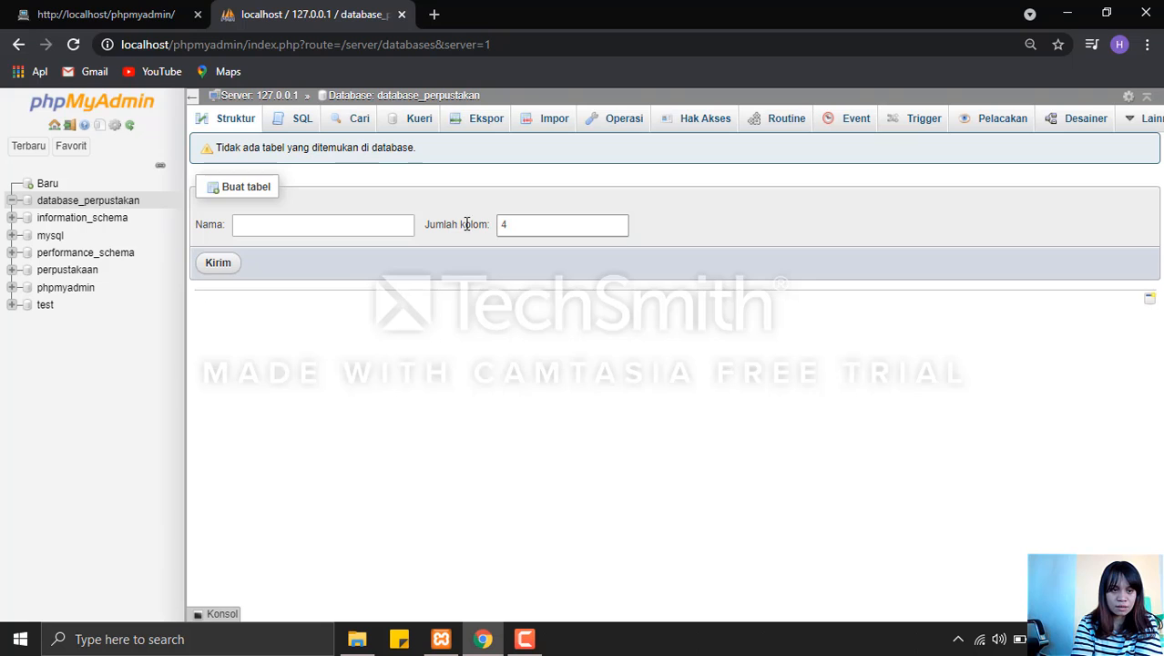
# Start a new table named "tabel petugas" with 5 columns in database_perpustakan.
pyautogui.click(367, 225)
pyautogui.click(368, 225)
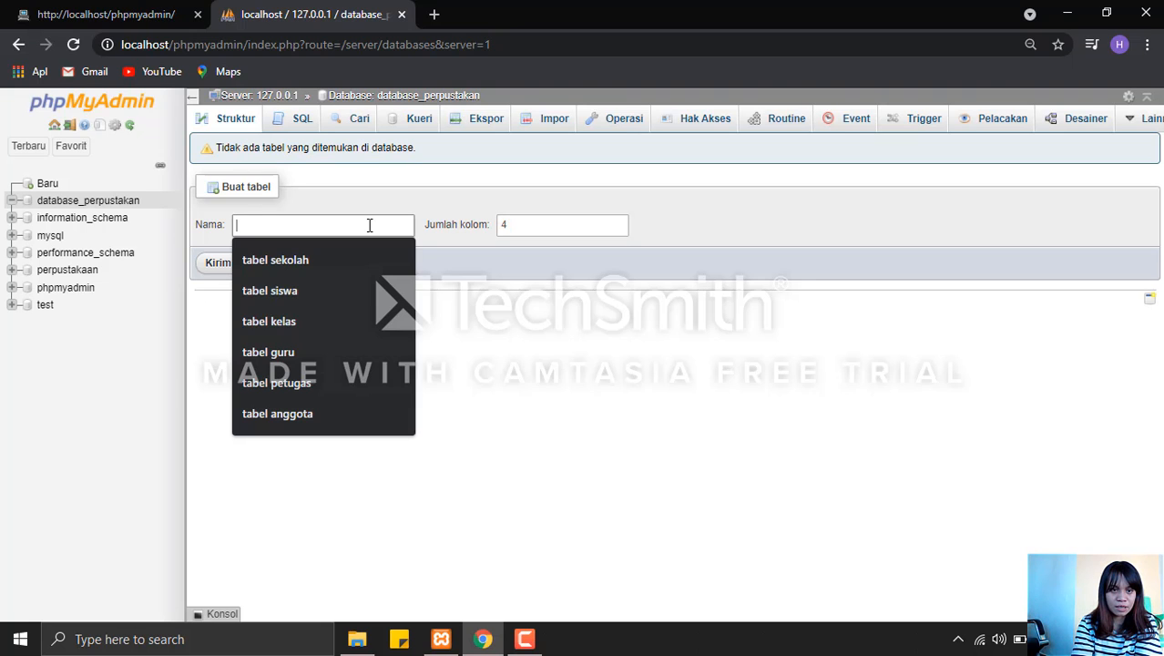
pyautogui.click(348, 378)
pyautogui.click(619, 220)
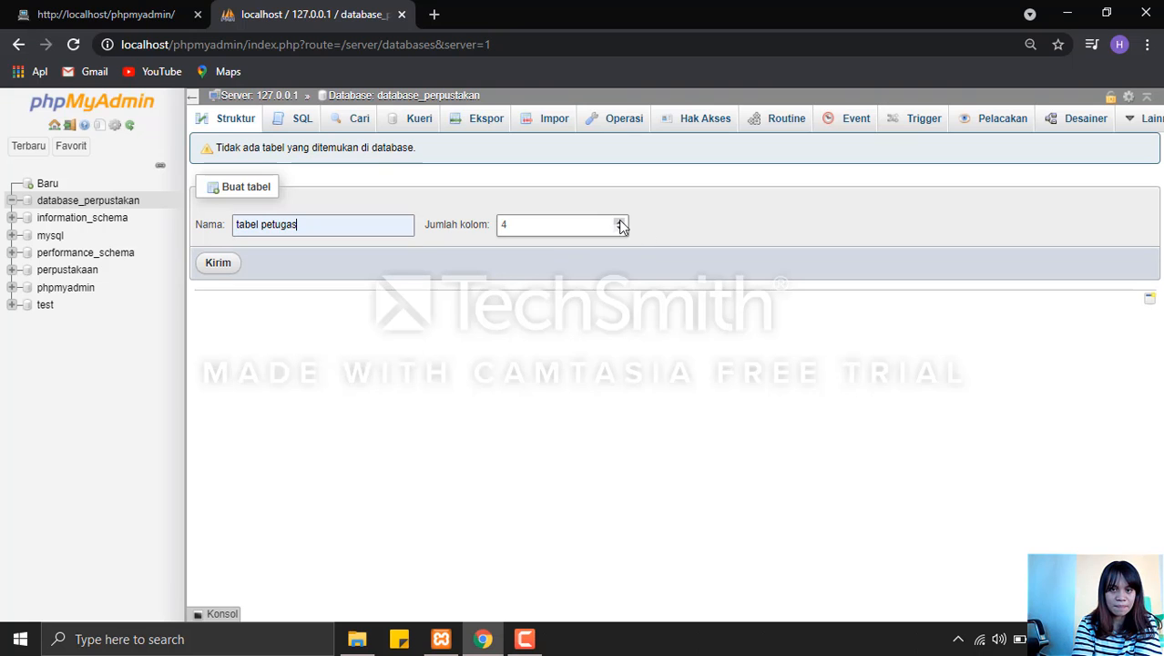
pyautogui.click(219, 263)
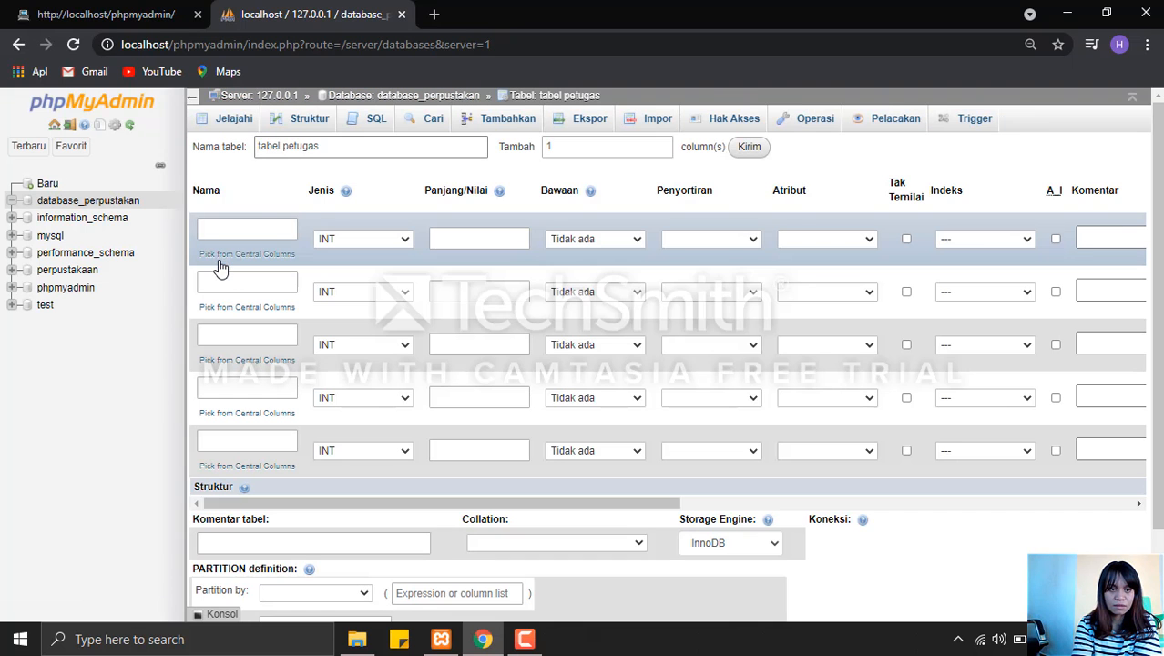
# Define the first column as id_petugas, keeping type INT, with length 10.
pyautogui.click(263, 228)
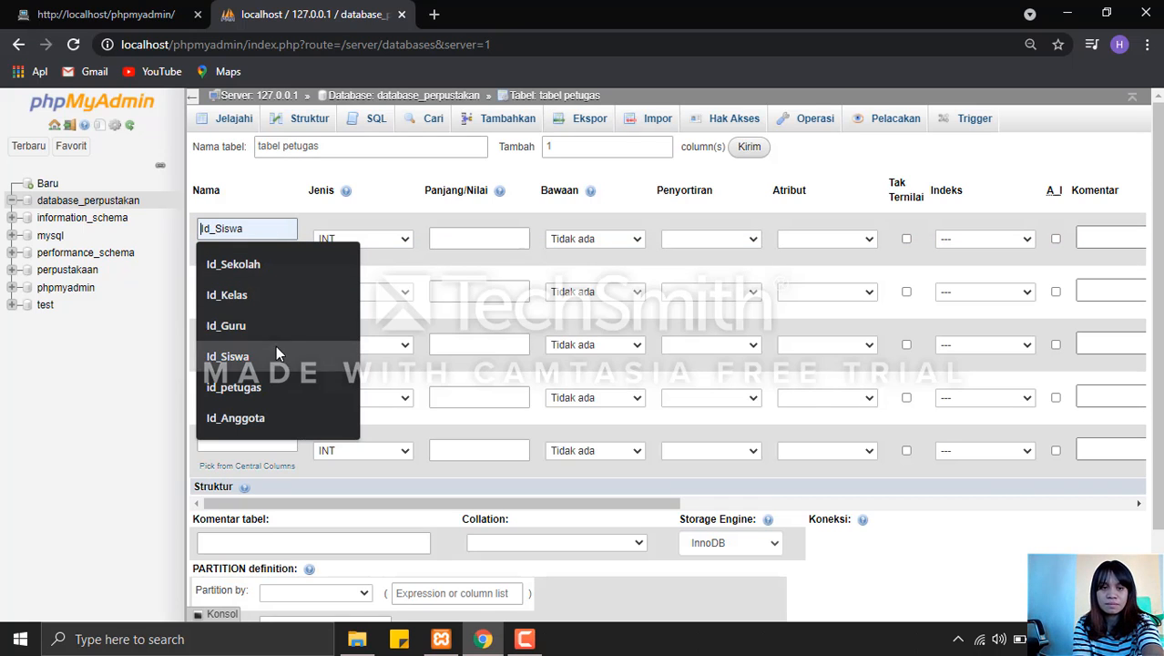
pyautogui.click(286, 384)
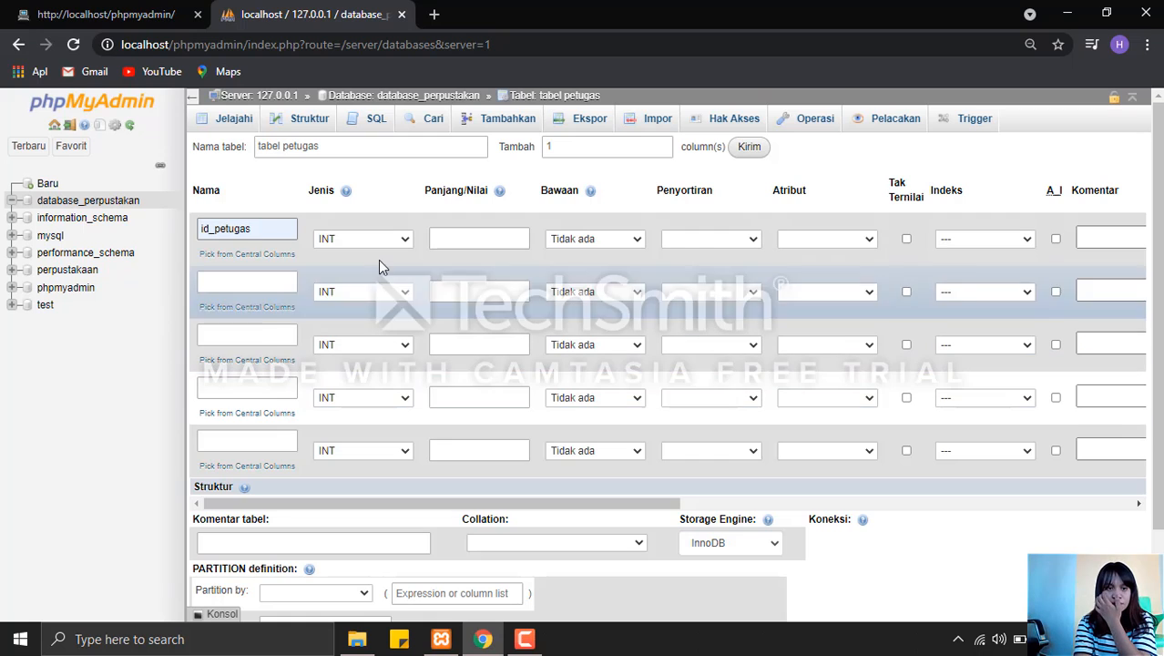
pyautogui.click(455, 228)
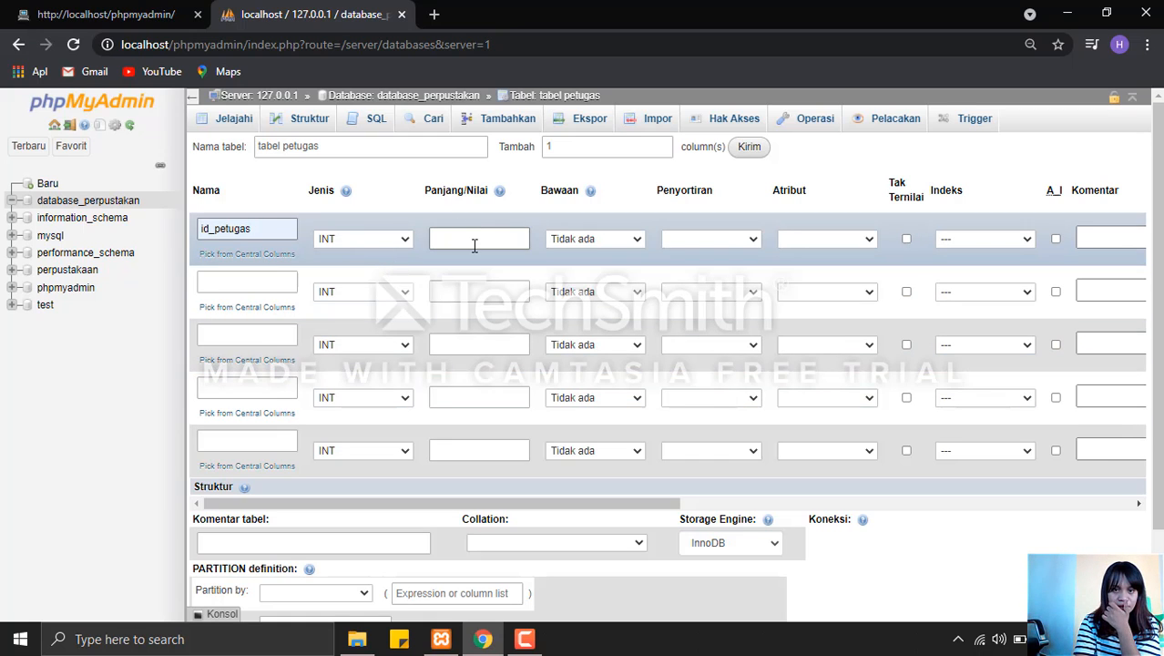
pyautogui.click(471, 274)
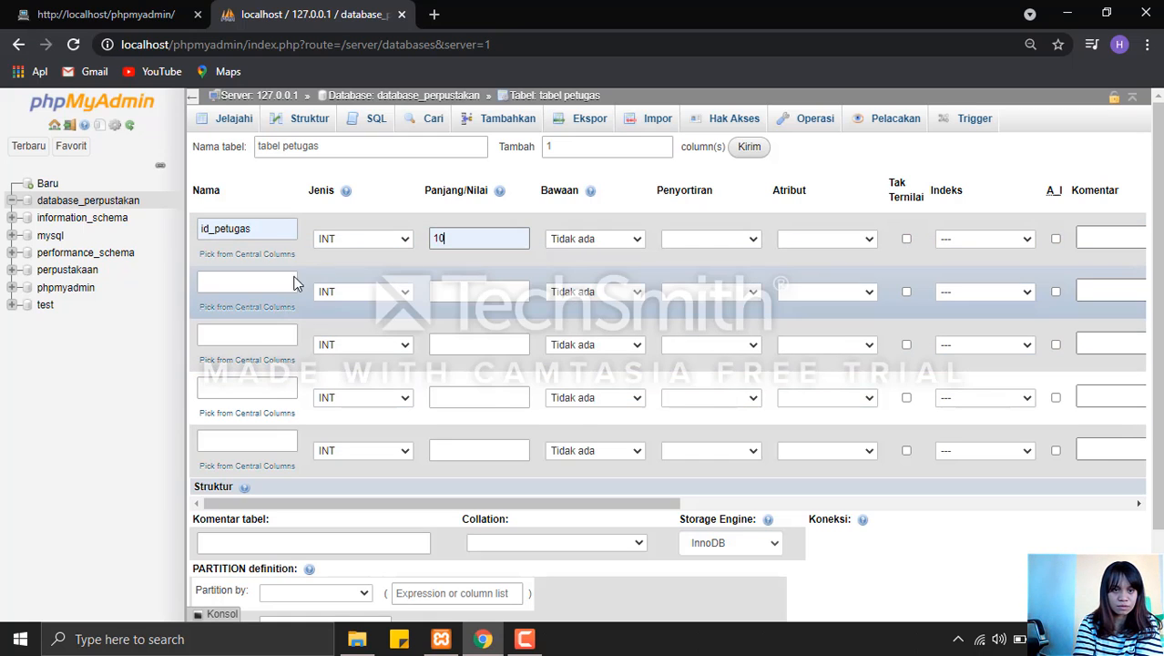
# Define the second column as nama_petugas with type VARCHAR and length 50.
pyautogui.click(266, 286)
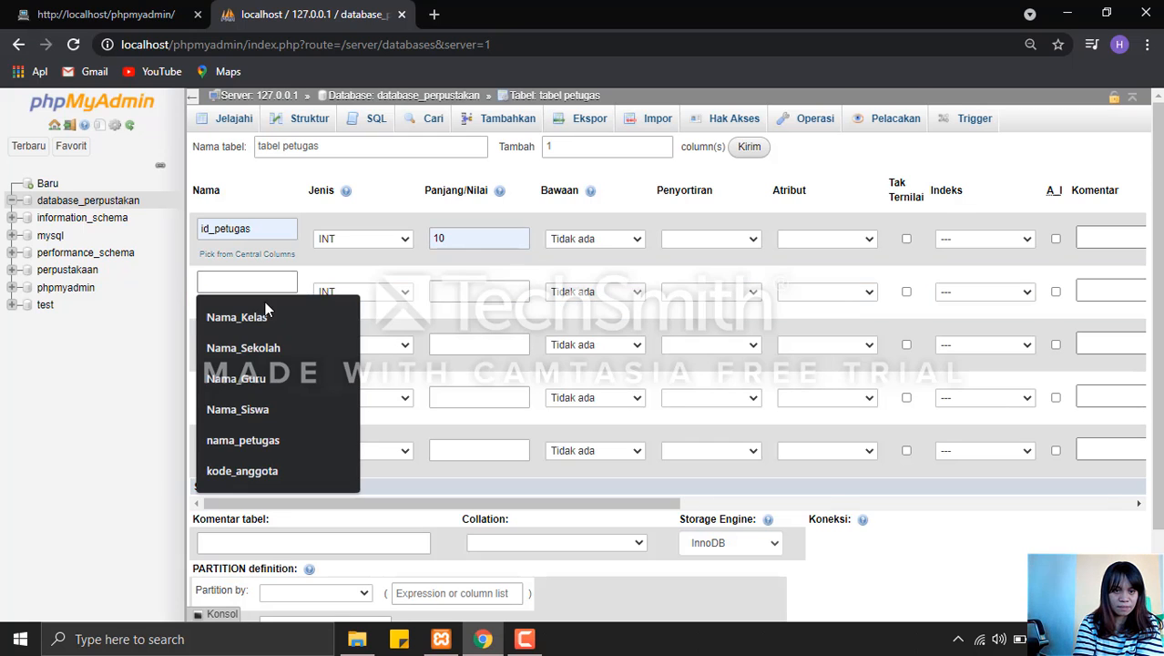
pyautogui.click(271, 440)
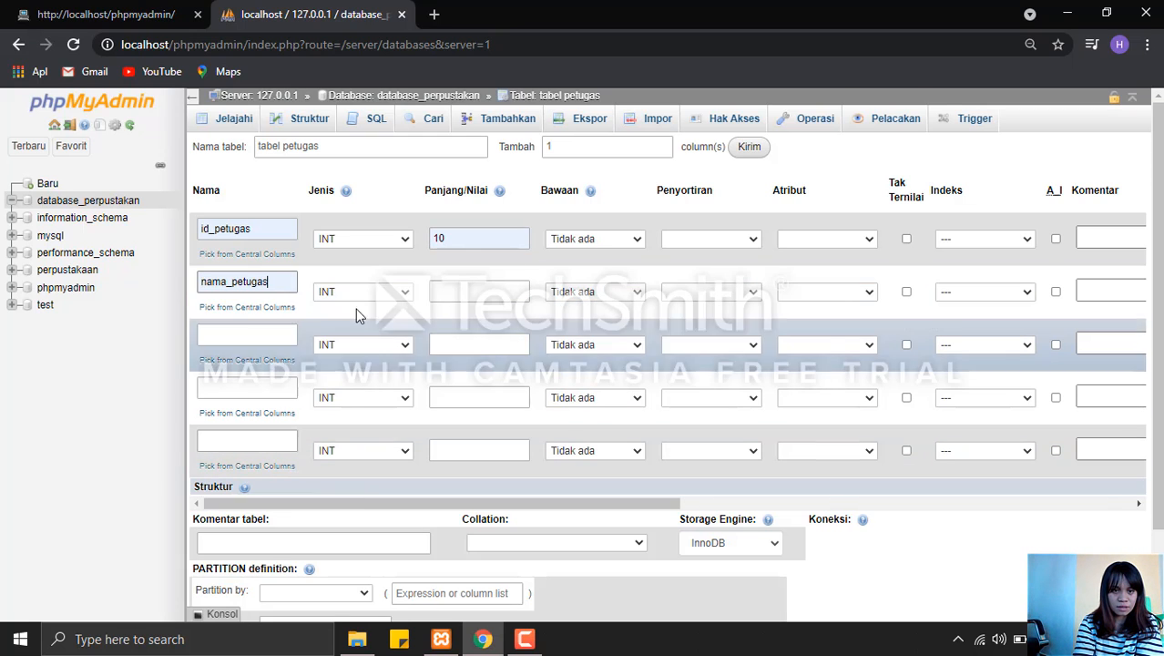
pyautogui.click(373, 293)
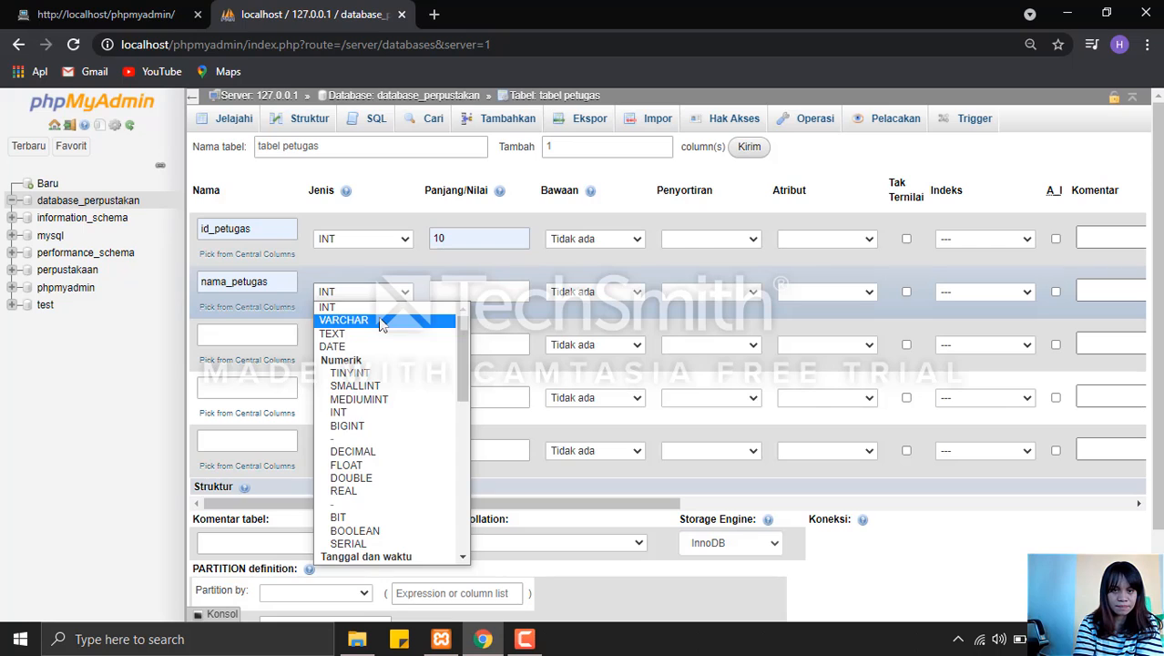
pyautogui.click(382, 321)
pyautogui.click(474, 292)
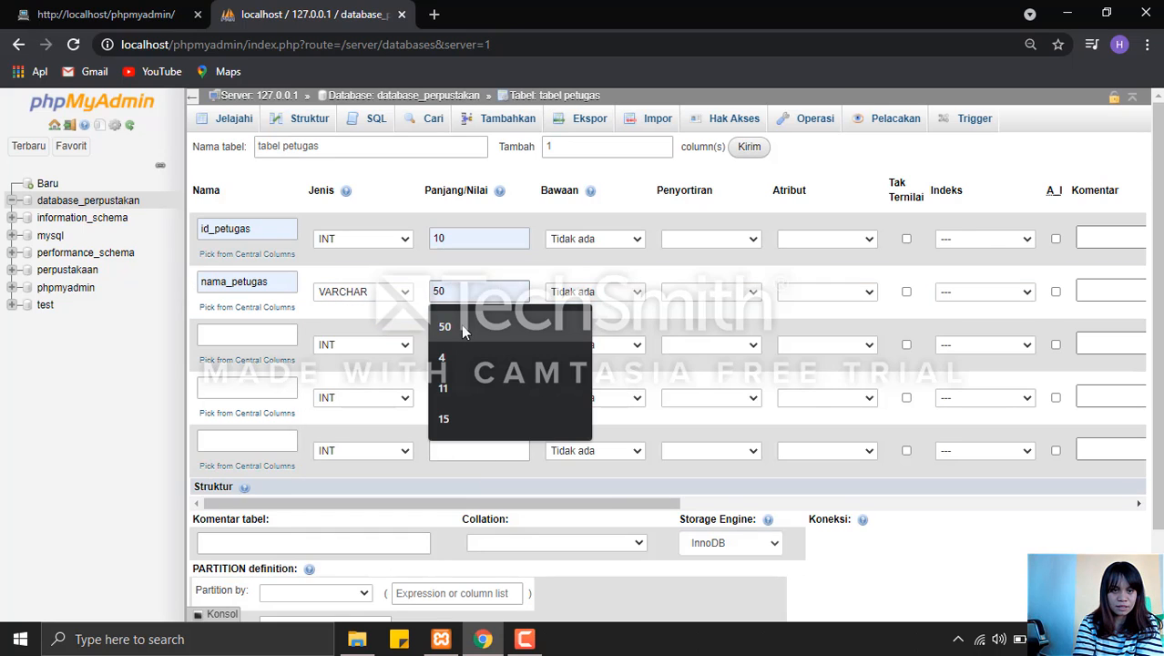
pyautogui.click(461, 323)
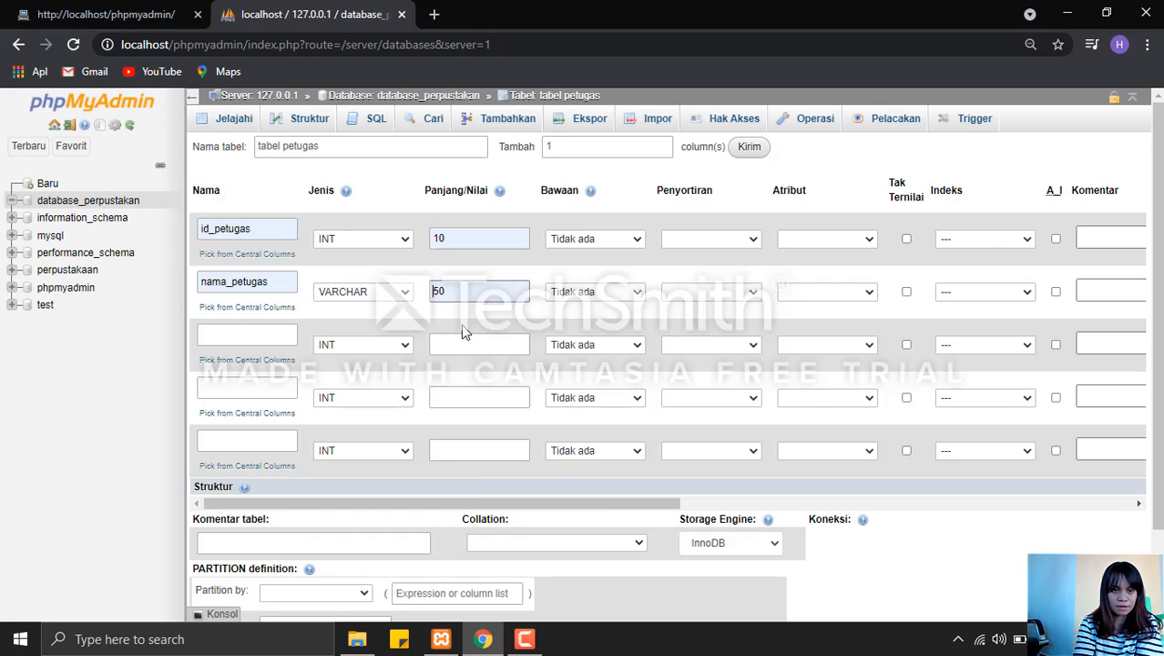
# Define the third column as jabatan_petugas with type VARCHAR and length 50.
pyautogui.click(282, 332)
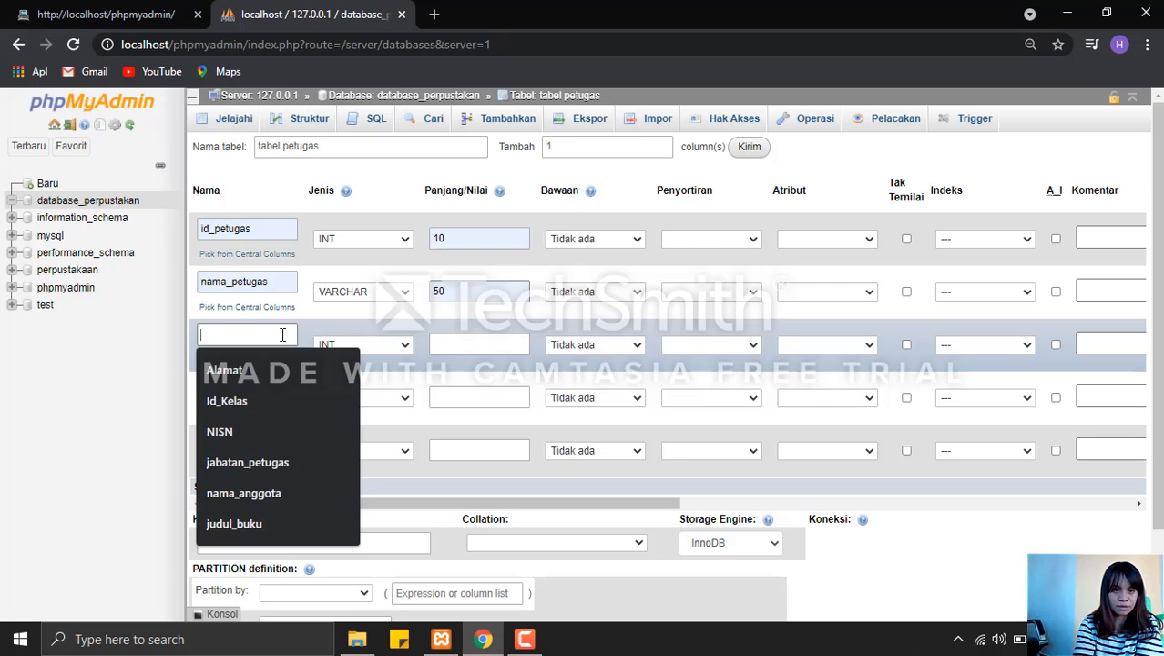
pyautogui.click(281, 460)
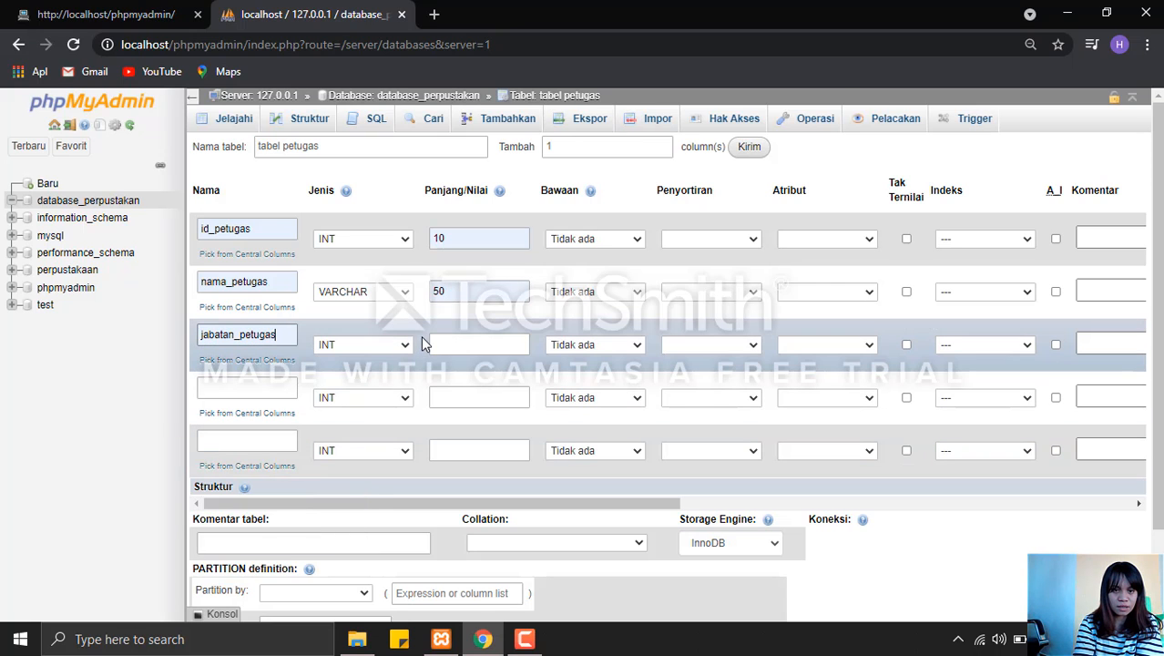
pyautogui.click(404, 345)
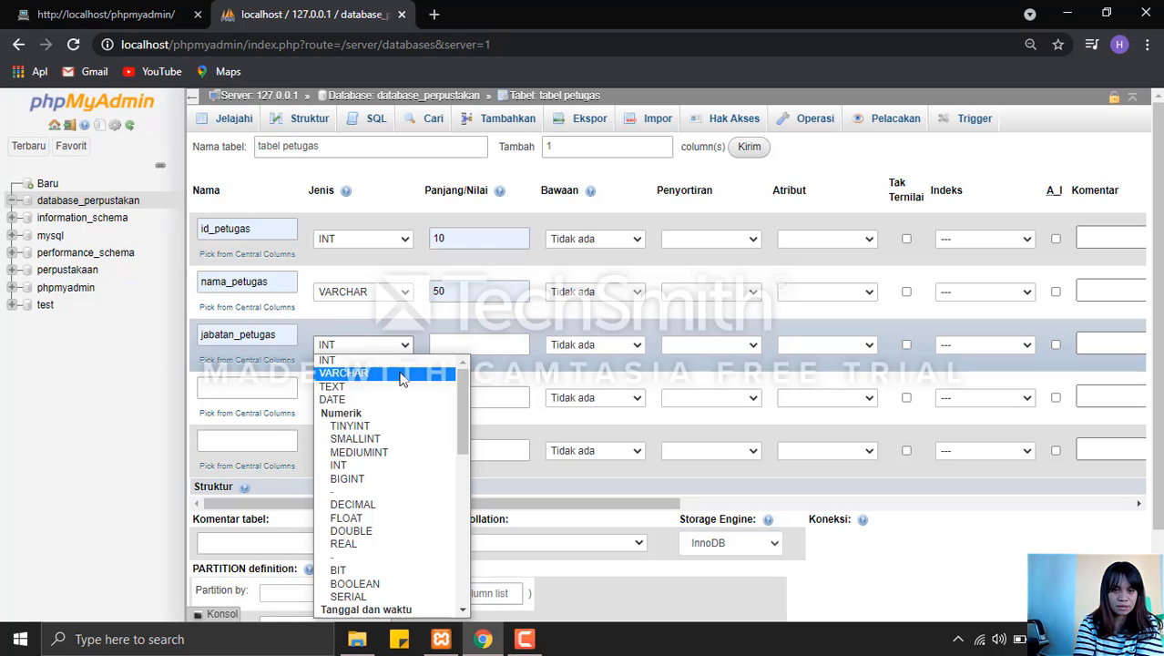
pyautogui.click(402, 375)
pyautogui.click(459, 343)
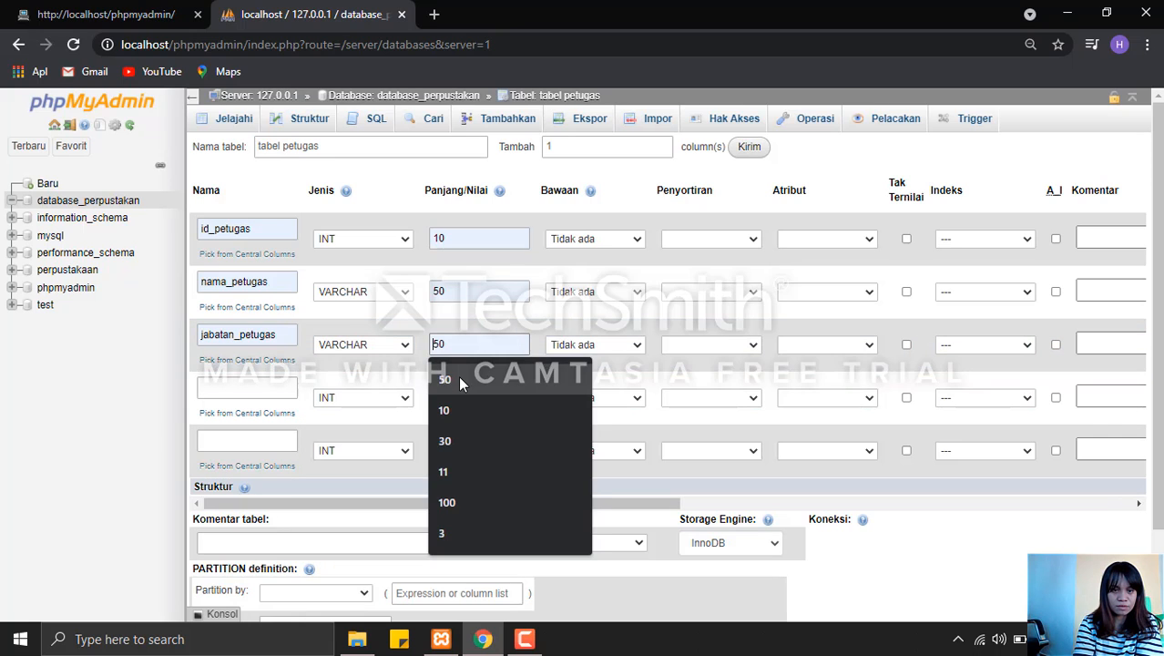
pyautogui.click(460, 381)
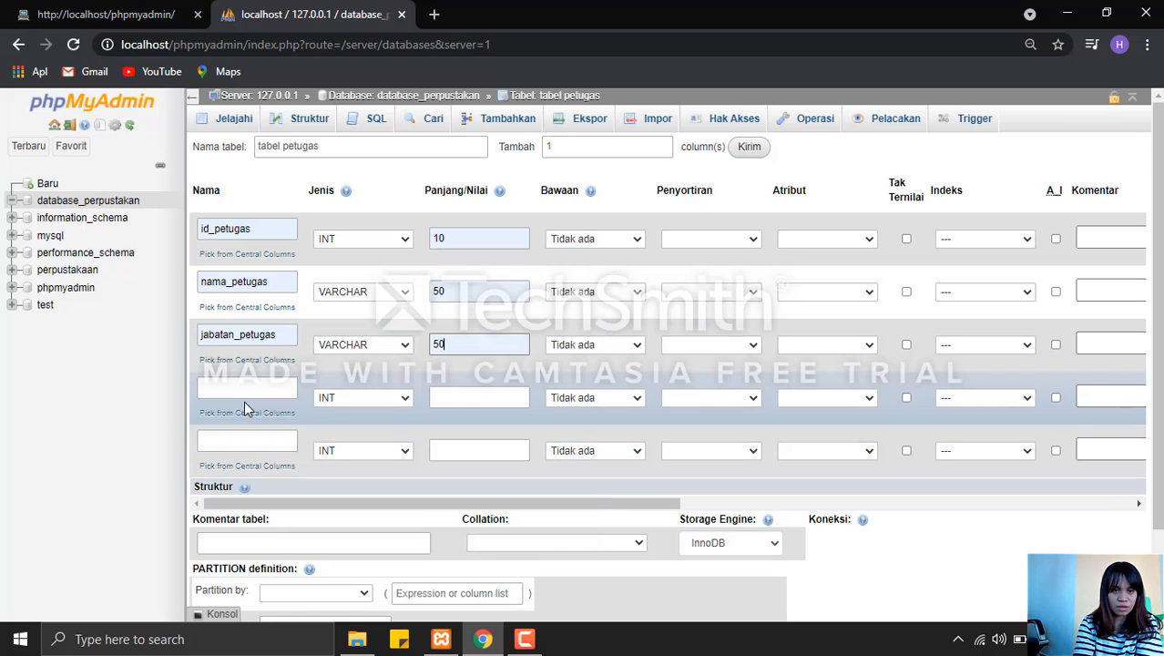
# Define the fourth column as no_telepon with type CHAR and length 12.
pyautogui.click(243, 388)
pyautogui.click(242, 388)
pyautogui.click(249, 421)
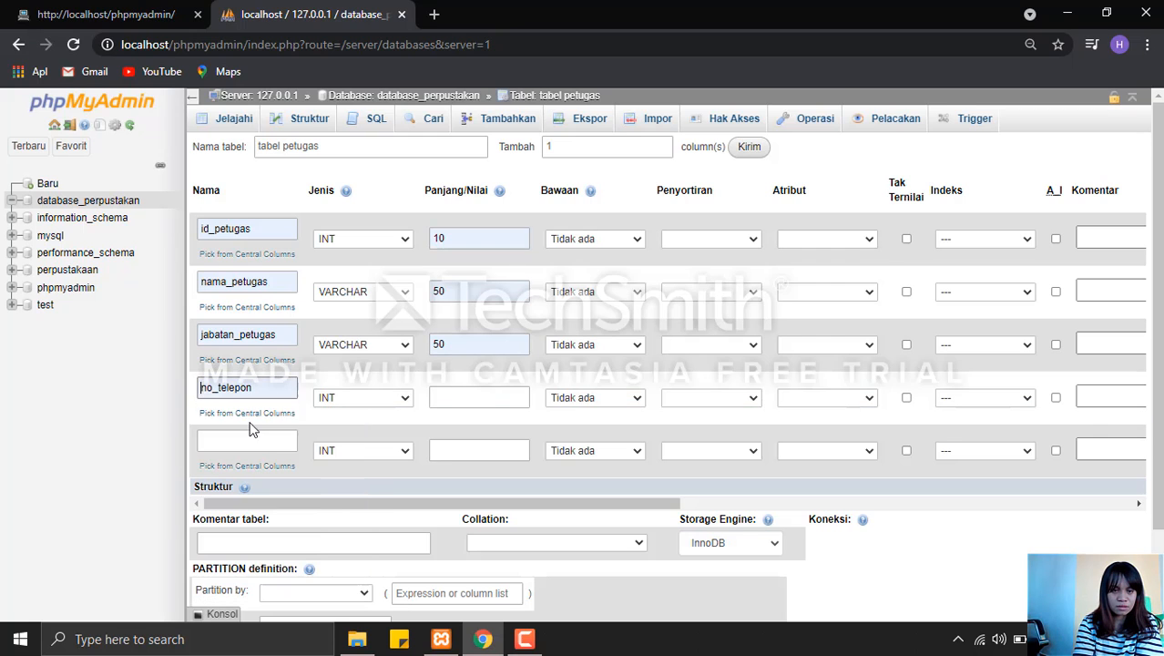
pyautogui.click(384, 399)
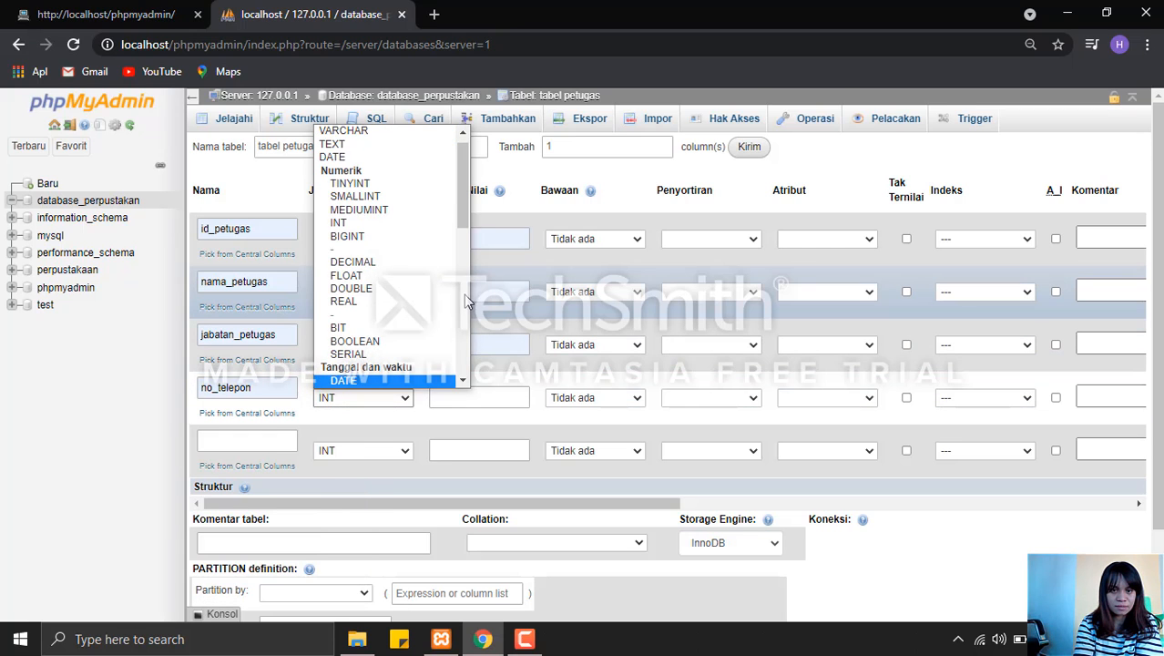
pyautogui.scroll(-3, 462, 289)
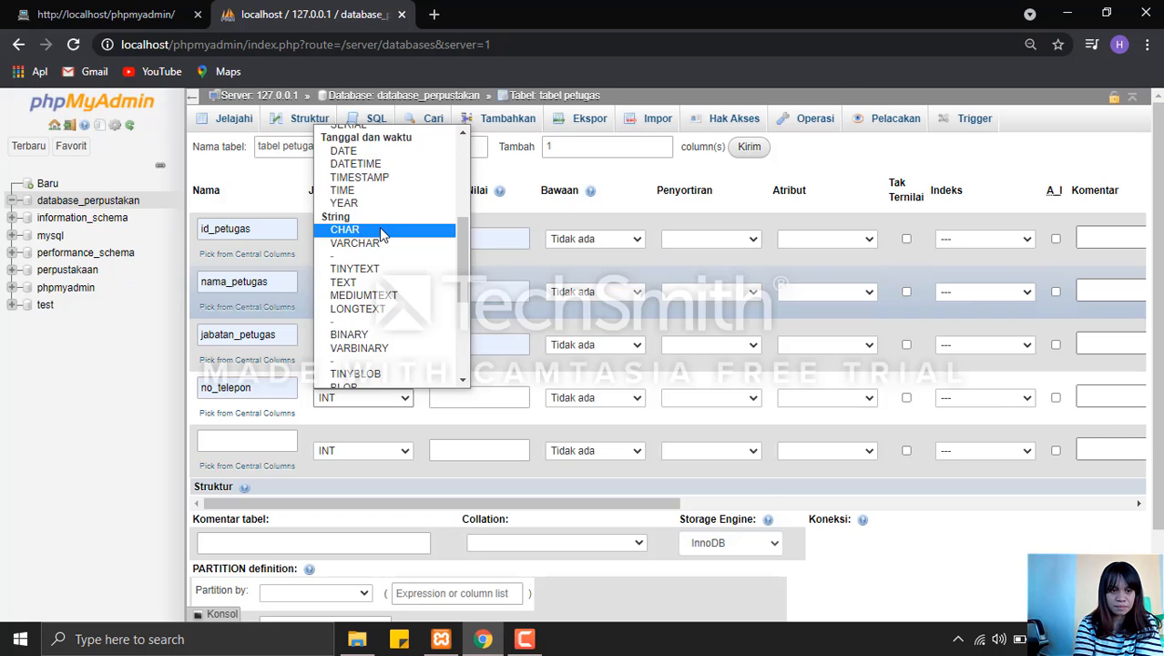
pyautogui.click(381, 229)
pyautogui.click(455, 398)
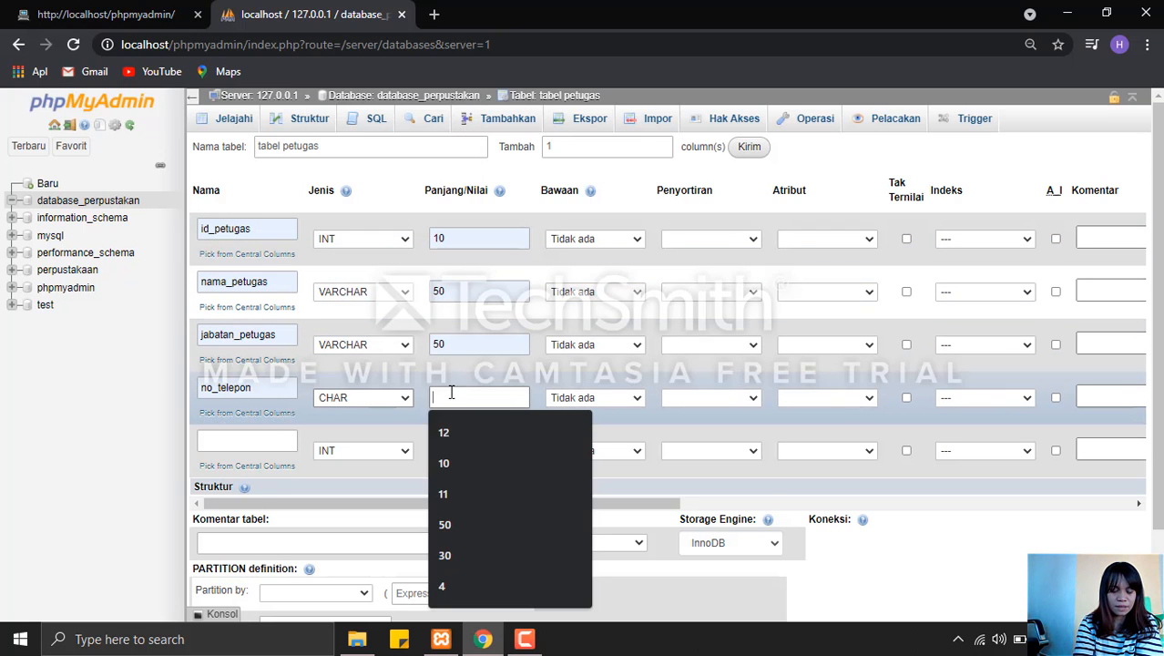
pyautogui.click(462, 431)
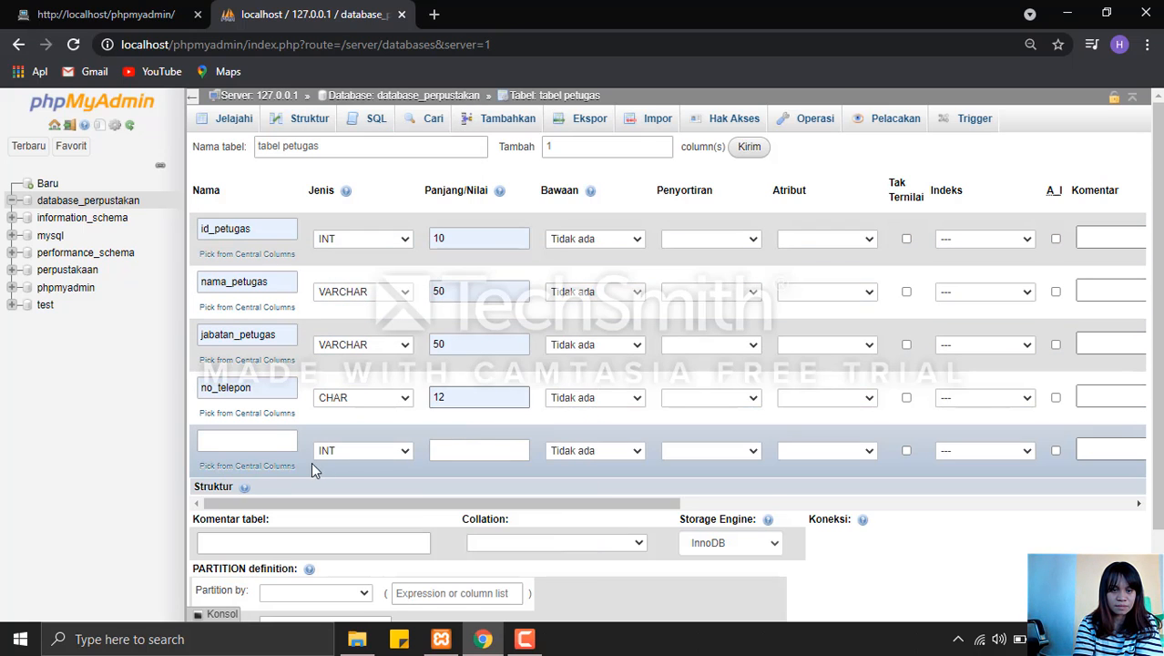
# Define the fifth column as alamat with type TEXT and length 30.
pyautogui.click(259, 440)
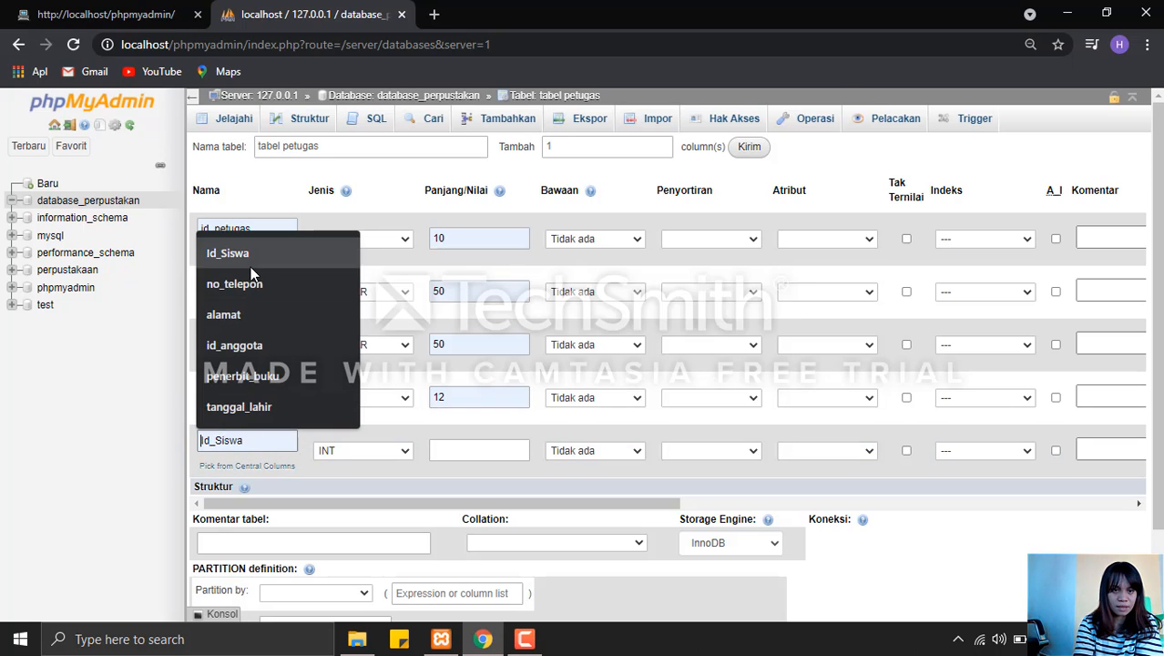
pyautogui.click(252, 314)
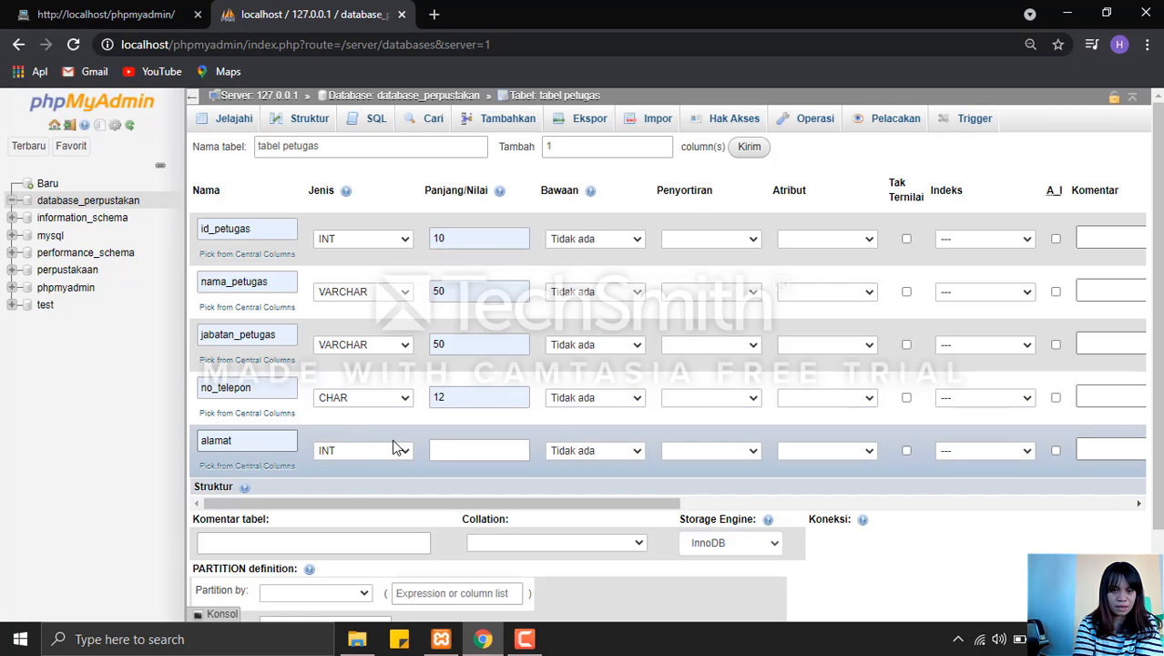
pyautogui.click(400, 449)
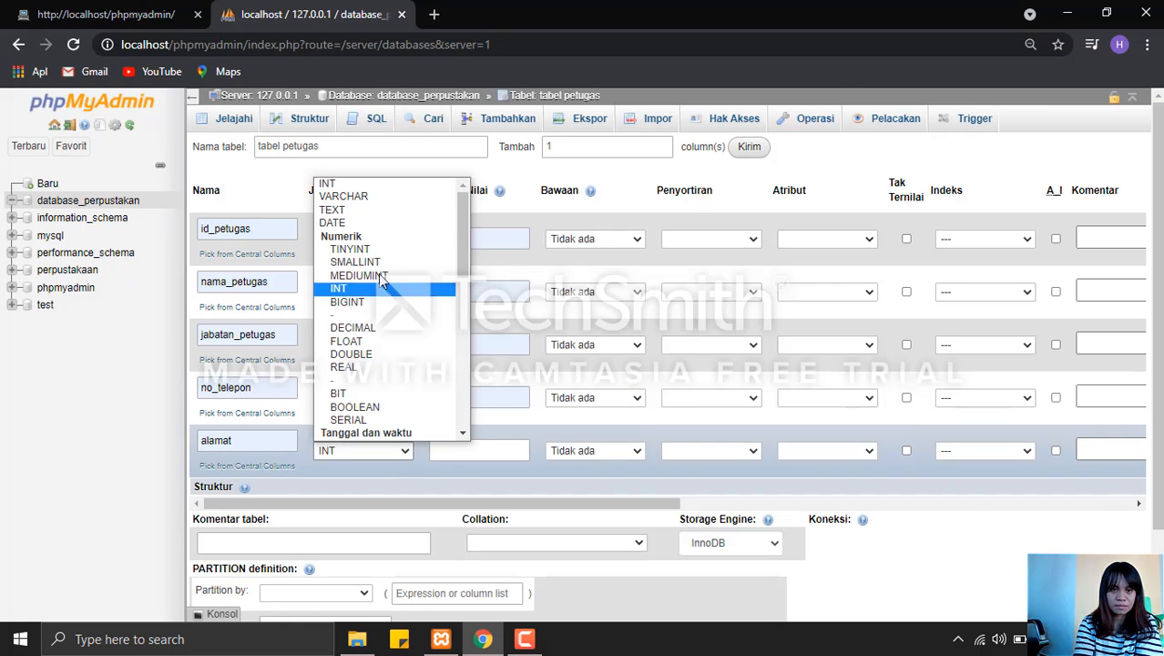
pyautogui.click(368, 215)
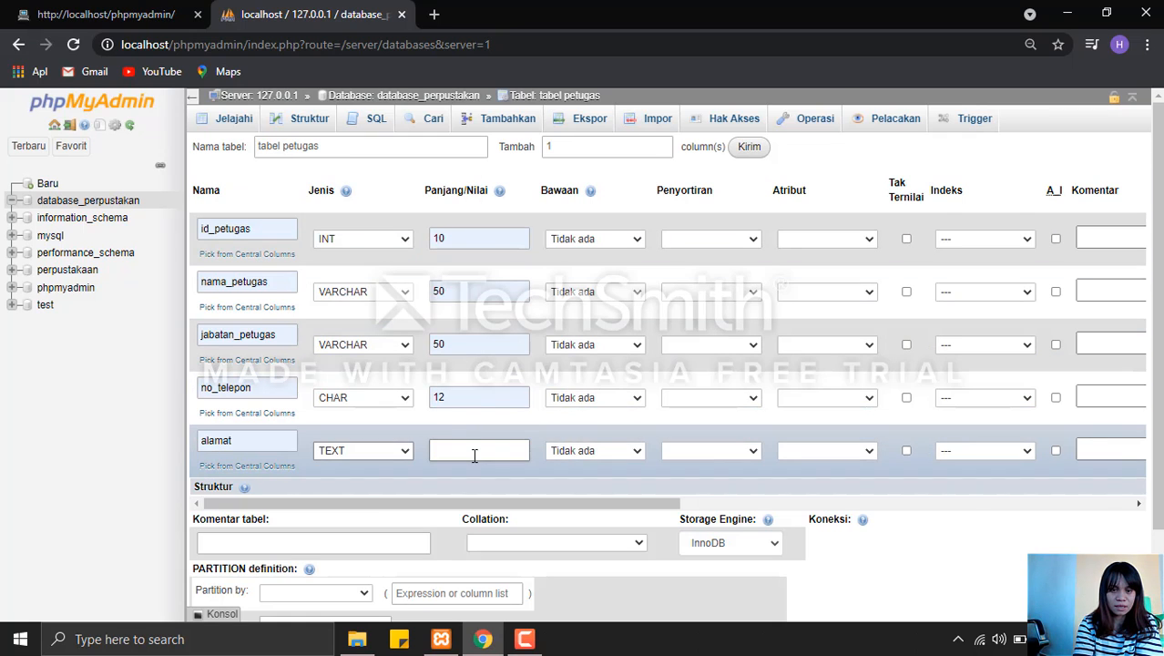
pyautogui.click(474, 454)
pyautogui.click(467, 397)
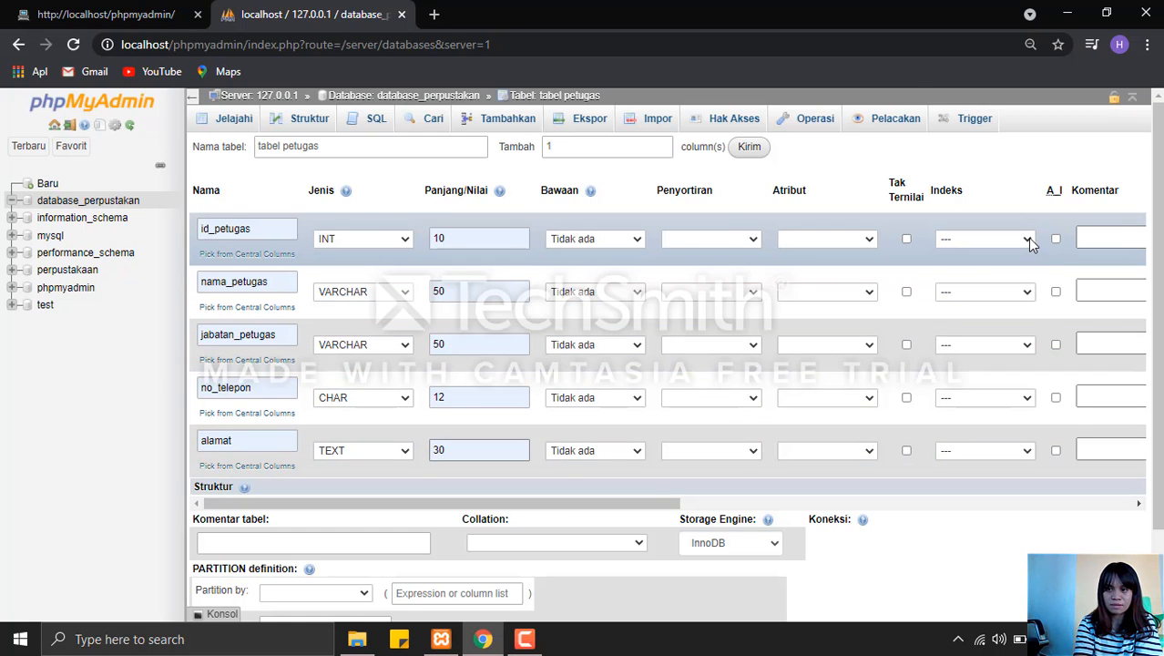
# Make id_petugas the PRIMARY index with auto-increment (A_I) enabled, and save the table.
pyautogui.click(1027, 238)
pyautogui.click(965, 267)
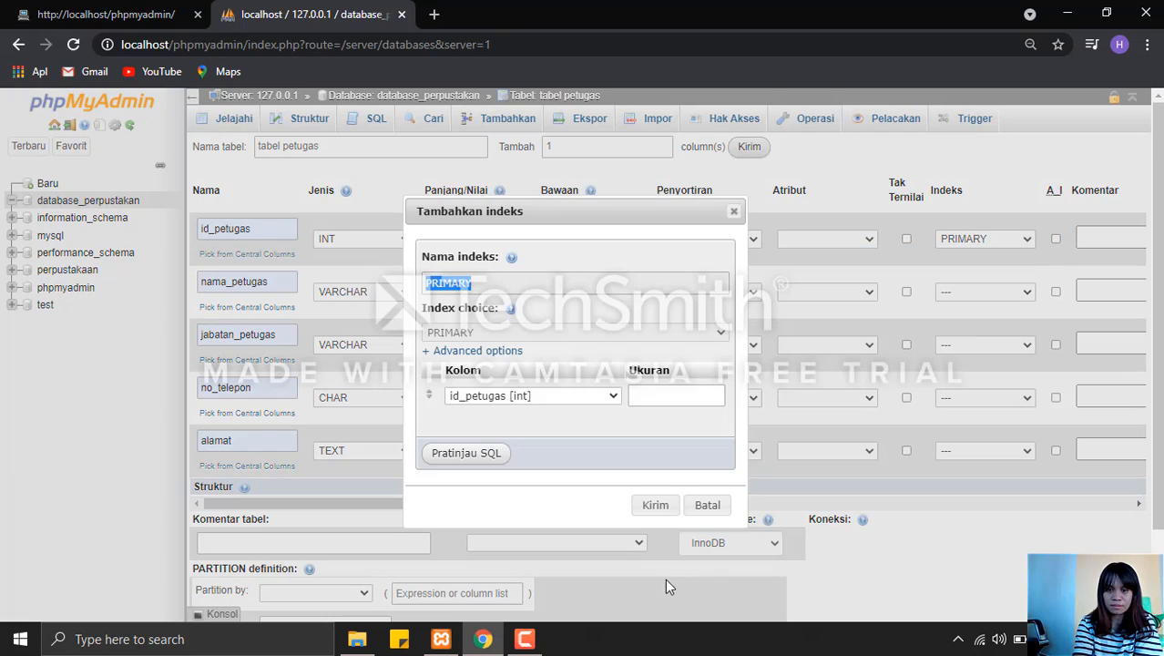
pyautogui.click(658, 505)
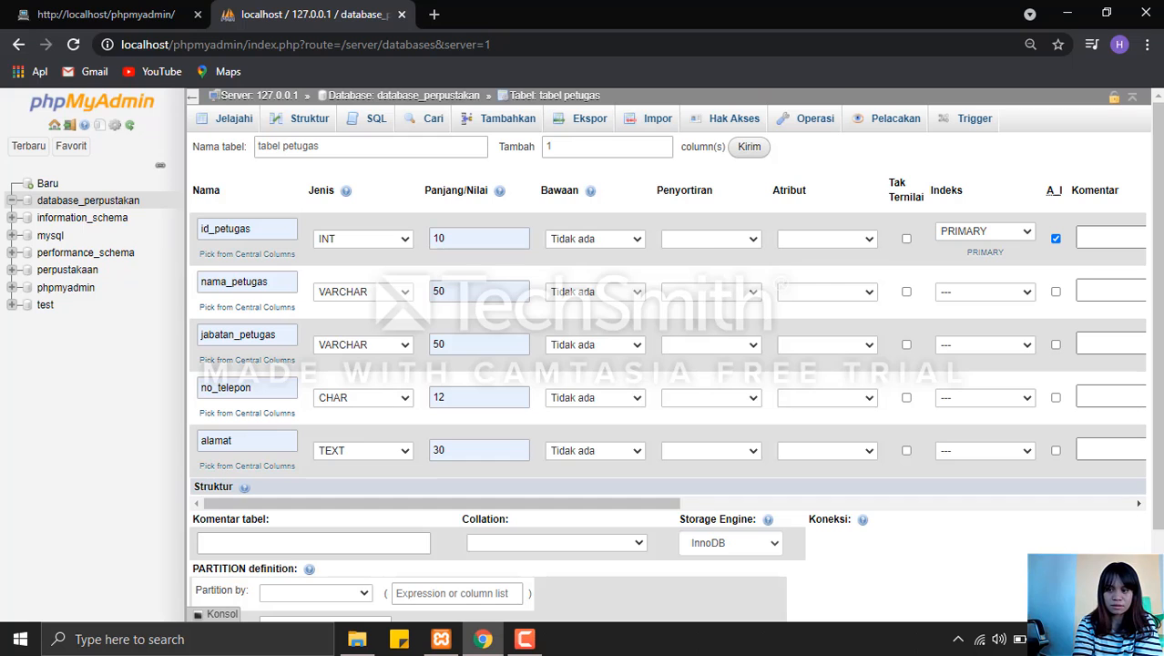
pyautogui.scroll(-2, 531, 564)
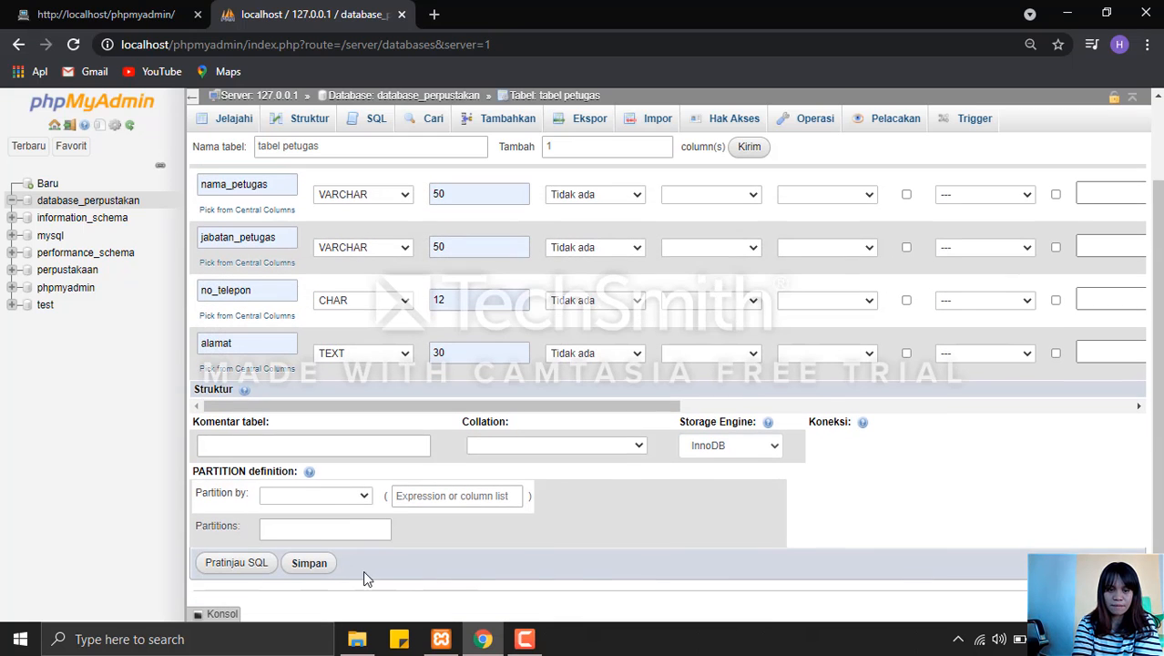
pyautogui.click(320, 570)
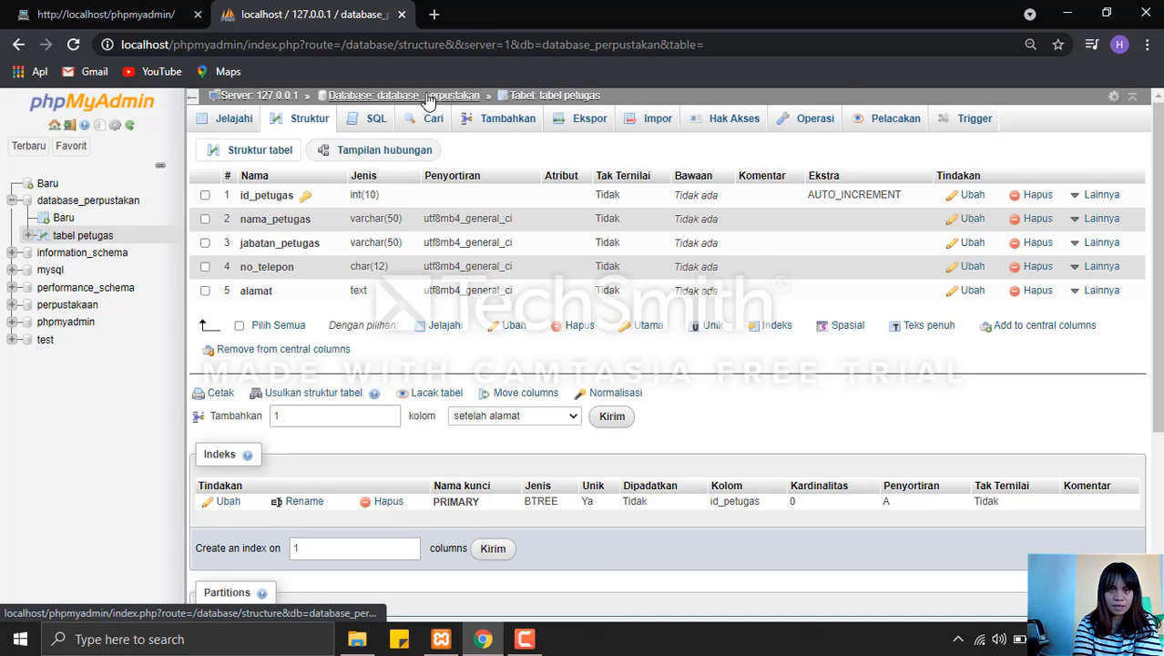
# Create a new table named tabel anggota with 6 columns in database_perpustakan.
pyautogui.click(429, 96)
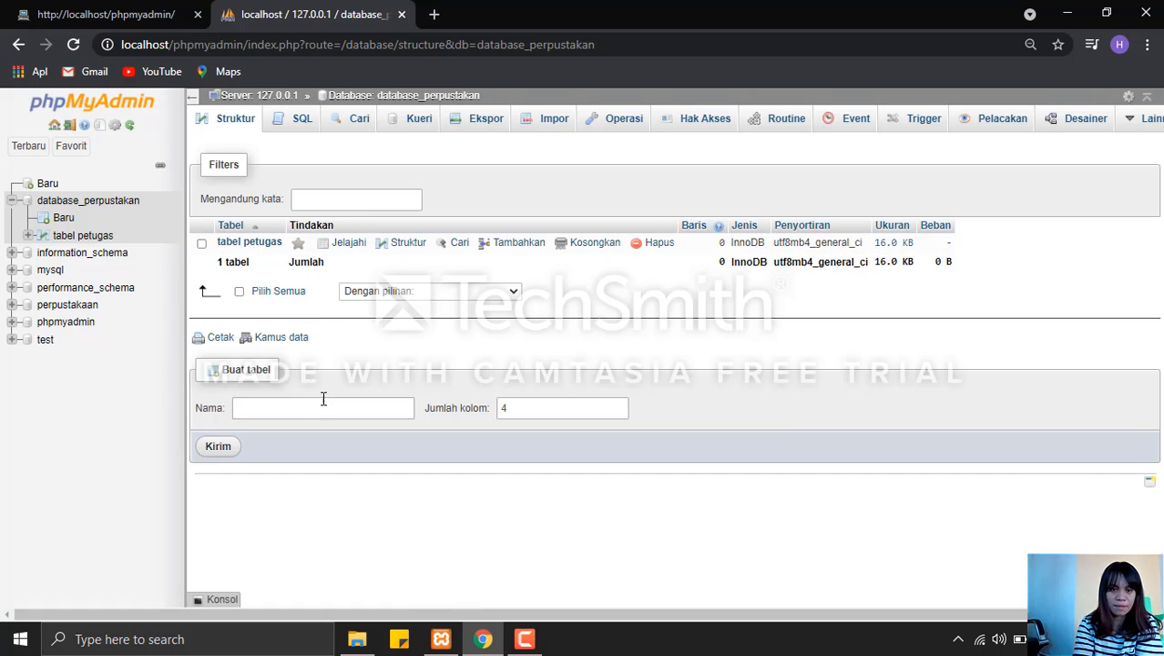
pyautogui.click(331, 407)
pyautogui.click(331, 407)
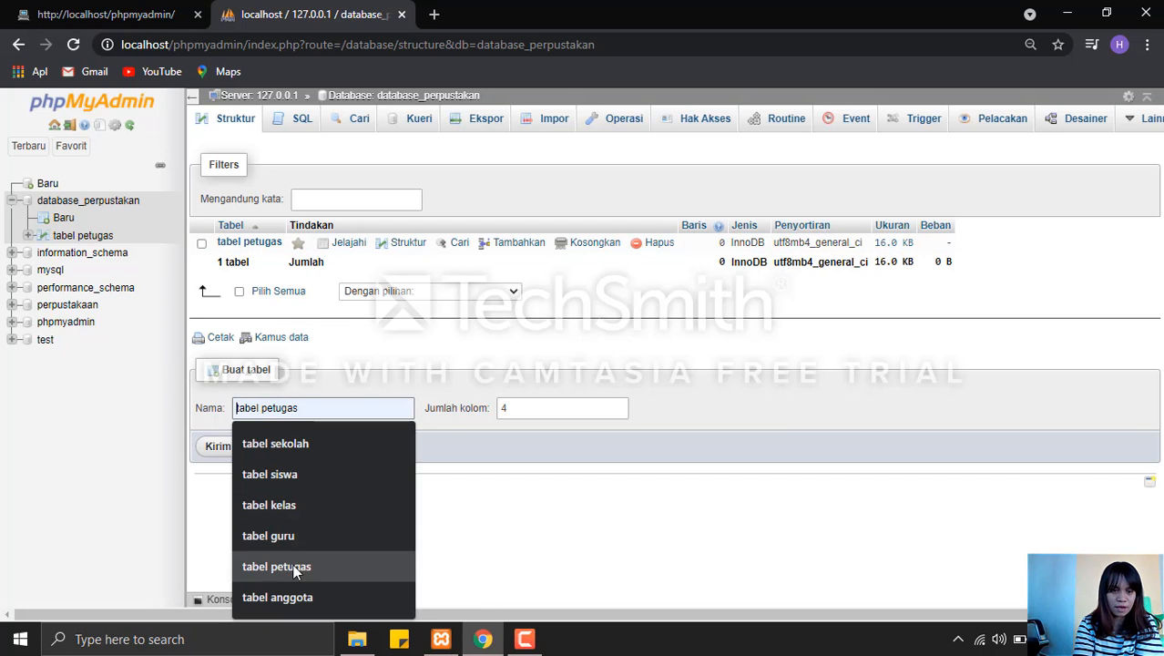
pyautogui.click(293, 596)
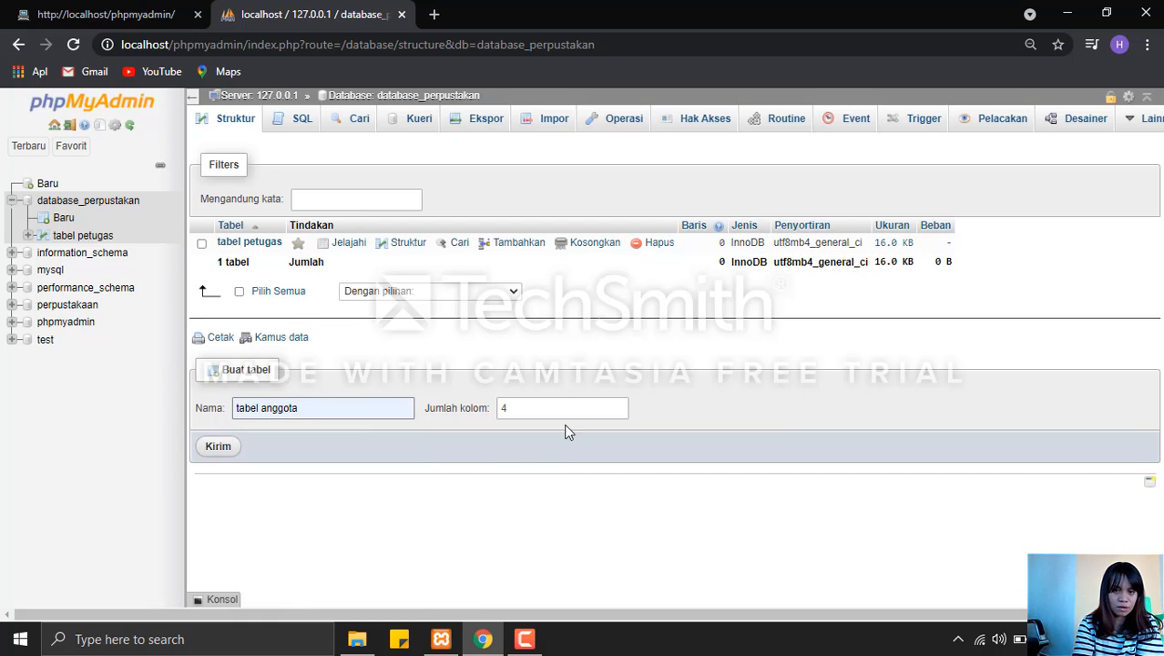
pyautogui.click(619, 404)
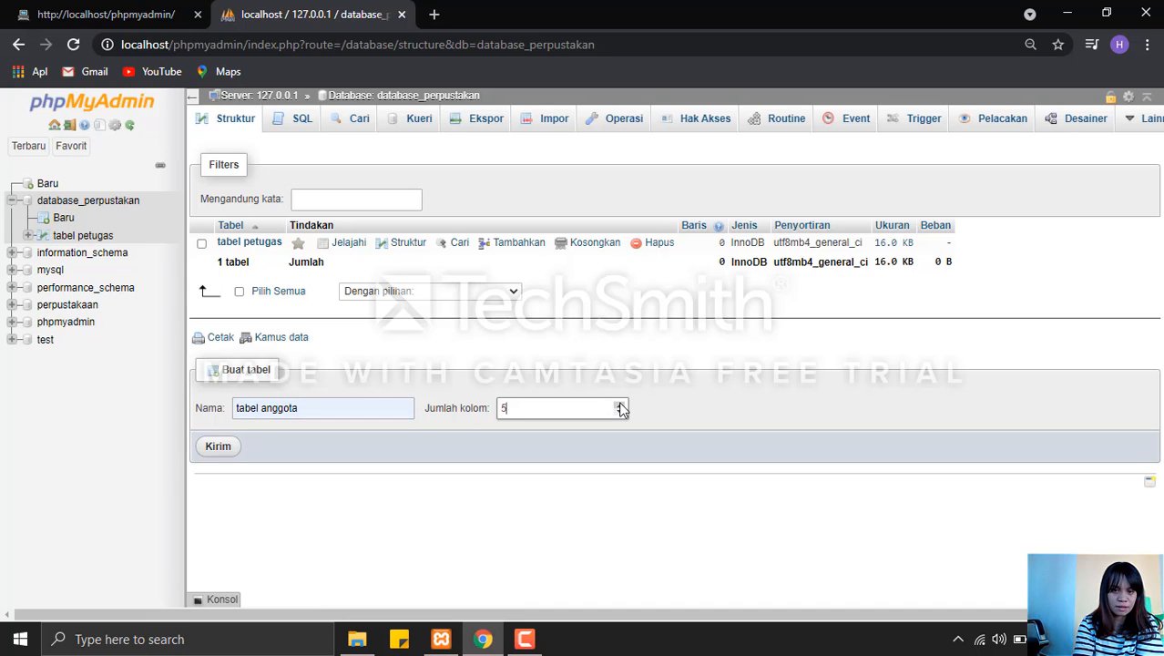
pyautogui.click(210, 448)
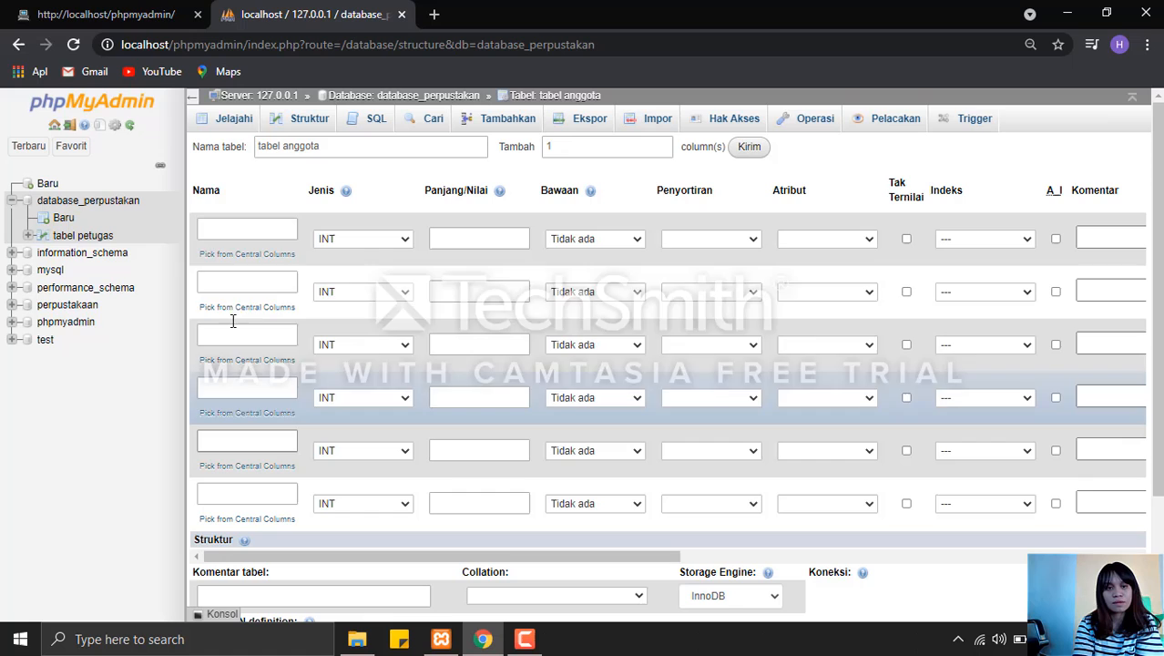
# Define the first column as Id_Anggota with type INT and length 10.
pyautogui.click(234, 235)
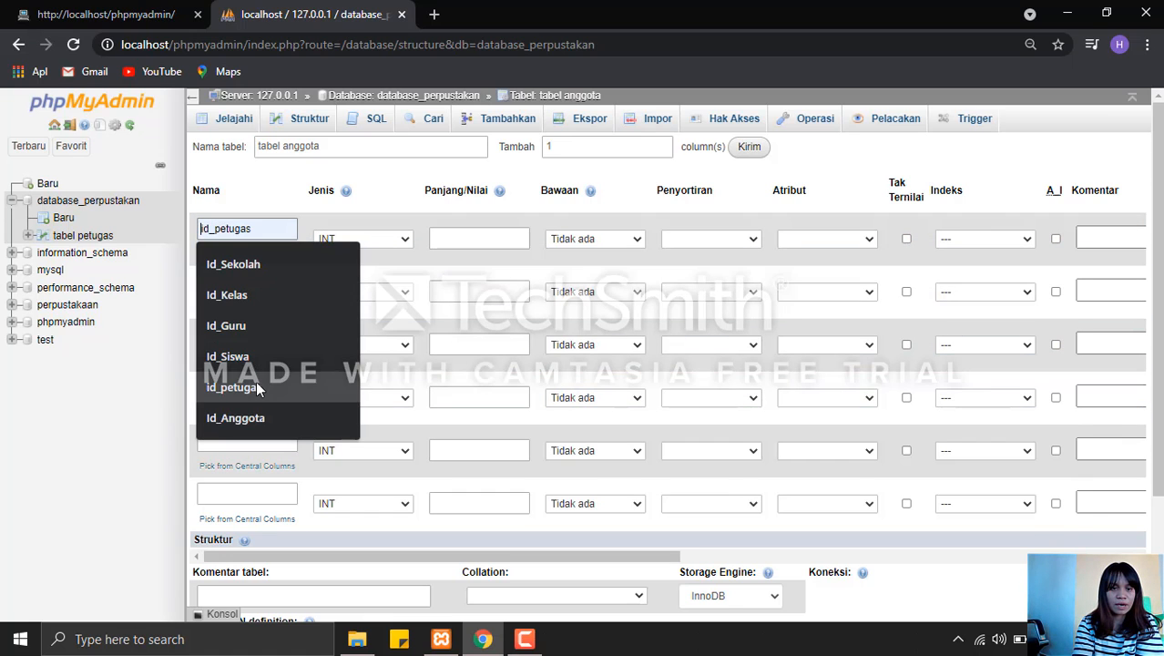
pyautogui.click(259, 417)
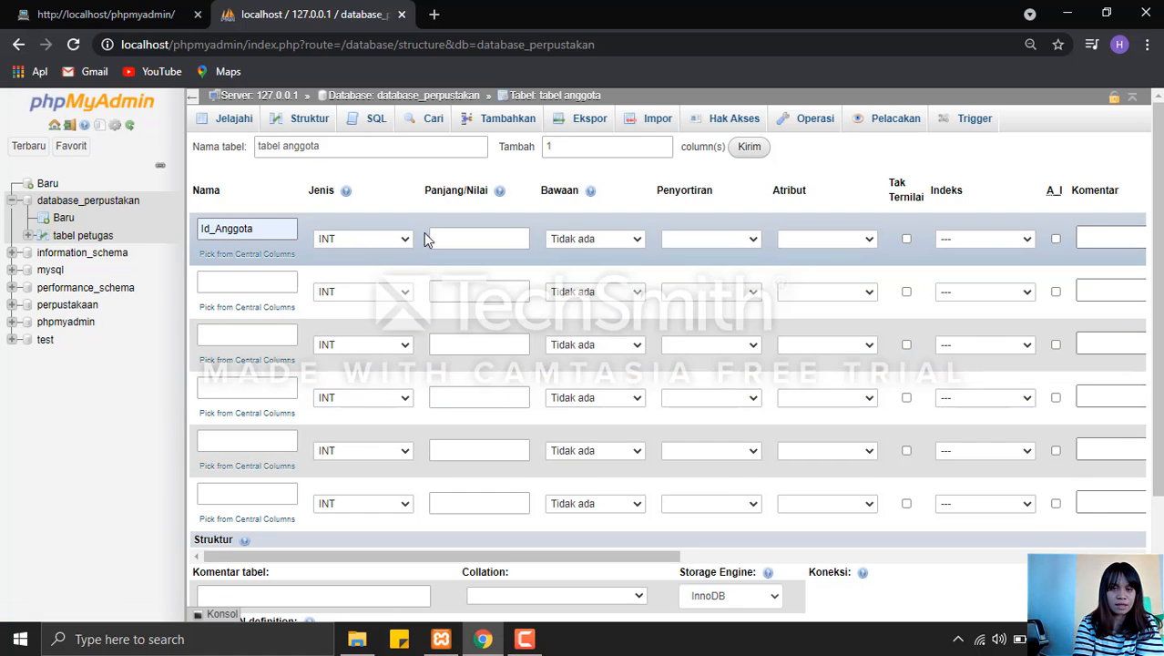
pyautogui.click(457, 239)
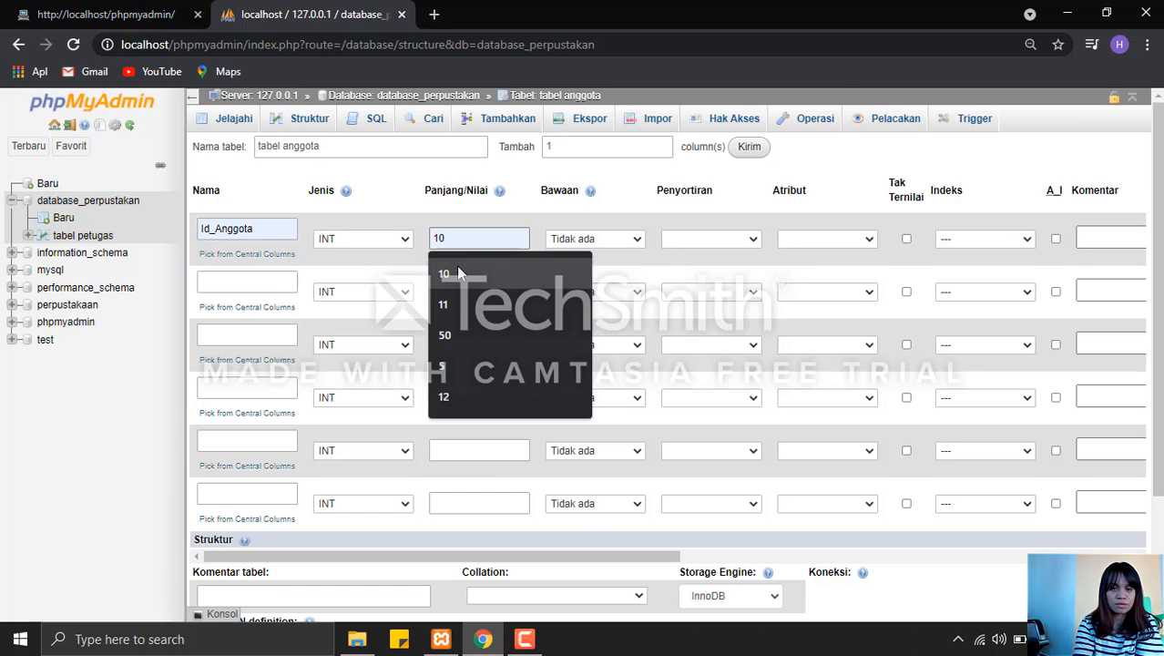
pyautogui.click(458, 271)
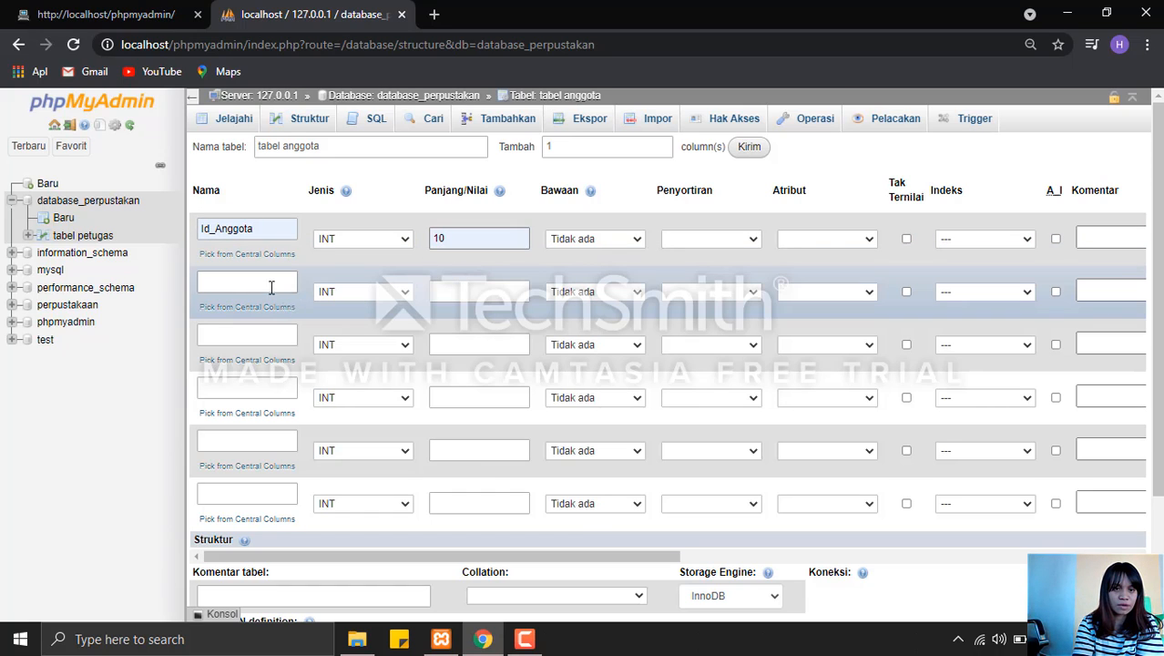
# Define the second column as kode_anggota with type CHAR and length 4.
pyautogui.click(270, 284)
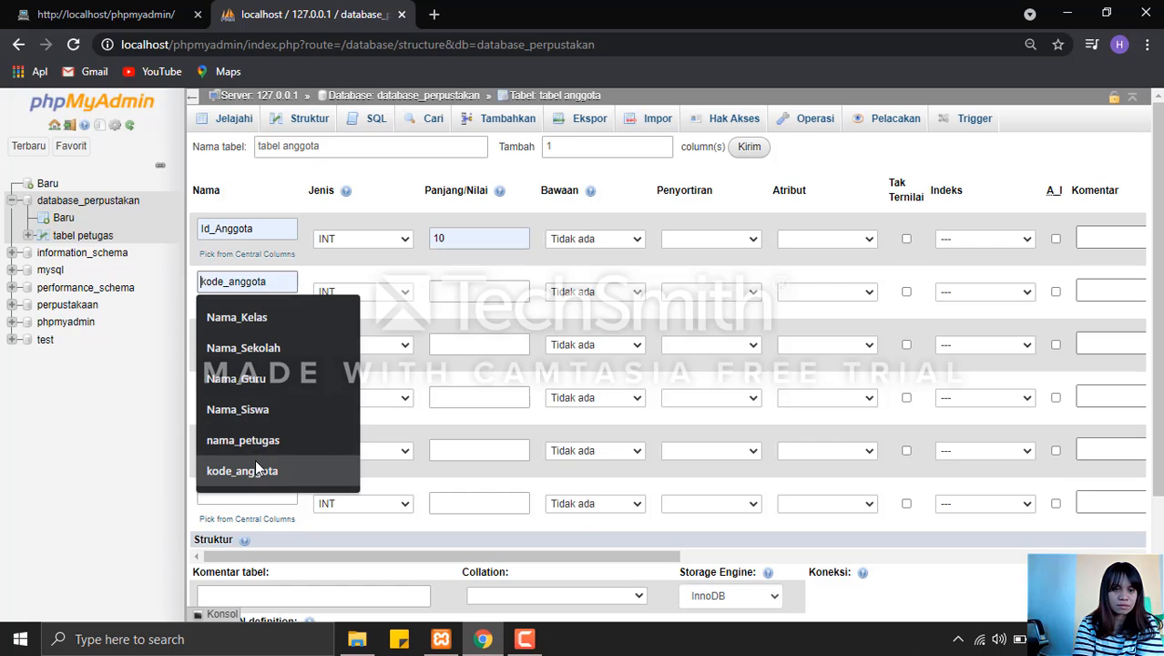
pyautogui.click(256, 470)
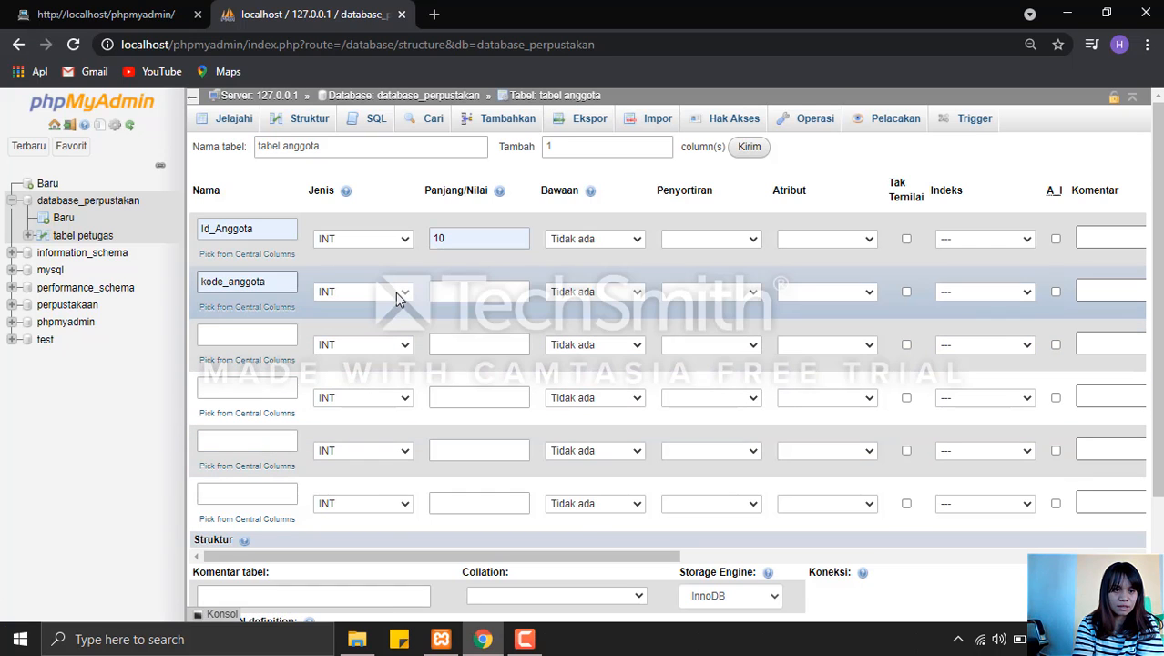
pyautogui.click(398, 293)
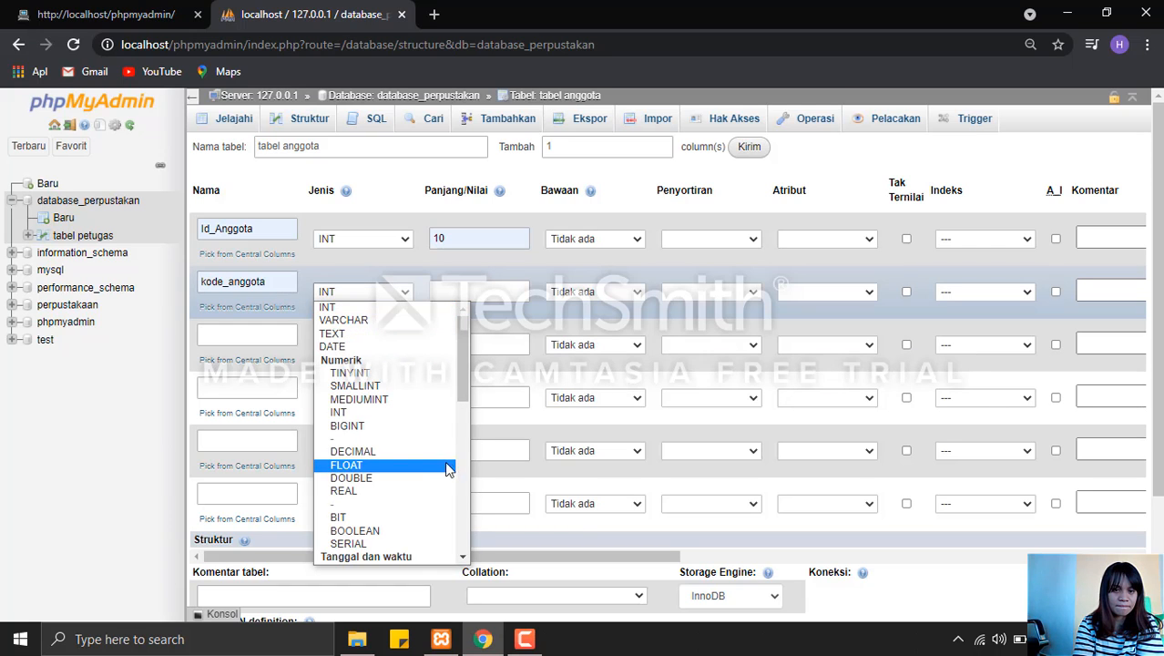
pyautogui.scroll(-5, 450, 467)
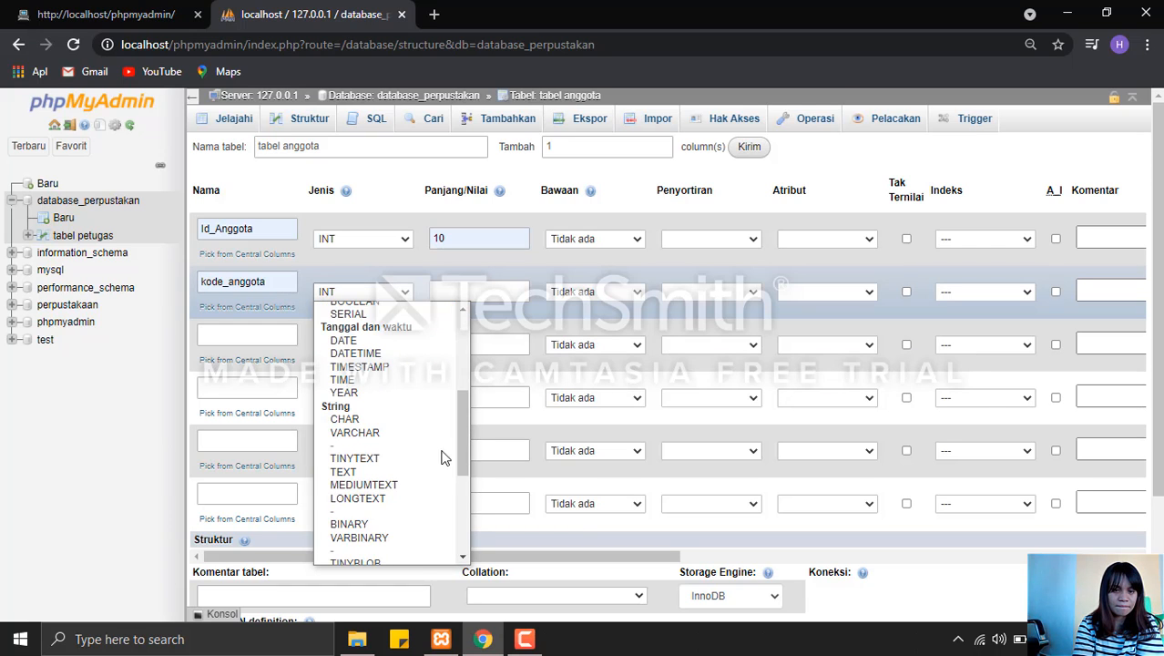
pyautogui.click(349, 418)
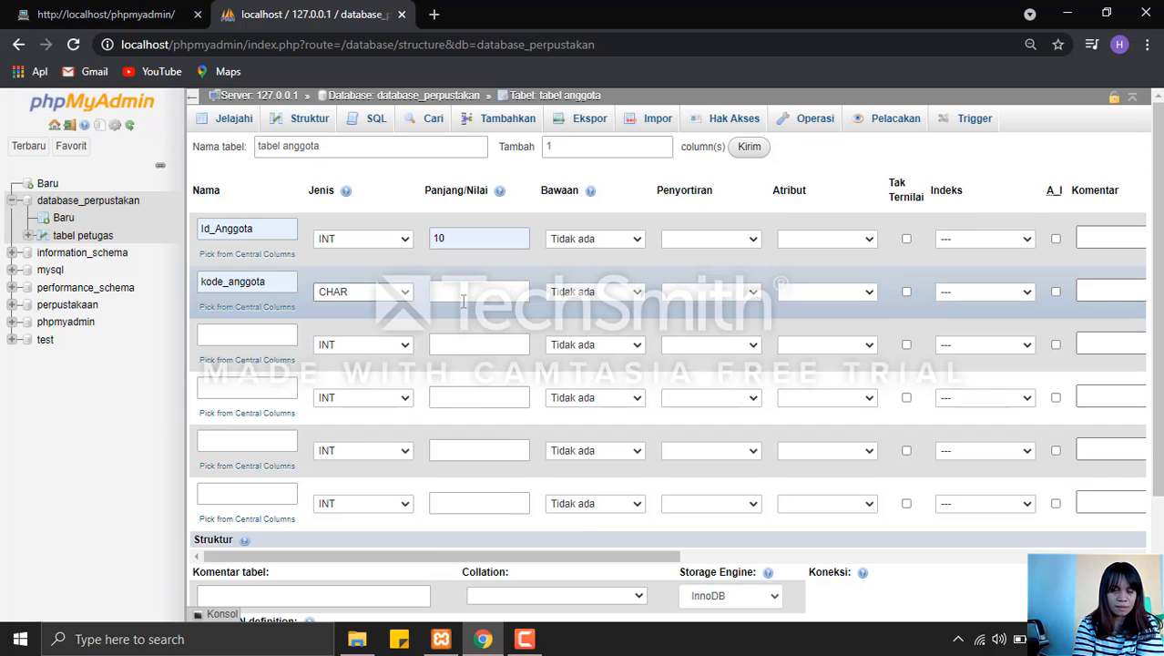
pyautogui.click(463, 300)
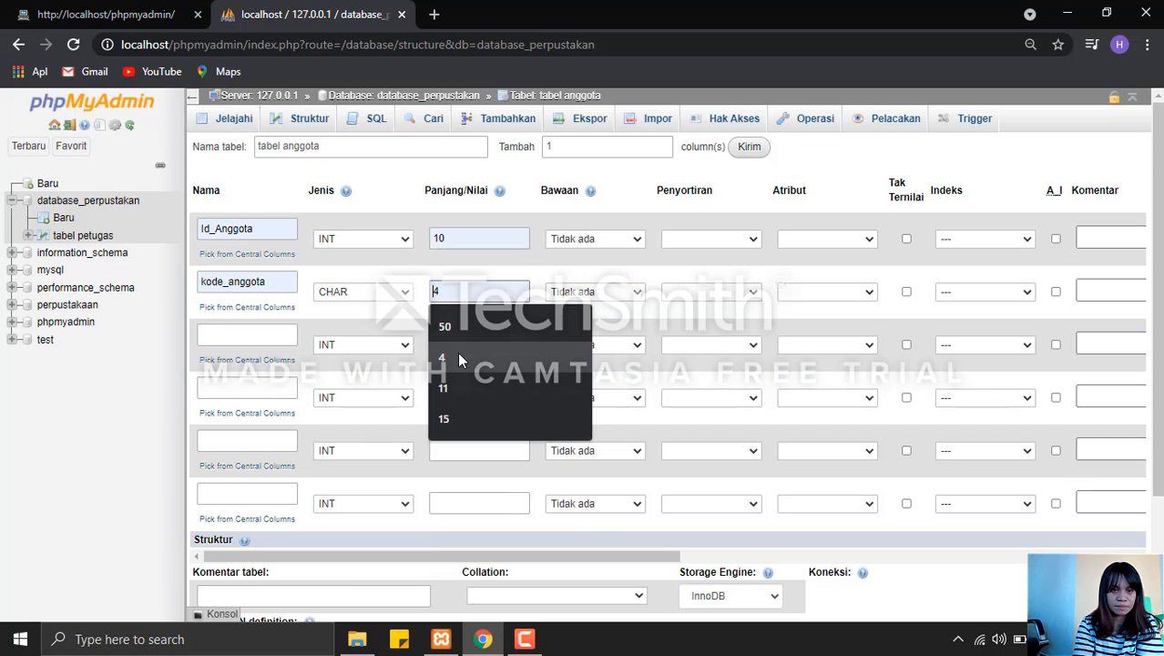
pyautogui.click(459, 357)
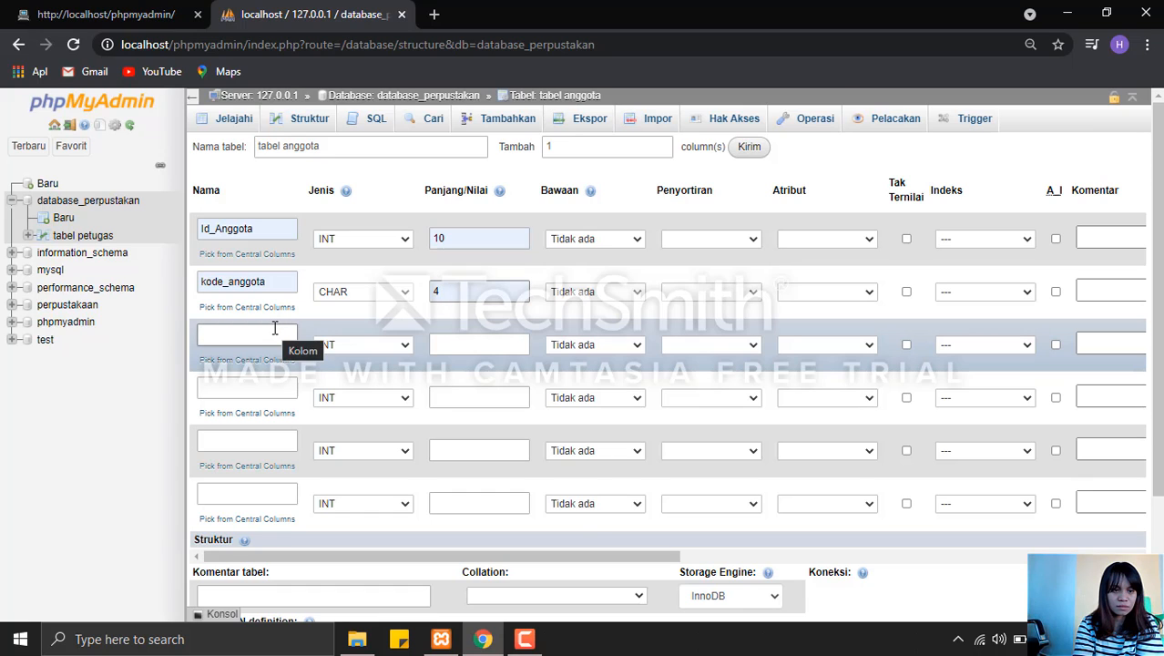
# Define the third column as nama_anggota with type VARCHAR and length 50.
pyautogui.click(274, 328)
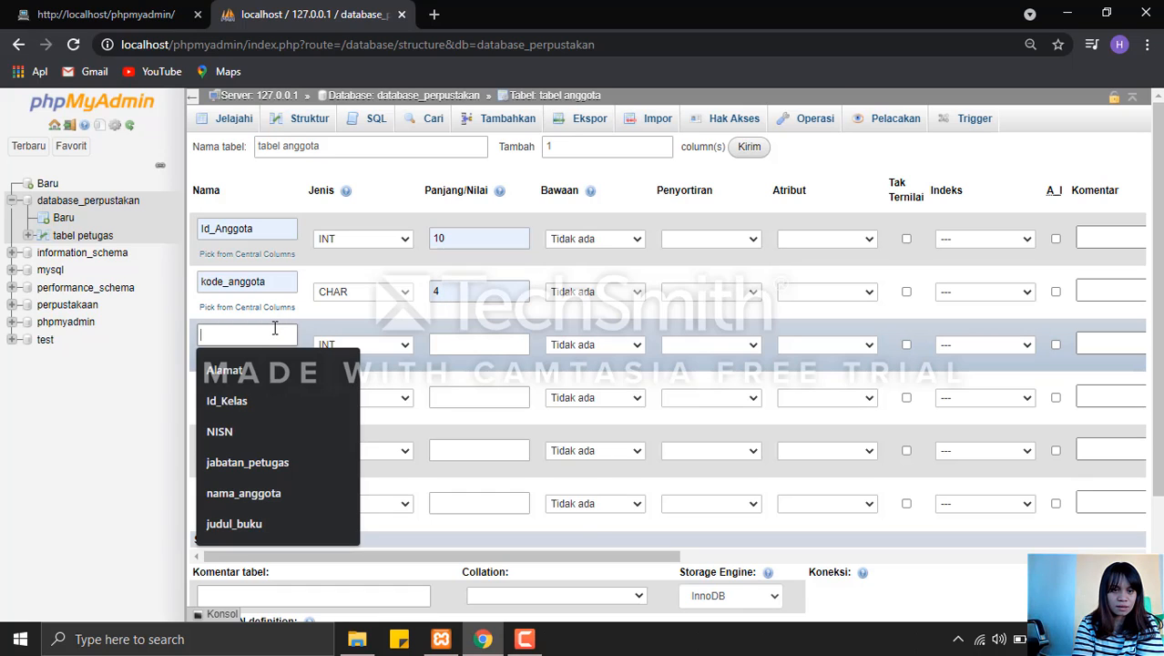
pyautogui.click(262, 486)
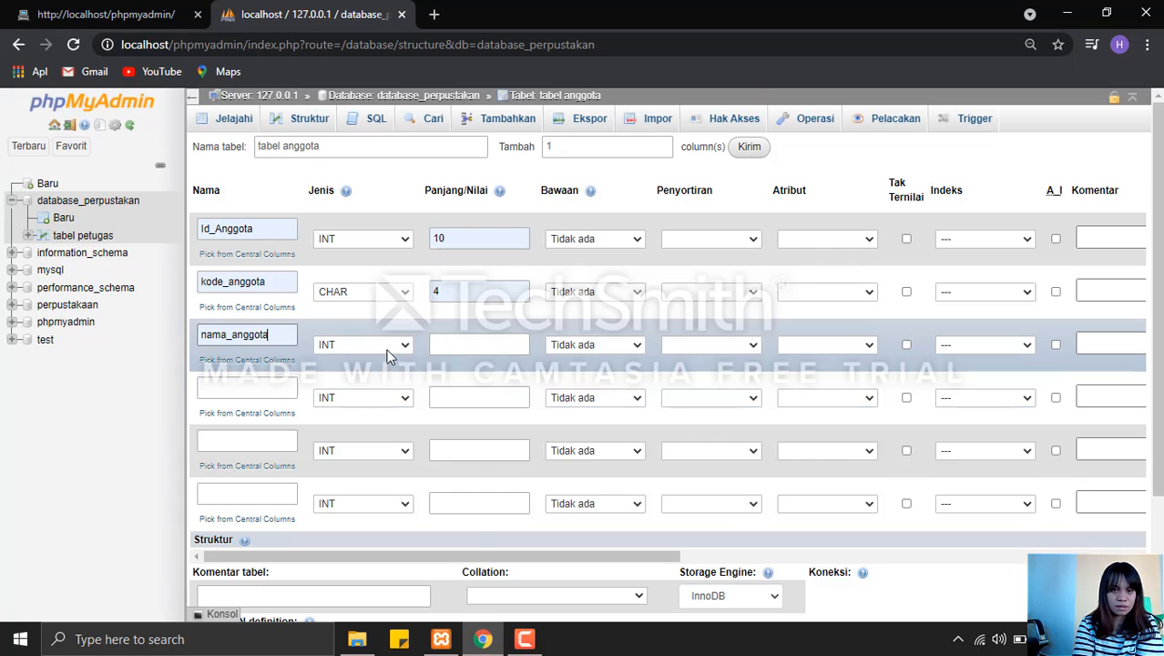
pyautogui.click(387, 346)
pyautogui.click(393, 373)
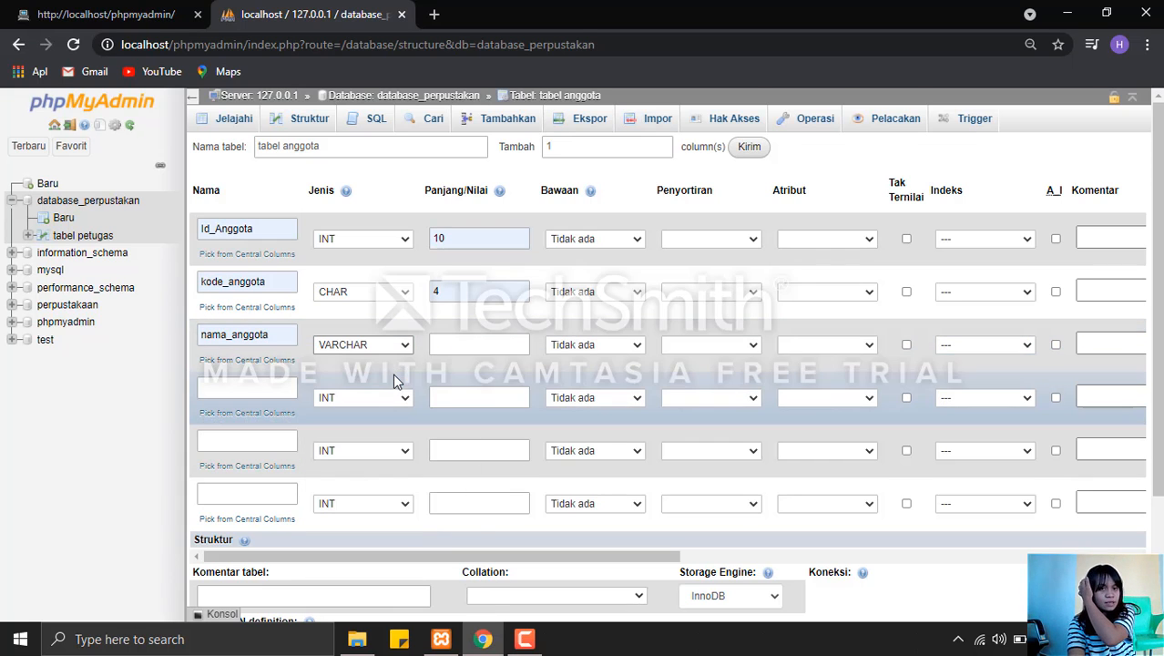
pyautogui.click(441, 350)
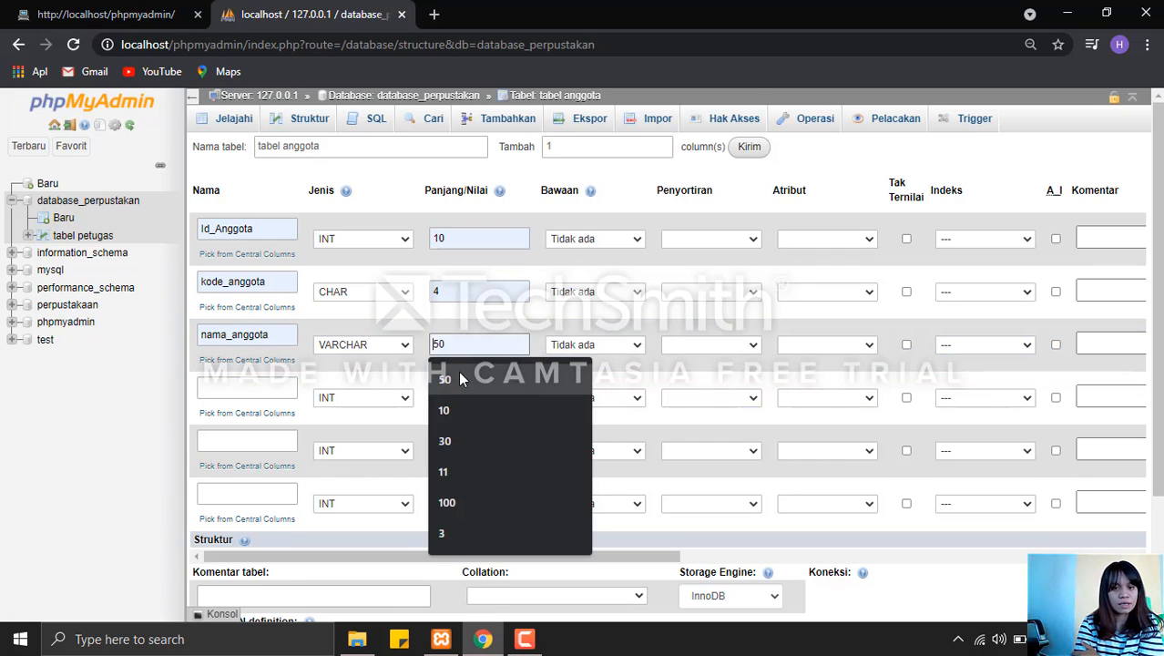
pyautogui.click(458, 370)
# Define the fourth column as prodi with type CHAR and length 10.
pyautogui.click(267, 392)
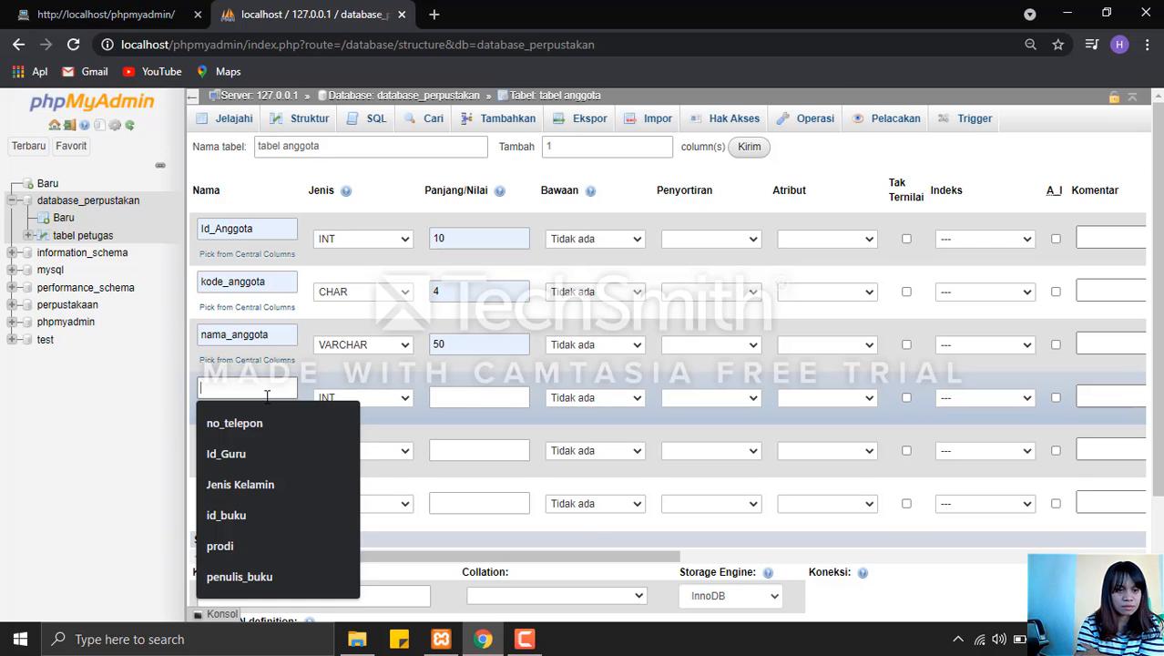
pyautogui.click(242, 546)
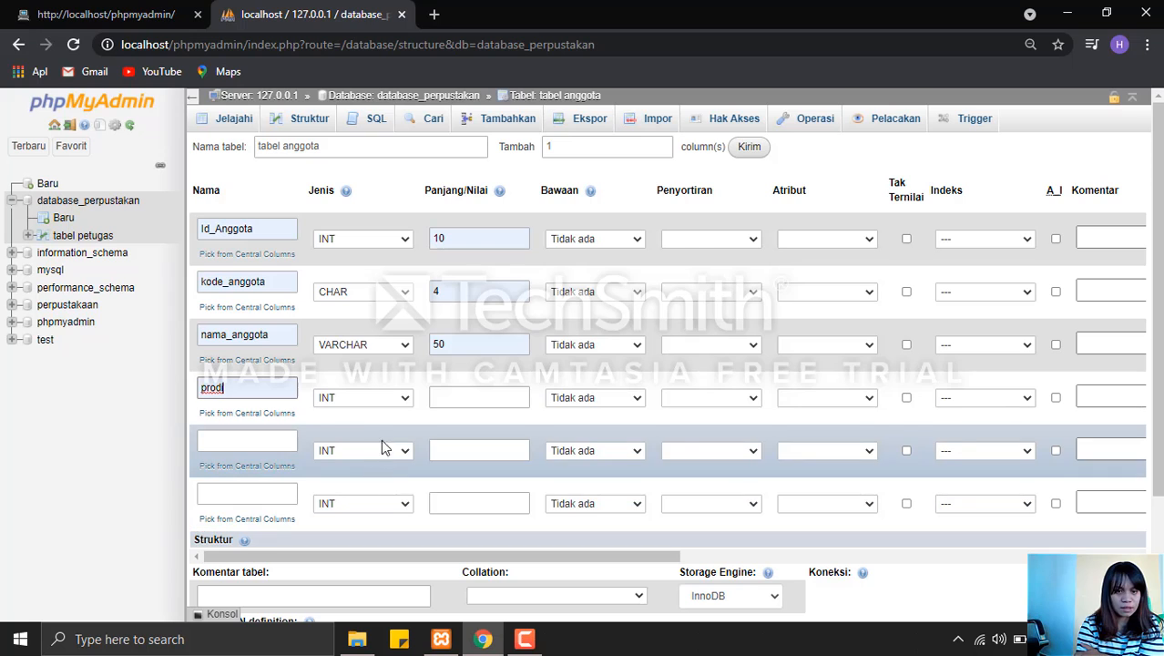
pyautogui.click(381, 403)
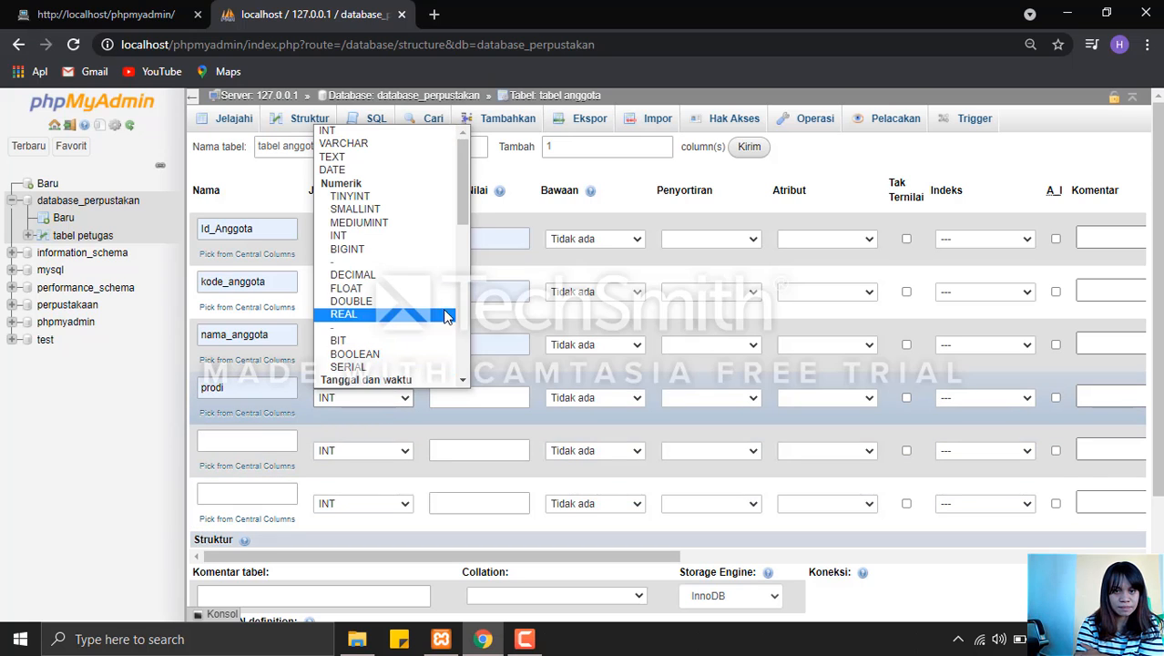
pyautogui.scroll(-3, 428, 290)
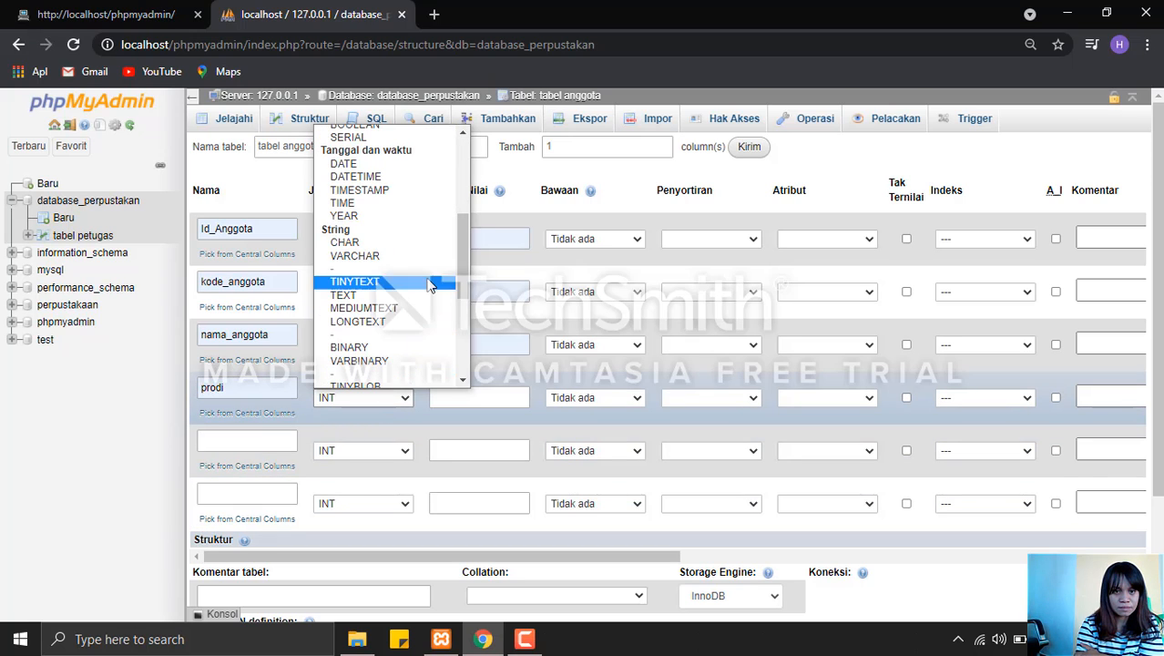
pyautogui.click(377, 243)
pyautogui.click(460, 396)
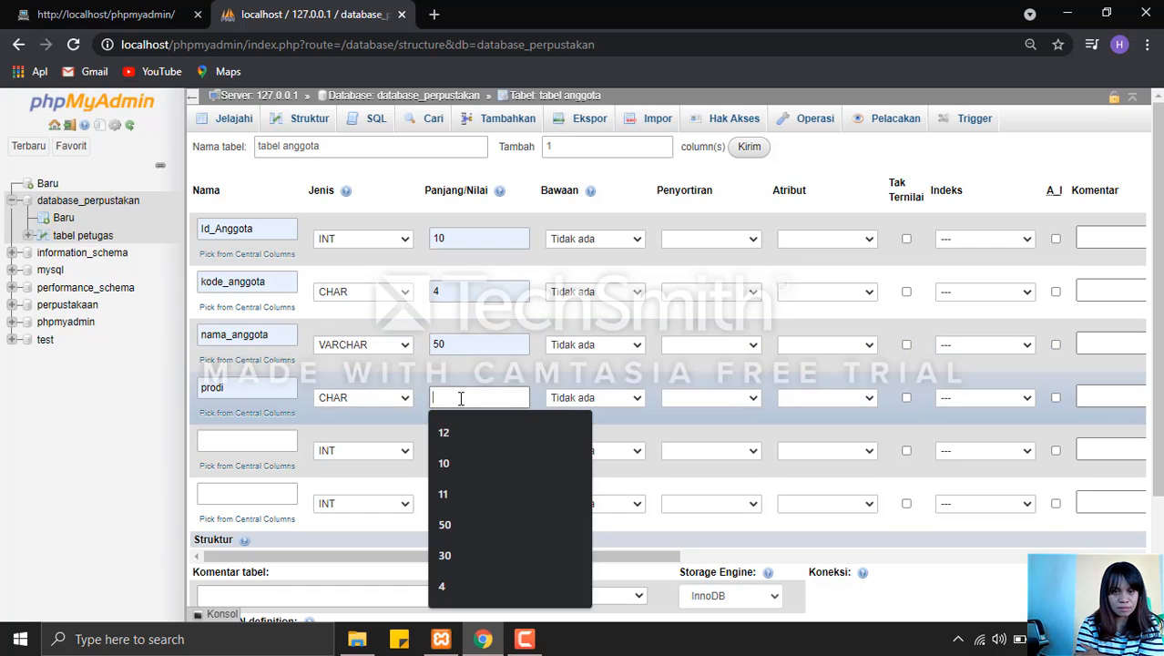
pyautogui.click(456, 463)
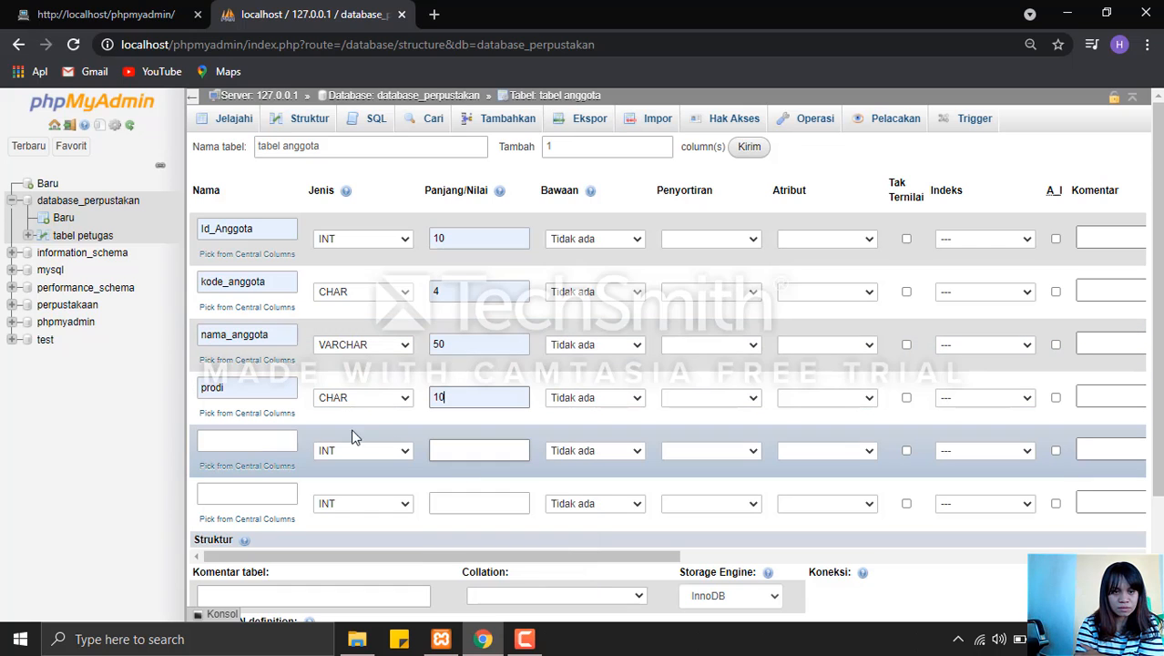
# Define the fifth column as no_telepon with type CHAR and length 12.
pyautogui.click(274, 446)
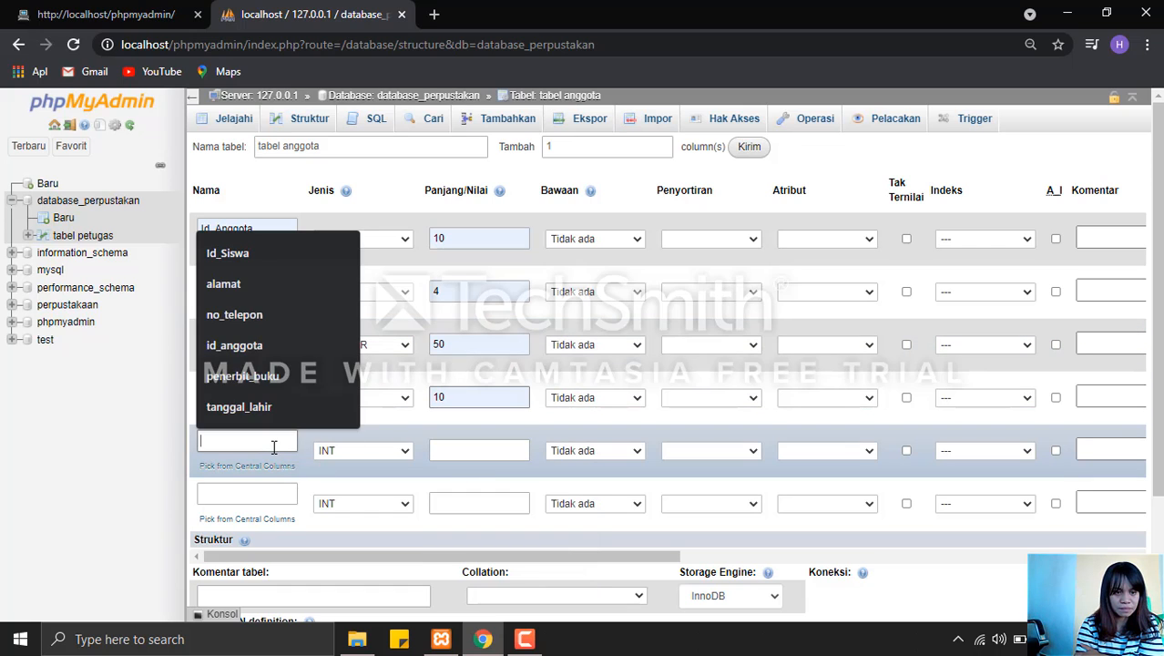
pyautogui.click(250, 319)
pyautogui.click(383, 448)
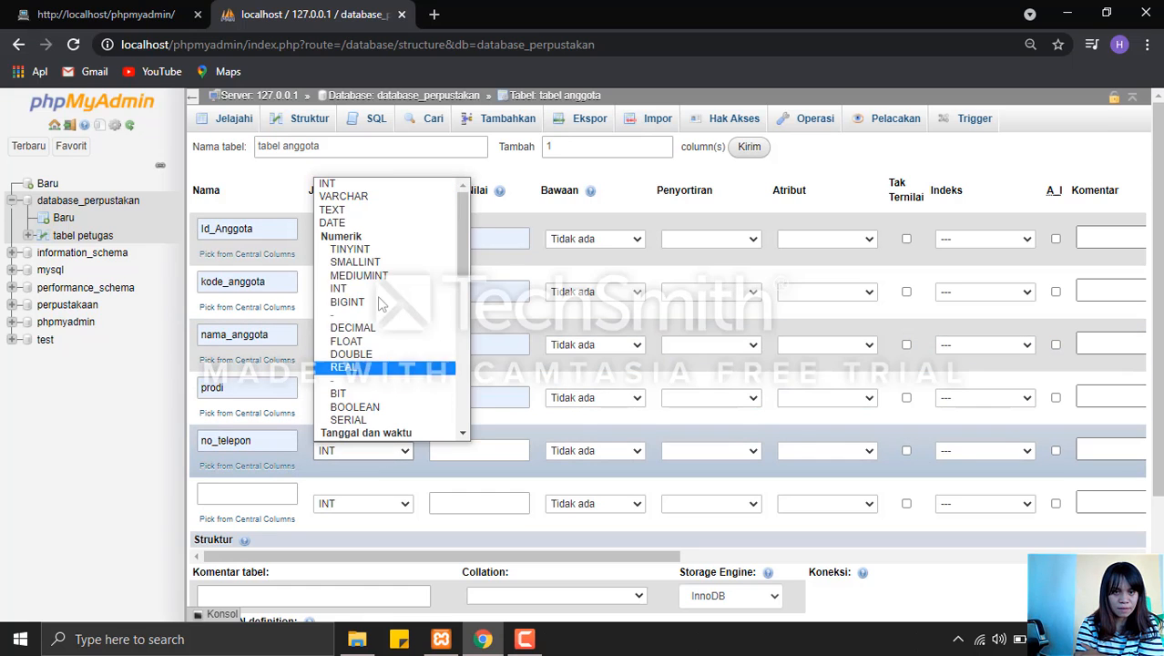
pyautogui.scroll(-3, 459, 332)
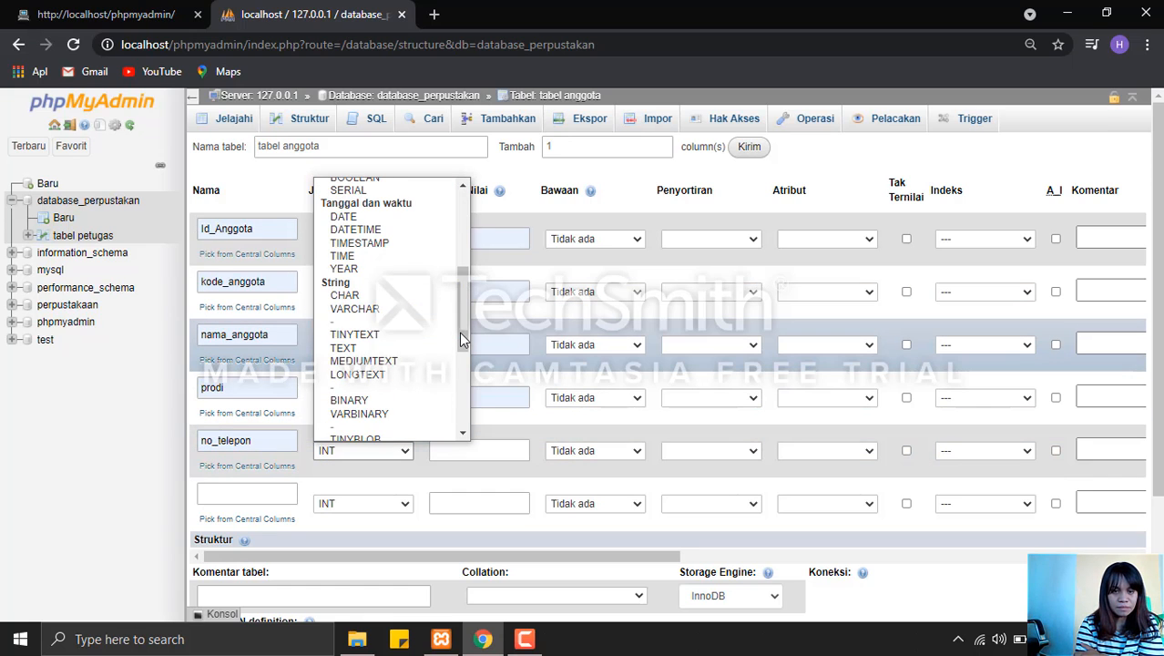
pyautogui.click(350, 293)
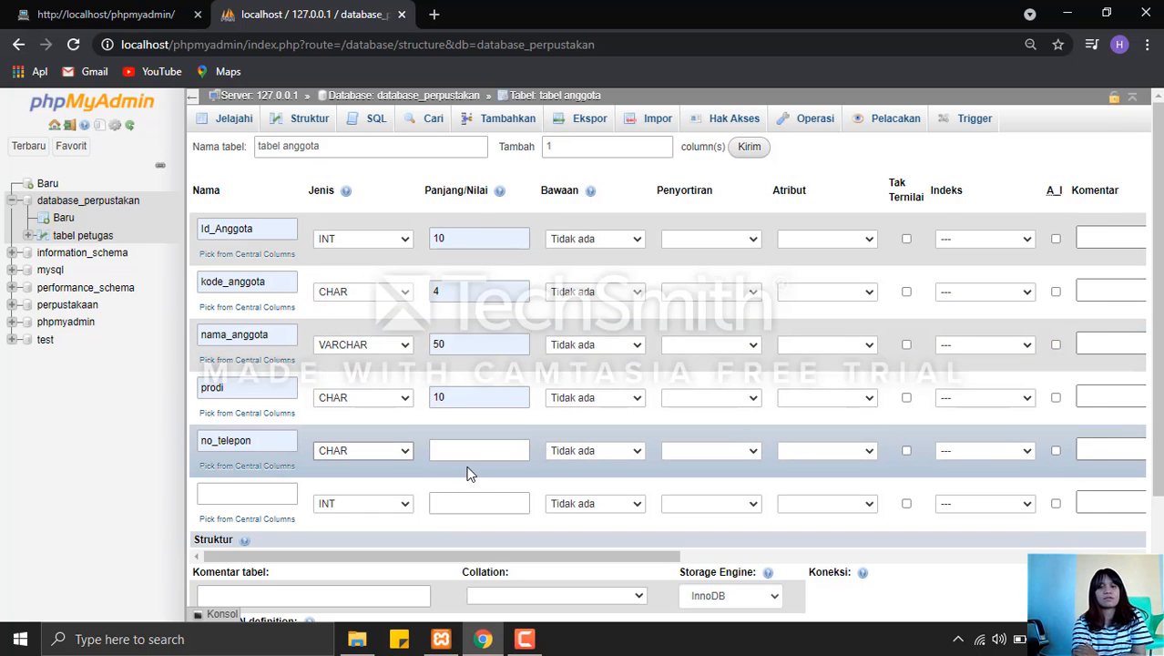
pyautogui.click(468, 449)
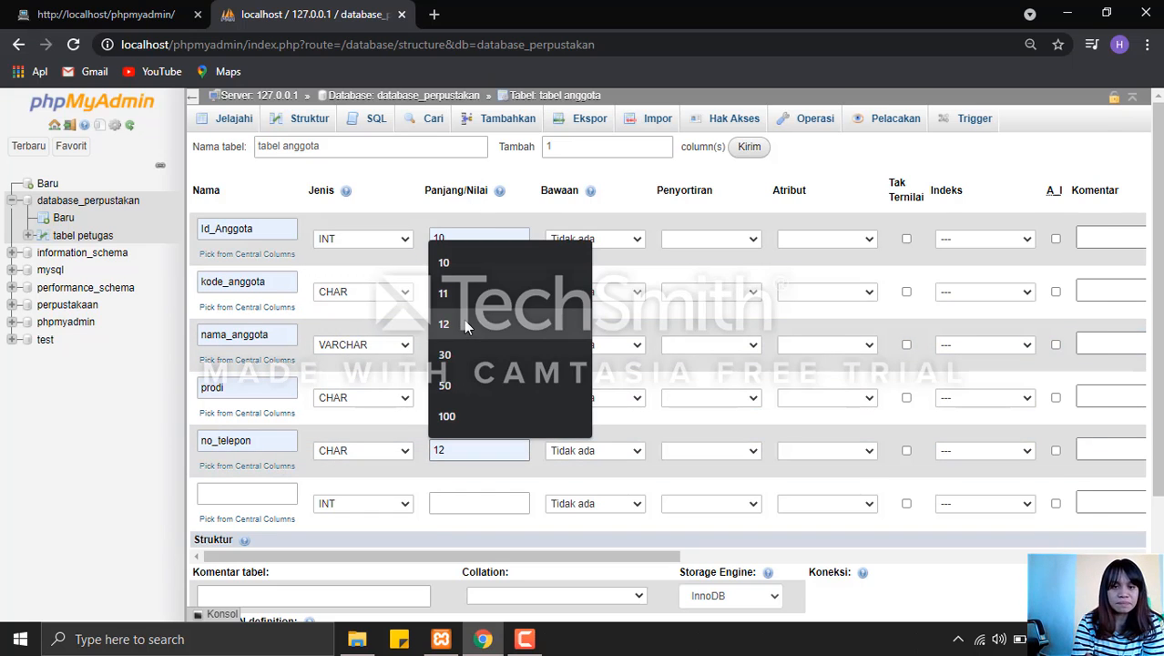
pyautogui.click(463, 321)
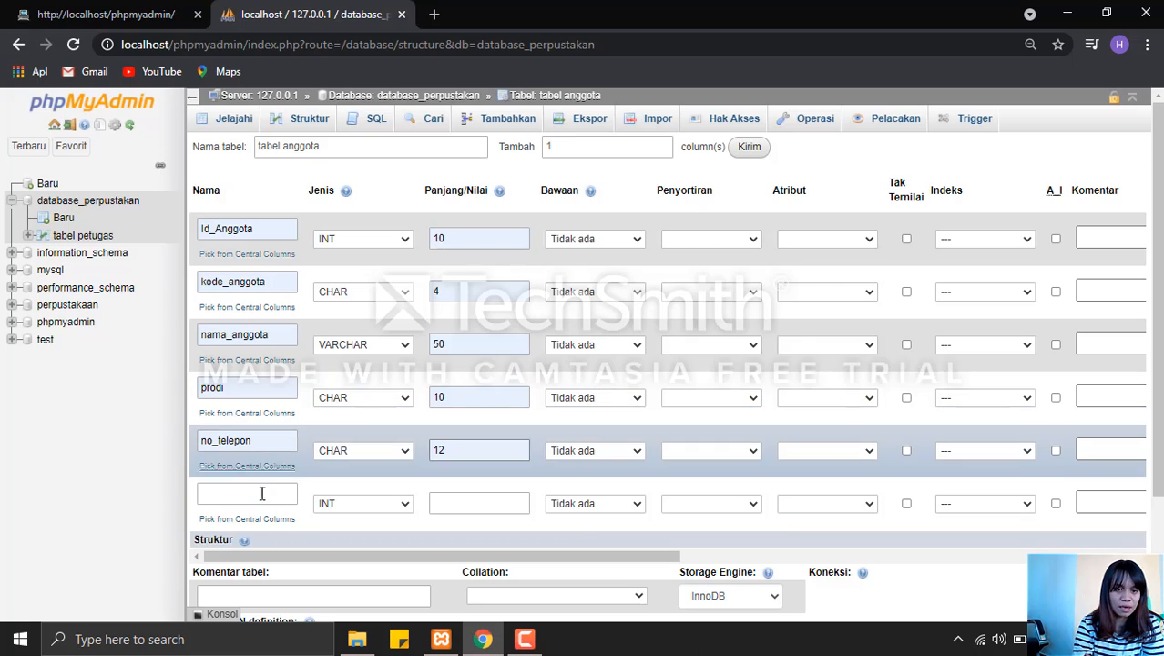
# Define the sixth column as Alamat with type TEXT and length 30.
pyautogui.click(259, 495)
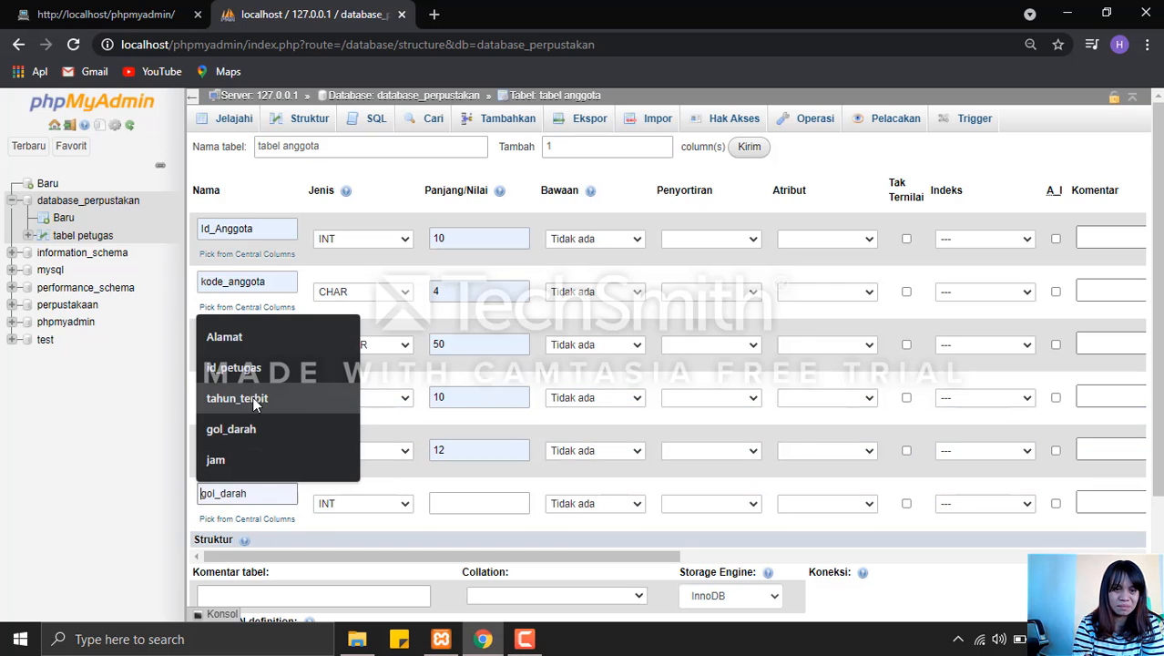
pyautogui.click(239, 333)
pyautogui.click(368, 503)
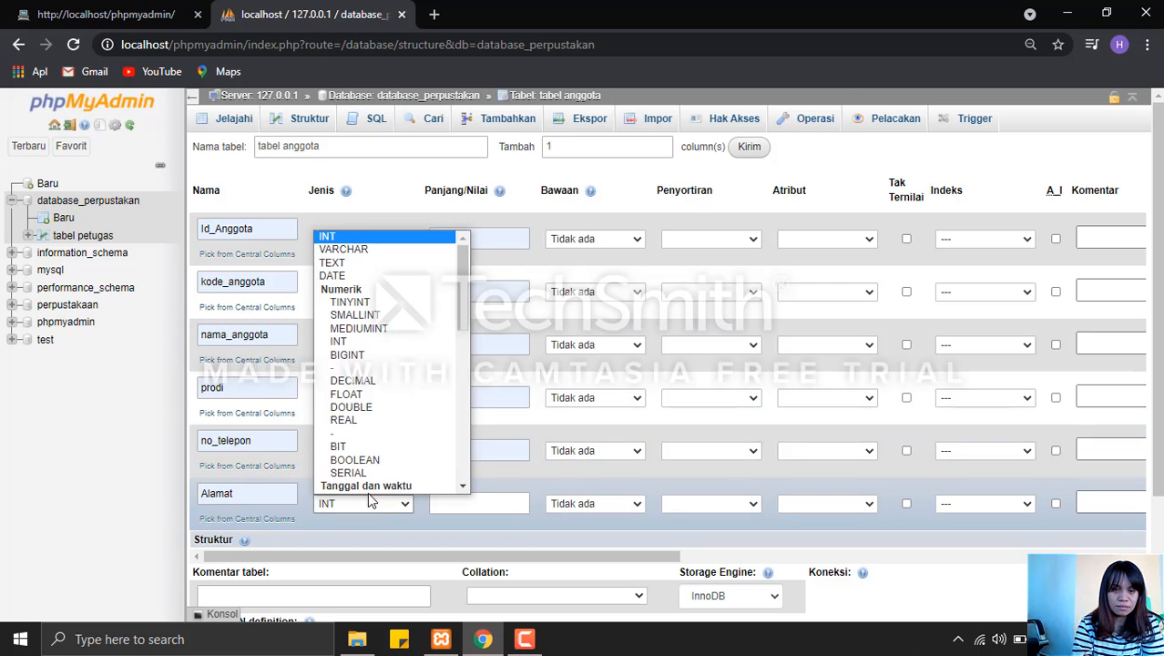
pyautogui.click(352, 249)
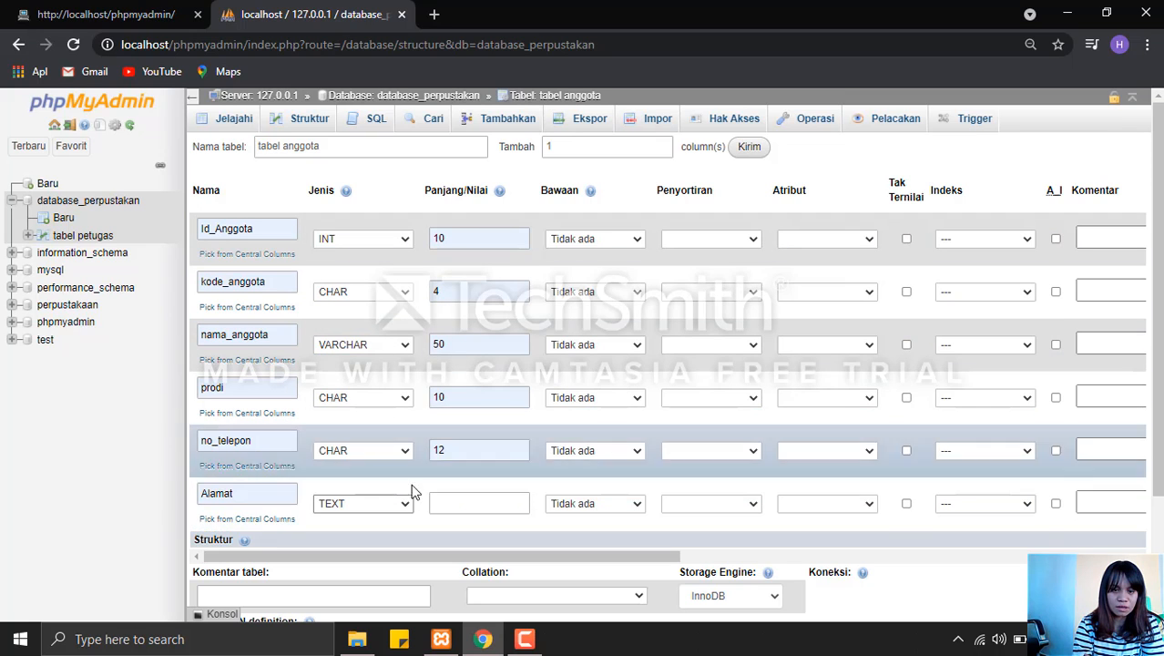
pyautogui.click(449, 502)
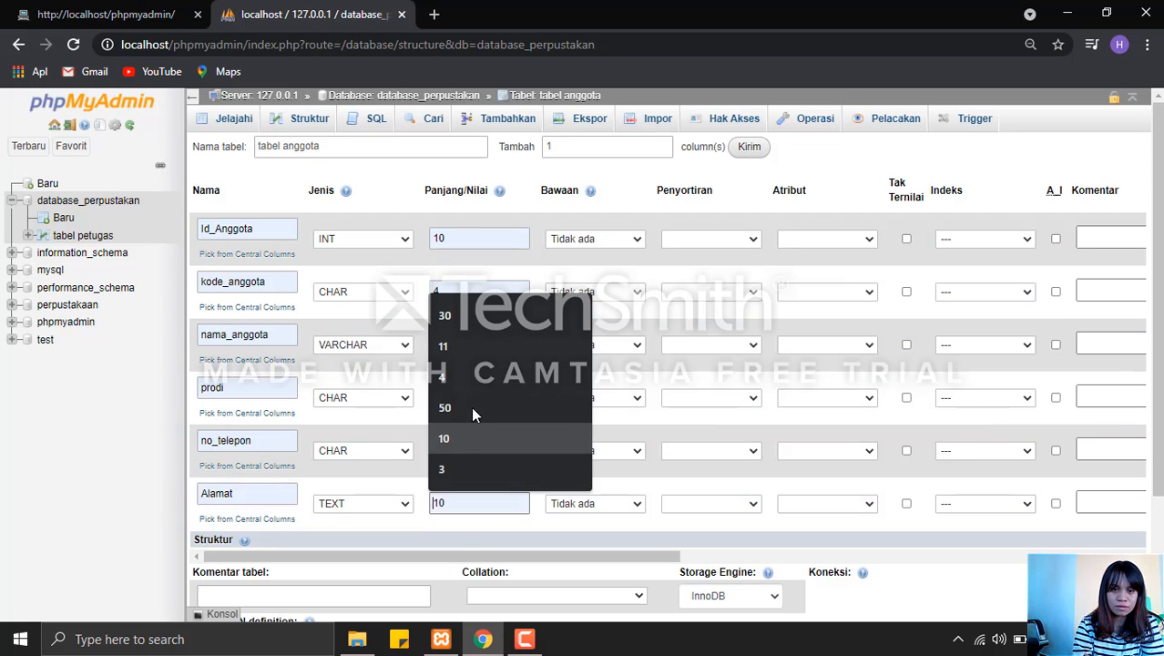
pyautogui.click(476, 316)
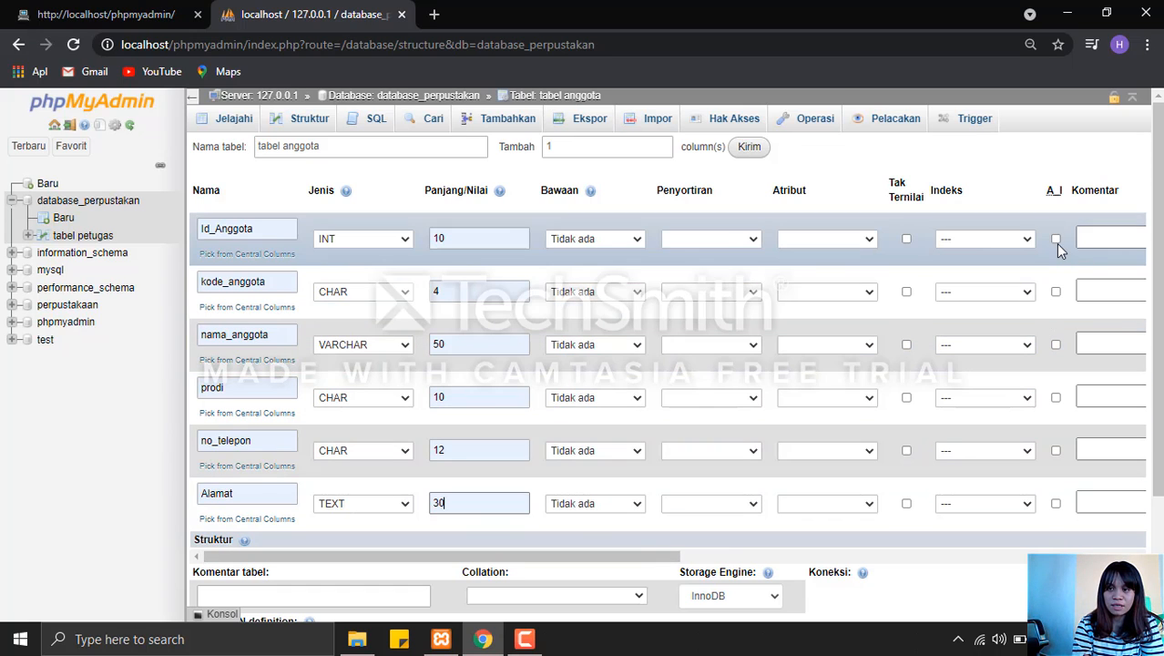
# Make Id_Anggota the auto-incrementing primary key and save tabel anggota.
pyautogui.click(1055, 241)
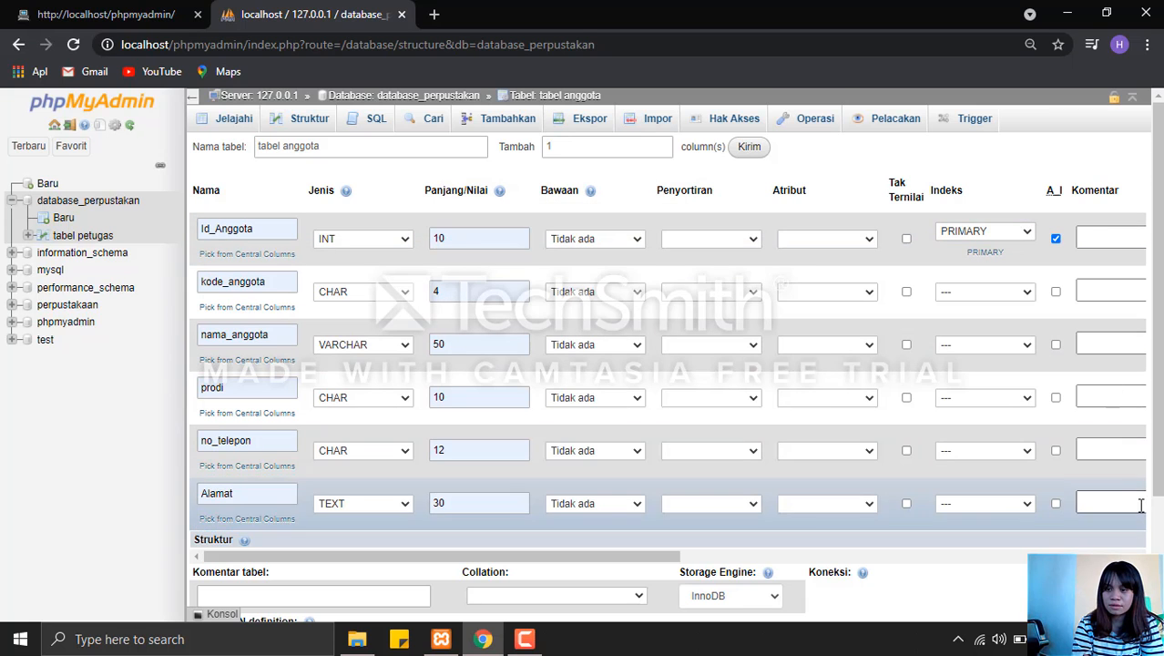
pyautogui.scroll(-3, 508, 468)
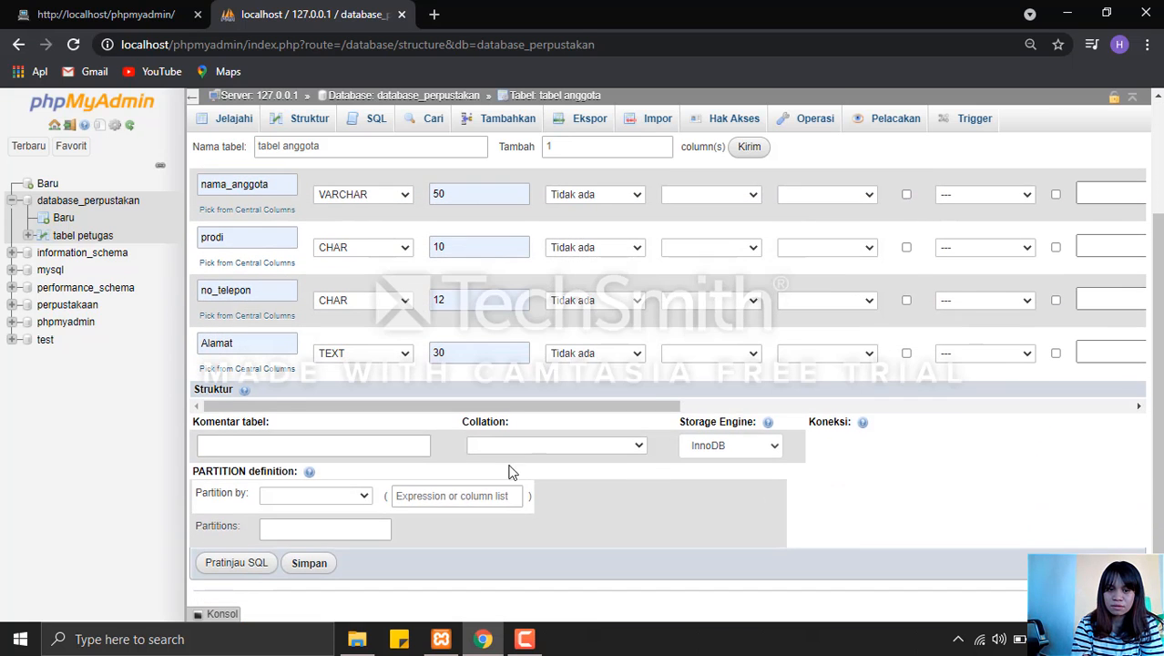
pyautogui.click(308, 564)
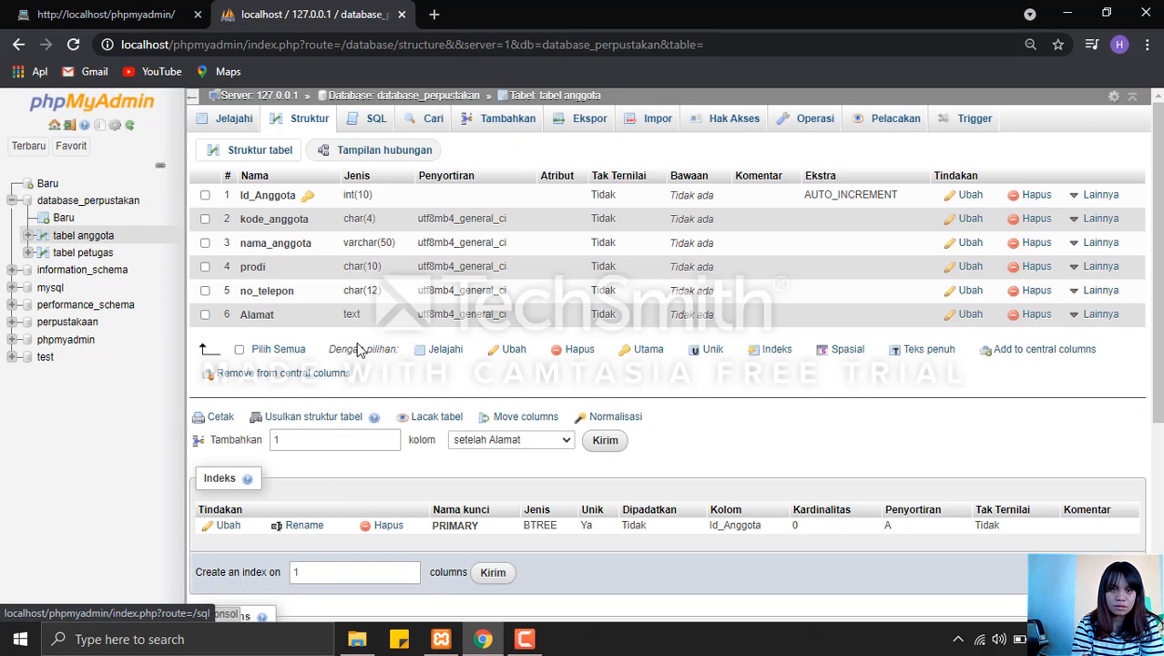
# Start a new table named tabel buku with 7 columns in database_perpustakan.
pyautogui.click(454, 99)
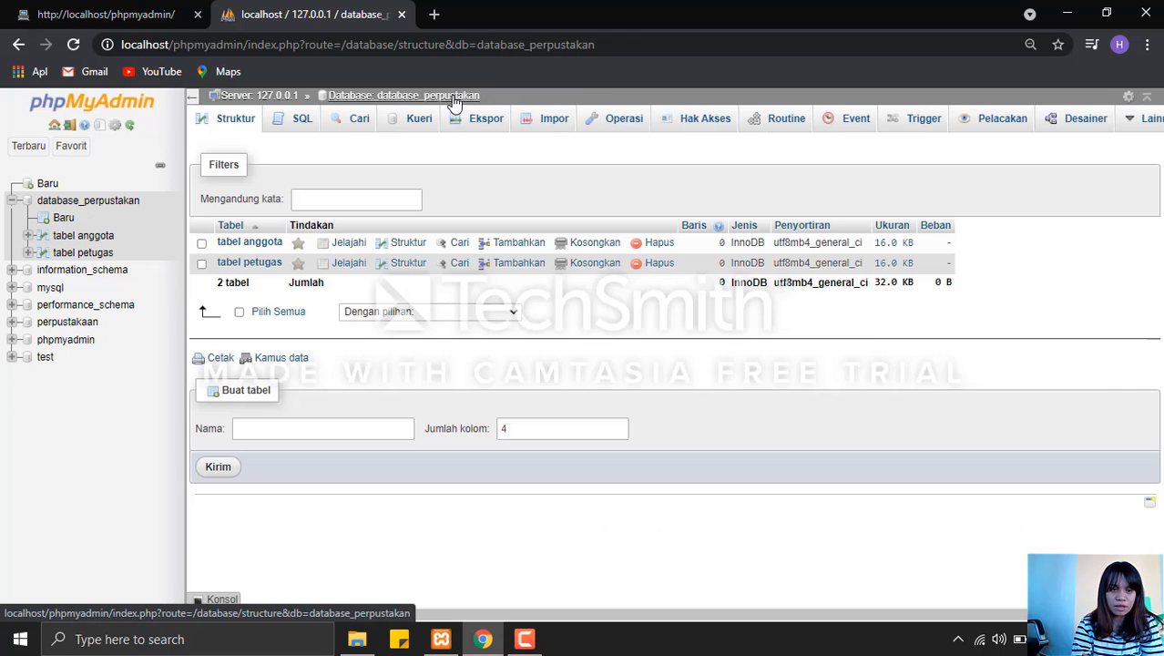
pyautogui.click(345, 428)
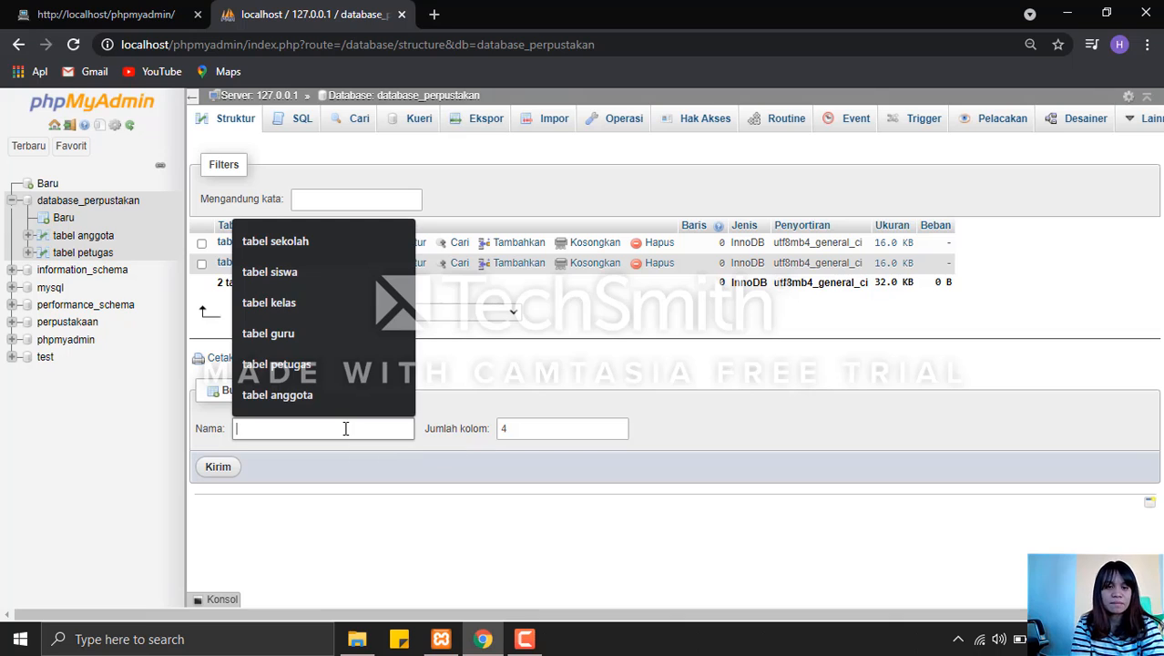
pyautogui.write('t')
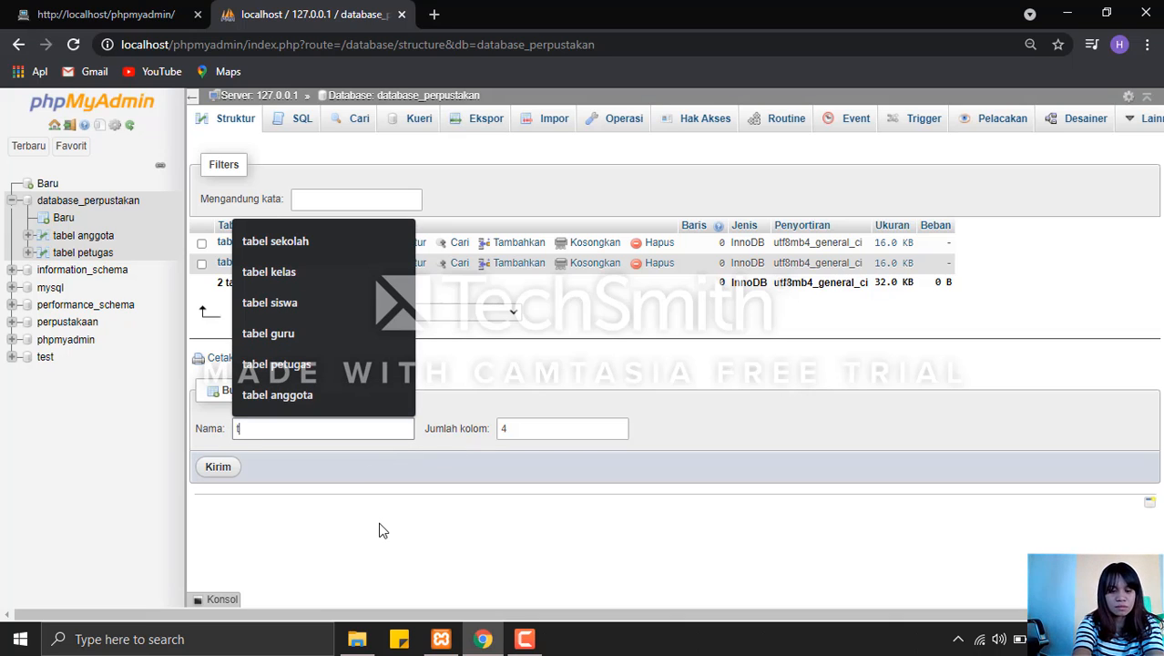
pyautogui.write('abe')
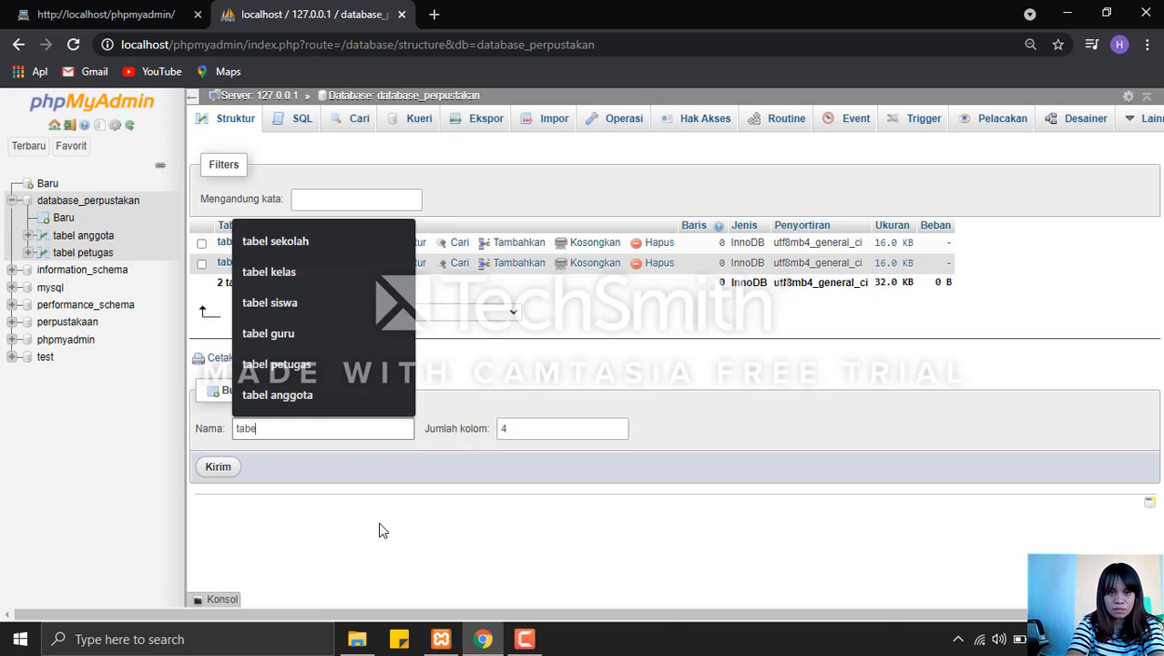
pyautogui.write('l buku')
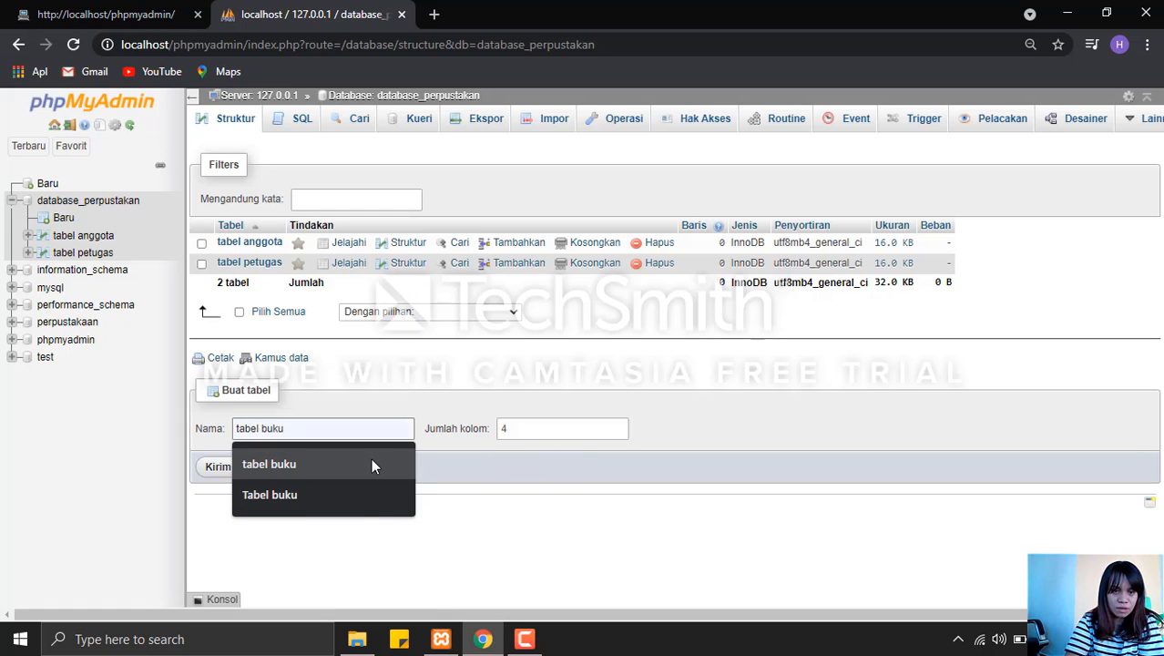
pyautogui.click(366, 458)
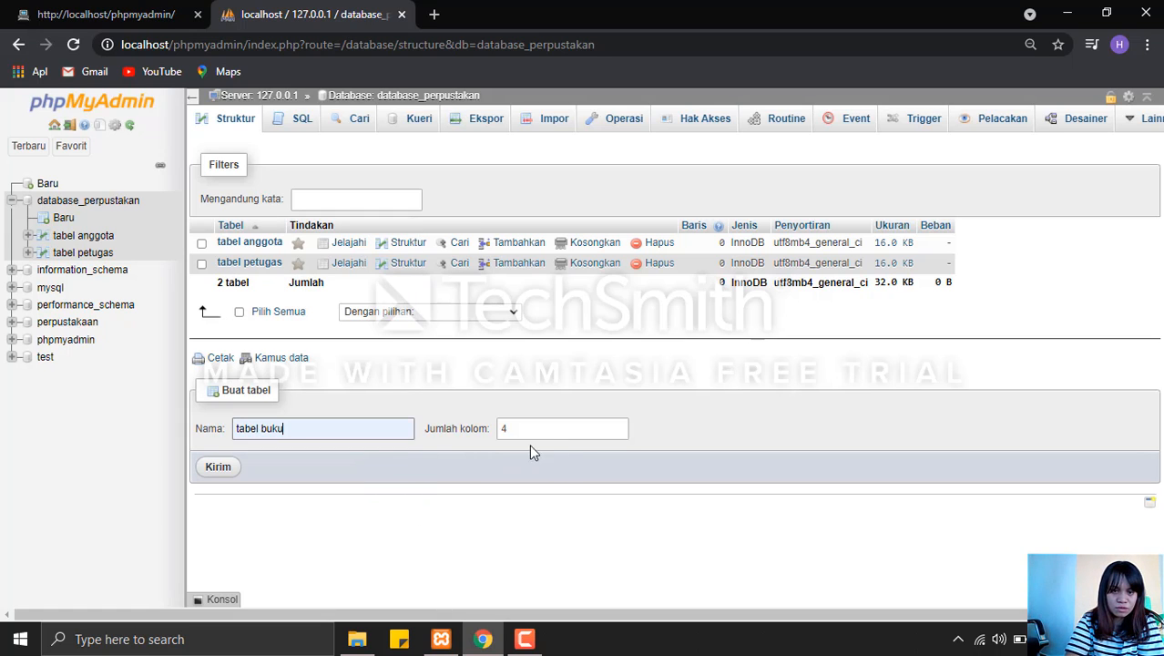
pyautogui.click(619, 425)
pyautogui.click(619, 425)
pyautogui.click(619, 425)
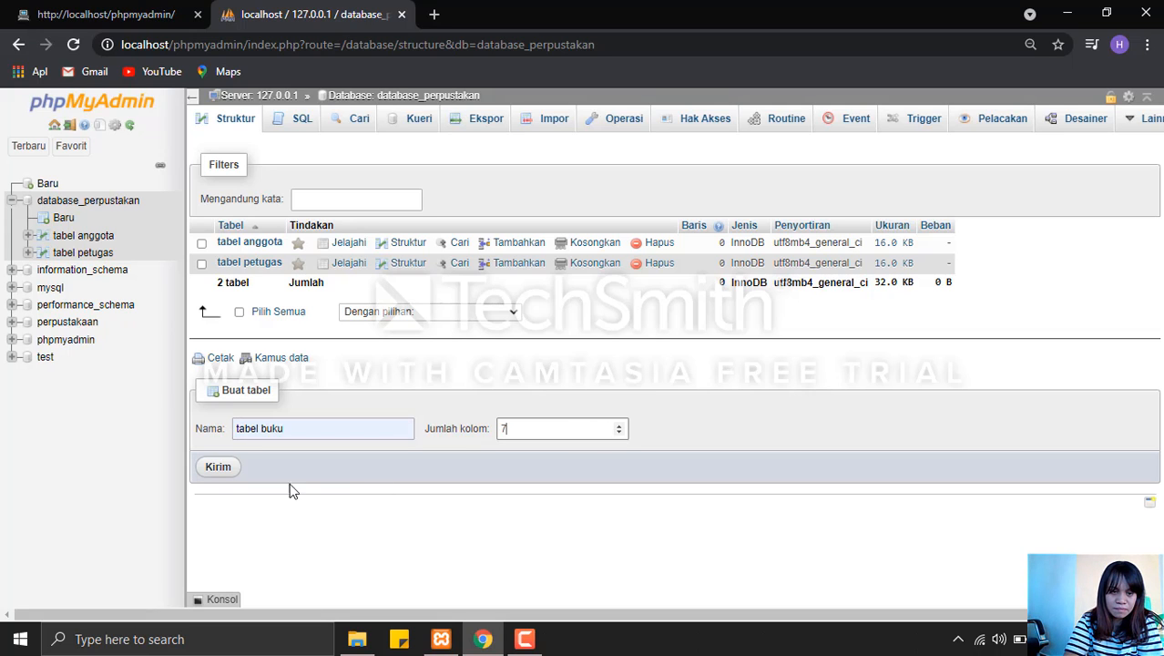
pyautogui.click(216, 474)
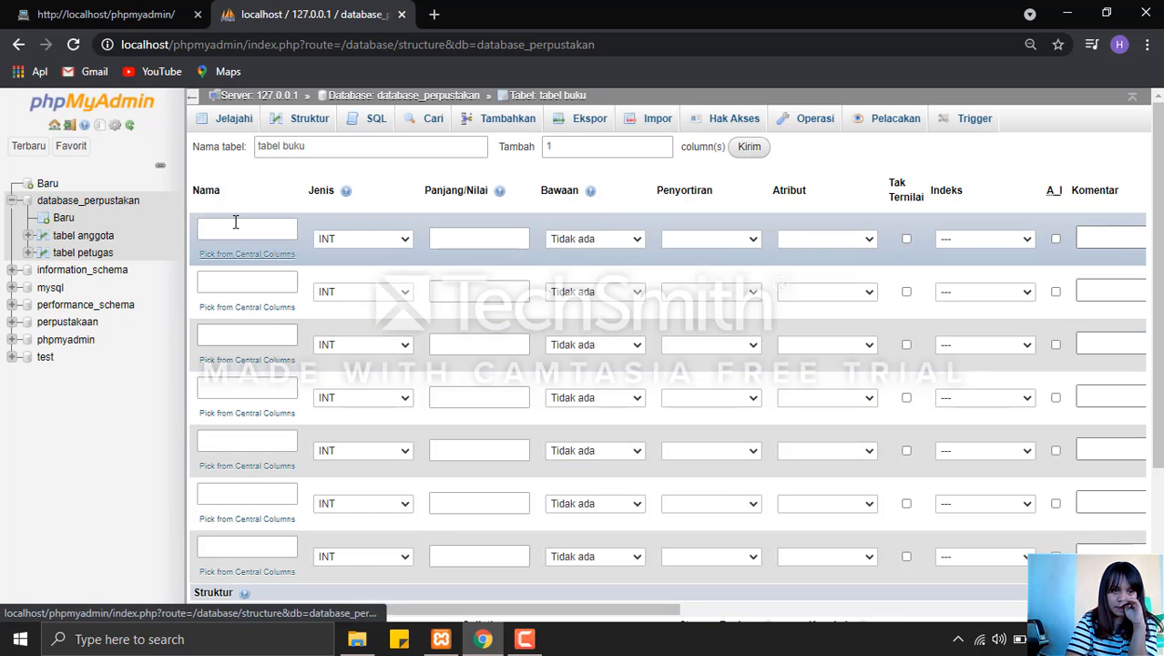
# Define the first column as id_buku with length 10, keeping type INT.
pyautogui.click(242, 228)
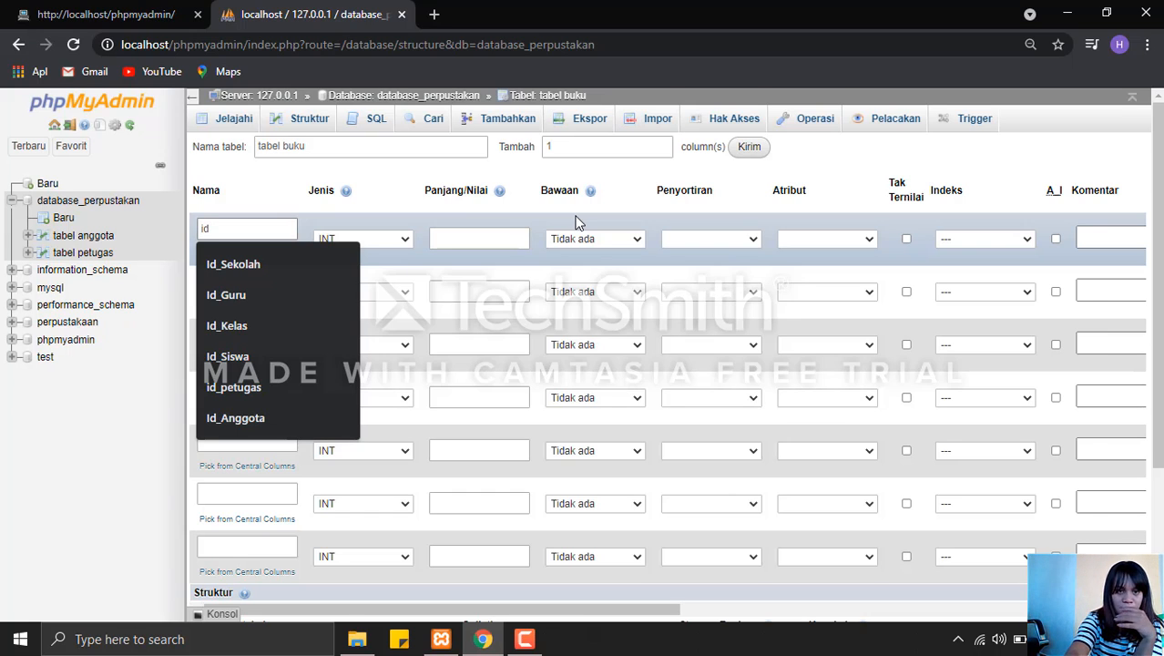
pyautogui.write('id_buku')
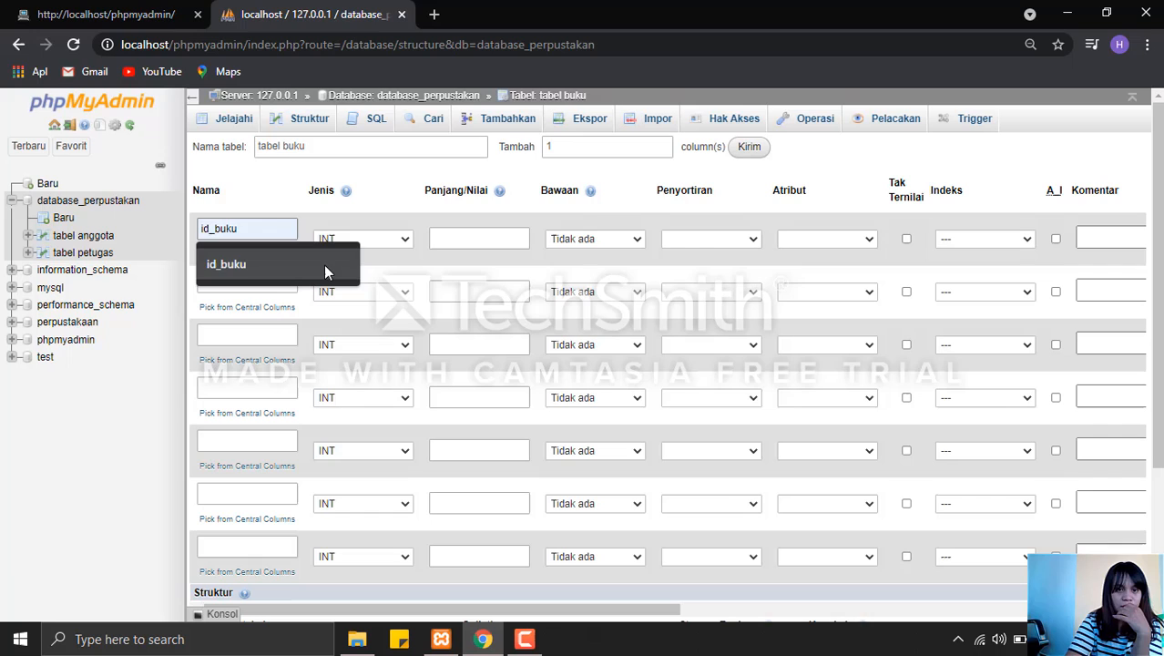
pyautogui.click(323, 265)
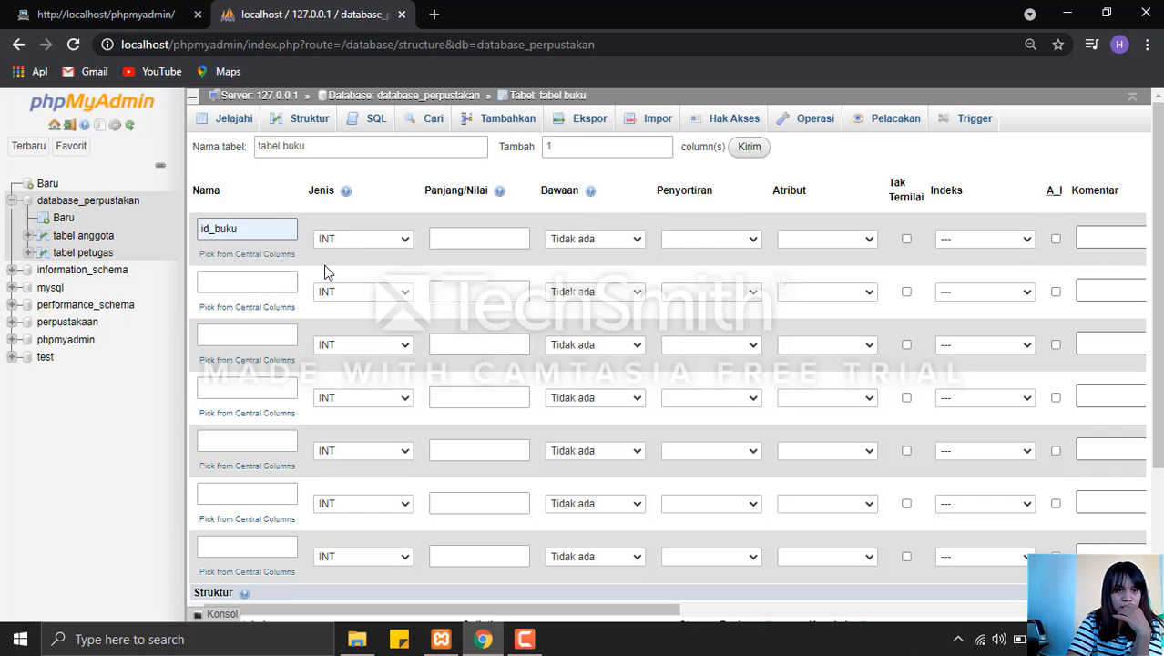
pyautogui.click(488, 240)
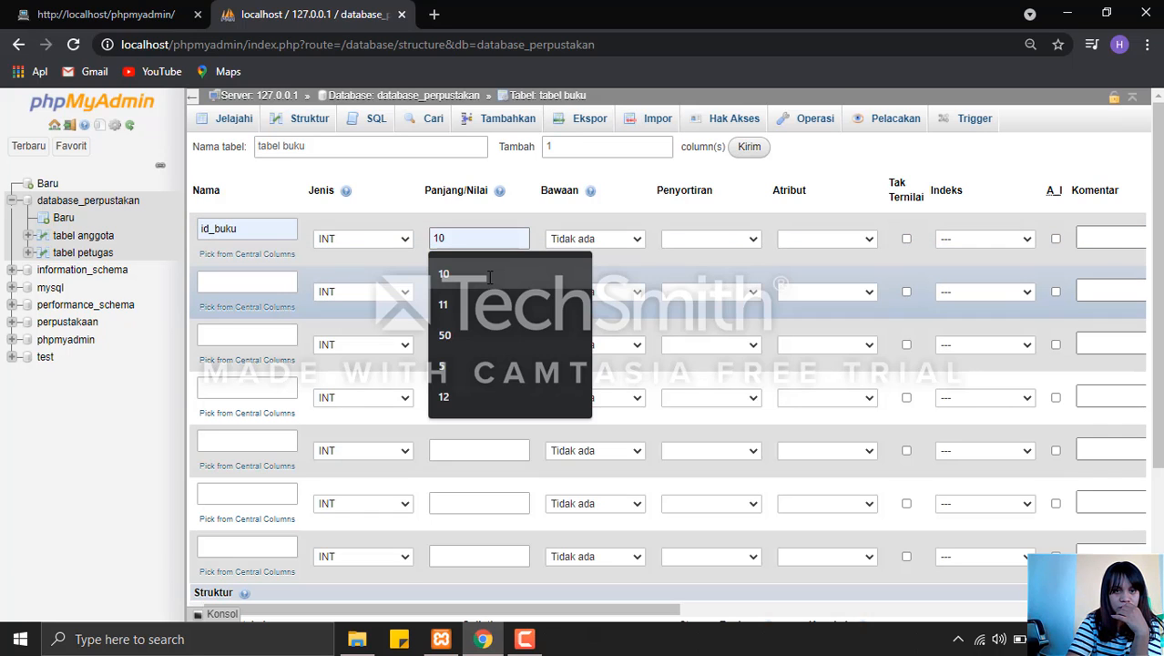
pyautogui.click(488, 275)
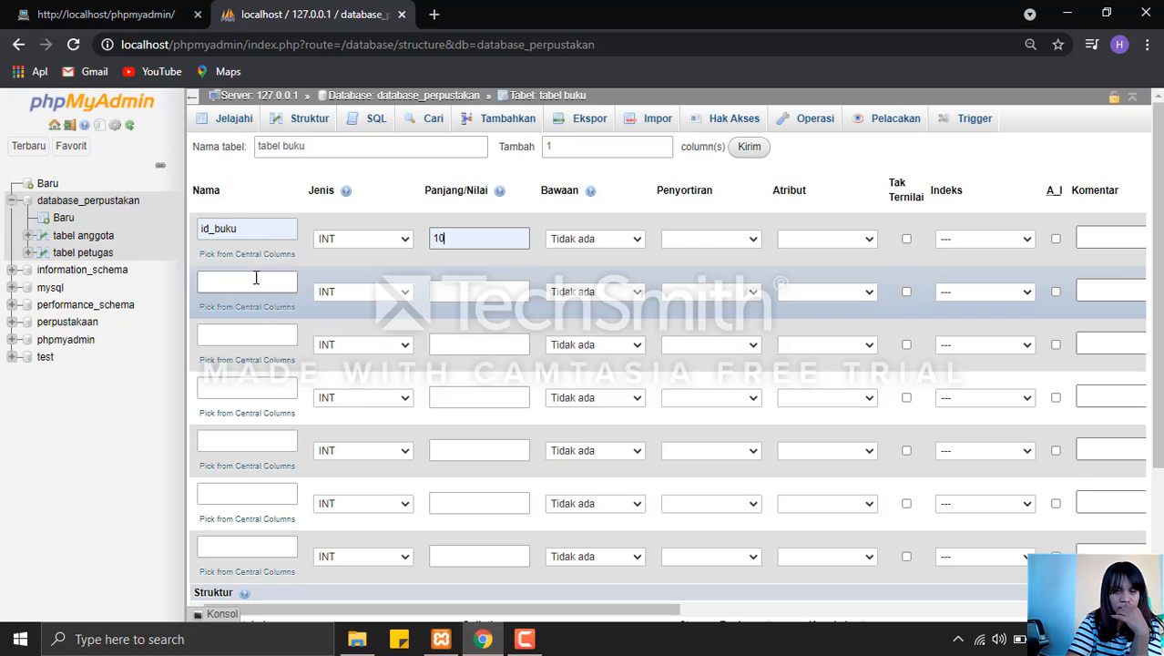
# Define the second column as kode_buku with type CHAR and length 4.
pyautogui.click(255, 280)
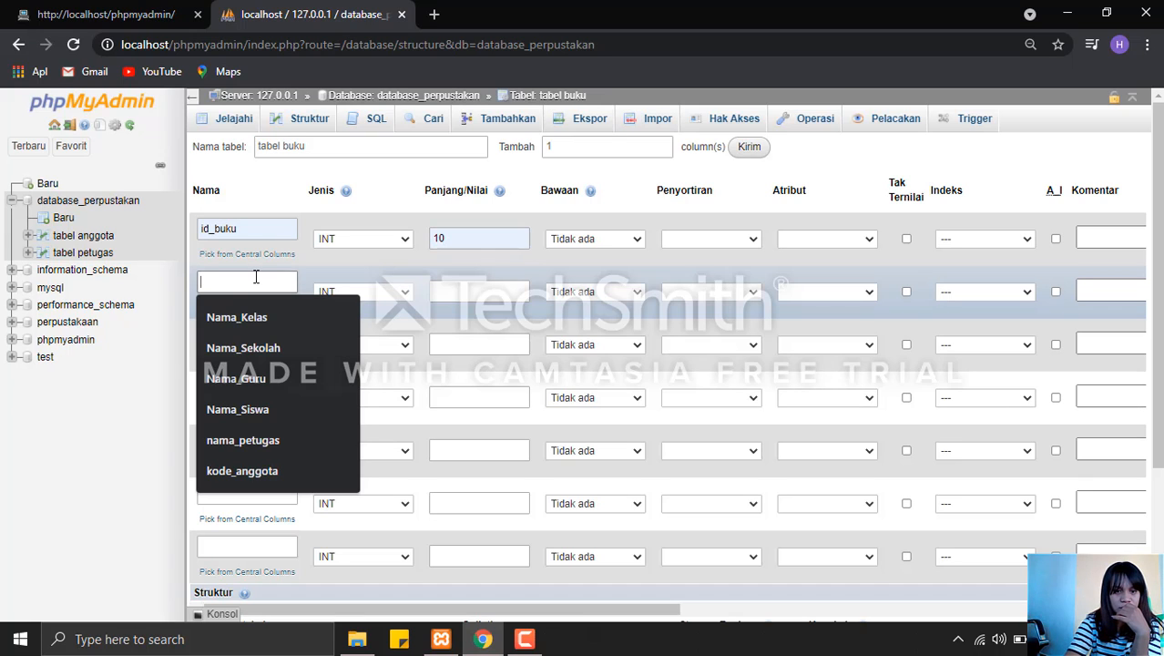
pyautogui.write('kode_buku')
pyautogui.click(258, 350)
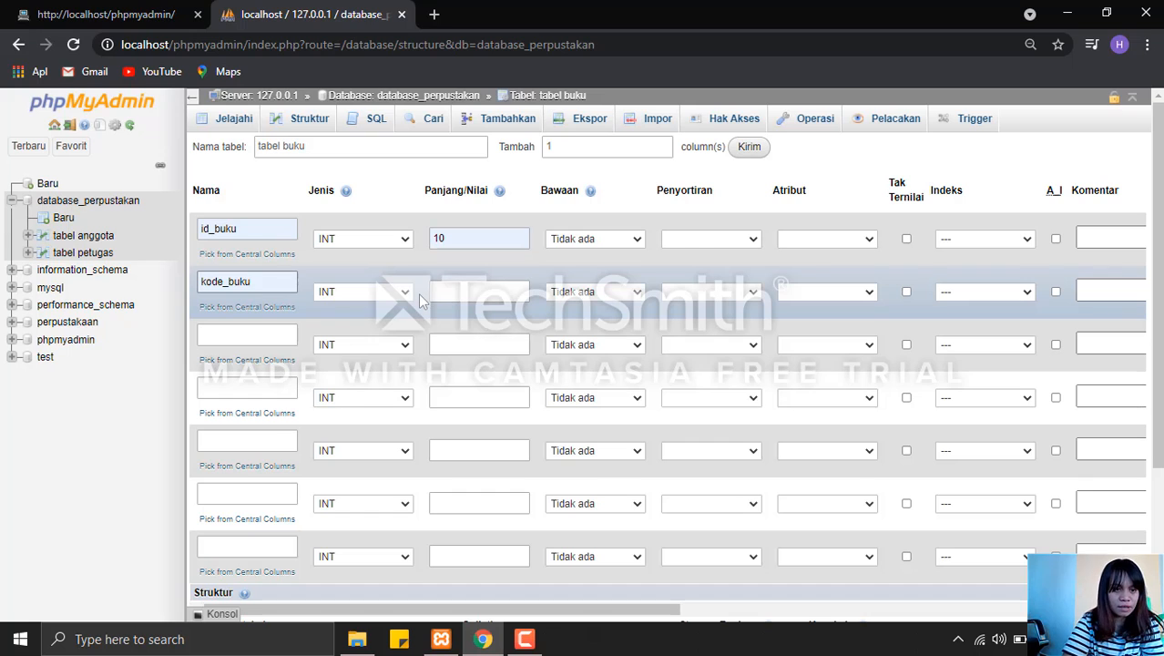
pyautogui.click(391, 298)
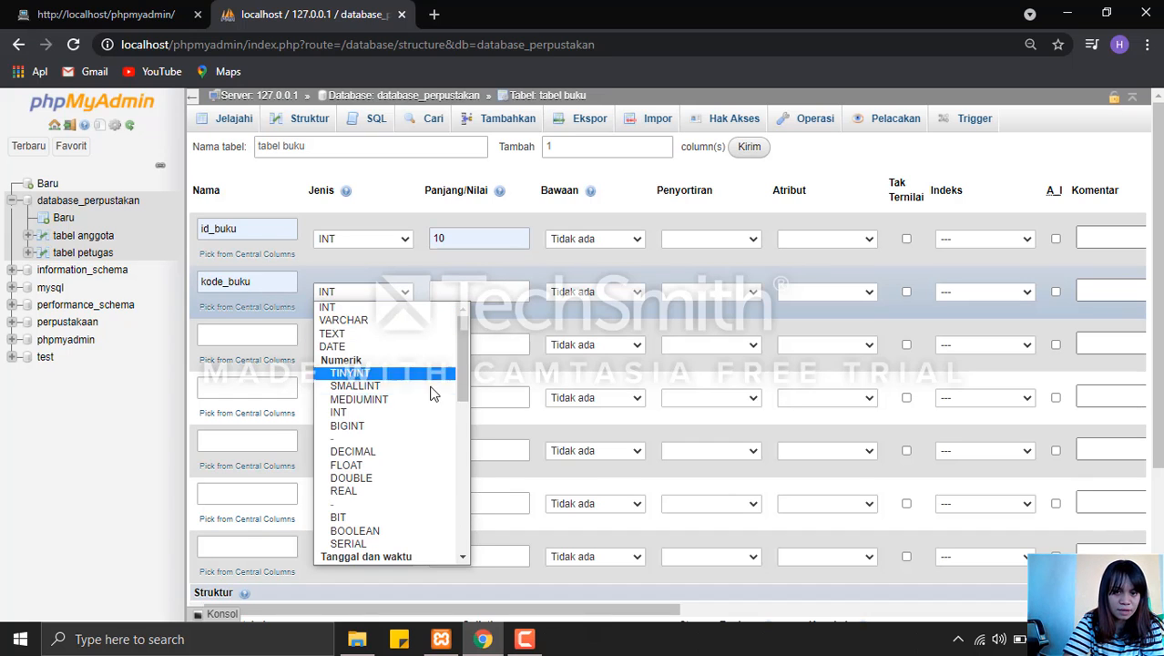
pyautogui.scroll(-5, 470, 441)
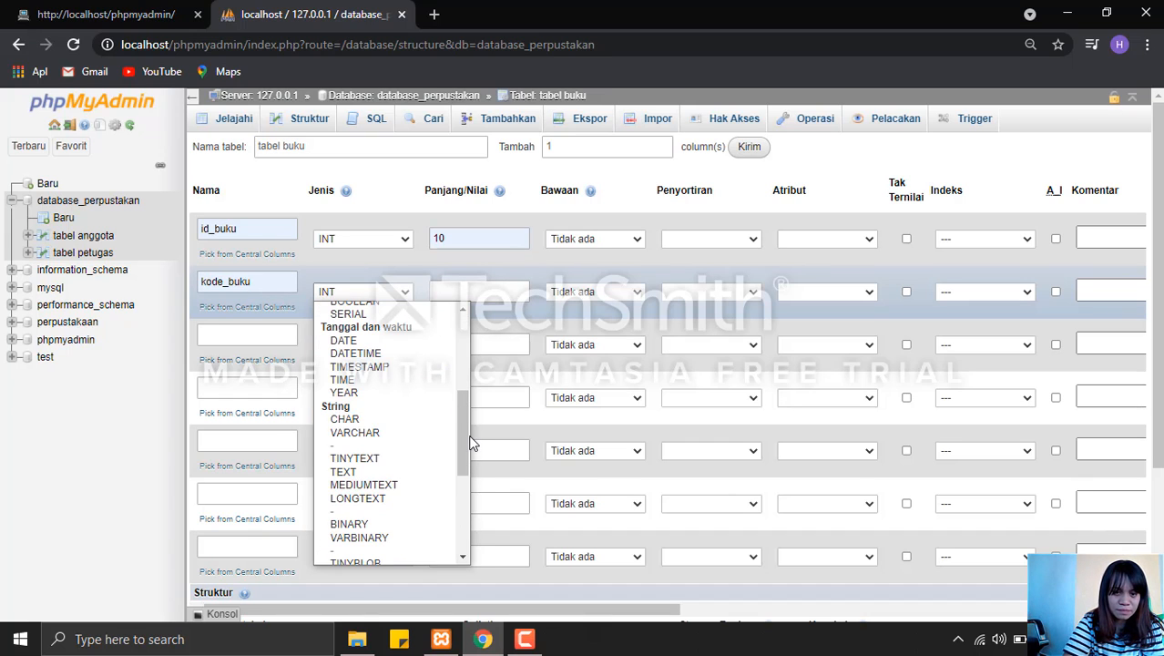
pyautogui.click(389, 419)
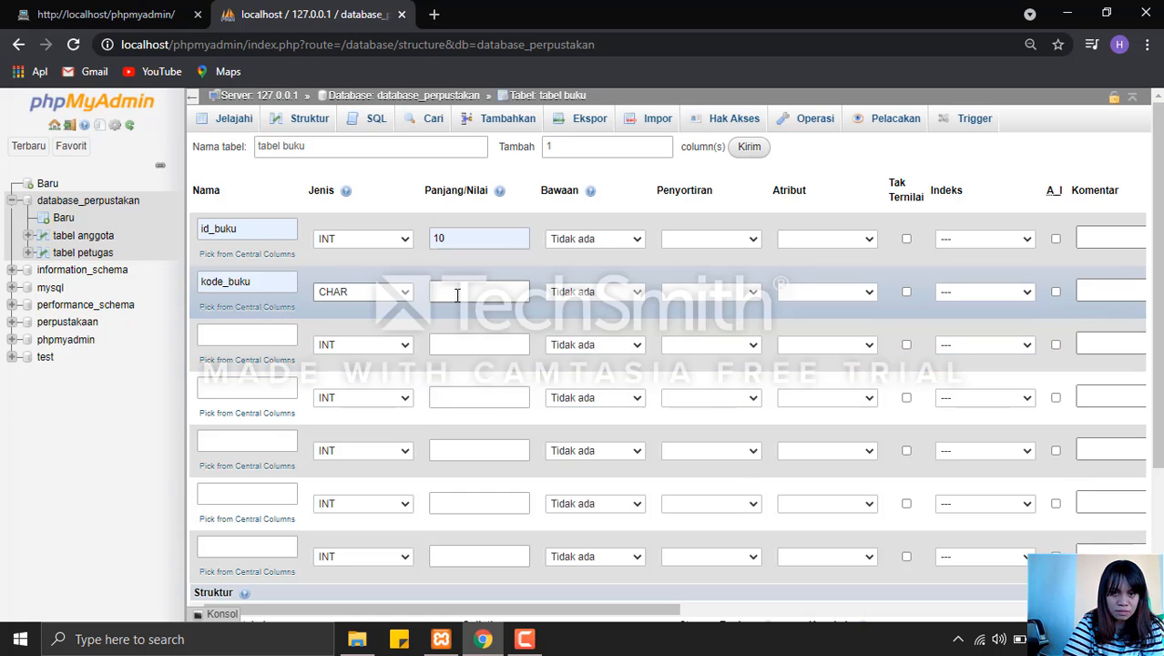
pyautogui.click(457, 294)
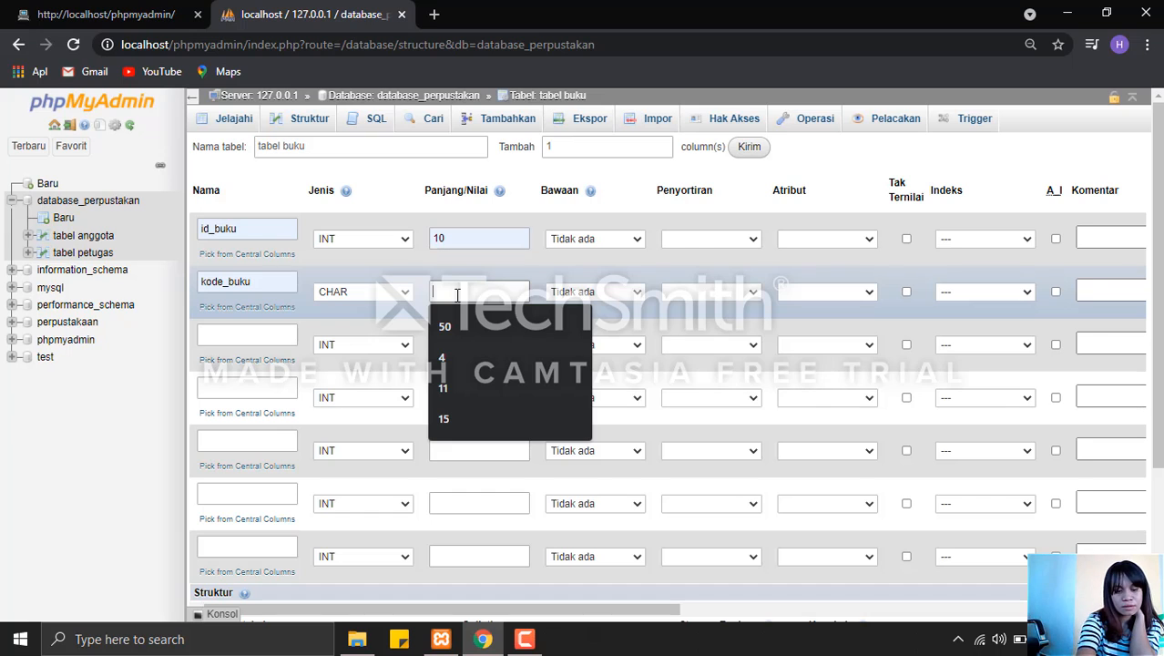
pyautogui.write('4')
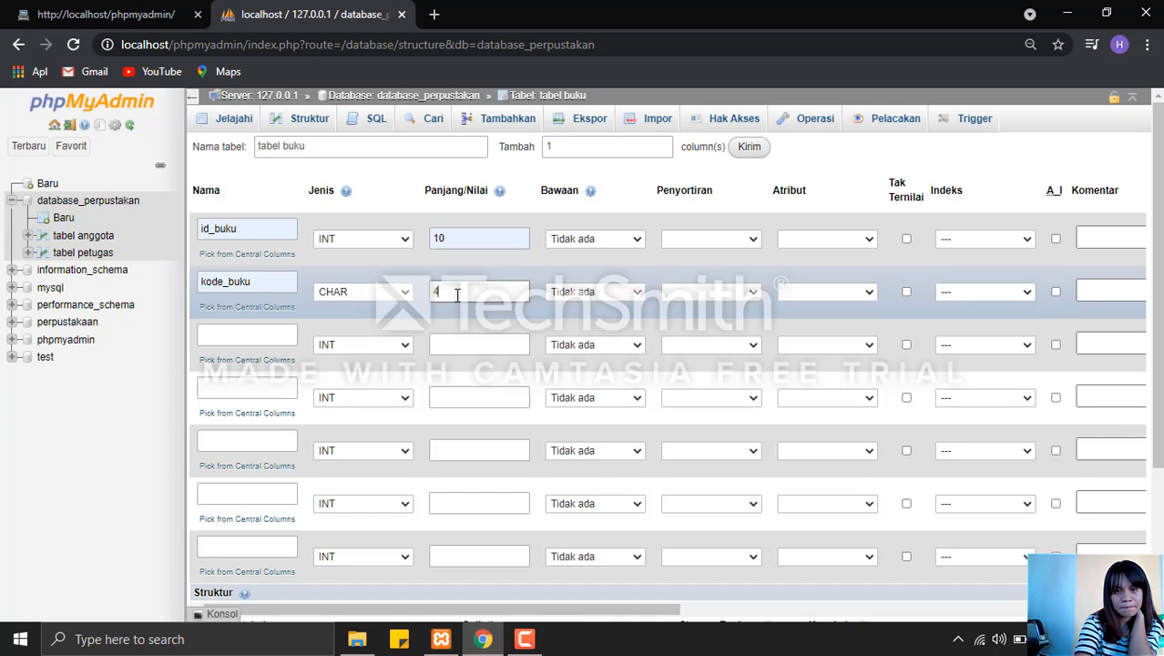
# Define the third column as judul_buku with type VARCHAR and length 50.
pyautogui.click(274, 337)
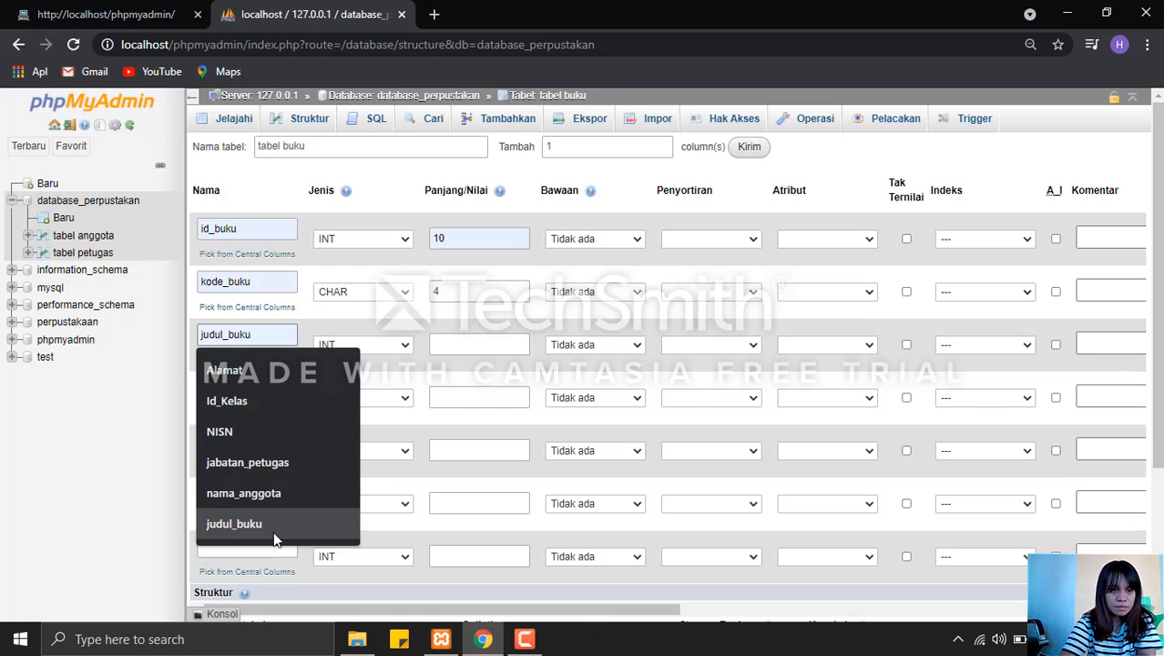
pyautogui.click(273, 524)
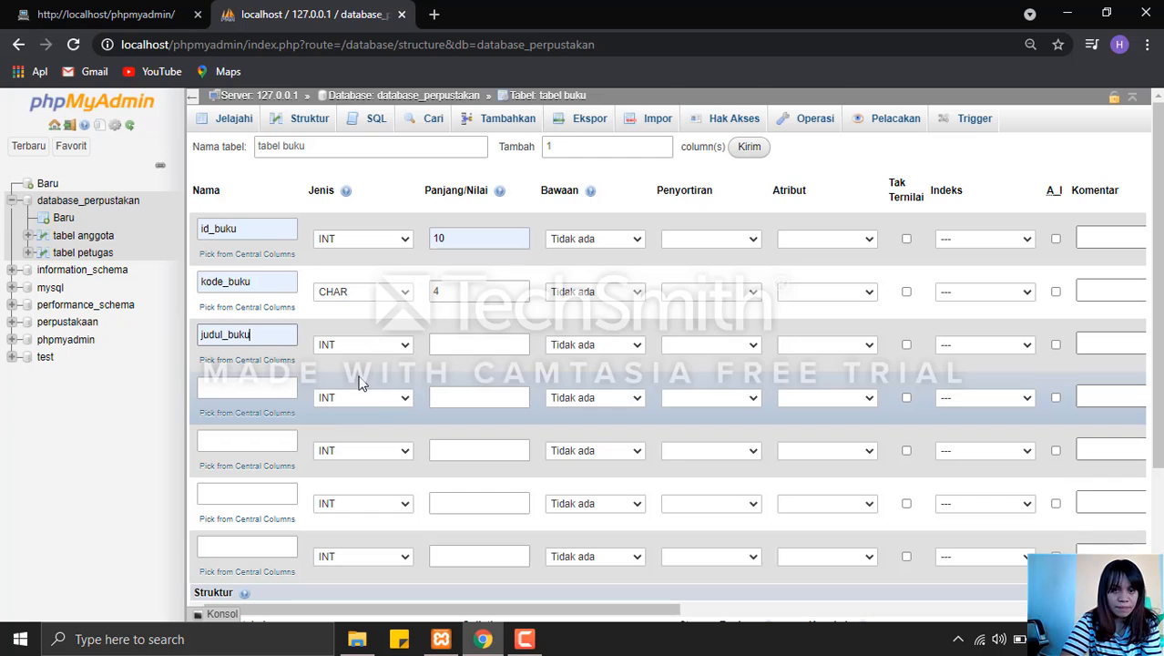
pyautogui.click(375, 345)
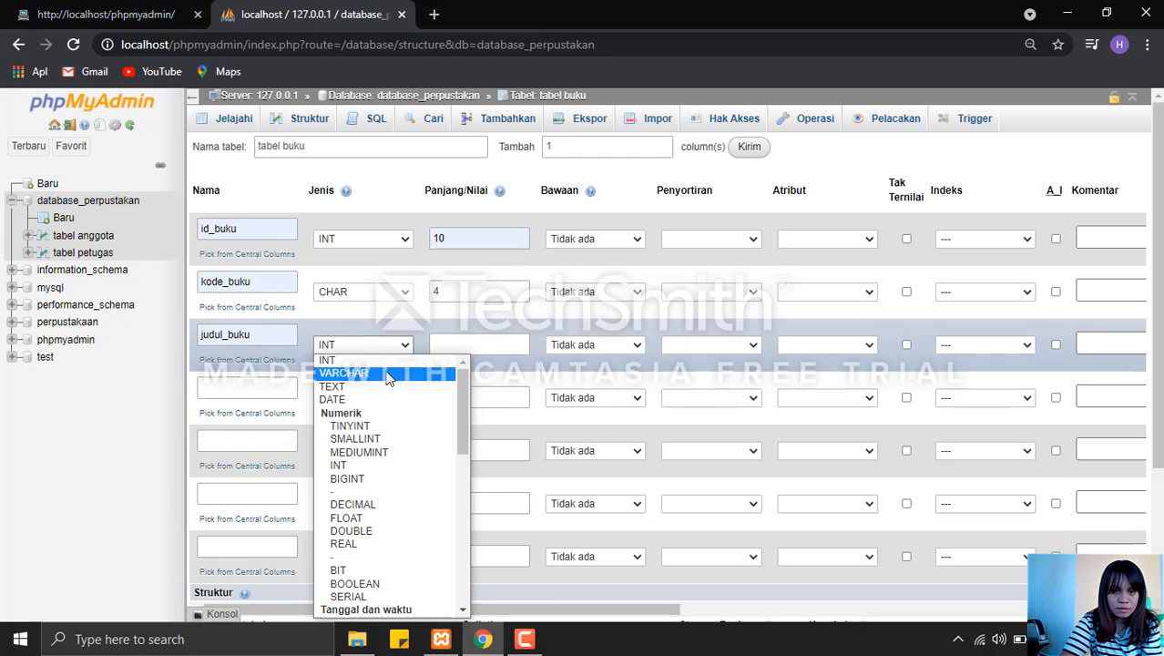
pyautogui.click(386, 374)
pyautogui.click(454, 345)
pyautogui.write('5')
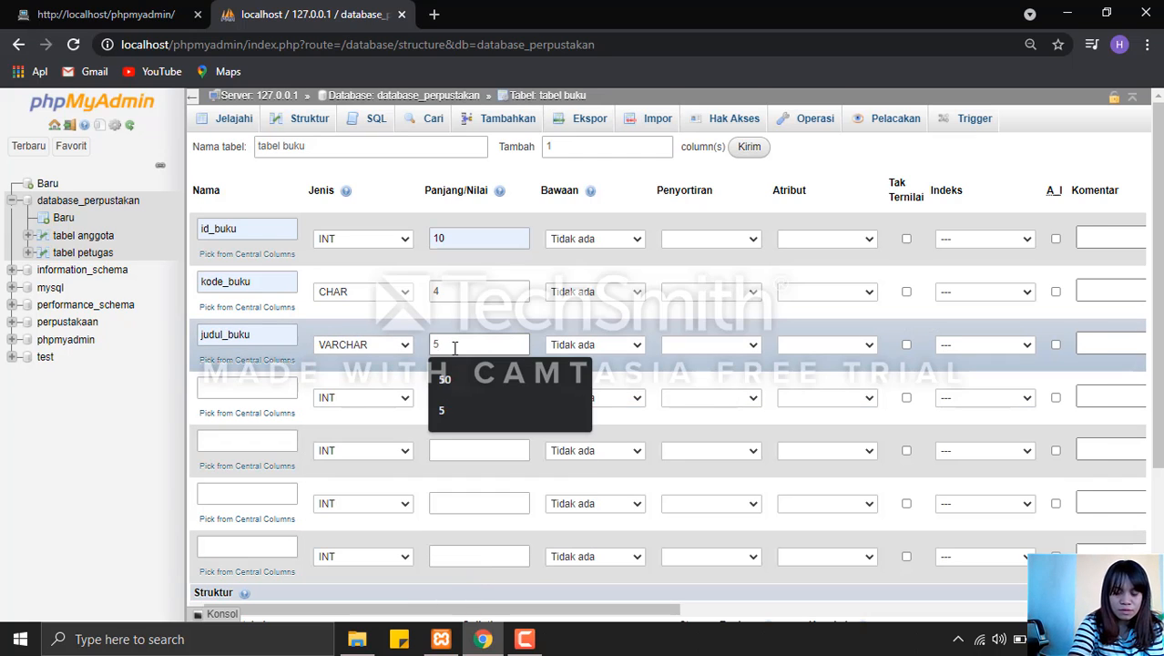
pyautogui.write('0')
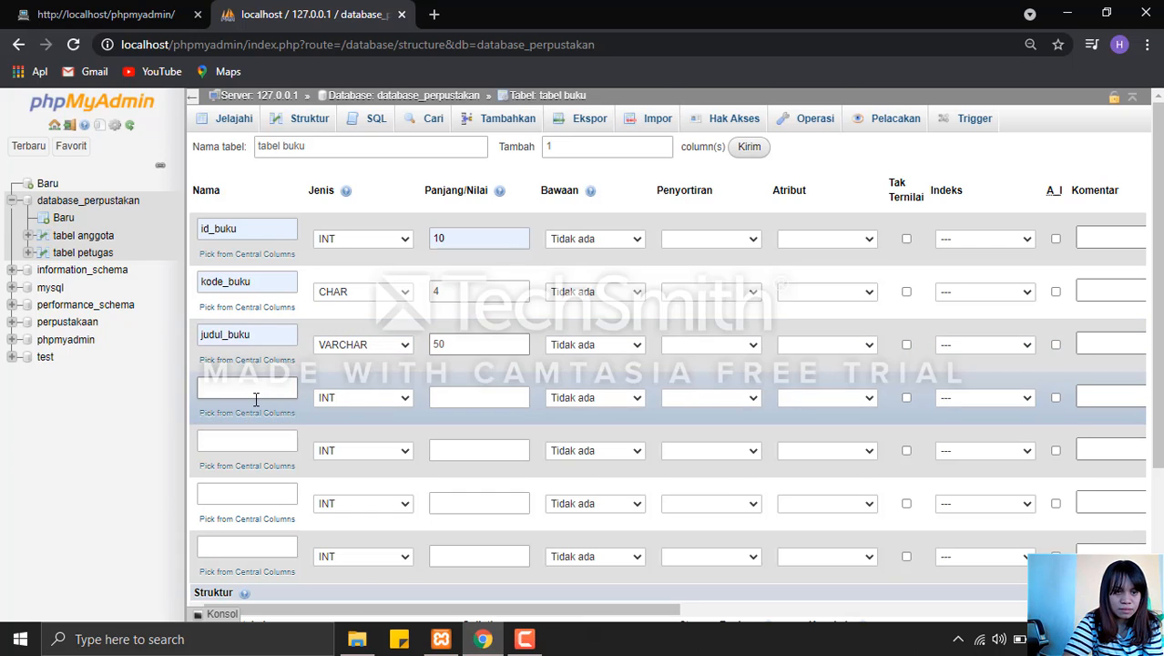
# Define the fourth column as penulis_buku with type VARCHAR and length 50.
pyautogui.click(256, 389)
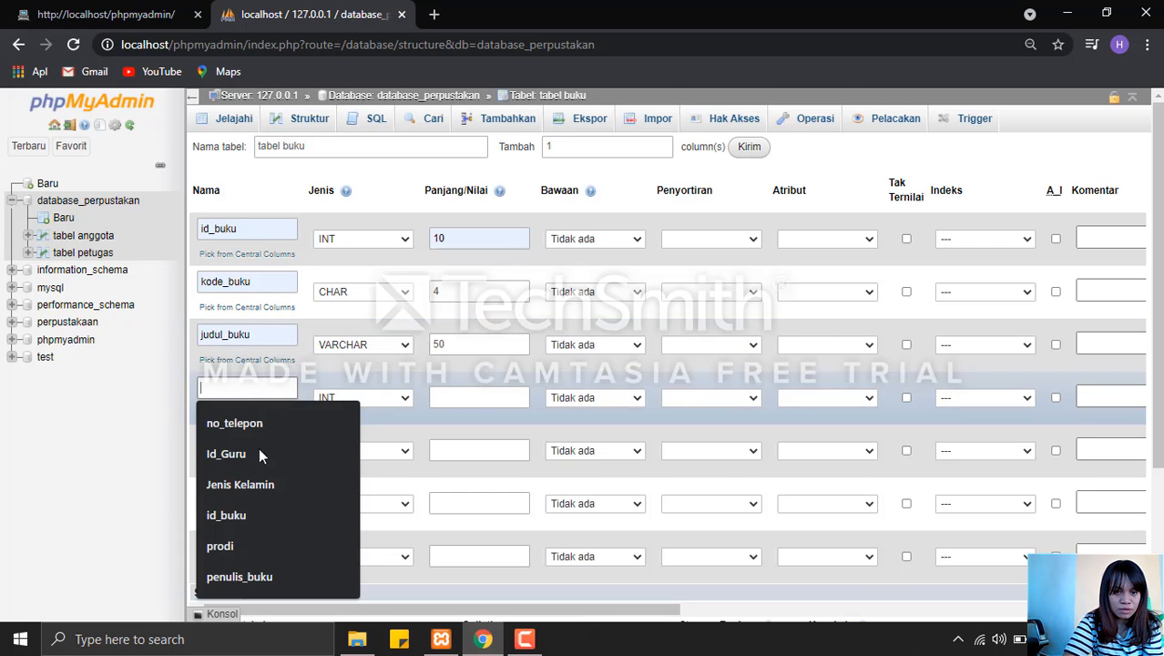
pyautogui.click(272, 572)
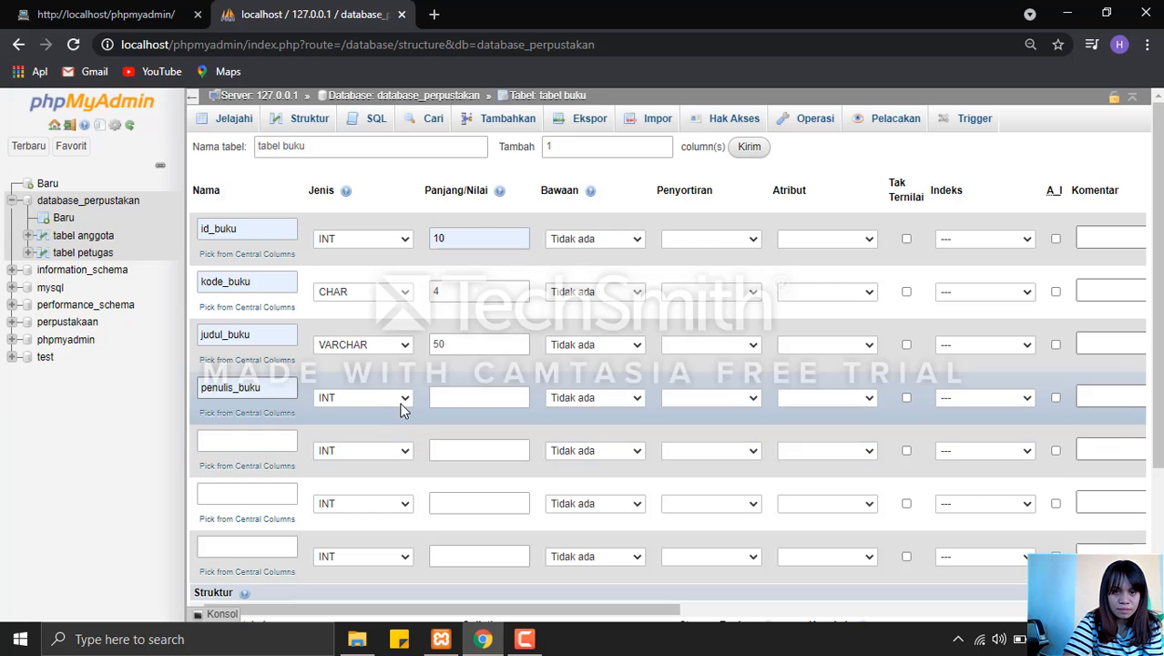
pyautogui.click(402, 405)
pyautogui.click(392, 145)
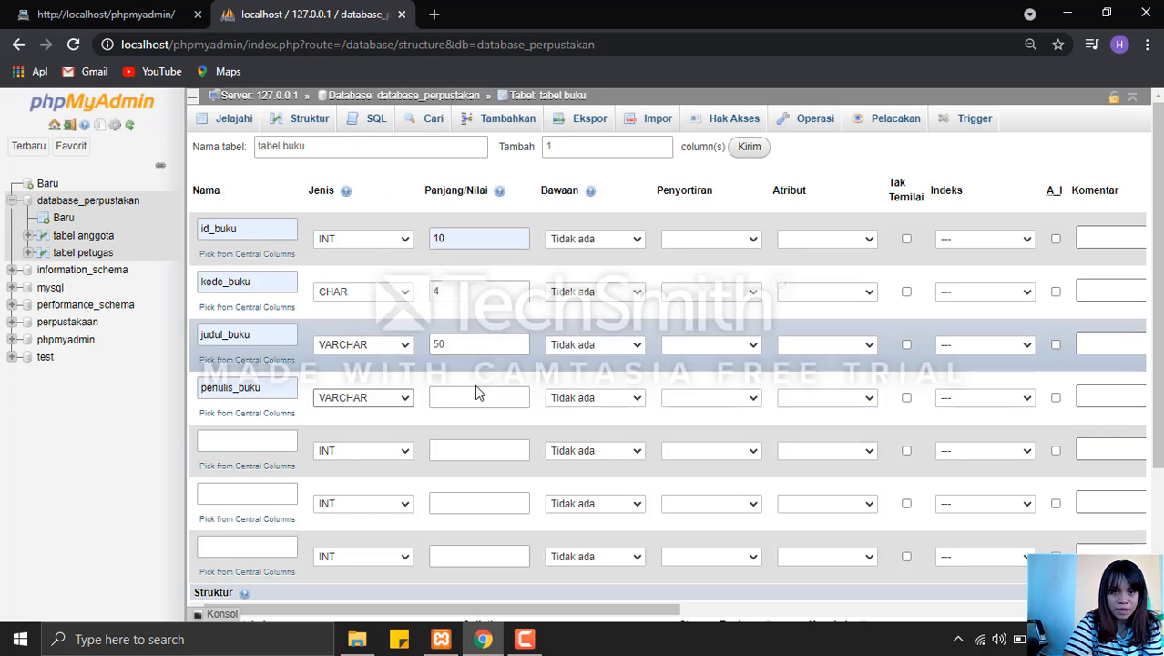
pyautogui.click(481, 401)
pyautogui.write('50')
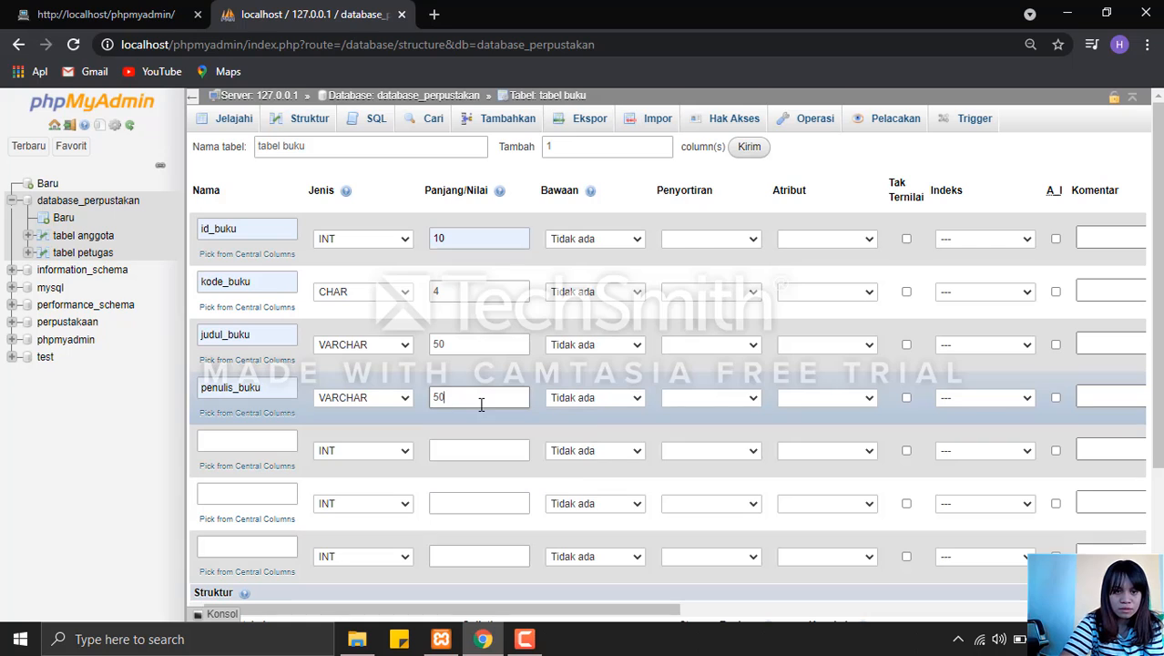
# Define the fifth column as penerbit_buku with type VARCHAR and length 50.
pyautogui.click(283, 442)
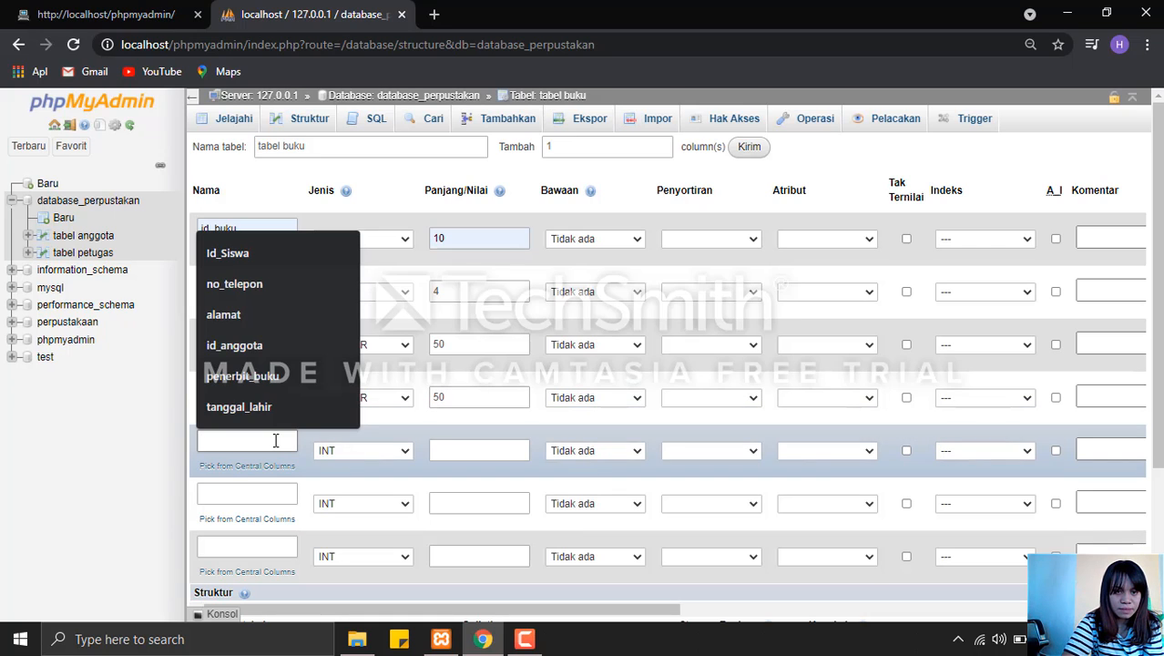
pyautogui.click(294, 375)
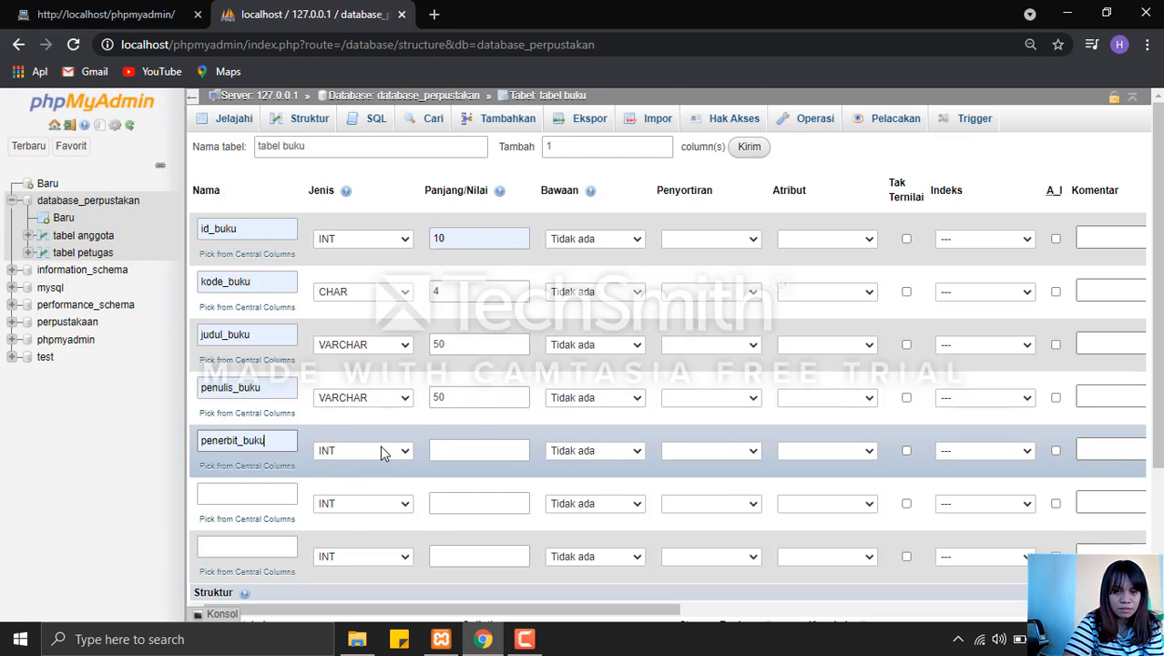
pyautogui.click(380, 445)
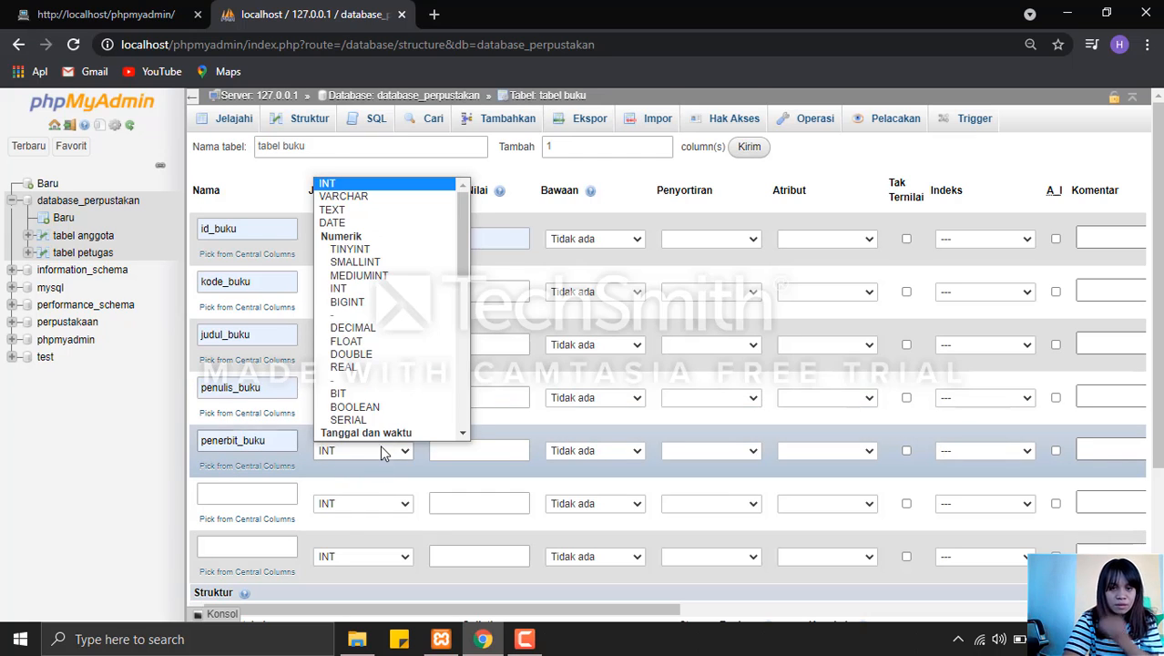
pyautogui.click(395, 196)
pyautogui.click(468, 444)
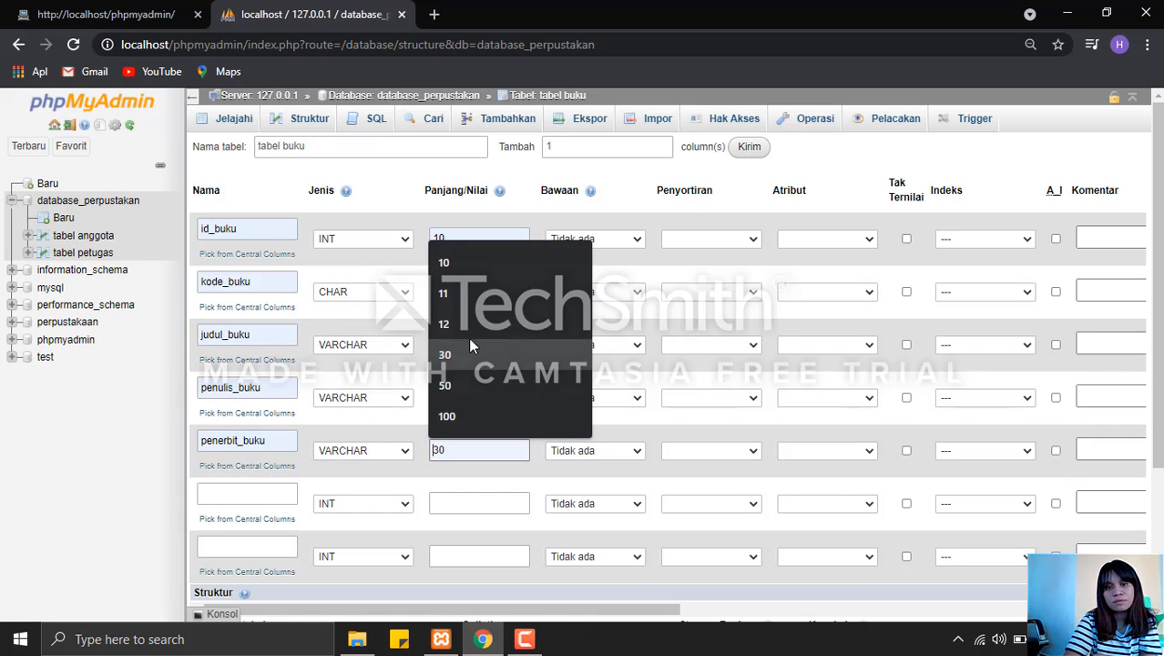
pyautogui.write('5')
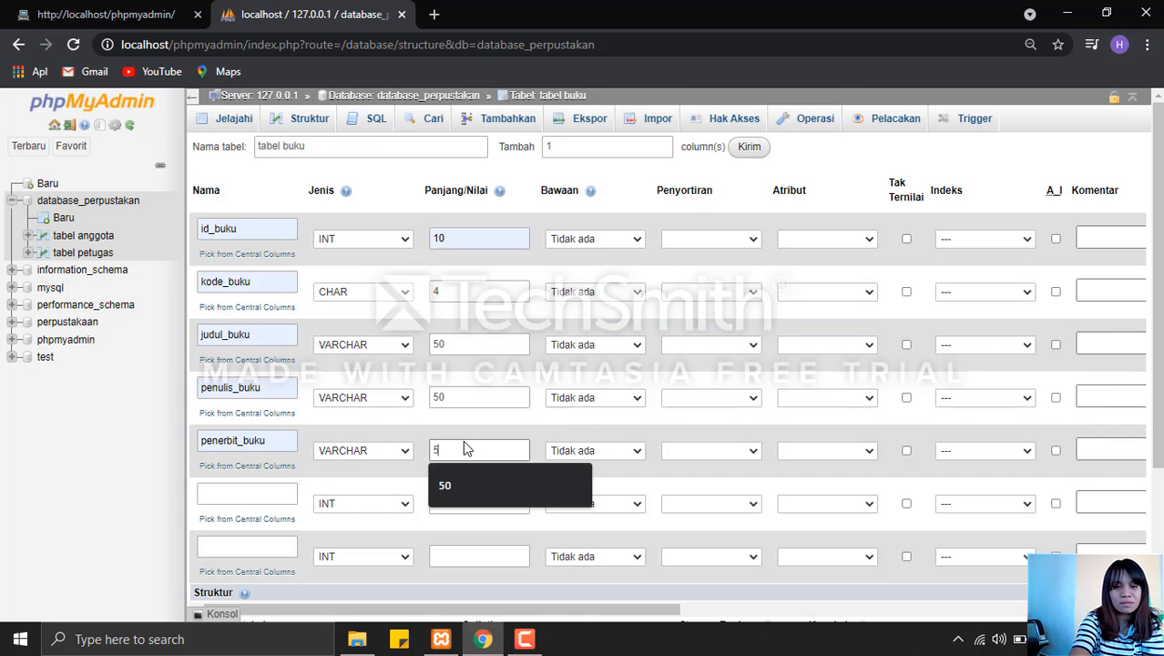
pyautogui.write('0')
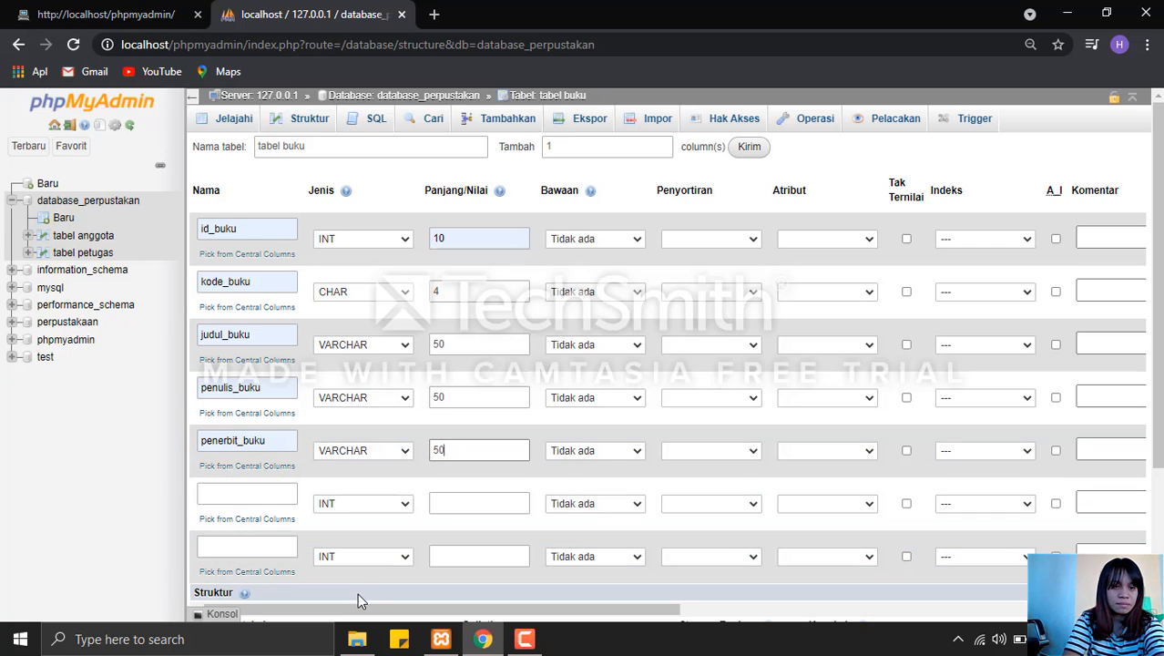
# Define the sixth column as tahun_terbit with type CHAR and length 4.
pyautogui.click(259, 501)
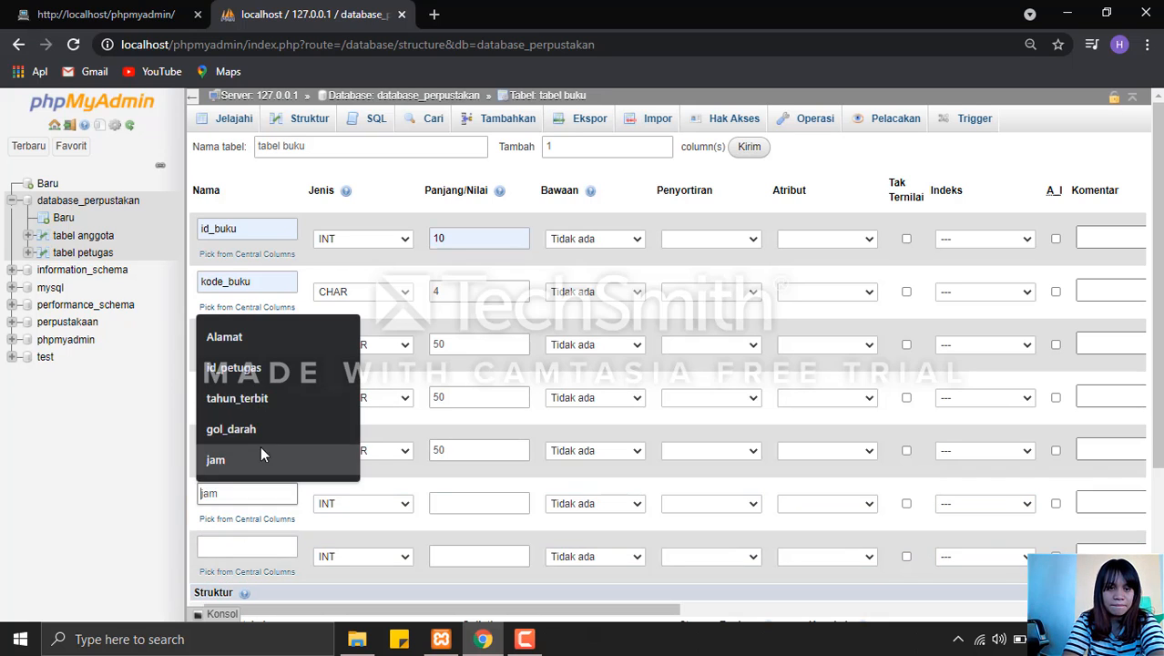
pyautogui.click(263, 397)
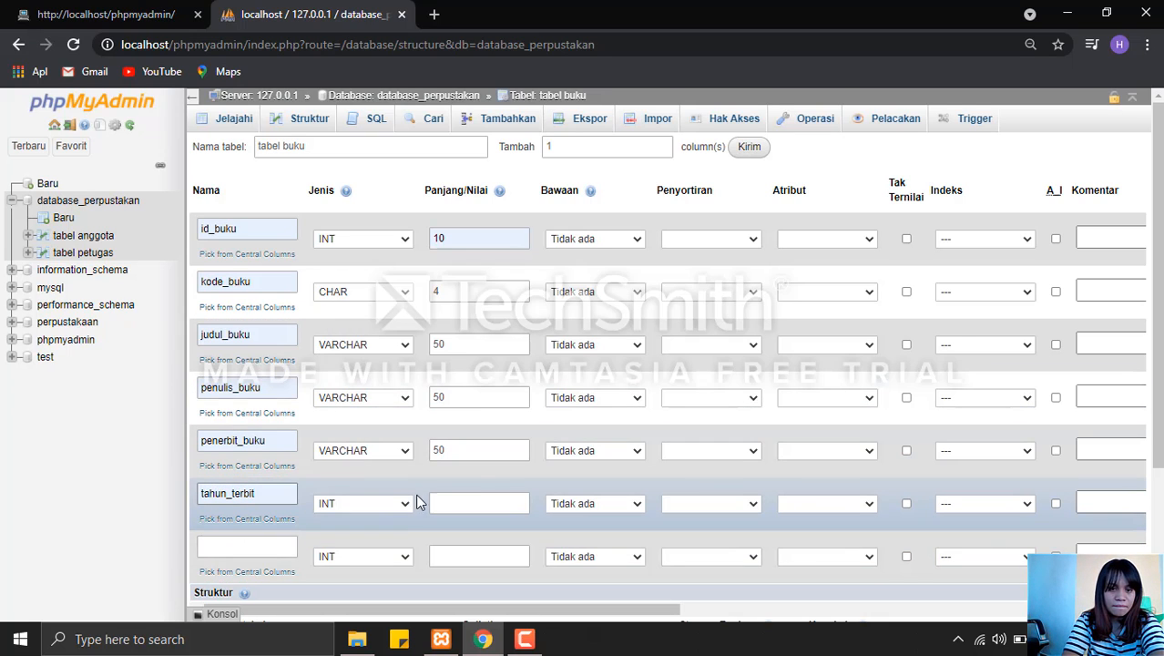
pyautogui.click(406, 503)
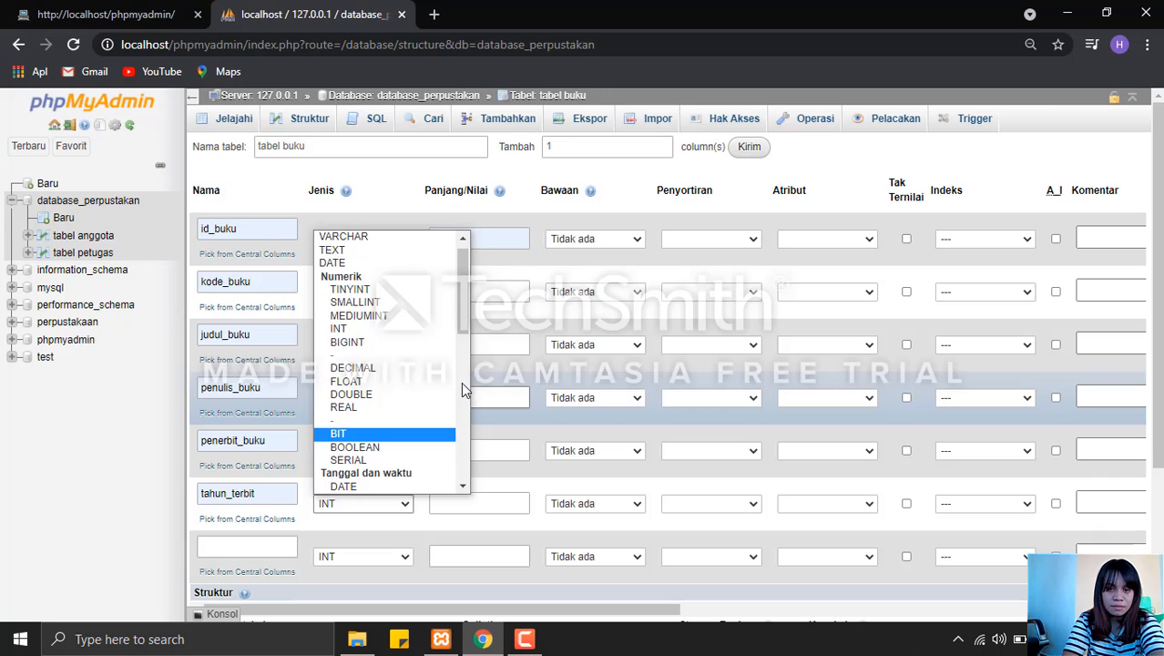
pyautogui.scroll(-5, 460, 381)
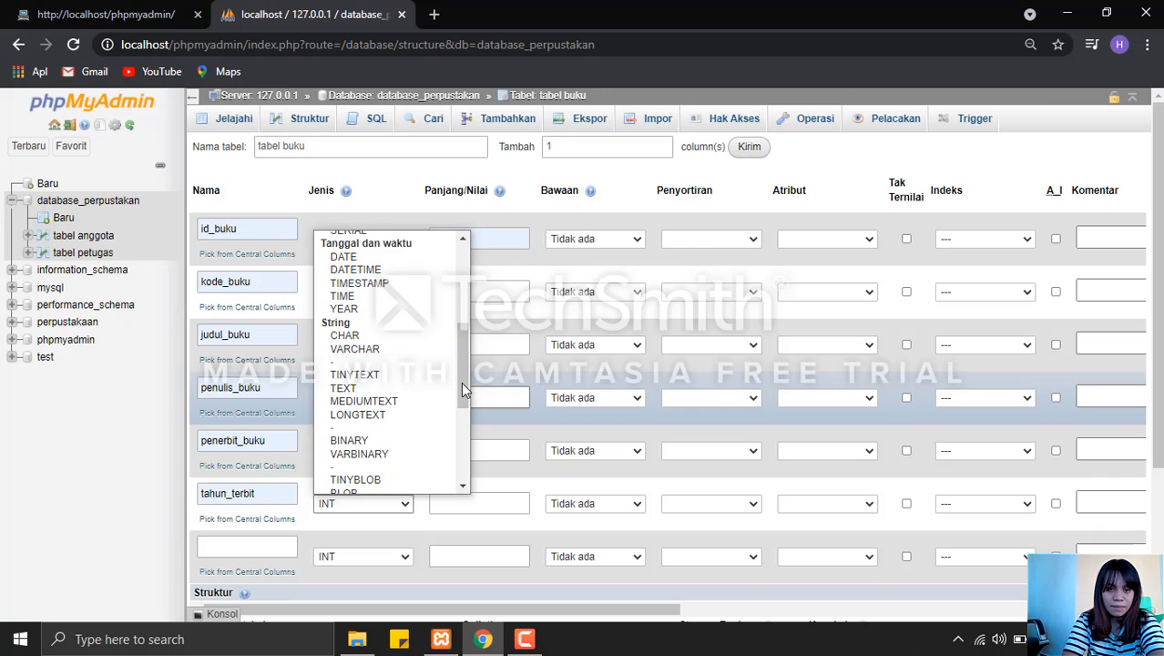
pyautogui.click(389, 337)
pyautogui.click(458, 501)
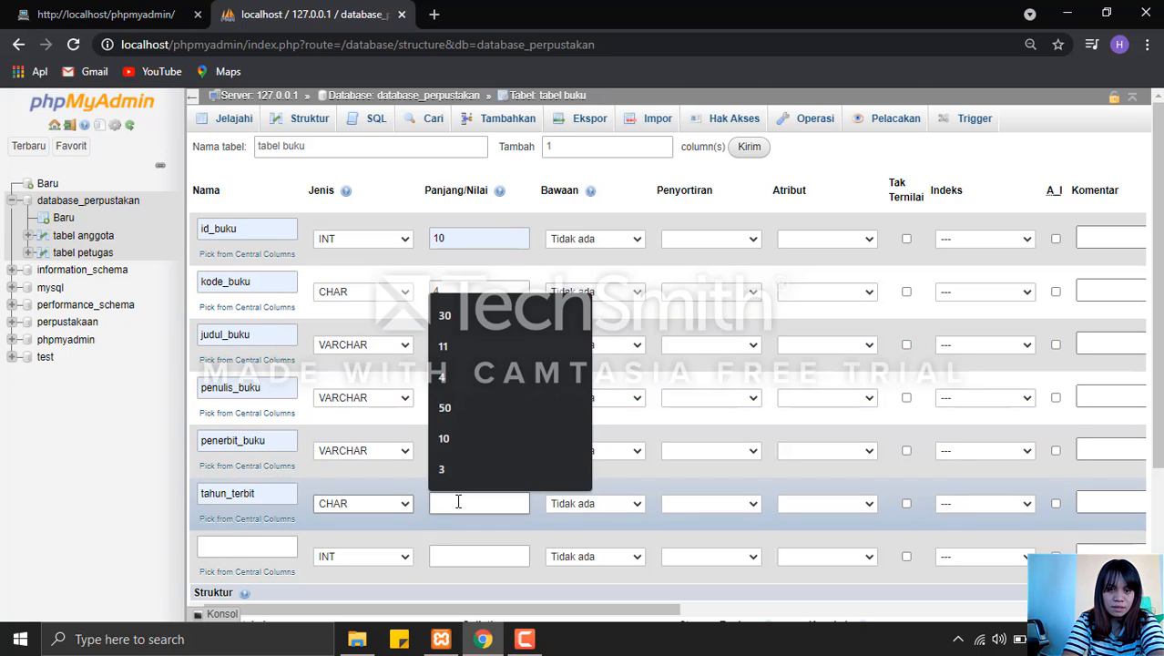
pyautogui.click(455, 376)
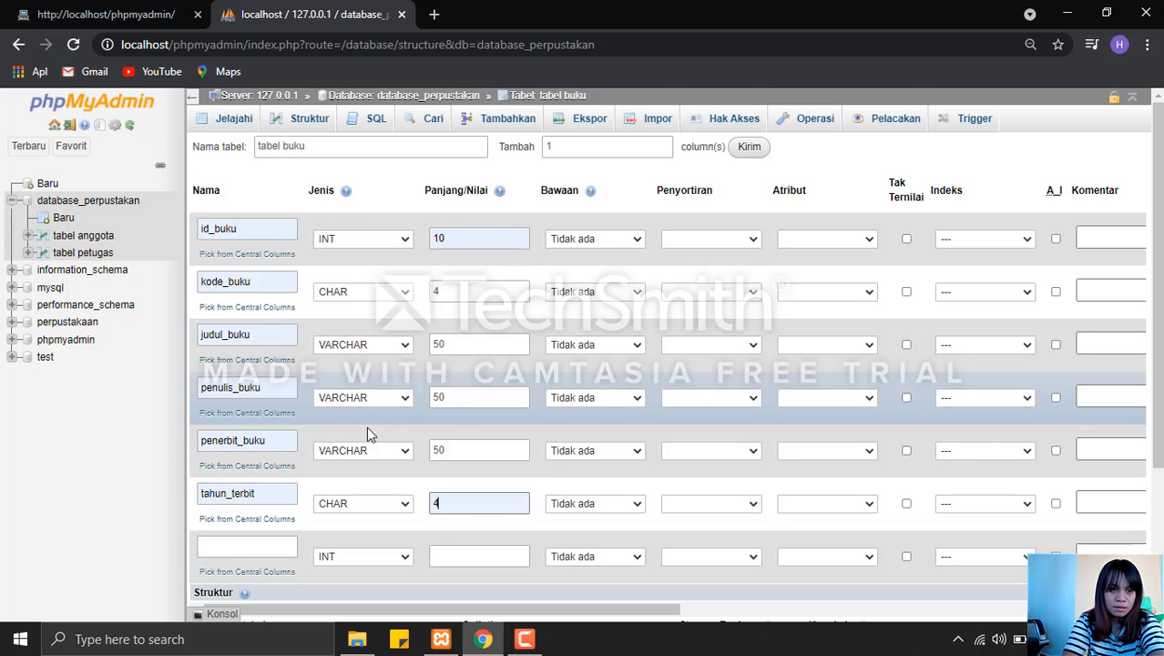
# Define the seventh column as stok_buku with length 10, keeping type INT.
pyautogui.click(237, 544)
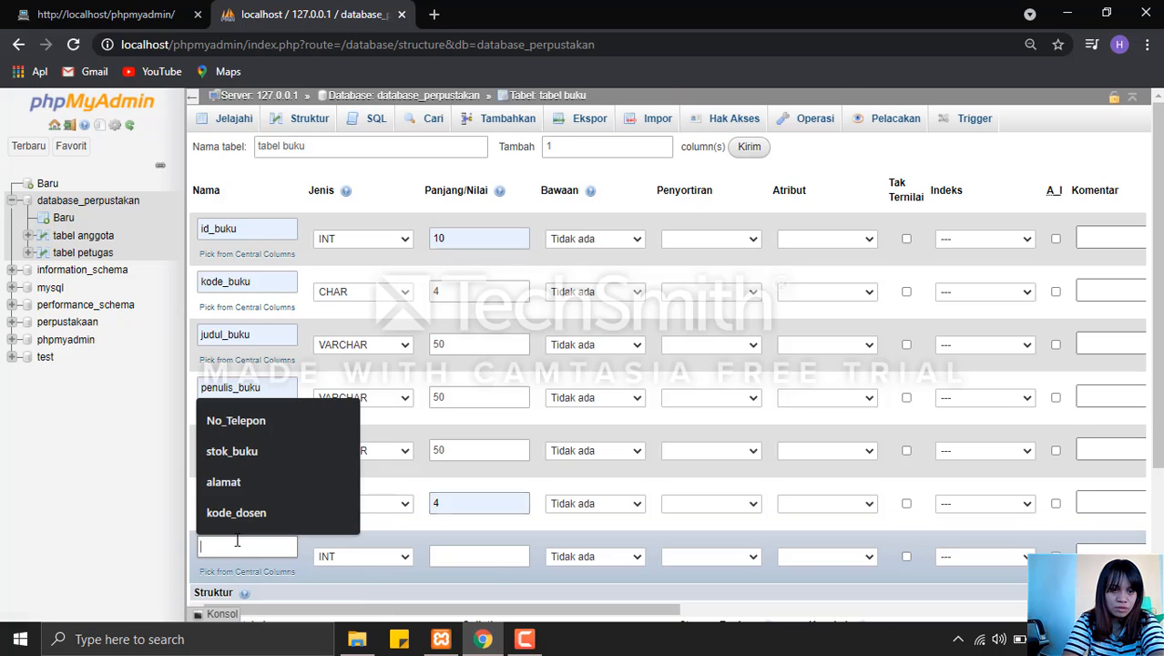
pyautogui.click(245, 449)
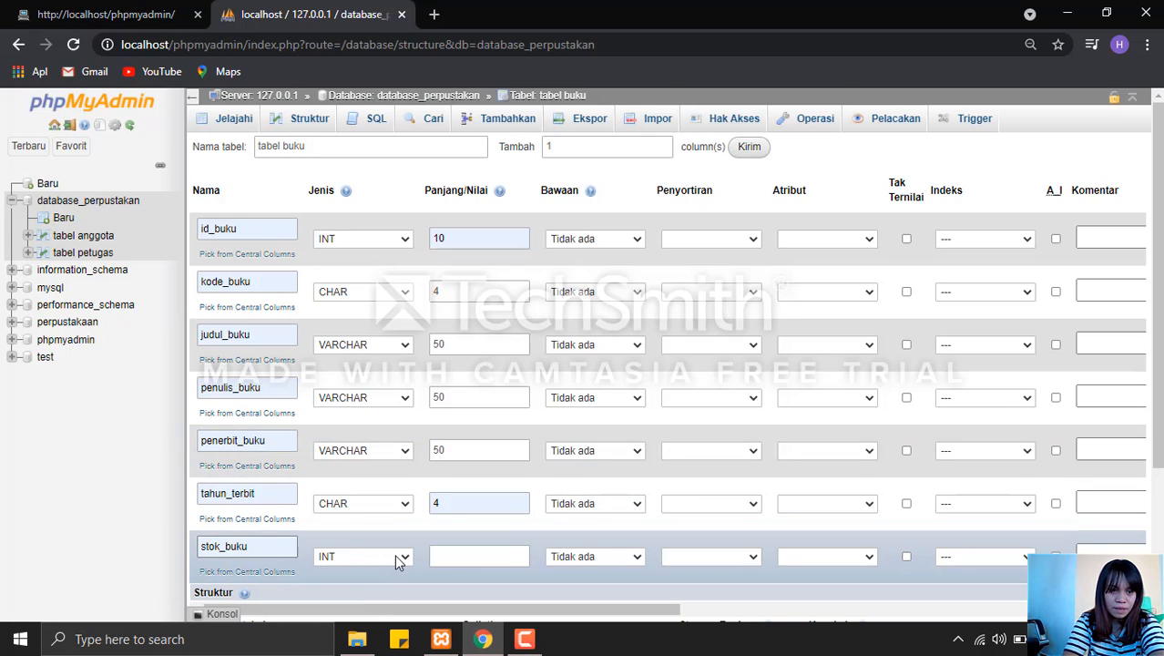
pyautogui.click(460, 554)
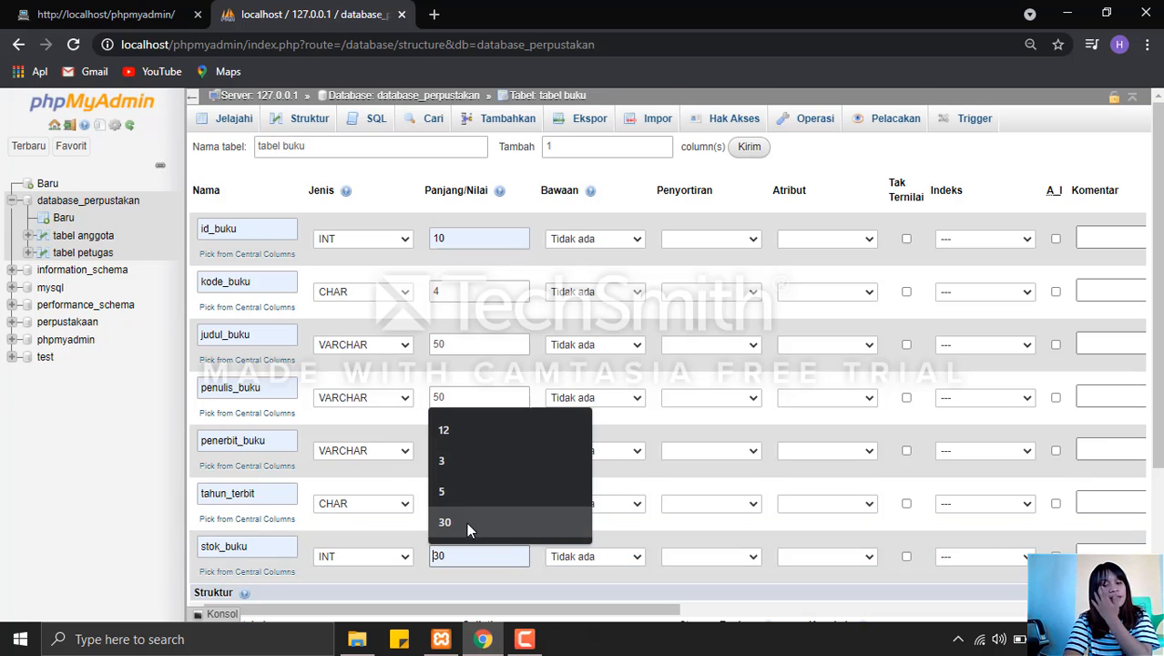
pyautogui.write('1')
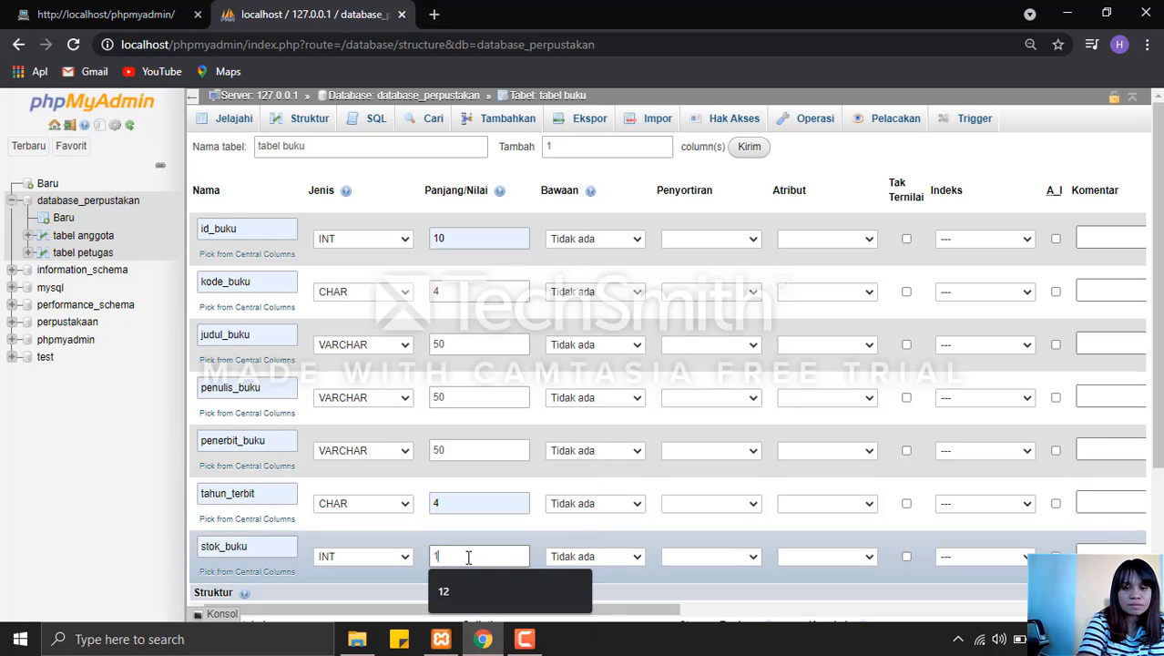
pyautogui.write('0')
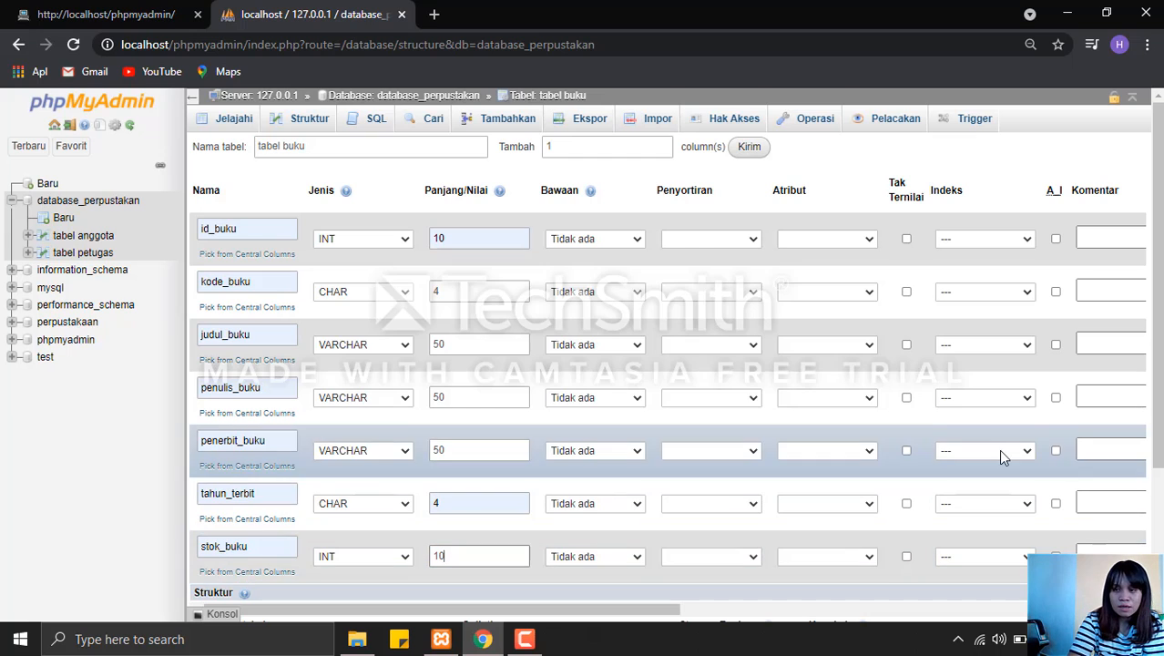
# Make id_buku auto-increment and save tabel buku.
pyautogui.click(1055, 239)
pyautogui.scroll(-3, 675, 407)
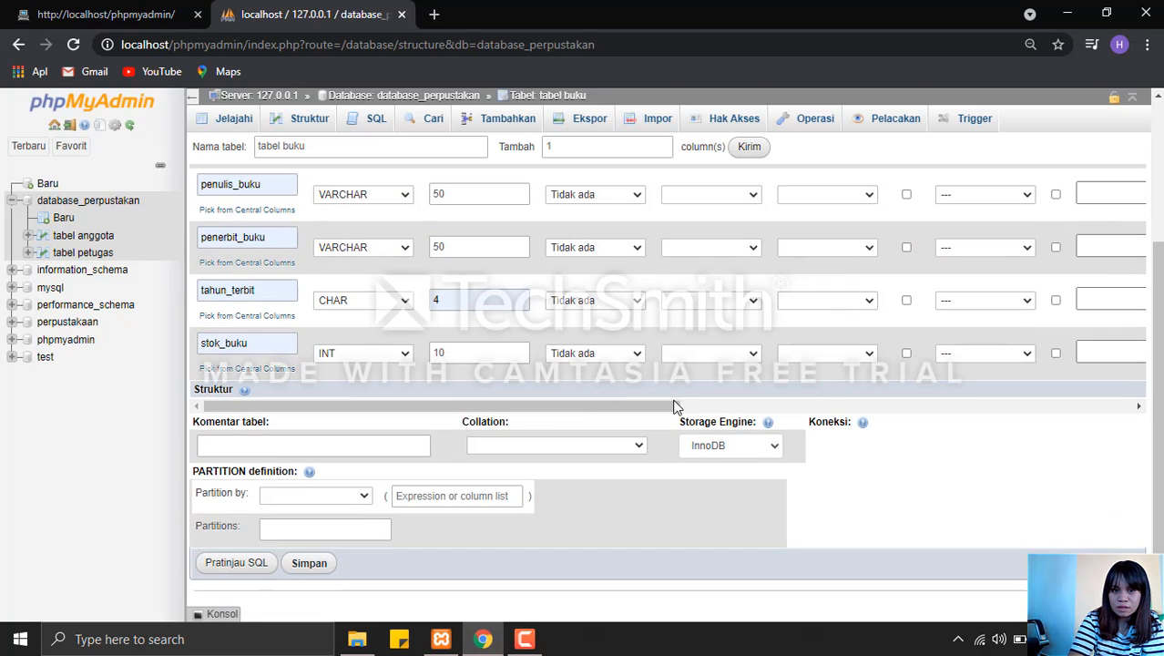
pyautogui.click(312, 565)
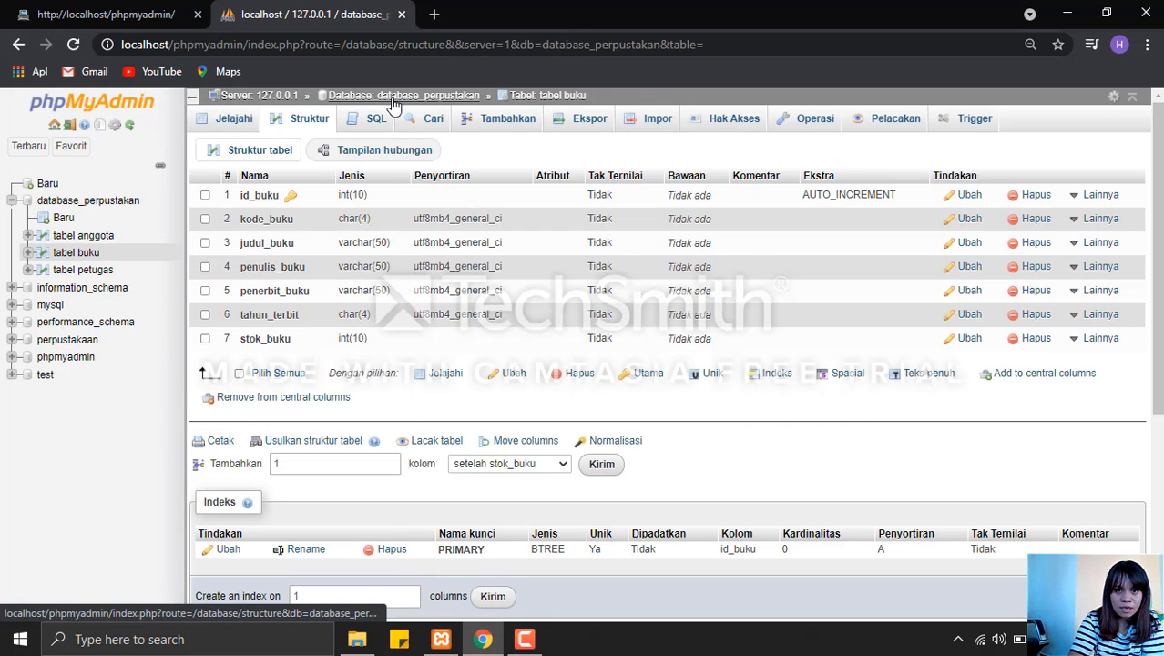
# Return to database_perpustakan and start a new table named tabel rak, keeping 4 columns.
pyautogui.click(392, 100)
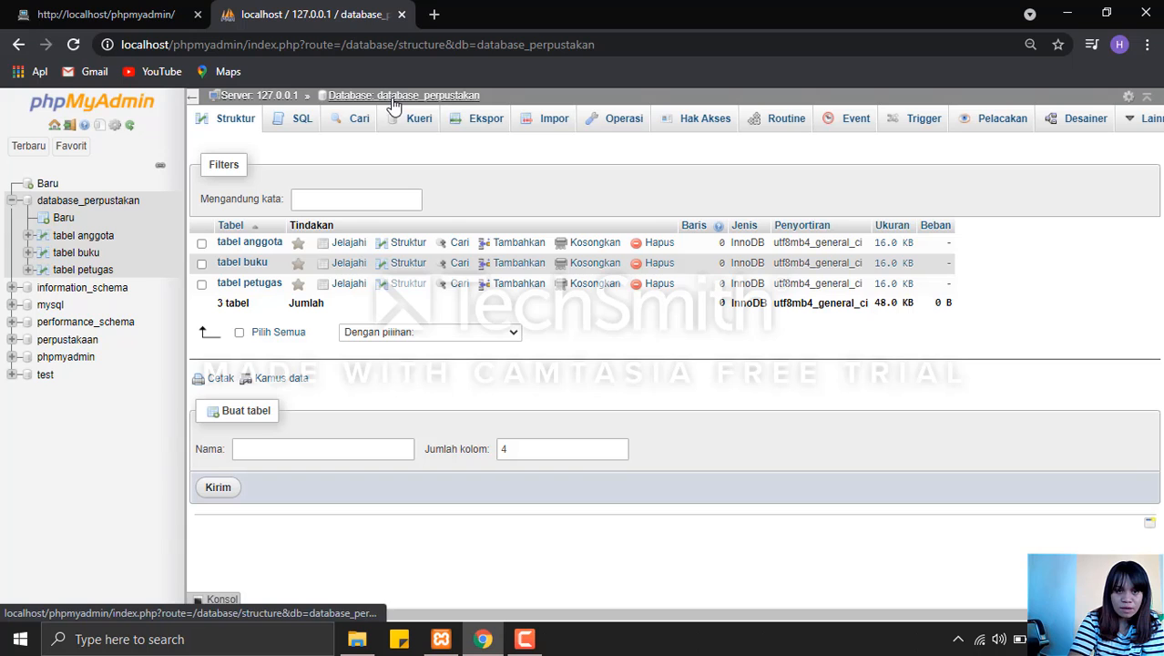
pyautogui.click(264, 447)
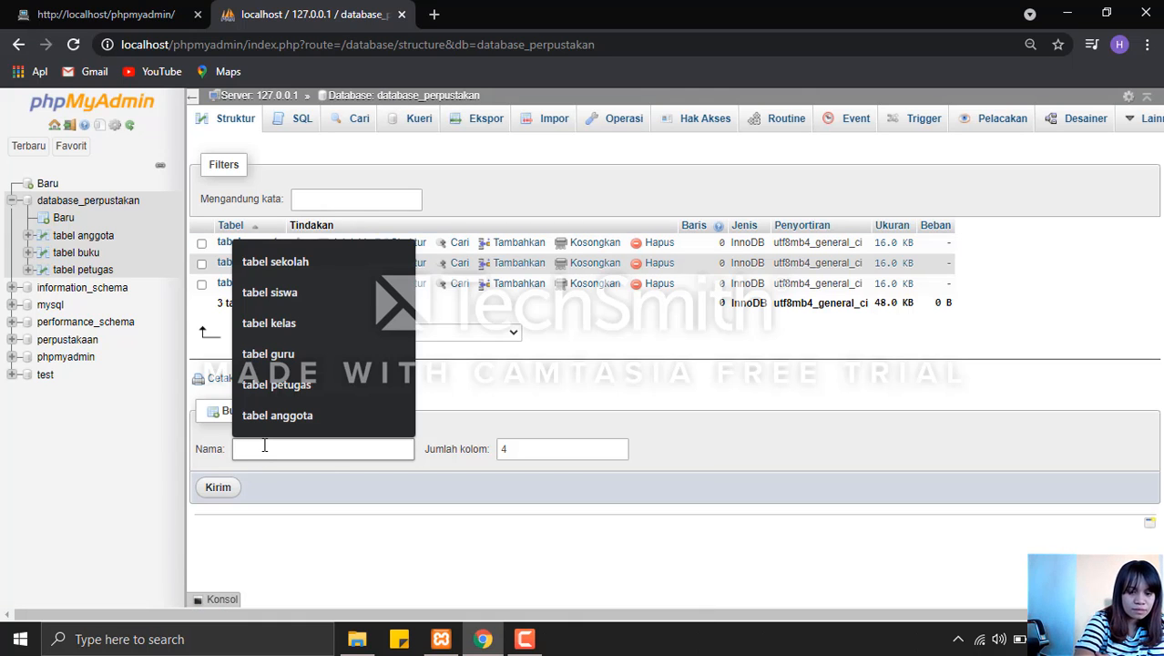
pyautogui.write('tabel')
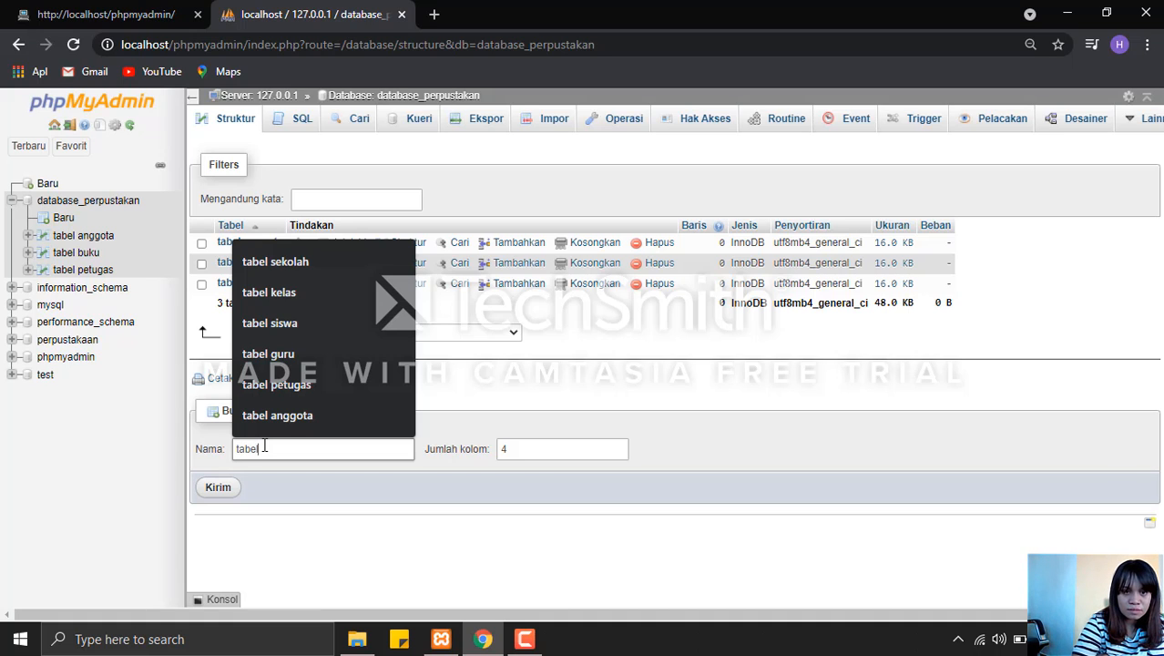
pyautogui.write(' rak')
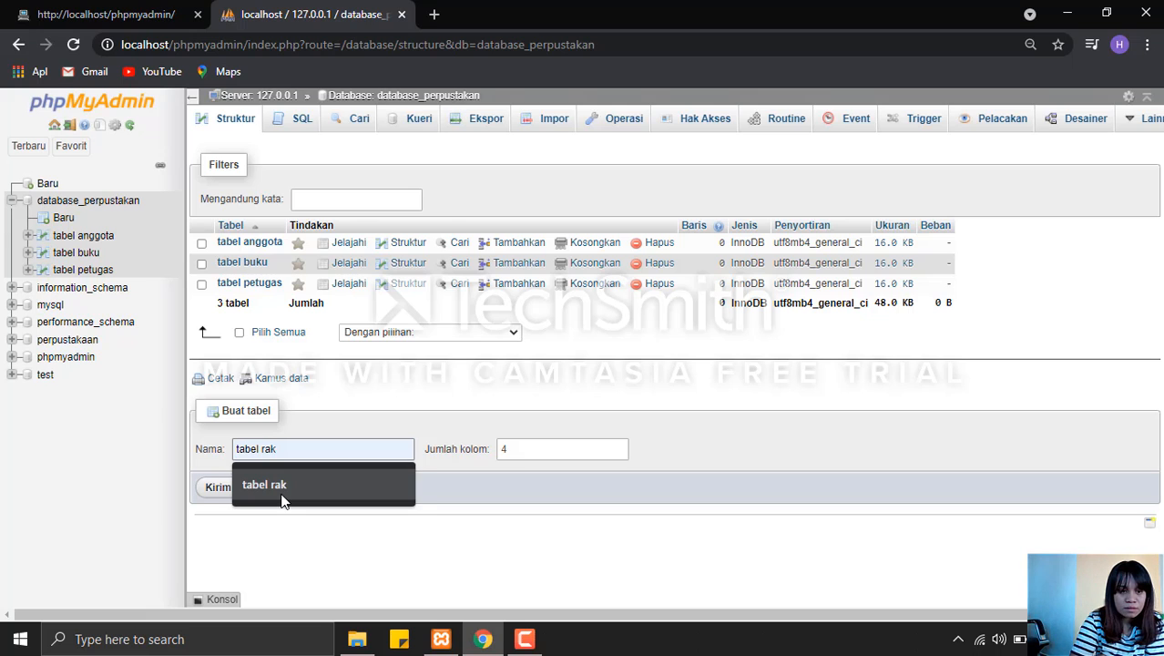
pyautogui.click(282, 500)
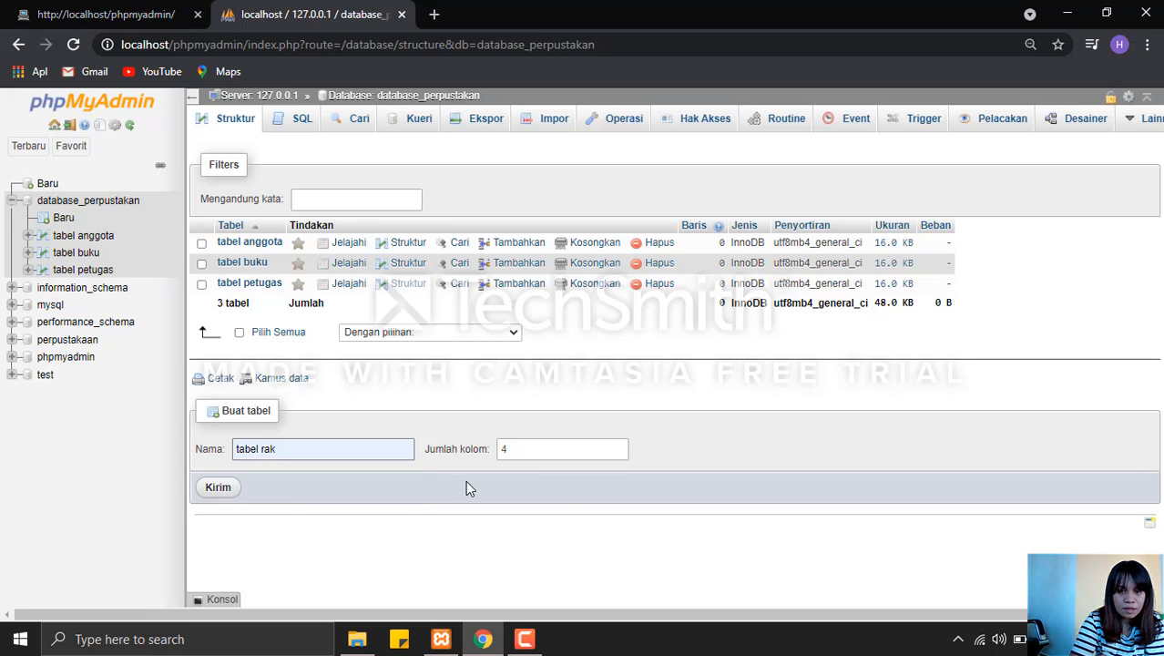
pyautogui.click(210, 487)
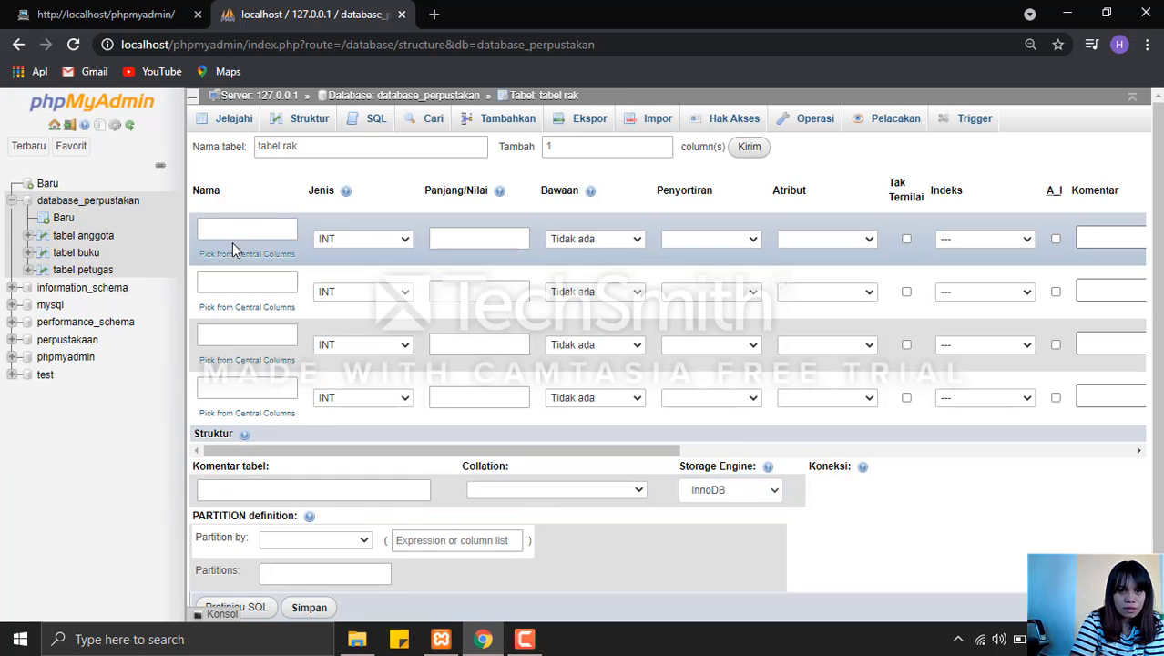
# Define the first column of tabel rak as id_rak with length 10, keeping type INT.
pyautogui.click(229, 234)
pyautogui.click(229, 234)
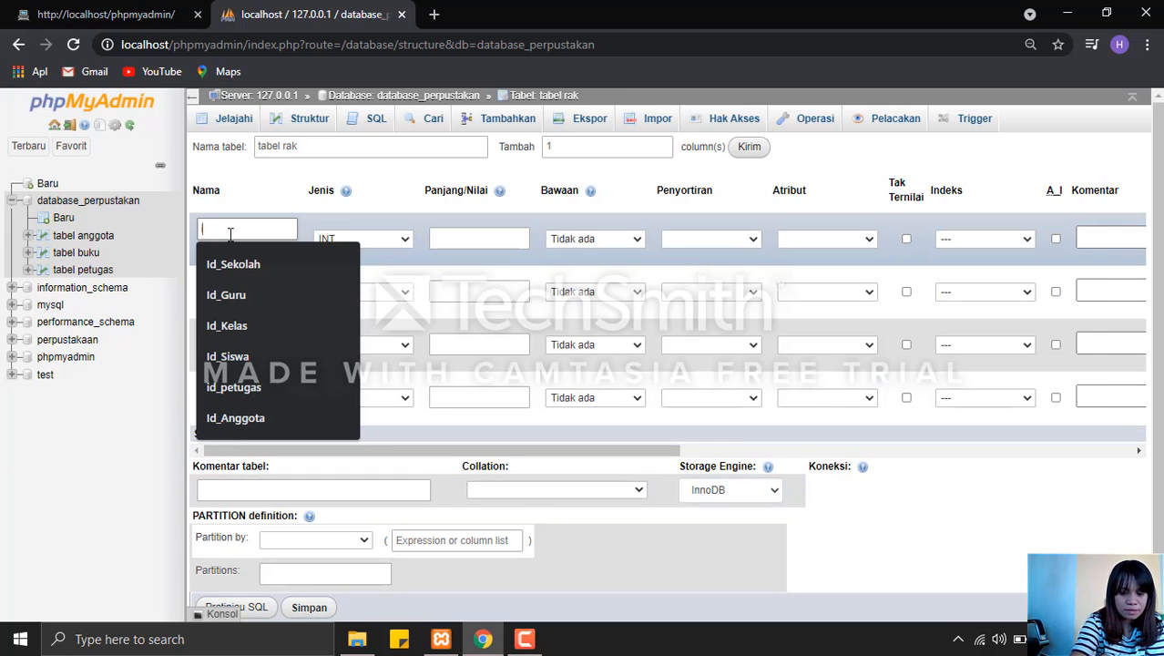
pyautogui.write('id')
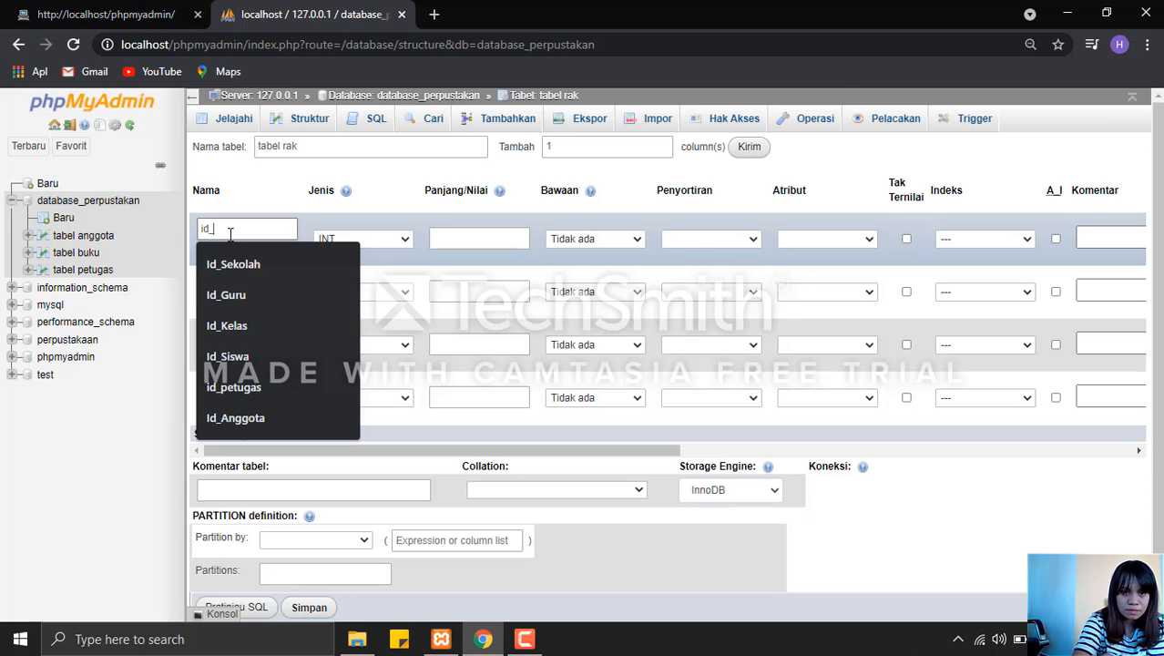
pyautogui.write('_rak')
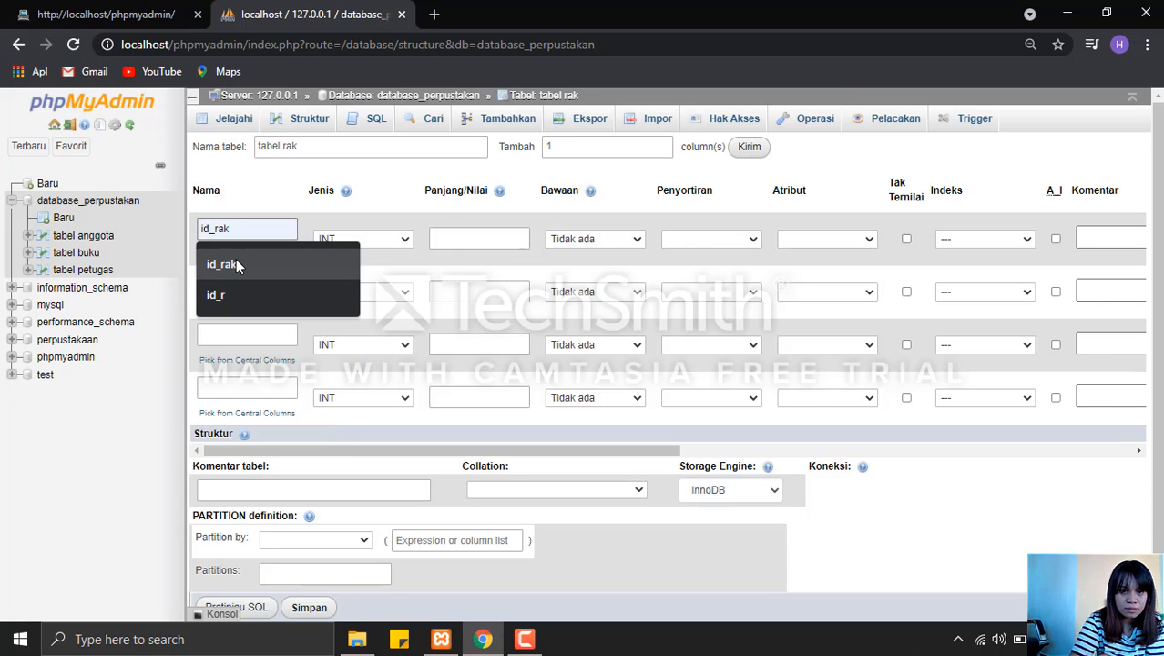
pyautogui.click(230, 264)
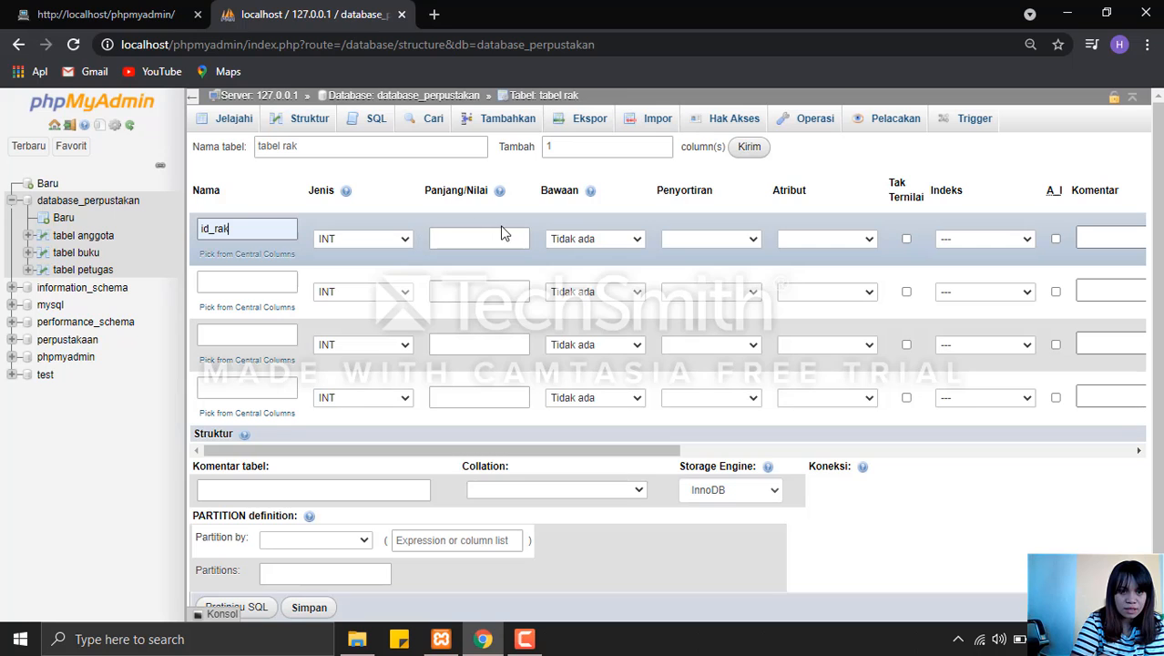
pyautogui.click(503, 238)
pyautogui.click(489, 270)
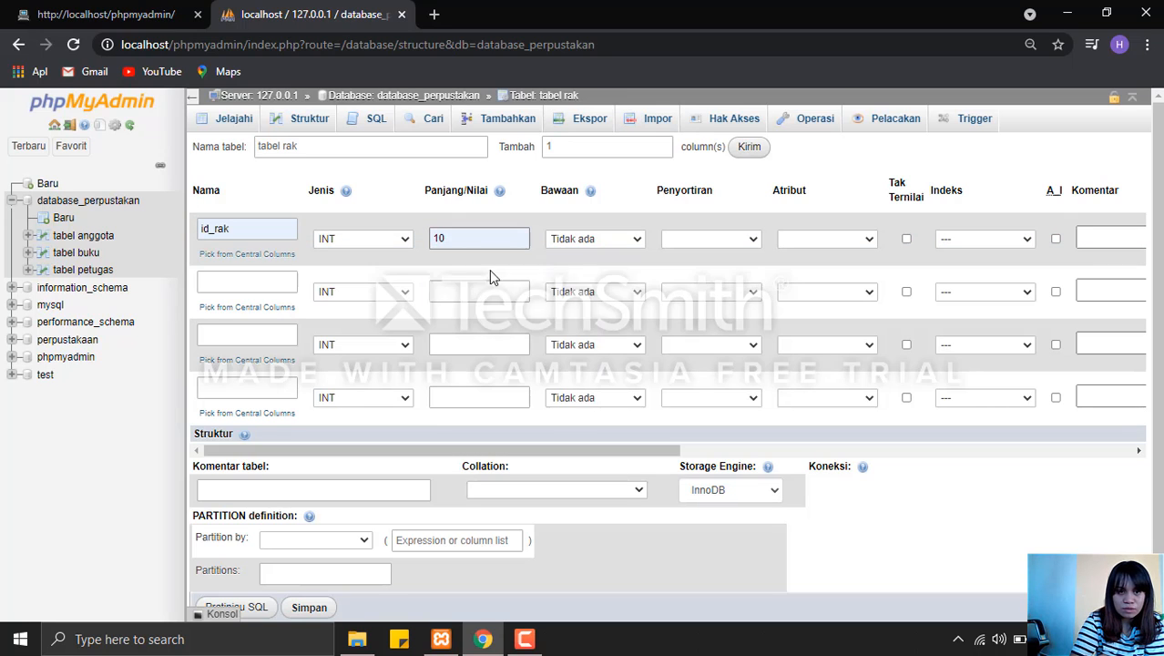
# Define the second column of tabel rak as nama_rak with type VARCHAR and length 50.
pyautogui.click(244, 283)
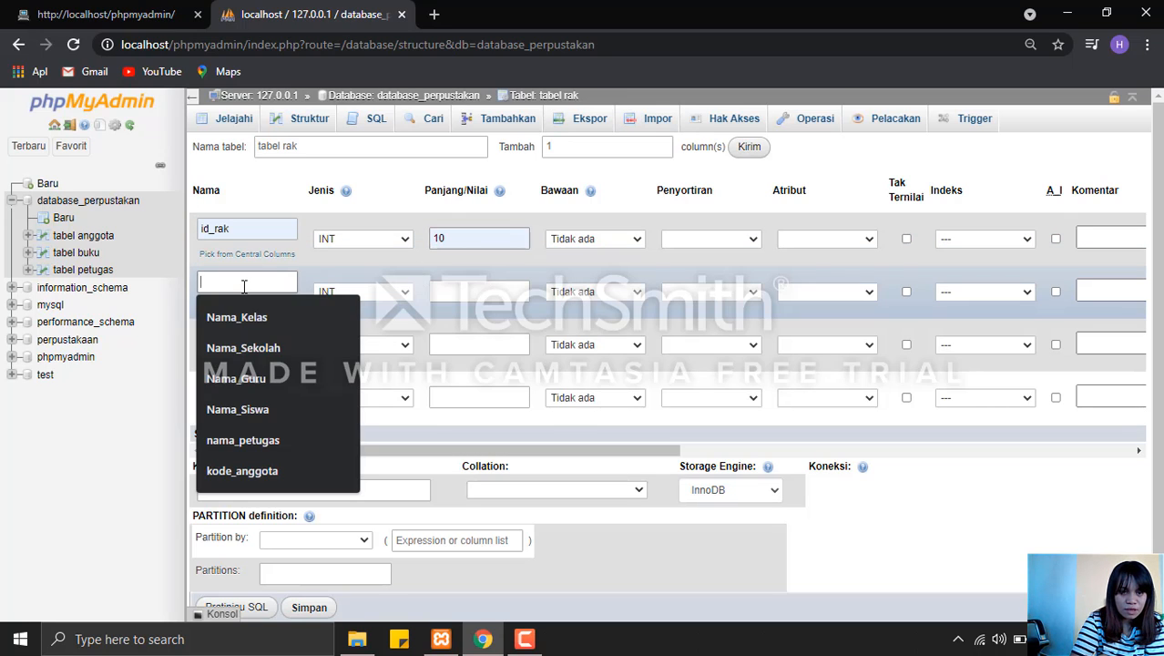
pyautogui.write('nama_rak')
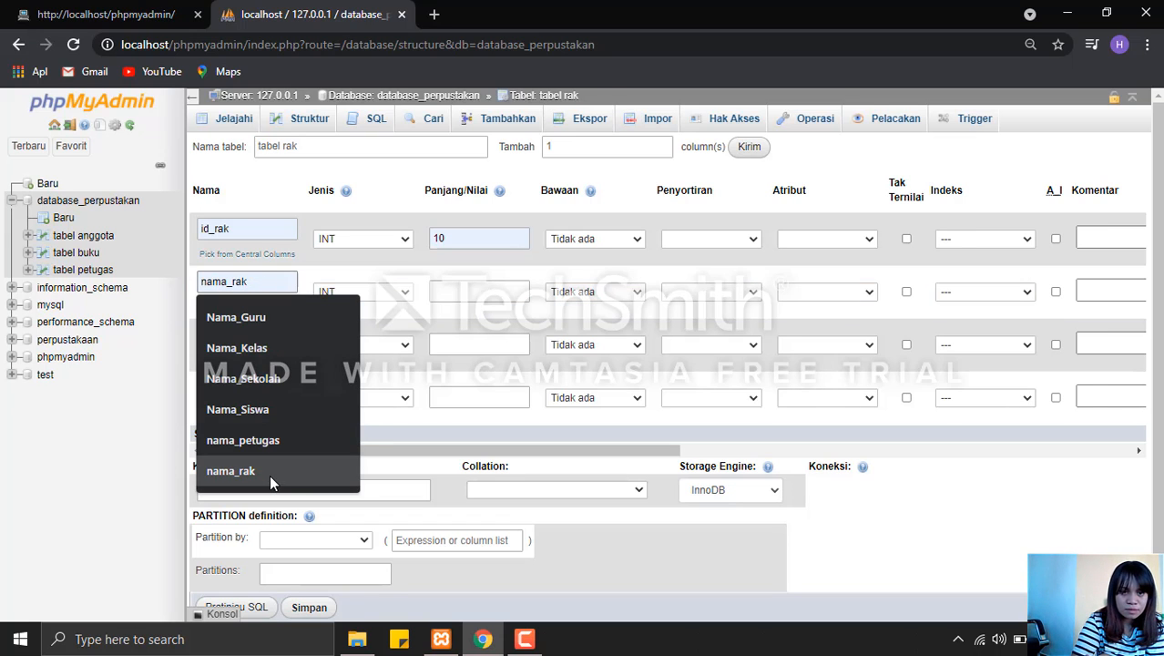
pyautogui.click(270, 474)
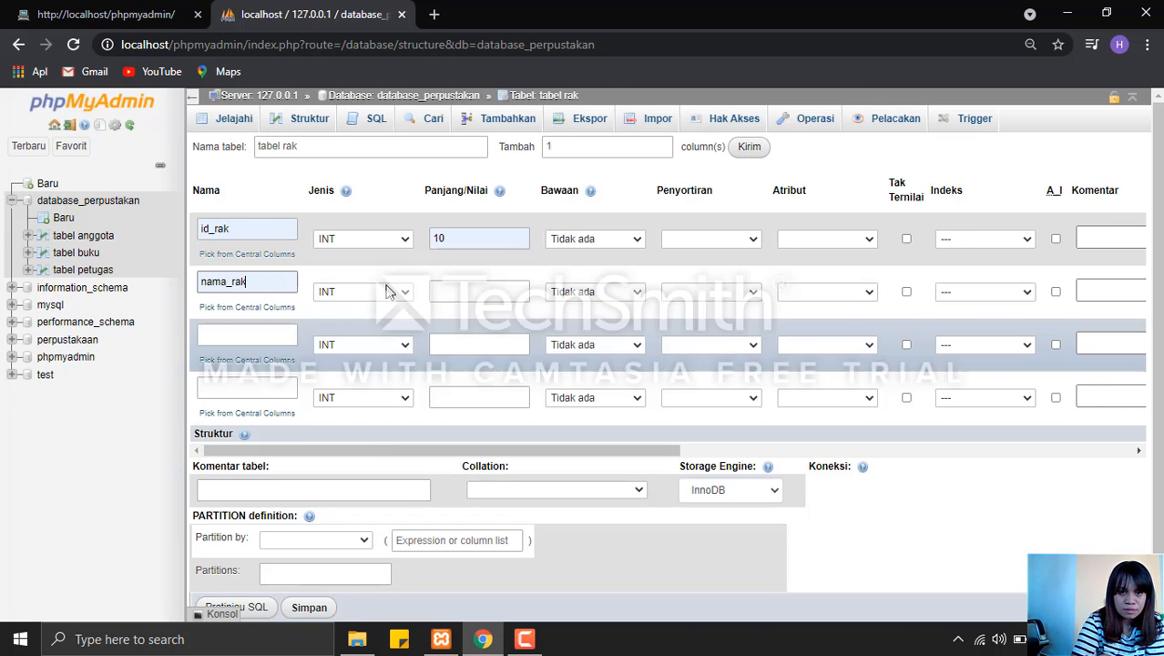
pyautogui.click(397, 291)
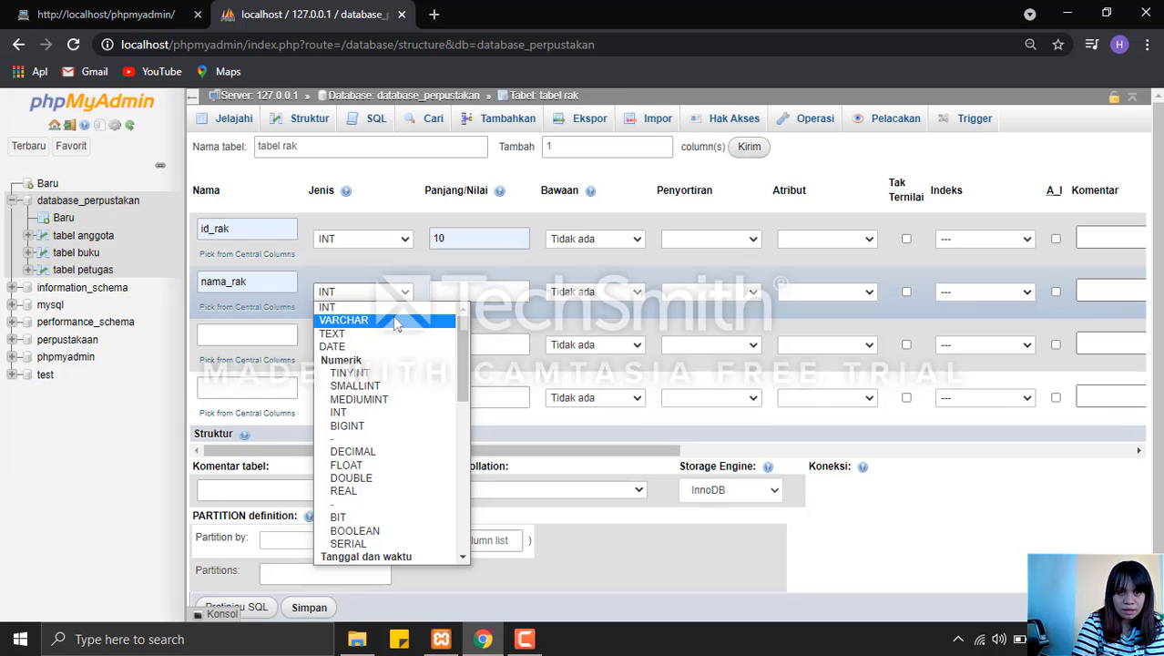
pyautogui.click(397, 321)
pyautogui.click(460, 292)
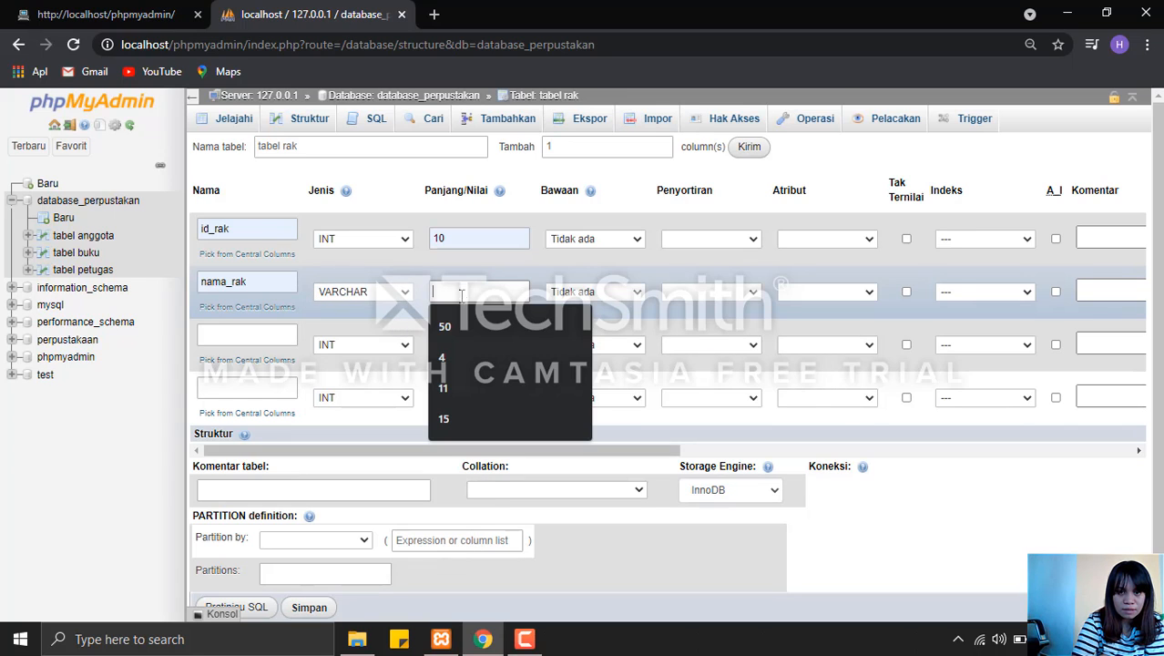
pyautogui.click(466, 328)
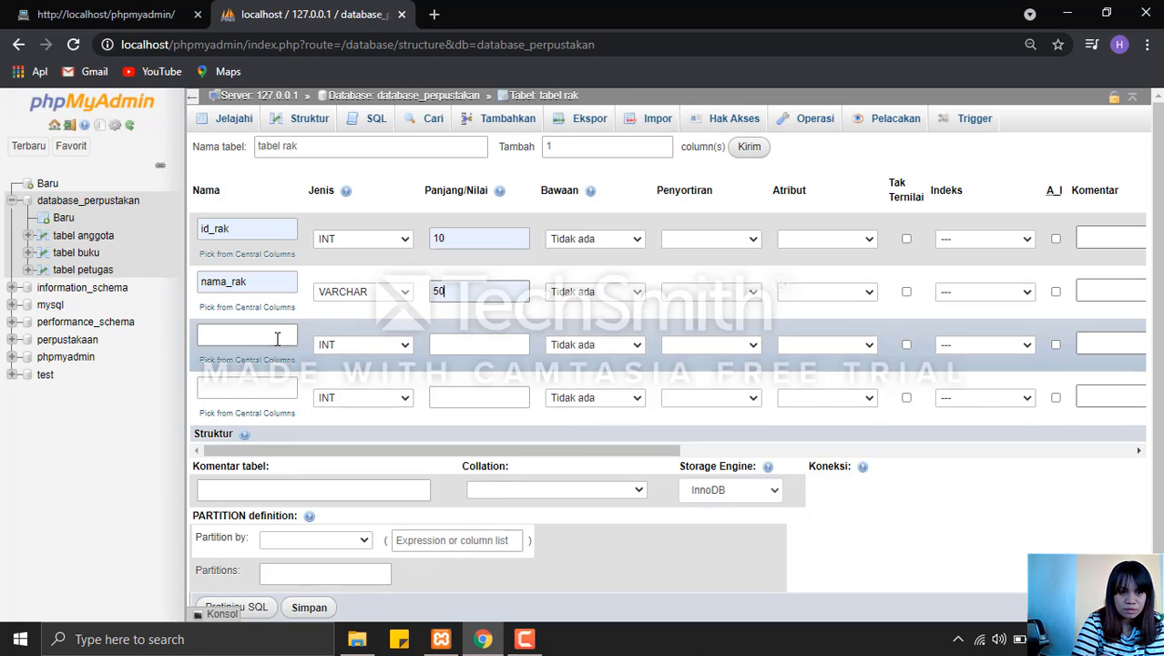
# Define the third column of tabel rak as lokasi_rak with type VARCHAR and length 50.
pyautogui.click(258, 343)
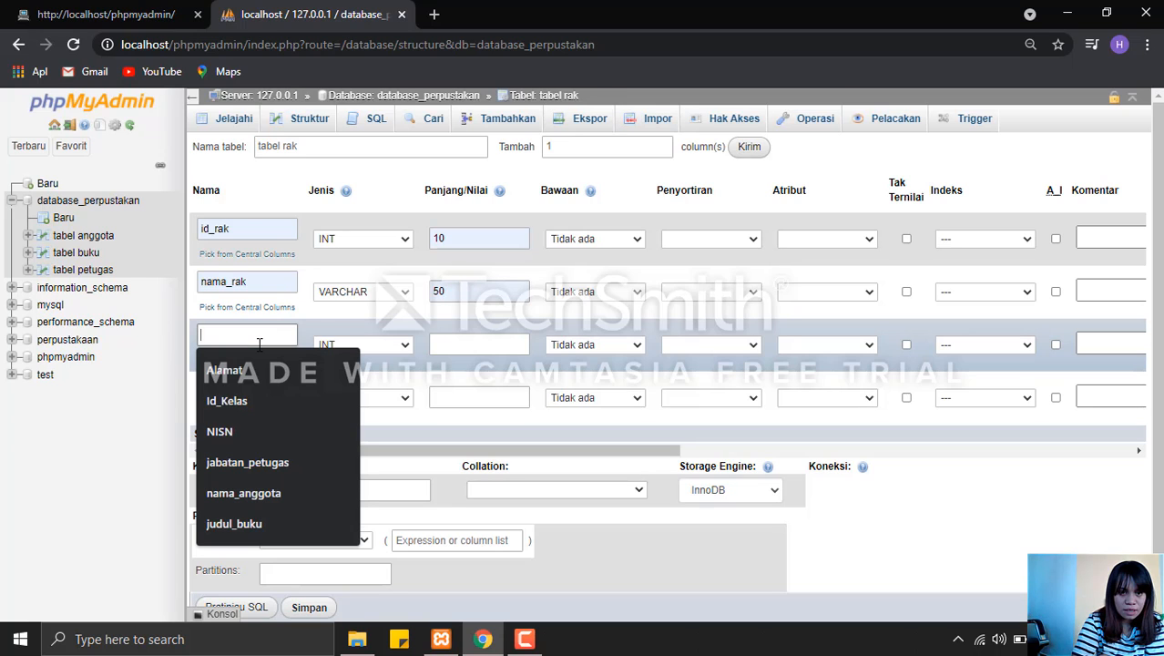
pyautogui.write('lokasi_rak')
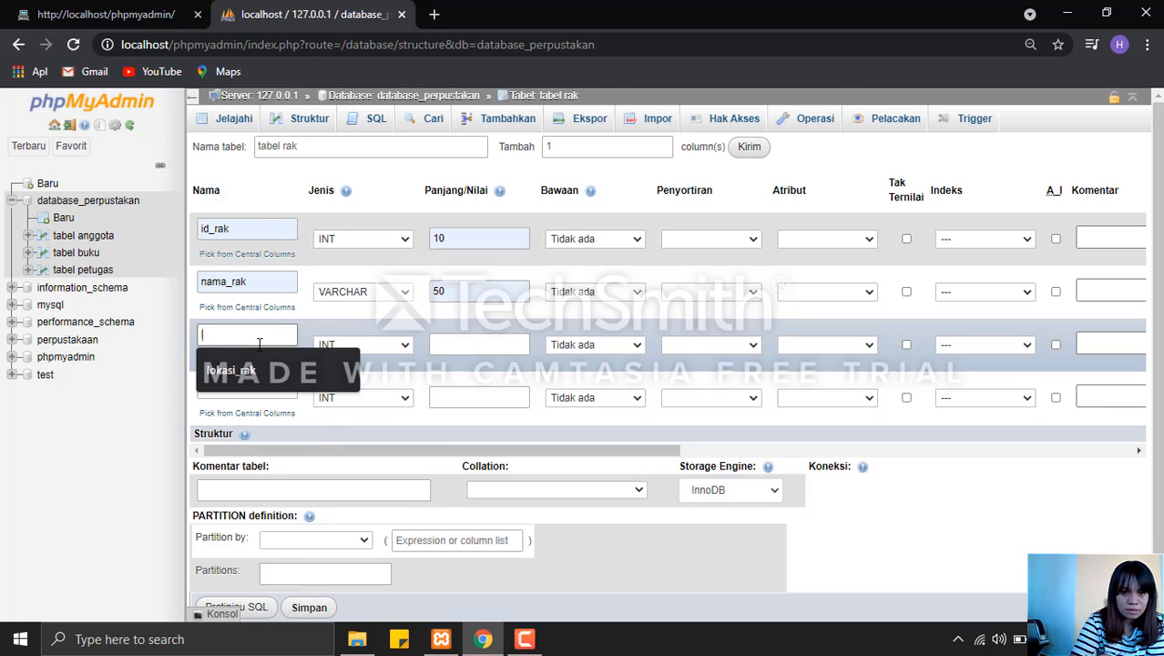
pyautogui.click(378, 347)
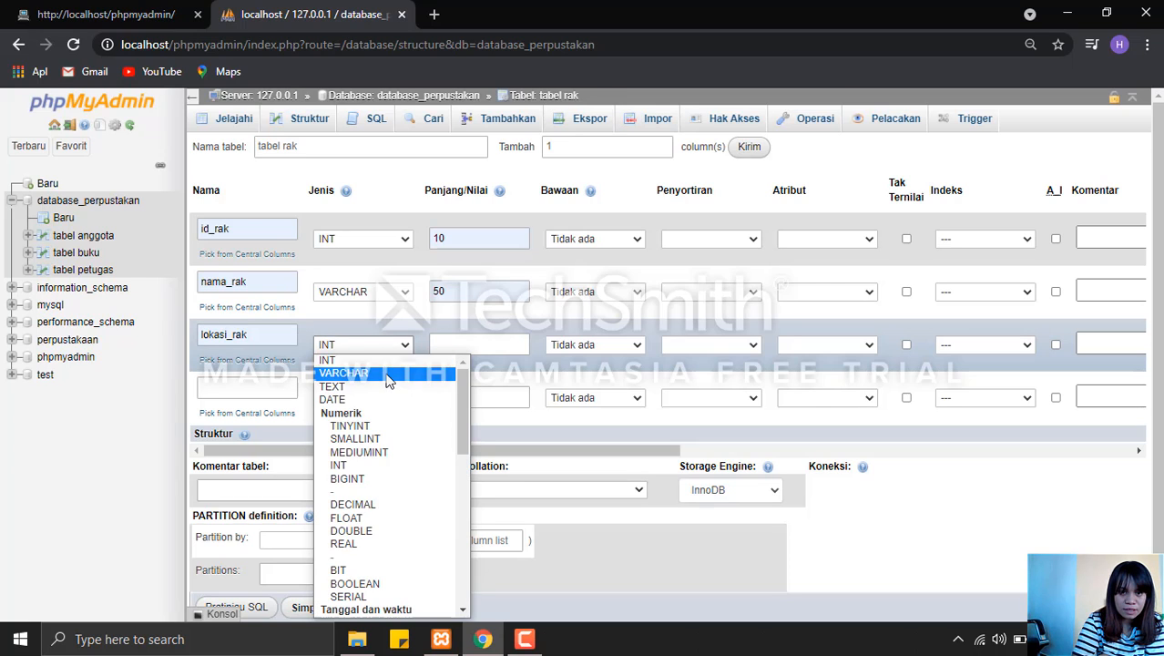
pyautogui.click(390, 374)
pyautogui.click(450, 350)
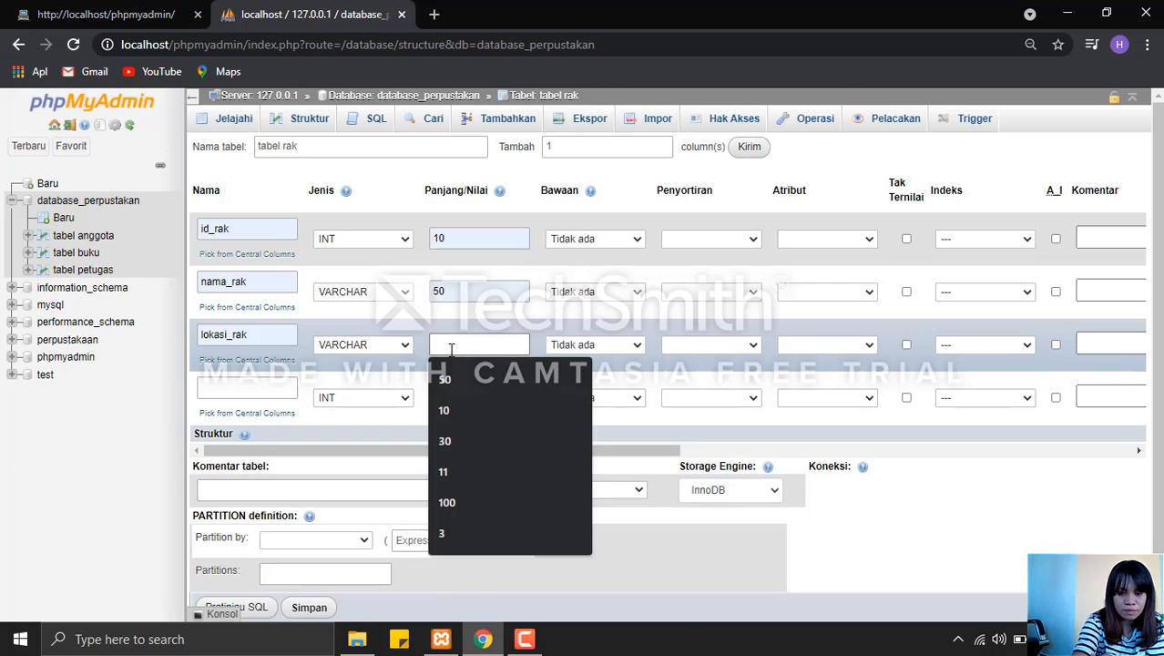
pyautogui.write('50')
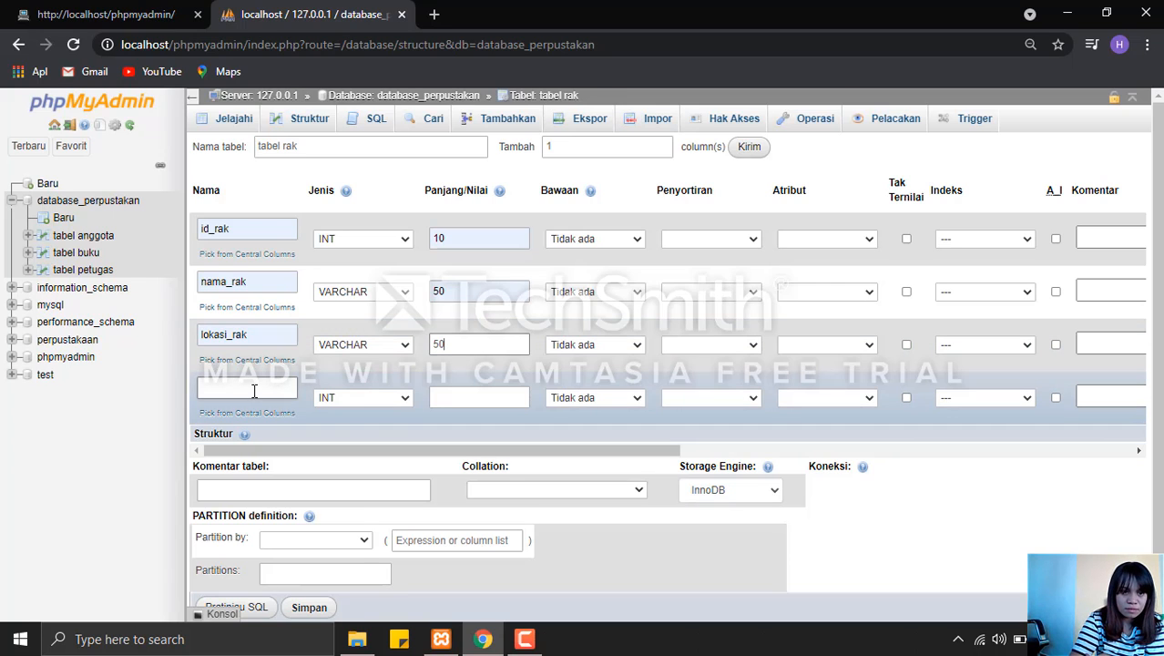
# Define the fourth column of tabel rak as id_buku with length 10, keeping type INT.
pyautogui.click(254, 390)
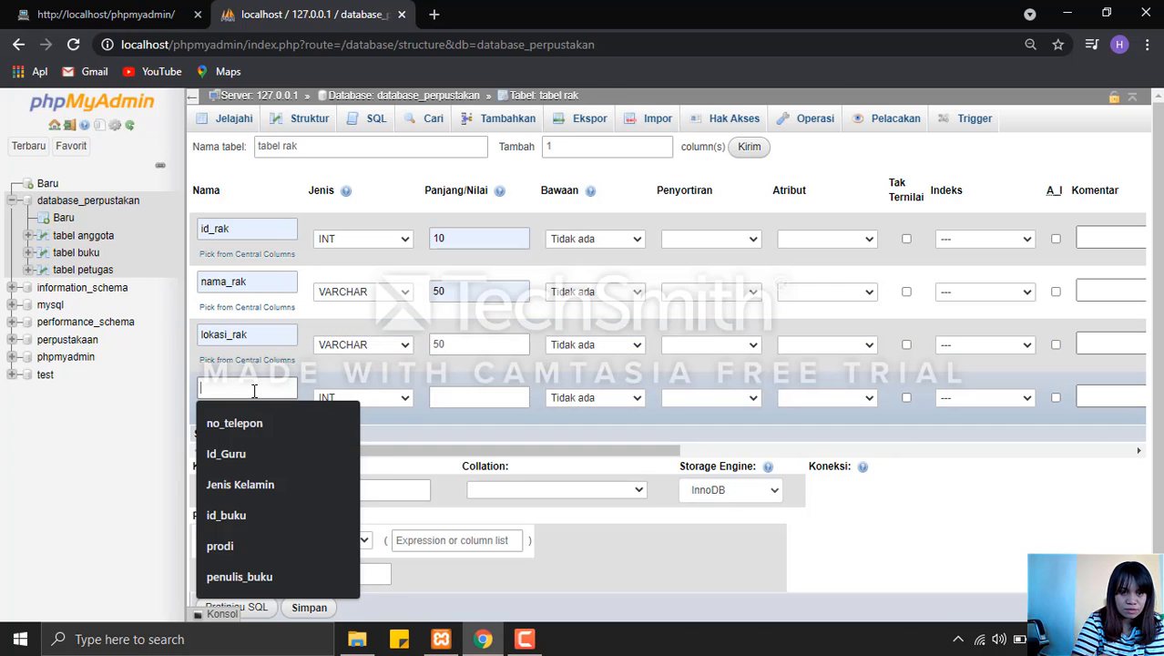
pyautogui.click(247, 513)
pyautogui.click(447, 397)
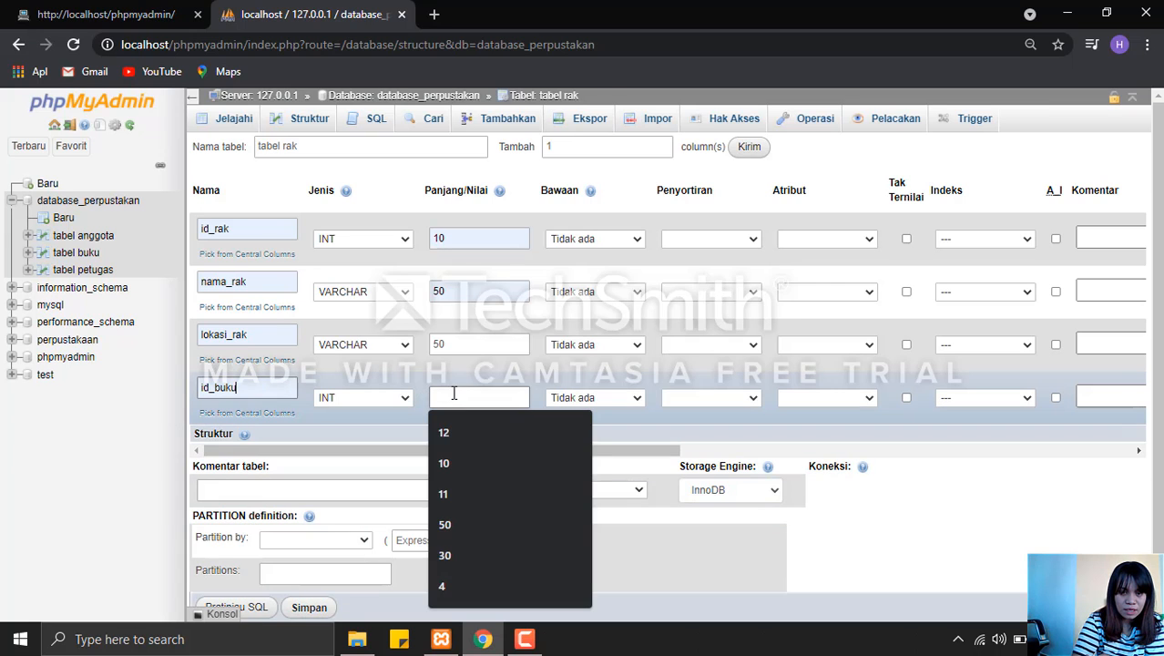
pyautogui.click(462, 463)
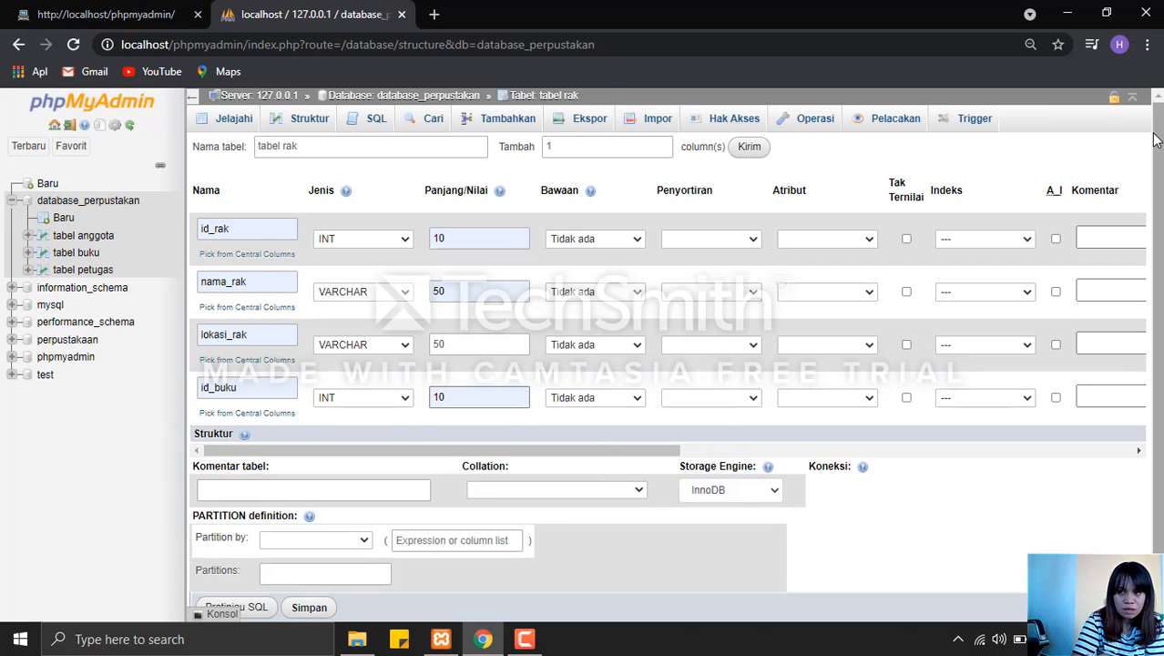
# Make id_rak auto-increment and save tabel rak.
pyautogui.click(1055, 238)
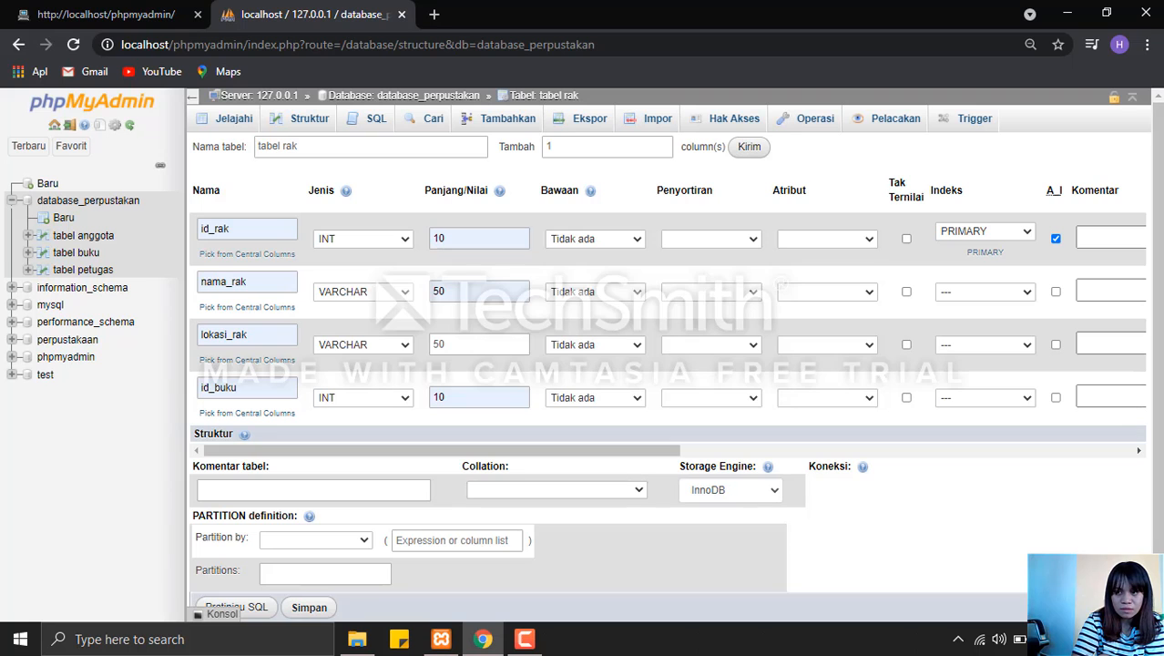
pyautogui.scroll(-1, 1155, 535)
pyautogui.click(310, 563)
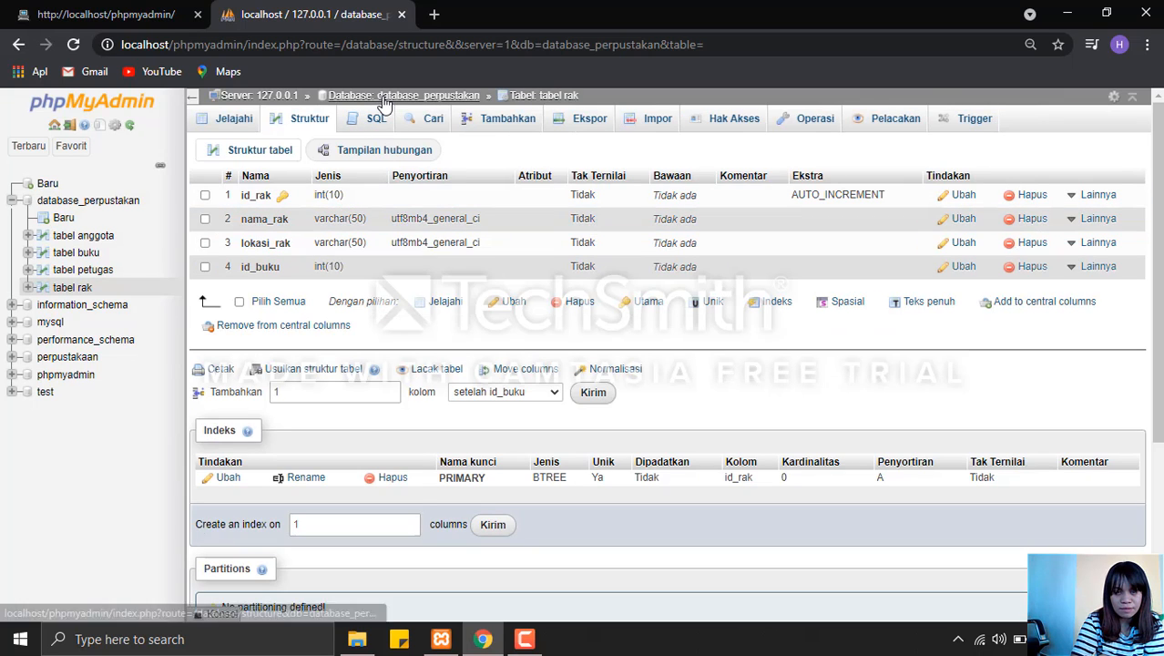
# Return to database_perpustakan and start a new table named tabel peminjaman with 6 columns.
pyautogui.click(385, 103)
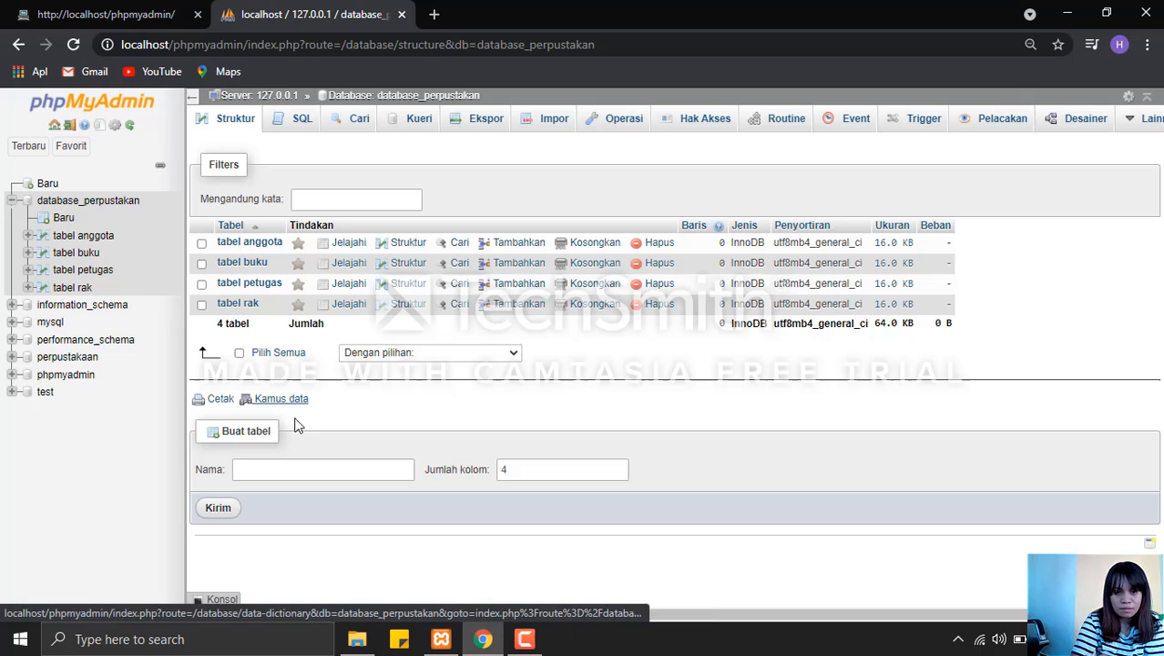
pyautogui.click(303, 467)
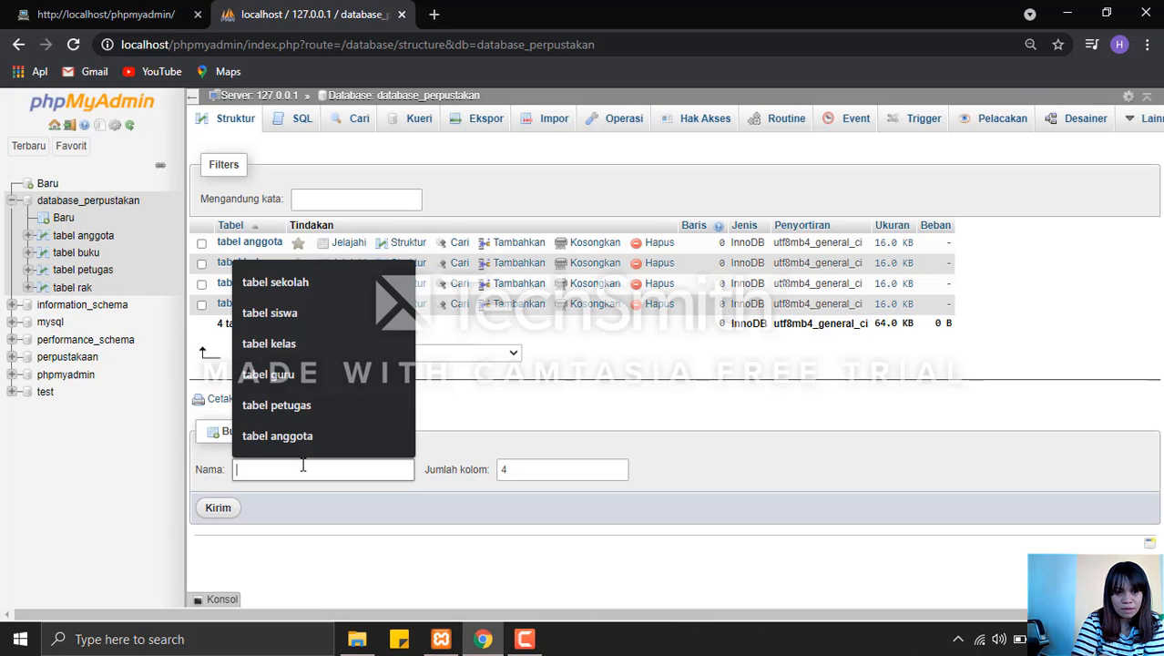
pyautogui.write('t')
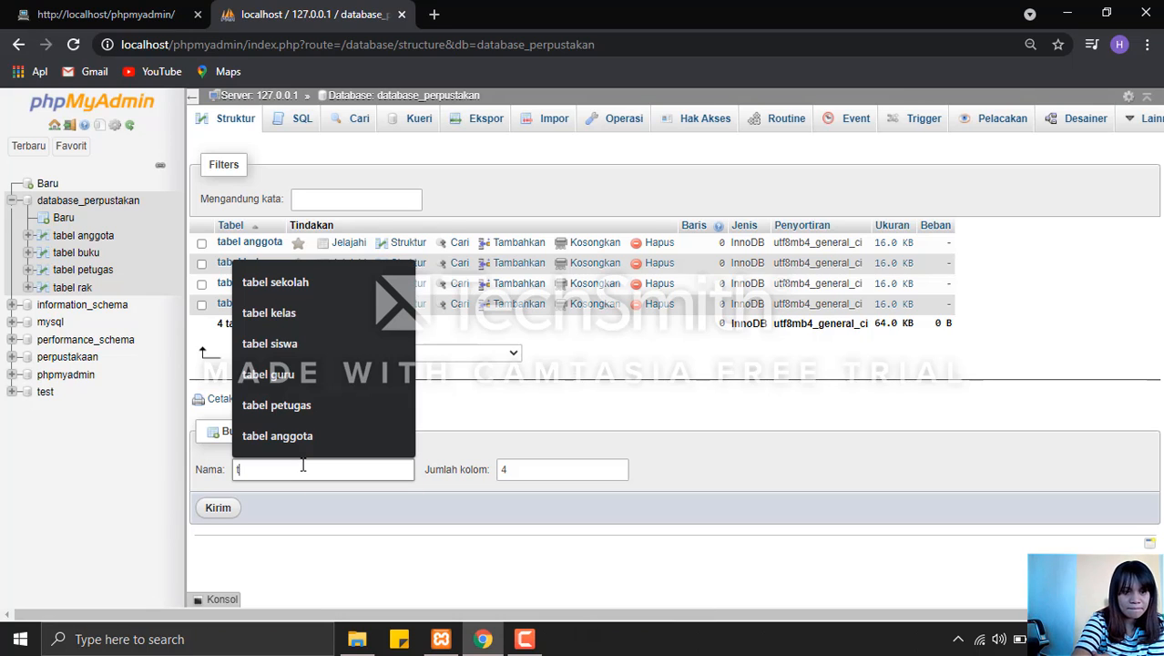
pyautogui.write('abe')
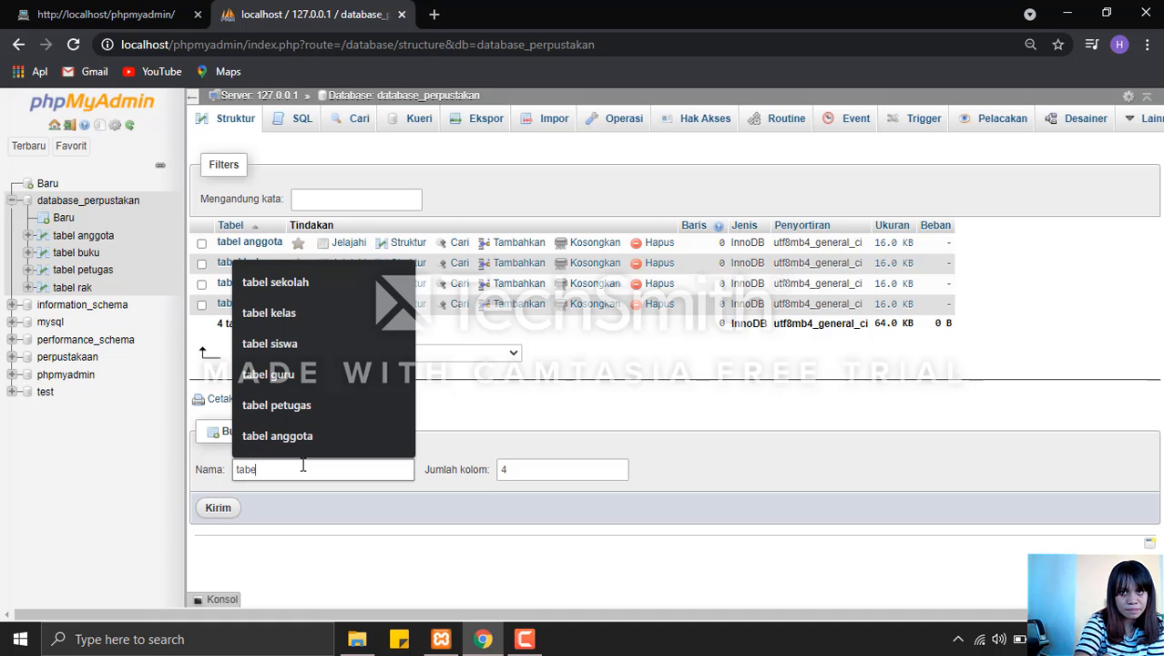
pyautogui.write('l peminjaman')
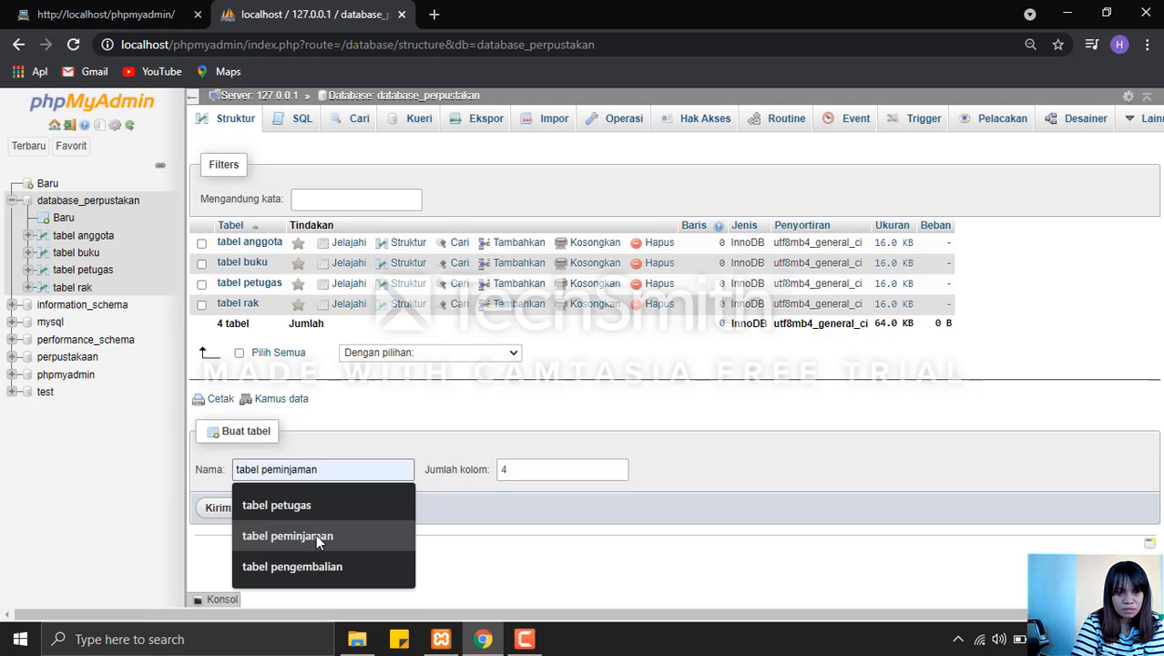
pyautogui.click(315, 535)
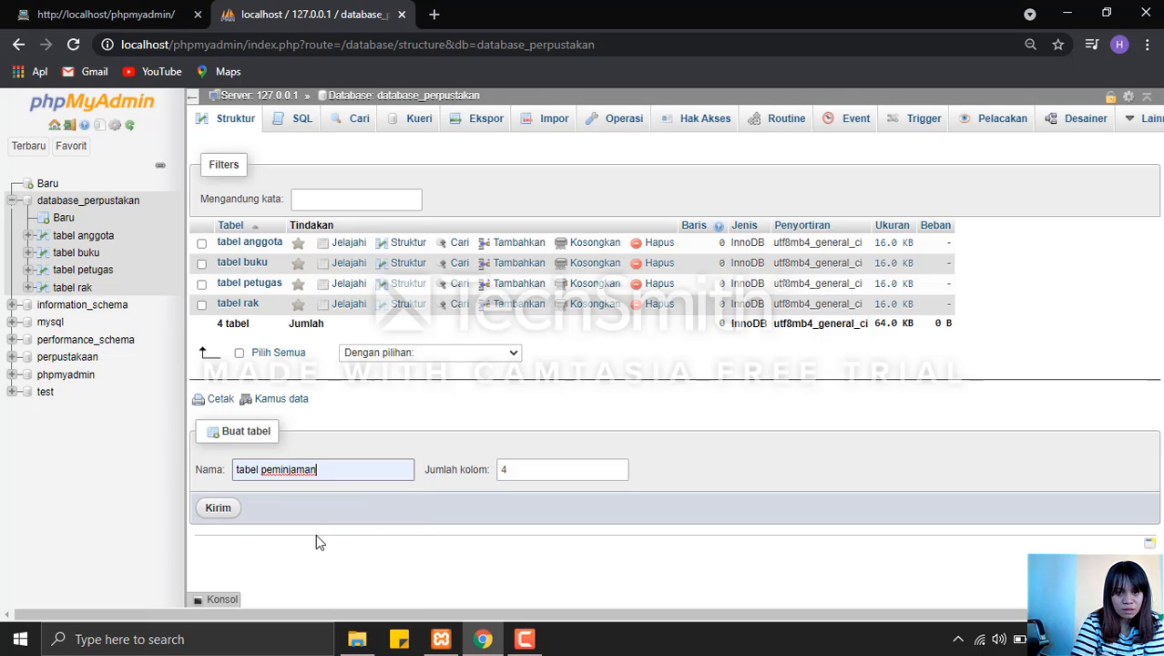
pyautogui.click(619, 465)
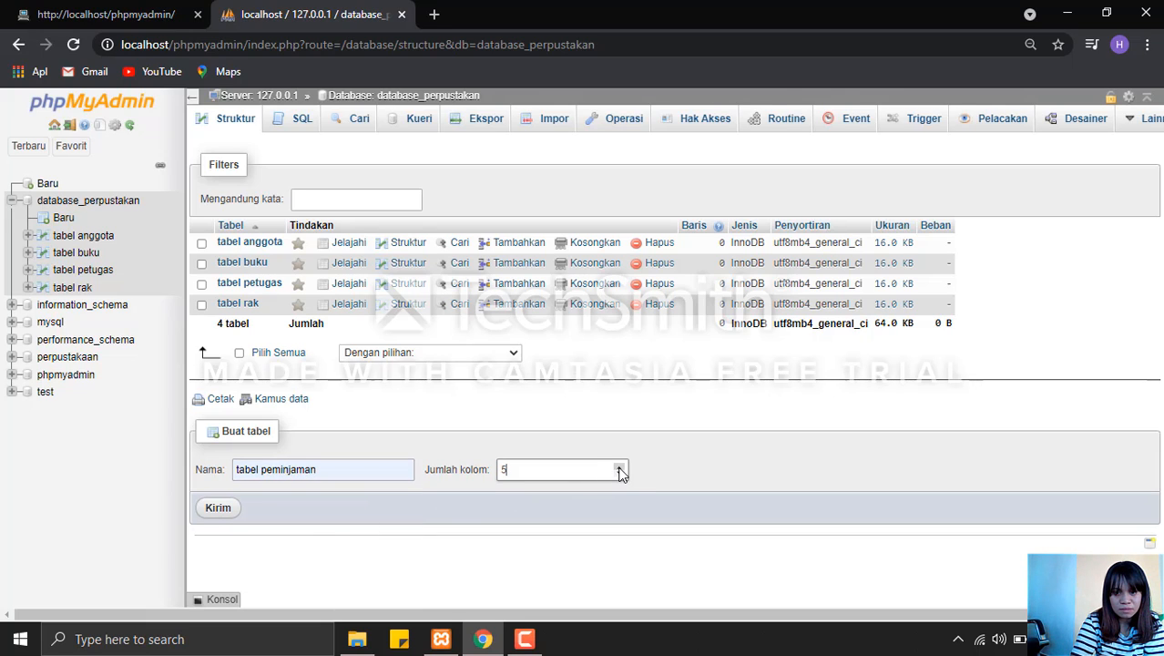
pyautogui.click(619, 468)
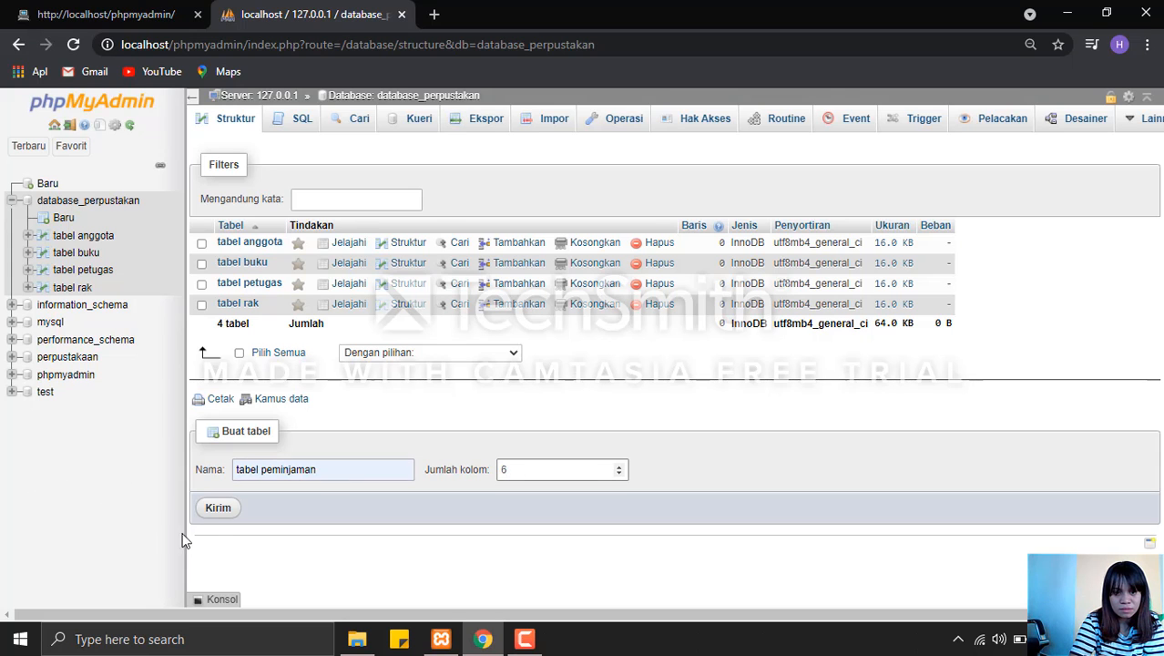
pyautogui.click(220, 512)
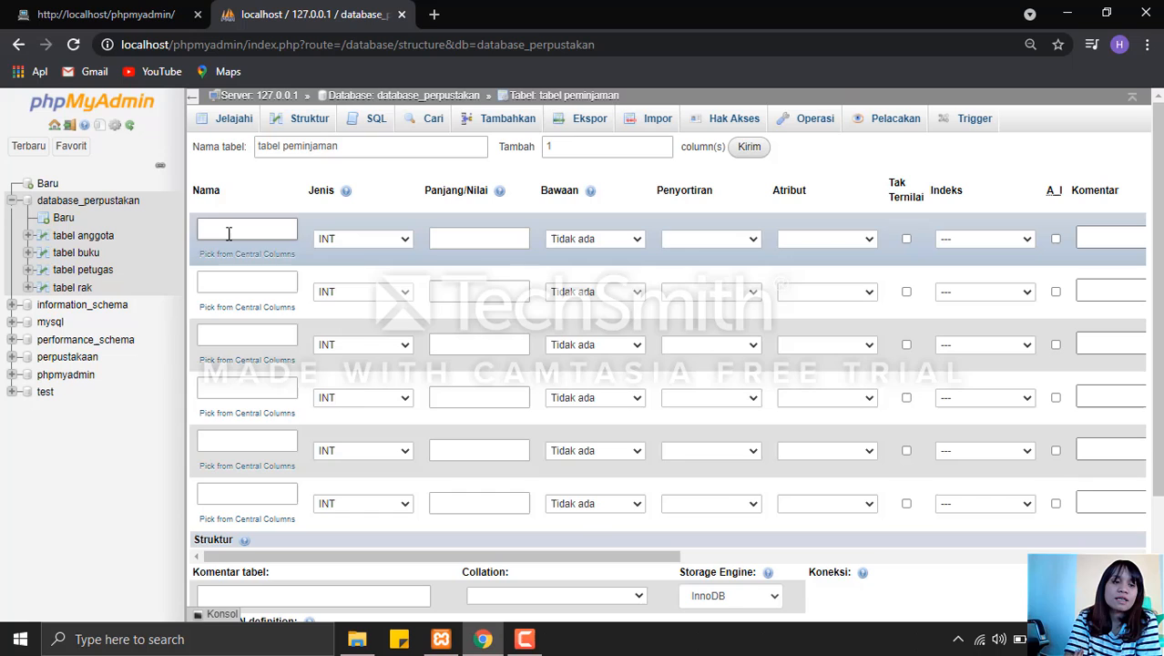
# Define the first column of tabel peminjaman as id_peminjaman with length 10, keeping type INT.
pyautogui.click(228, 233)
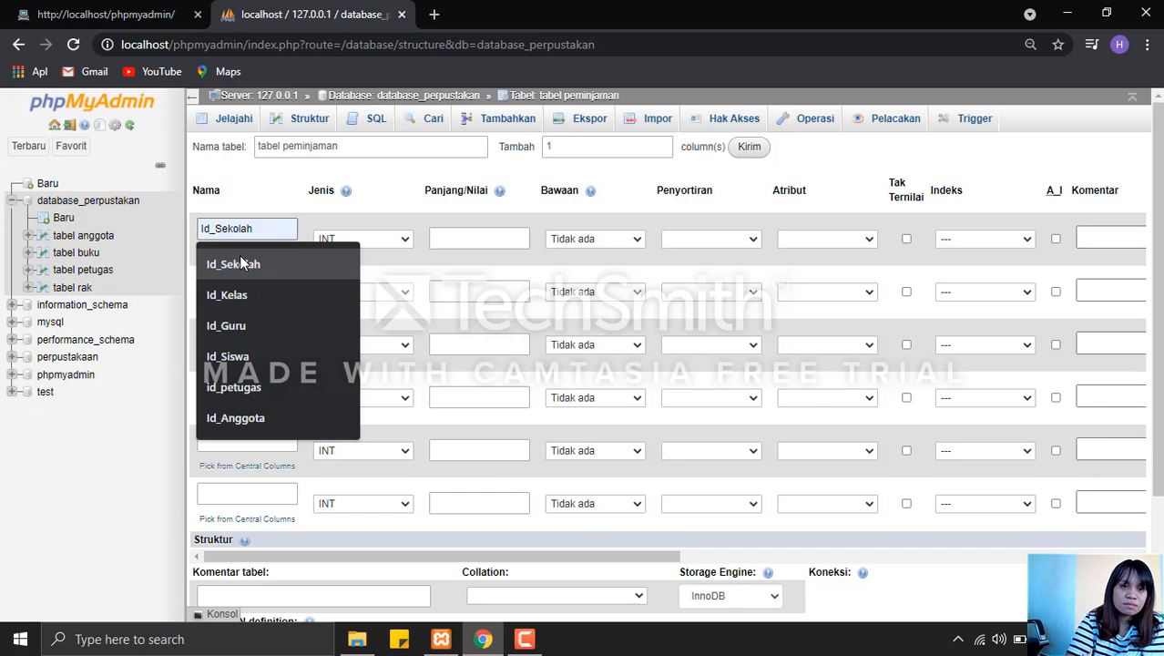
pyautogui.write('id')
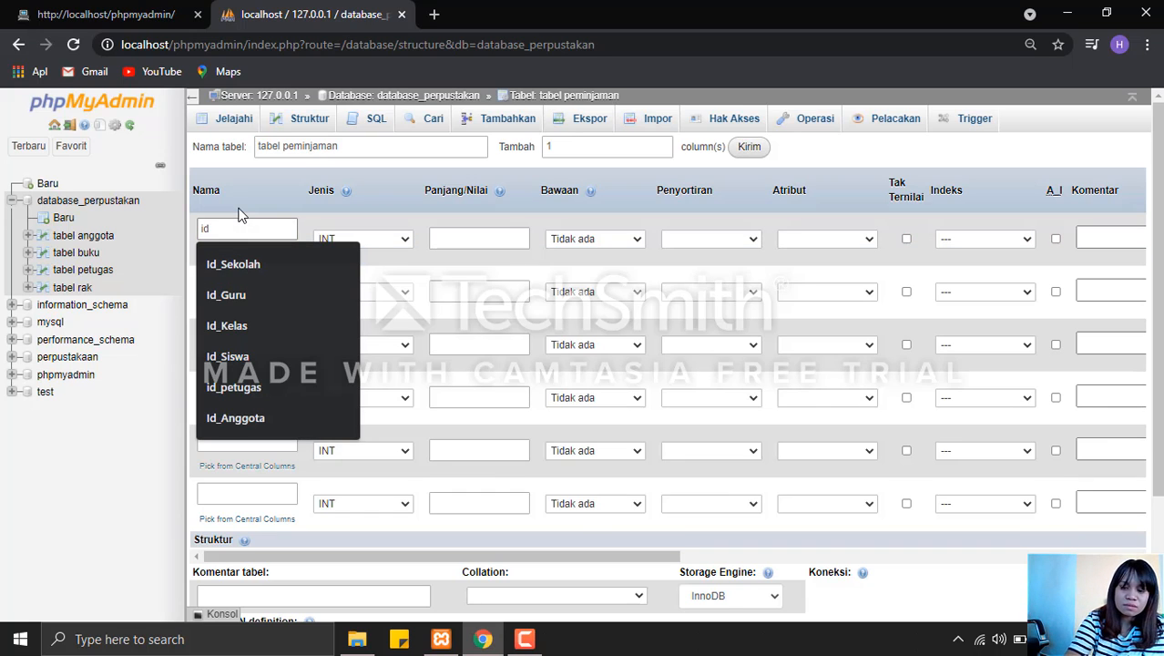
pyautogui.write('_peminjaman')
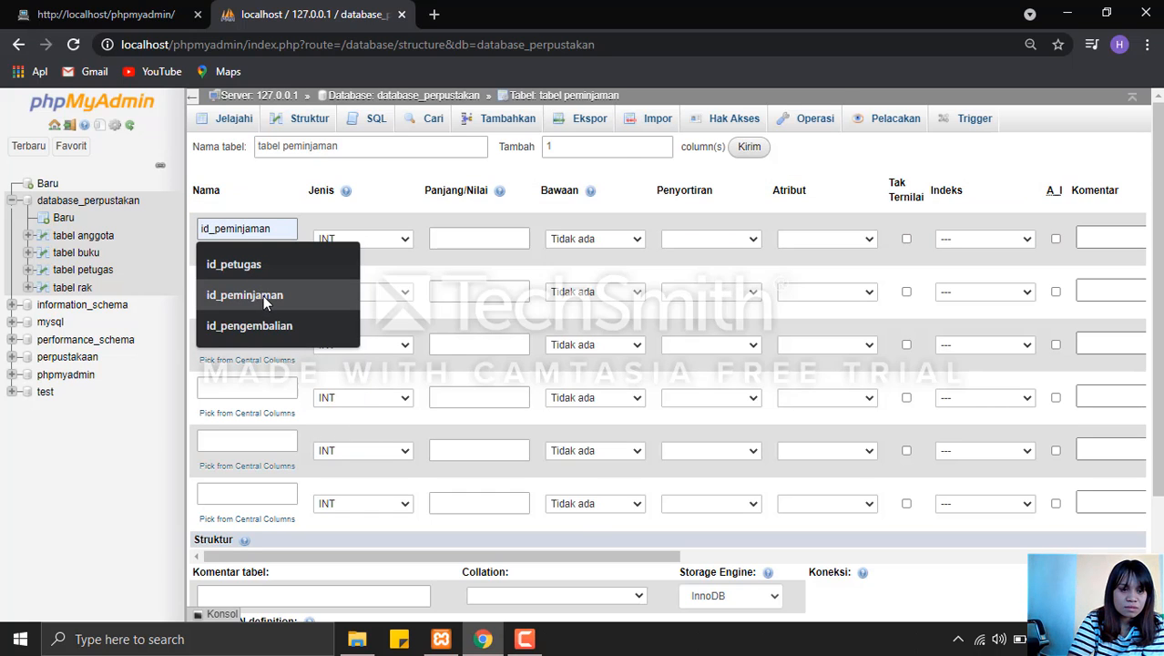
pyautogui.click(264, 295)
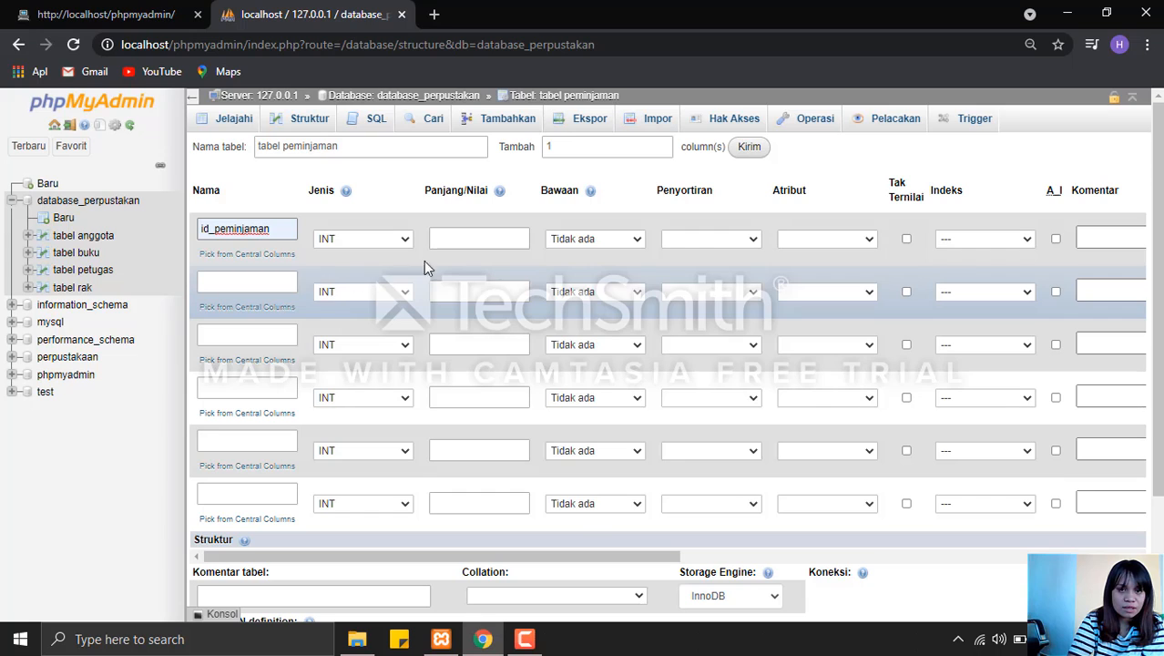
pyautogui.click(460, 241)
pyautogui.click(459, 274)
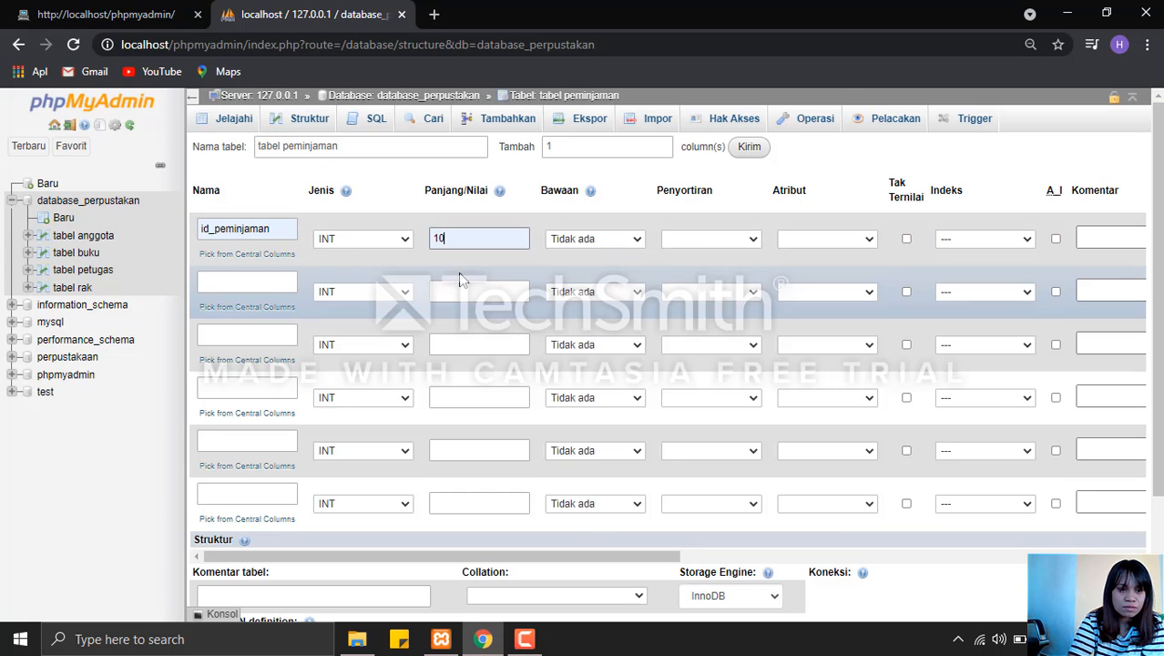
# Define the second column of tabel peminjaman as tanggal_pinjam with type DATE.
pyautogui.click(273, 287)
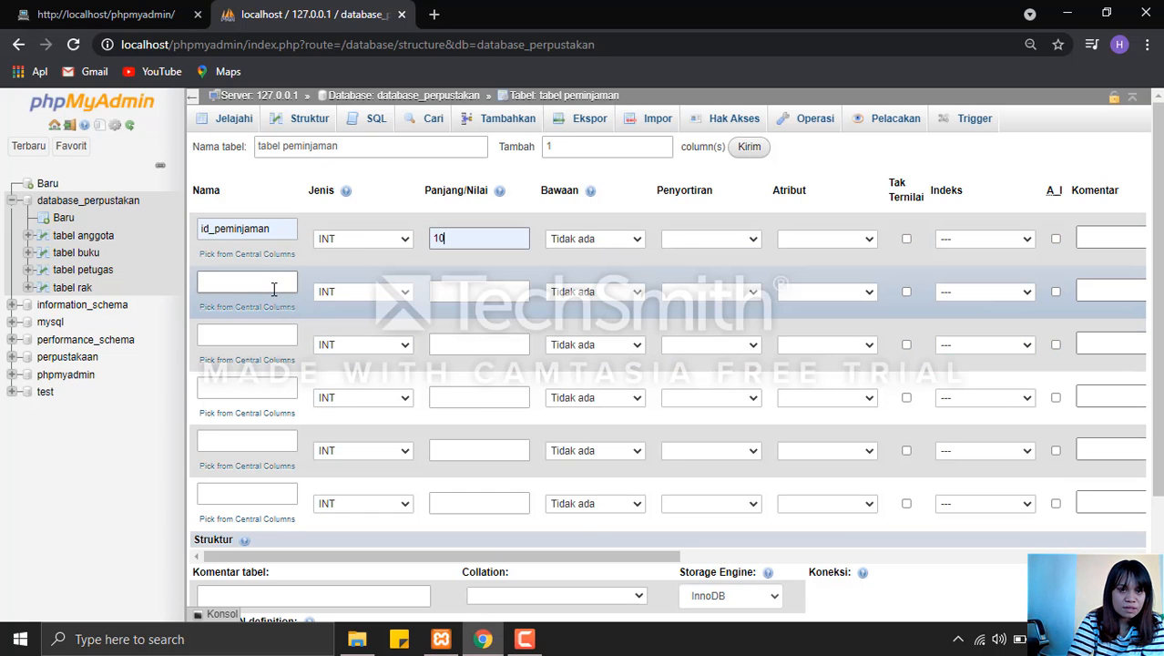
pyautogui.write('tanggal_pinjam')
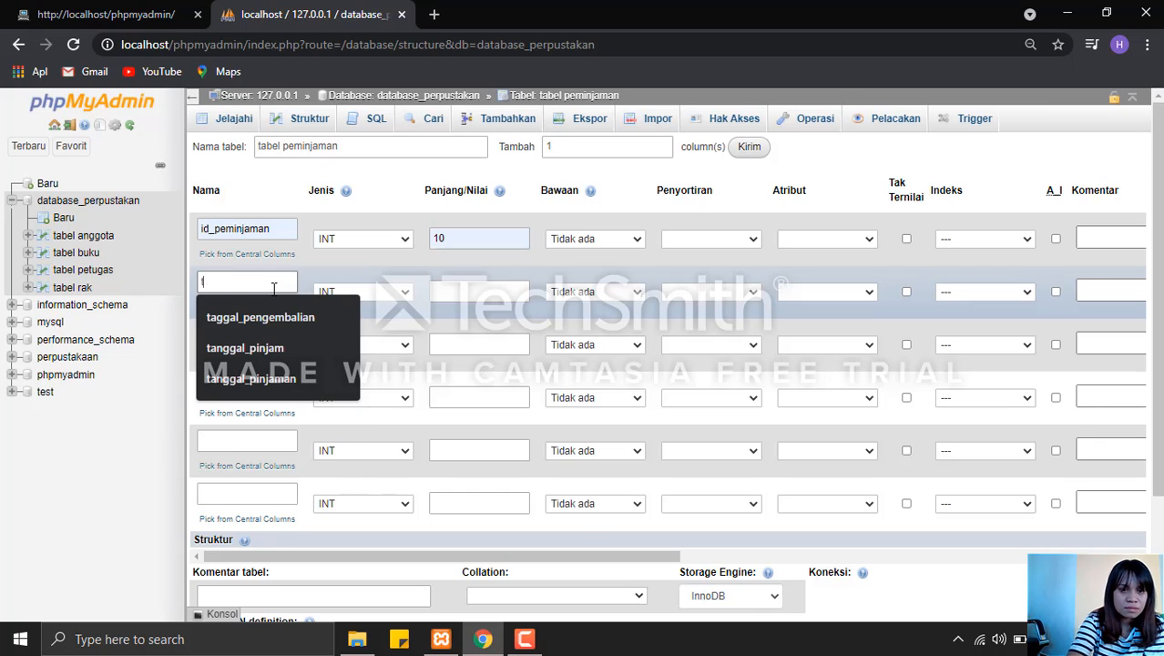
pyautogui.click(289, 358)
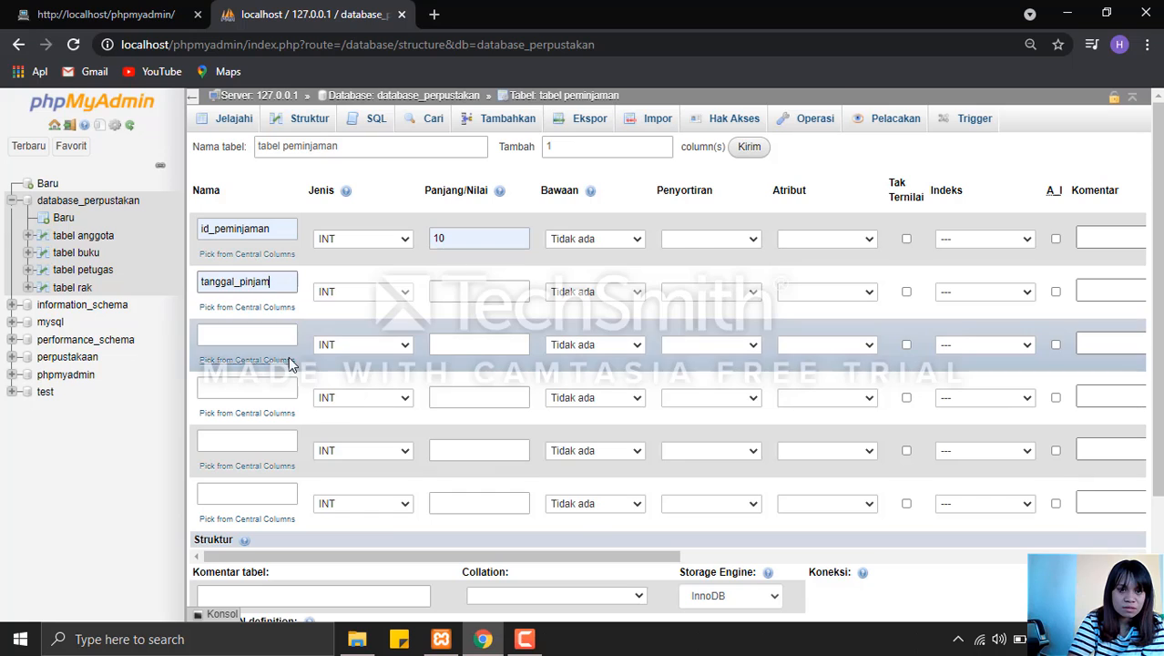
pyautogui.click(381, 291)
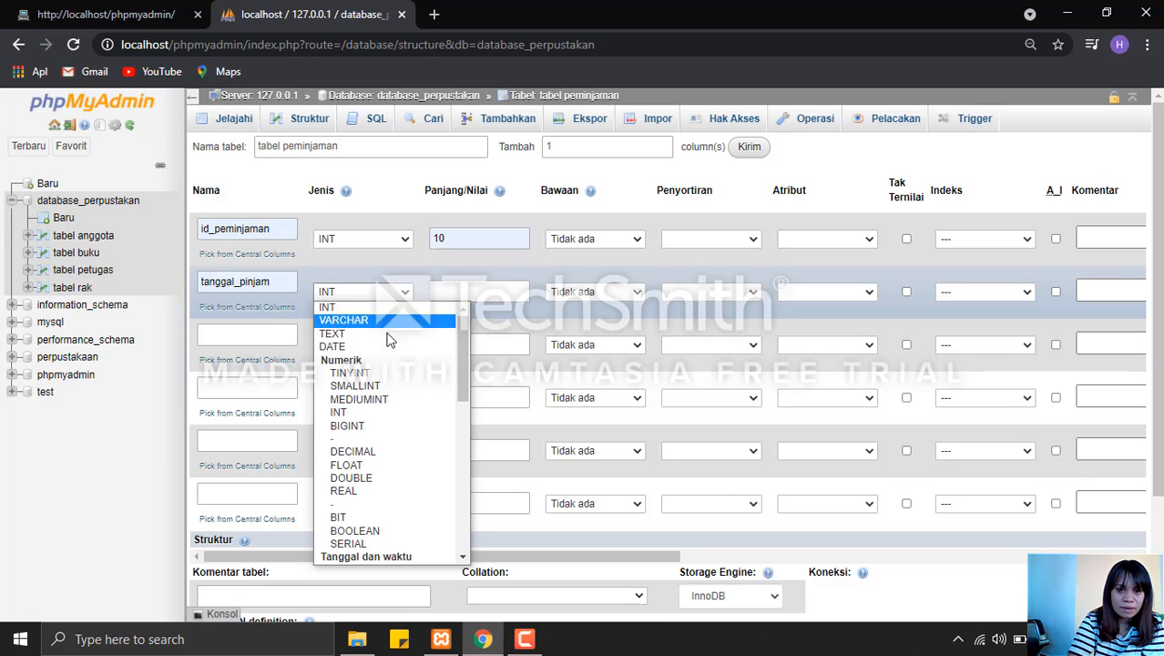
pyautogui.click(387, 346)
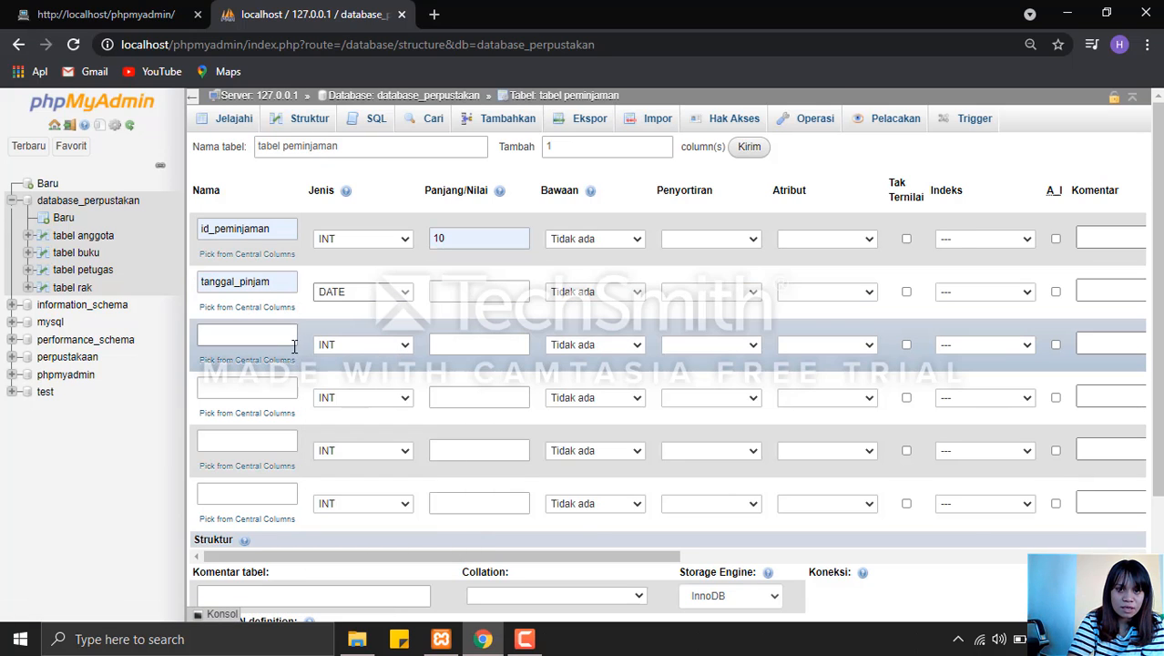
# Define the third column of tabel peminjaman as tanggal_kembali with type DATE.
pyautogui.click(265, 341)
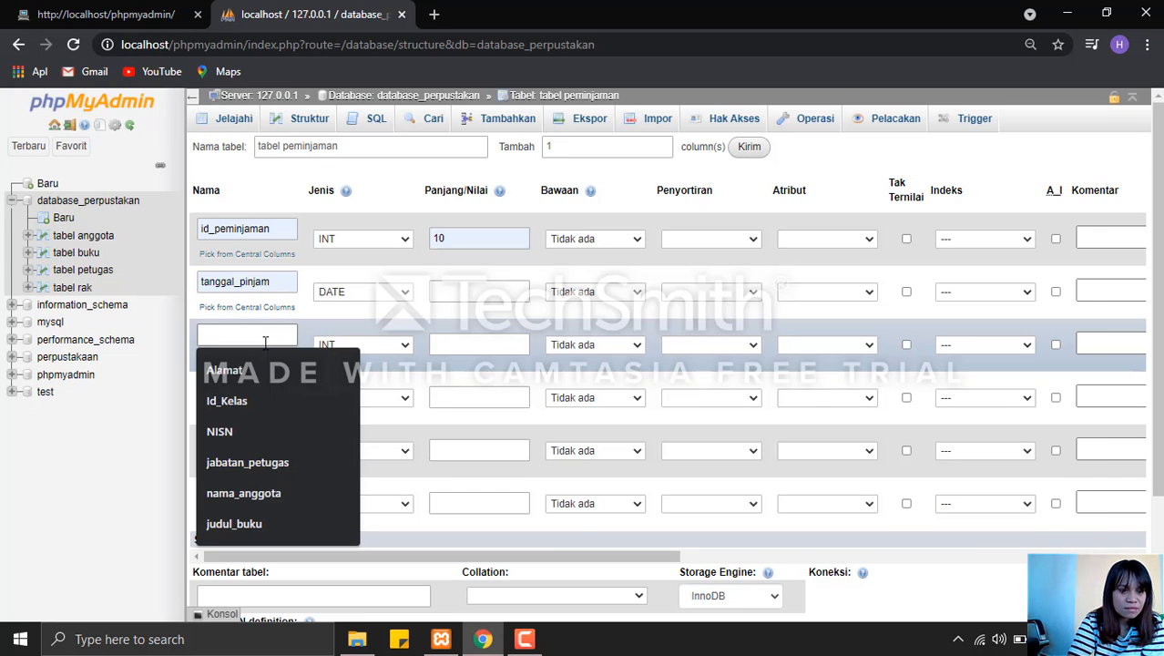
pyautogui.write('t')
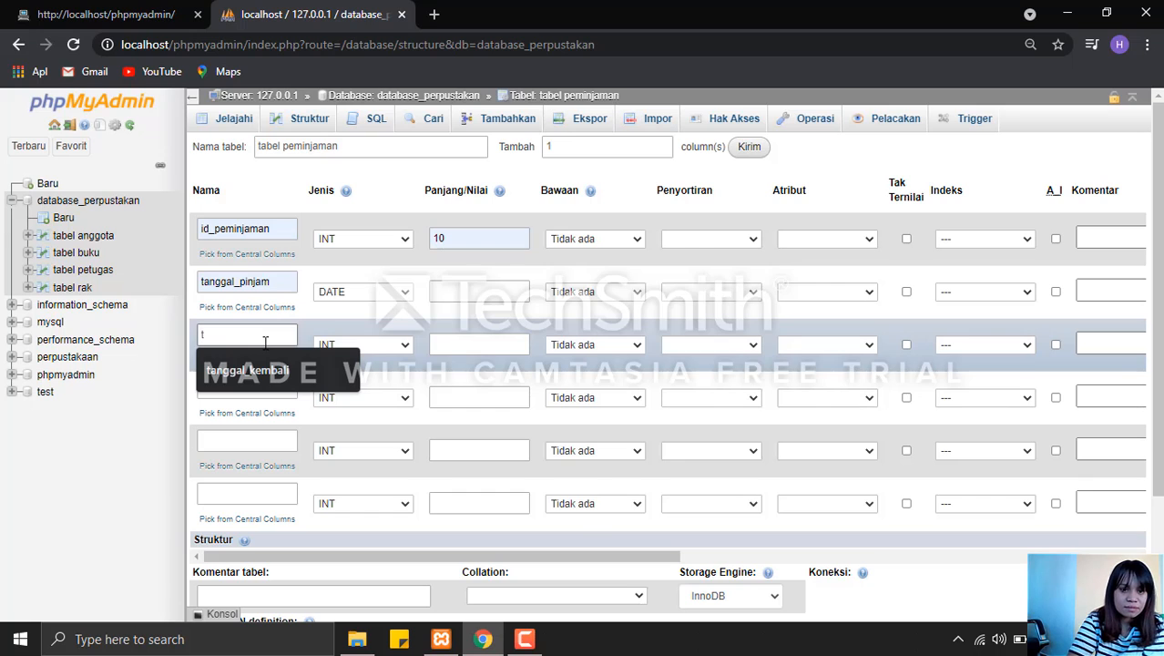
pyautogui.click(269, 369)
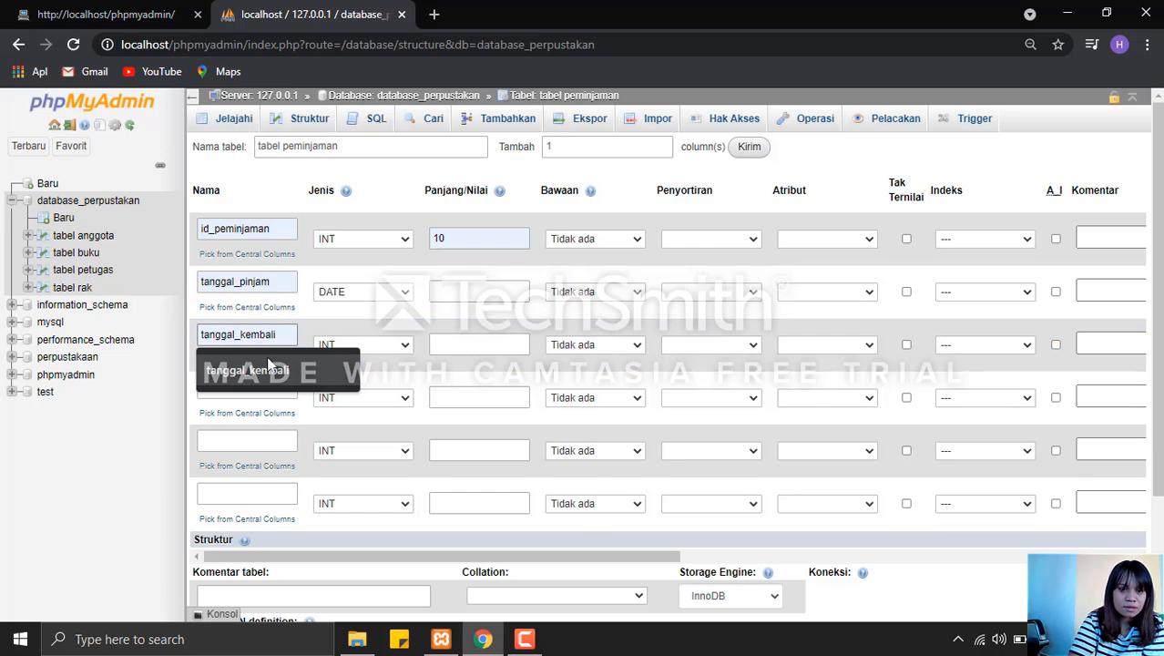
pyautogui.click(393, 344)
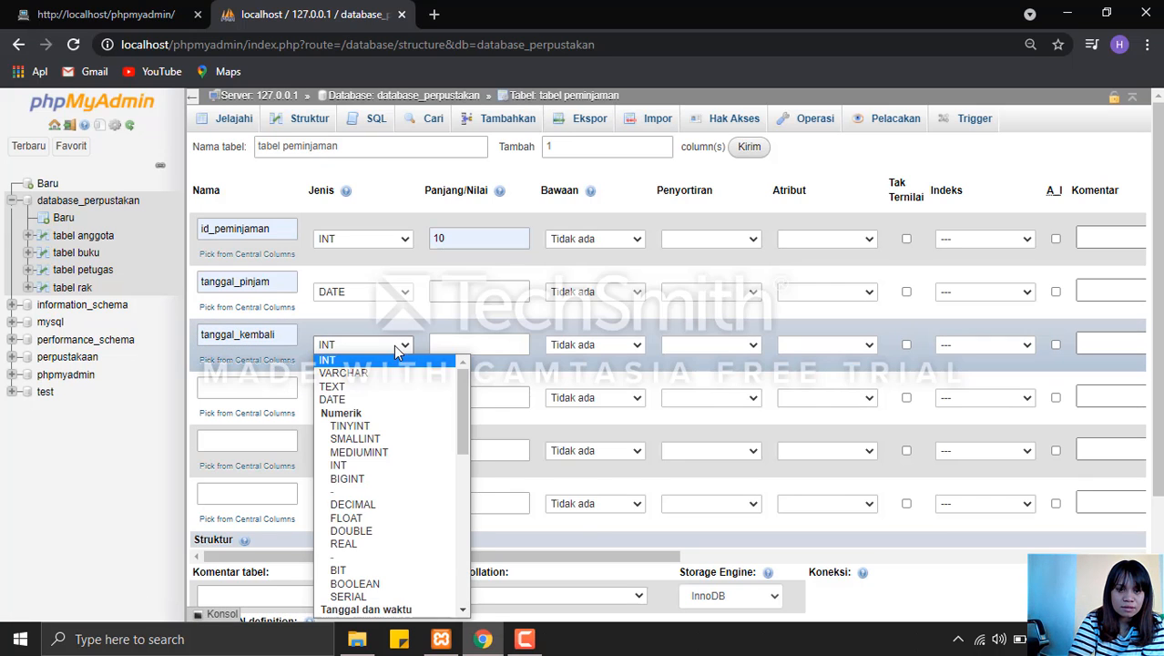
pyautogui.click(392, 398)
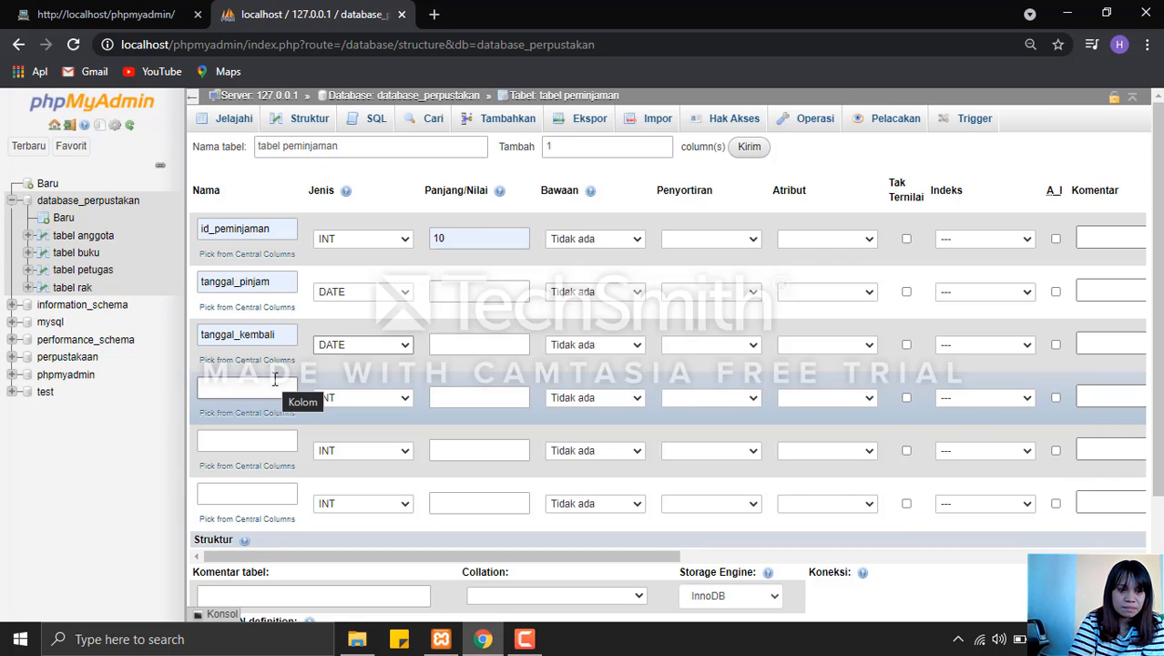
# Define the fourth column of tabel peminjaman as id_buku with length 10, keeping type INT.
pyautogui.click(274, 379)
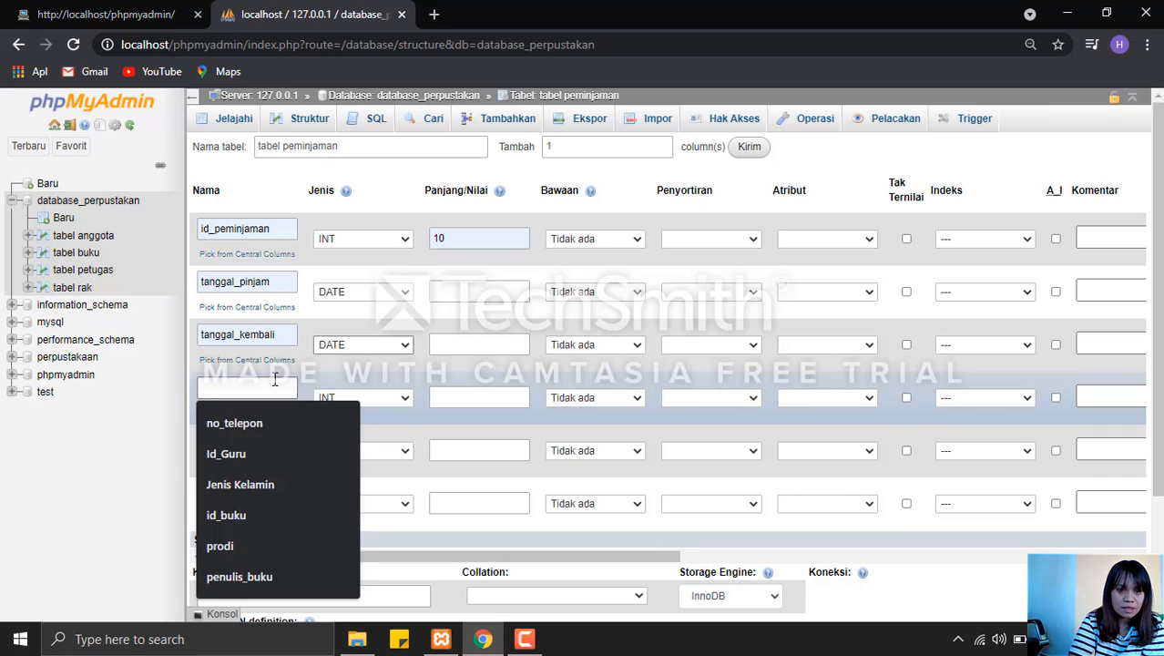
pyautogui.click(252, 512)
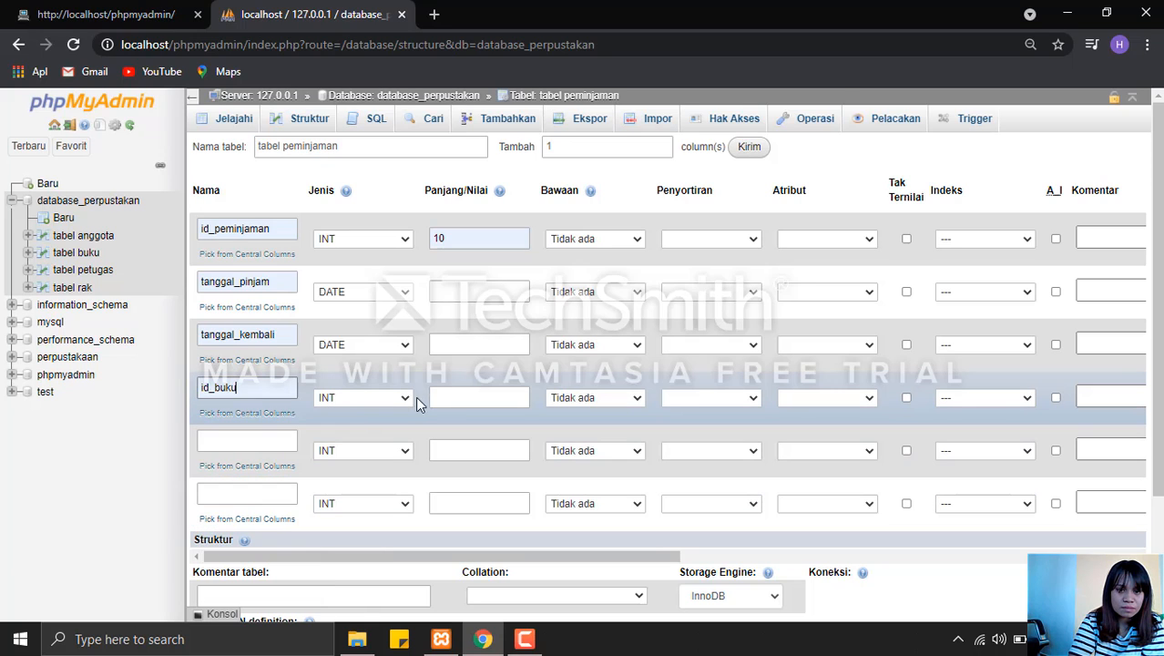
pyautogui.click(460, 397)
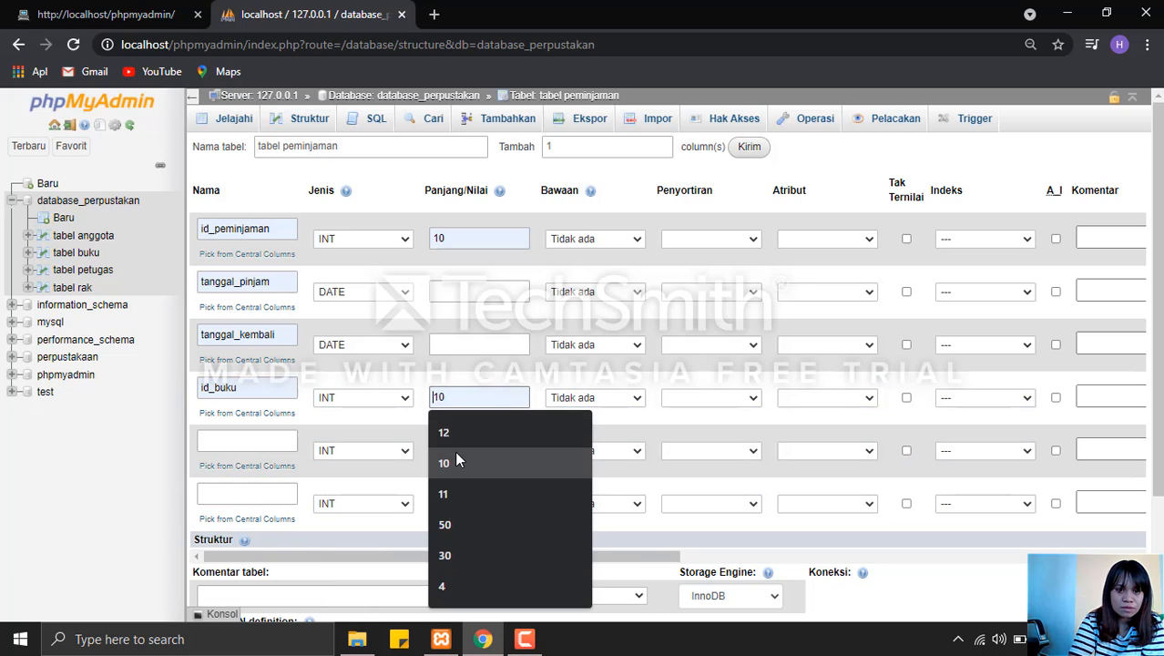
pyautogui.click(455, 461)
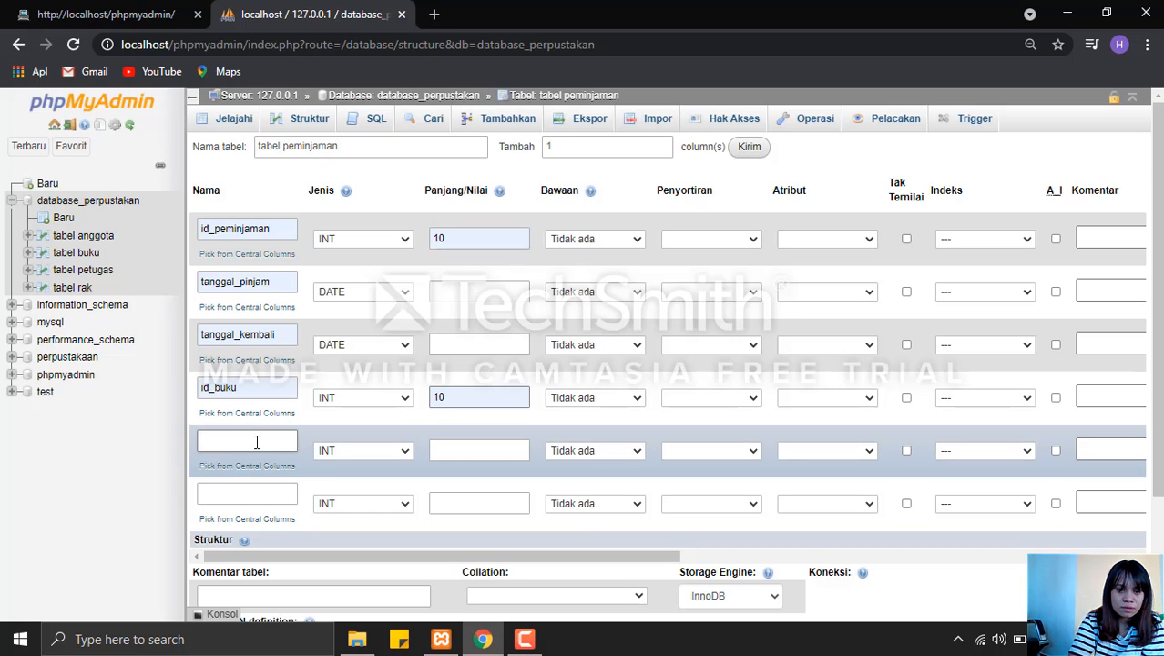
# Define the fifth column of tabel peminjaman as id_anggota with length 10, keeping type INT.
pyautogui.click(256, 442)
pyautogui.click(249, 338)
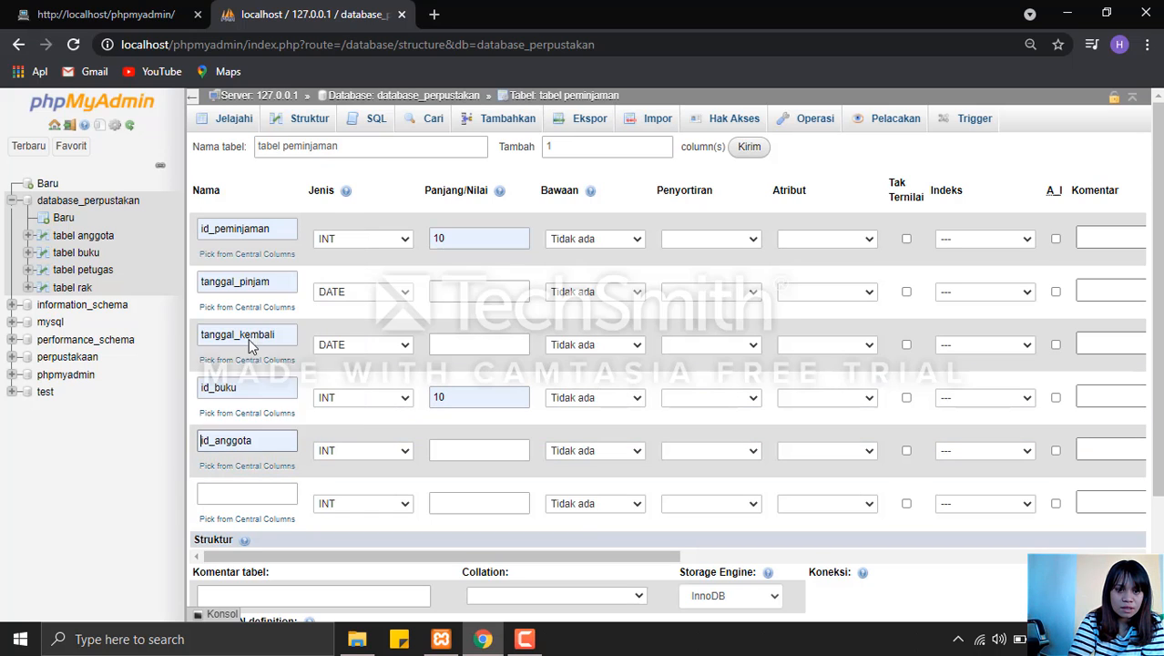
pyautogui.click(461, 451)
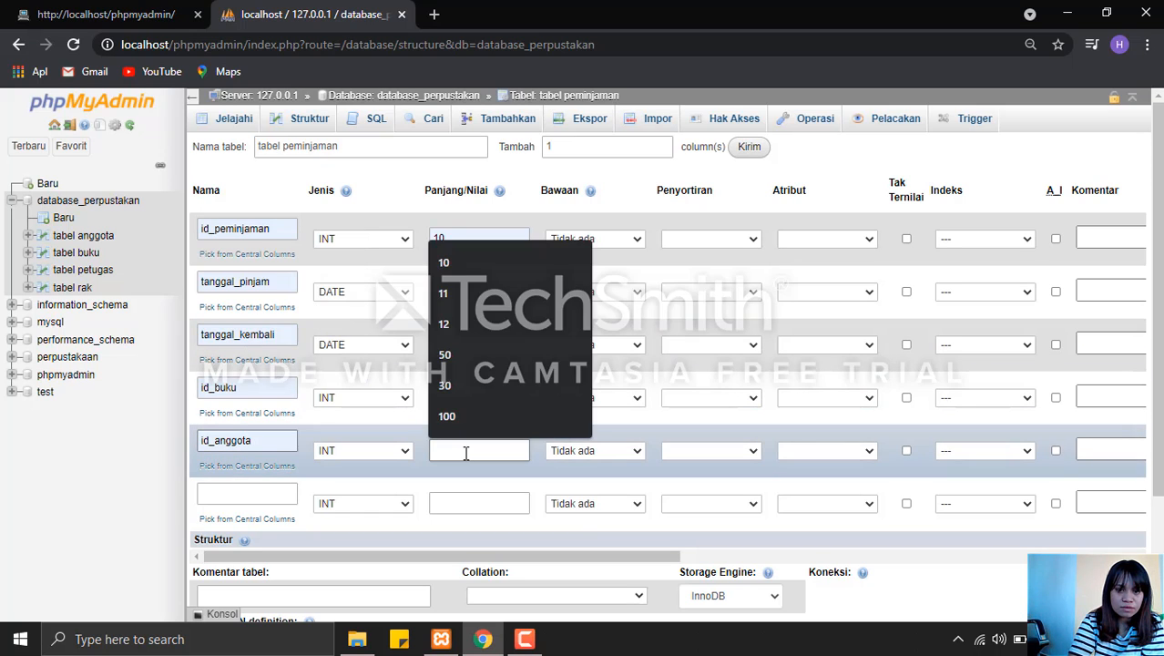
pyautogui.click(459, 262)
# Define the sixth column of tabel peminjaman as id_petugas with length 10, keeping type INT.
pyautogui.click(273, 491)
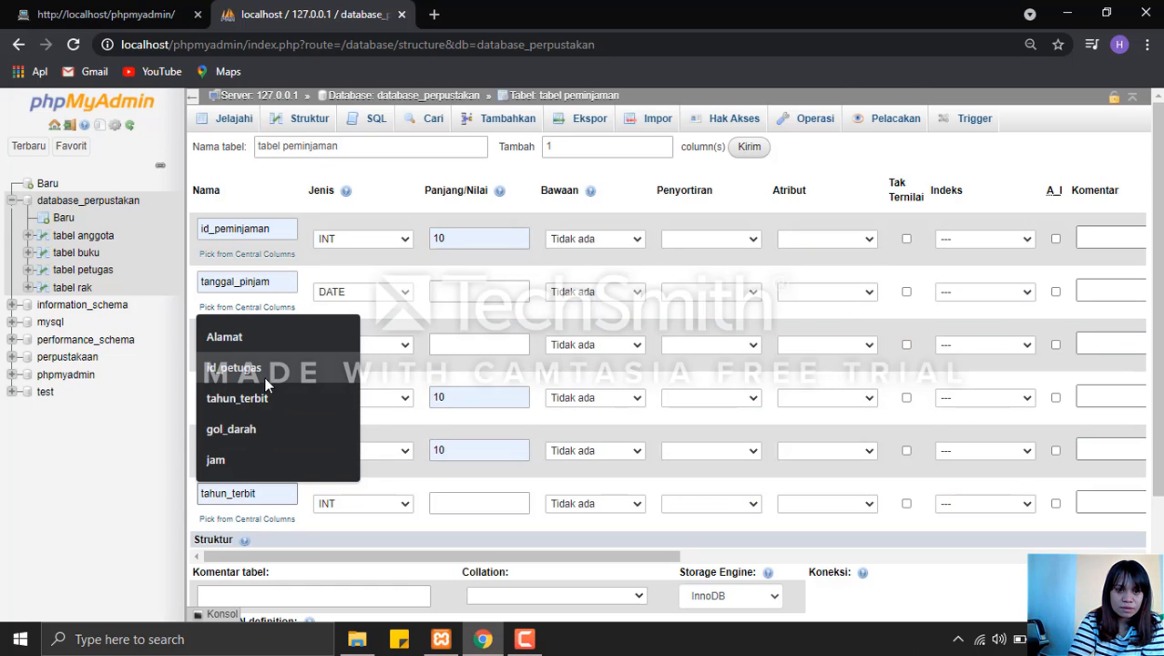
pyautogui.click(261, 369)
pyautogui.click(475, 500)
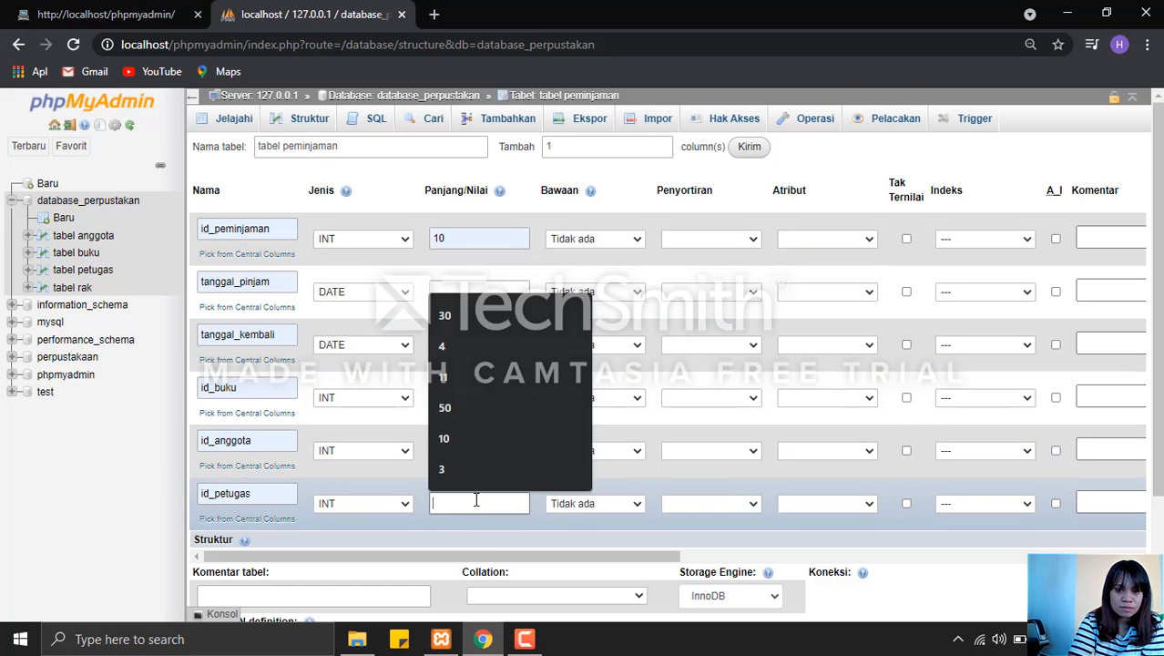
pyautogui.click(458, 508)
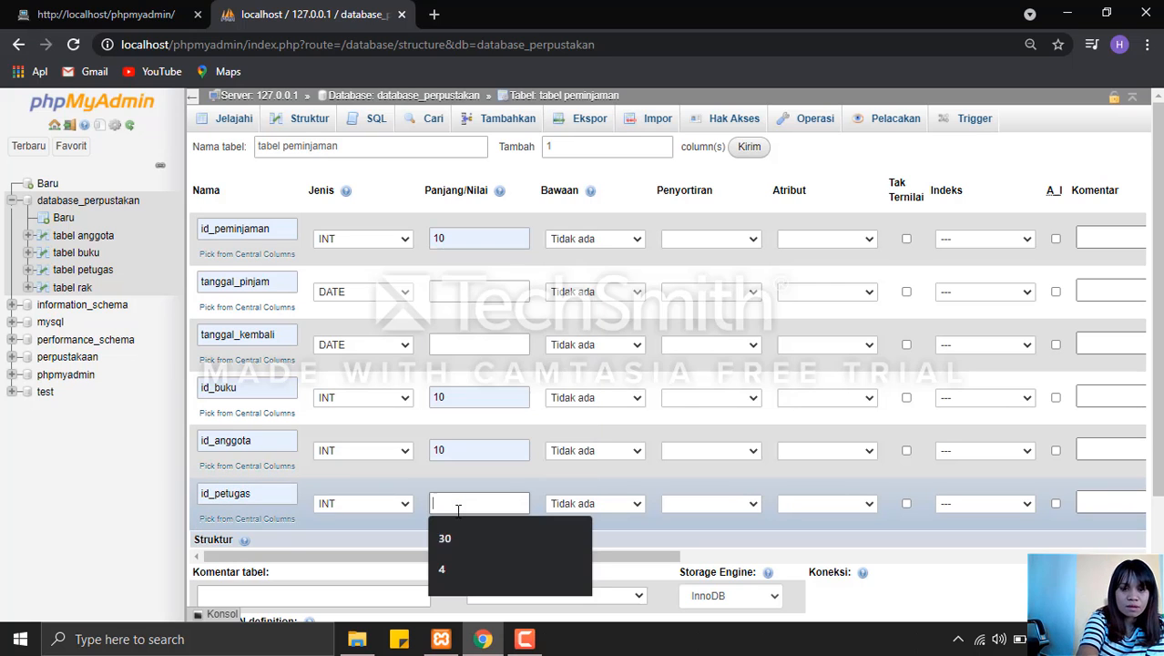
pyautogui.write('10')
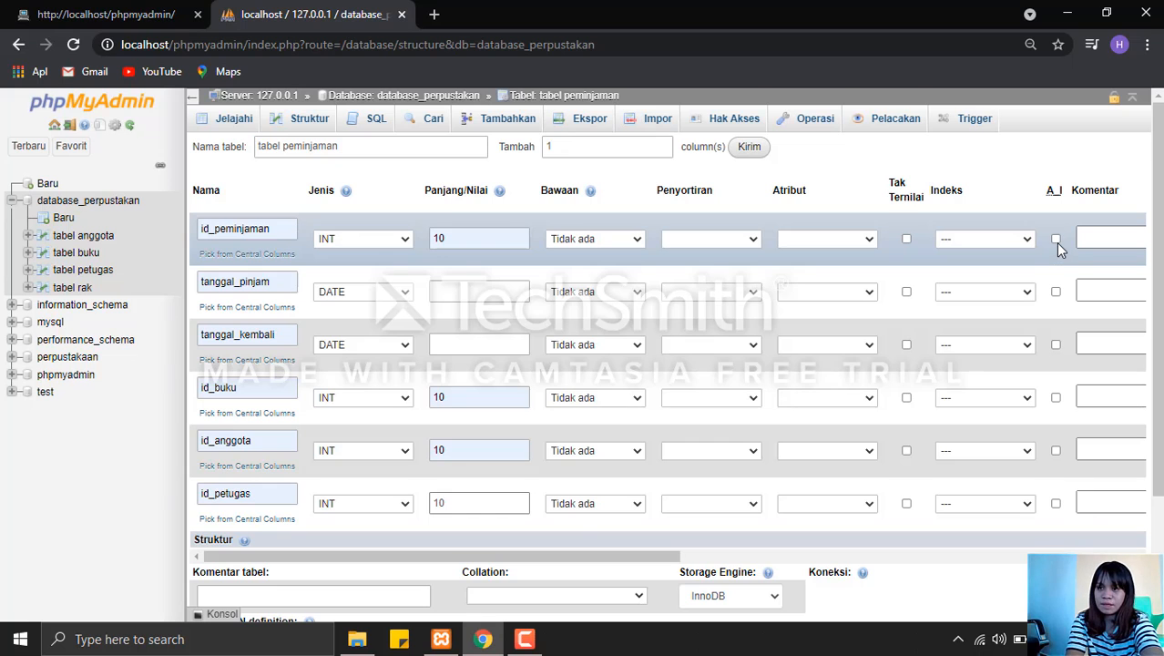
# Make id_peminjaman auto-increment and save tabel peminjaman.
pyautogui.click(1056, 240)
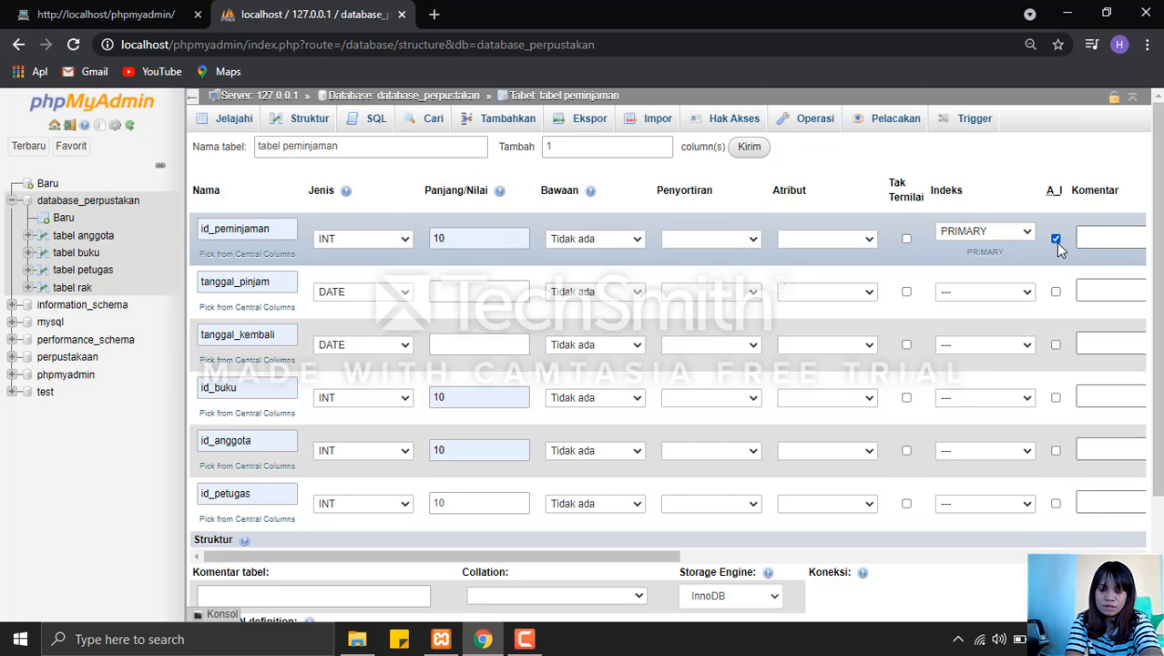
pyautogui.scroll(-2, 1161, 547)
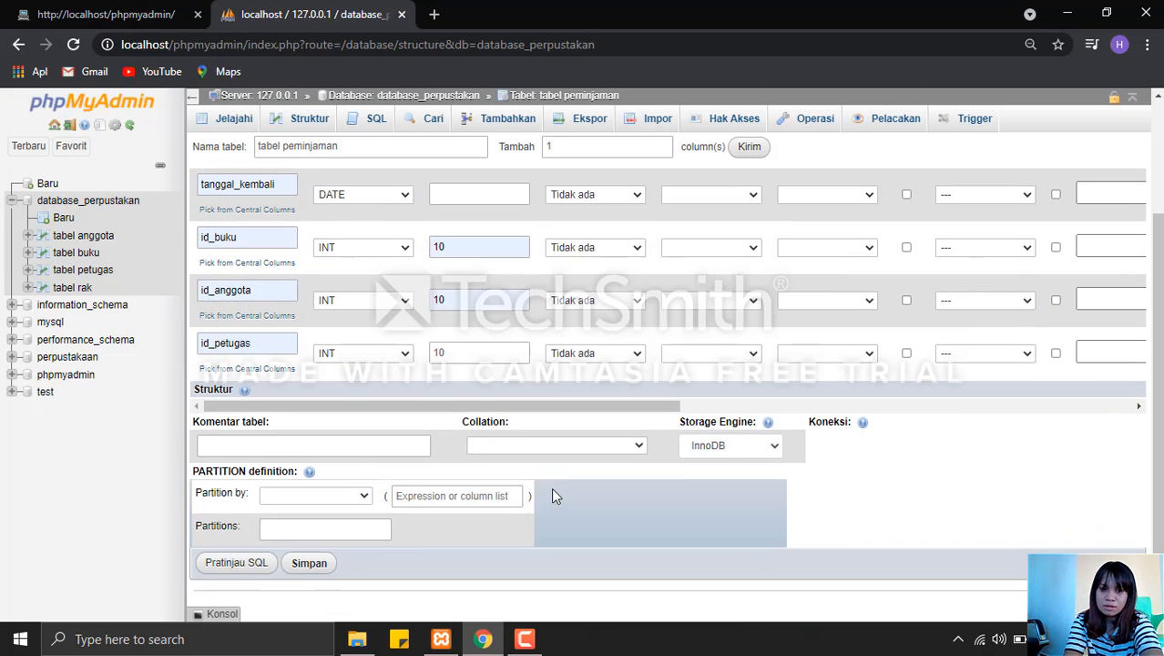
pyautogui.click(308, 562)
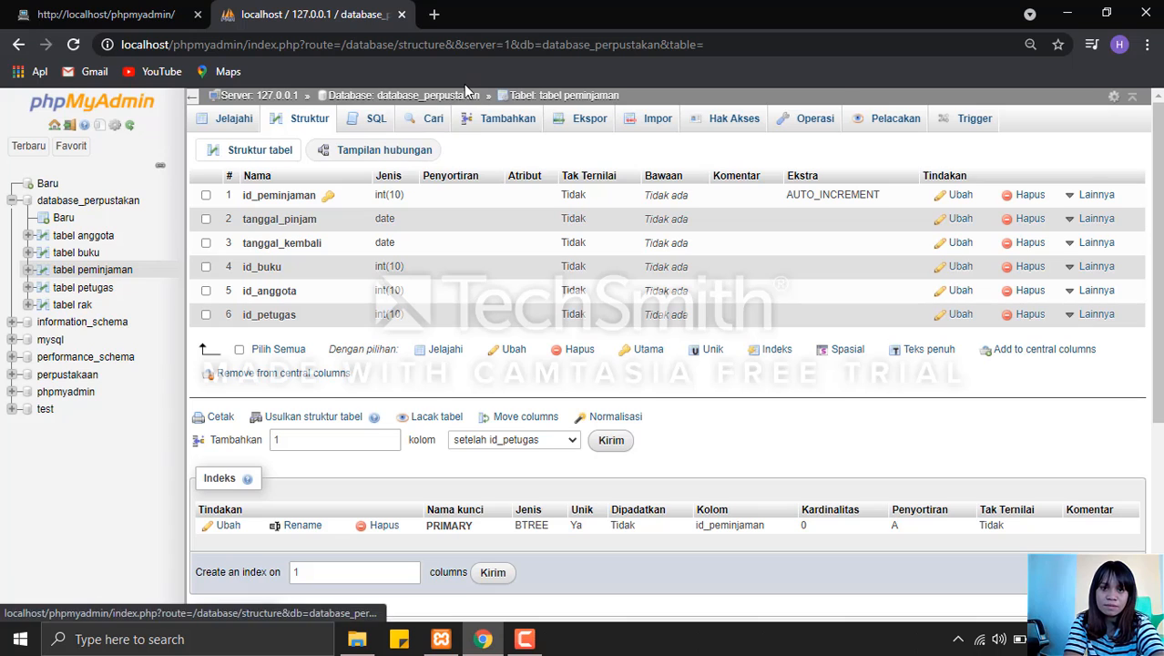
# Return to database_perpustakan and start a new table named tabel pengembalian with 6 columns.
pyautogui.click(467, 96)
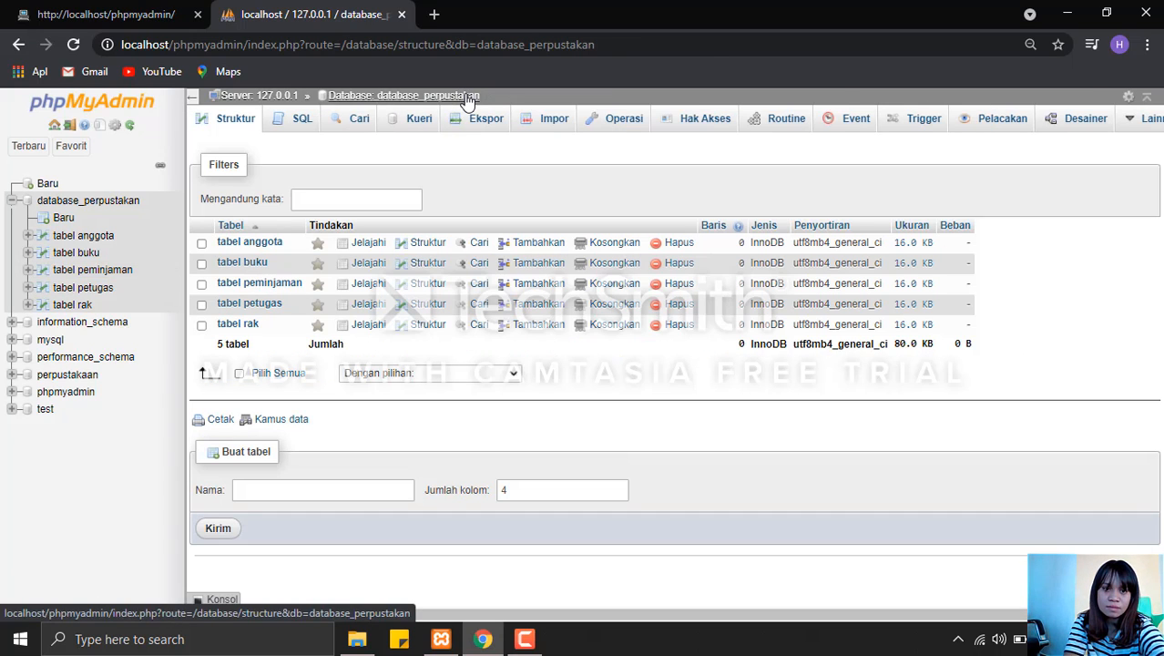
pyautogui.click(263, 489)
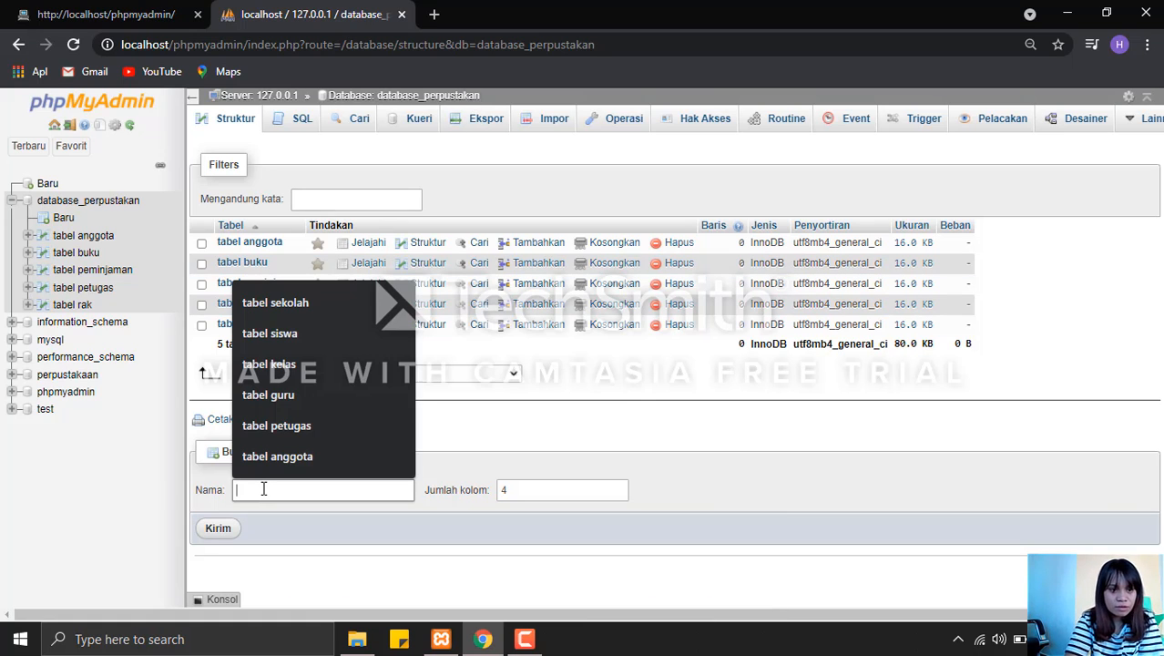
pyautogui.write('ta')
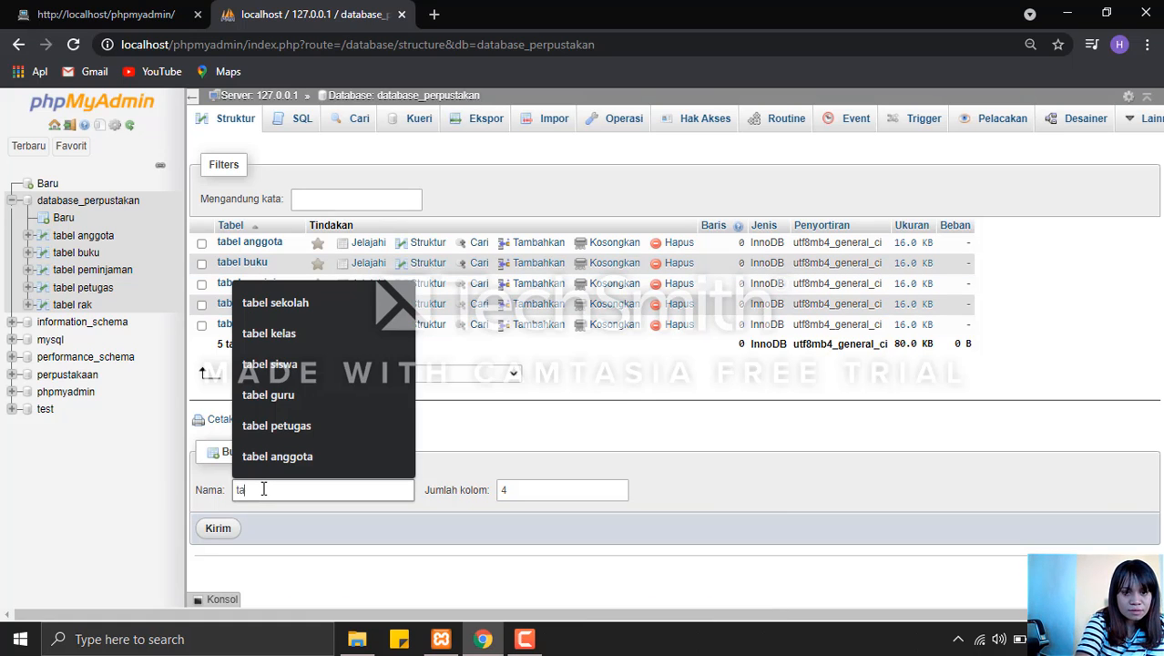
pyautogui.write('bel ')
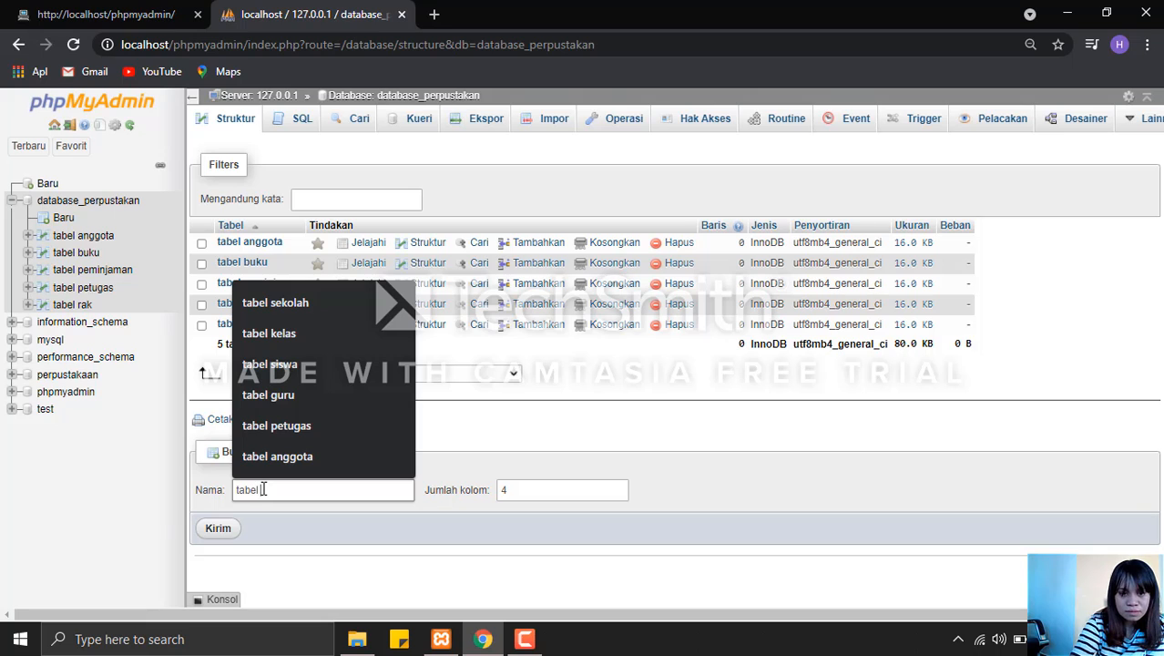
pyautogui.write('pengembalian')
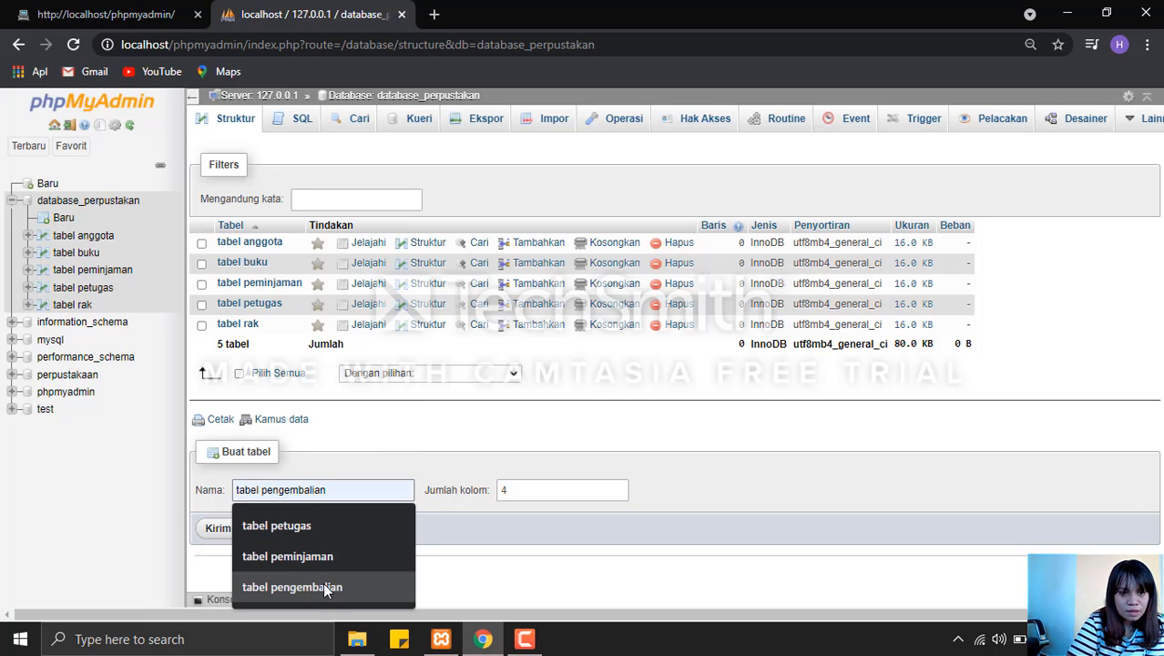
pyautogui.click(322, 581)
pyautogui.click(618, 486)
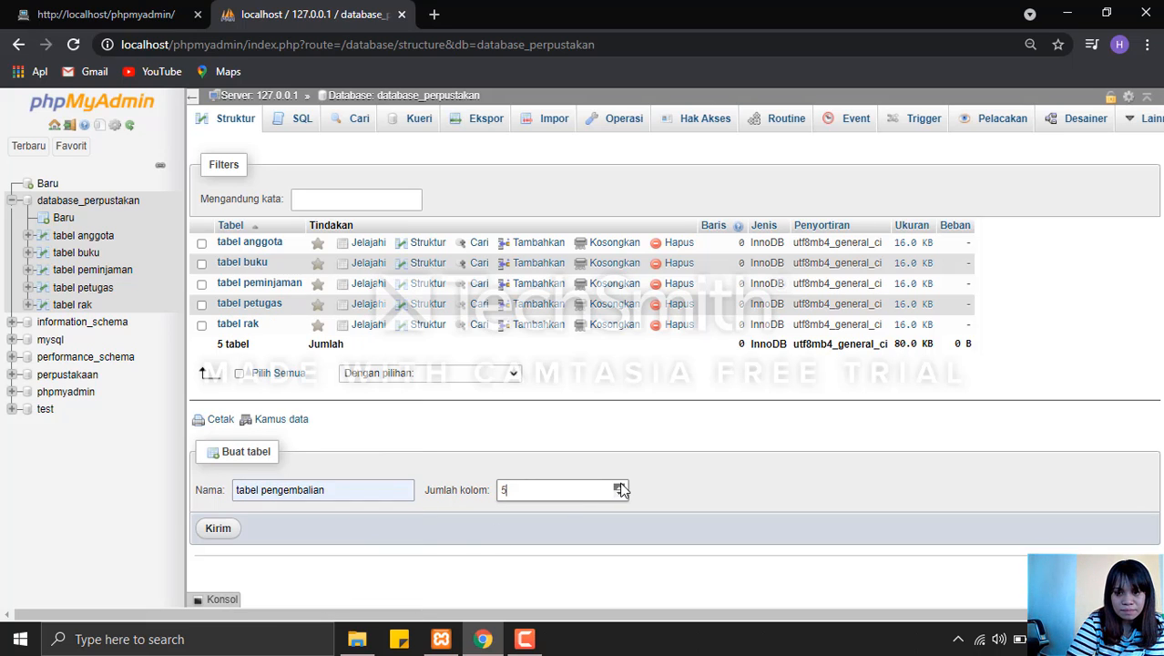
pyautogui.click(218, 530)
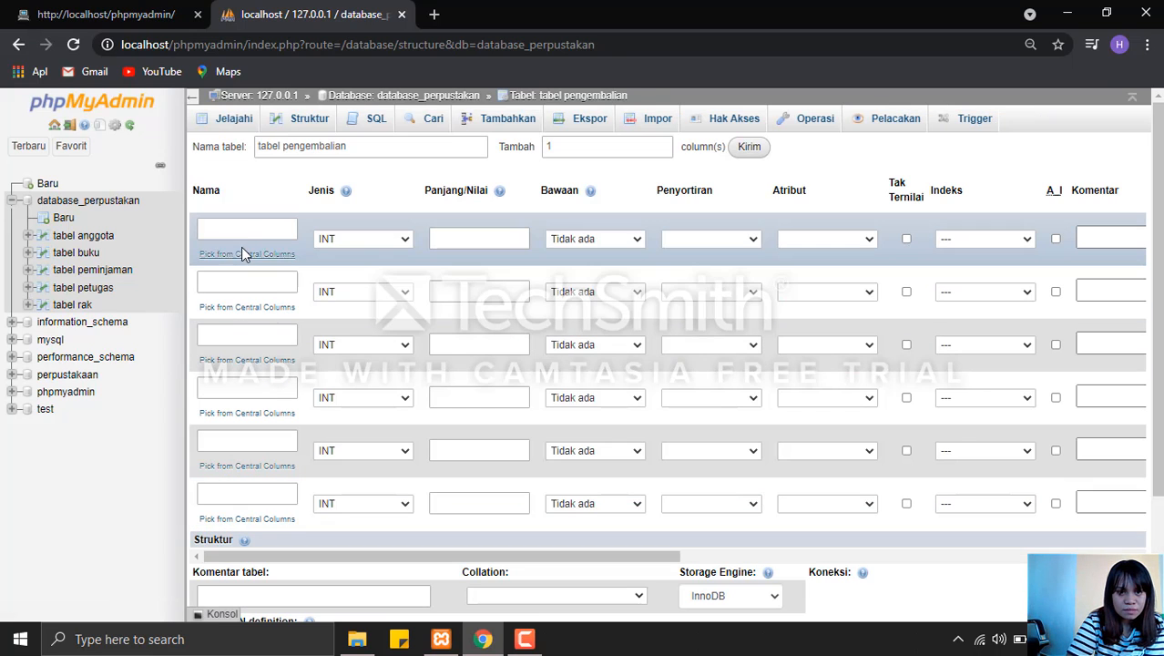
# Define the first column of tabel pengembalian as id_pengembalian with length 10, keeping type INT.
pyautogui.click(243, 233)
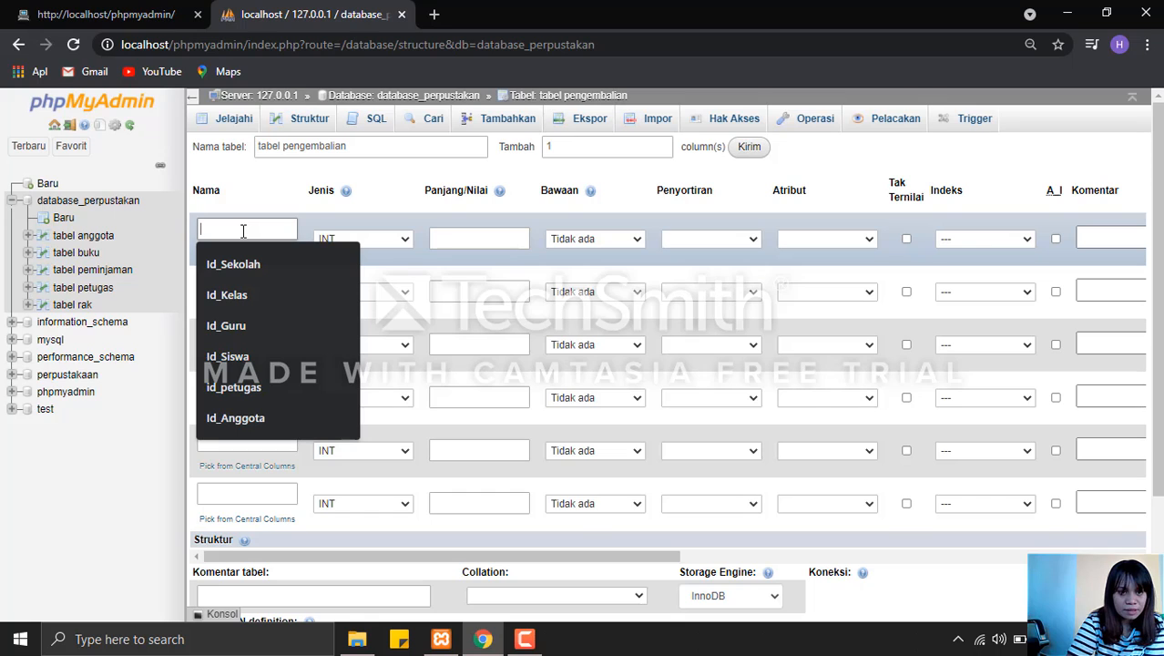
pyautogui.write('I')
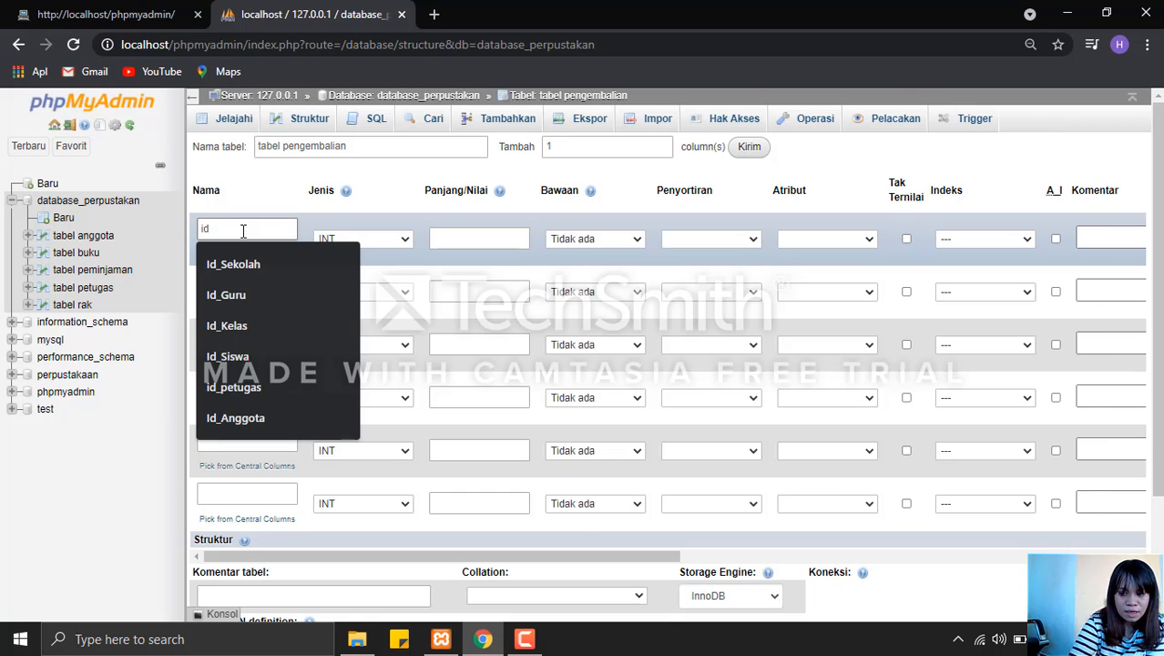
pyautogui.write('d_pengembalian')
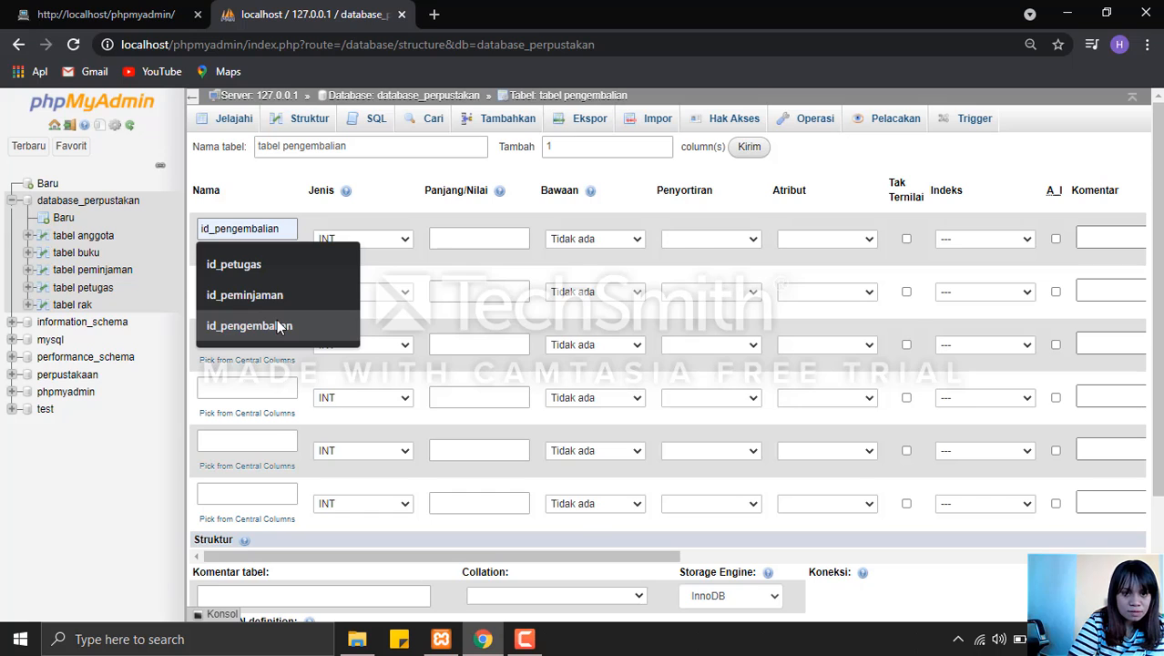
pyautogui.click(278, 325)
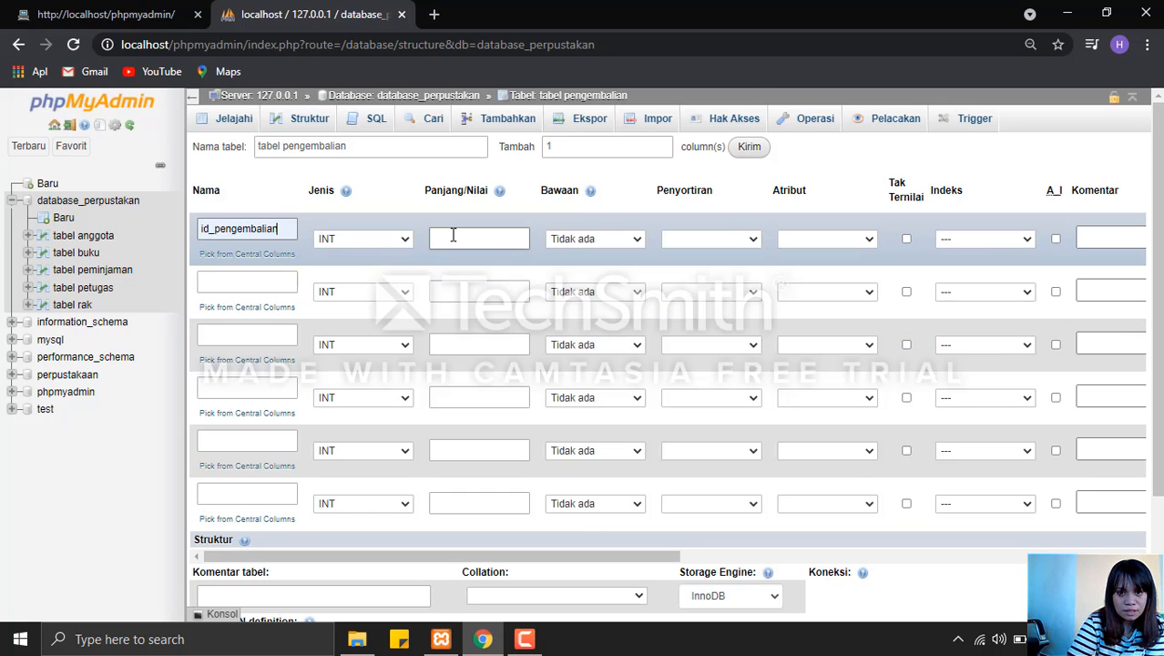
pyautogui.click(452, 238)
pyautogui.write('10')
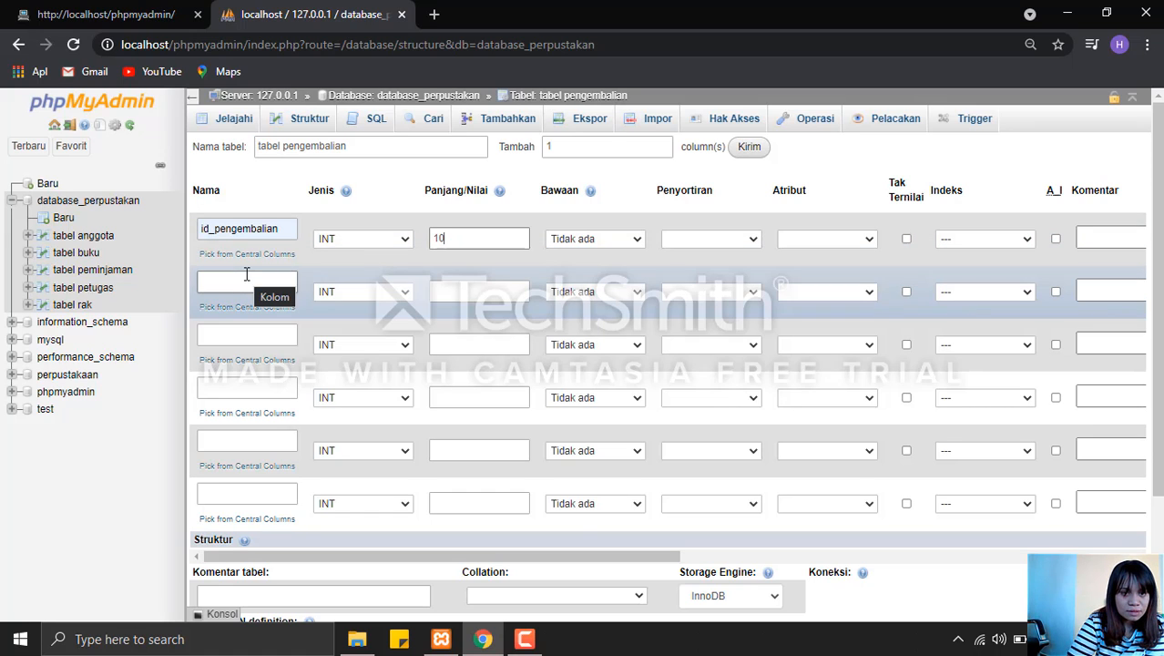
# Define the second column of tabel pengembalian as taggal_pengembalian with type DATE.
pyautogui.click(247, 277)
pyautogui.write('taggal_pengembalia')
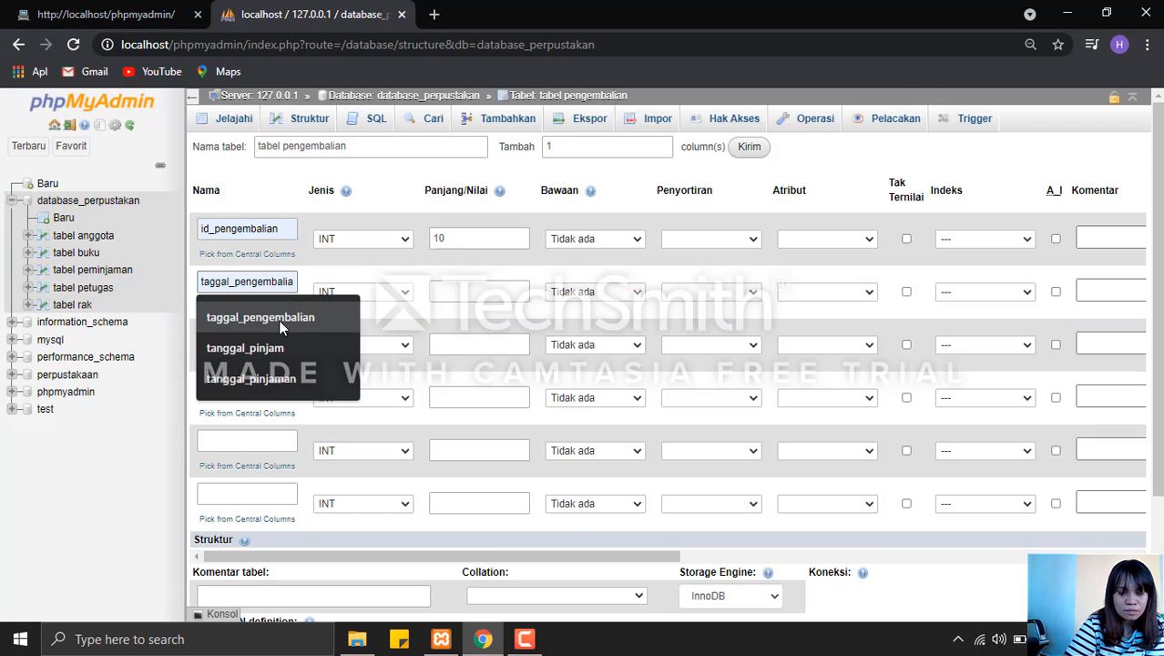
pyautogui.click(279, 318)
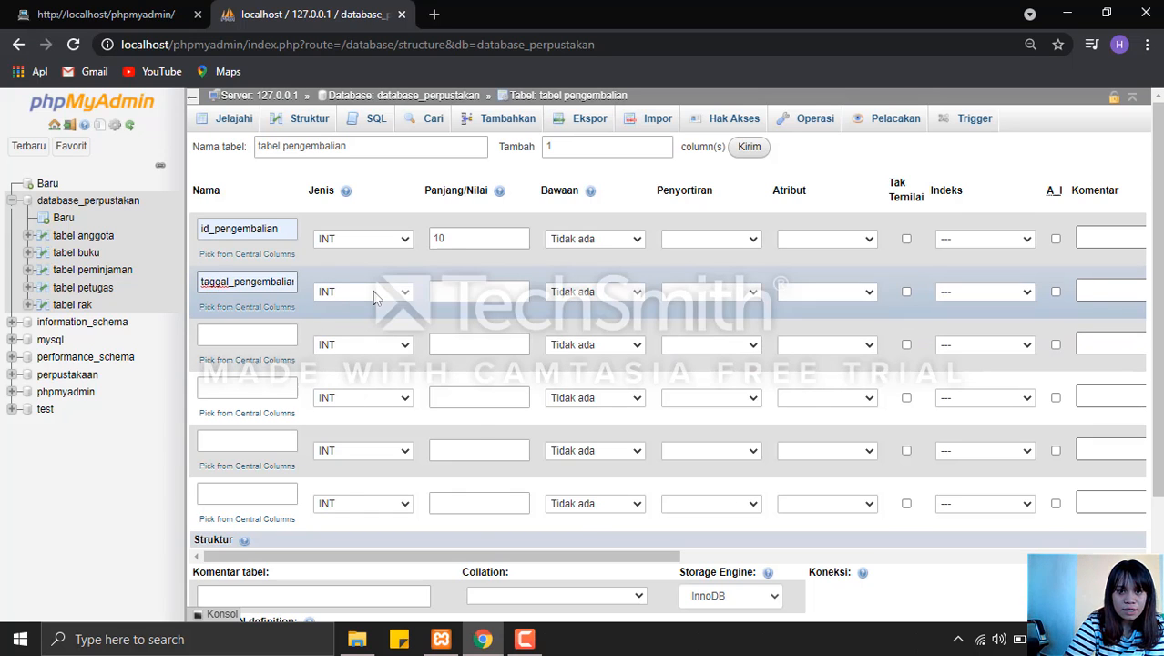
pyautogui.click(373, 293)
pyautogui.click(385, 347)
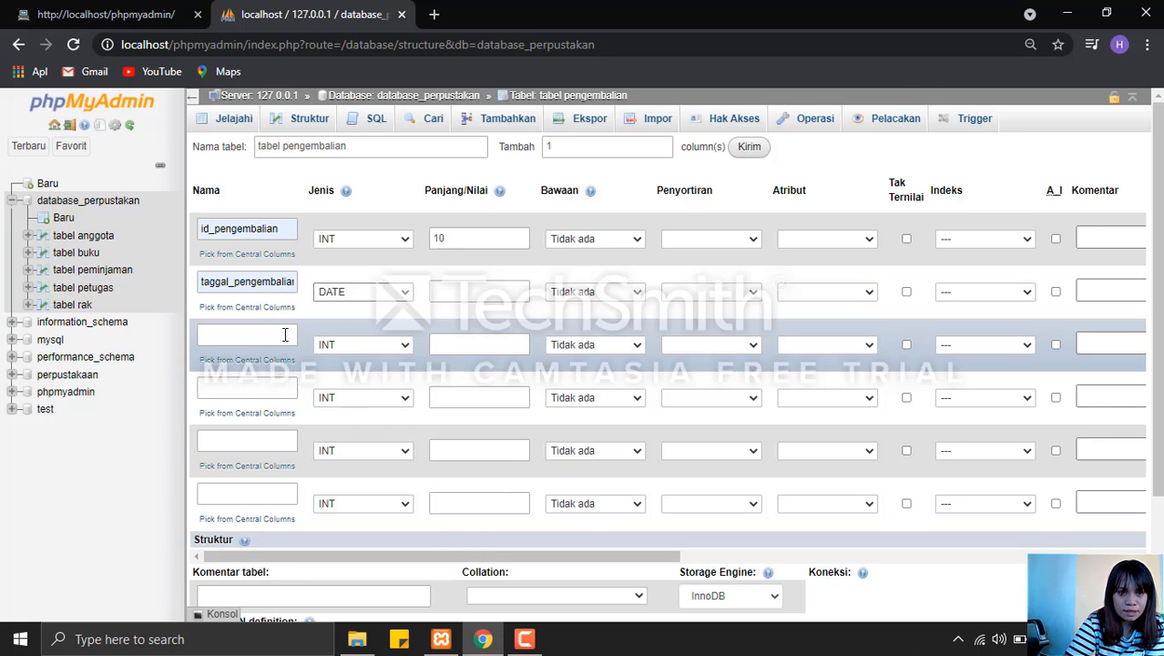
# Define the third column of tabel pengembalian as denda with length 10, keeping type INT.
pyautogui.click(274, 335)
pyautogui.write('denda')
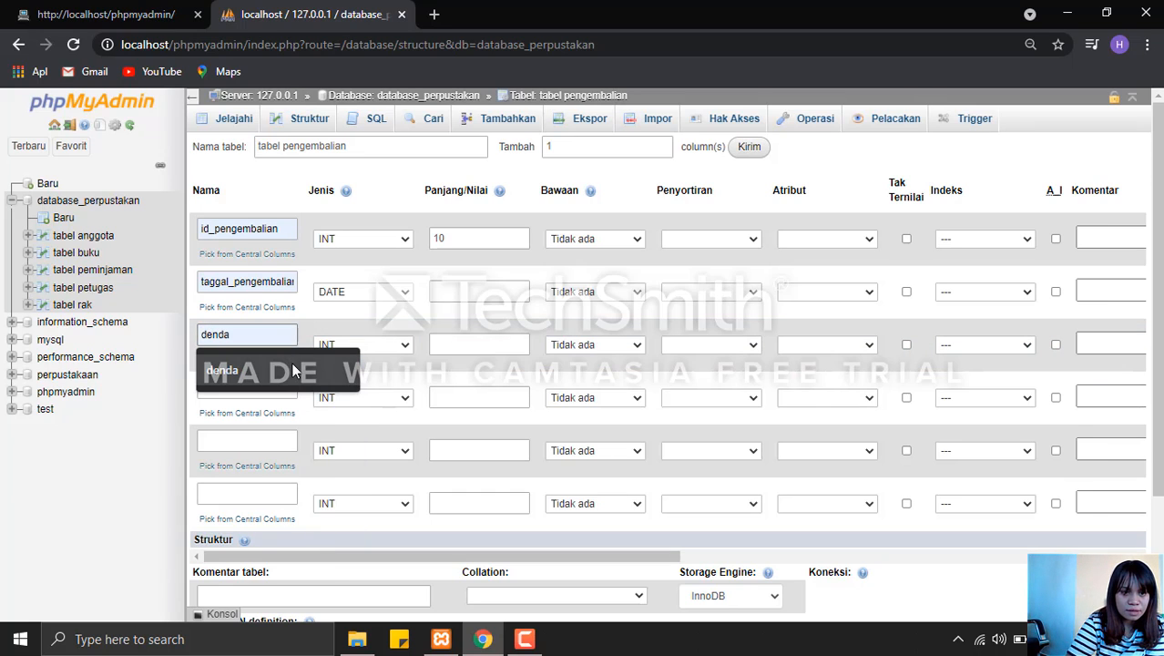
pyautogui.click(292, 370)
pyautogui.click(450, 339)
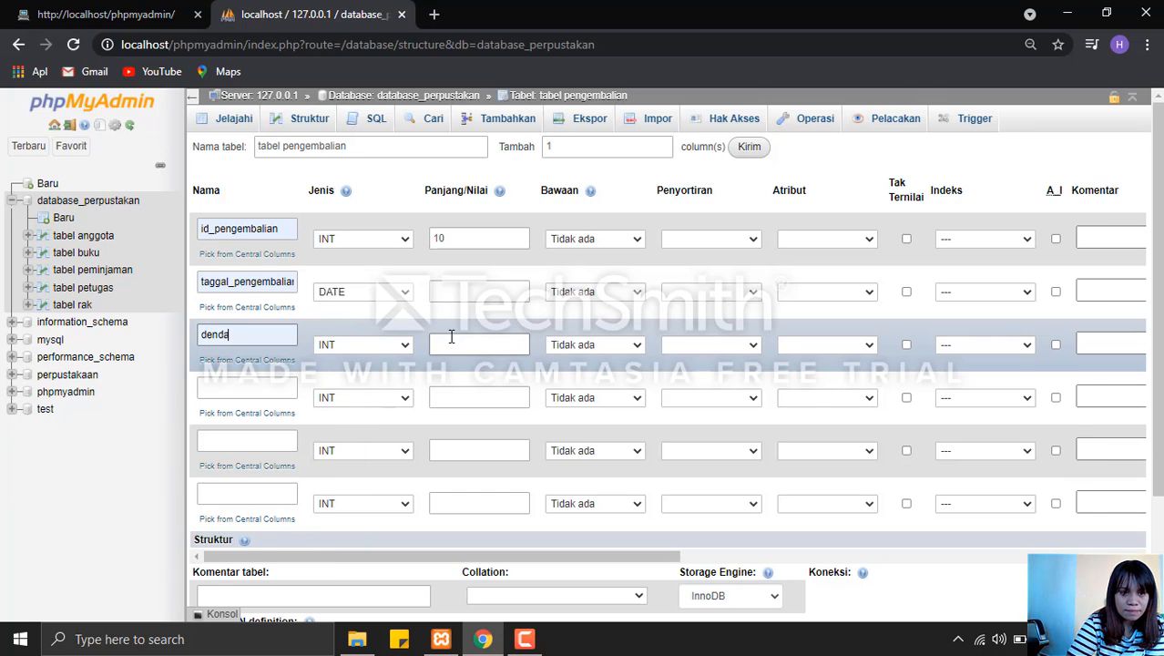
pyautogui.click(471, 341)
pyautogui.write('1')
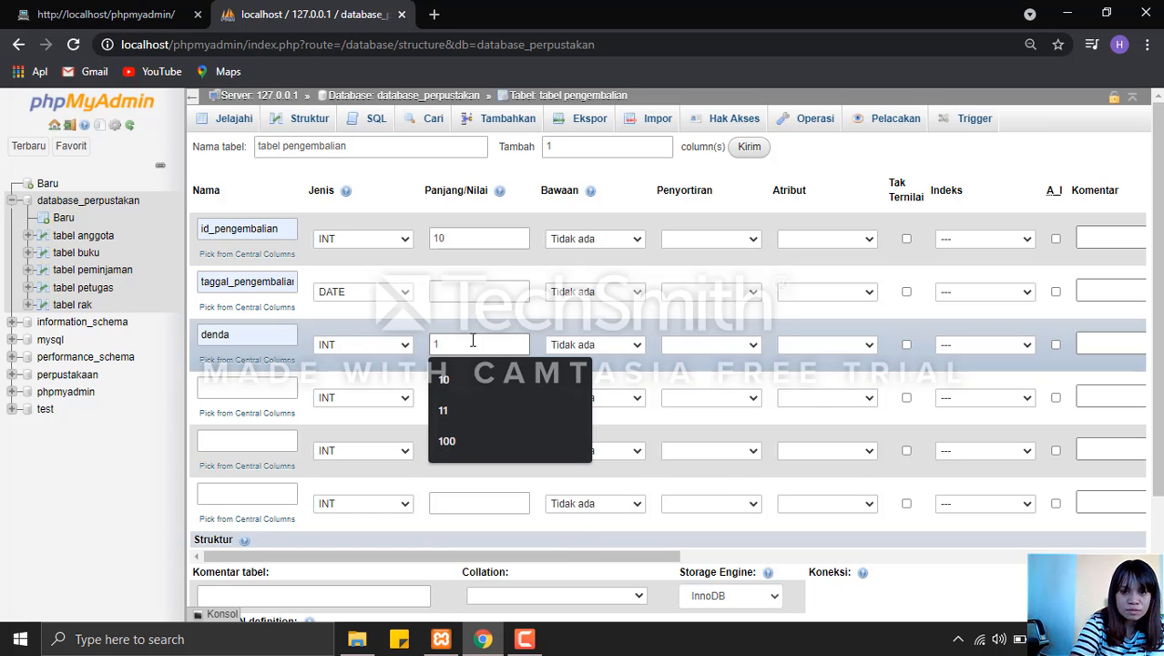
pyautogui.write('0')
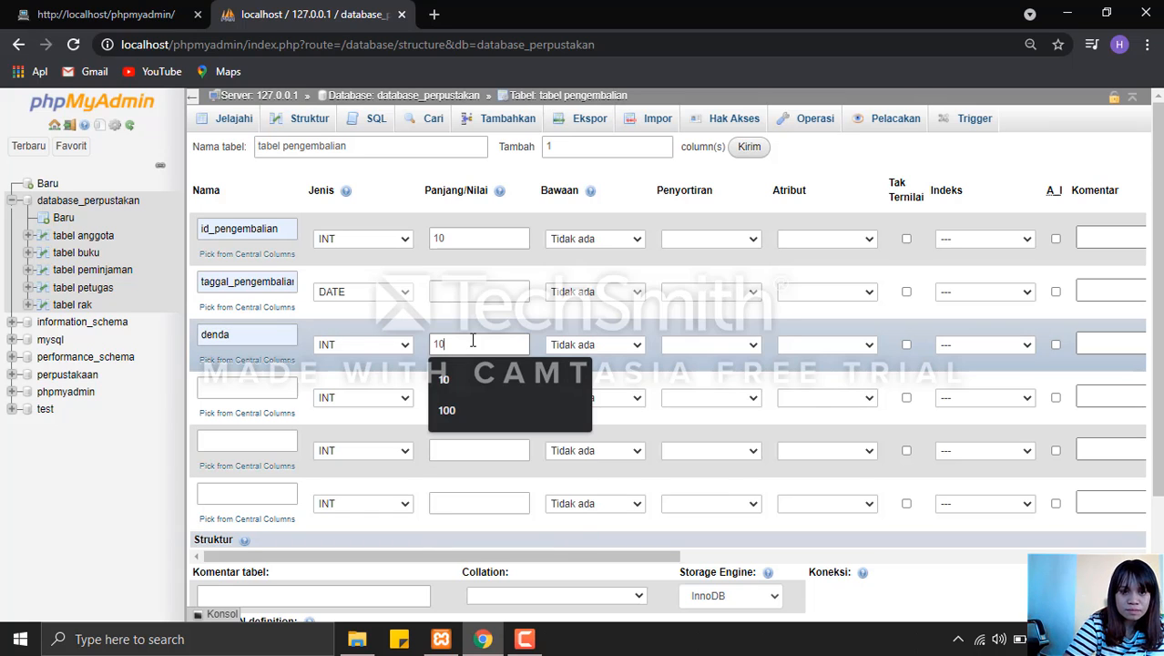
# Define the fourth column of tabel pengembalian as id_buku with length 10, keeping type INT.
pyautogui.click(263, 392)
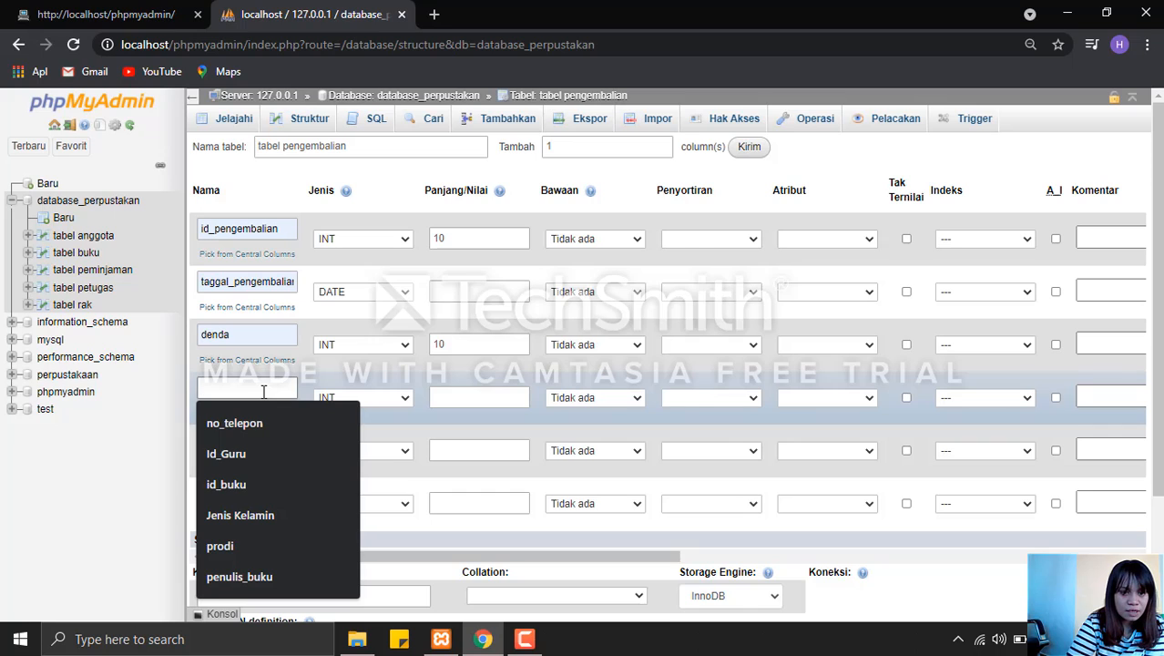
pyautogui.click(262, 482)
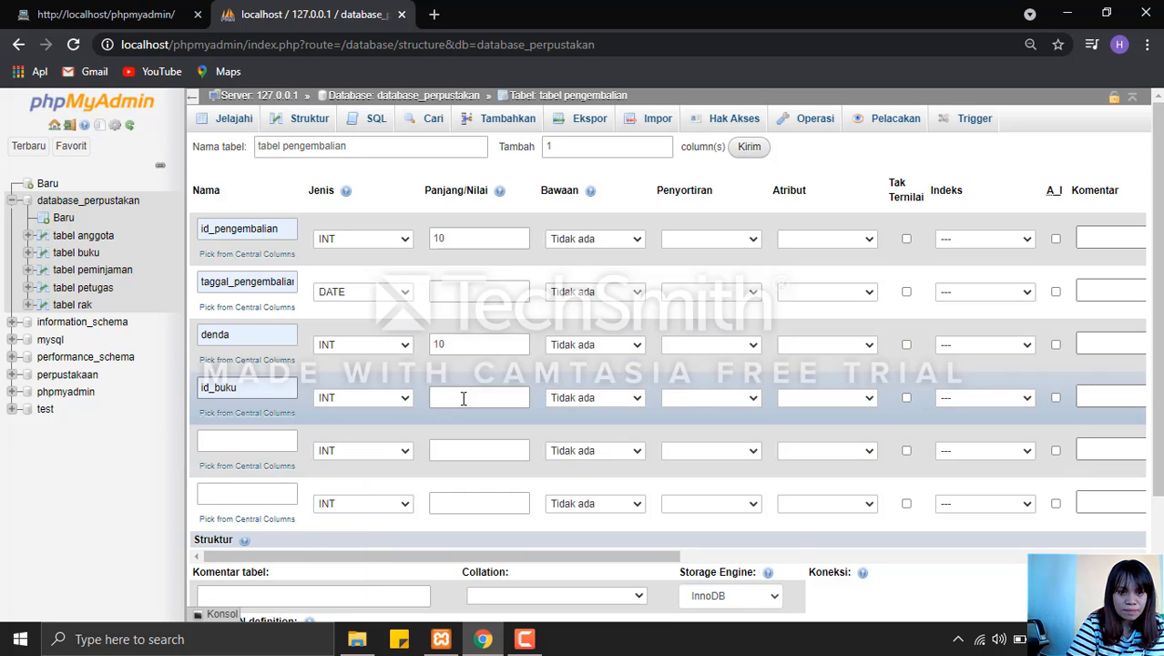
pyautogui.click(461, 399)
pyautogui.click(467, 460)
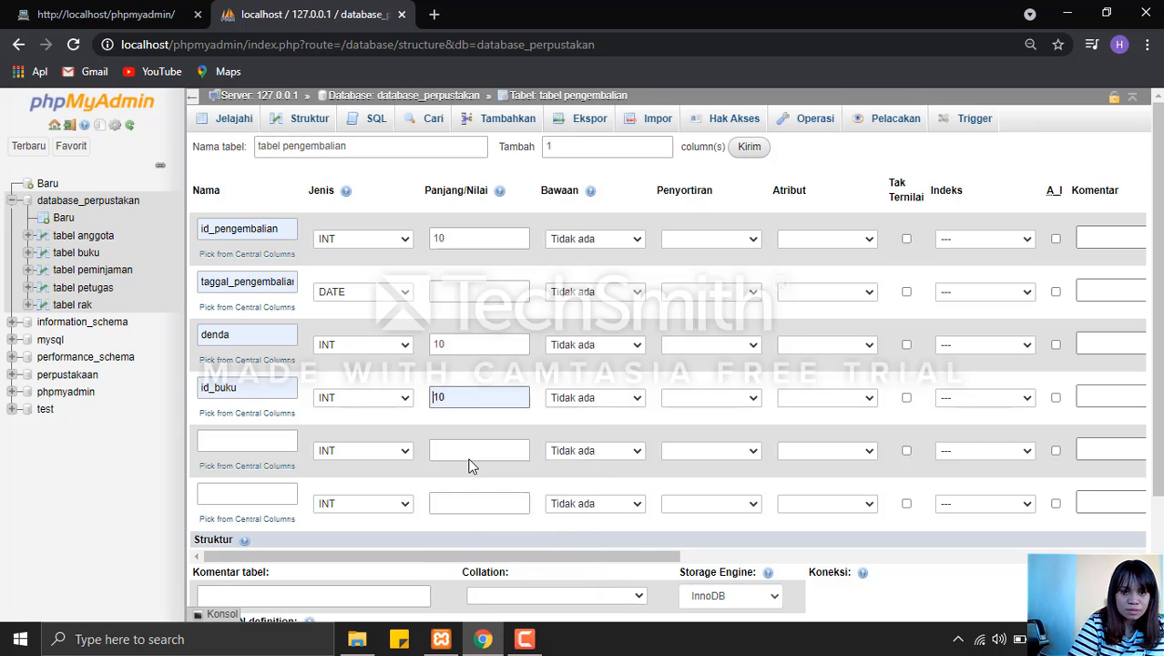
# Define the fifth column of tabel pengembalian as id_anggota with length 10, keeping type INT.
pyautogui.click(240, 440)
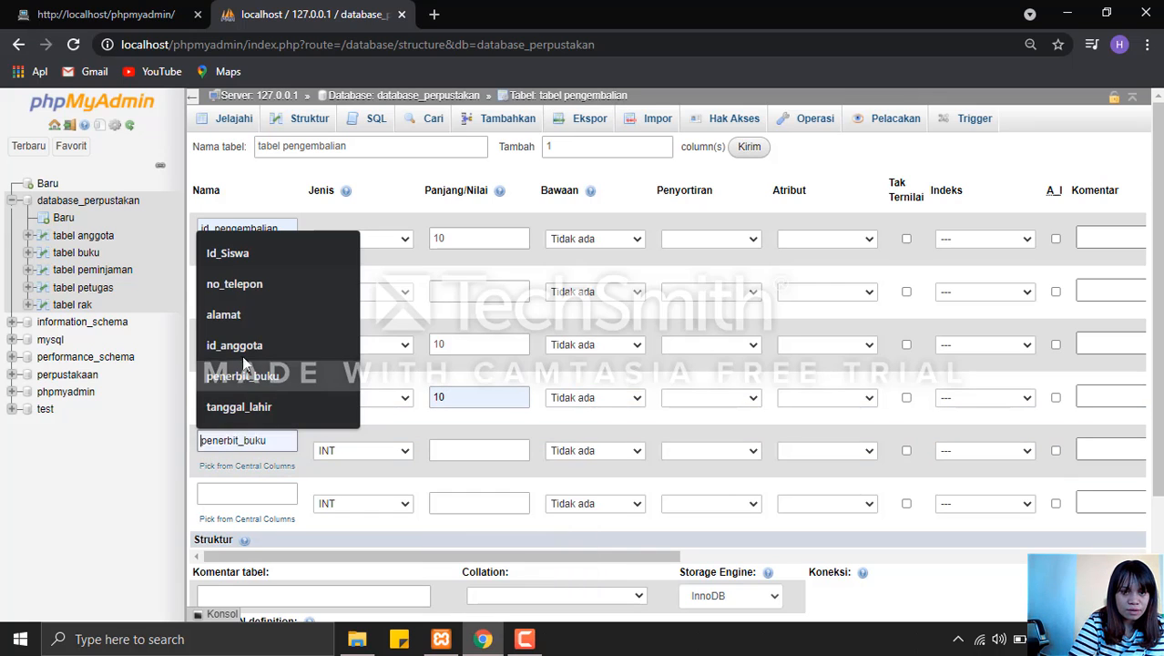
pyautogui.click(247, 346)
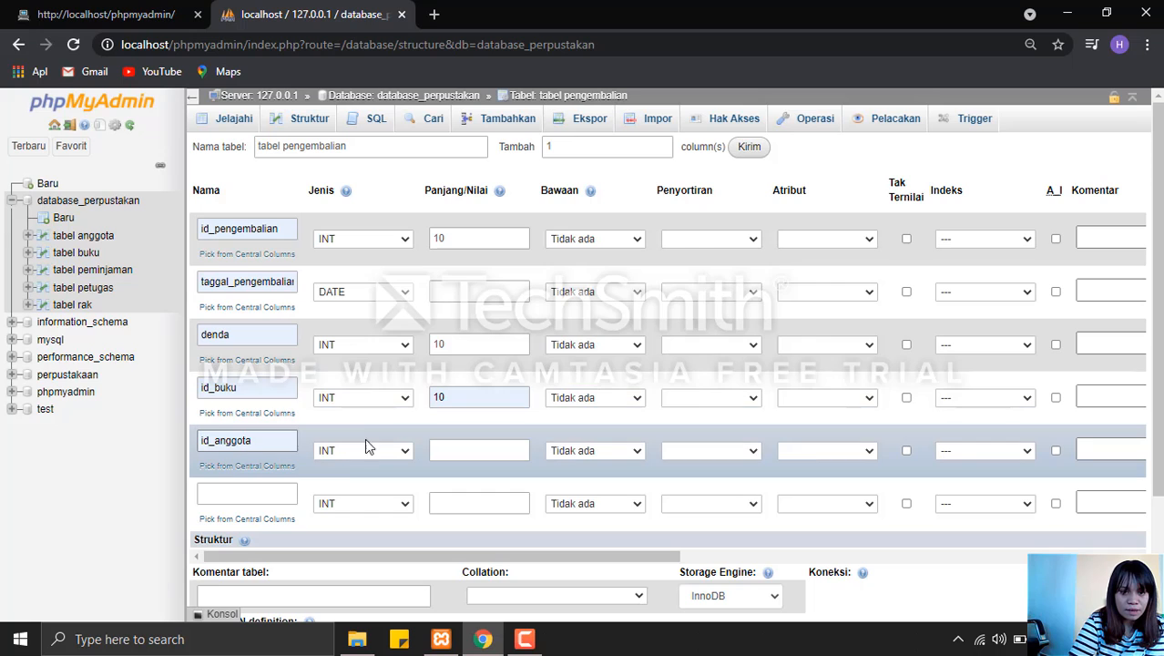
pyautogui.click(473, 446)
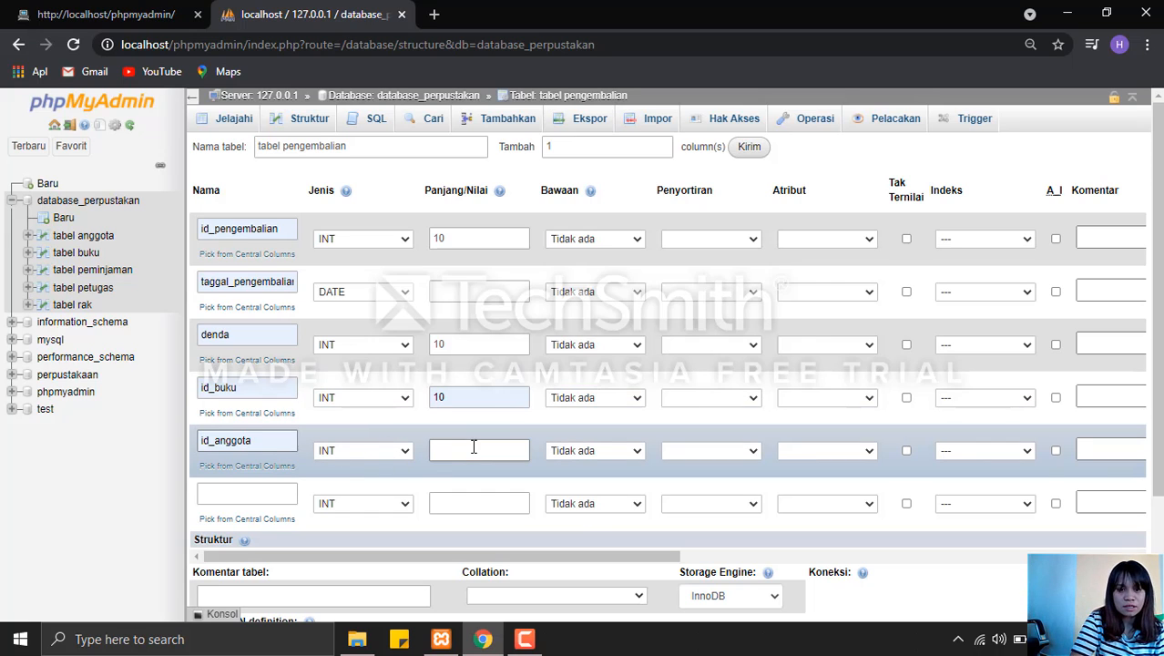
pyautogui.click(474, 446)
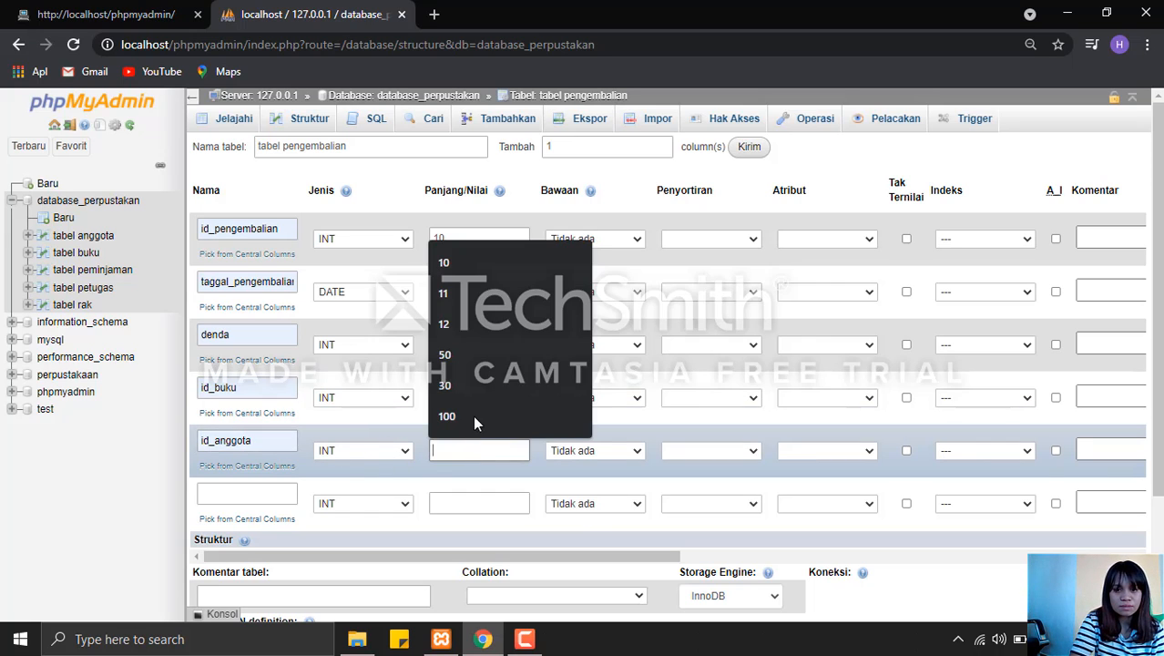
pyautogui.click(451, 271)
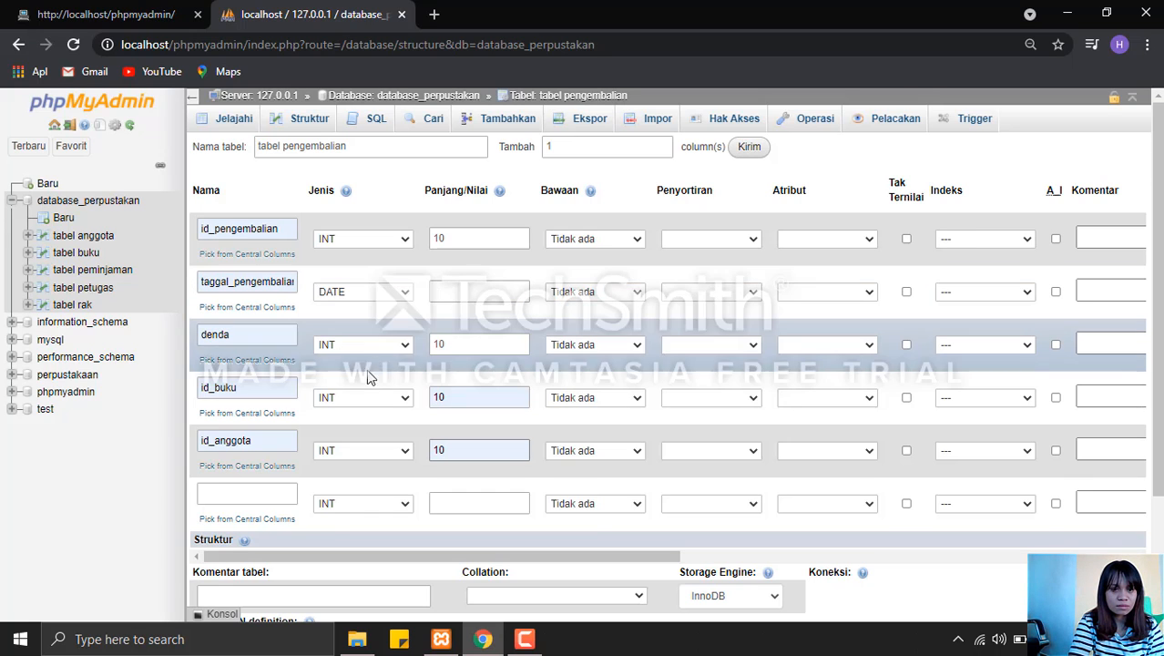
# Define the sixth column of tabel pengembalian as id_petugas with length 10, keeping type INT.
pyautogui.click(254, 494)
pyautogui.click(255, 494)
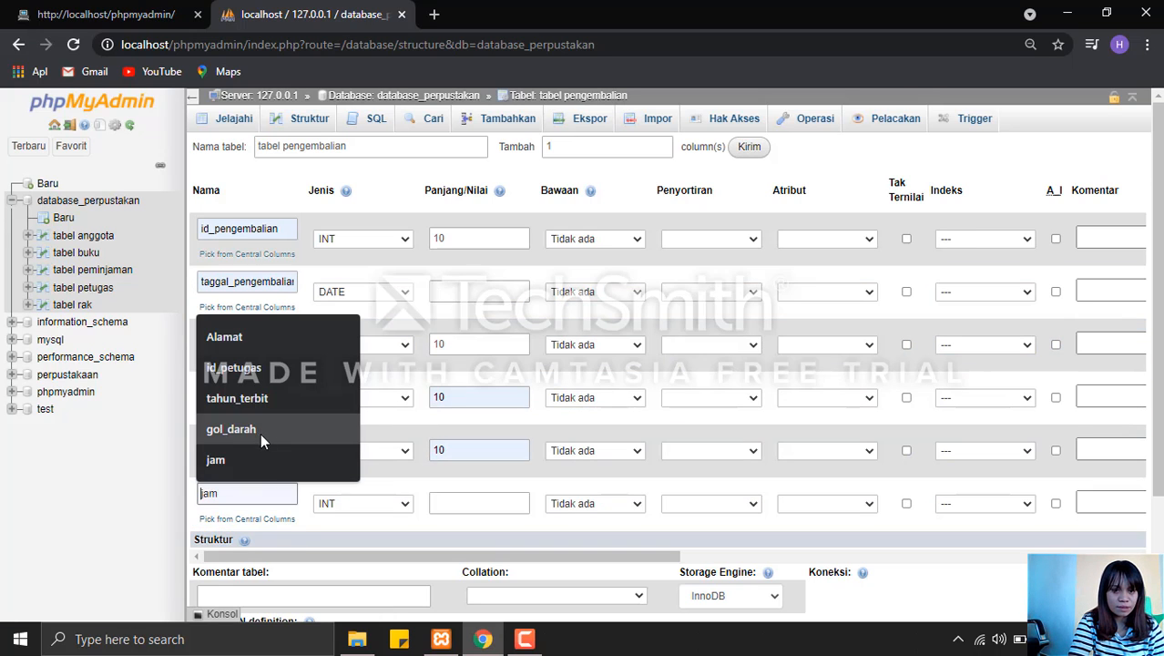
pyautogui.click(259, 376)
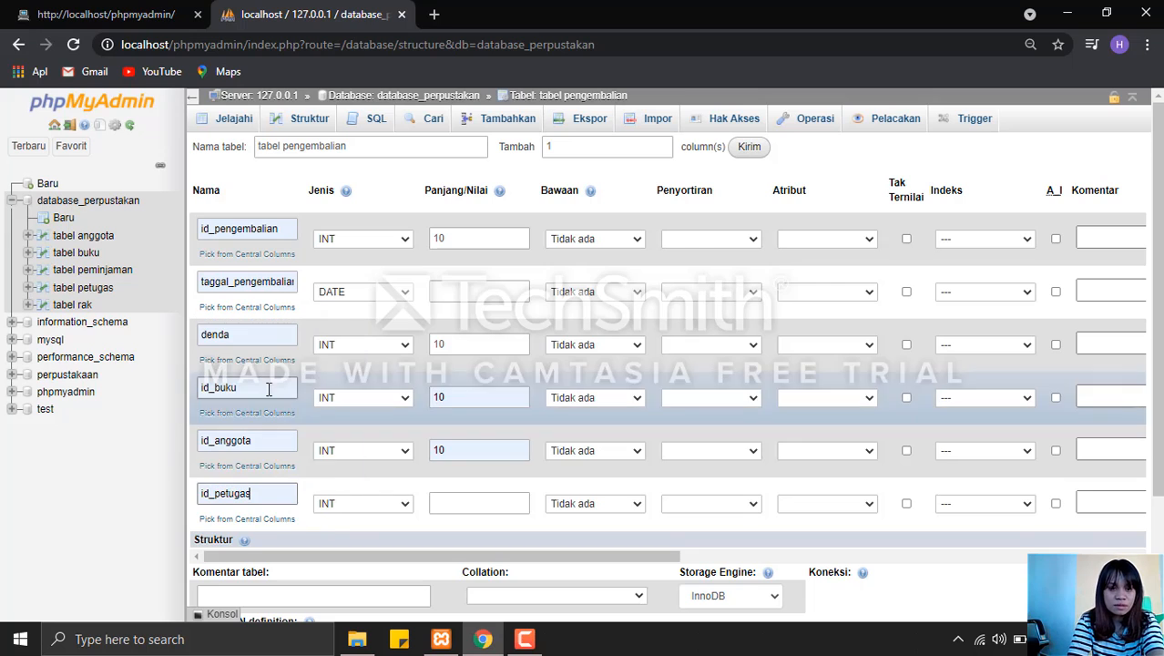
pyautogui.click(468, 504)
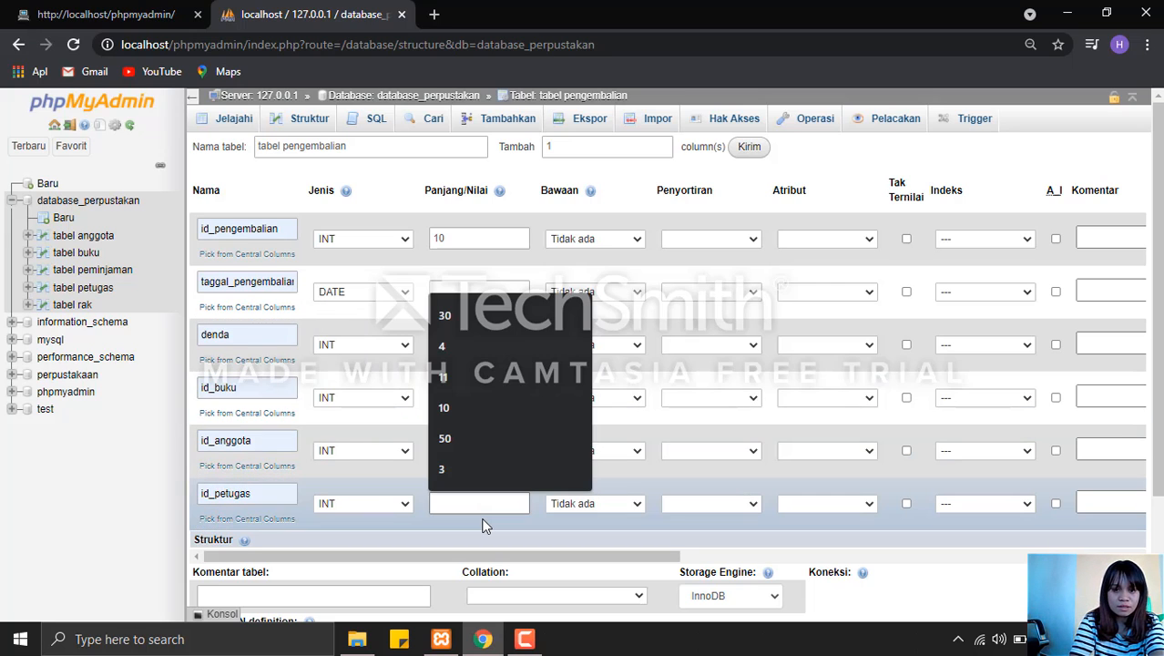
pyautogui.write('10')
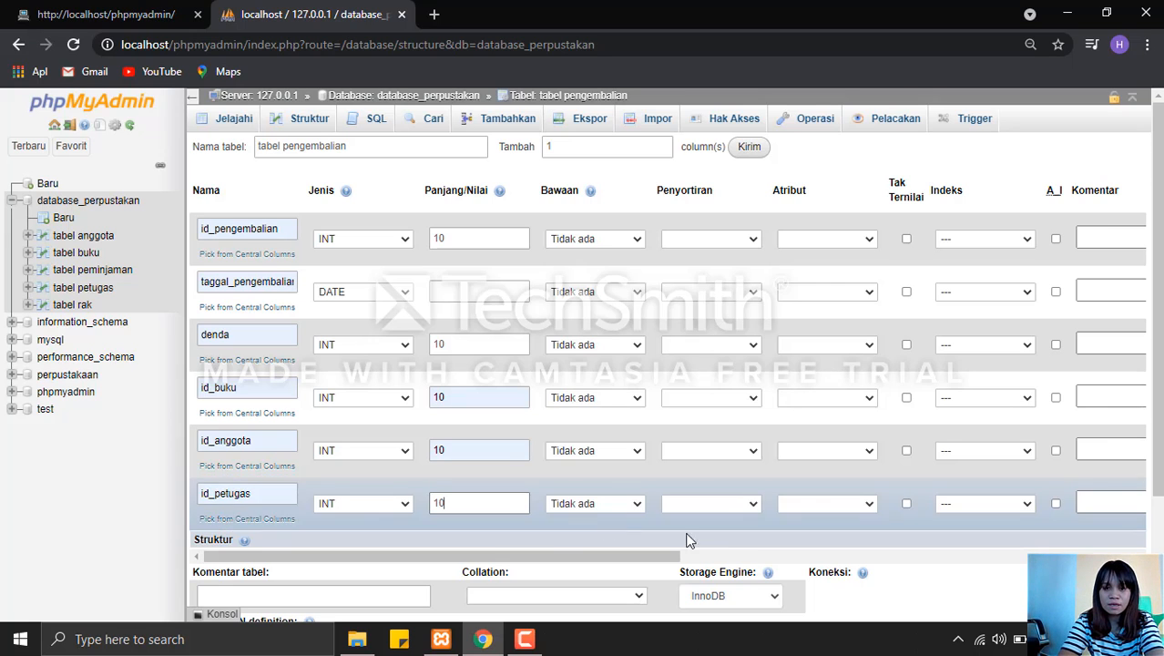
# Make id_pengembalian auto-increment and save tabel pengembalian.
pyautogui.click(1055, 239)
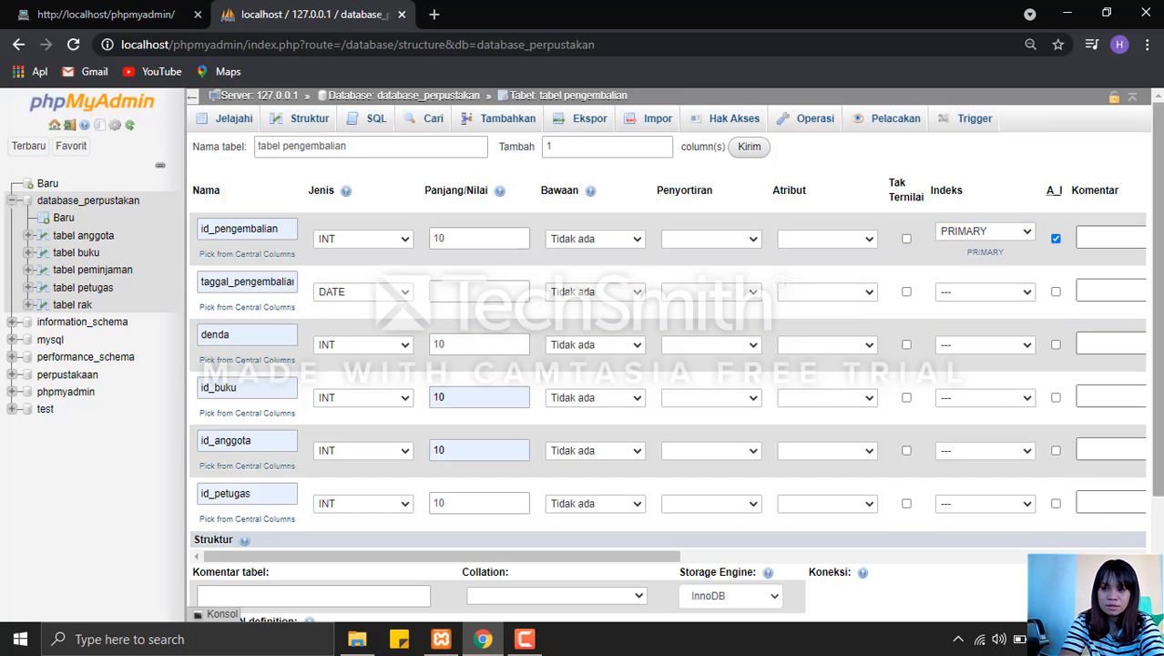
pyautogui.scroll(-3, 407, 556)
pyautogui.click(308, 563)
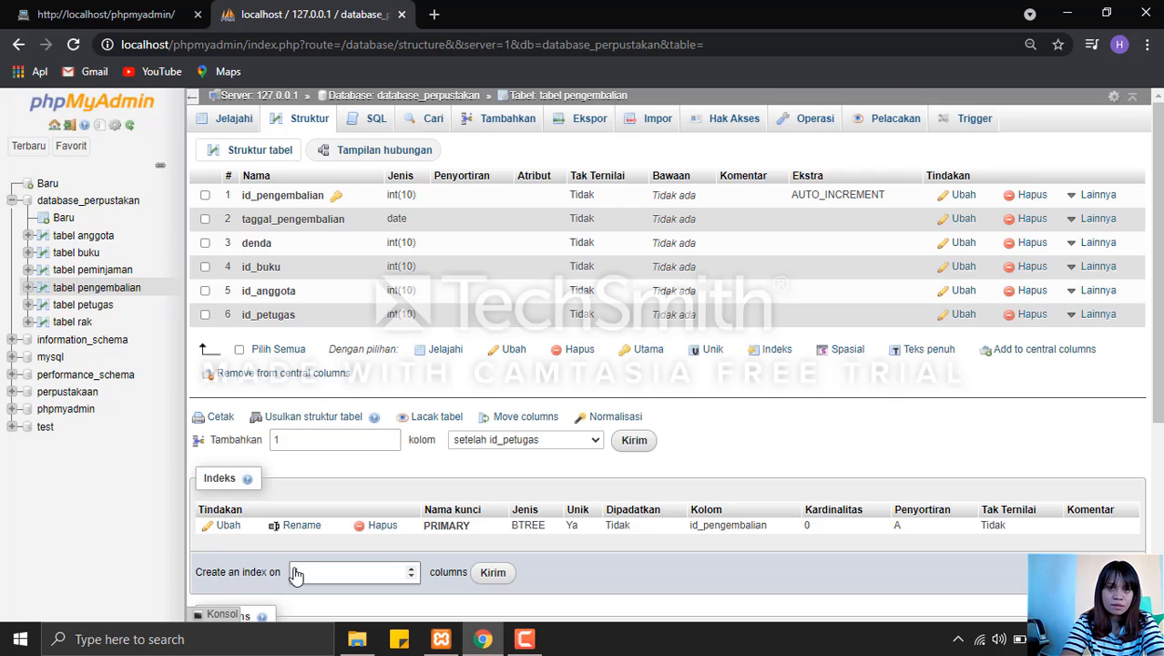
# Open the structure of tabel pengembalian from database_perpustakan and add an index on its id_anggota column.
pyautogui.click(371, 97)
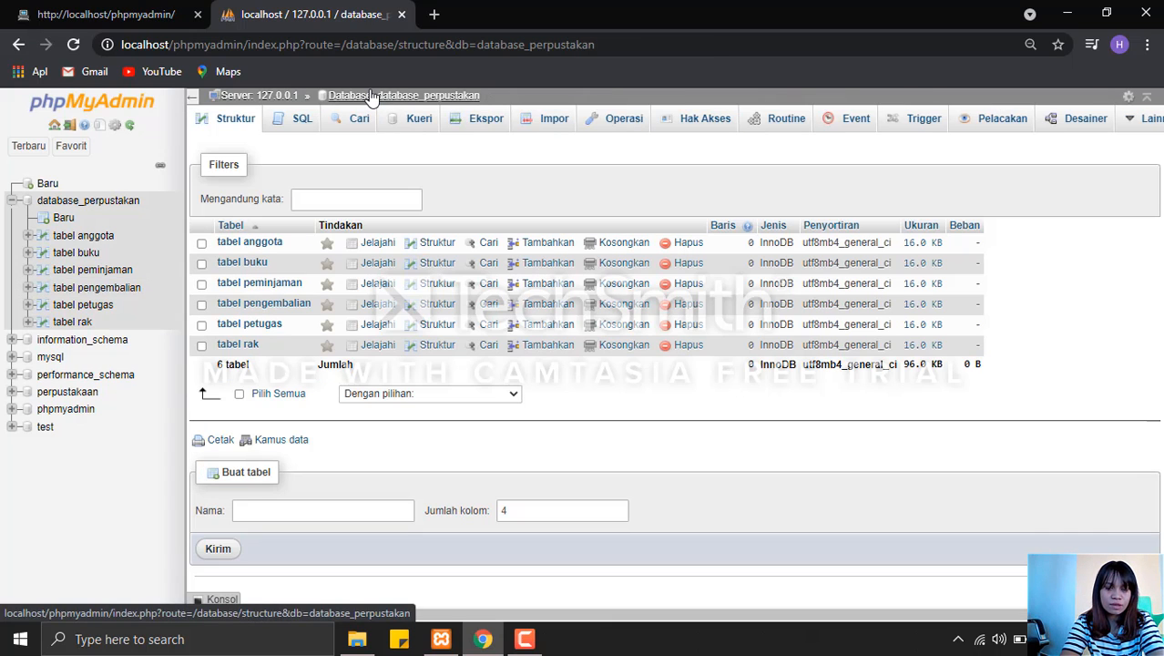
pyautogui.click(116, 290)
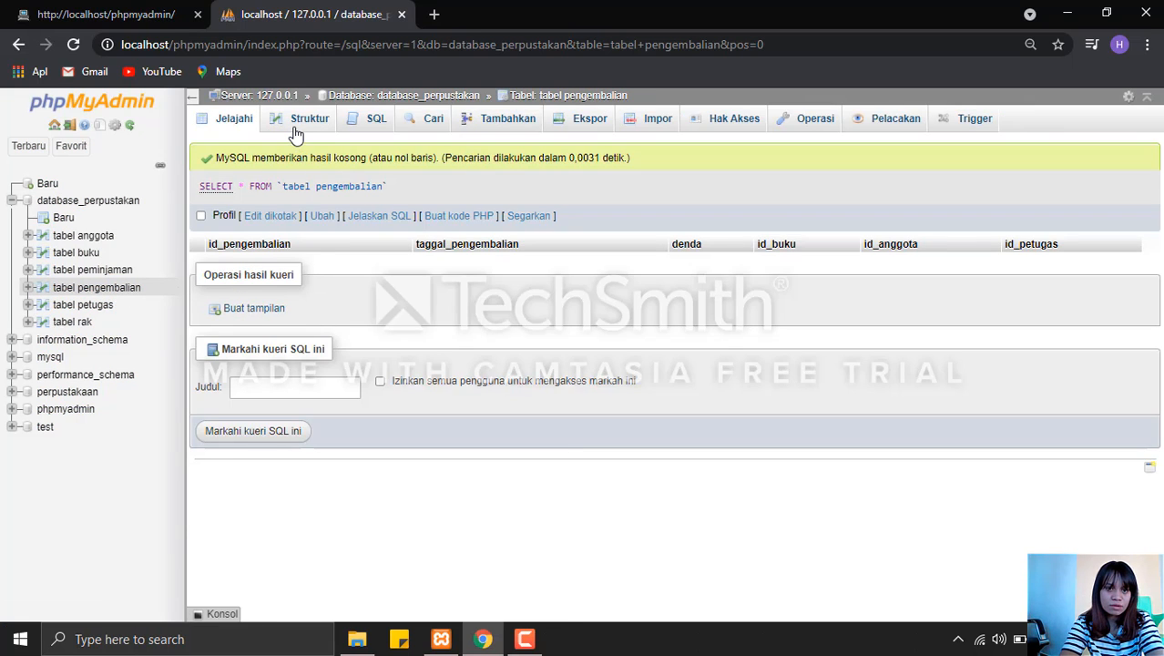
pyautogui.click(295, 132)
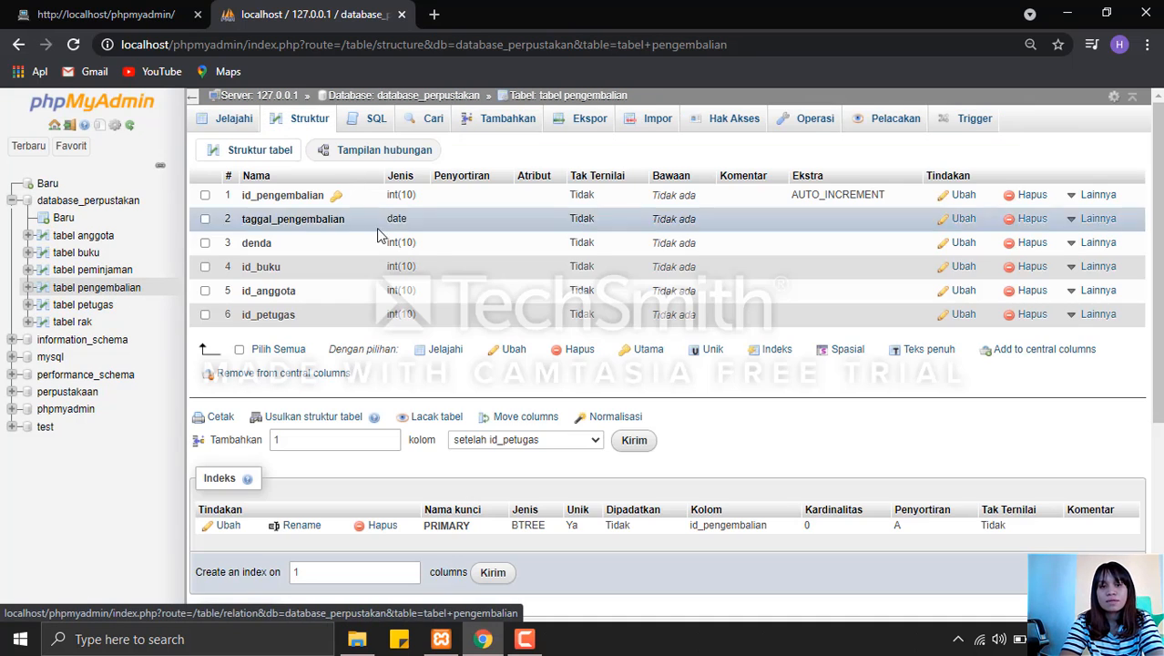
pyautogui.moveTo(1093, 301)
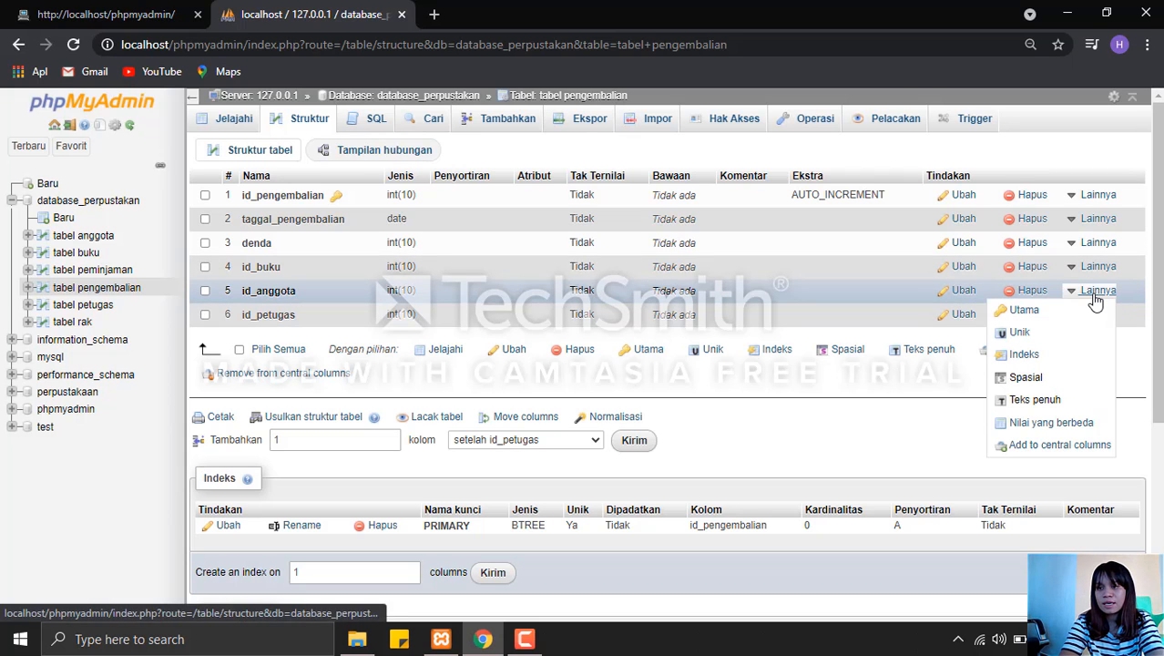
pyautogui.click(1061, 357)
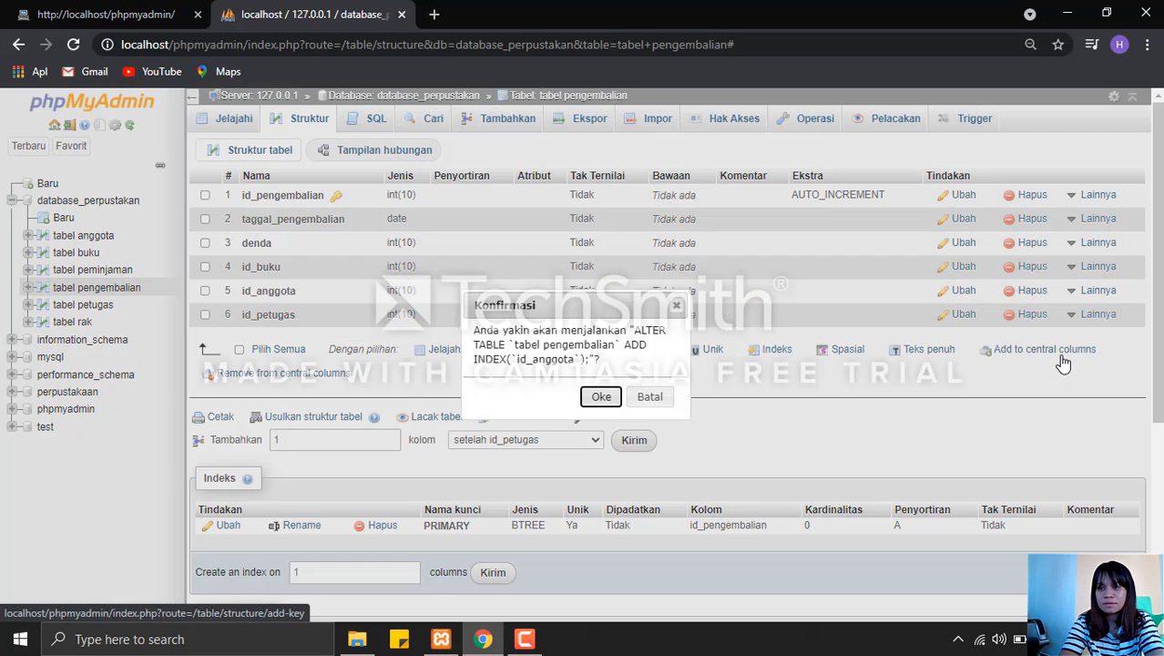
pyautogui.click(600, 397)
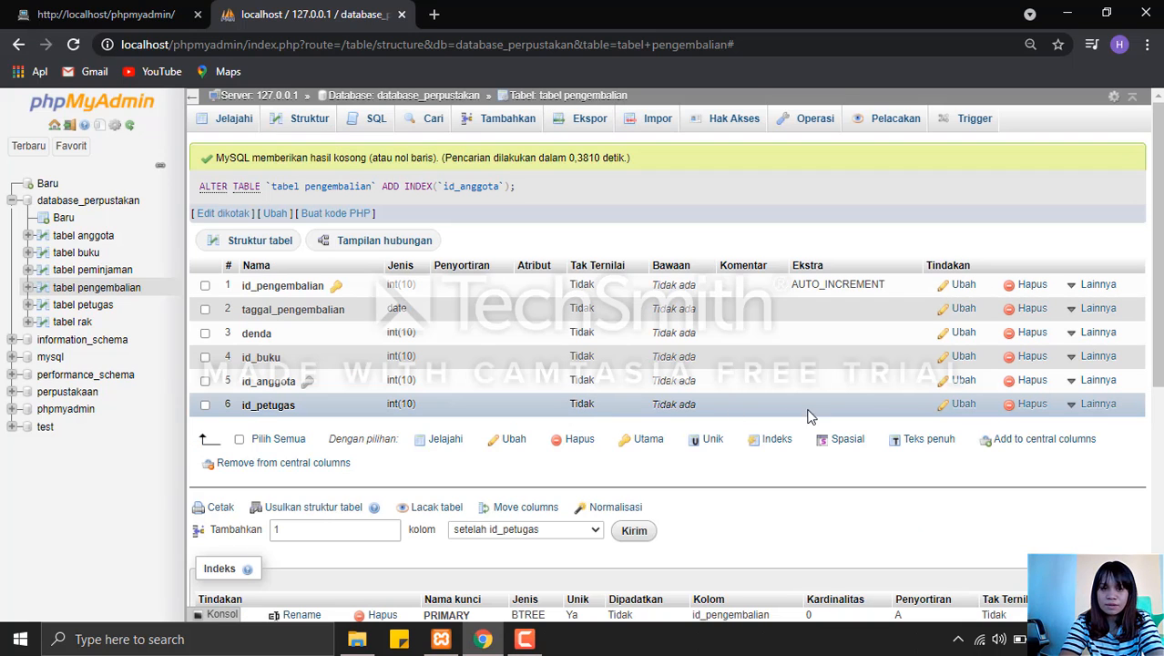
# Add indexes on the id_petugas and id_buku columns of tabel pengembalian.
pyautogui.click(1097, 404)
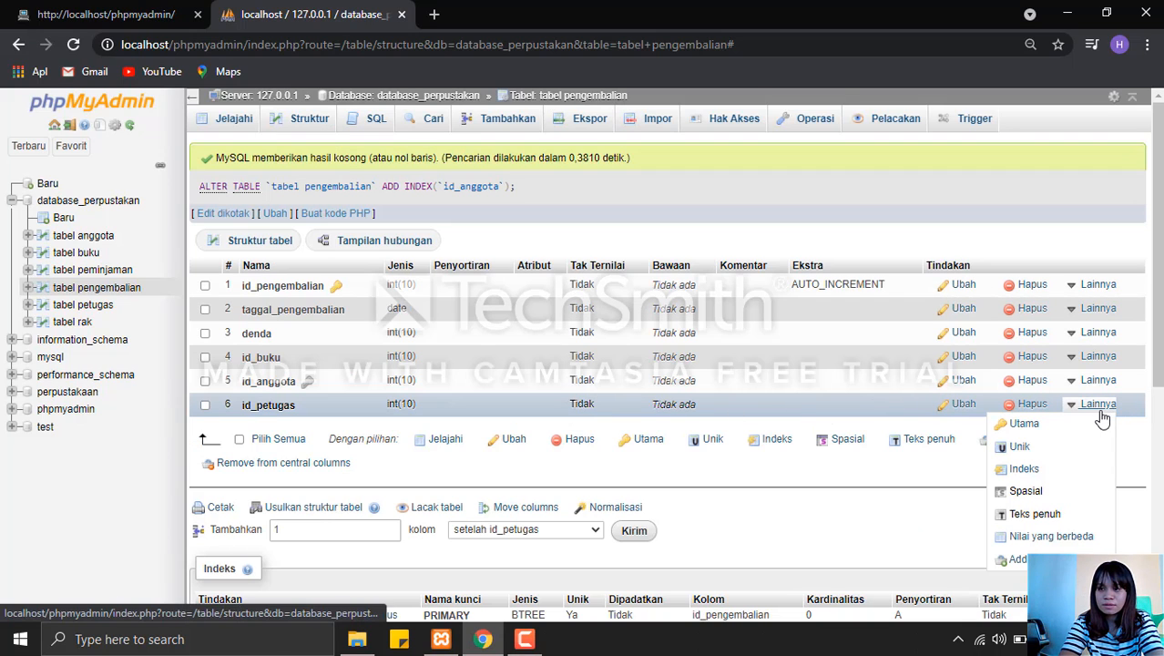
pyautogui.click(1057, 474)
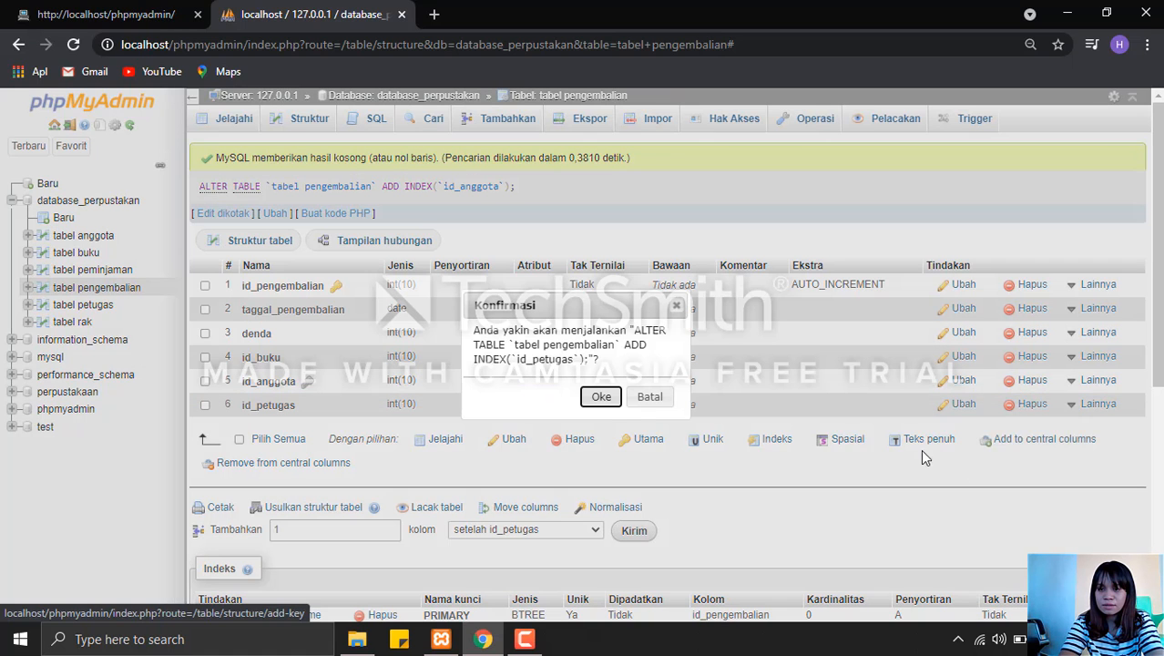
pyautogui.click(603, 398)
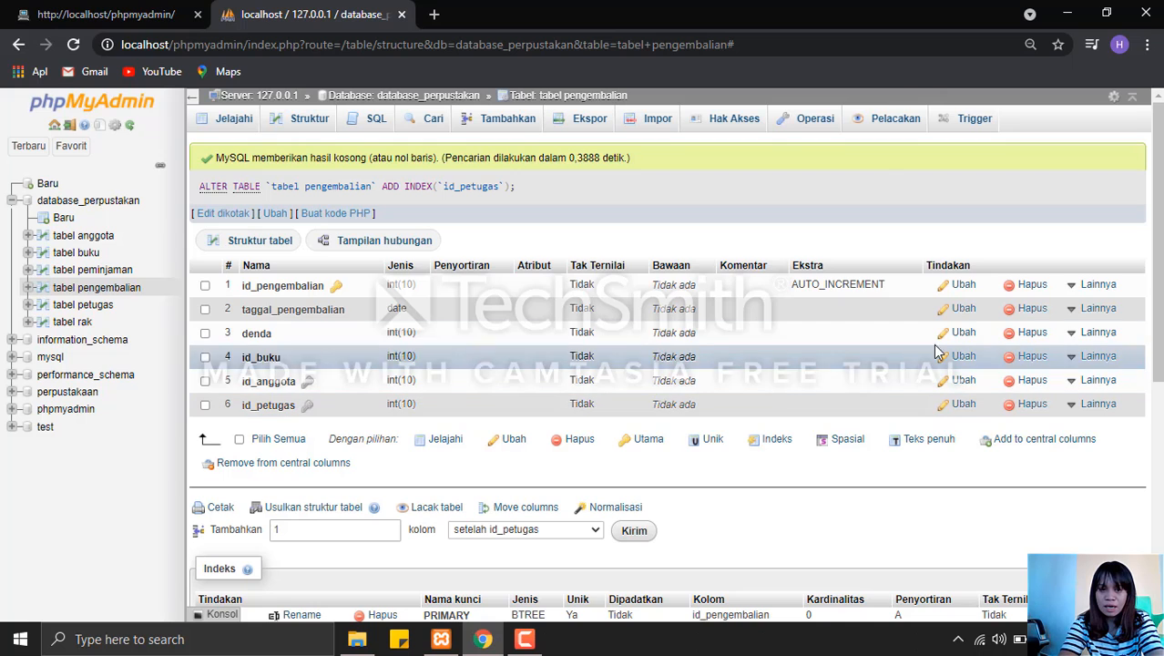
pyautogui.moveTo(1100, 358)
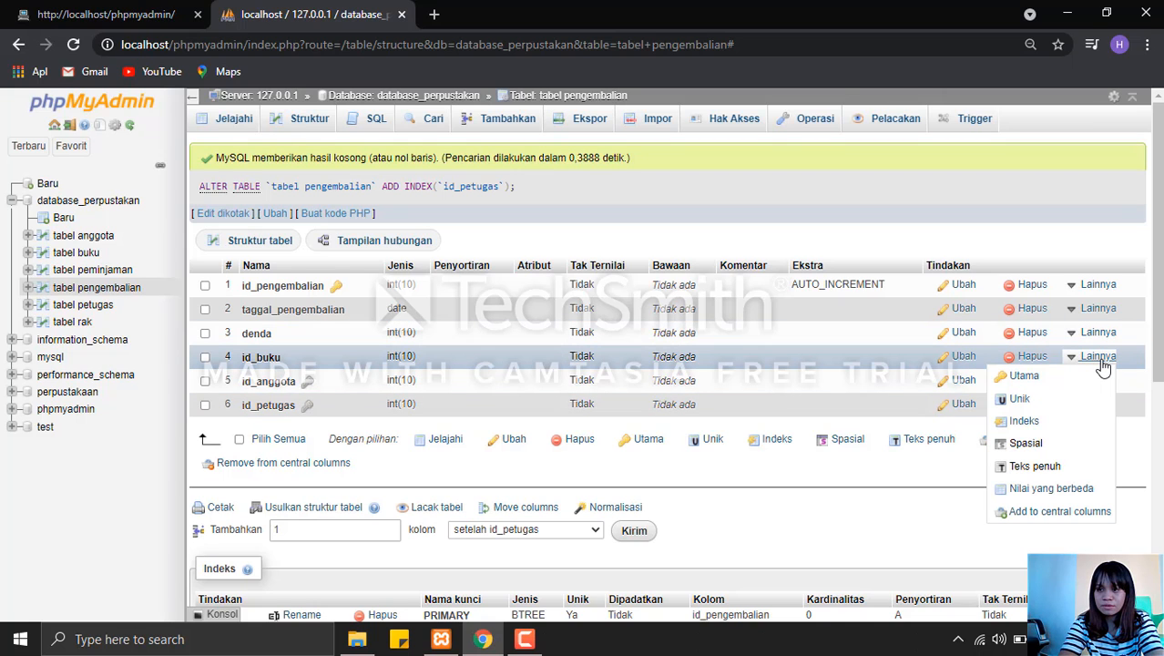
pyautogui.click(1023, 422)
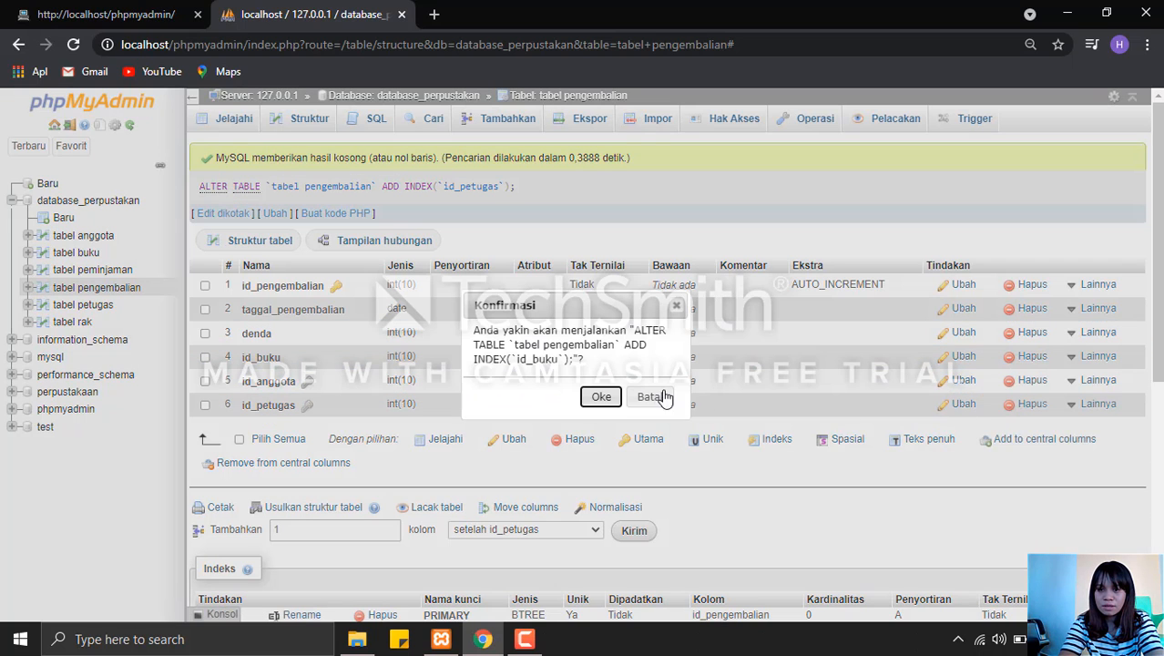
pyautogui.click(600, 396)
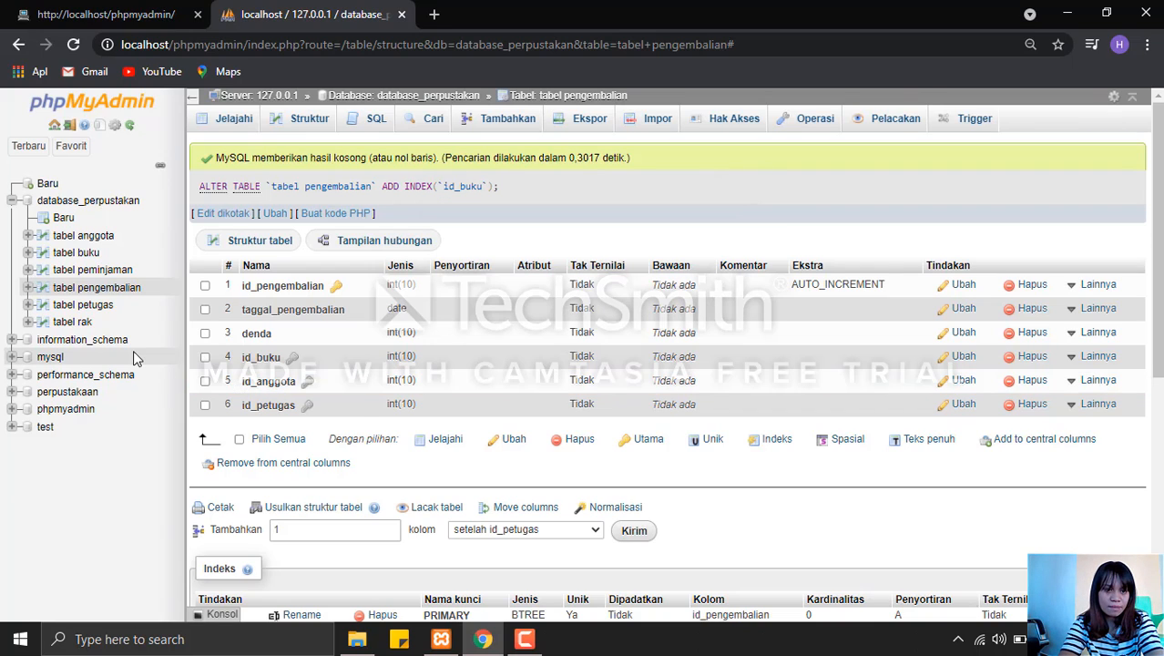
# Open the structure of tabel peminjaman and add an index on its id_anggota column.
pyautogui.click(106, 273)
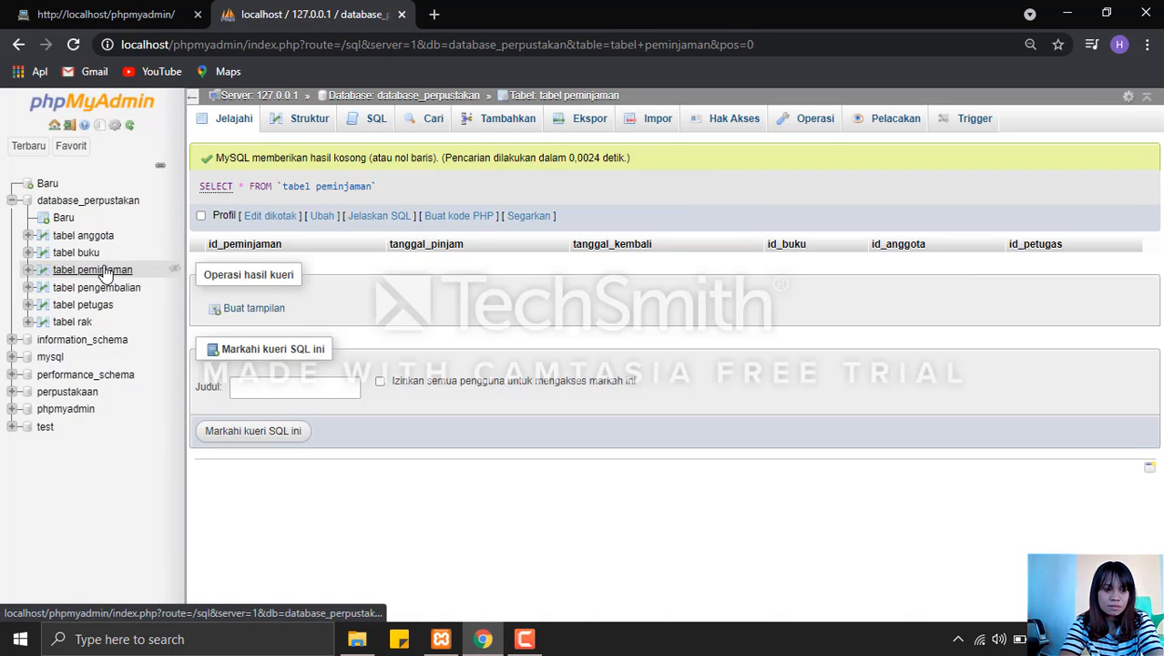
pyautogui.click(293, 129)
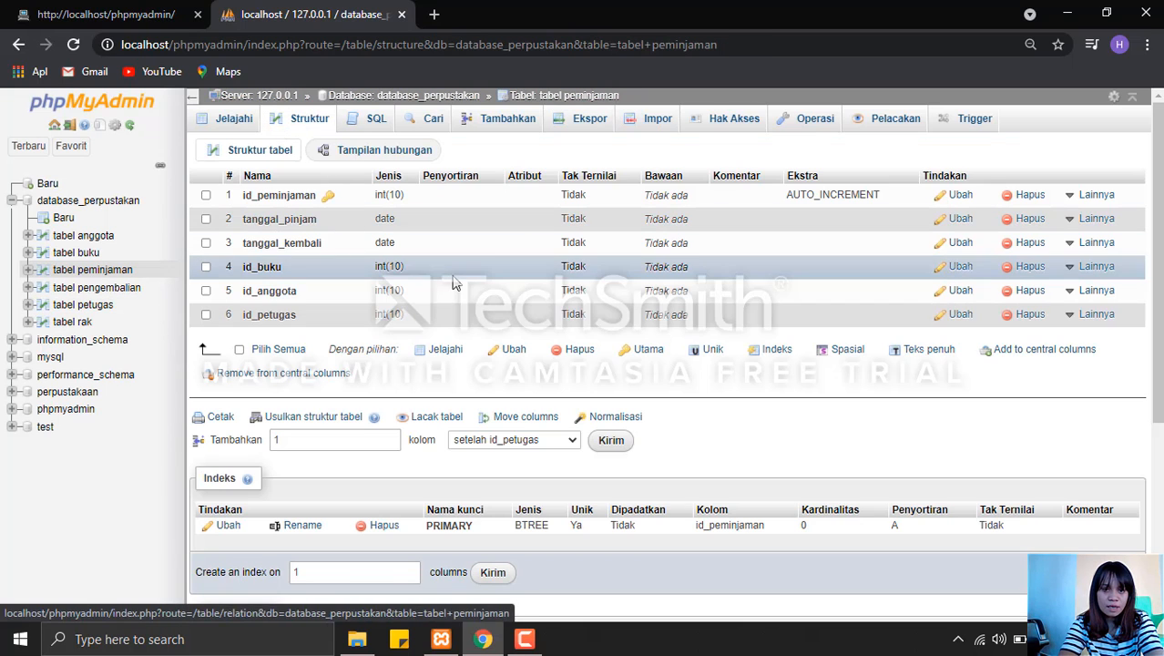
pyautogui.click(1085, 290)
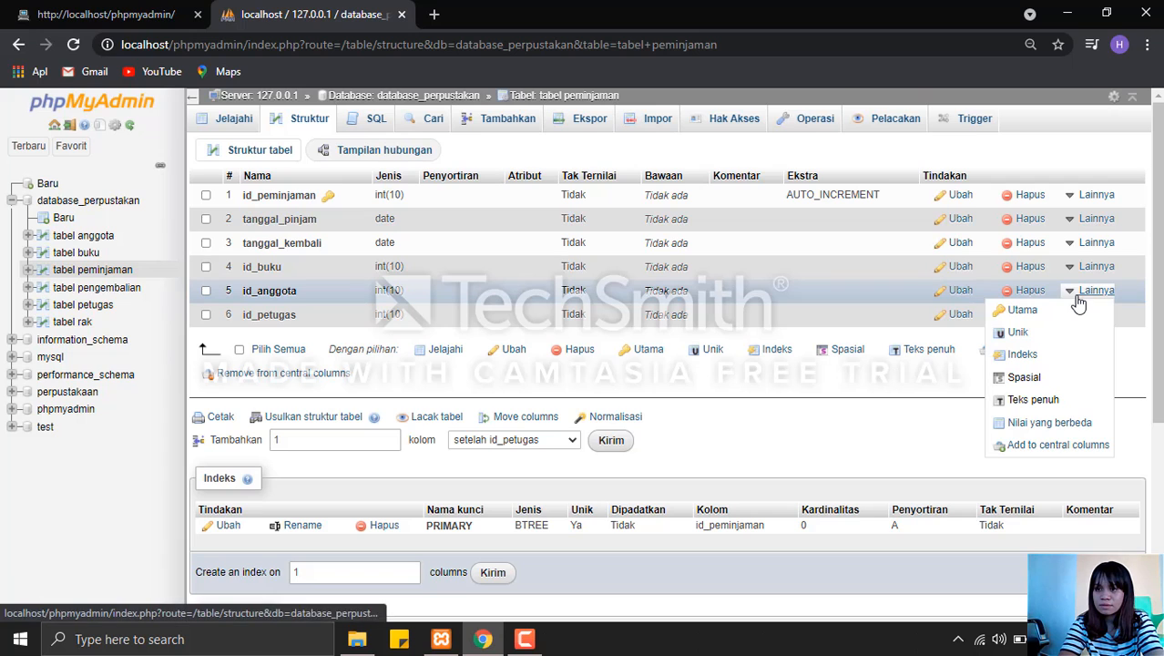
pyautogui.click(1022, 354)
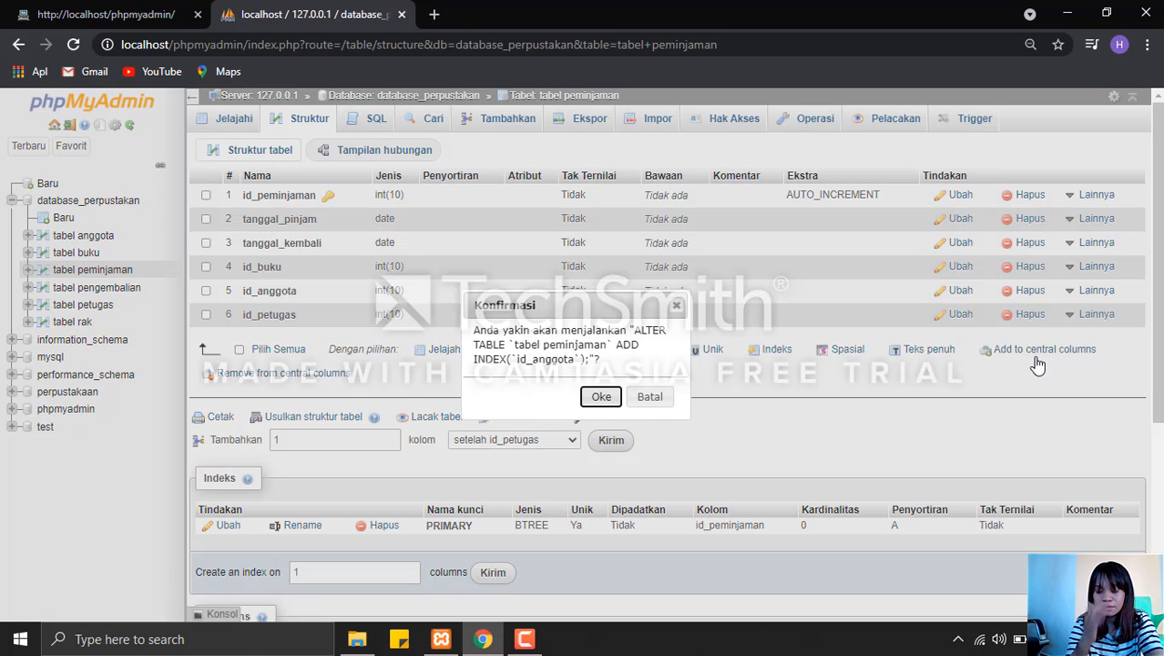
pyautogui.click(601, 397)
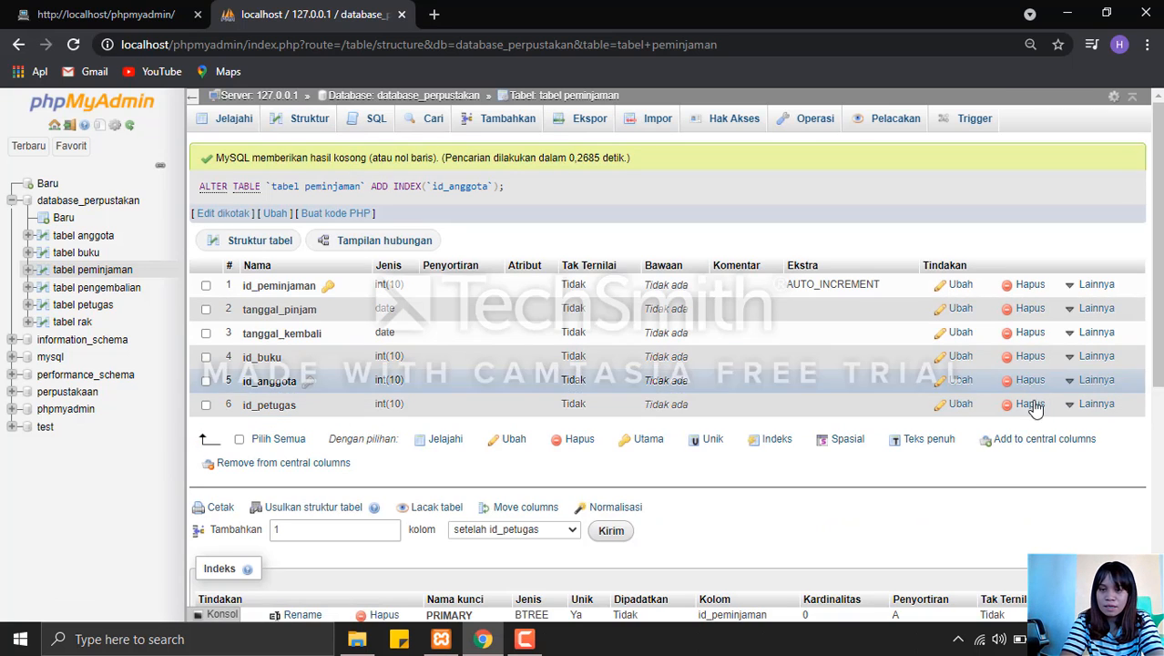
# Add an index on the id_petugas column of tabel peminjaman.
pyautogui.click(1085, 404)
pyautogui.click(1056, 470)
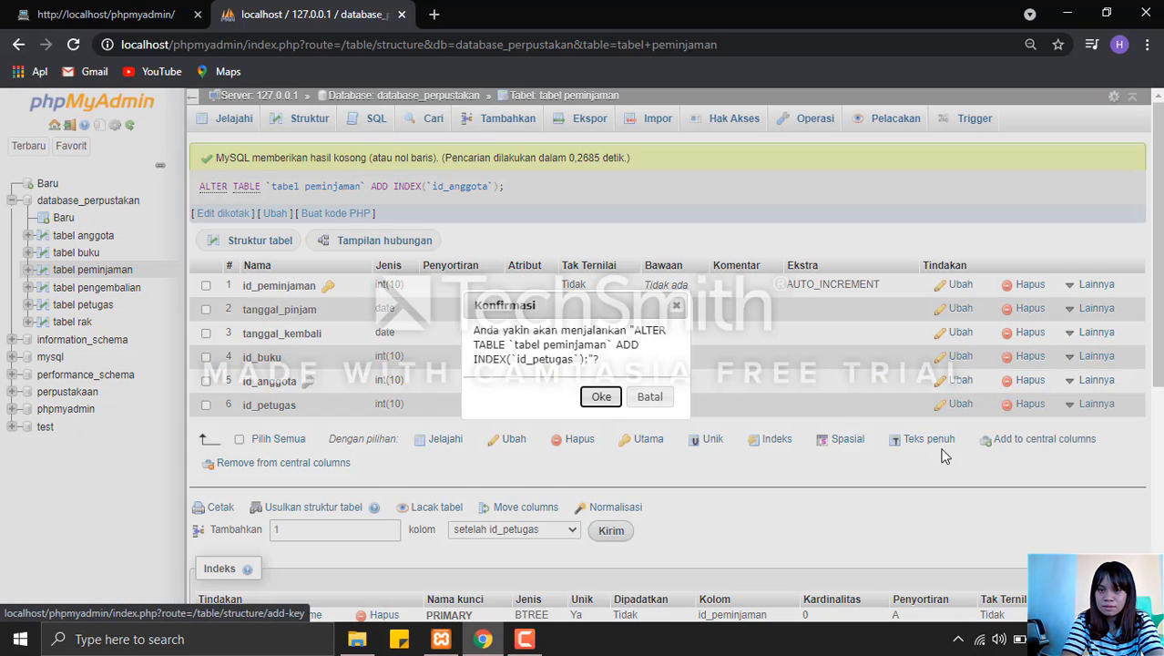
pyautogui.click(601, 397)
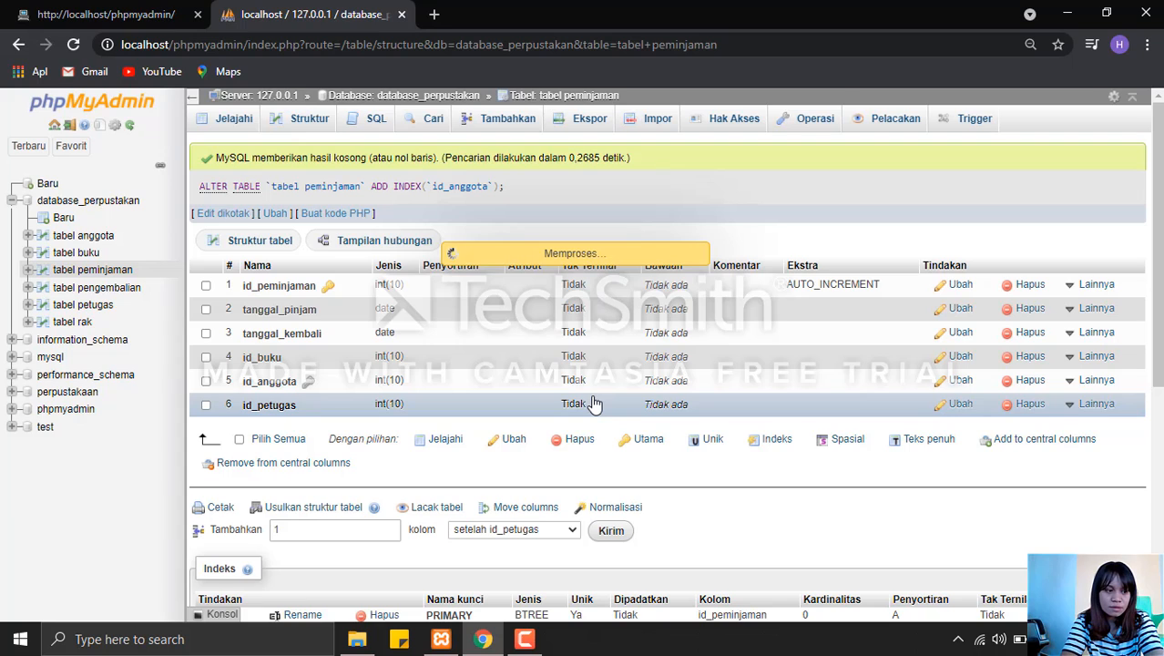
# Open the structure of tabel rak and add an index on its id_buku column.
pyautogui.click(82, 325)
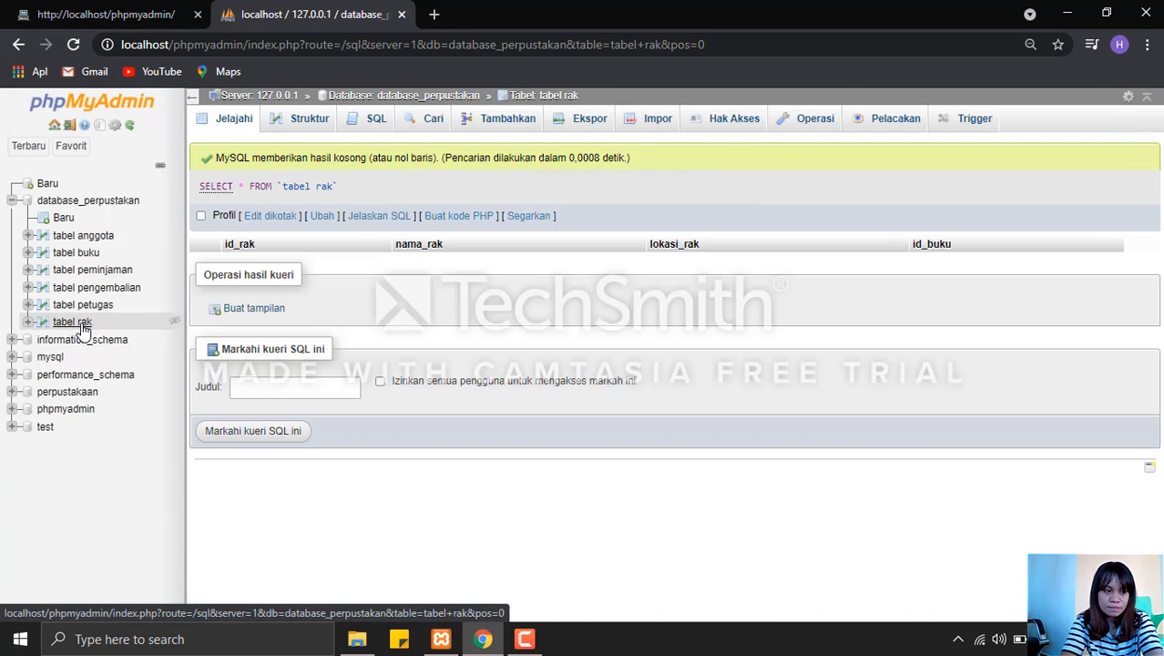
pyautogui.click(291, 121)
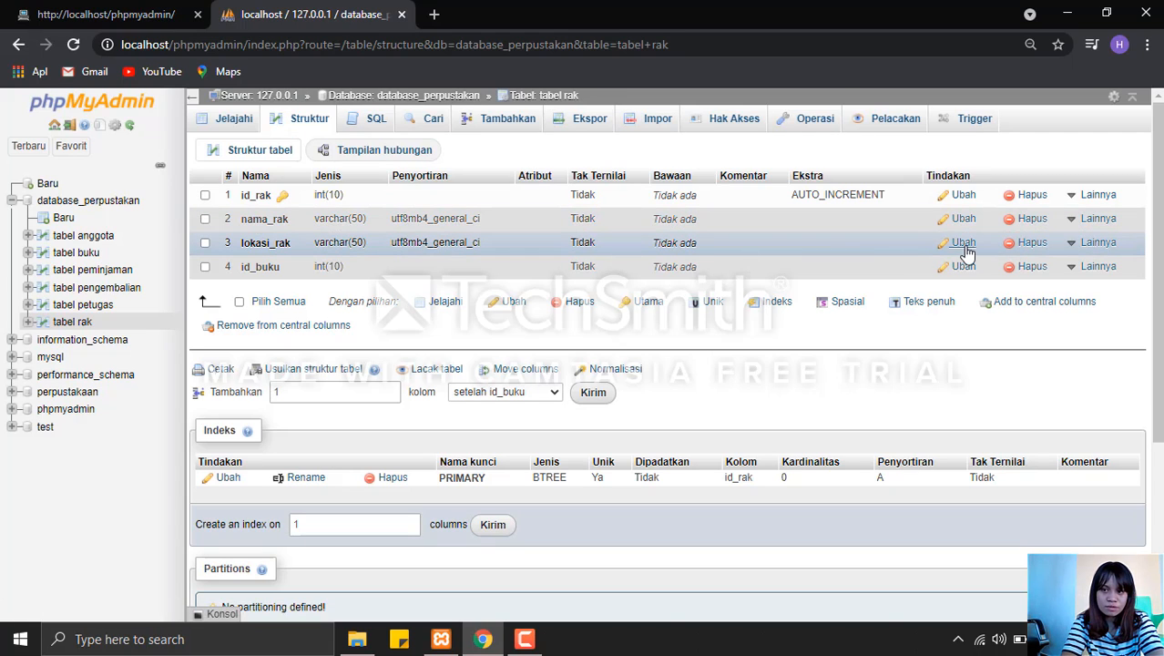
pyautogui.click(1091, 266)
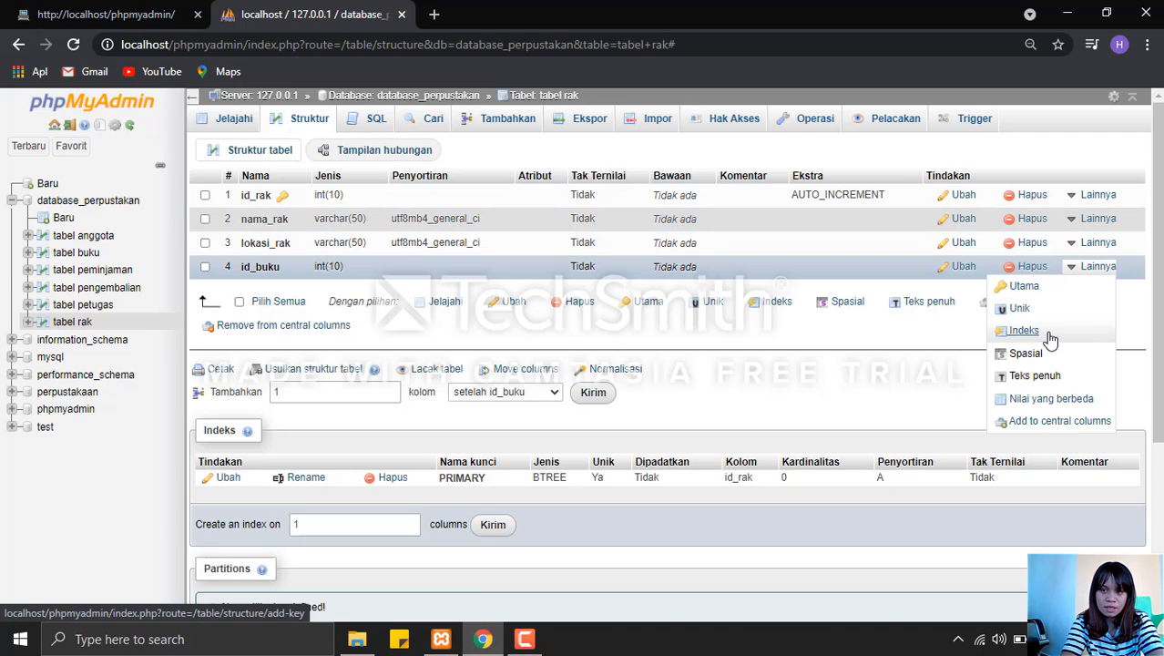
pyautogui.click(1024, 331)
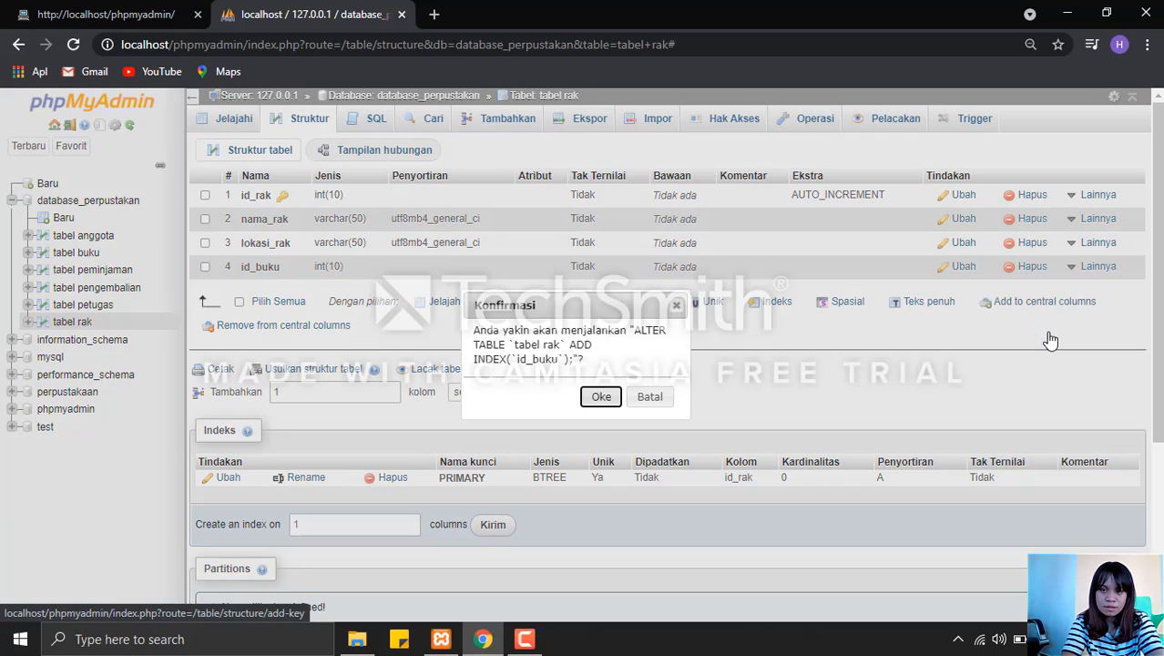
pyautogui.click(600, 396)
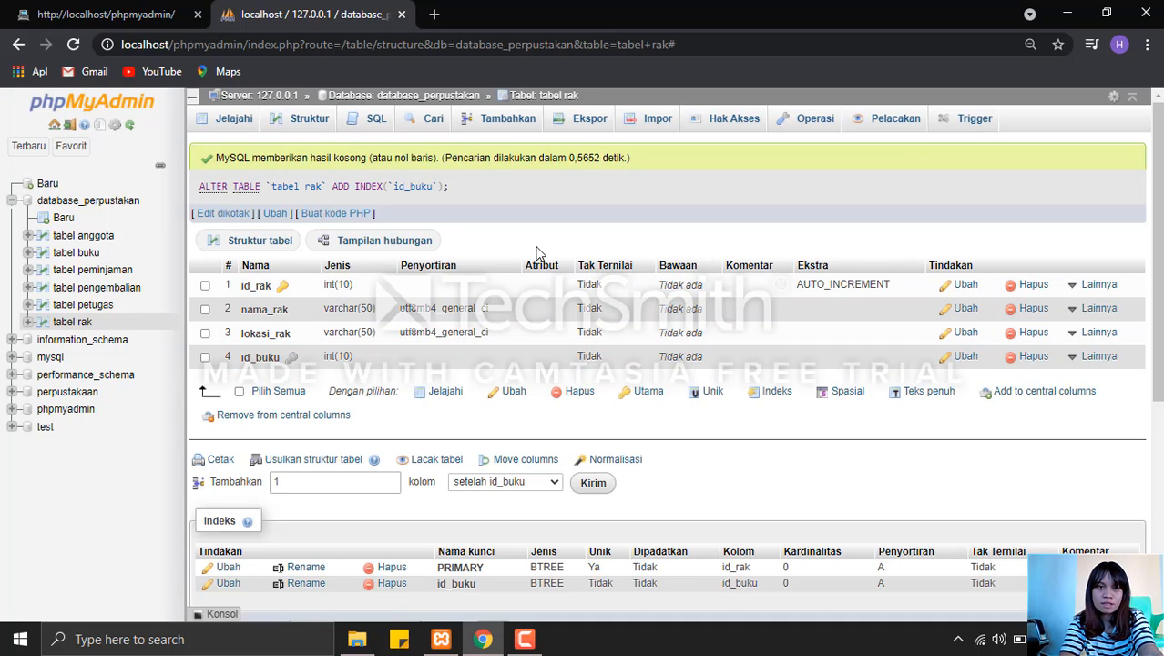
# In the database_perpustakan designer, relate tabel petugas's id_petugas to tabel pengembalian's id_petugas foreign key, with CASCADE on delete and on update.
pyautogui.click(458, 107)
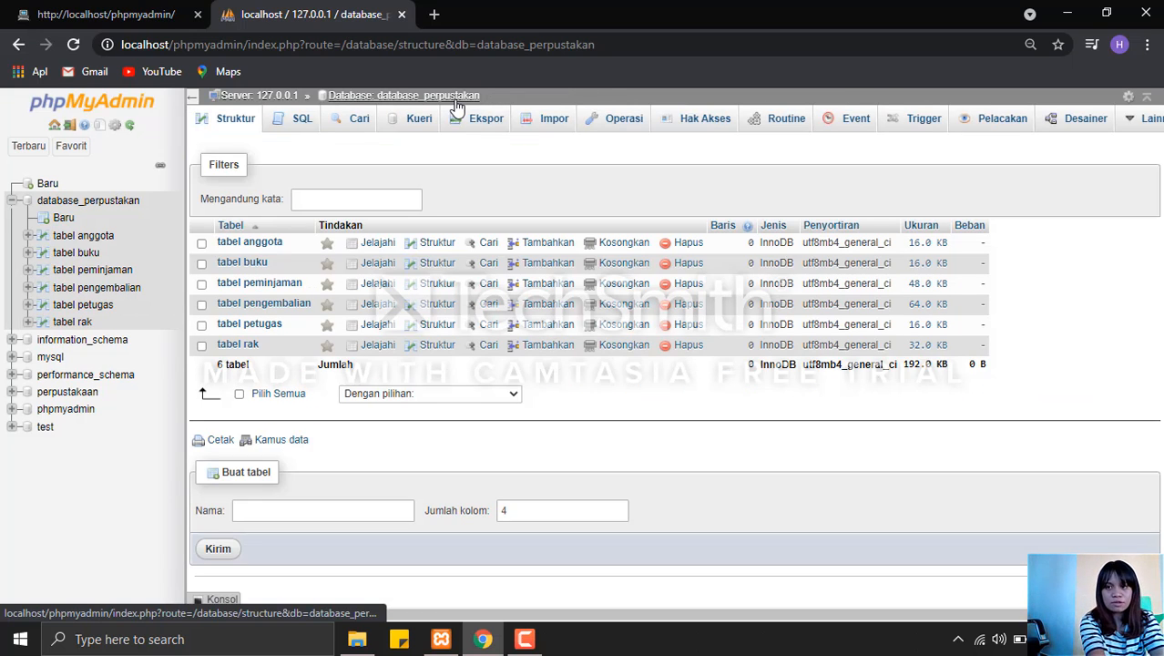
pyautogui.click(1086, 121)
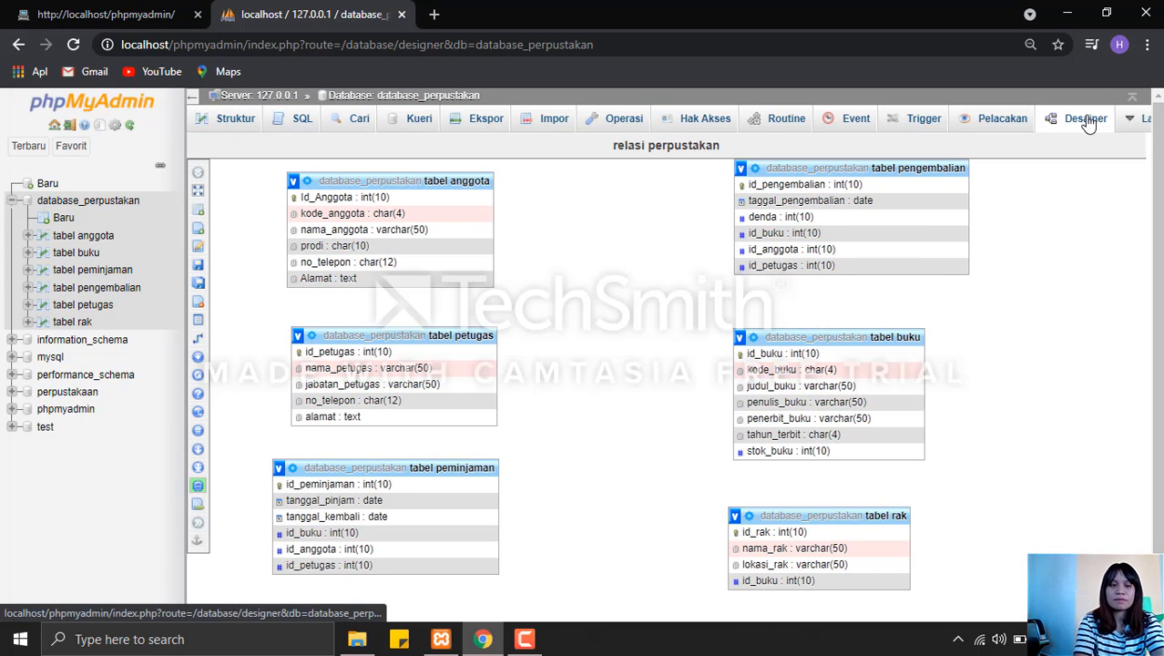
pyautogui.moveTo(208, 339)
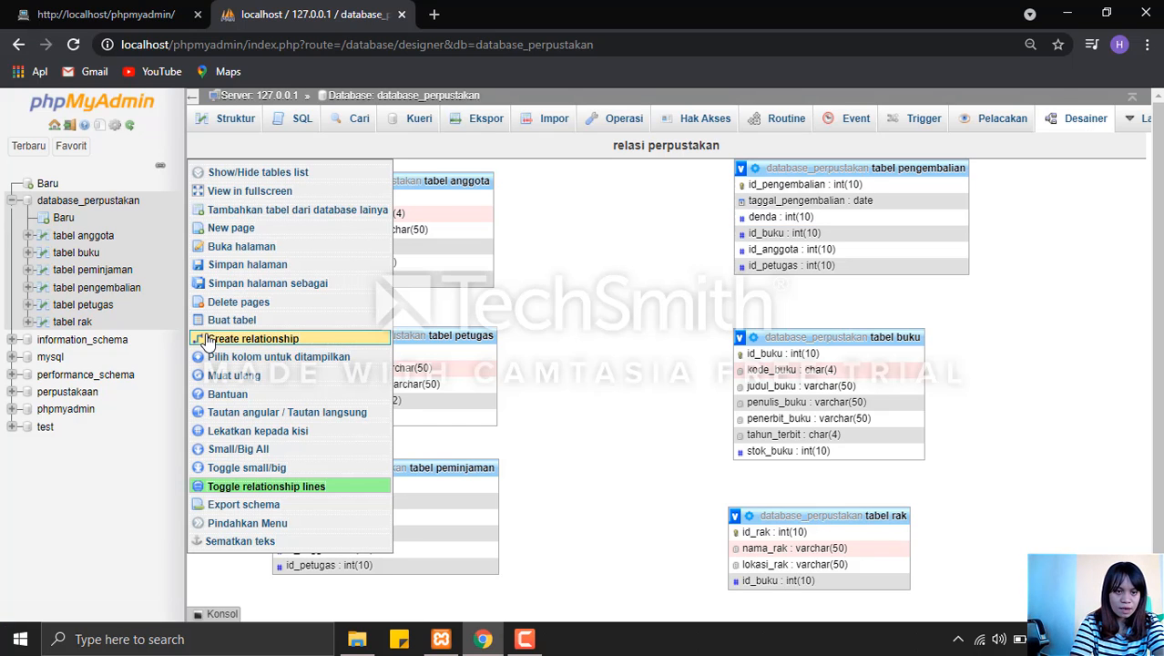
pyautogui.click(299, 337)
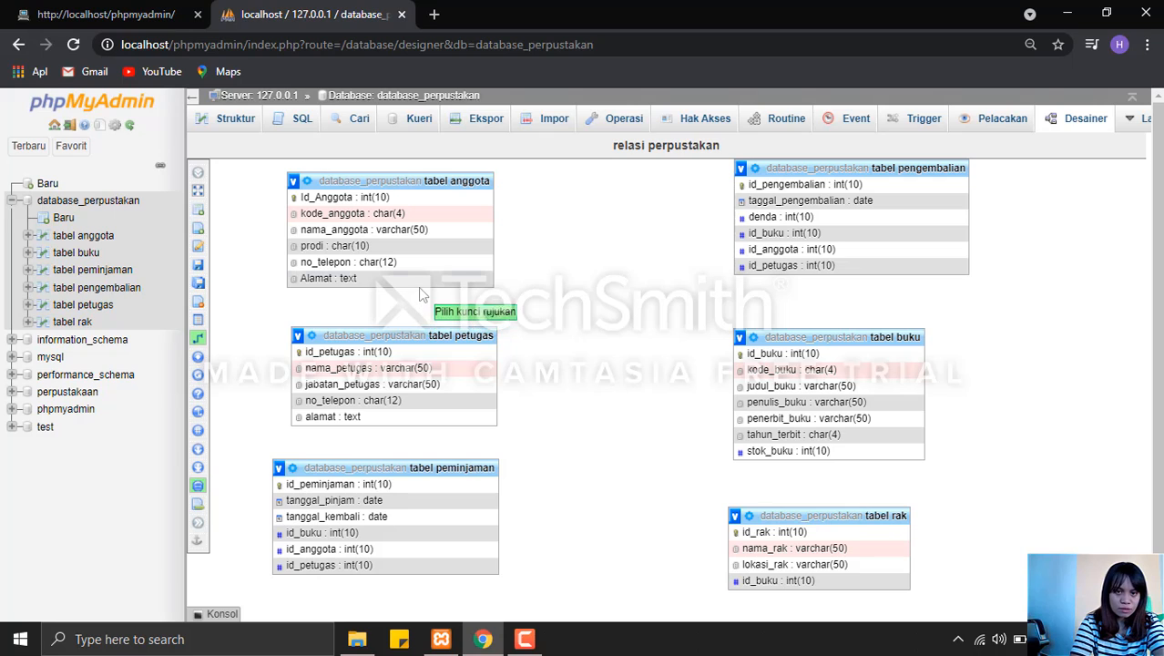
pyautogui.click(381, 355)
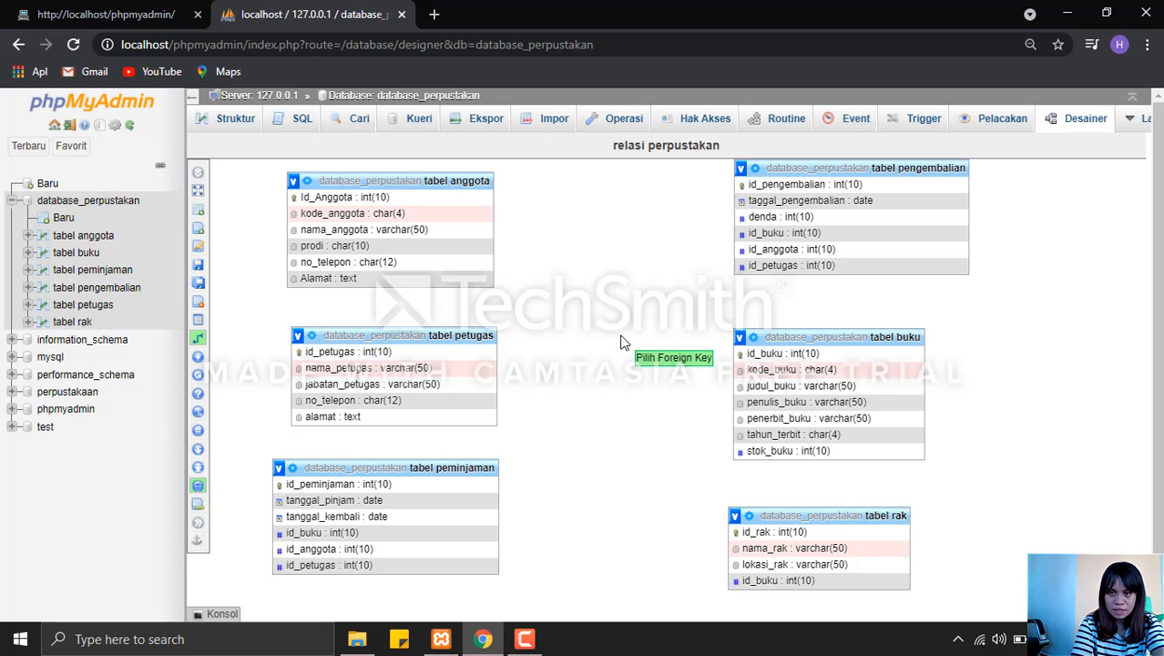
pyautogui.click(789, 262)
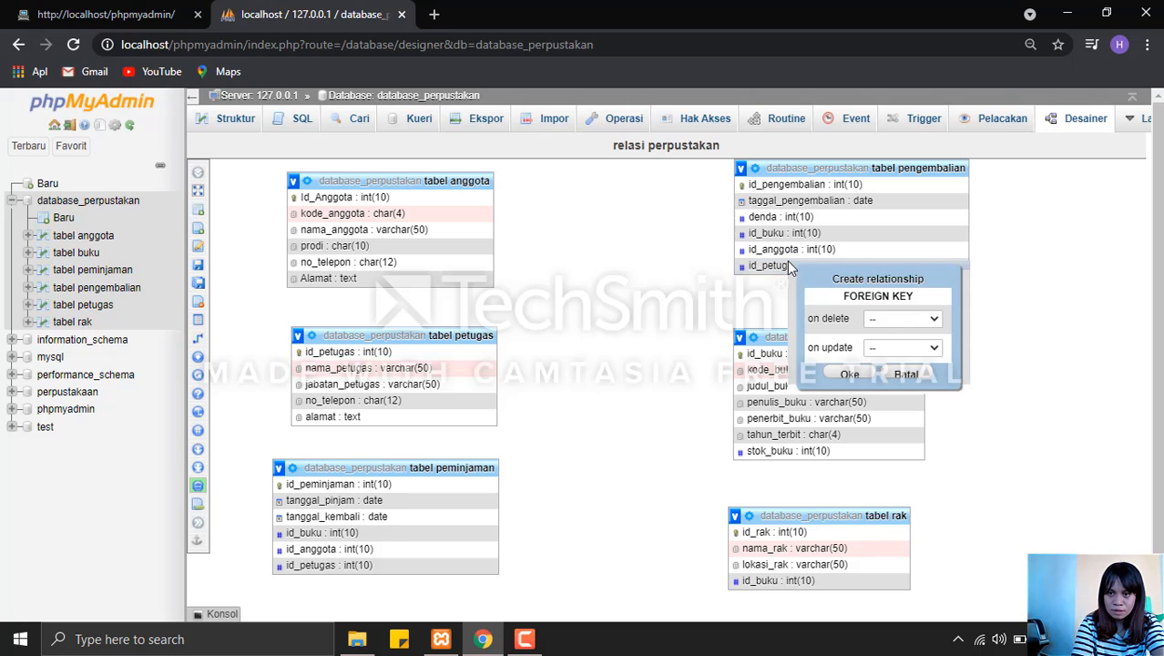
pyautogui.click(927, 321)
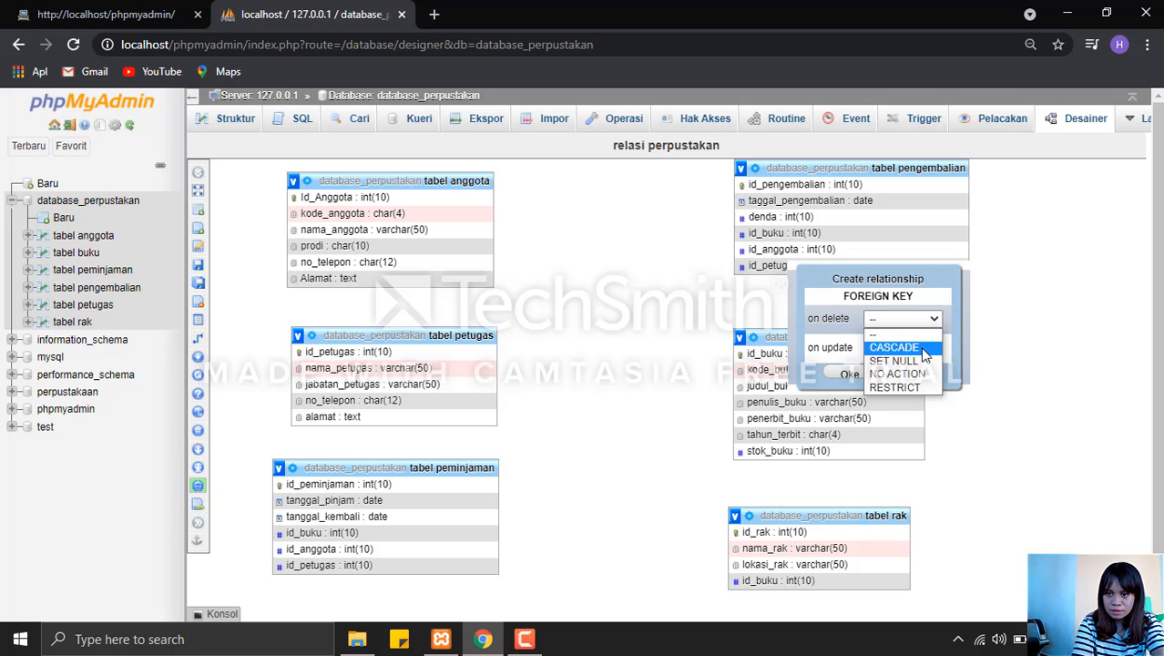
pyautogui.click(918, 344)
pyautogui.click(919, 347)
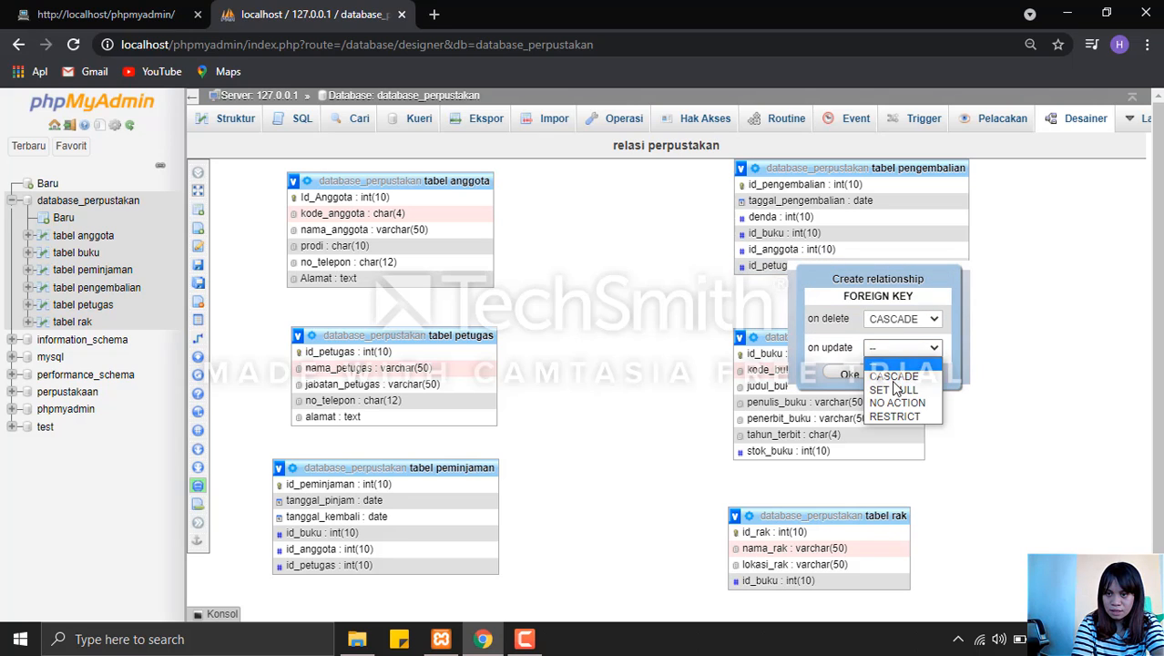
pyautogui.click(890, 379)
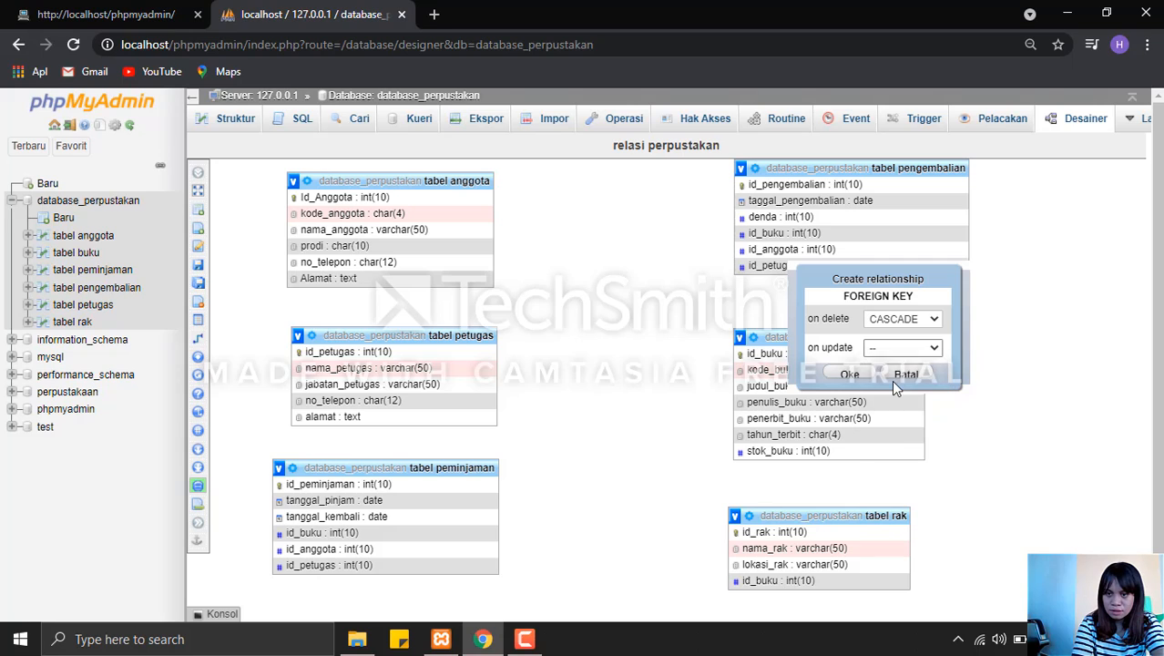
pyautogui.click(845, 373)
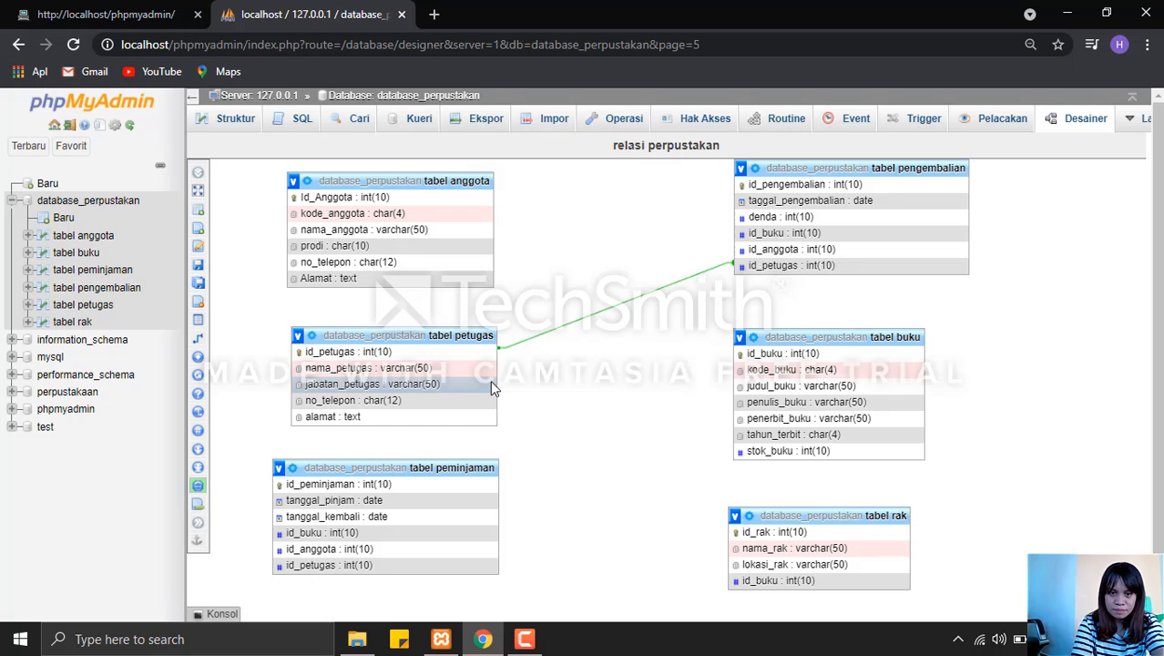
# Start a new relationship using Id_Anggota of tabel anggota as the referenced key.
pyautogui.click(206, 342)
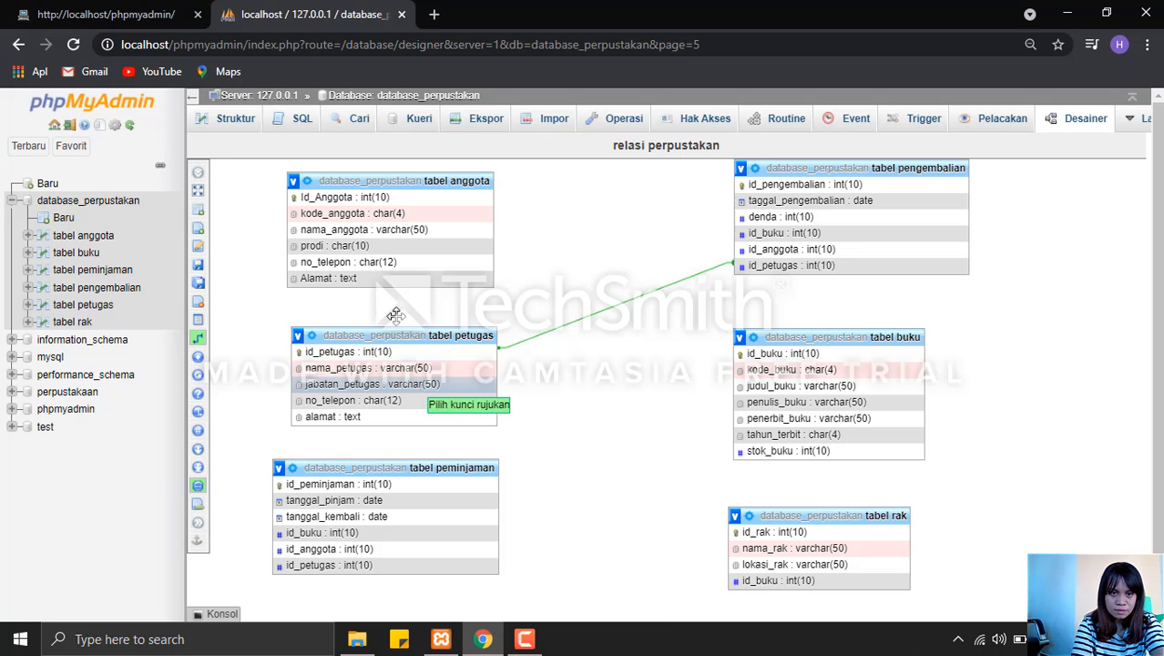
pyautogui.click(362, 202)
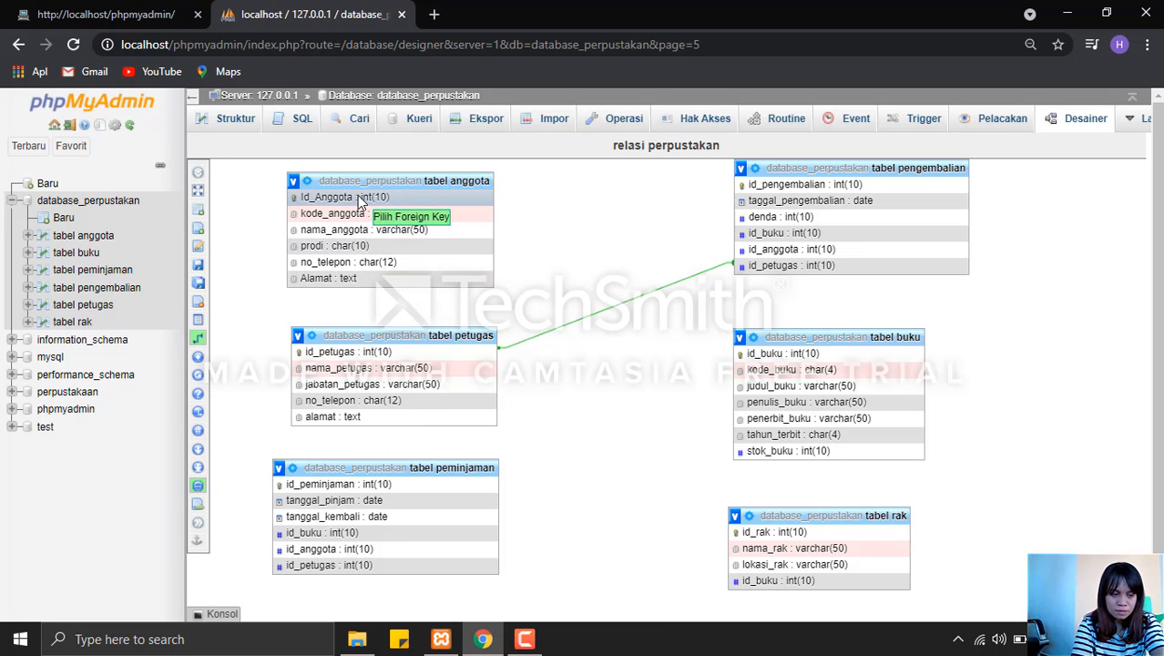
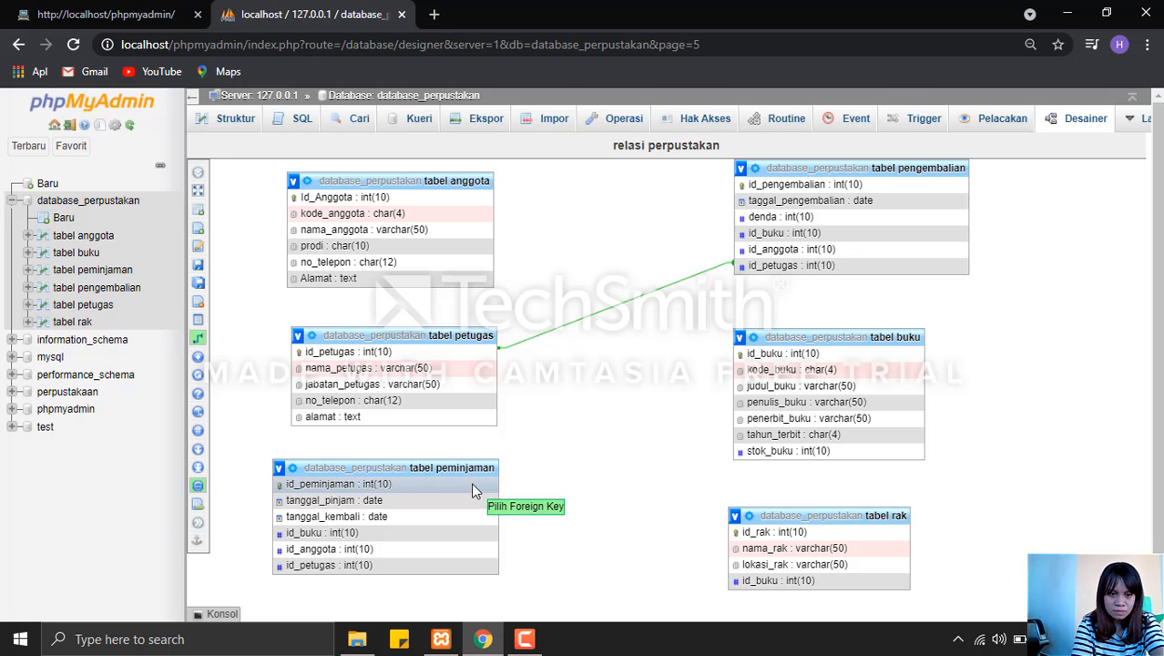
# Complete the relationship from tabel anggota's Id_Anggota to tabel peminjaman's id_anggota foreign key, with CASCADE on delete and on update.
pyautogui.click(401, 552)
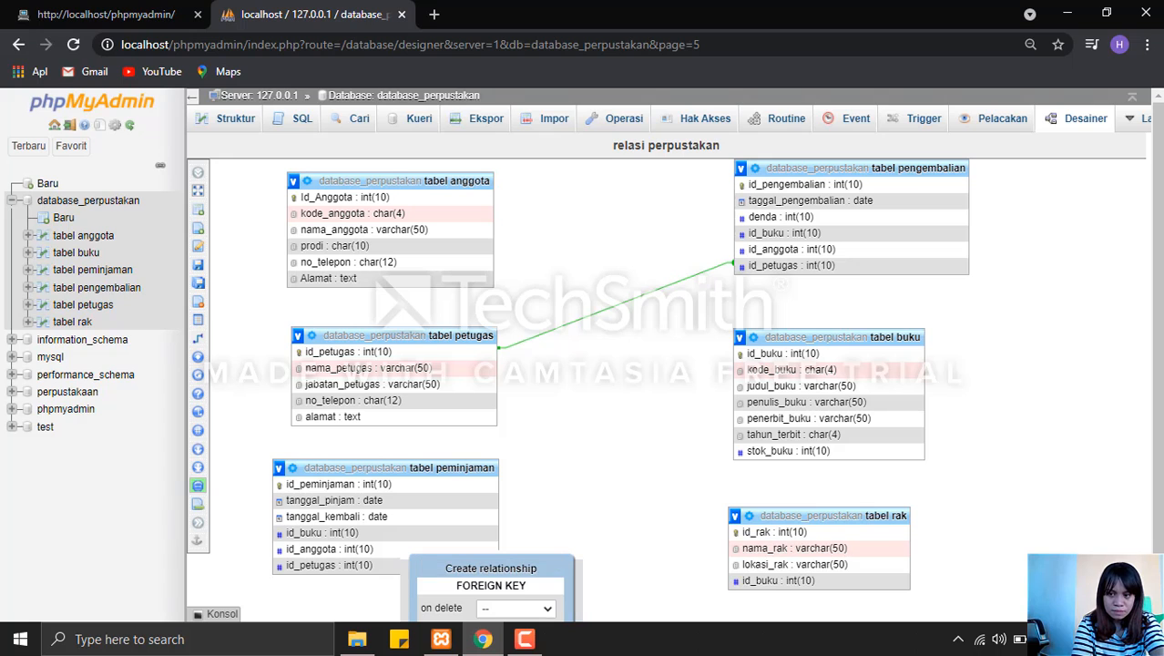
pyautogui.scroll(-2, 551, 583)
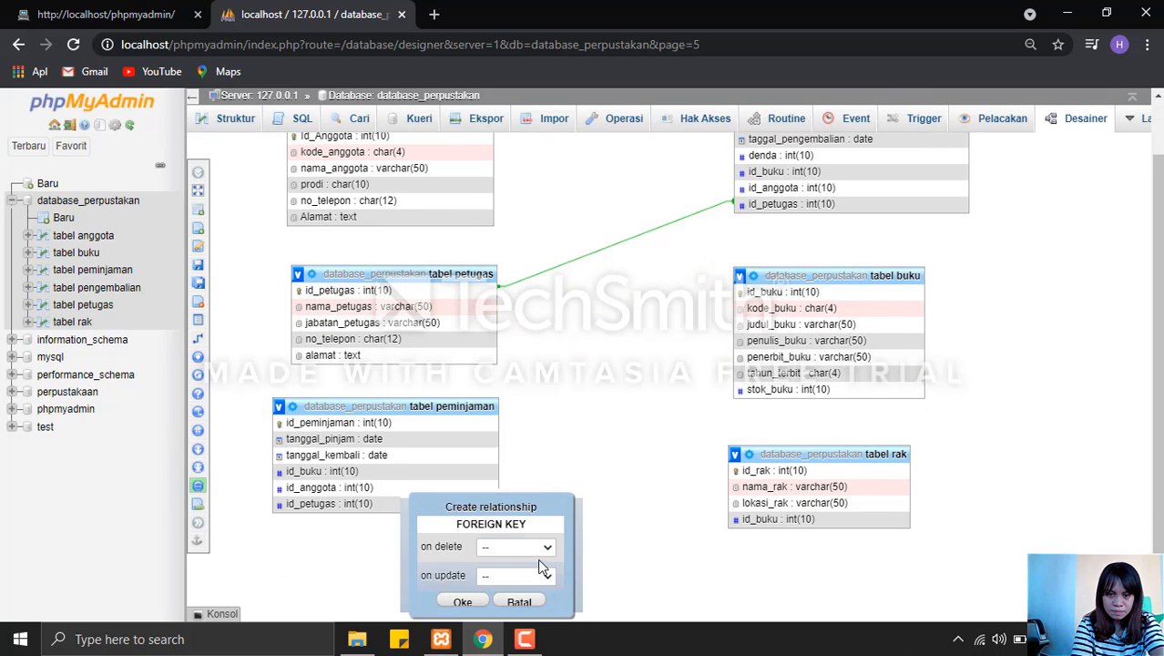
pyautogui.click(537, 546)
pyautogui.click(517, 488)
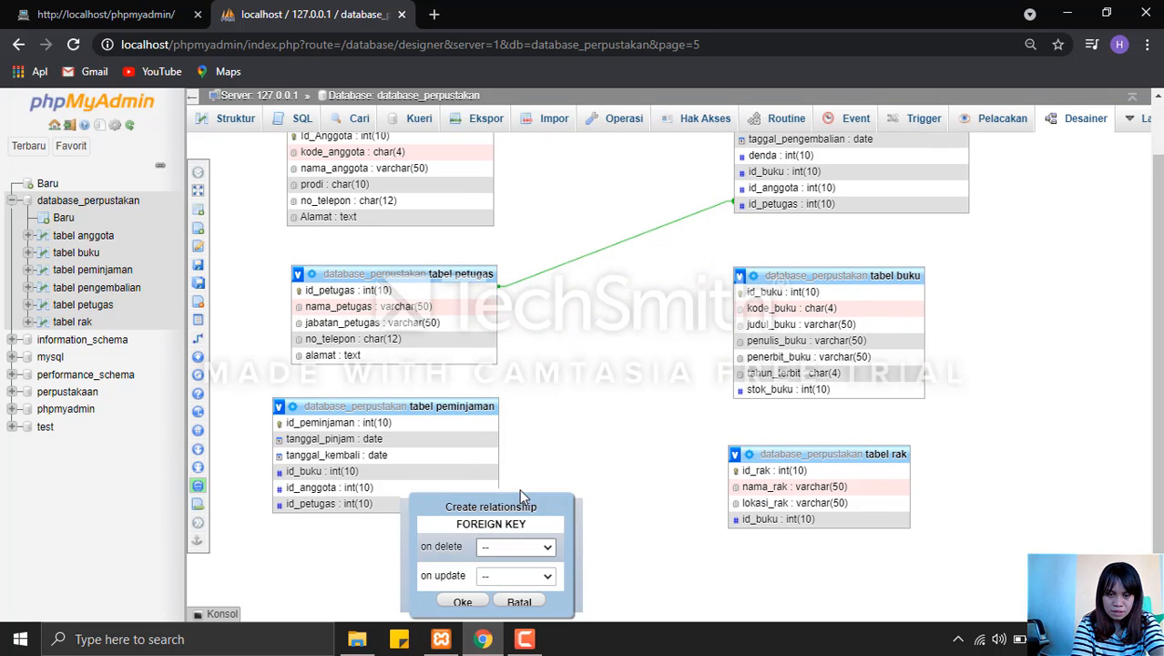
pyautogui.click(546, 575)
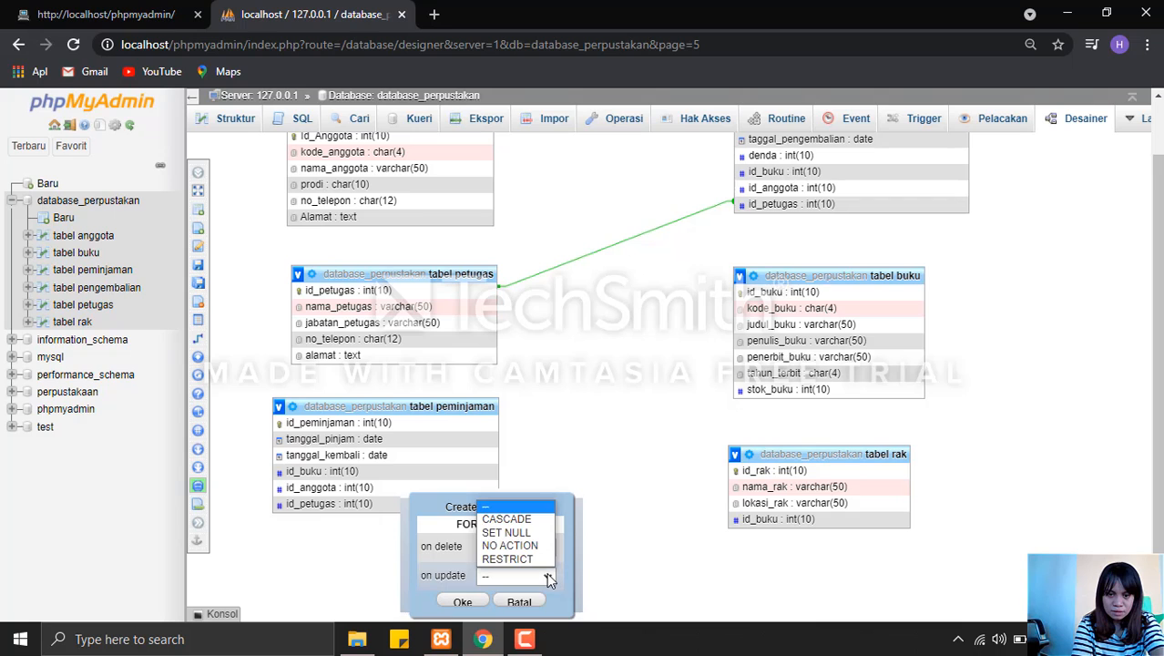
pyautogui.click(507, 518)
pyautogui.click(457, 602)
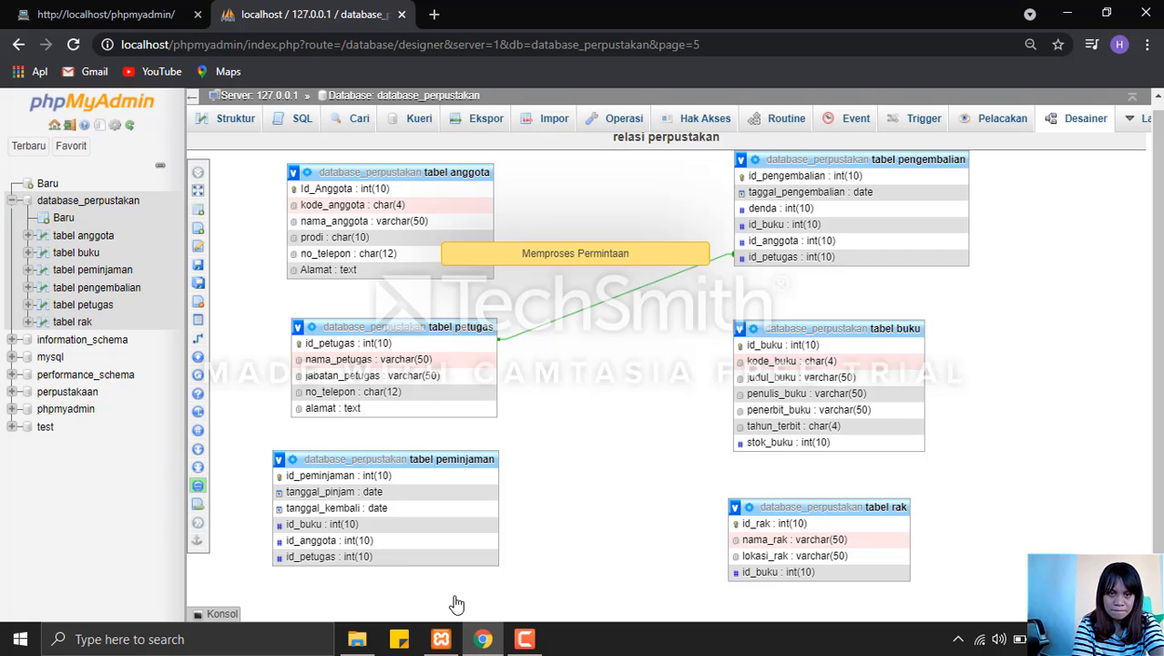
# Relate tabel buku's id_buku to tabel rak's id_buku foreign key, with CASCADE on delete and on update.
pyautogui.moveTo(202, 346)
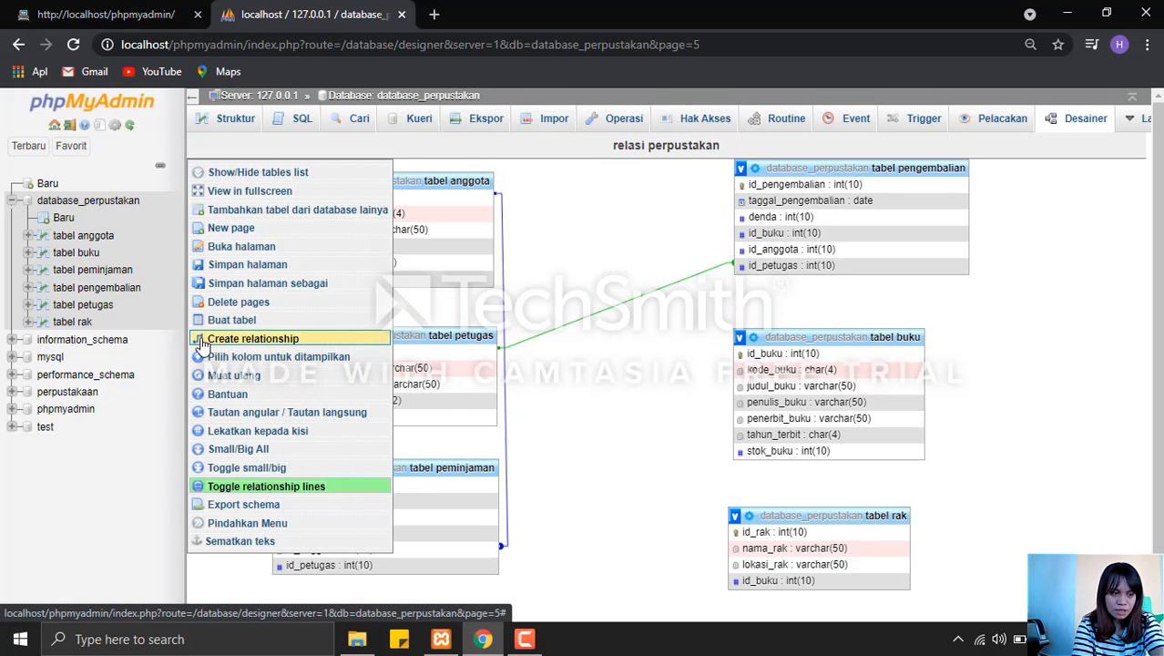
pyautogui.click(202, 346)
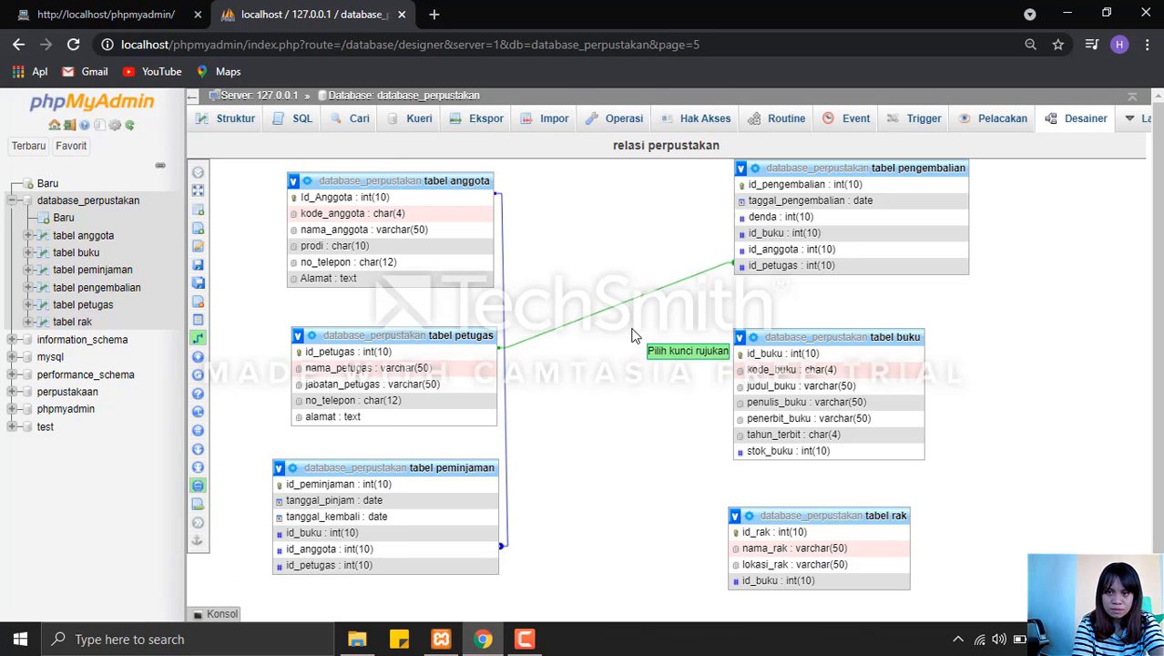
pyautogui.click(794, 361)
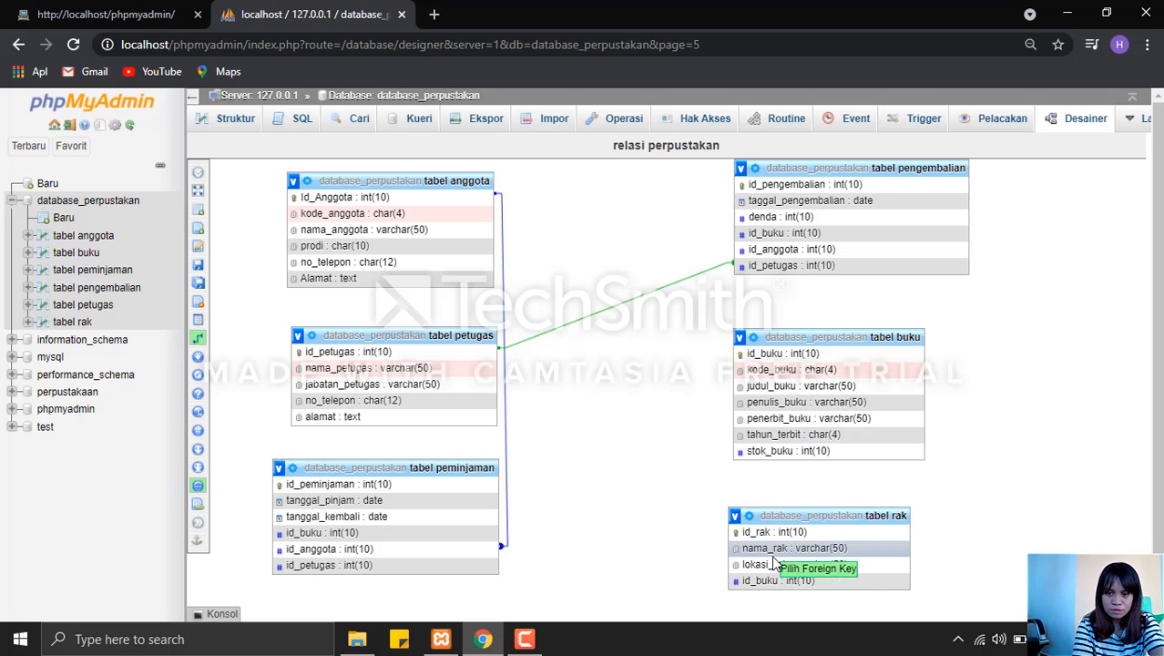
pyautogui.click(786, 580)
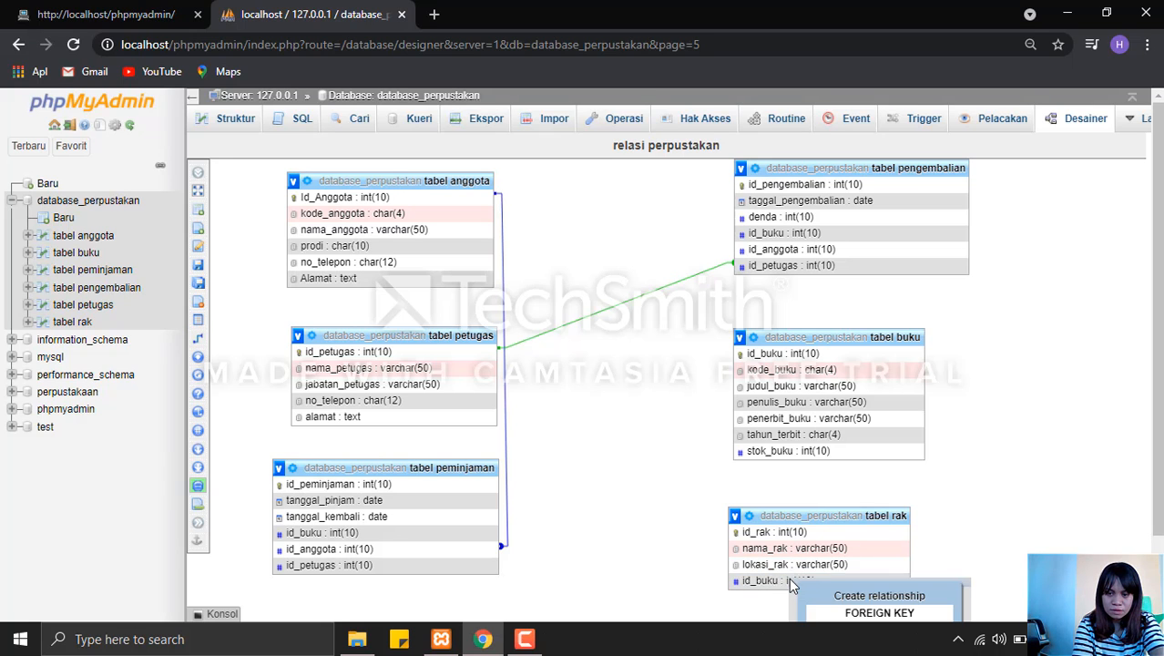
pyautogui.scroll(-1, 865, 573)
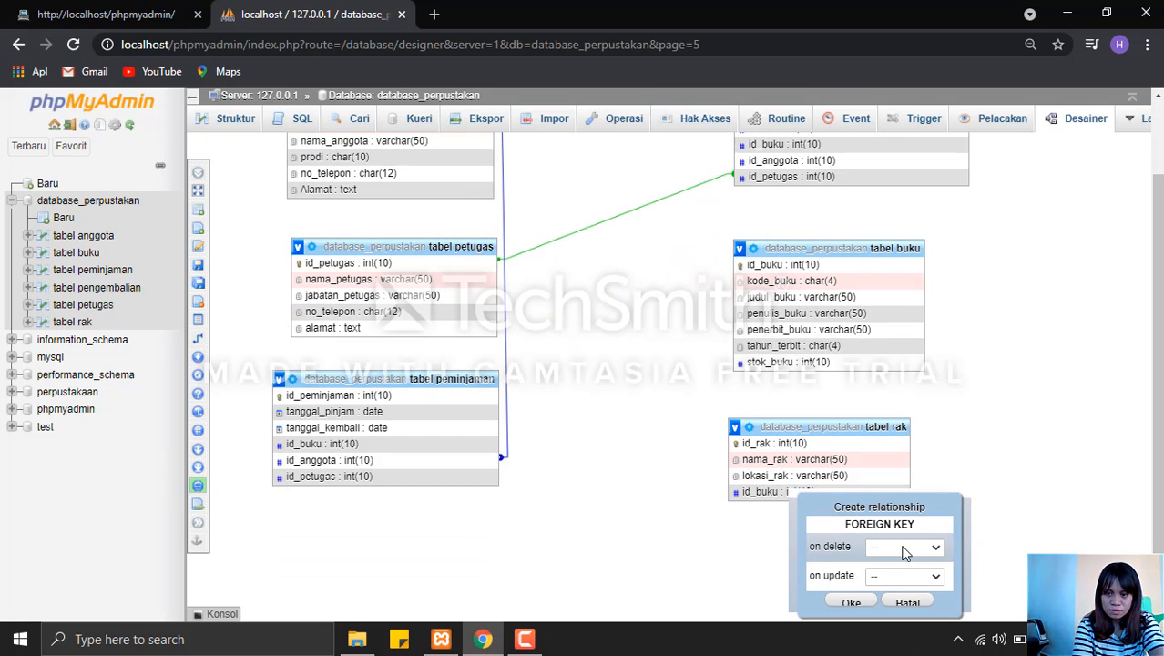
pyautogui.click(904, 546)
pyautogui.click(896, 489)
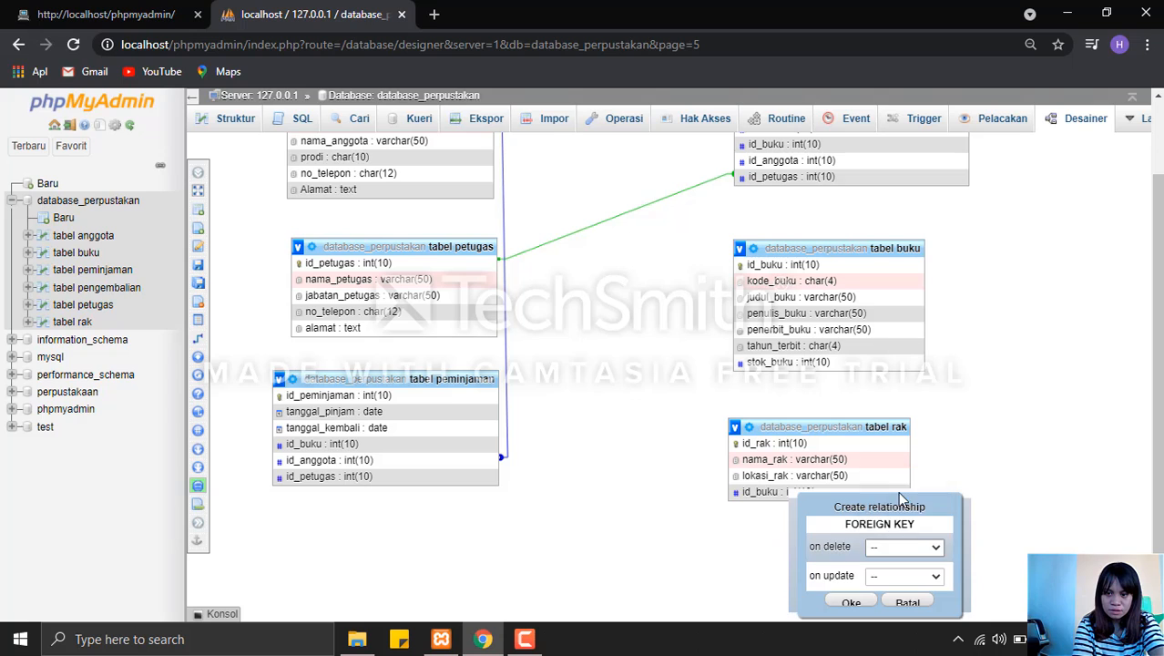
pyautogui.click(927, 573)
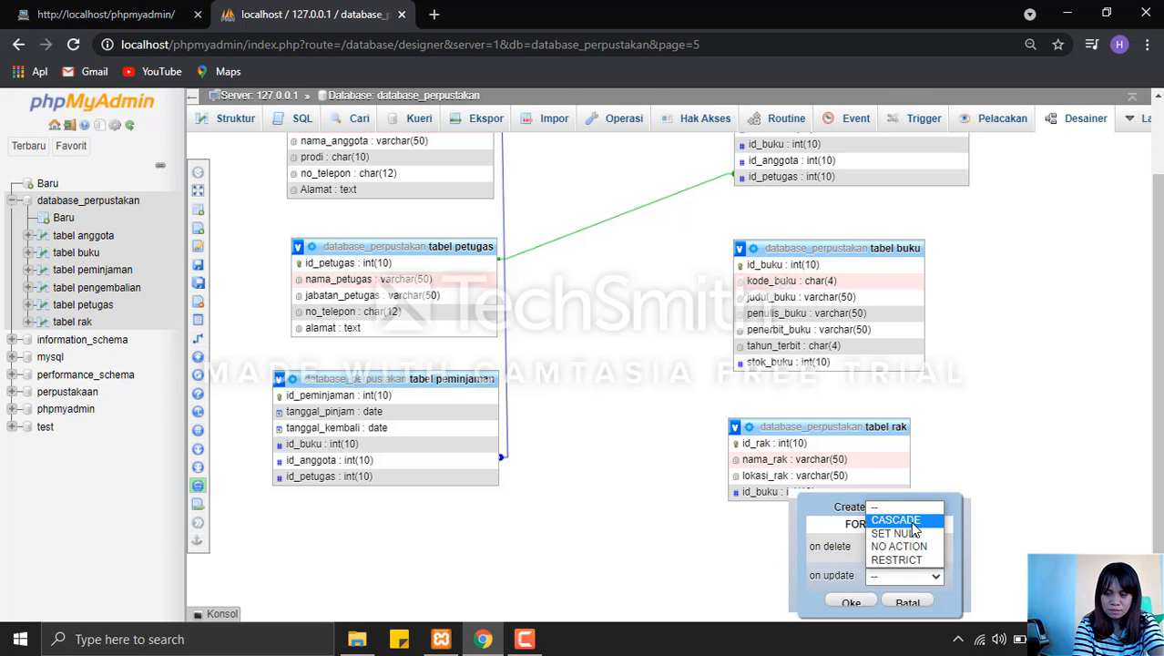
pyautogui.click(897, 516)
pyautogui.click(851, 602)
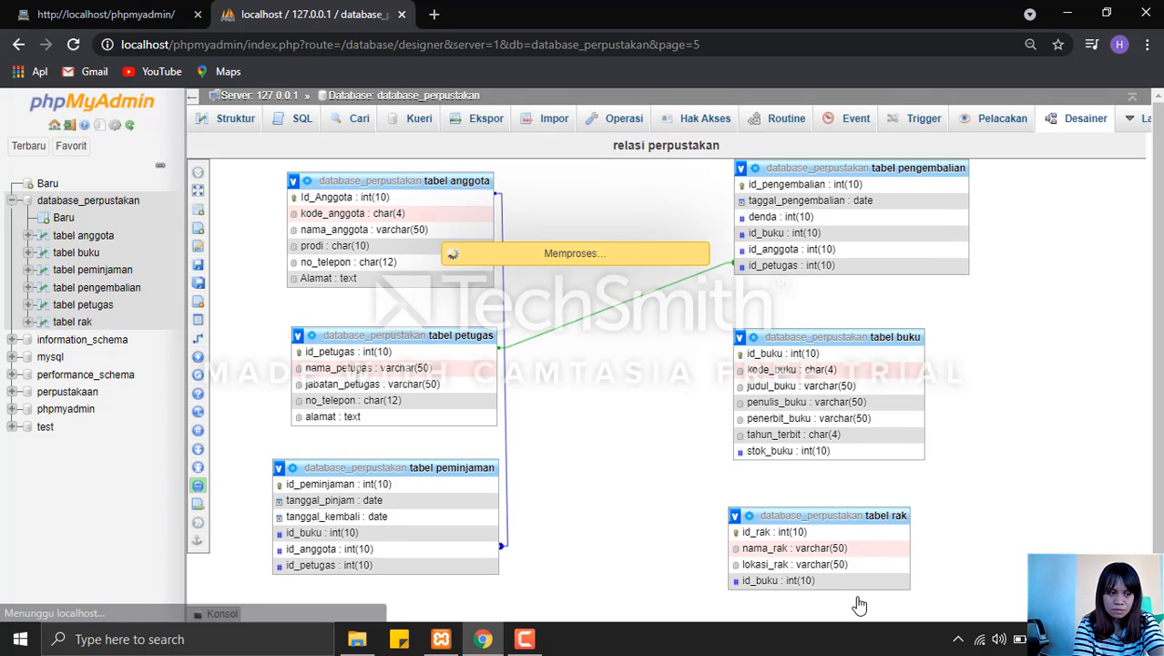
# Relate tabel petugas's id_petugas to tabel peminjaman's id_petugas foreign key, with CASCADE on delete and RESTRICT on update.
pyautogui.moveTo(202, 357)
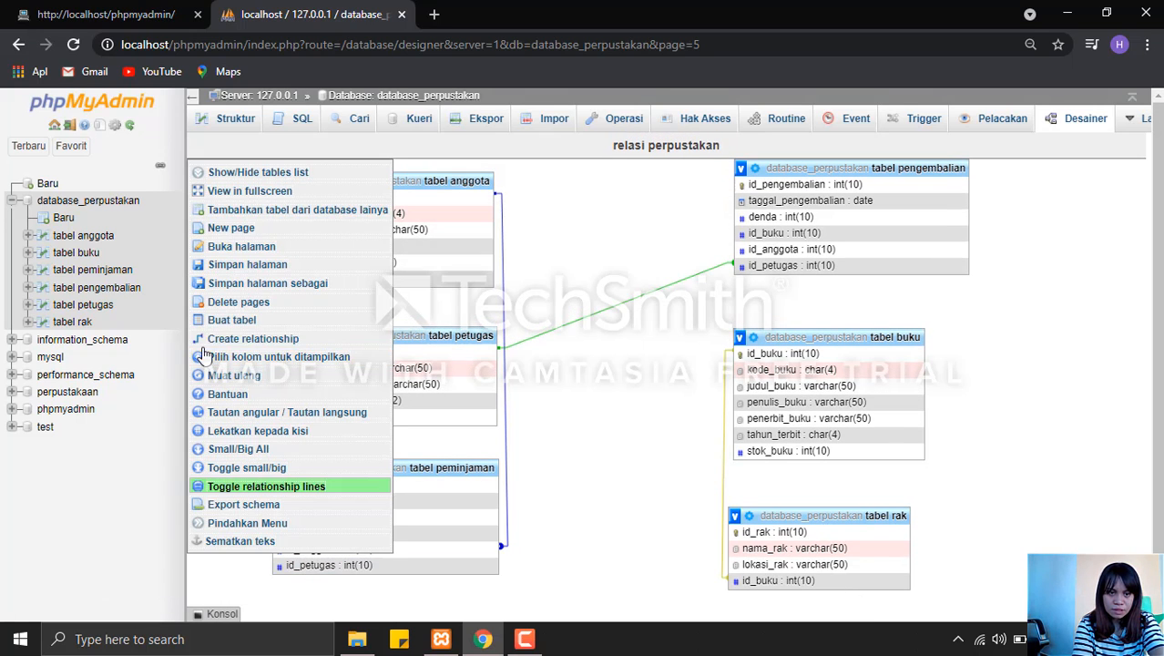
pyautogui.click(223, 338)
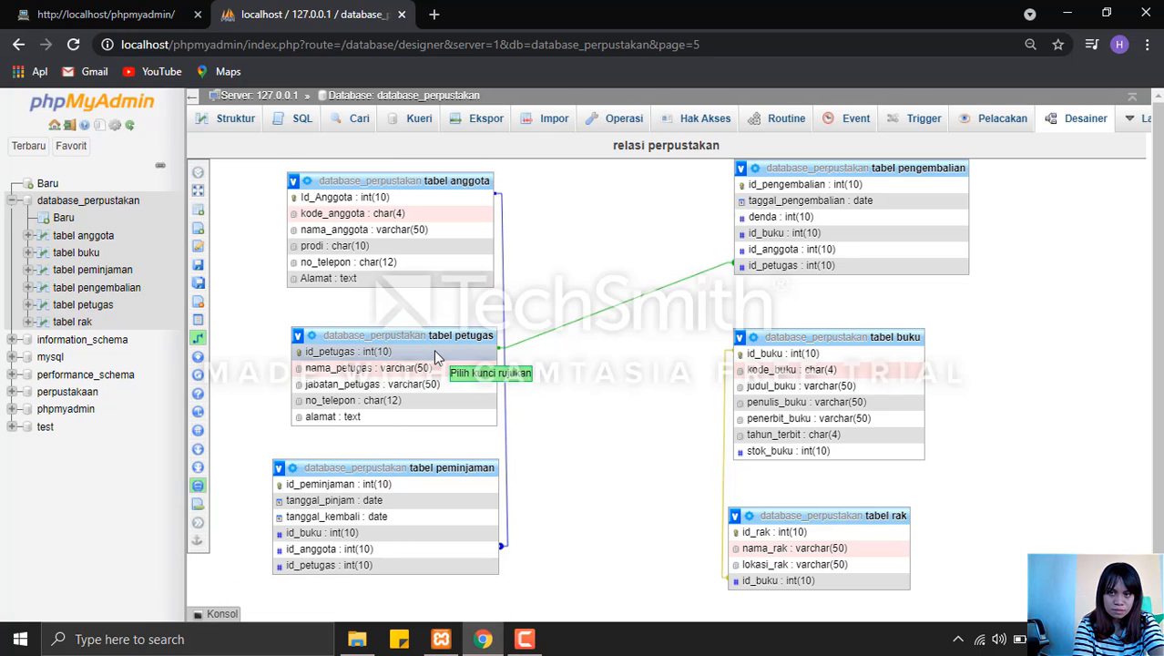
pyautogui.click(435, 357)
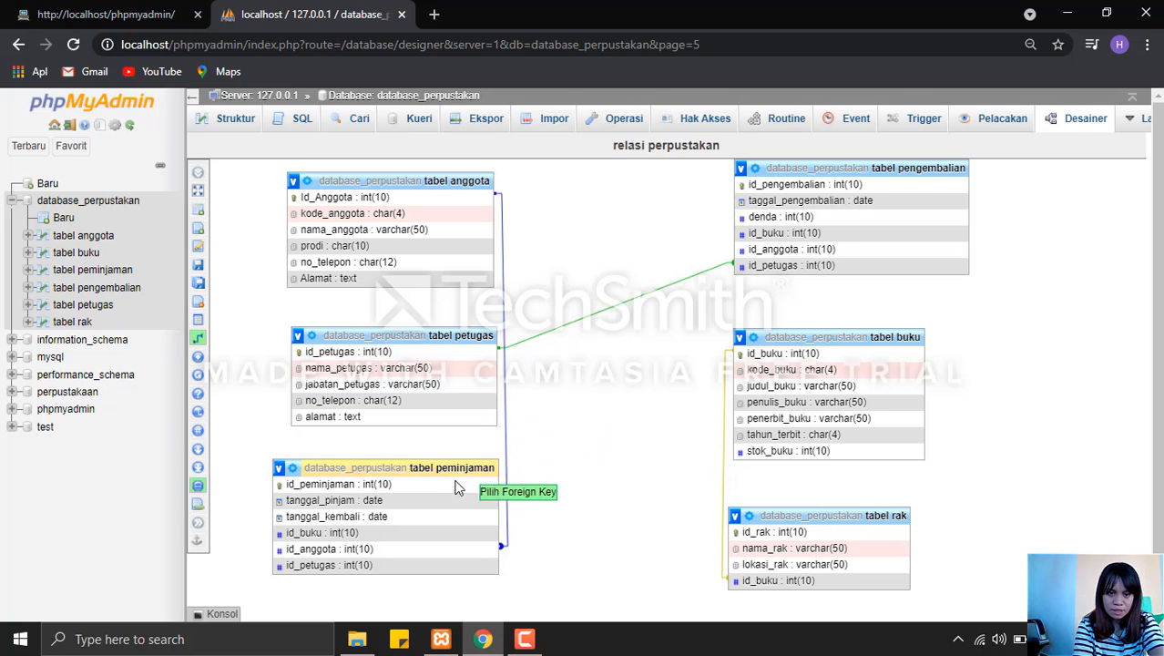
pyautogui.click(421, 566)
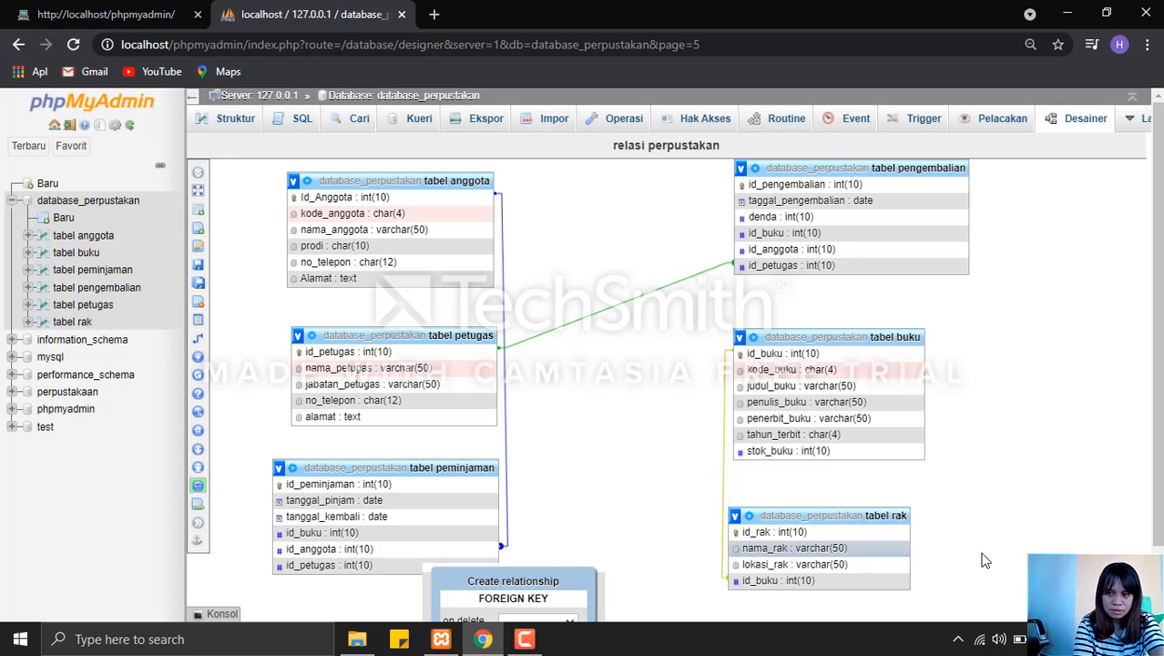
pyautogui.scroll(-1, 769, 554)
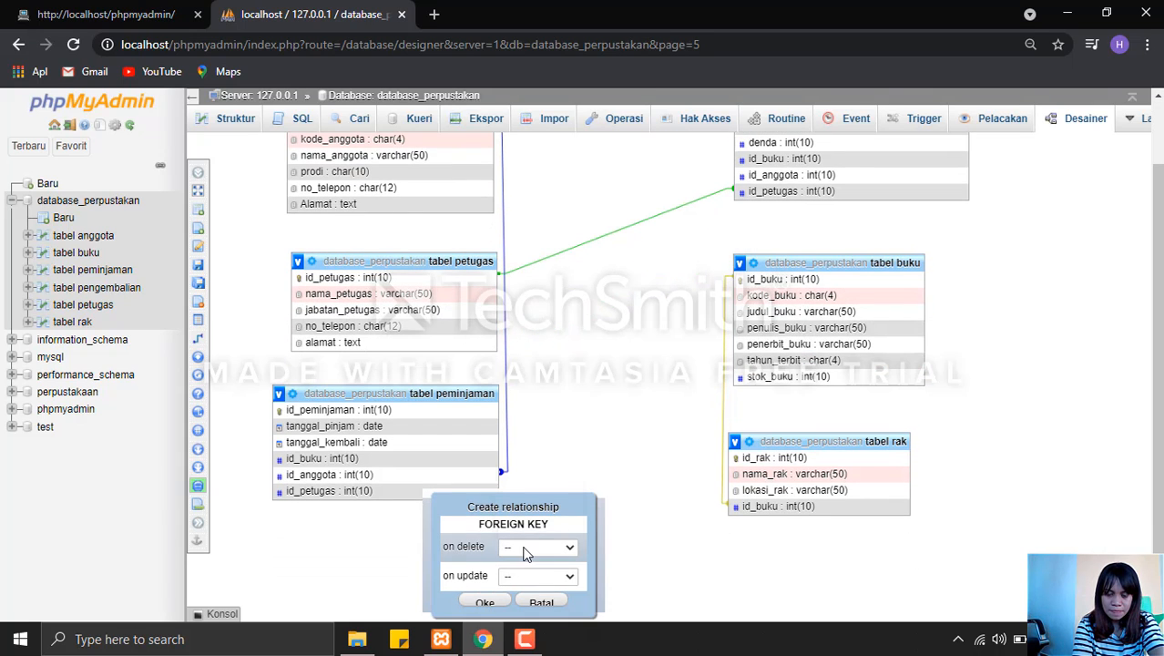
pyautogui.click(525, 546)
pyautogui.click(528, 491)
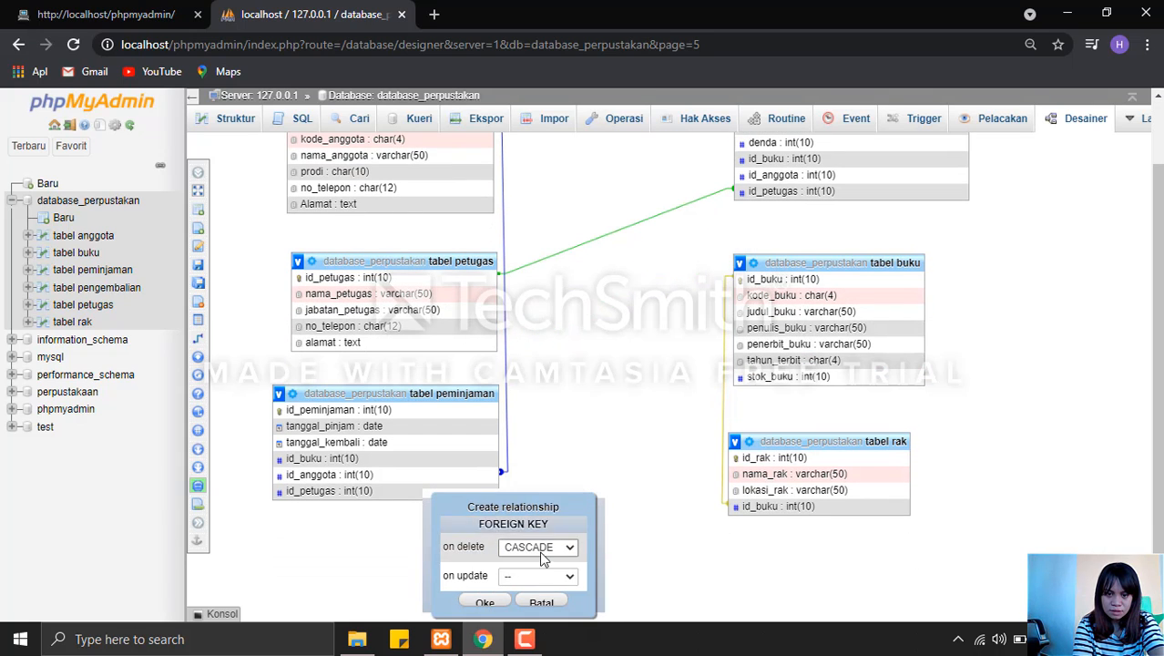
pyautogui.click(555, 577)
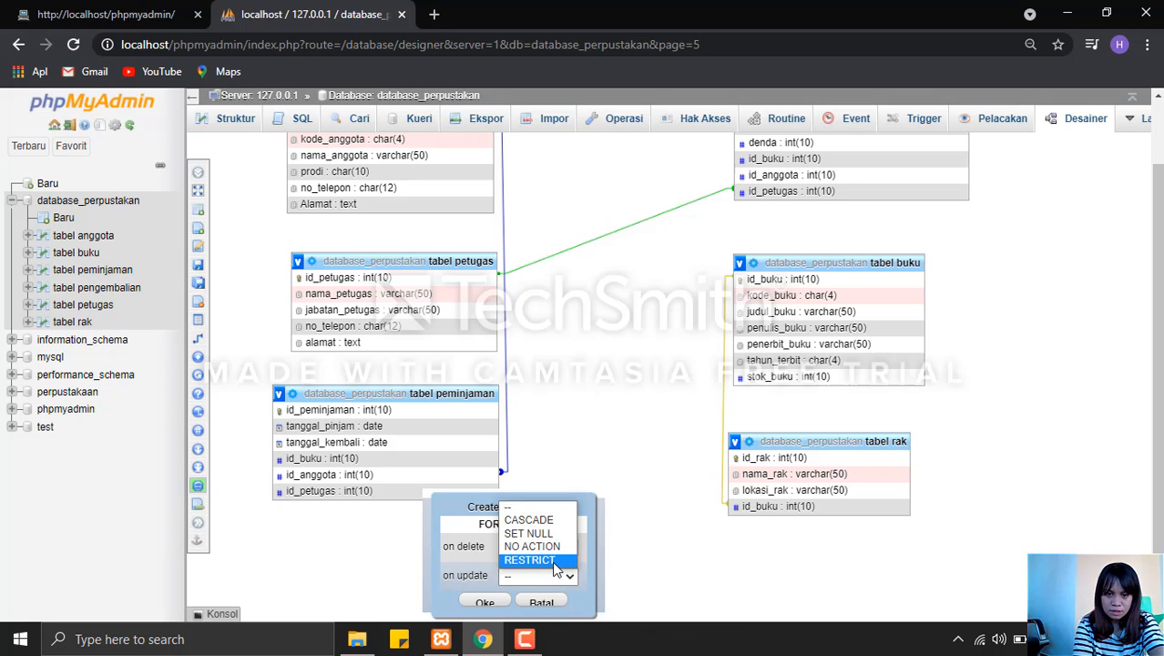
pyautogui.click(530, 559)
pyautogui.click(485, 602)
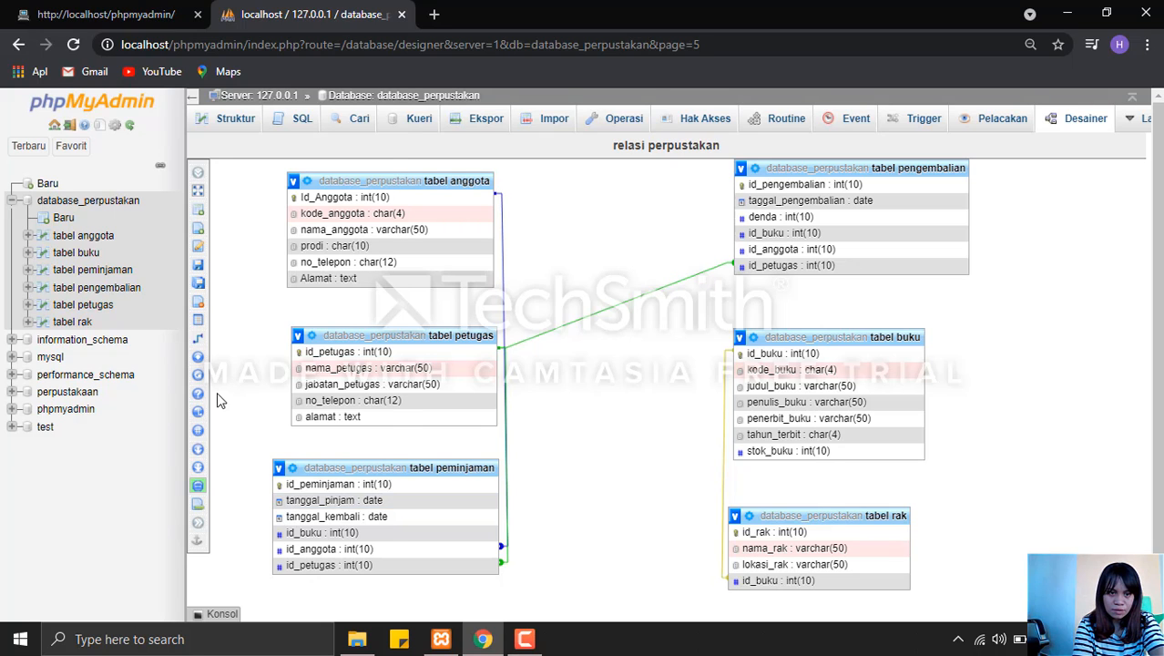
# Relate tabel anggota's Id_Anggota to tabel pengembalian's id_anggota foreign key, with CASCADE on delete and RESTRICT on update.
pyautogui.moveTo(200, 357)
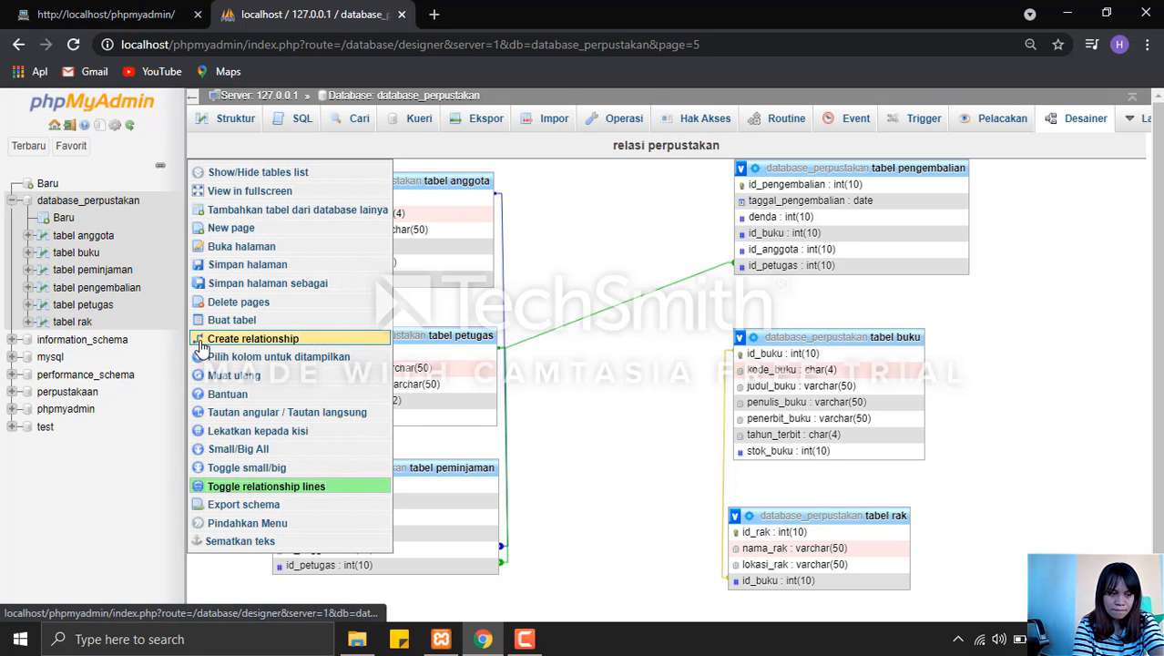
pyautogui.click(382, 339)
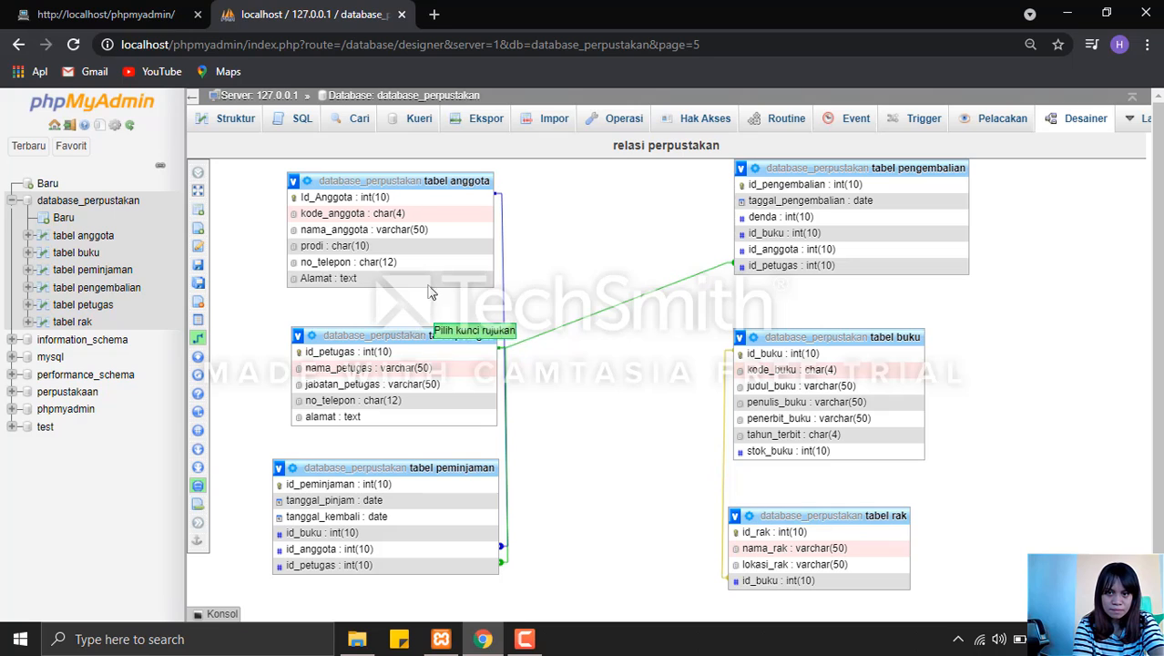
pyautogui.click(412, 204)
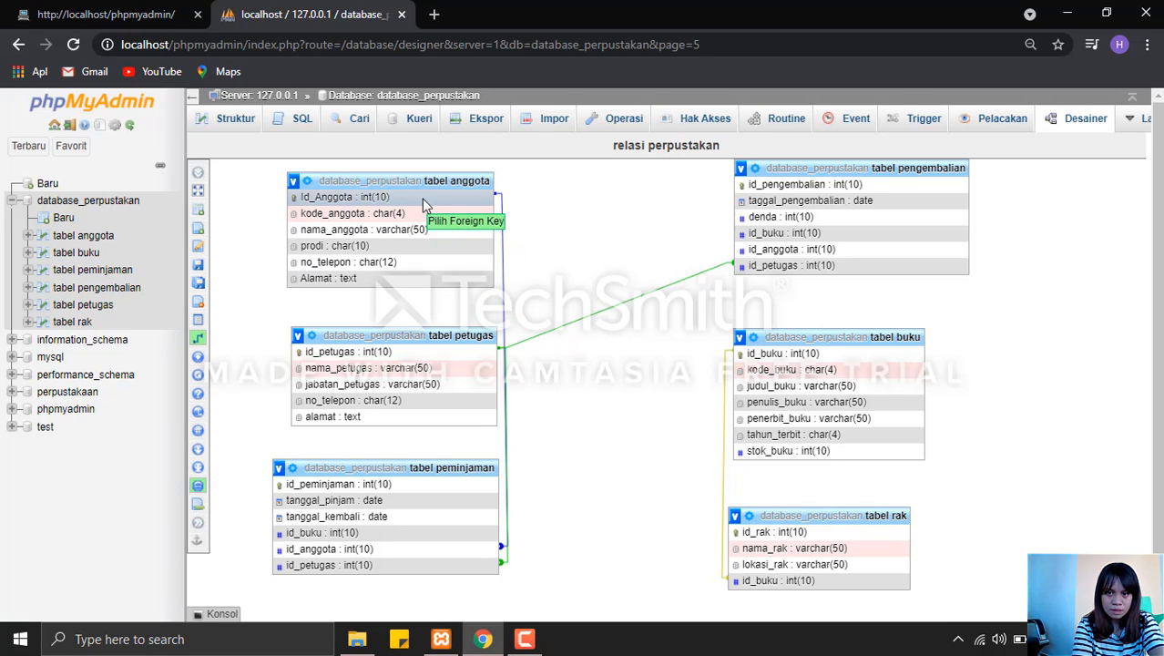
pyautogui.click(768, 251)
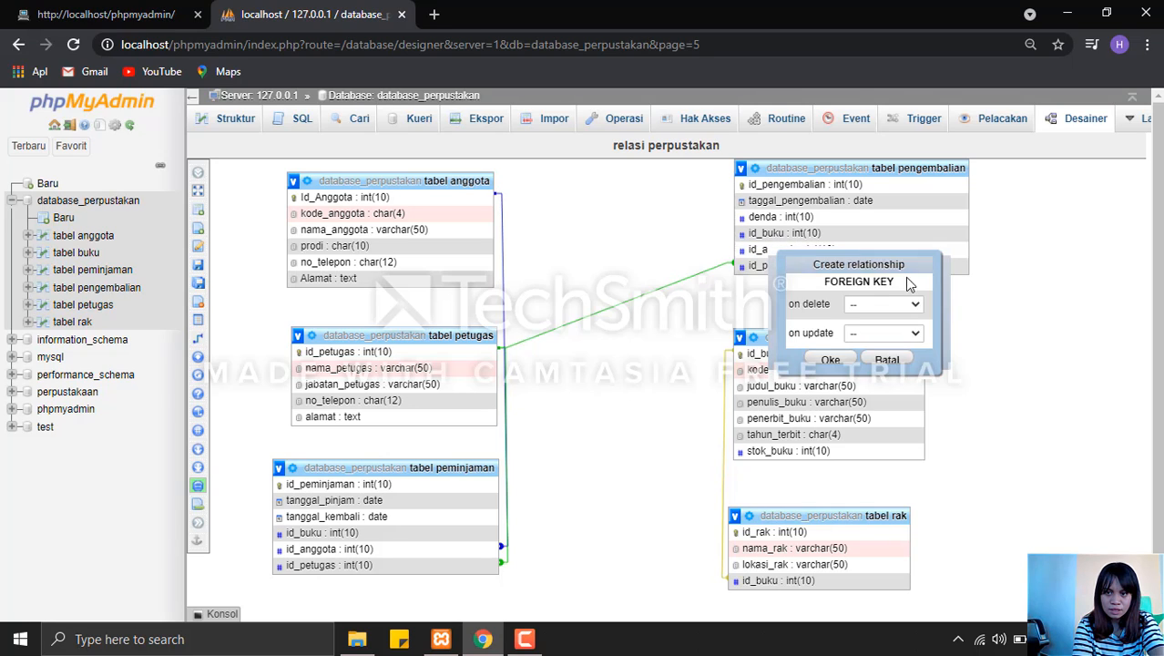
pyautogui.click(913, 307)
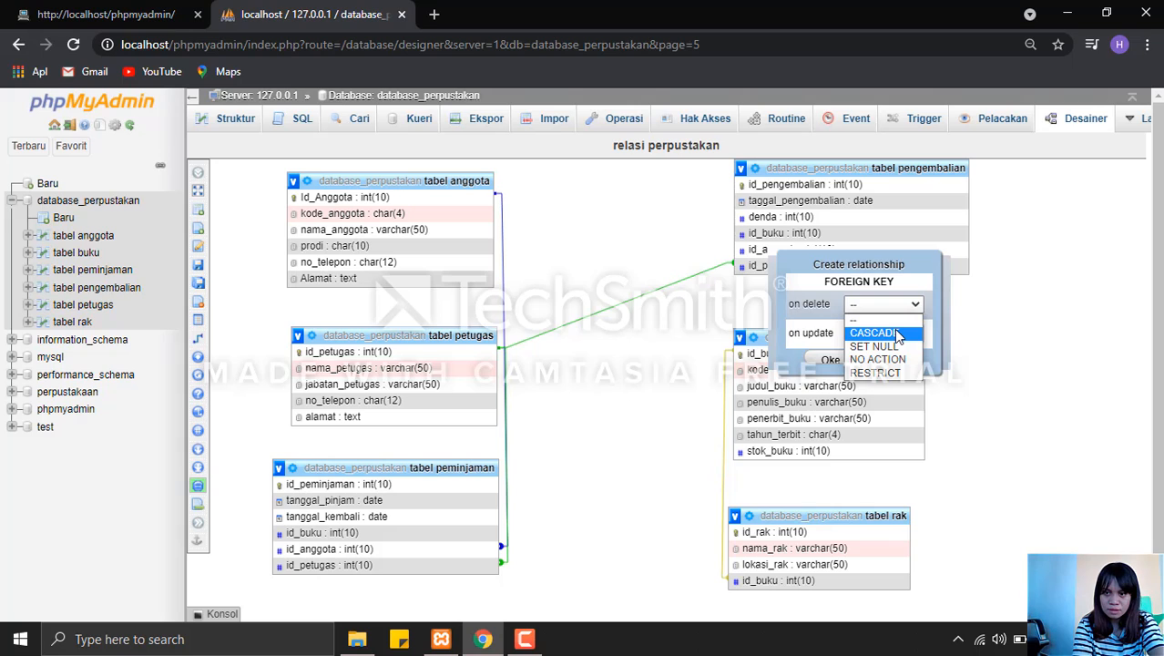
pyautogui.click(897, 333)
pyautogui.click(892, 333)
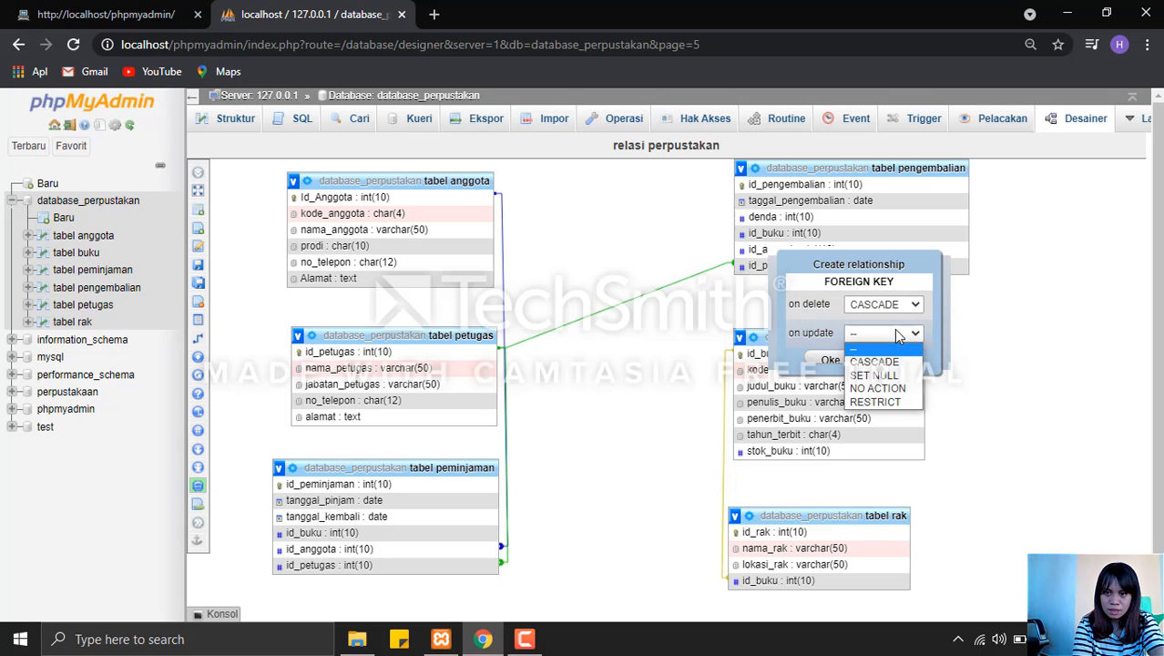
pyautogui.click(874, 401)
pyautogui.click(829, 360)
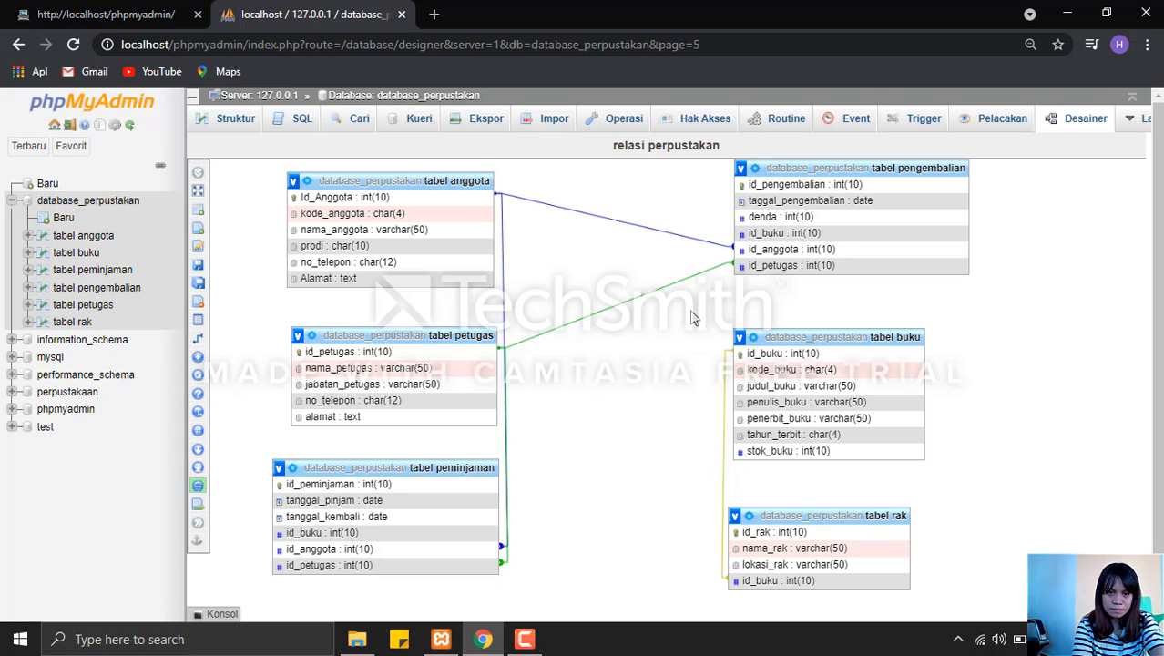
# Relate tabel buku's id_buku to tabel pengembalian's id_buku foreign key, with CASCADE on delete and RESTRICT on update, and save the designer page.
pyautogui.click(199, 342)
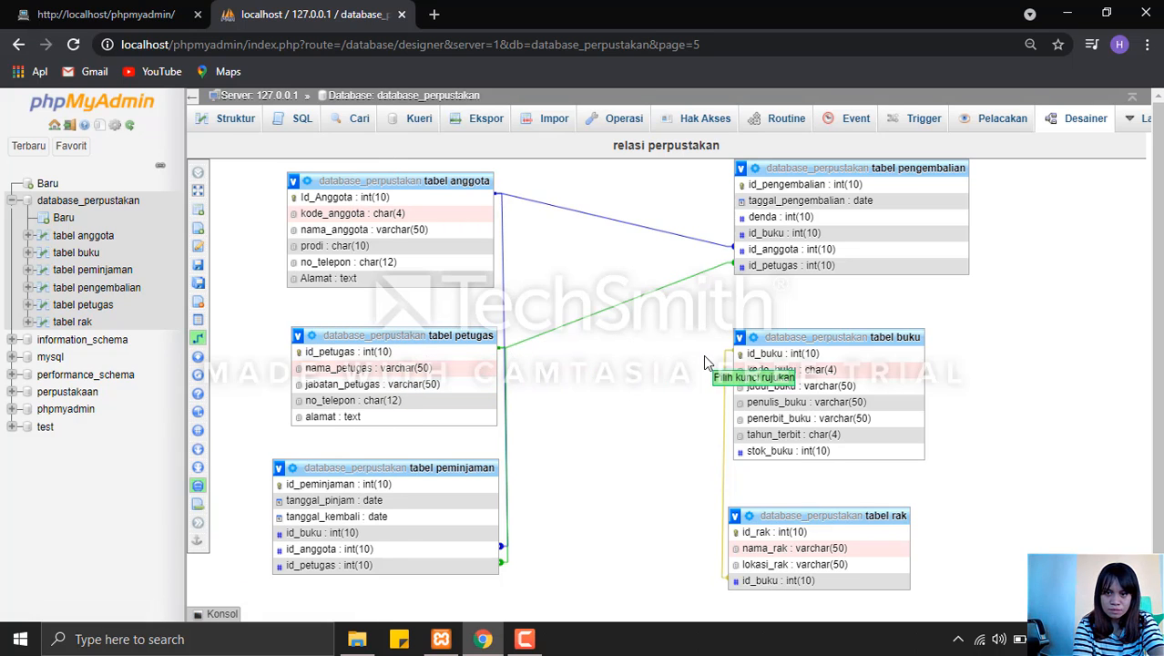
pyautogui.click(778, 355)
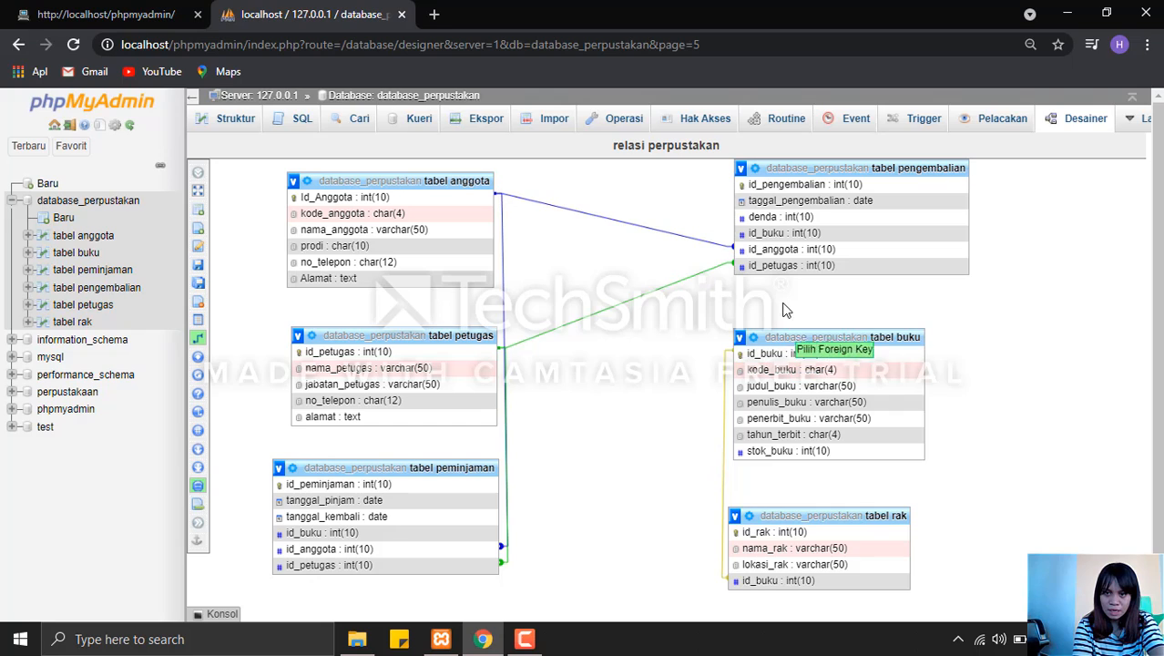
pyautogui.click(774, 235)
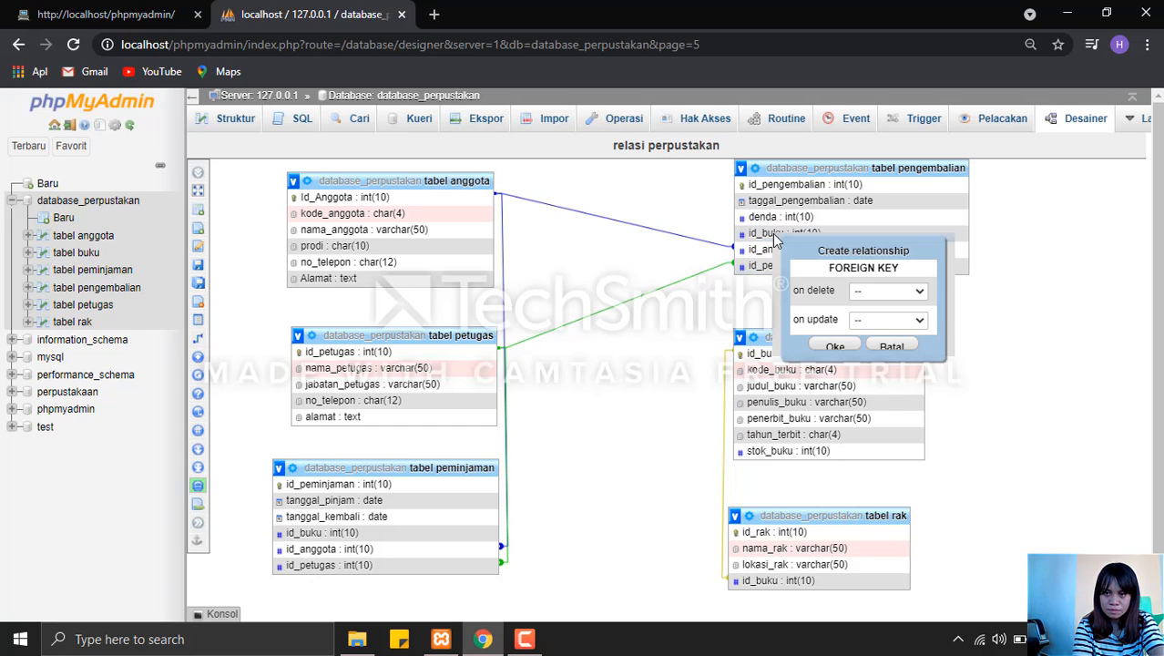
pyautogui.click(916, 293)
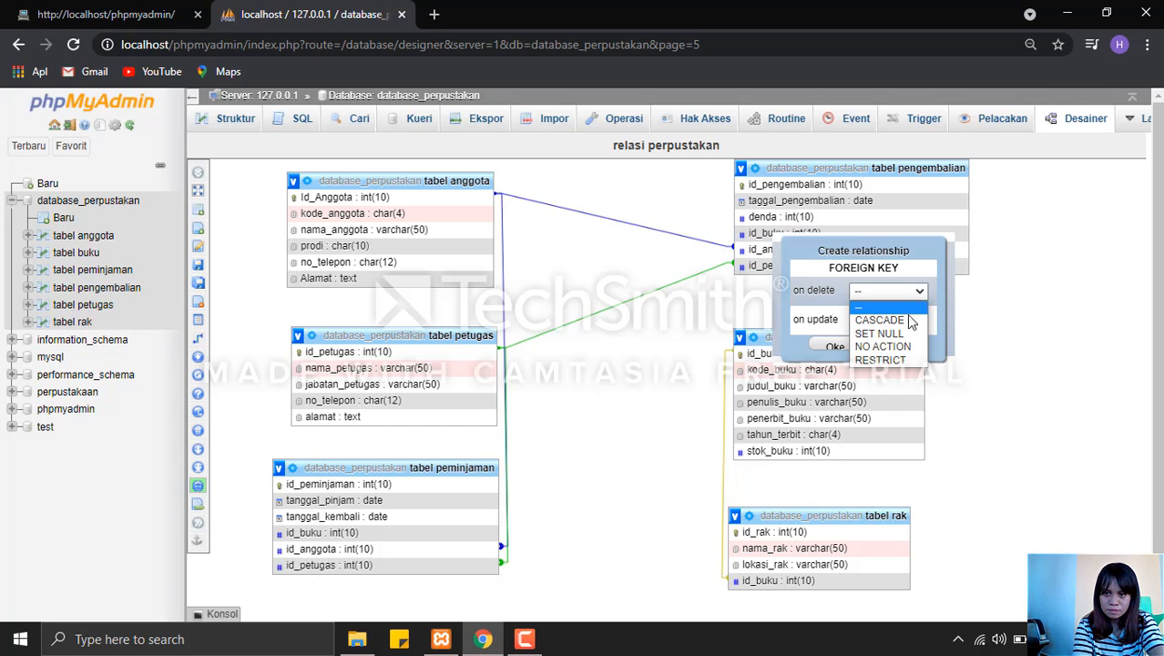
pyautogui.click(910, 322)
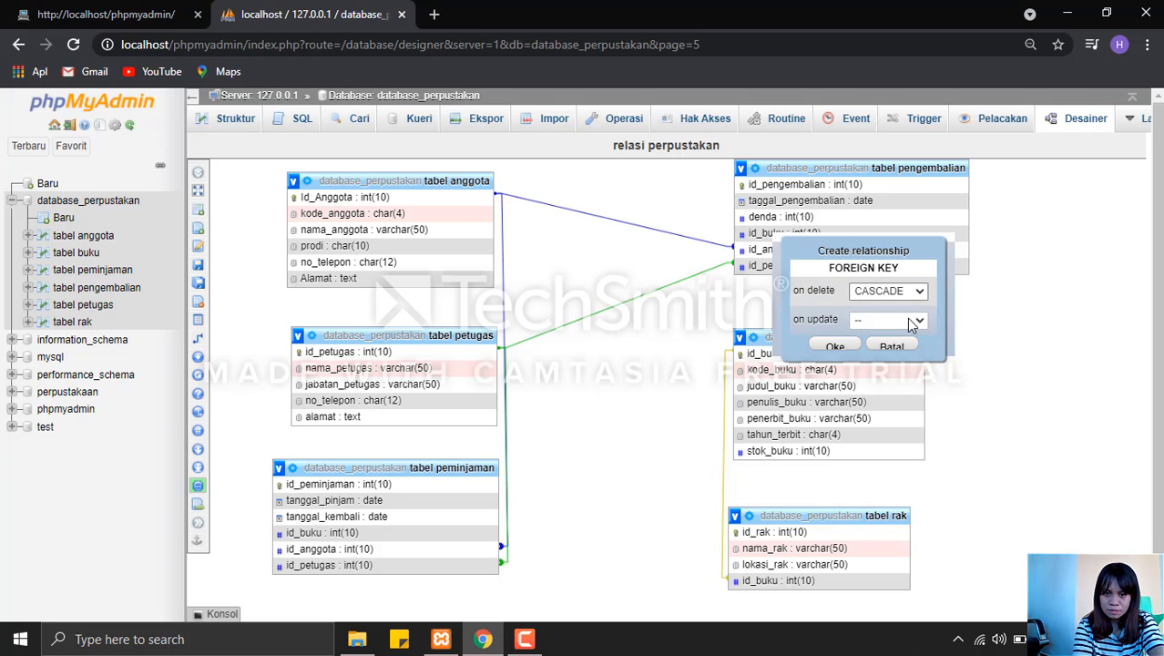
pyautogui.click(911, 324)
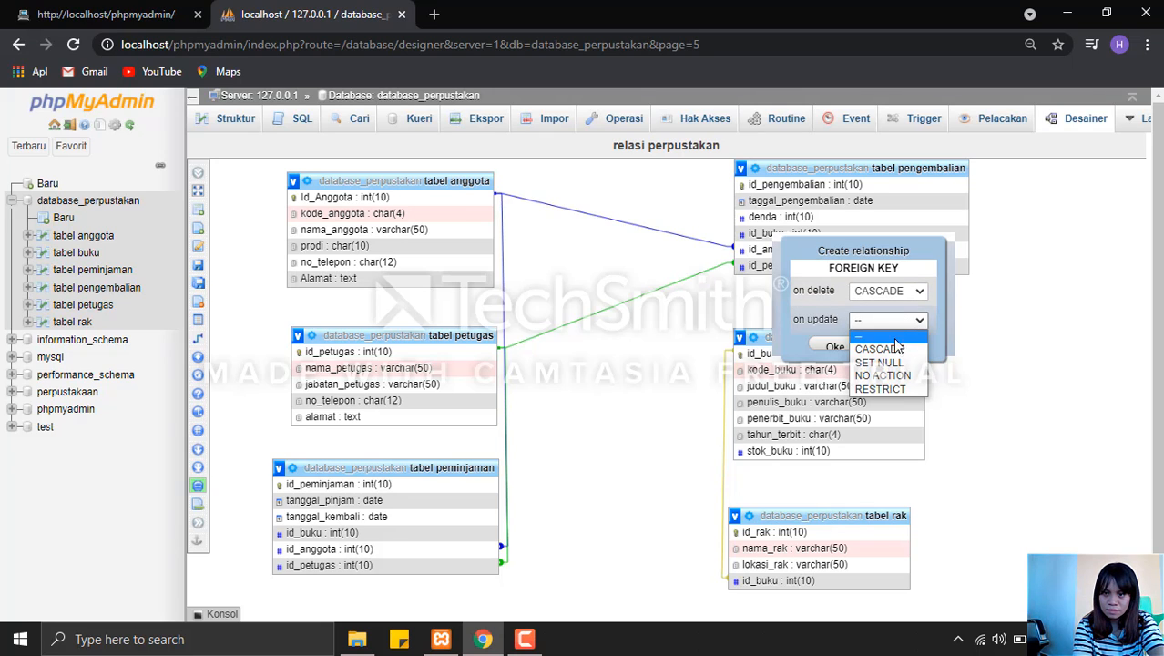
pyautogui.click(885, 376)
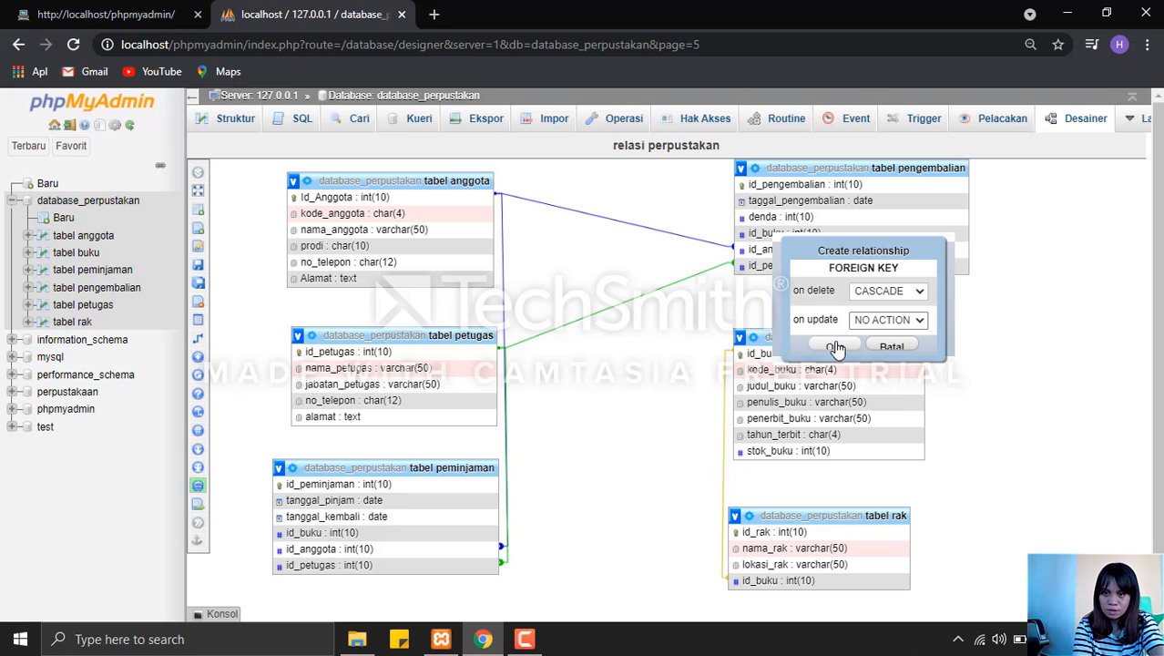
pyautogui.click(869, 324)
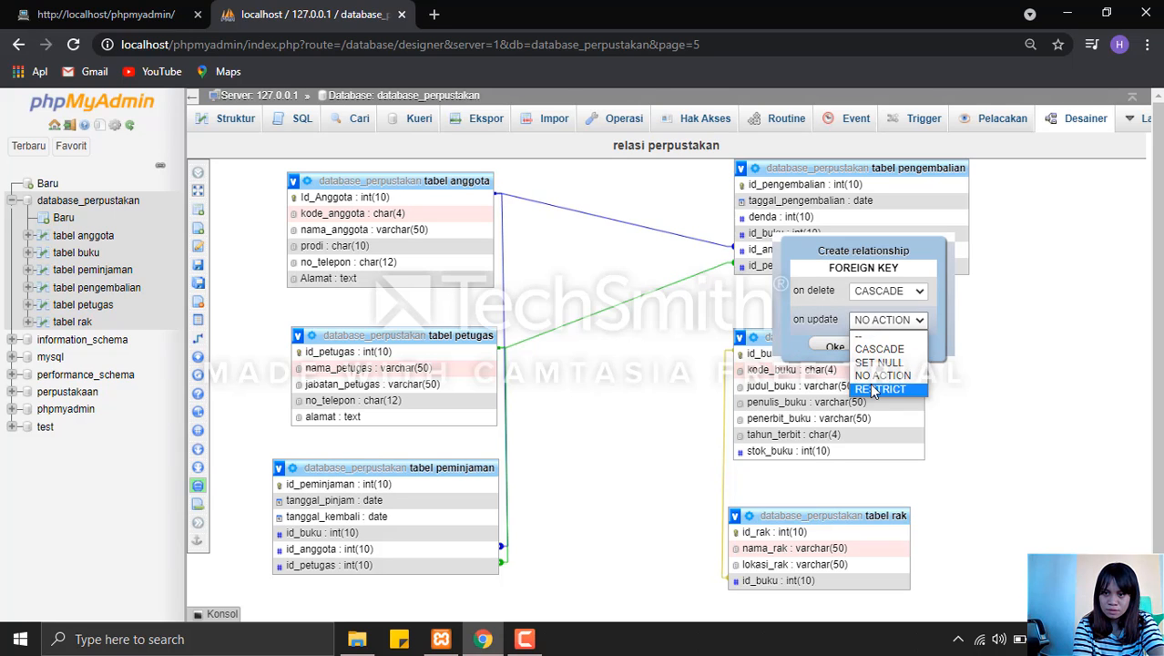
pyautogui.click(883, 389)
pyautogui.click(836, 347)
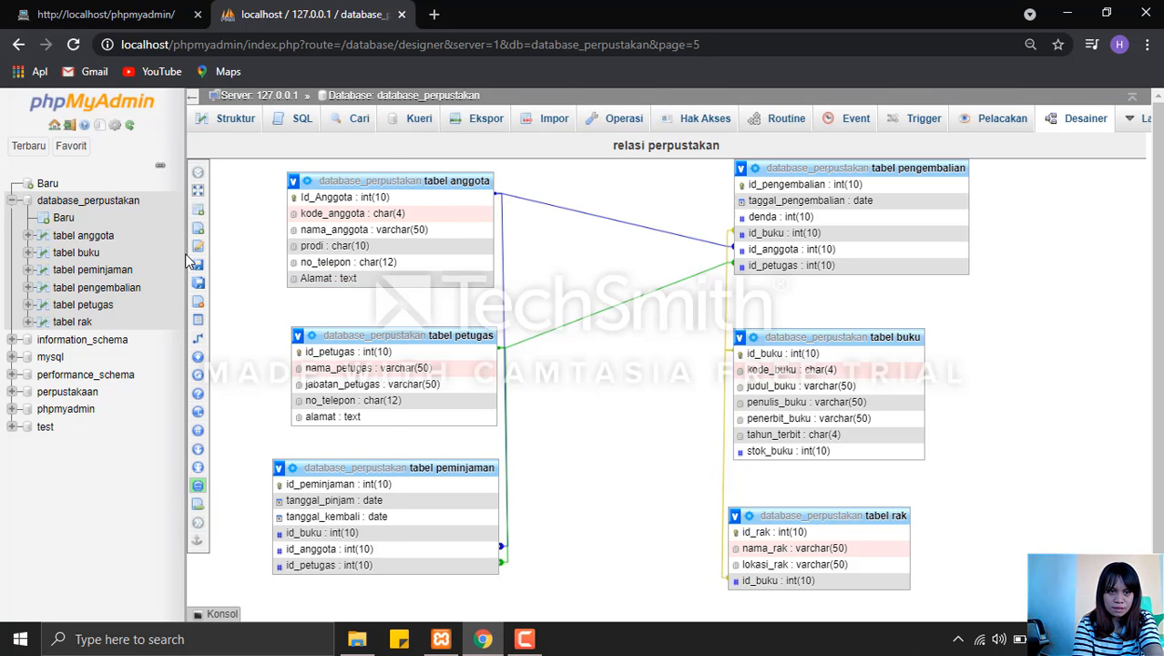
pyautogui.click(202, 270)
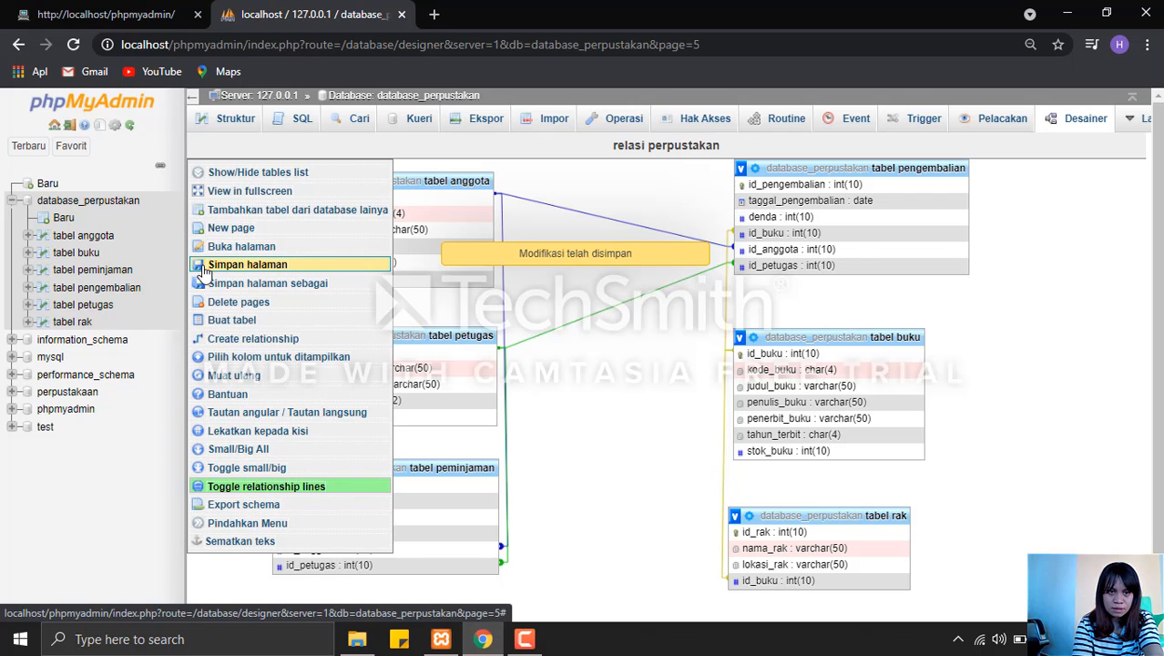
# Start a new row in database_perpustakan's tabel anggota and enter the member's ID number in Id_Anggota.
pyautogui.click(396, 102)
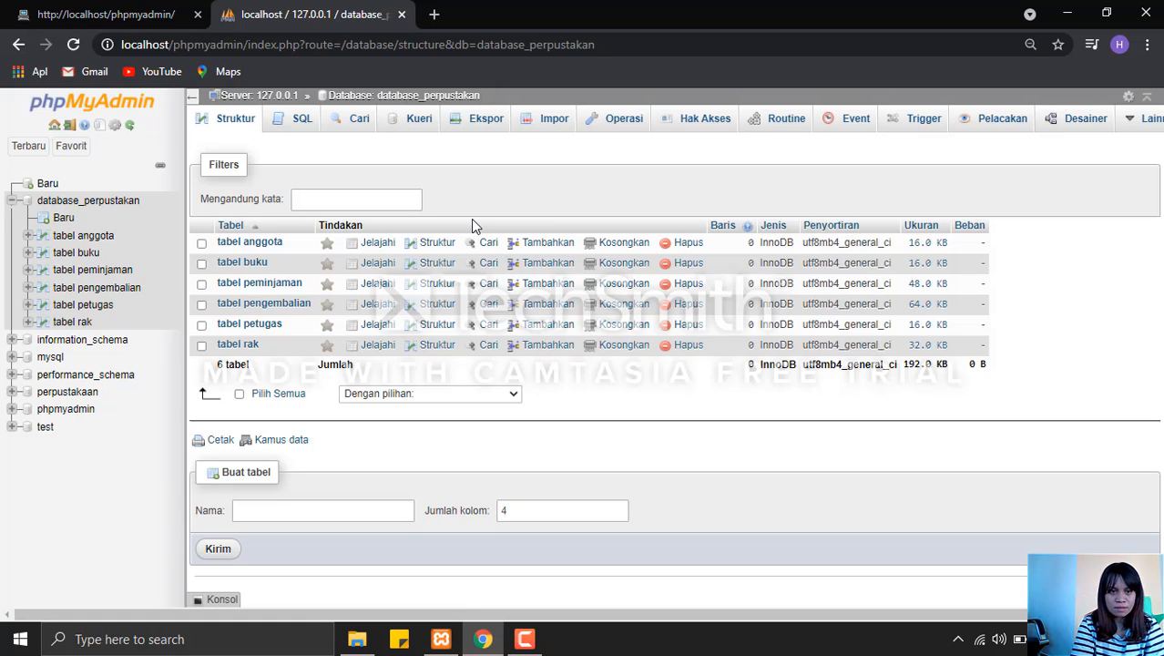
pyautogui.click(533, 246)
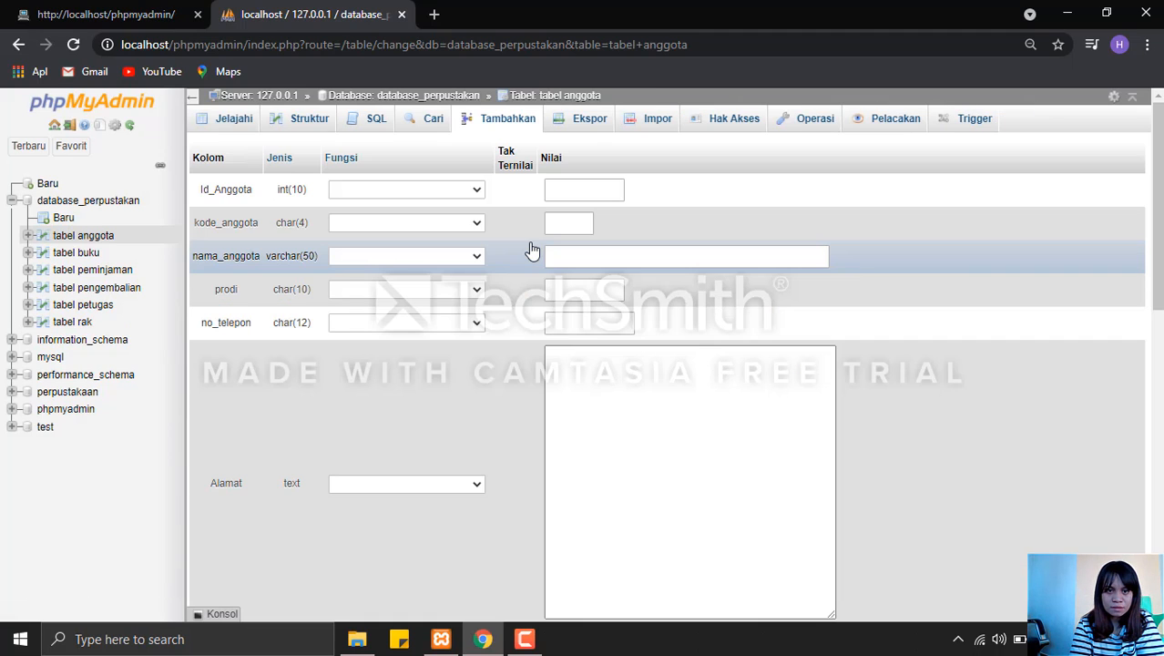
pyautogui.click(572, 190)
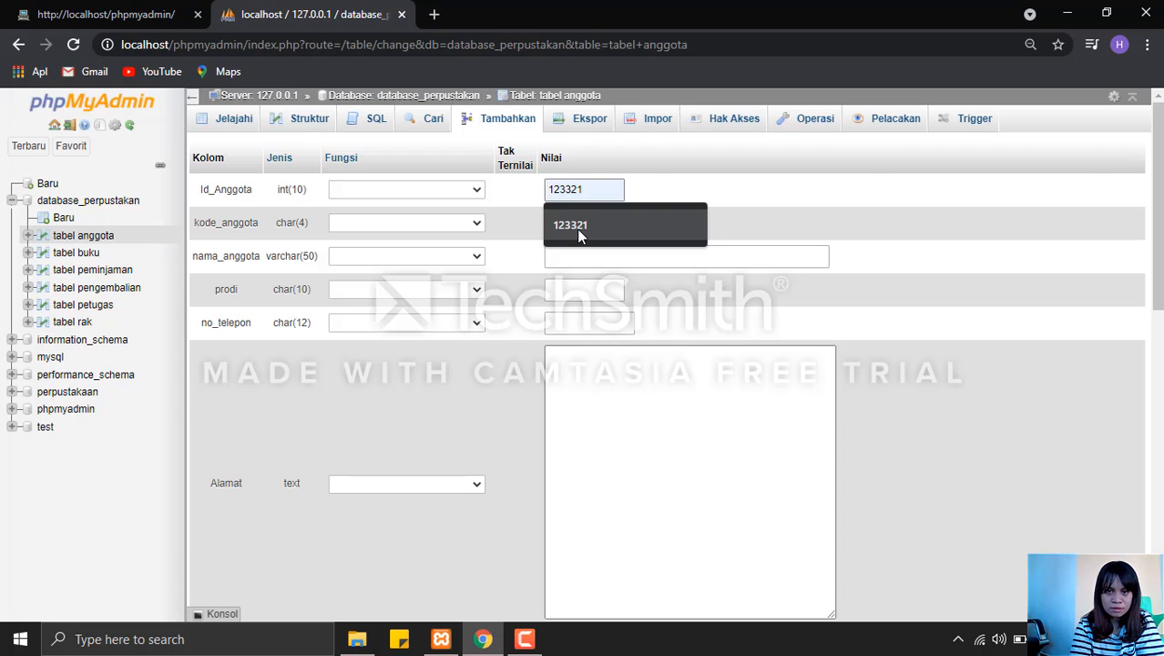
pyautogui.click(577, 229)
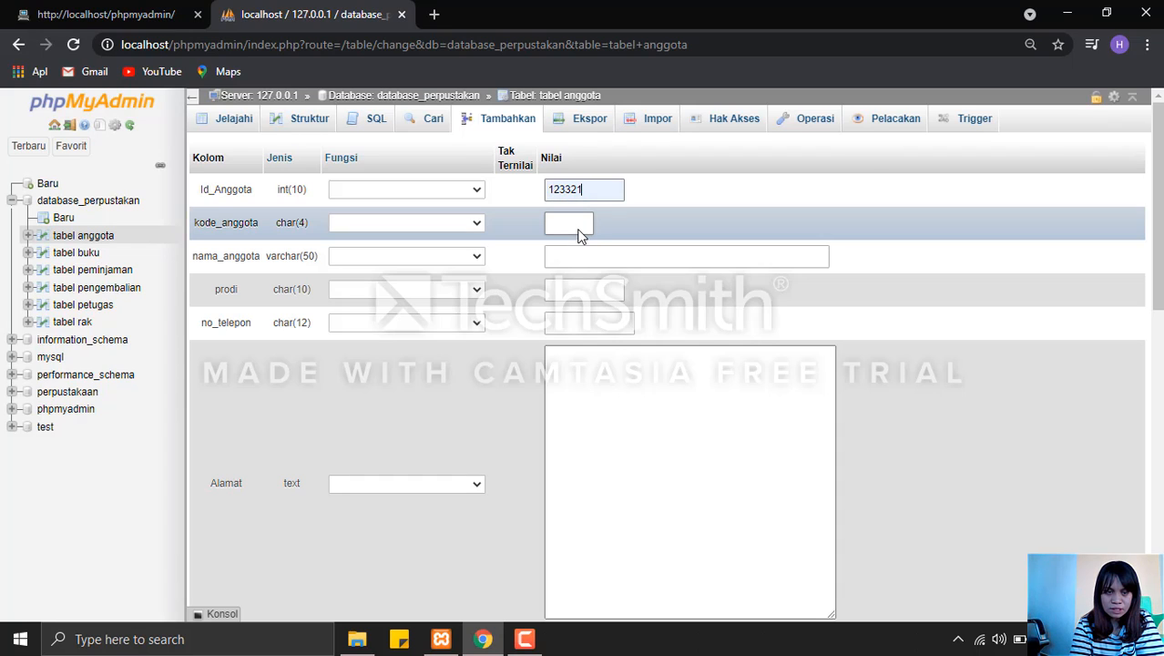
# Fill in kode_anggota with the member's four-digit code.
pyautogui.click(578, 229)
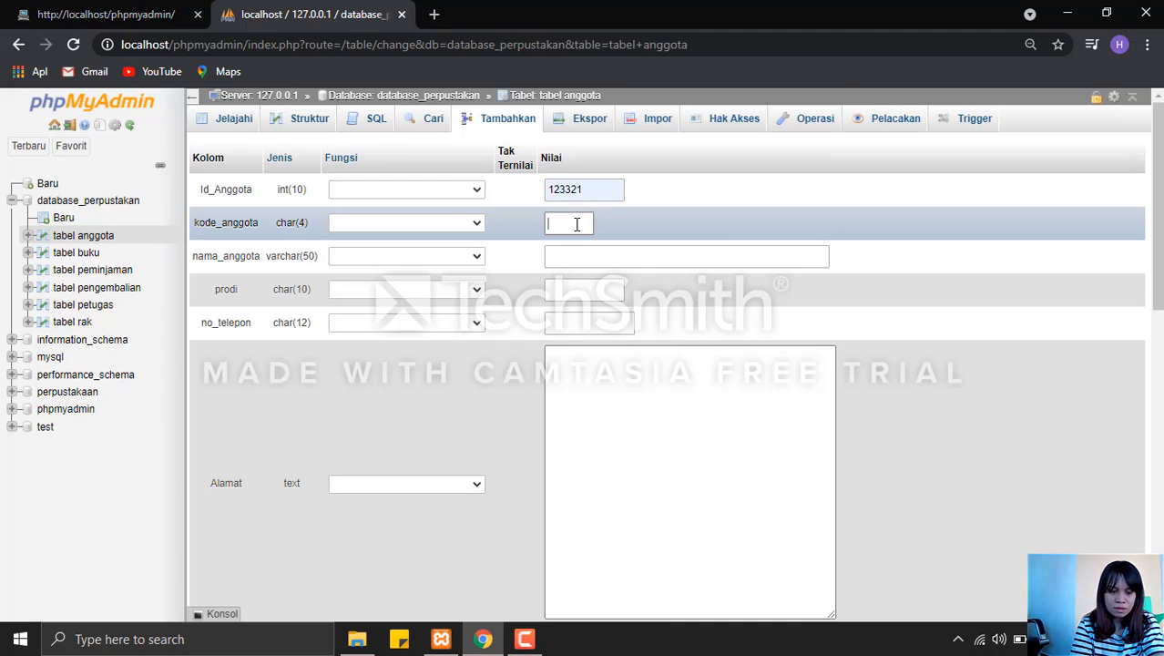
pyautogui.write('A')
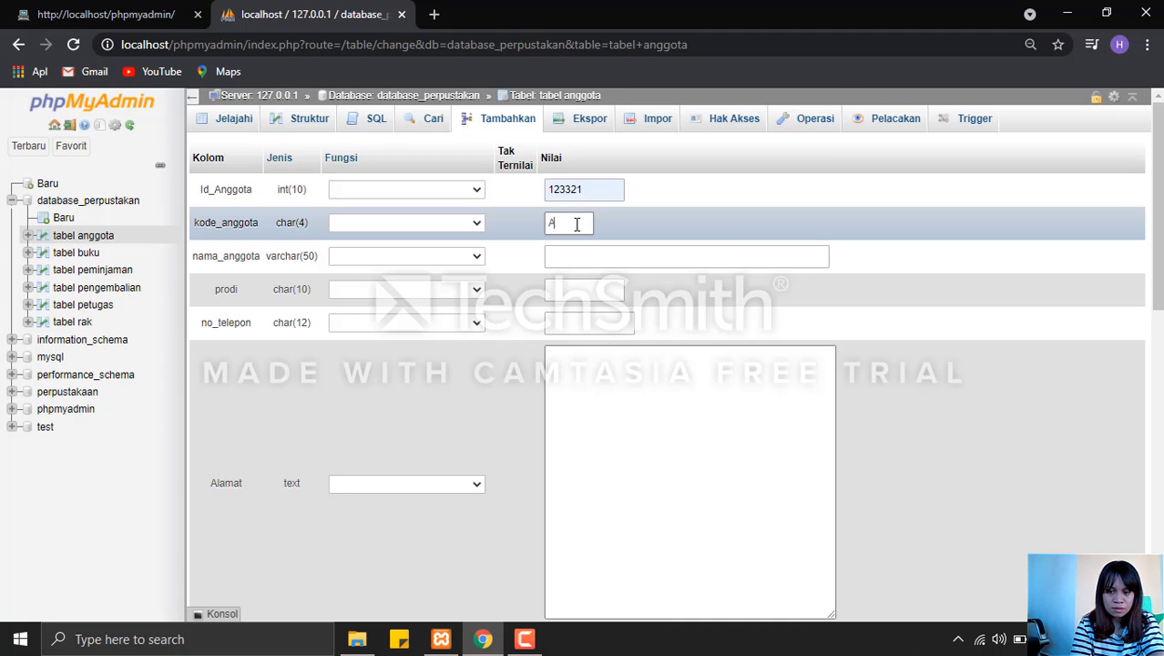
pyautogui.write('04')
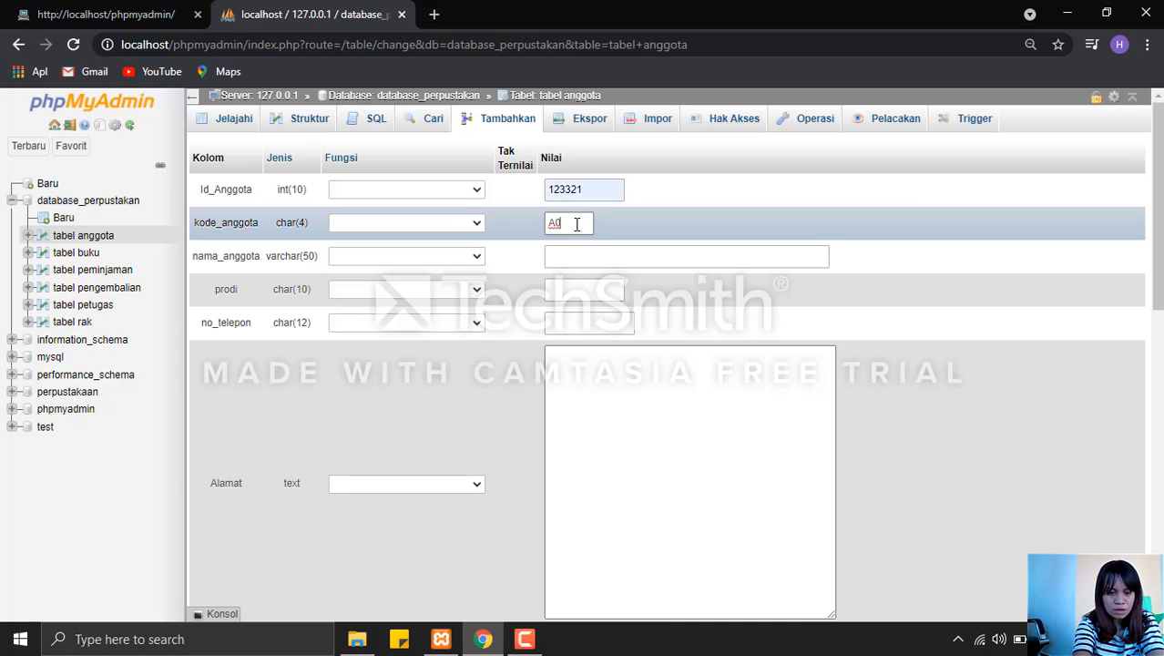
pyautogui.click(583, 253)
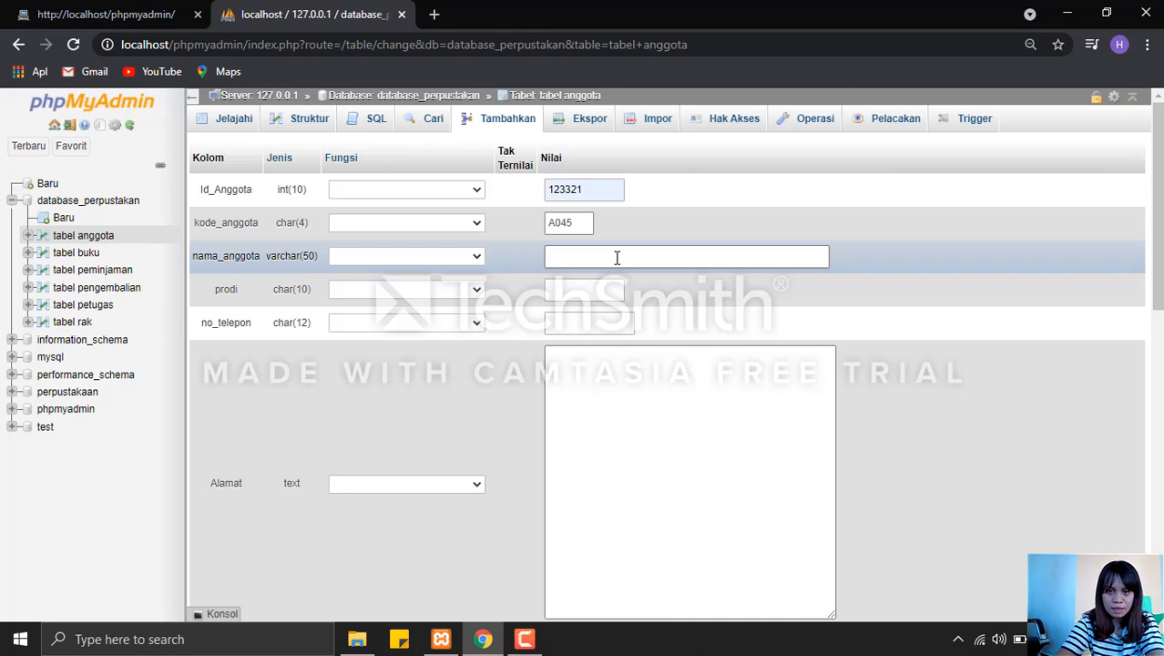
pyautogui.write('5')
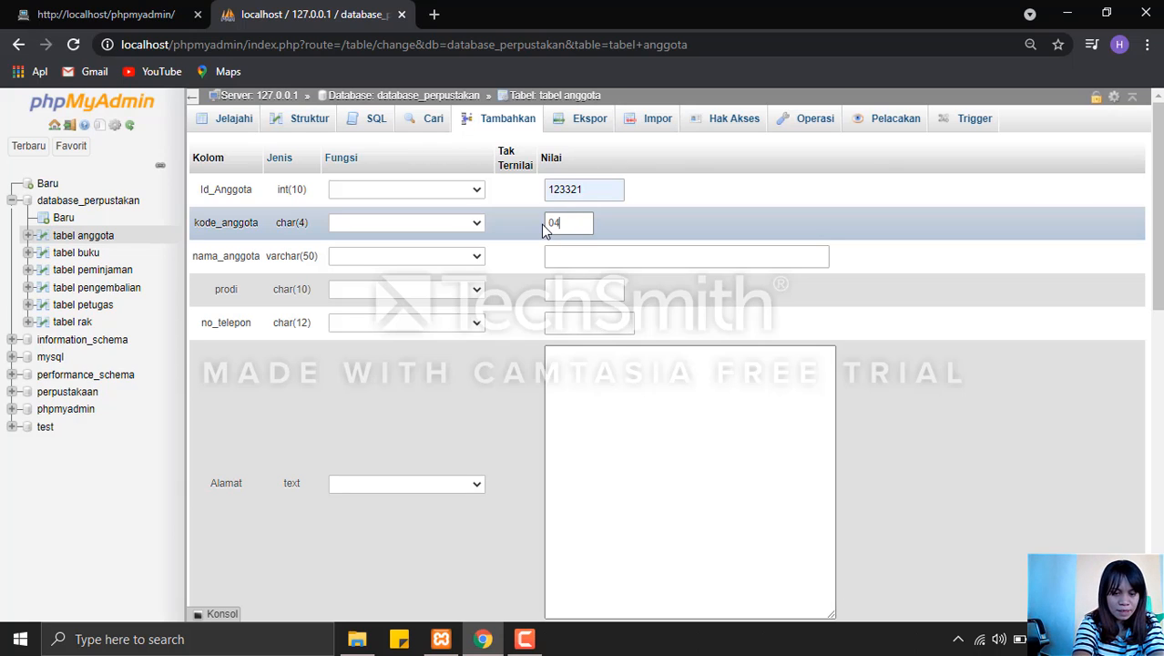
pyautogui.write('6')
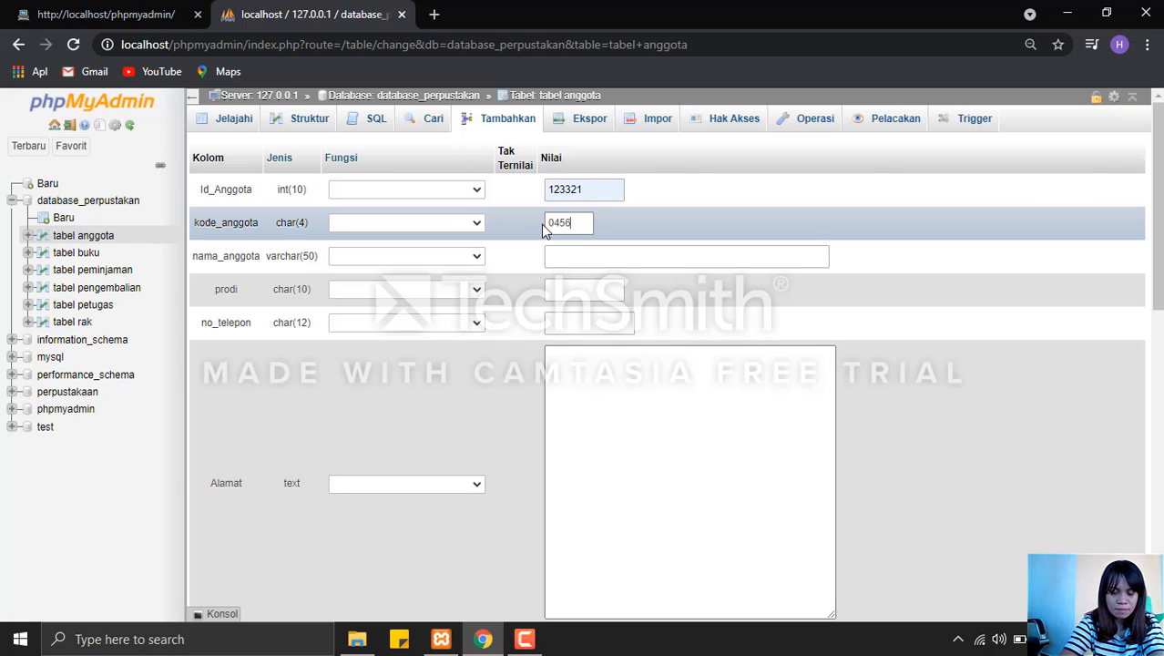
# Enter the member's name in nama_anggota and set prodi to TI/S1.
pyautogui.click(584, 256)
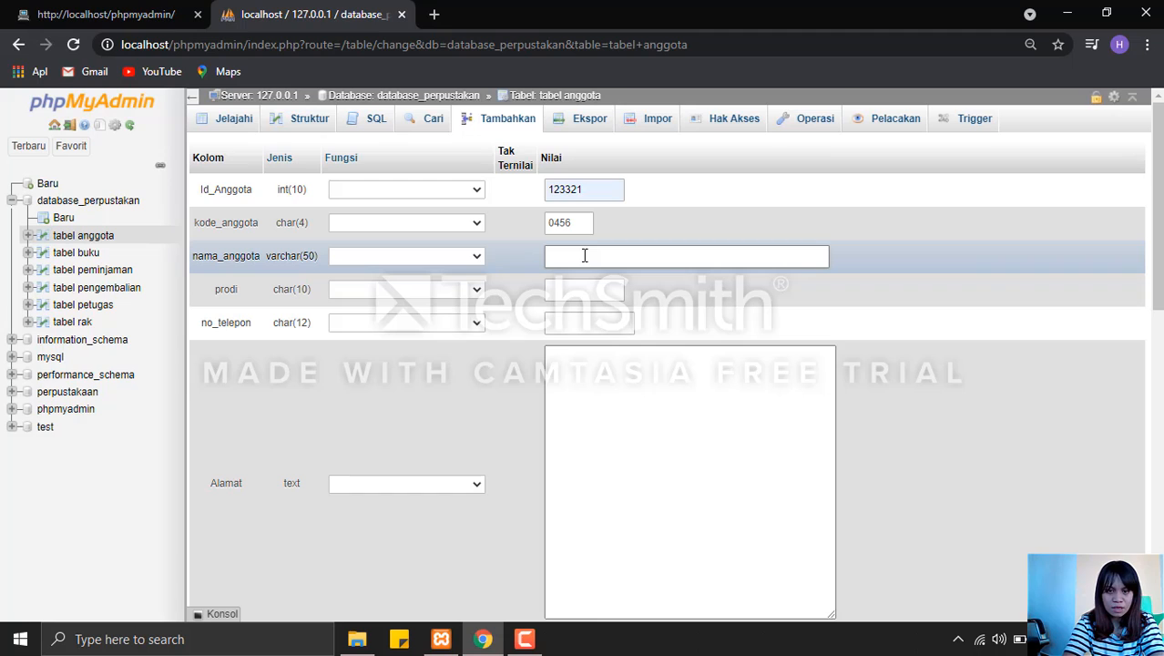
pyautogui.write('F')
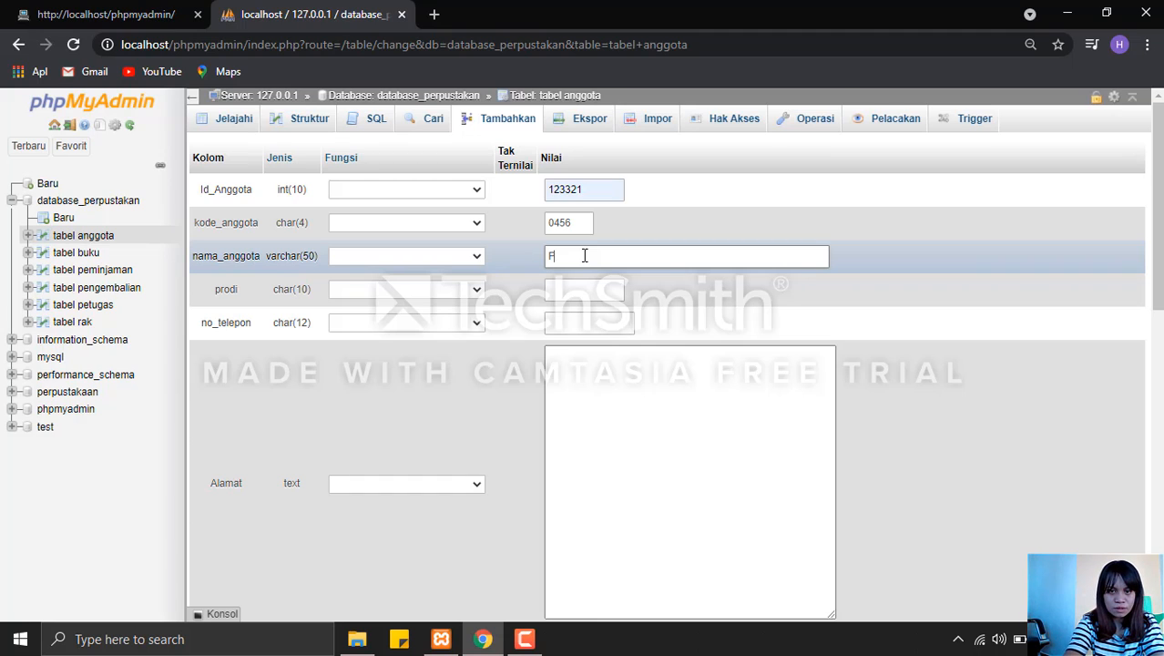
pyautogui.write('ut')
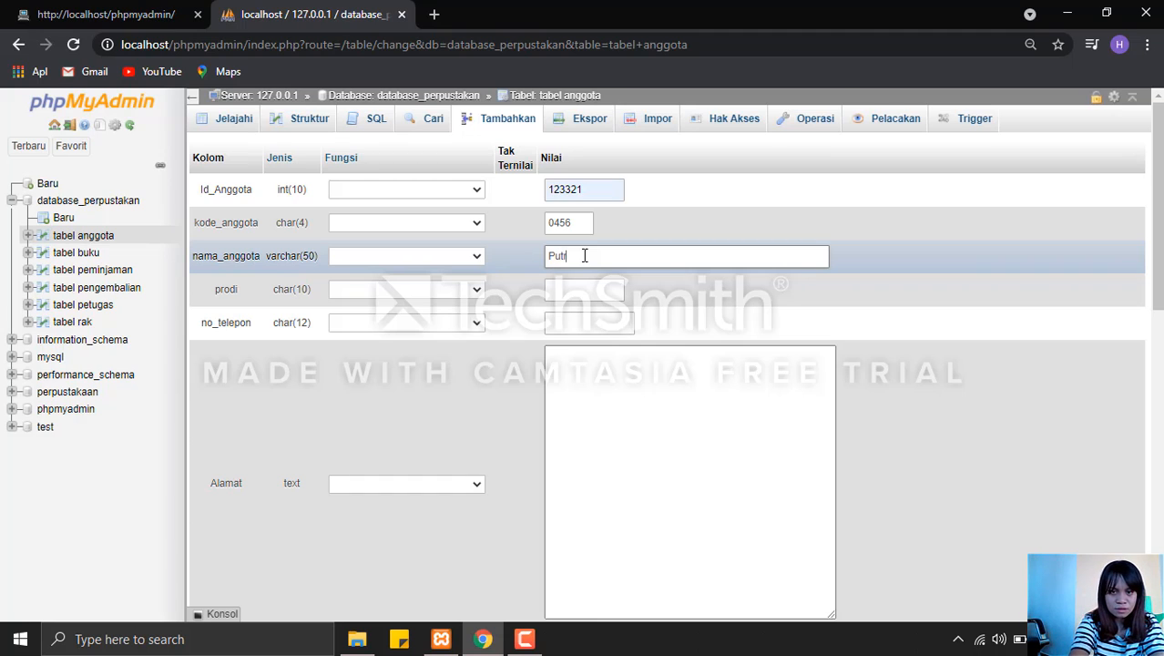
pyautogui.write('ri')
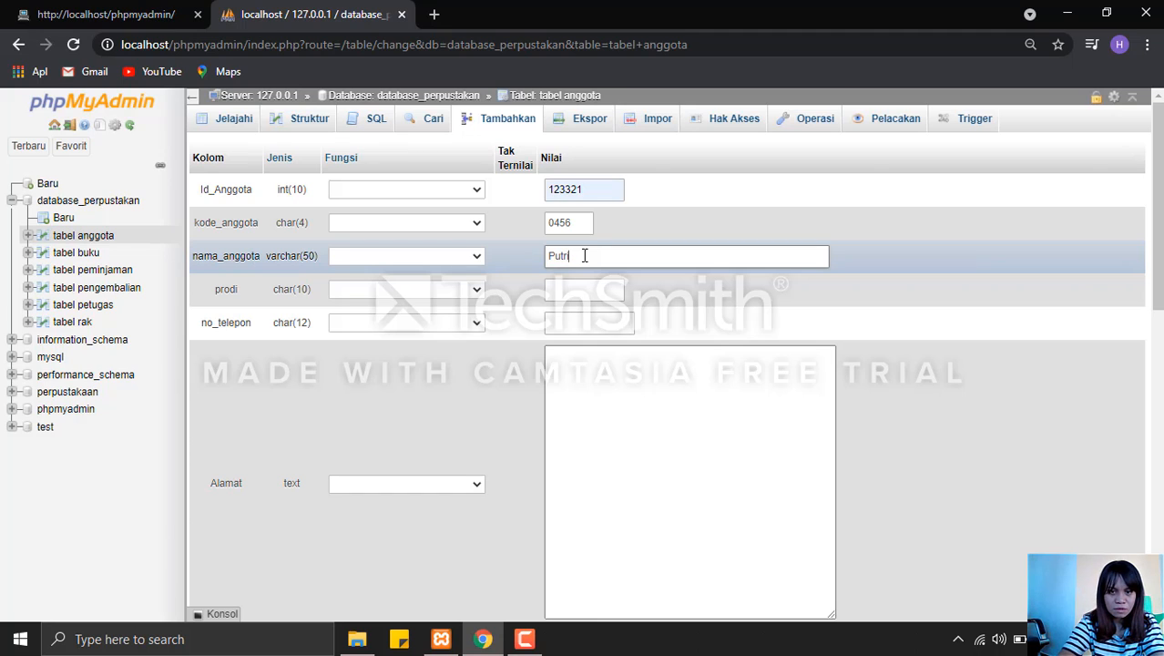
pyautogui.click(587, 288)
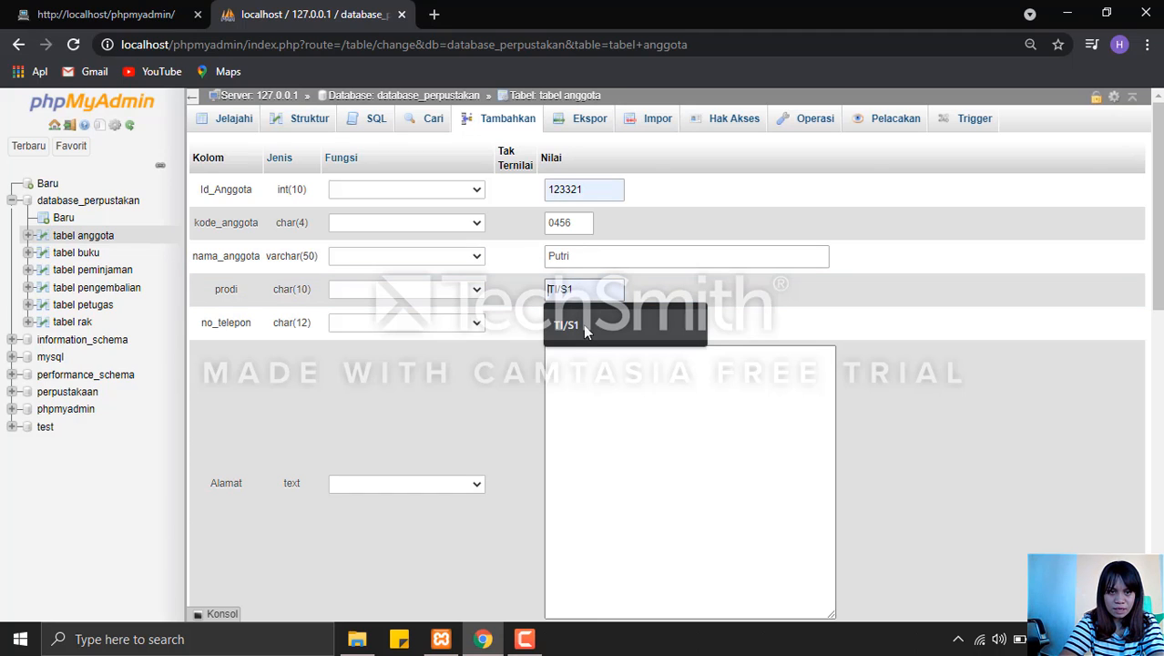
pyautogui.click(584, 329)
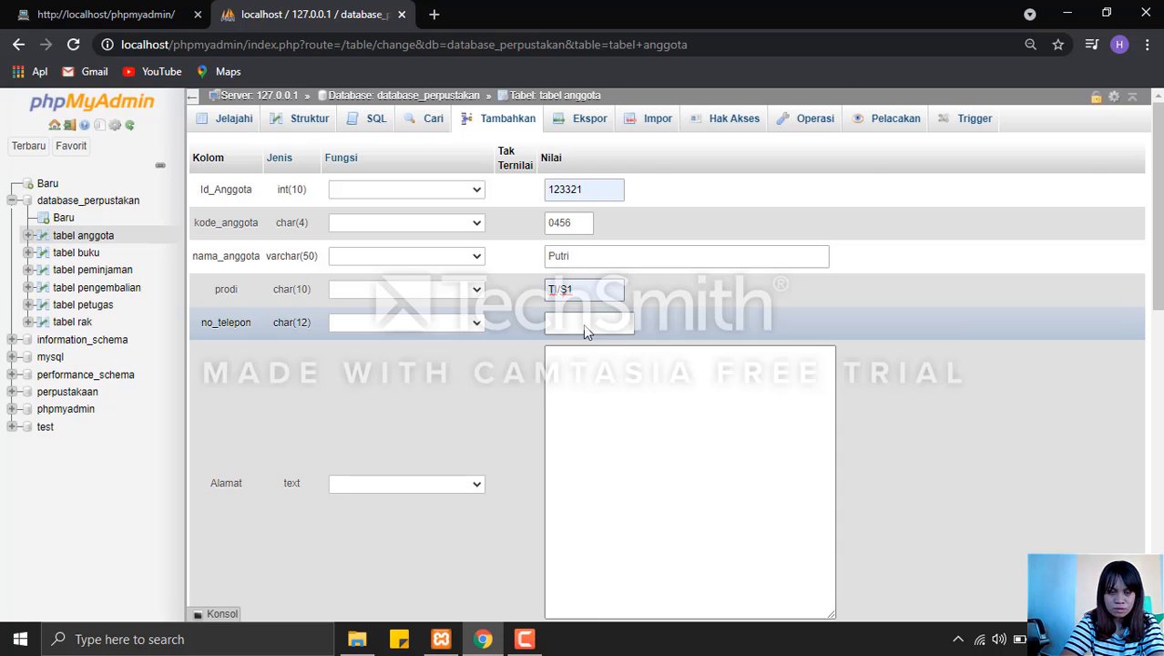
# Fill in the member's phone number in no_telepon and the street address in Alamat.
pyautogui.click(585, 325)
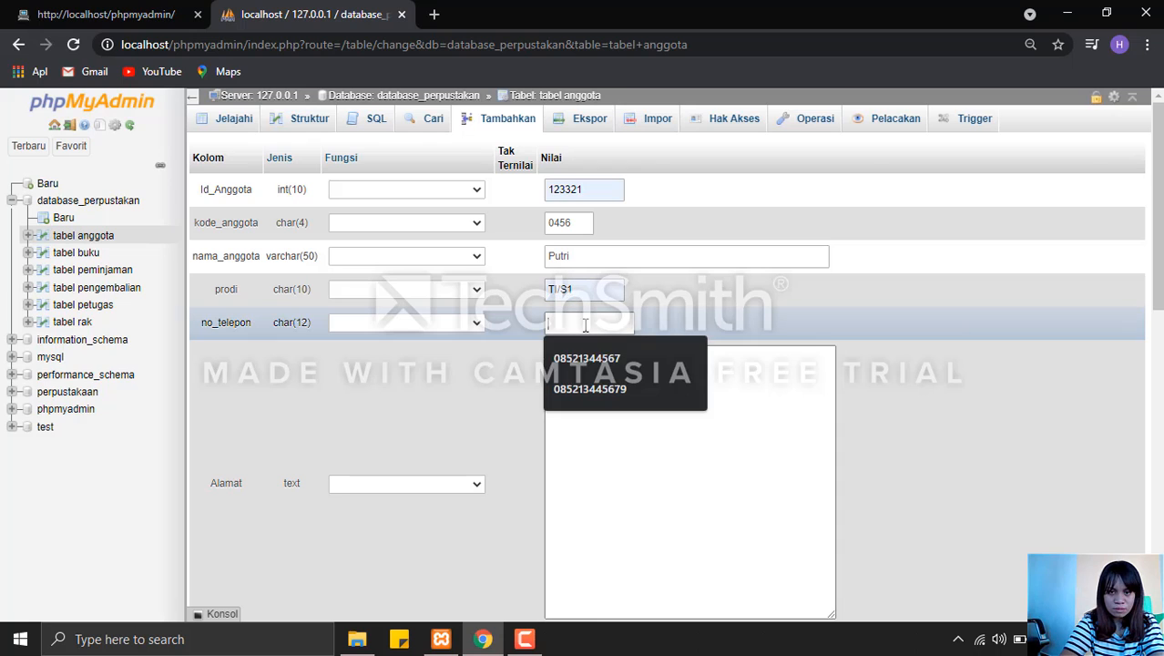
pyautogui.click(598, 381)
pyautogui.click(606, 388)
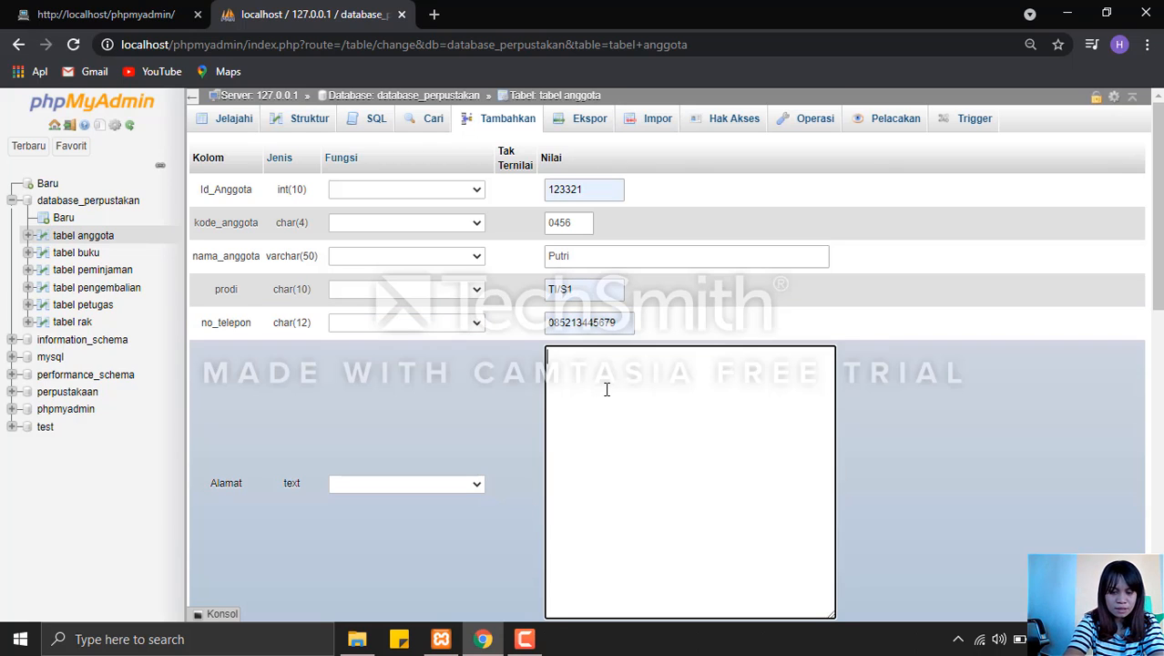
pyautogui.write('Jalan ')
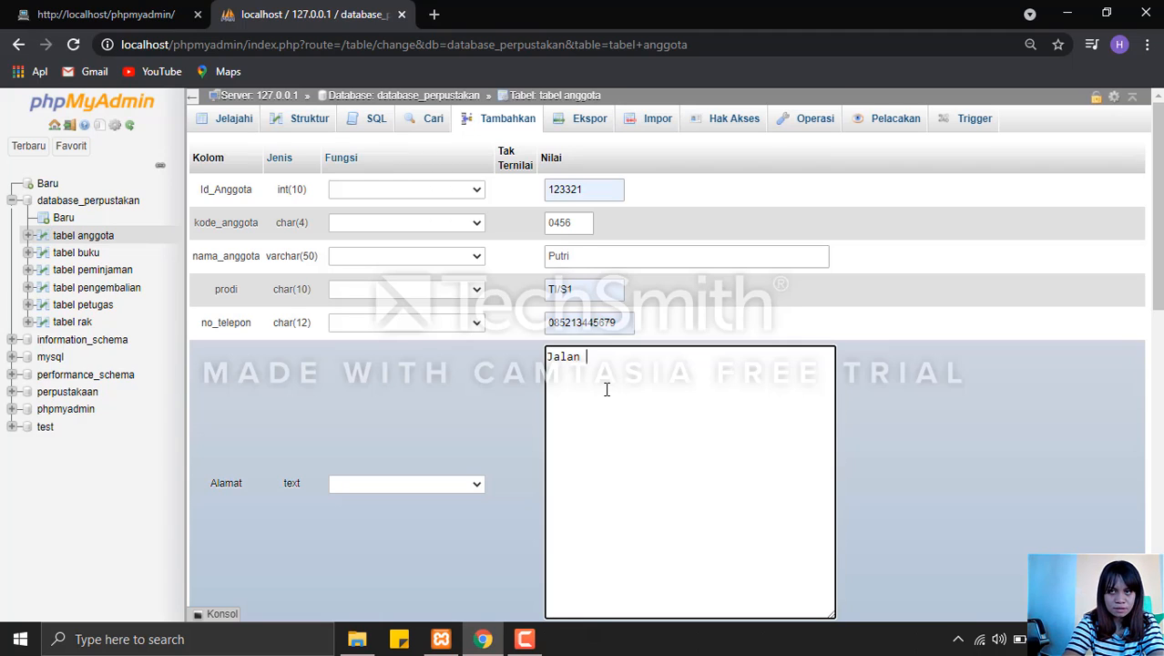
pyautogui.write('Pa')
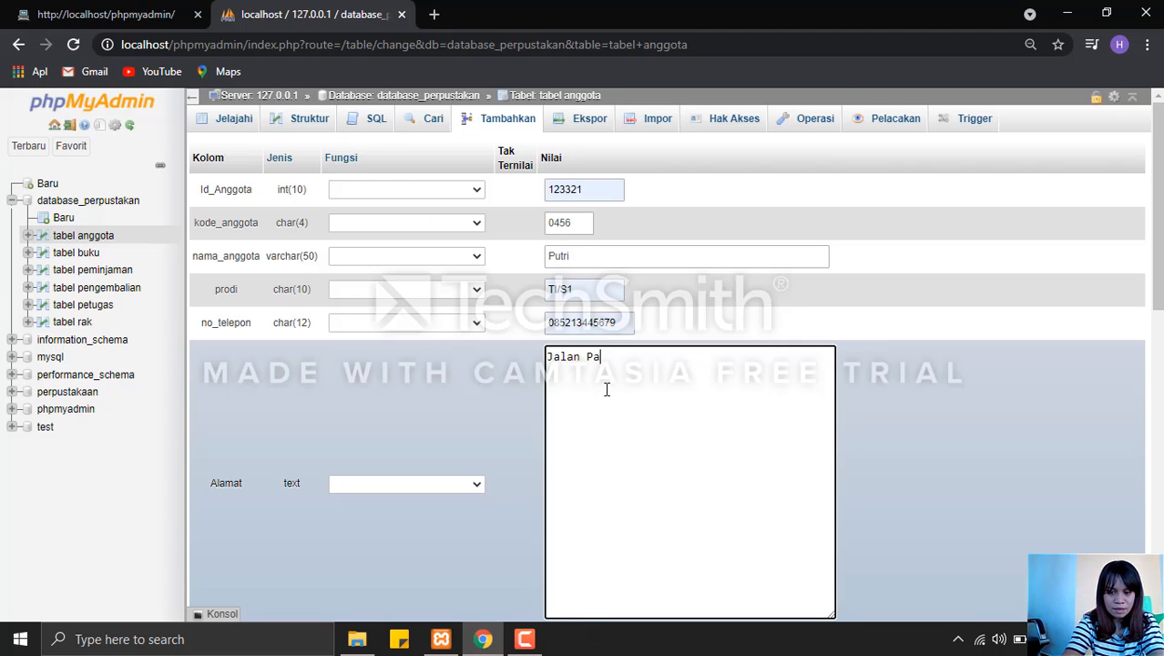
pyautogui.write('lapa')
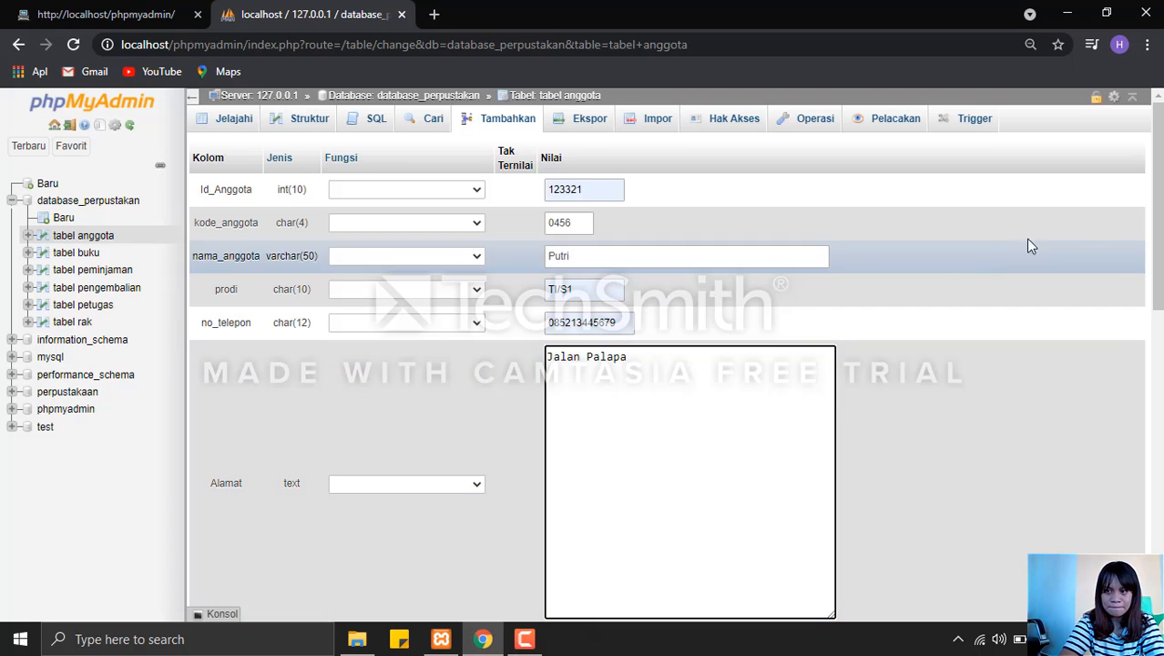
# Submit the completed member row to insert it into tabel anggota.
pyautogui.moveTo(1158, 282); pyautogui.dragTo(1158, 322)
pyautogui.scroll(-3, 1158, 322)
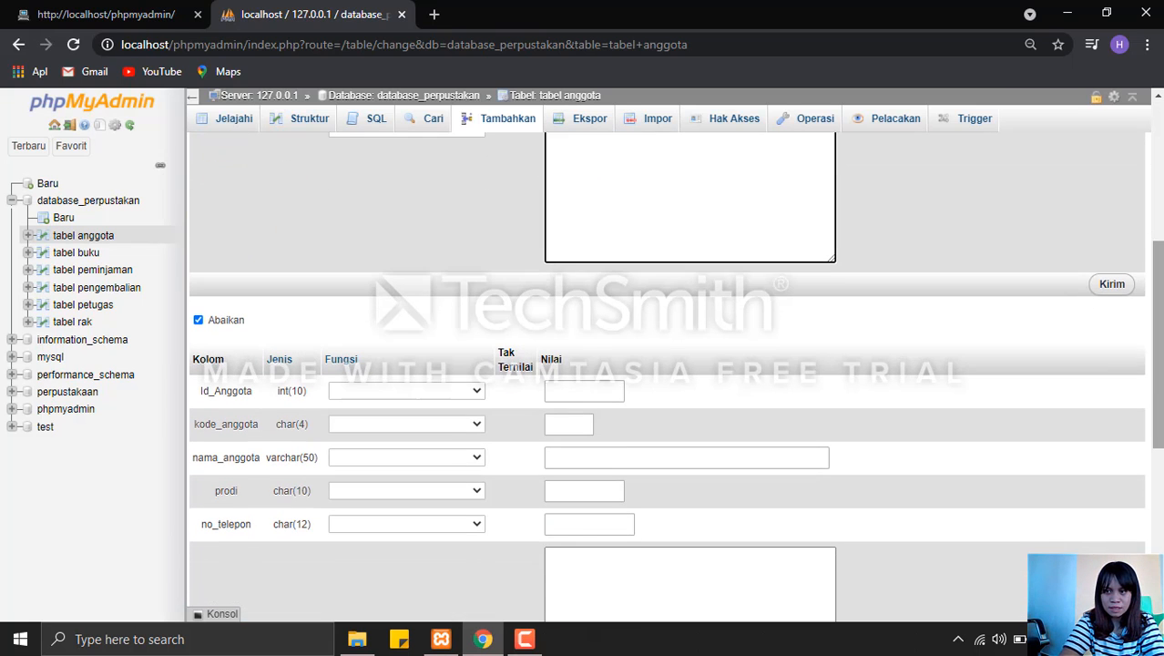
pyautogui.click(1110, 284)
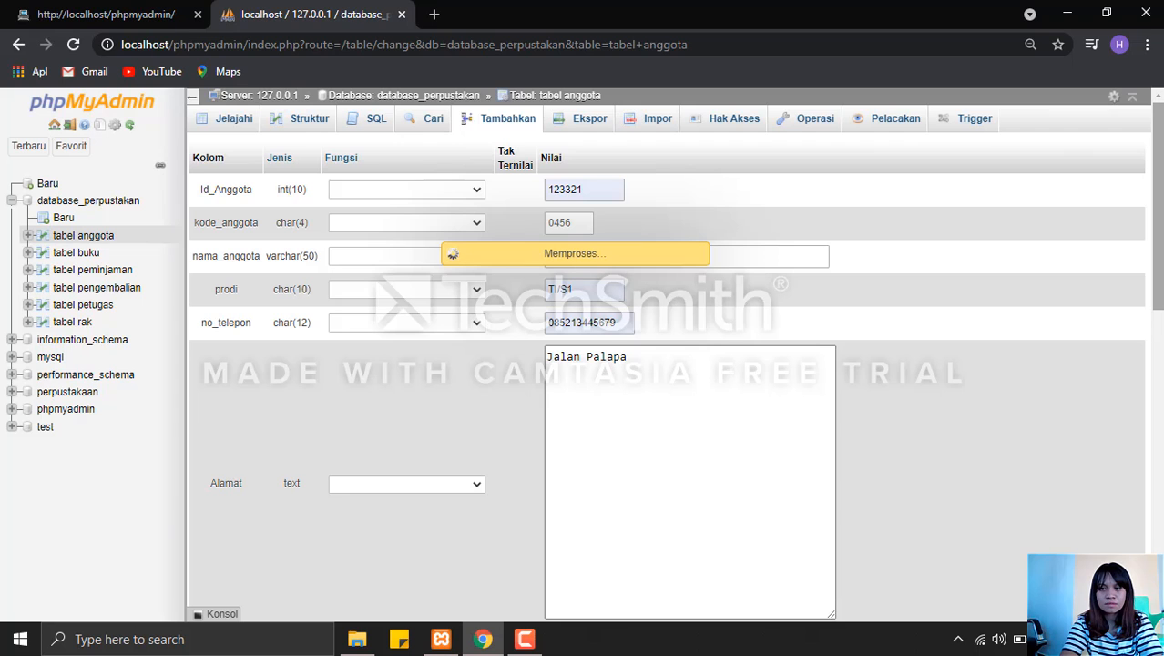
pyautogui.scroll(-4, 666, 364)
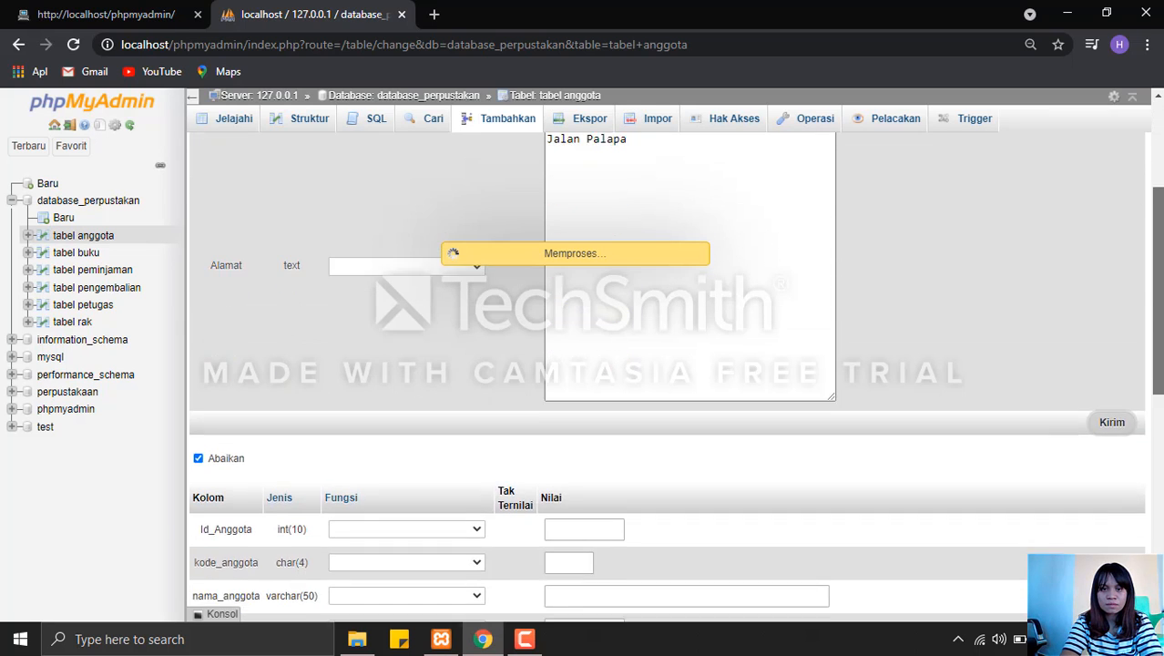
pyautogui.scroll(4, 666, 364)
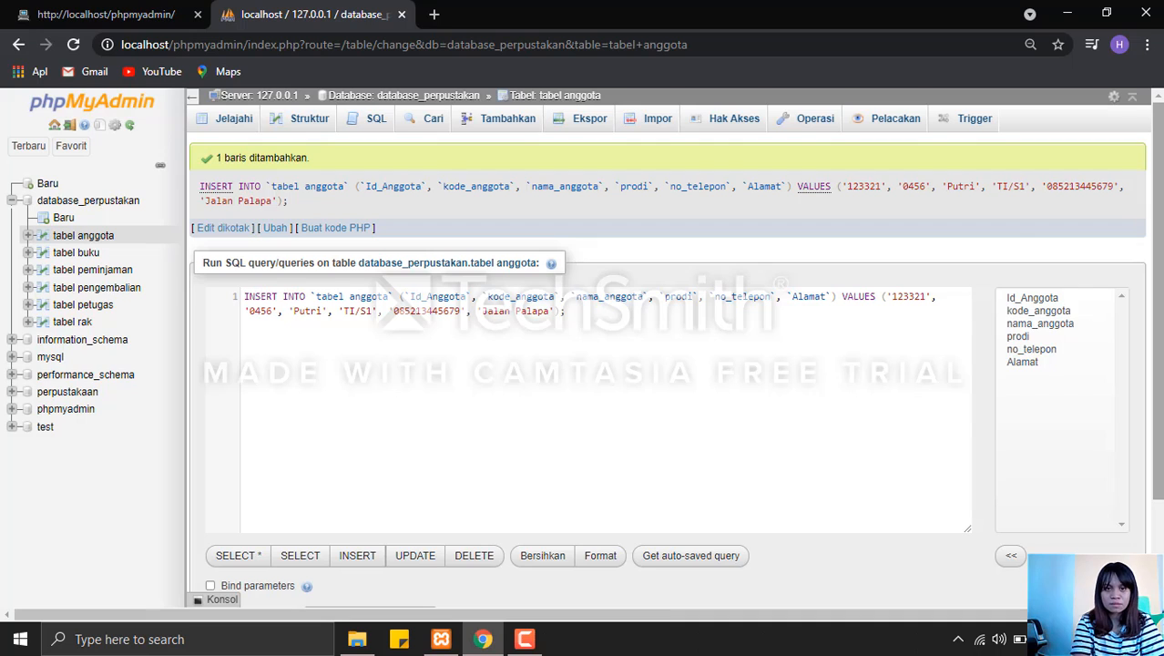
# Start a new row in tabel buku with id_buku 77699 and kode_buku 4432.
pyautogui.click(411, 98)
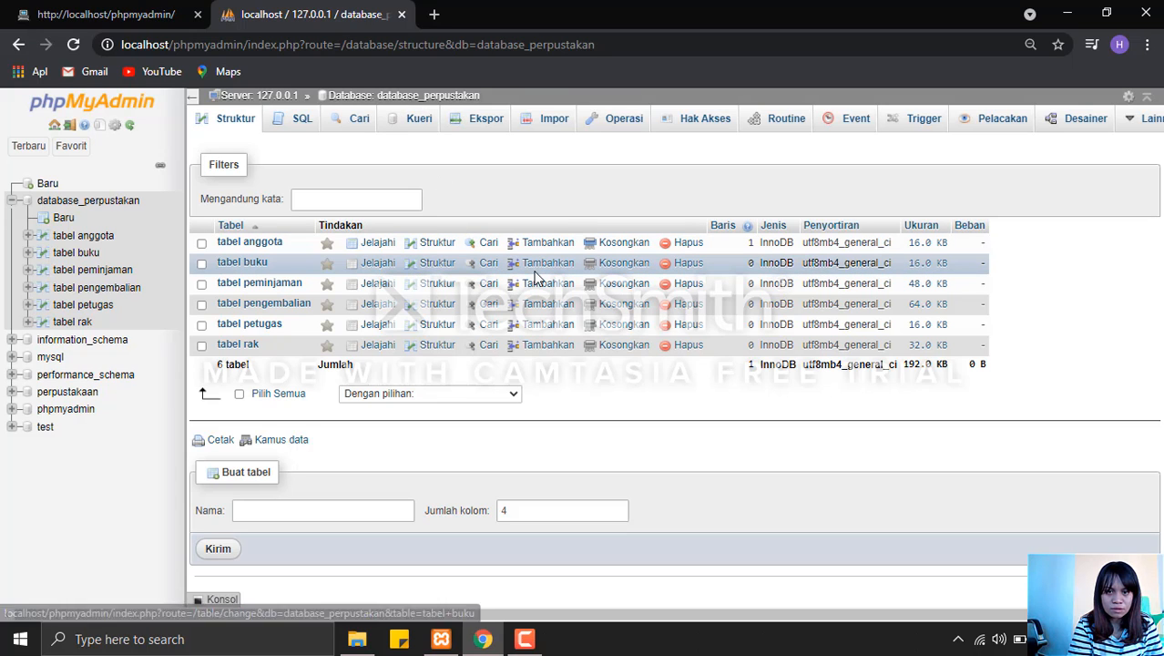
pyautogui.click(543, 263)
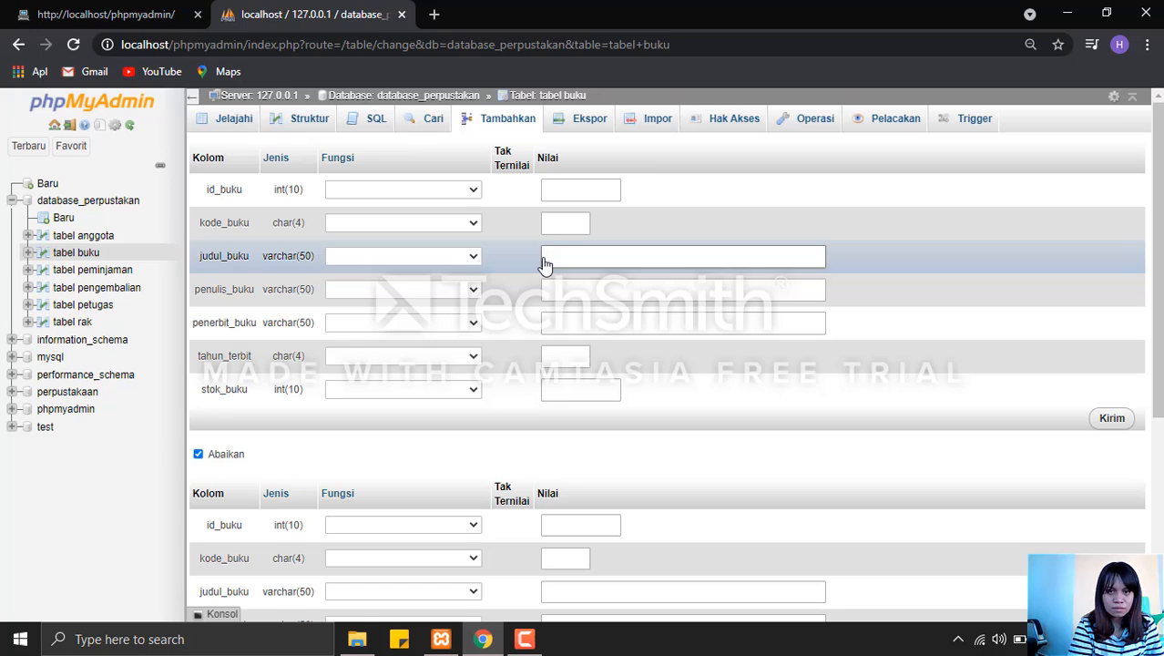
pyautogui.click(569, 191)
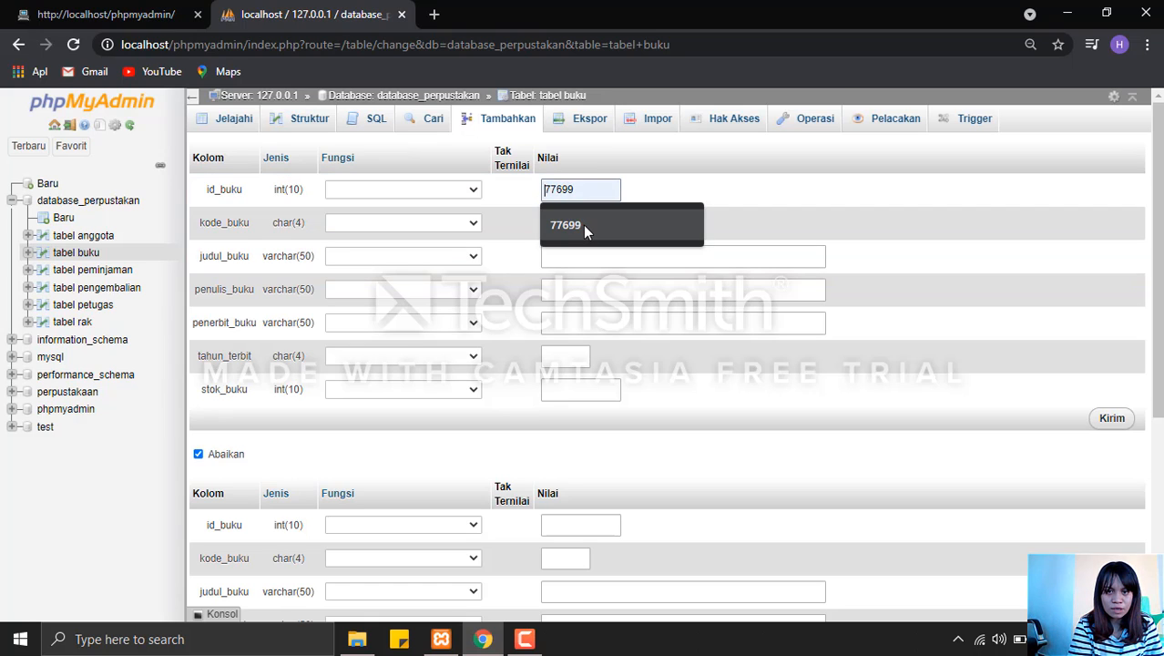
pyautogui.click(583, 226)
pyautogui.click(577, 224)
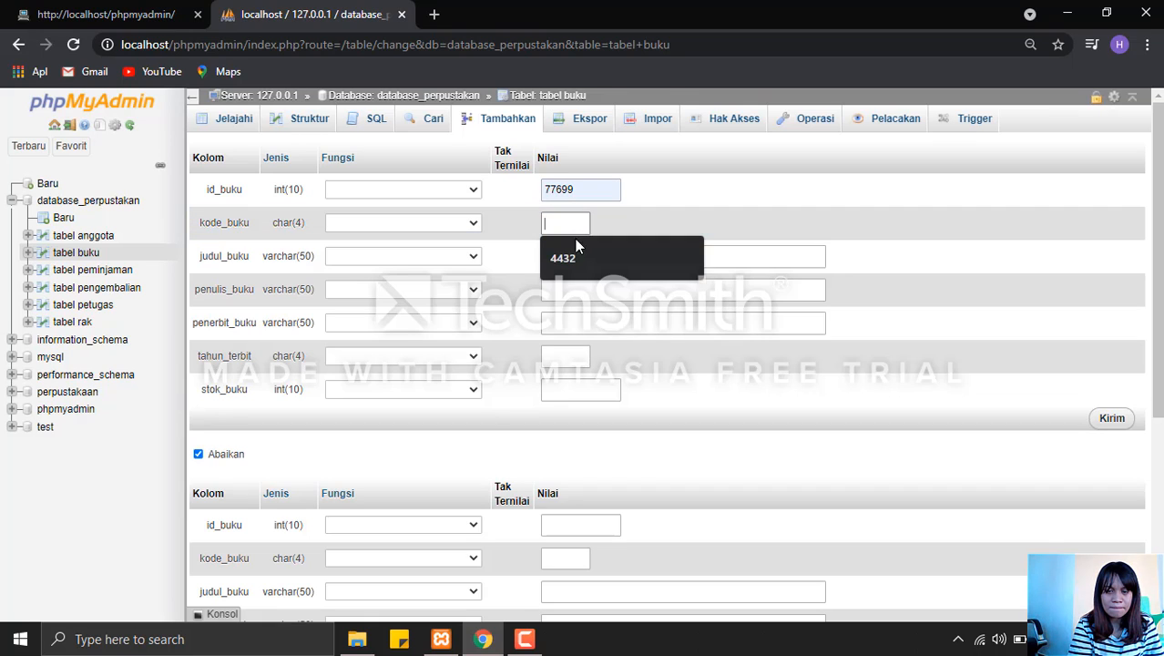
pyautogui.click(575, 259)
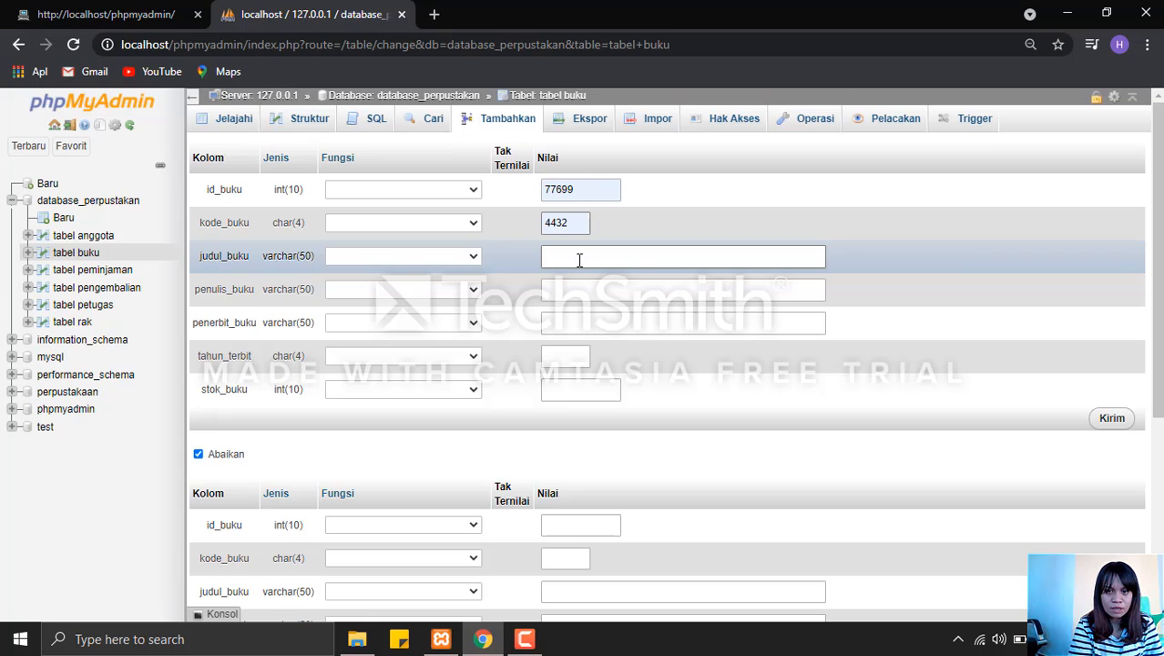
# Set judul_buku to perahu kertas, enter the author's name in penulis_buku, and set penerbit_buku to subedu.
pyautogui.click(577, 260)
pyautogui.click(587, 292)
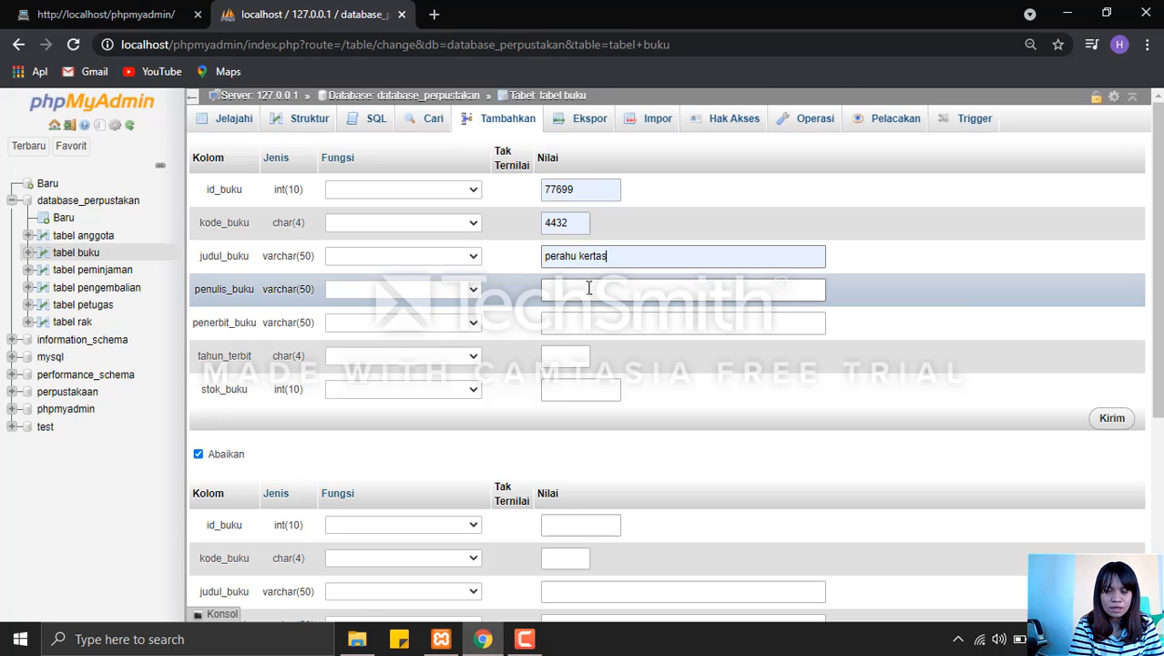
pyautogui.click(590, 290)
pyautogui.click(590, 324)
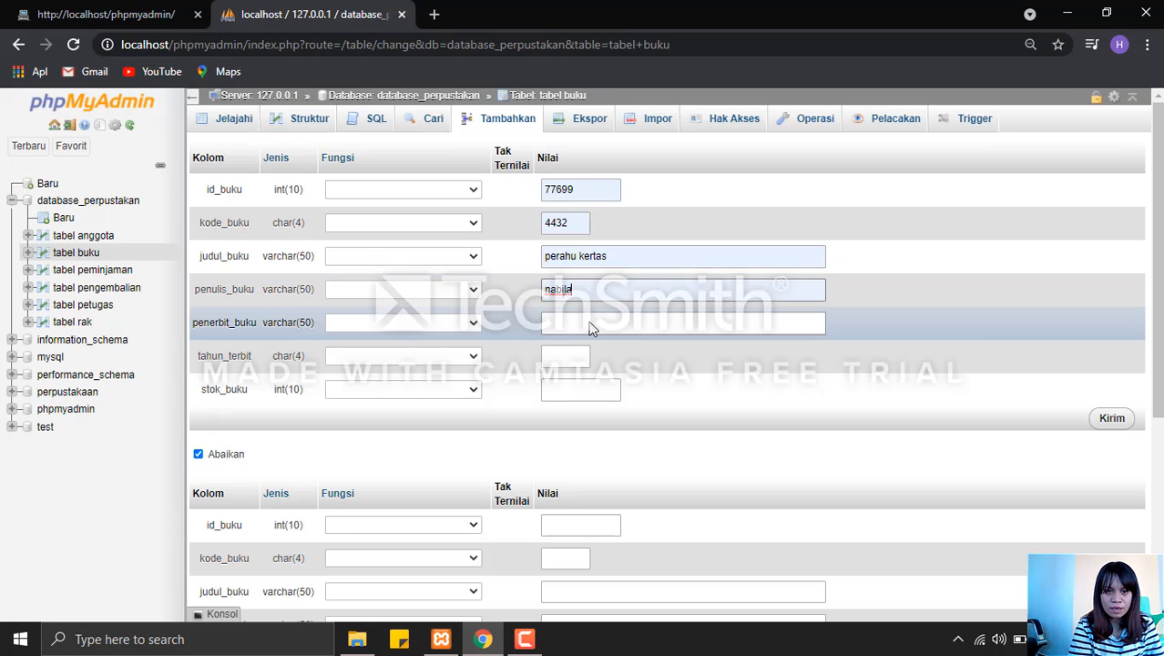
pyautogui.click(590, 321)
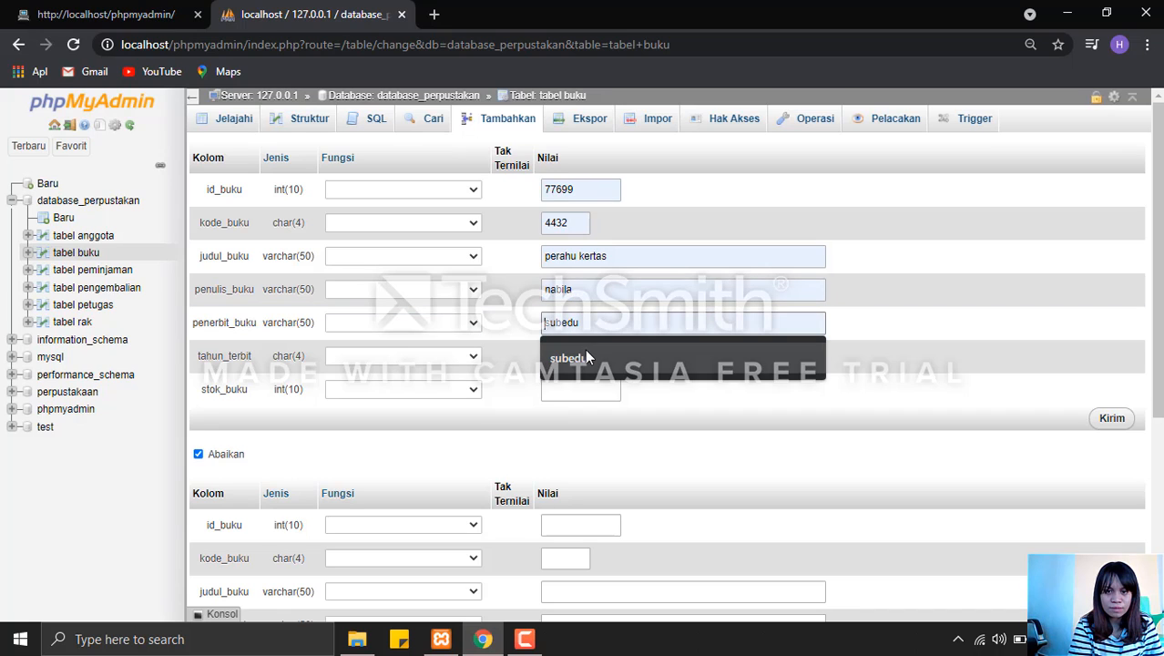
pyautogui.click(587, 356)
# Set tahun_terbit to 2015 and stok_buku to 50, and submit the row to tabel buku.
pyautogui.click(568, 354)
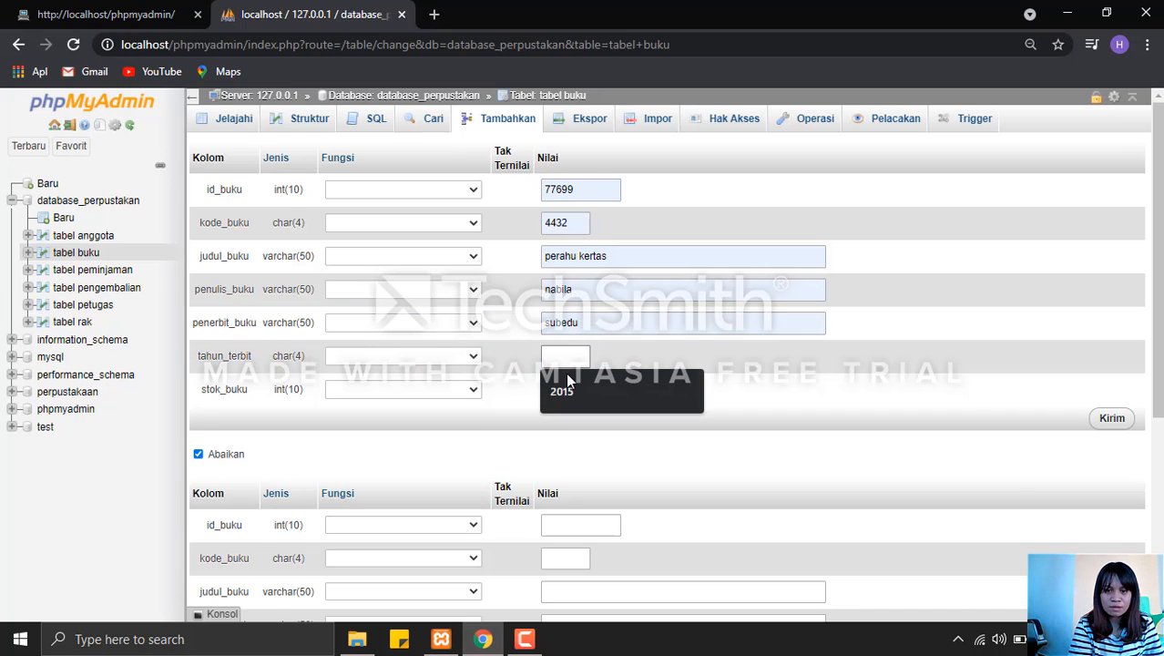
pyautogui.click(569, 391)
pyautogui.click(568, 387)
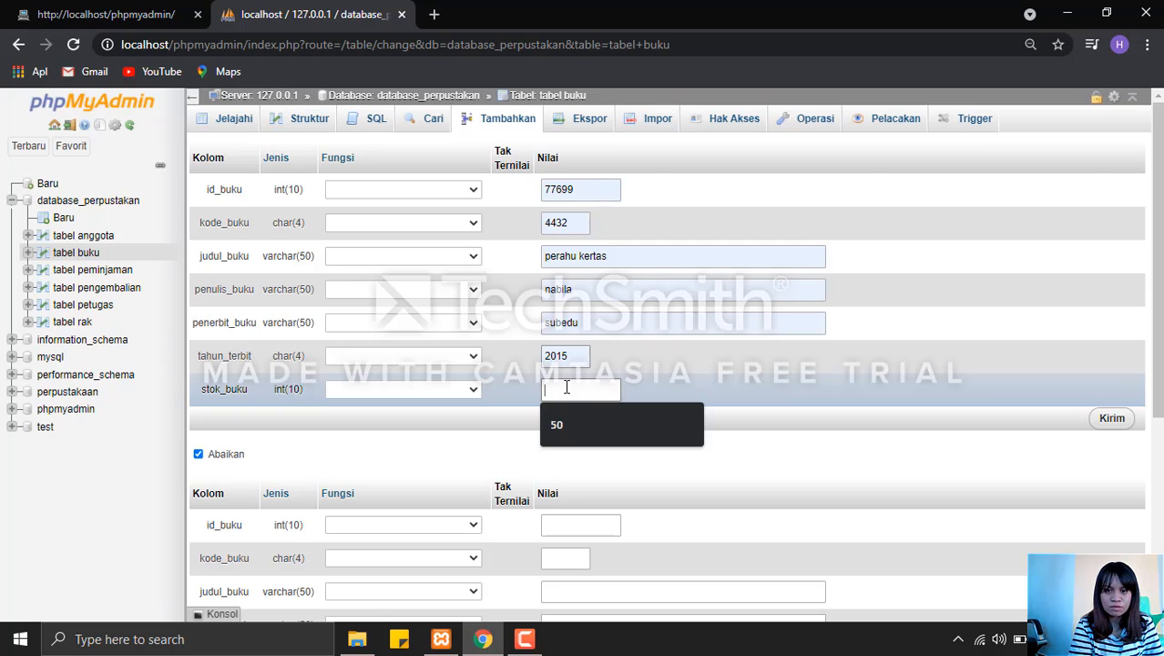
pyautogui.click(567, 424)
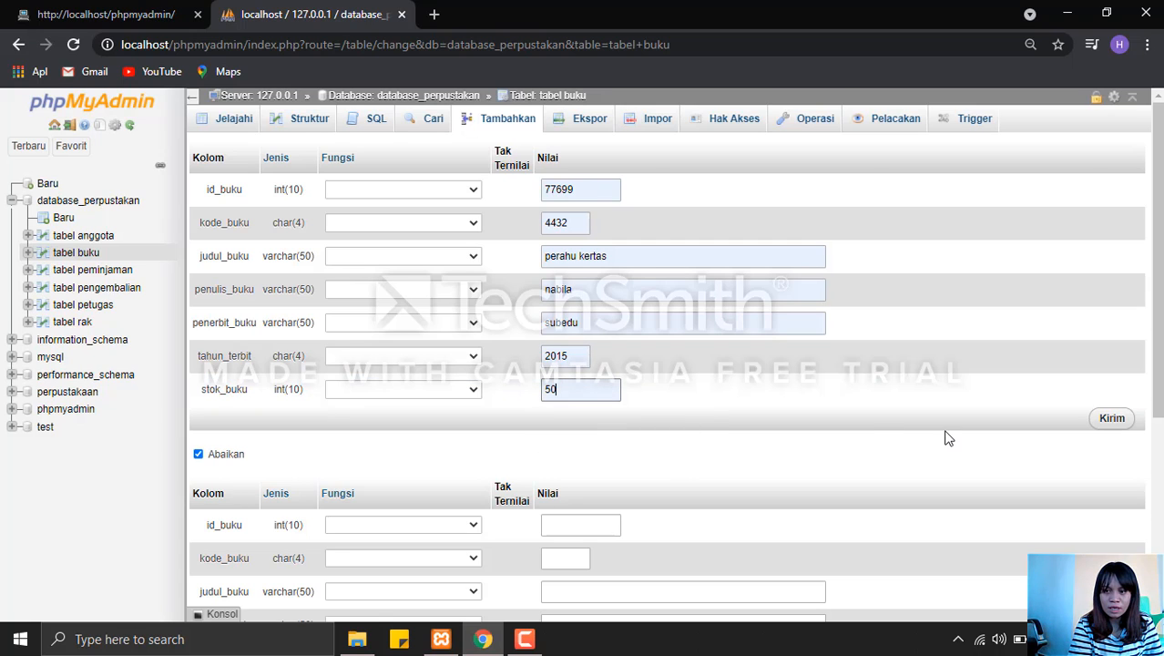
pyautogui.click(1127, 422)
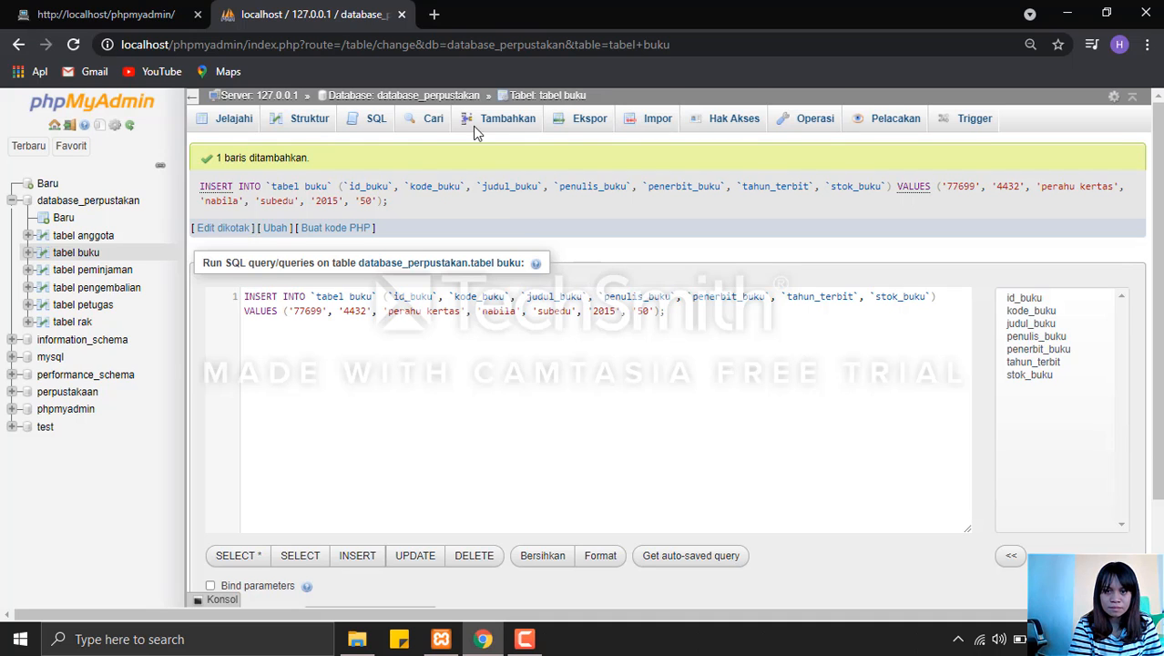
# Start a new row in tabel peminjaman with id_peminjaman 98765.
pyautogui.click(428, 96)
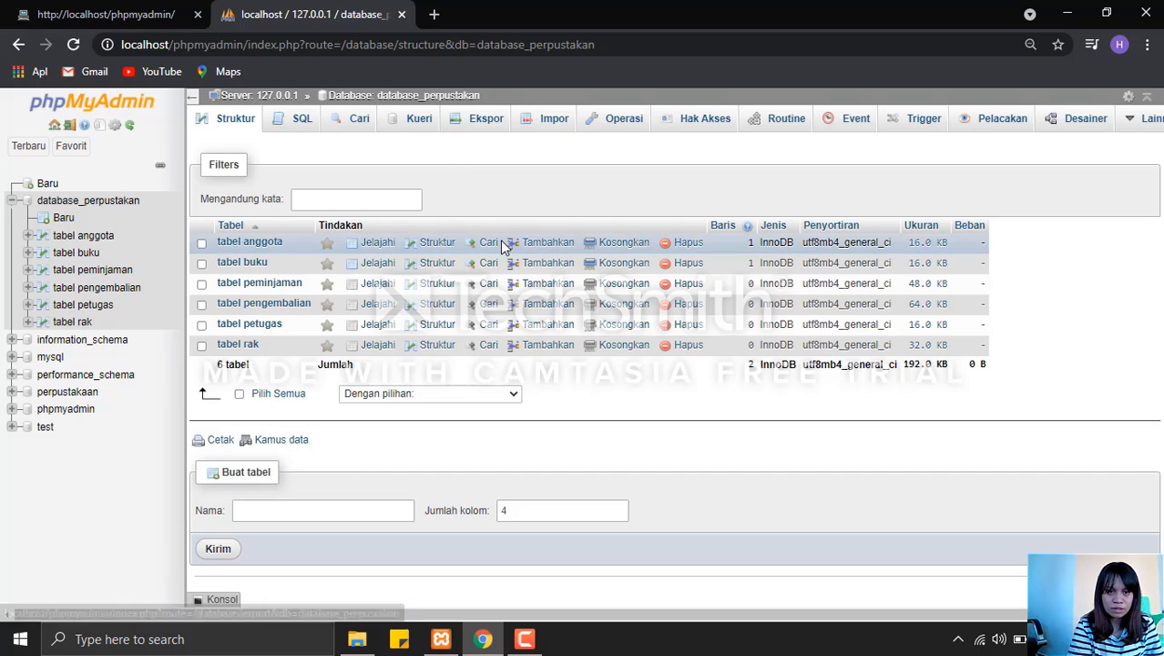
pyautogui.click(547, 283)
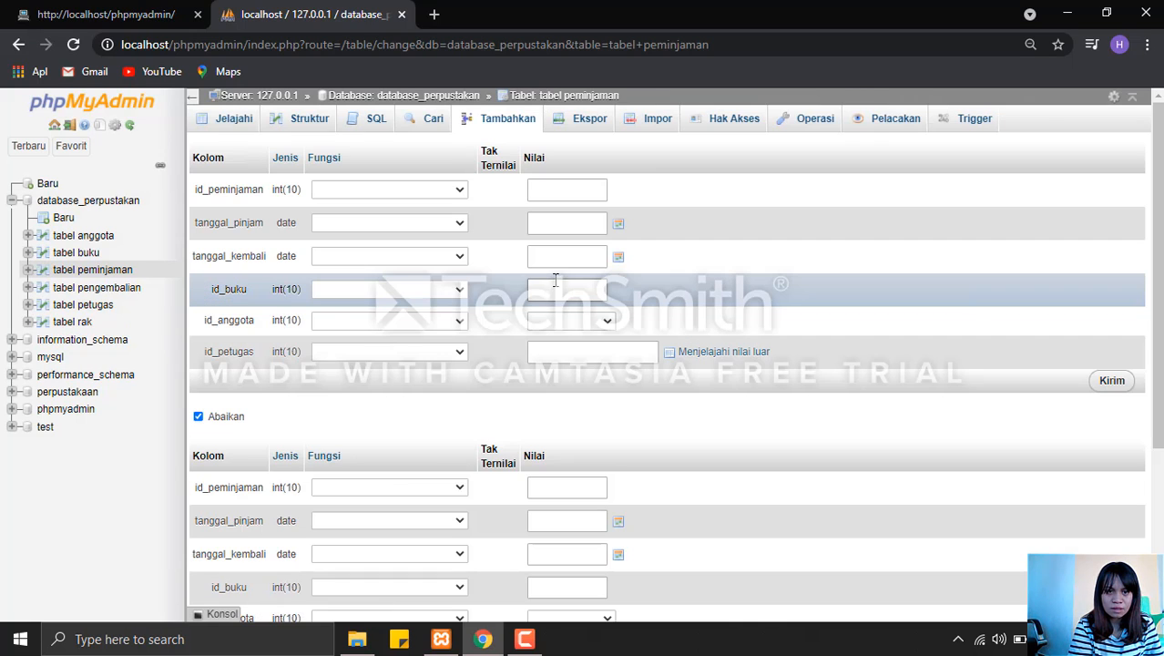
pyautogui.click(536, 190)
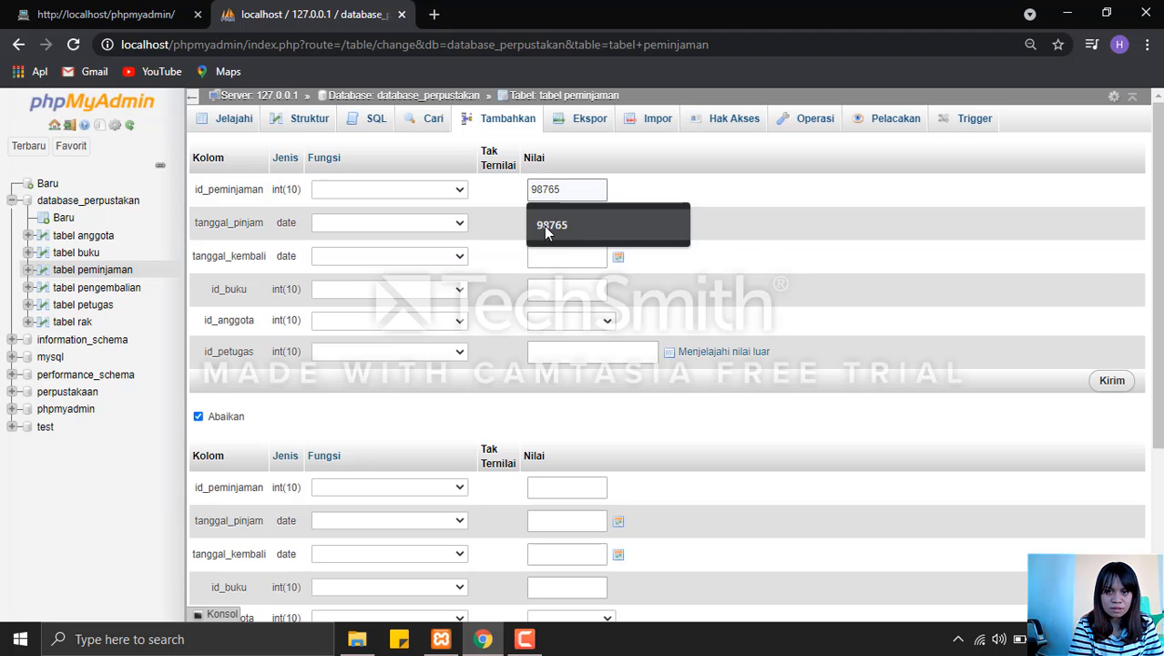
pyautogui.click(544, 226)
# Set the loan's tanggal_pinjam to 2021-04-05 and tanggal_kembali to 2021-04-07.
pyautogui.click(546, 226)
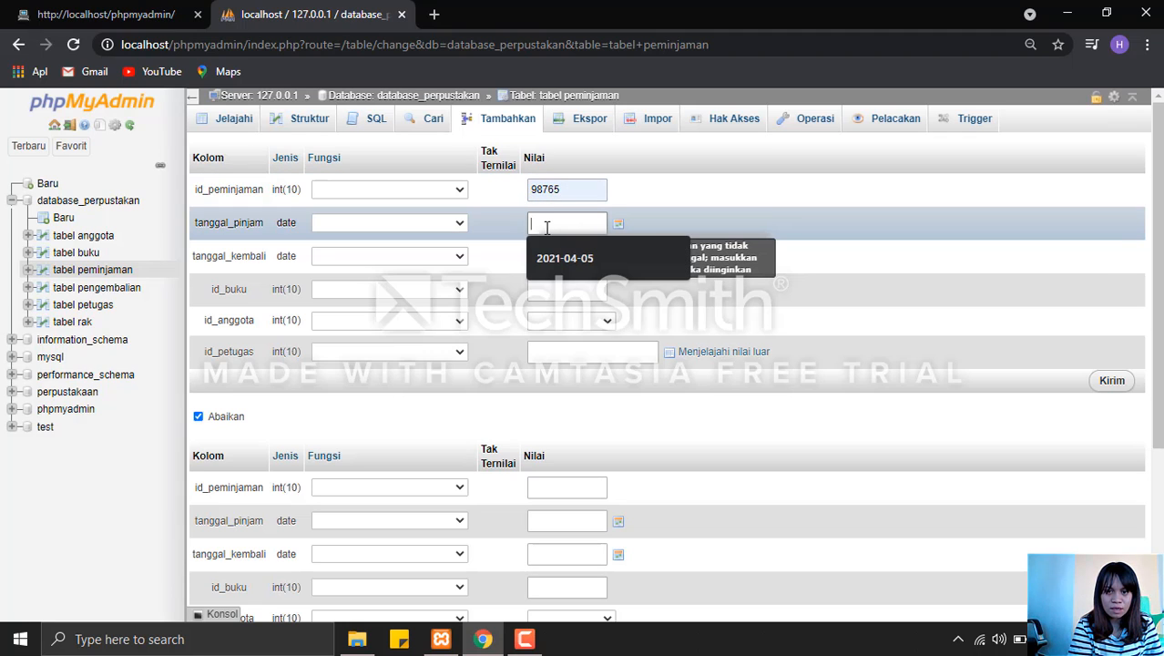
pyautogui.click(555, 253)
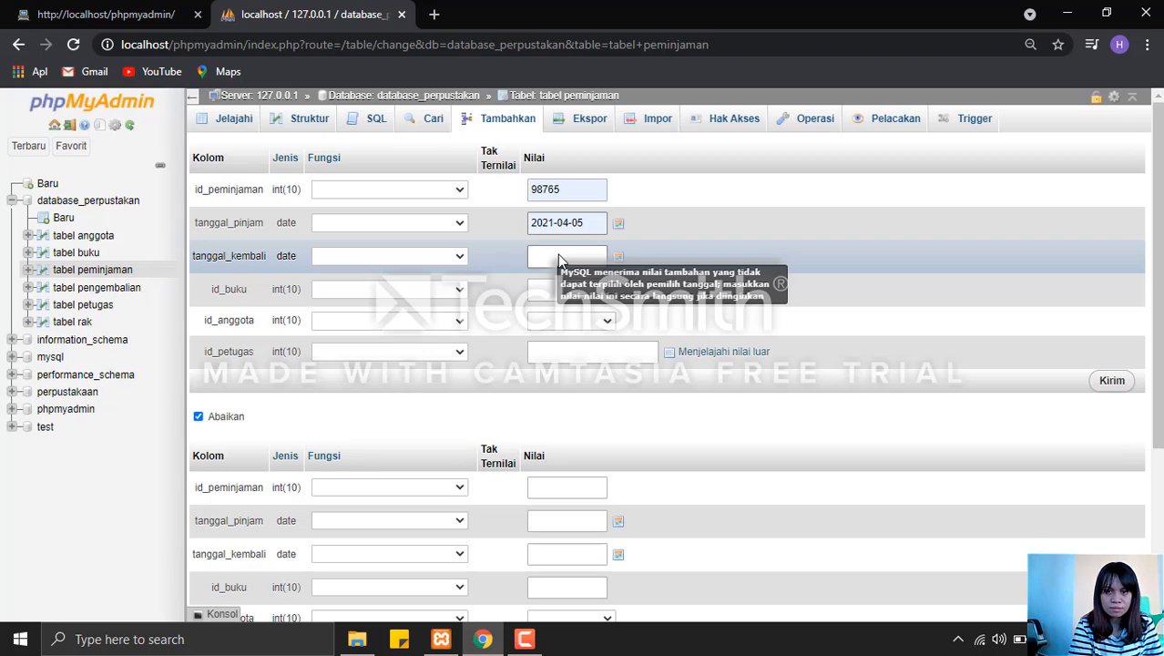
pyautogui.click(559, 259)
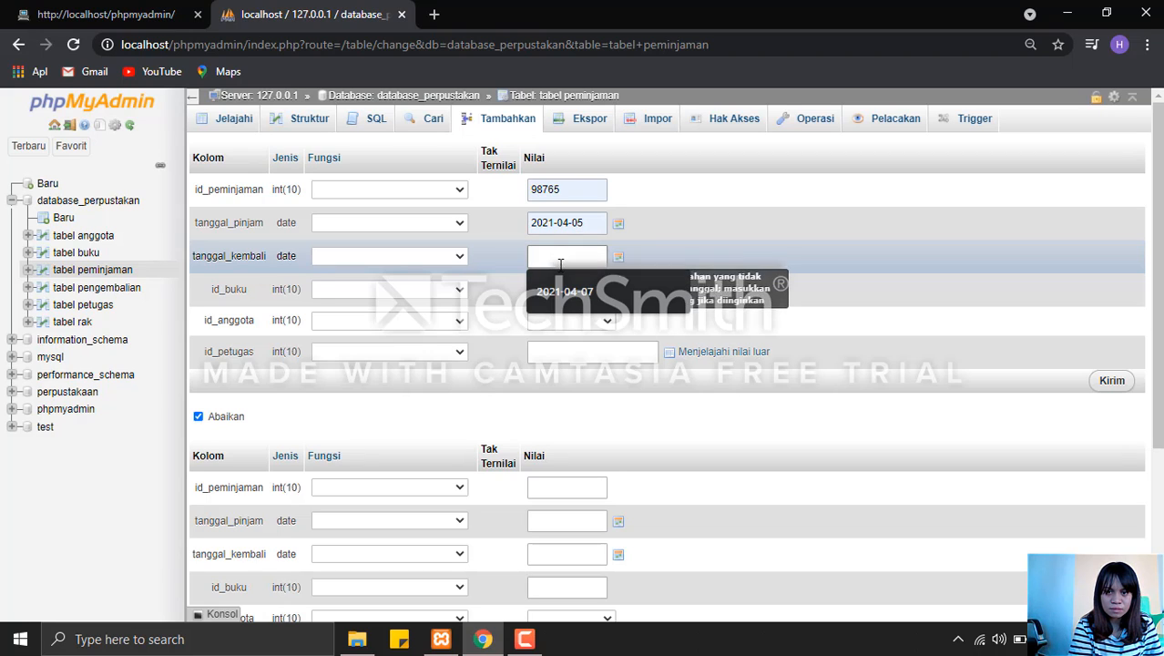
pyautogui.click(565, 295)
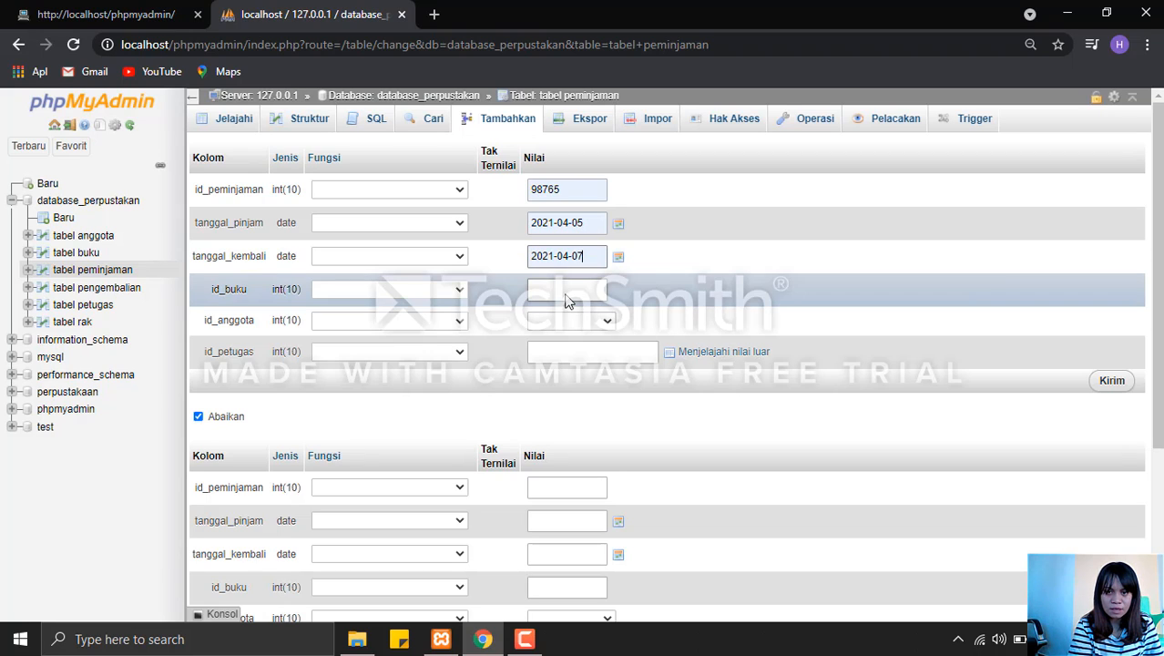
# Set the loan's id_buku to 77699 and choose the code-first entry of the registered member for id_anggota.
pyautogui.click(565, 291)
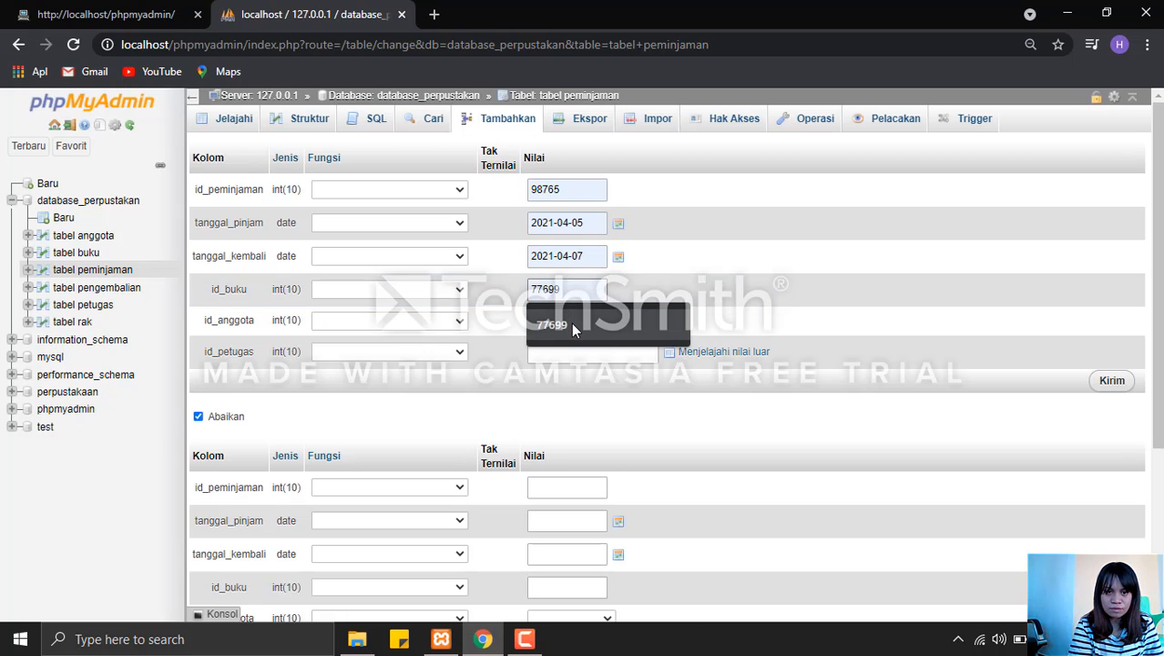
pyautogui.click(572, 323)
pyautogui.click(569, 319)
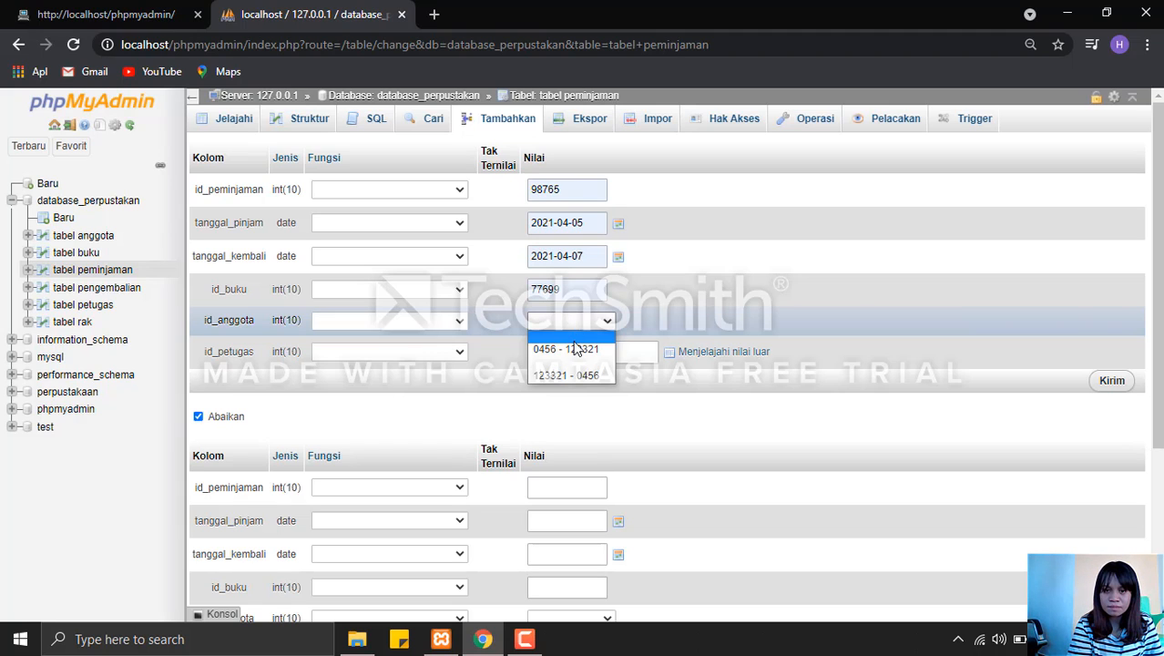
pyautogui.click(575, 352)
# Fill in id_petugas with the officer's ID and try to submit the loan row to tabel peminjaman.
pyautogui.click(579, 352)
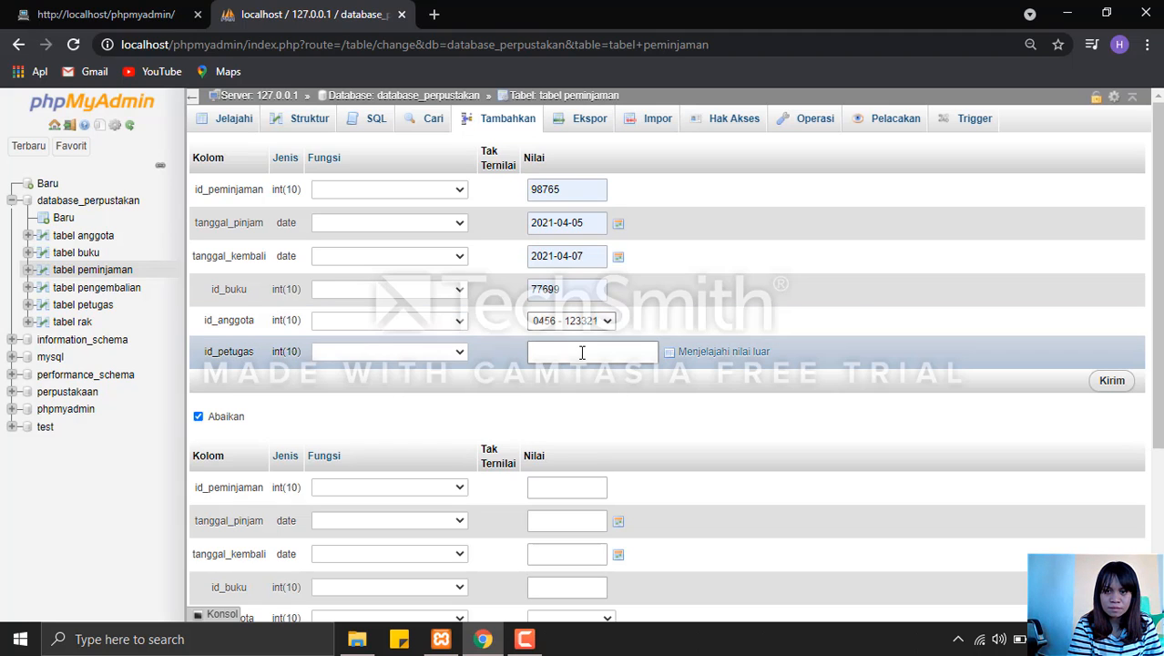
pyautogui.click(581, 380)
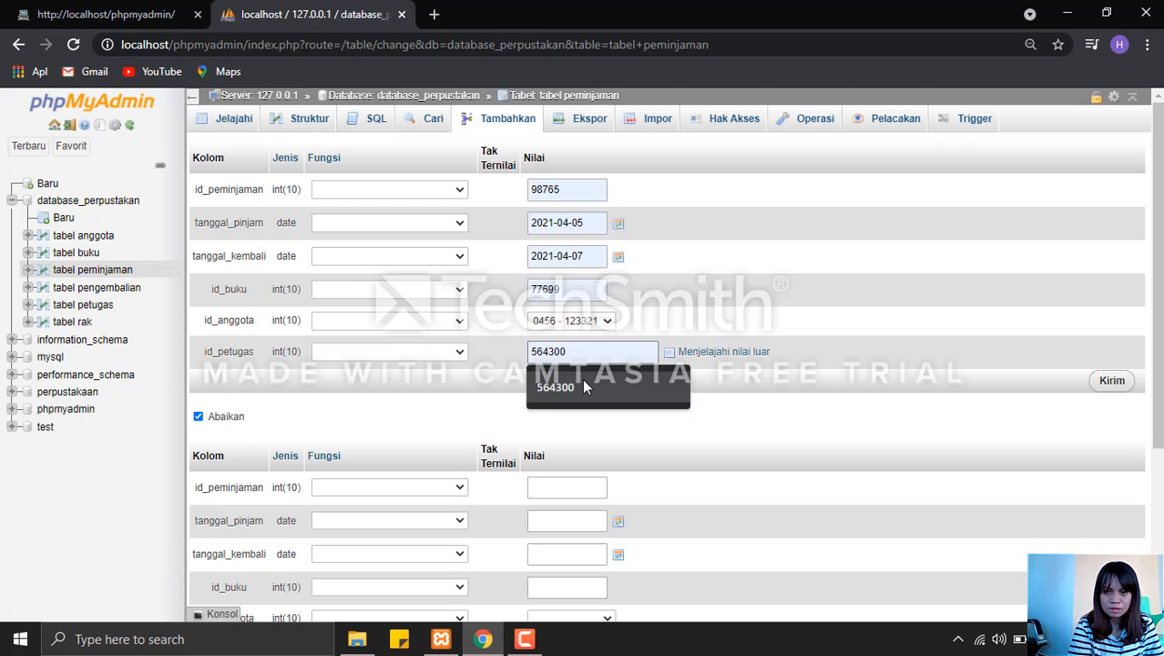
pyautogui.click(1117, 388)
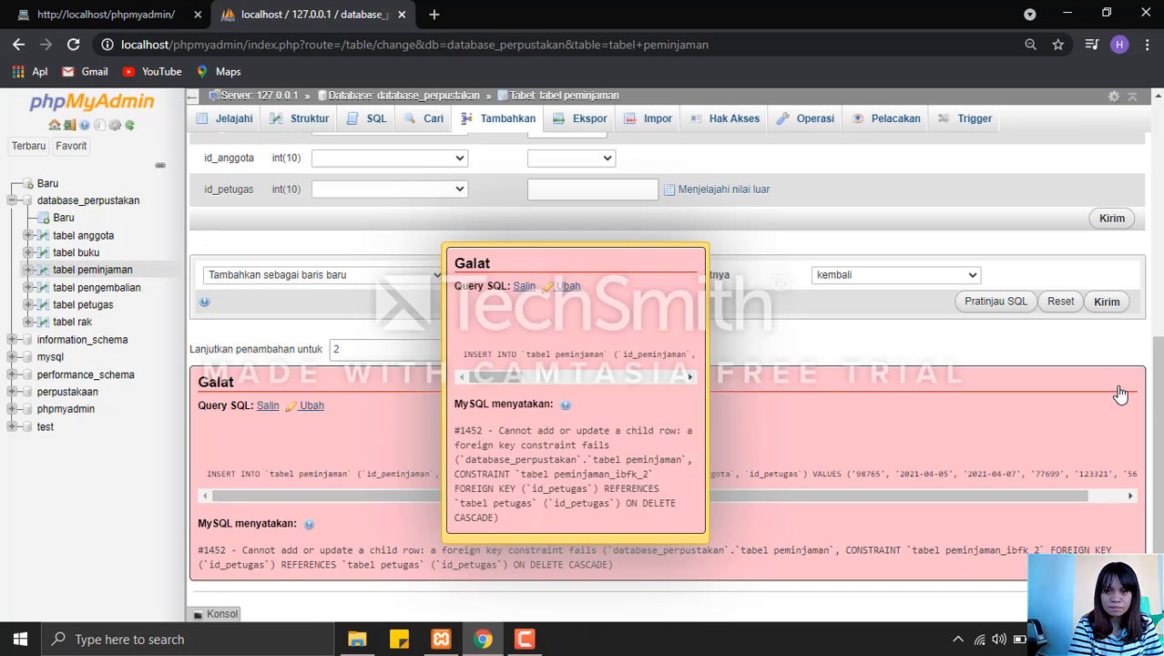
# Open the rejected tabel peminjaman INSERT query for editing, and return to the table list of database_perpustakan.
pyautogui.click(568, 294)
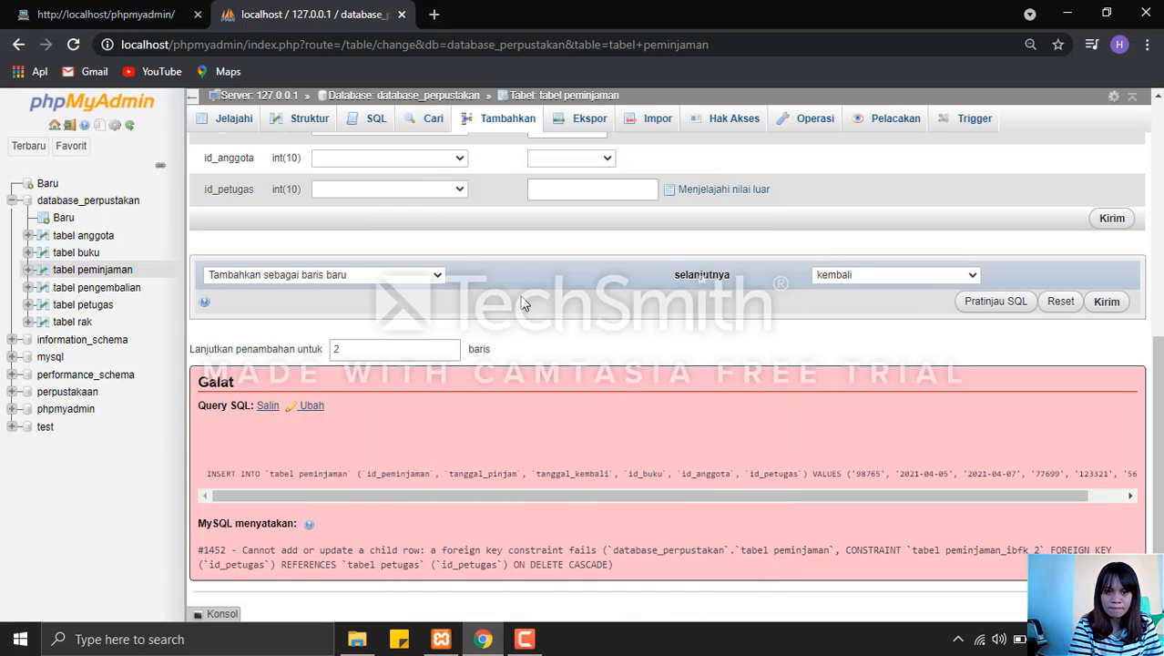
pyautogui.click(312, 409)
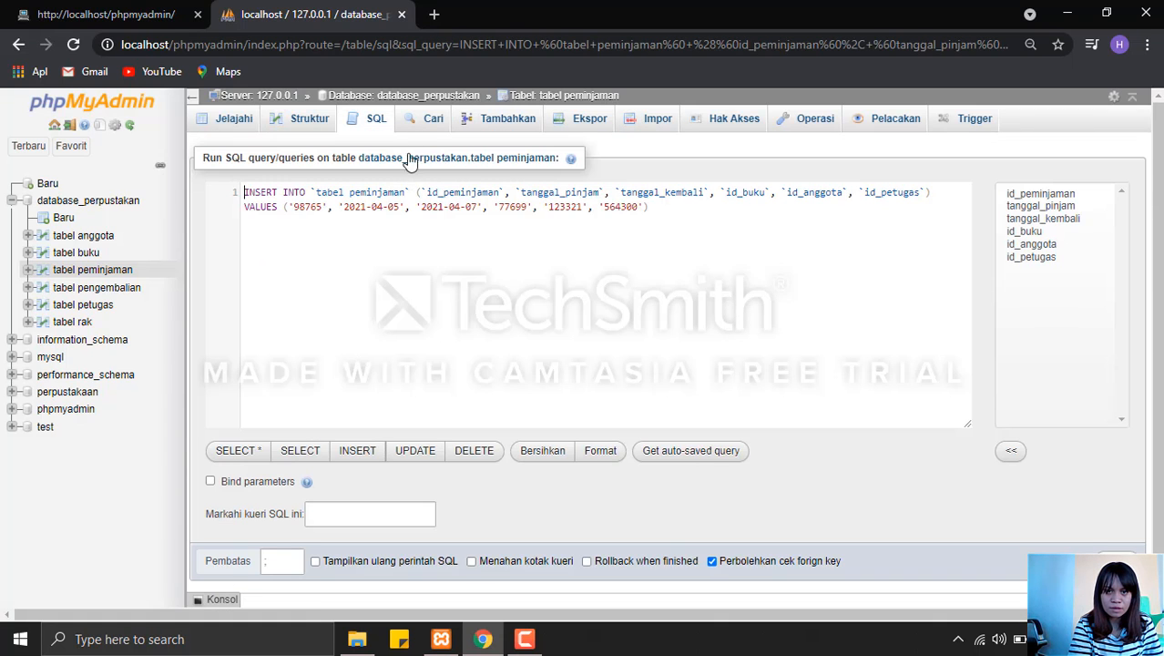
pyautogui.click(412, 96)
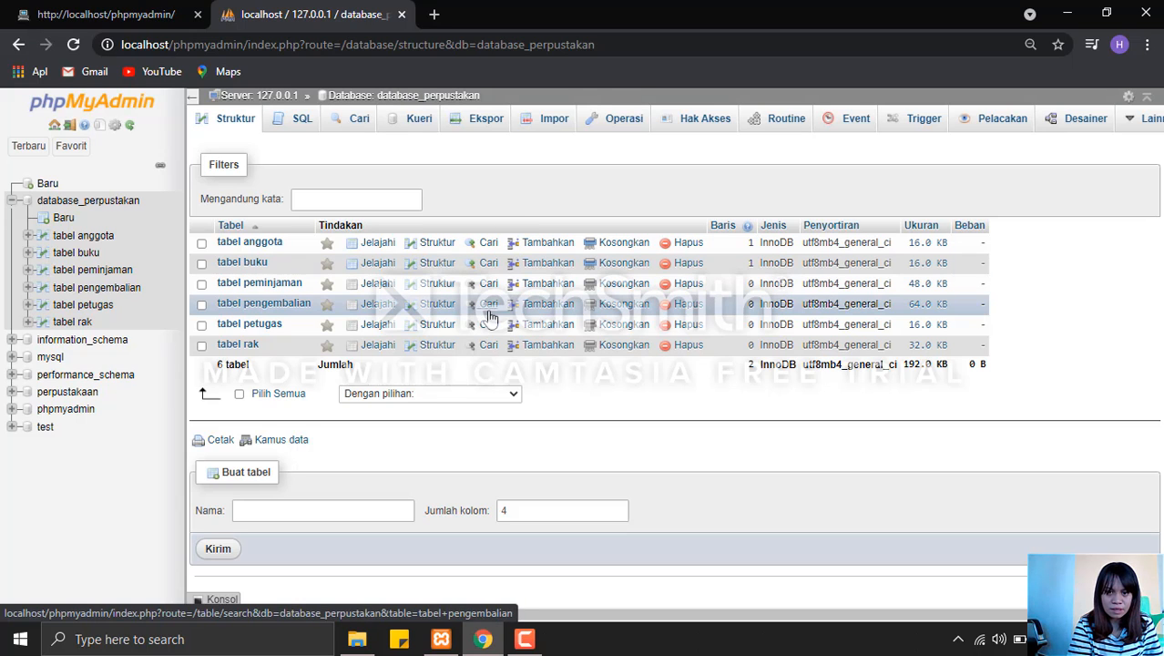
# Start a new row in tabel pengembalian with id_pengembalian 5555, taggal_pengembalian 2021-04-07 and denda 50.000.
pyautogui.click(539, 310)
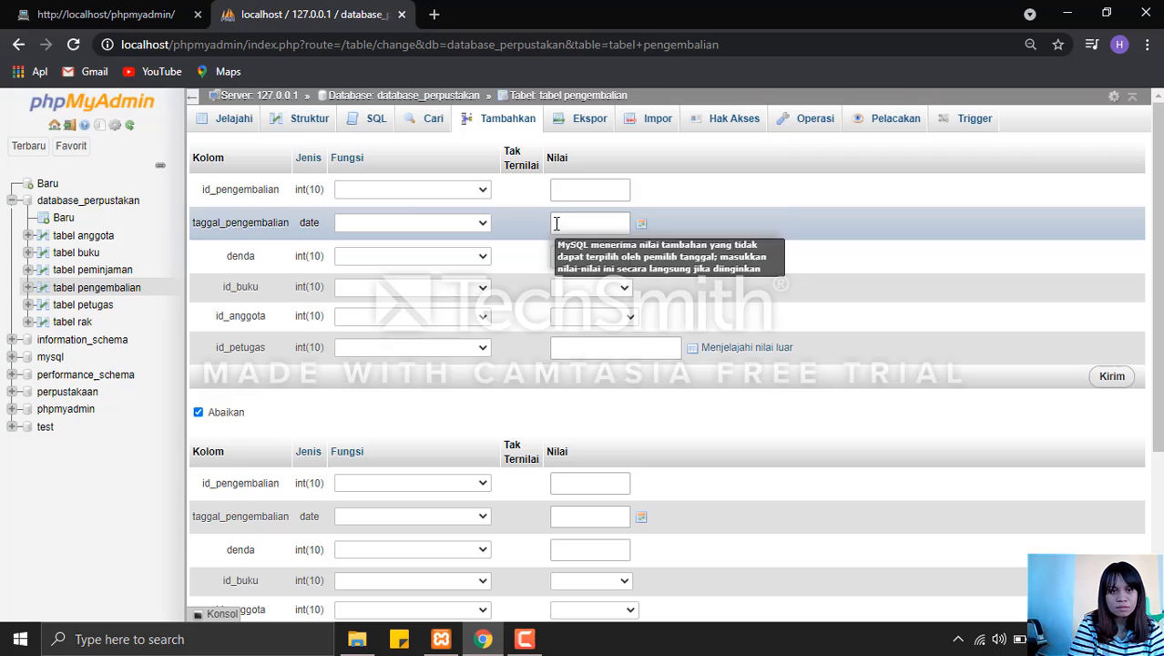
pyautogui.click(558, 189)
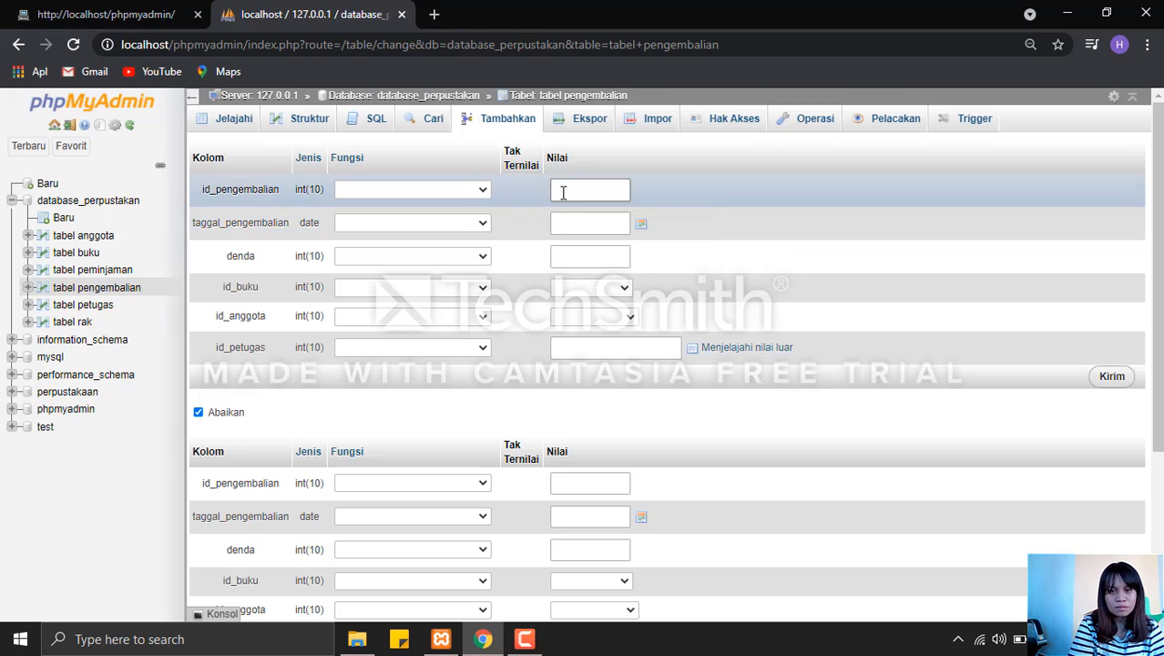
pyautogui.click(577, 228)
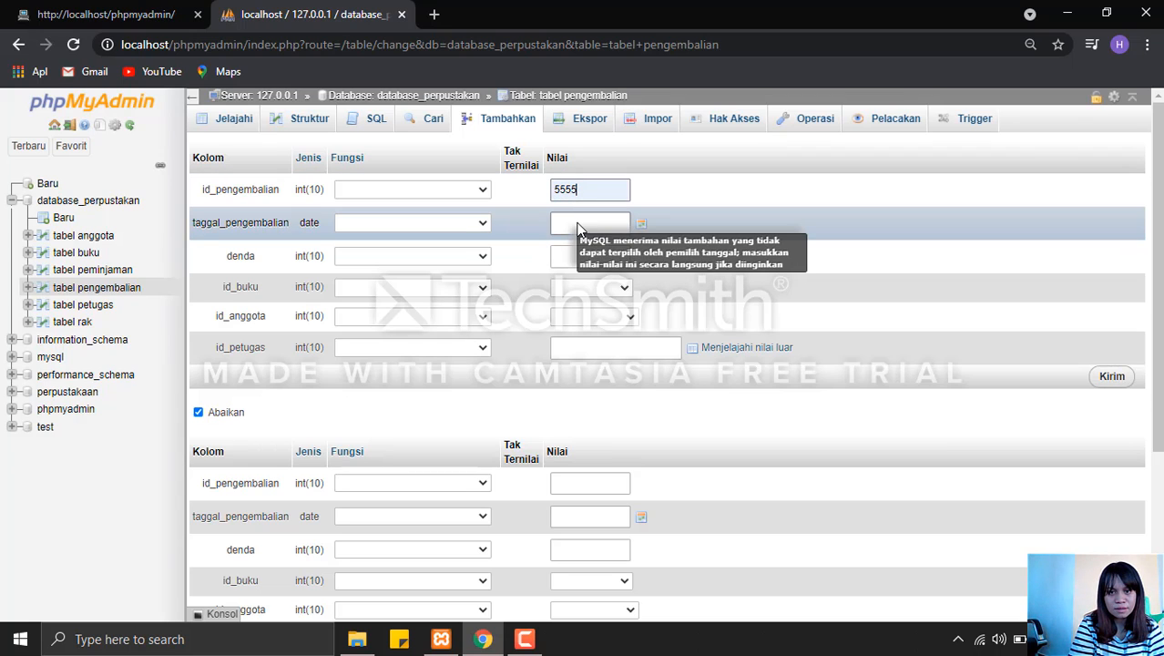
pyautogui.click(576, 222)
pyautogui.click(588, 259)
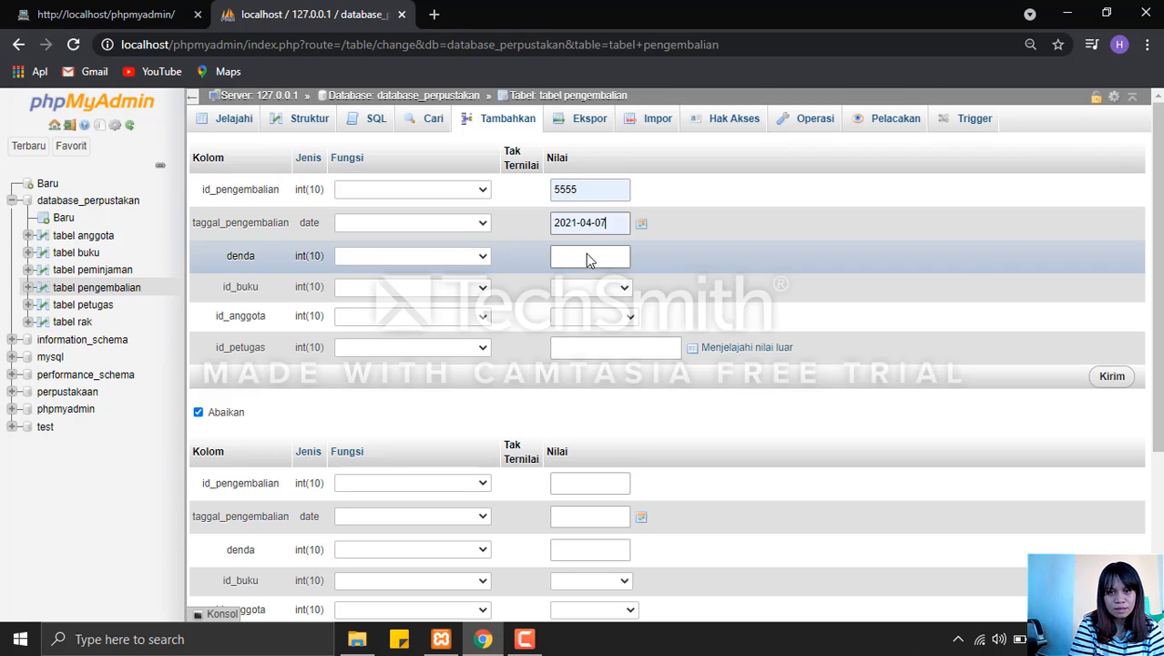
pyautogui.click(586, 255)
pyautogui.click(590, 290)
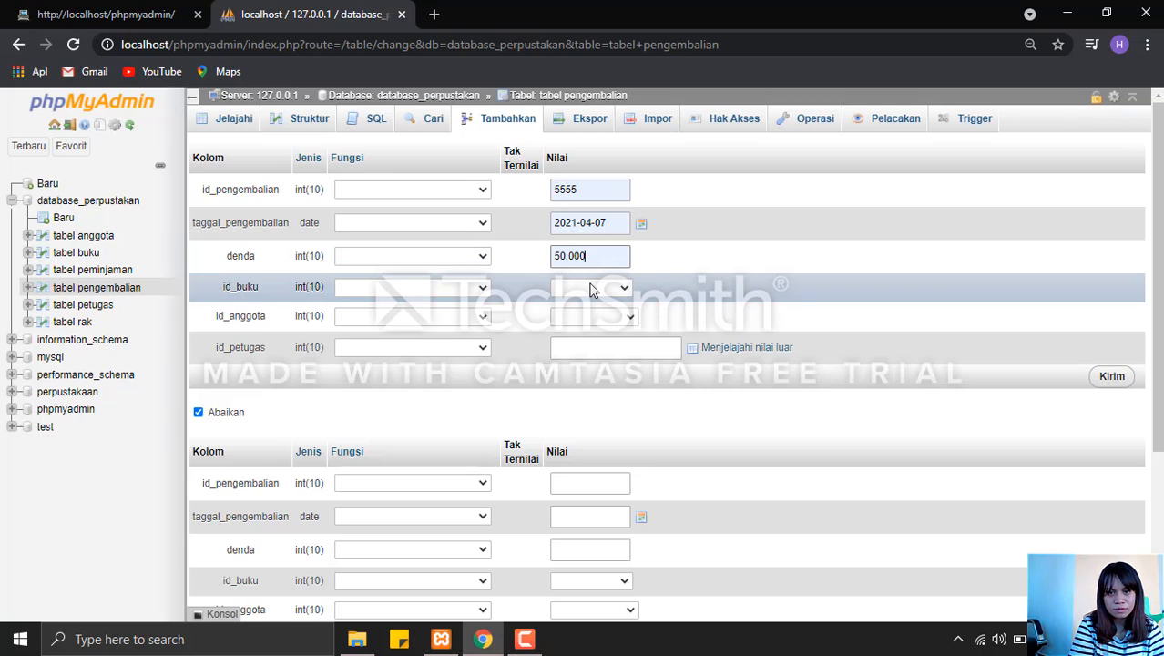
# Choose 77699 - 4432 as the return's id_buku and the code-first entry of the registered member for id_anggota.
pyautogui.click(590, 287)
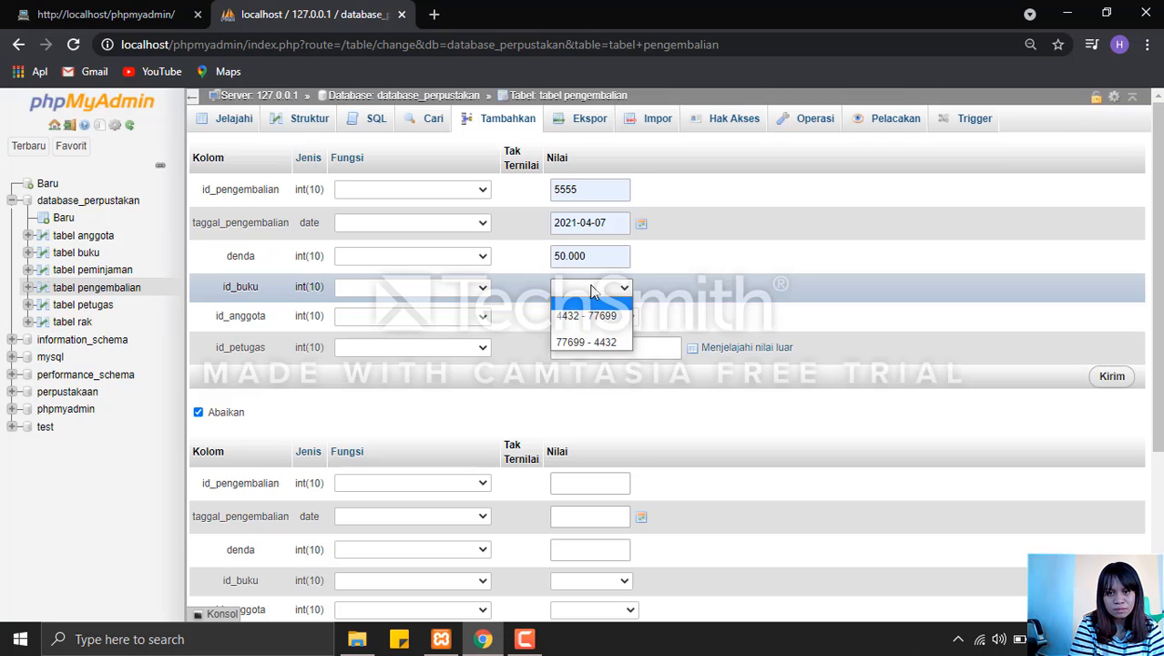
pyautogui.click(604, 343)
pyautogui.click(602, 321)
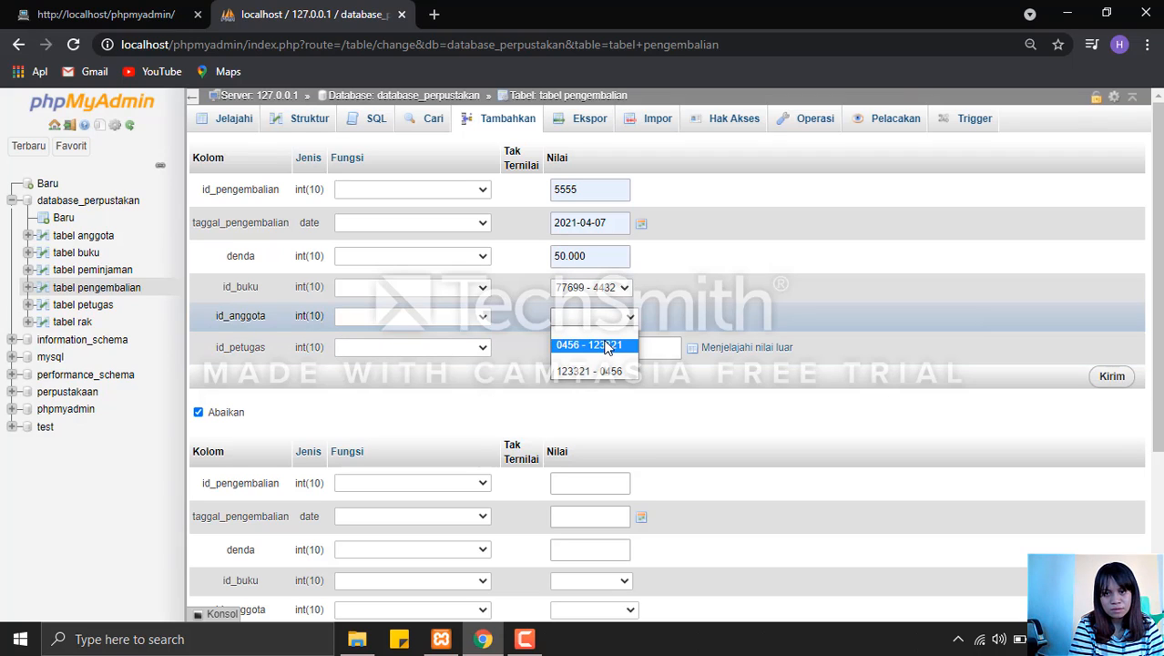
pyautogui.click(605, 347)
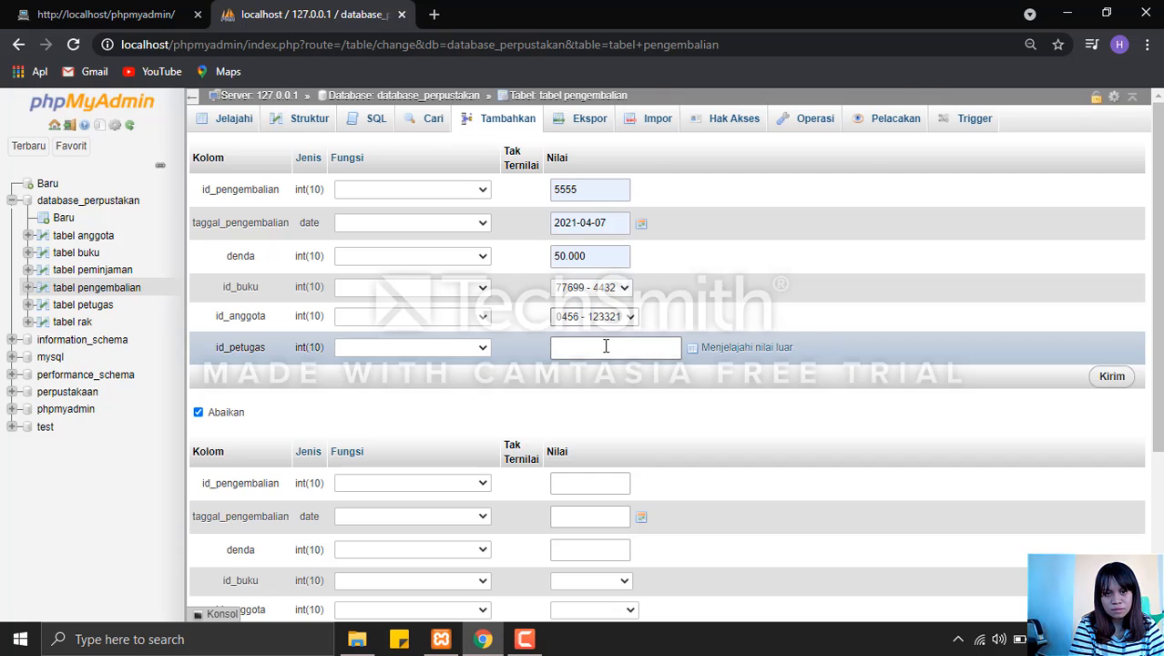
# Fill in id_petugas with the officer's ID and try to submit the return row to tabel pengembalian.
pyautogui.click(605, 345)
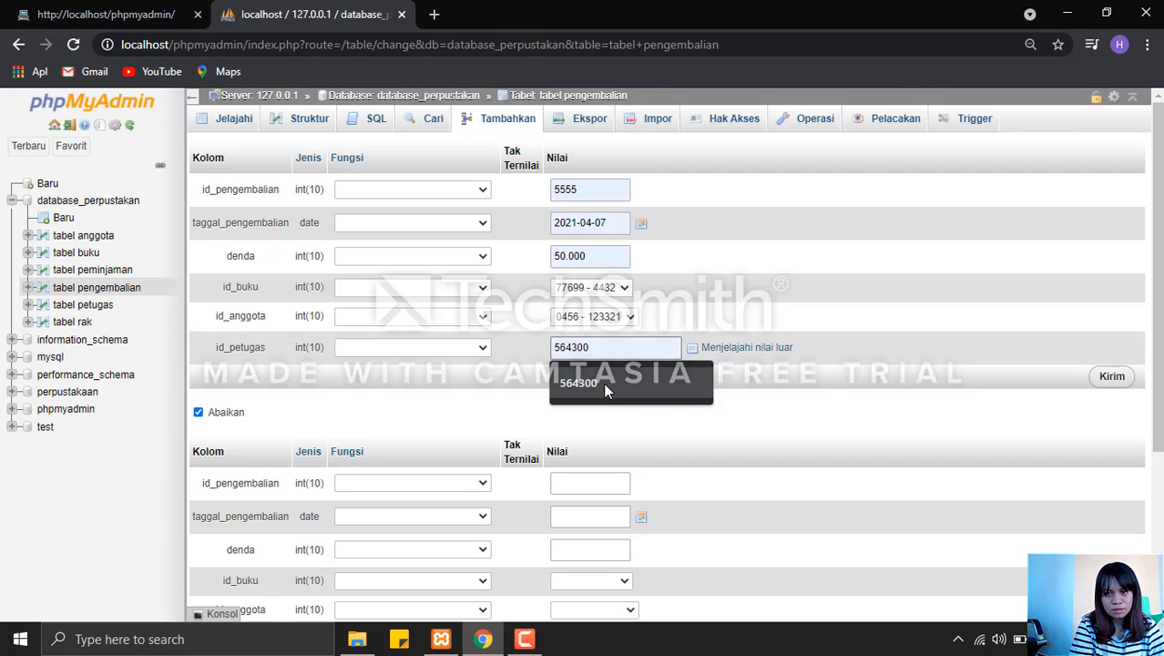
pyautogui.click(603, 382)
pyautogui.click(1106, 378)
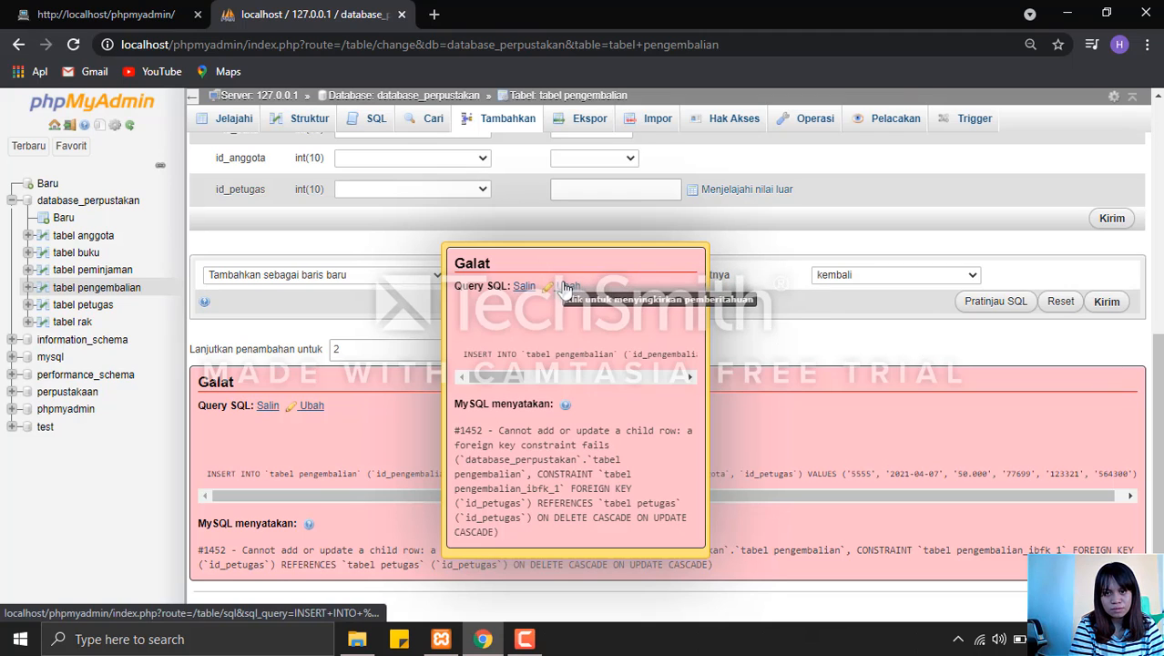
# Open the rejected tabel pengembalian INSERT query for editing, and return to the table list of database_perpustakan.
pyautogui.click(564, 289)
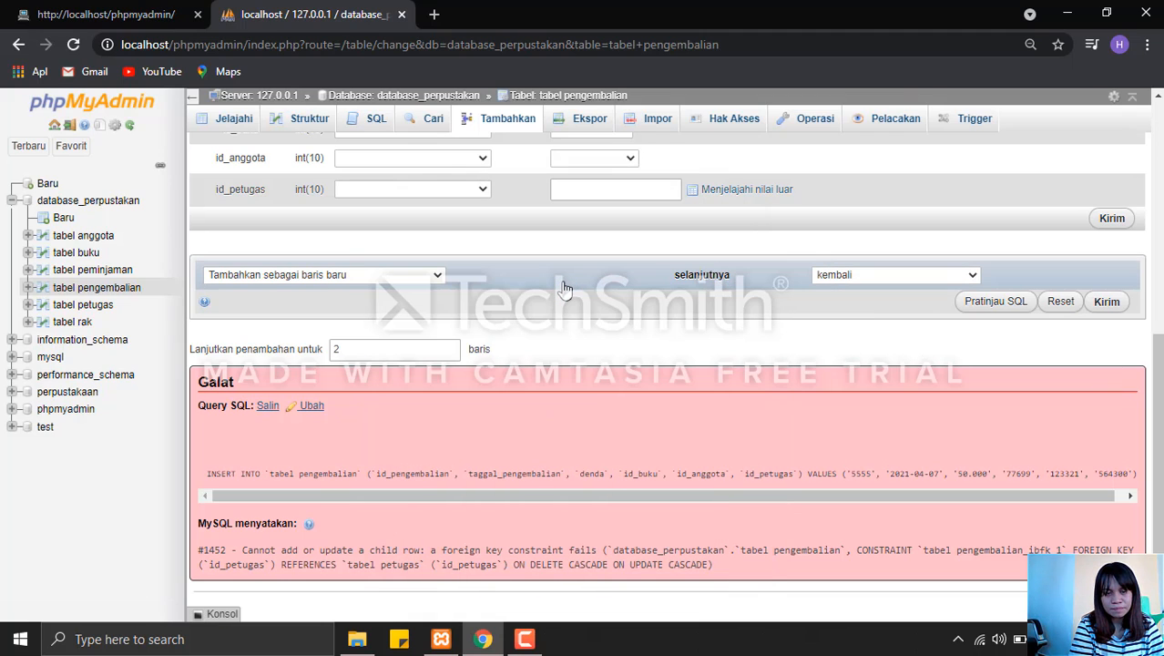
pyautogui.click(295, 407)
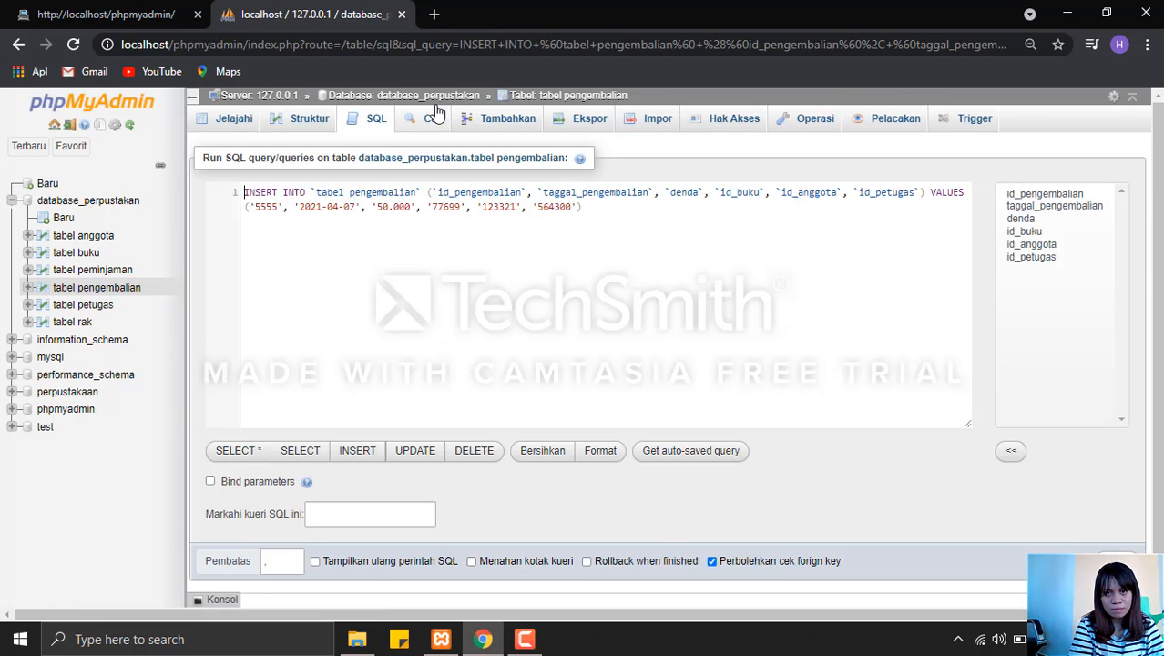
pyautogui.click(434, 100)
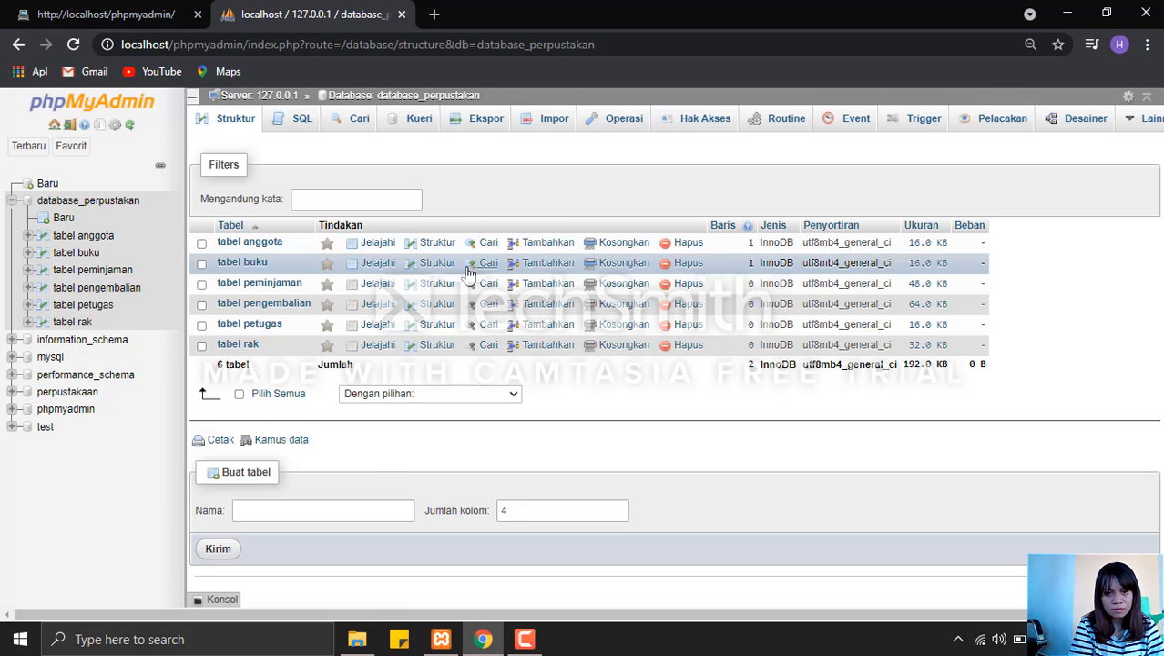
# Start a new row in tabel petugas with the officer's ID, the officer's full name and jabatan_petugas pegawai perpustakaan.
pyautogui.click(533, 337)
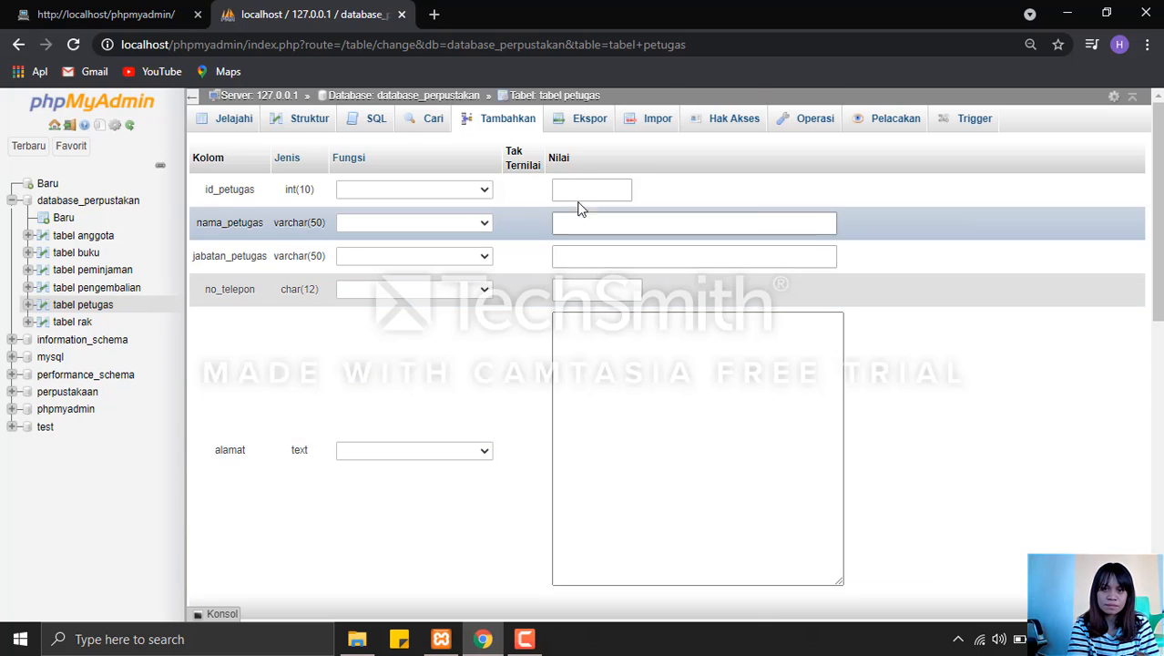
pyautogui.click(581, 191)
pyautogui.click(587, 228)
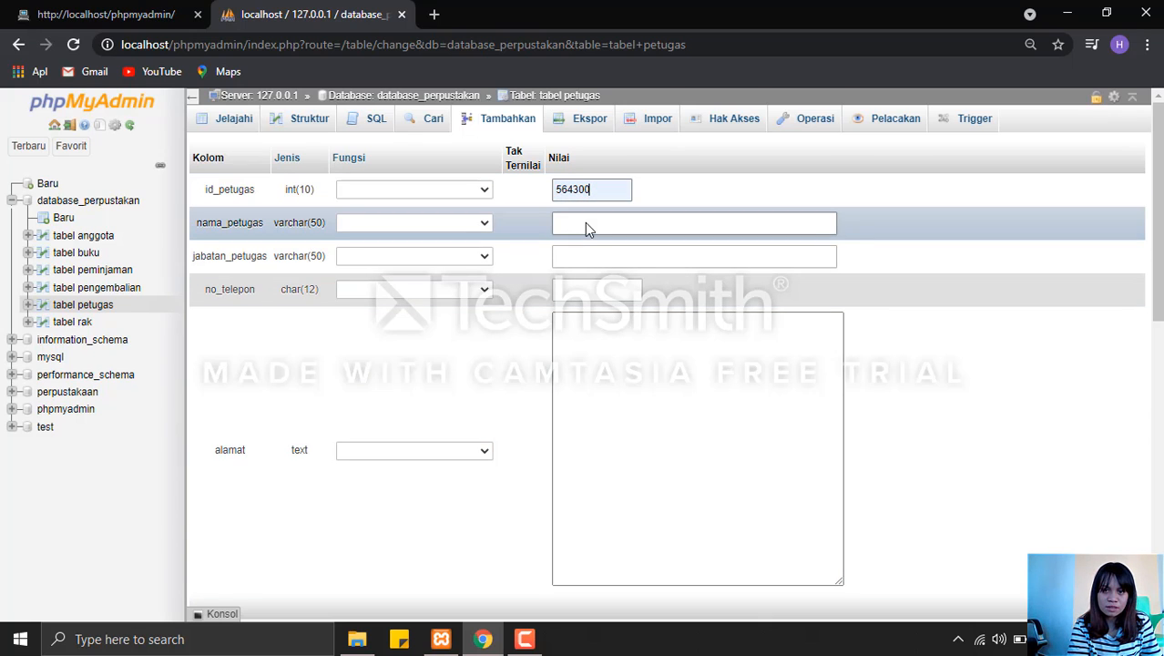
pyautogui.click(587, 222)
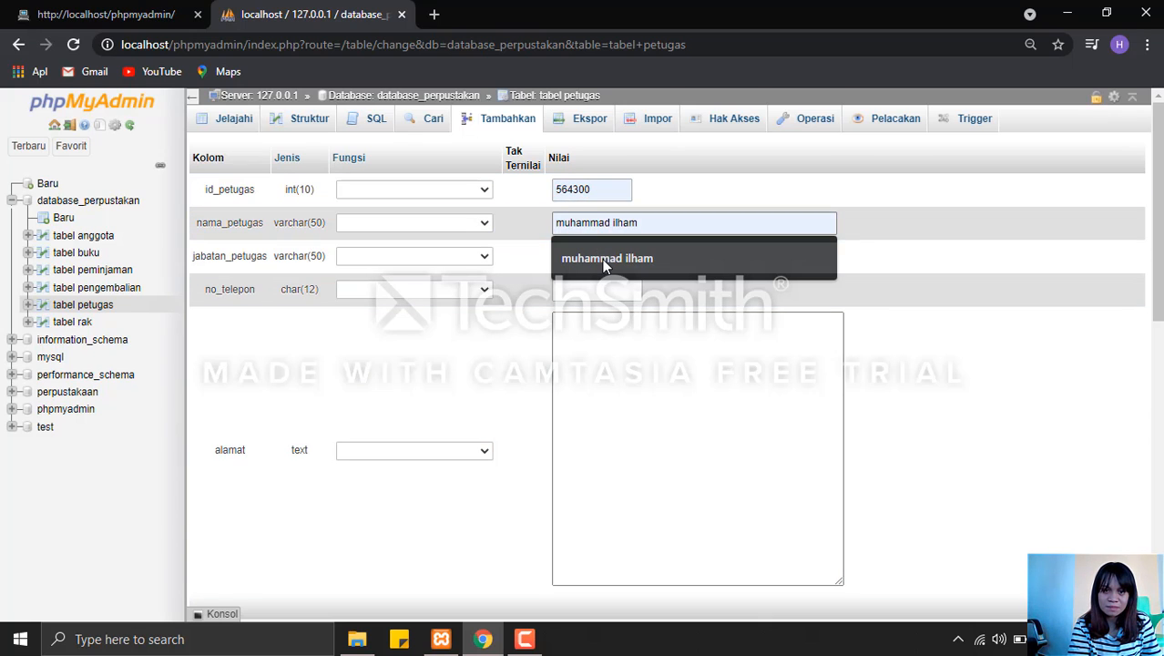
pyautogui.click(603, 261)
pyautogui.click(604, 259)
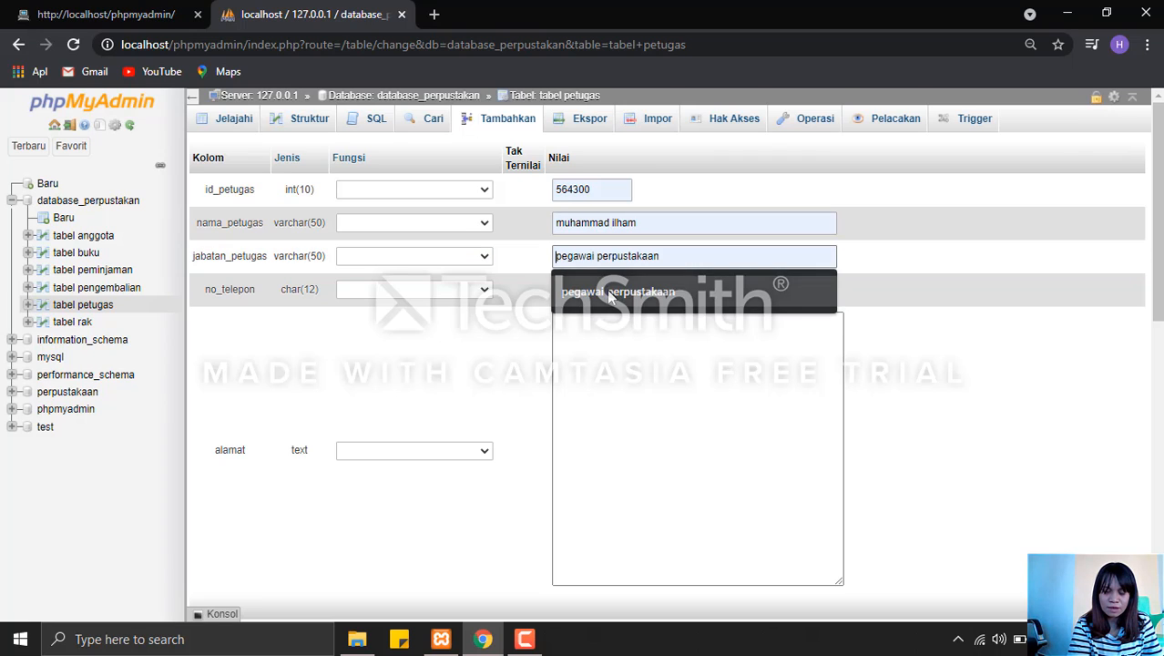
pyautogui.click(608, 294)
# Fill in the officer's phone number in no_telepon and street address in alamat, and submit the tabel petugas row.
pyautogui.click(607, 289)
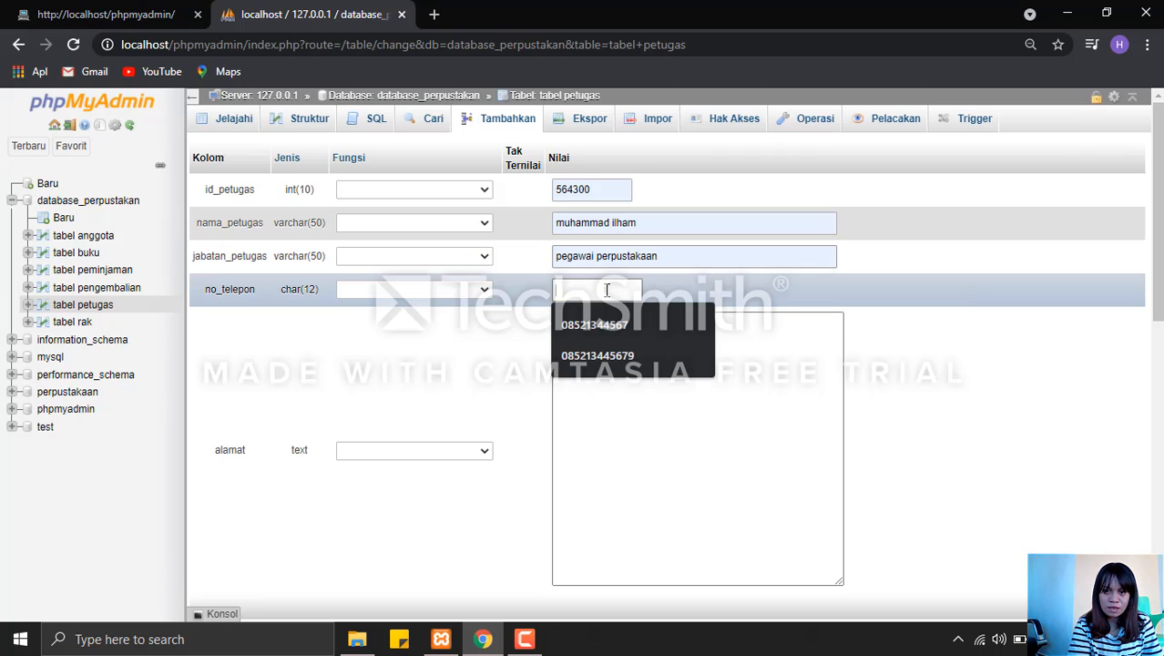
pyautogui.click(619, 355)
pyautogui.click(621, 353)
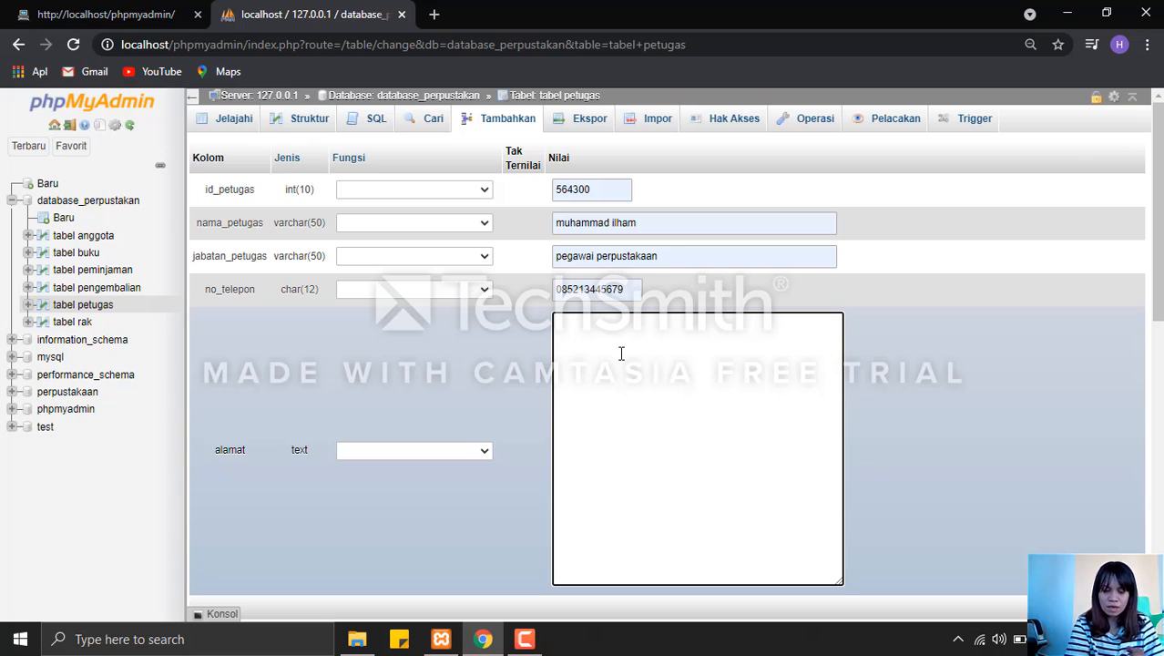
pyautogui.write('Jalan')
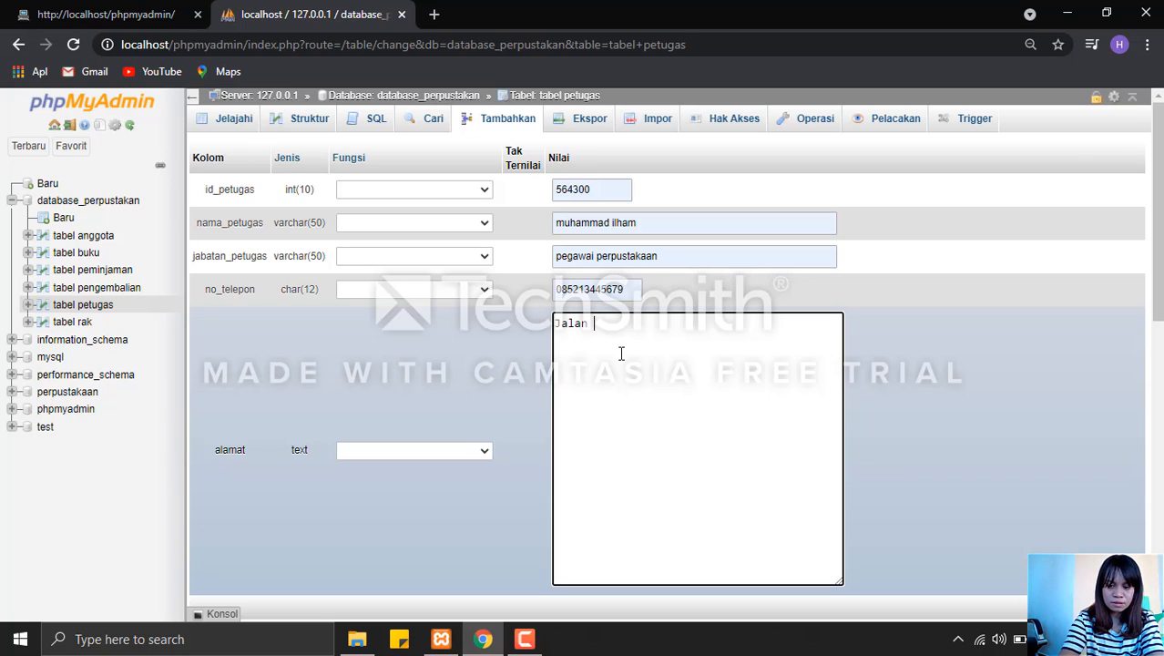
pyautogui.write(' Penf')
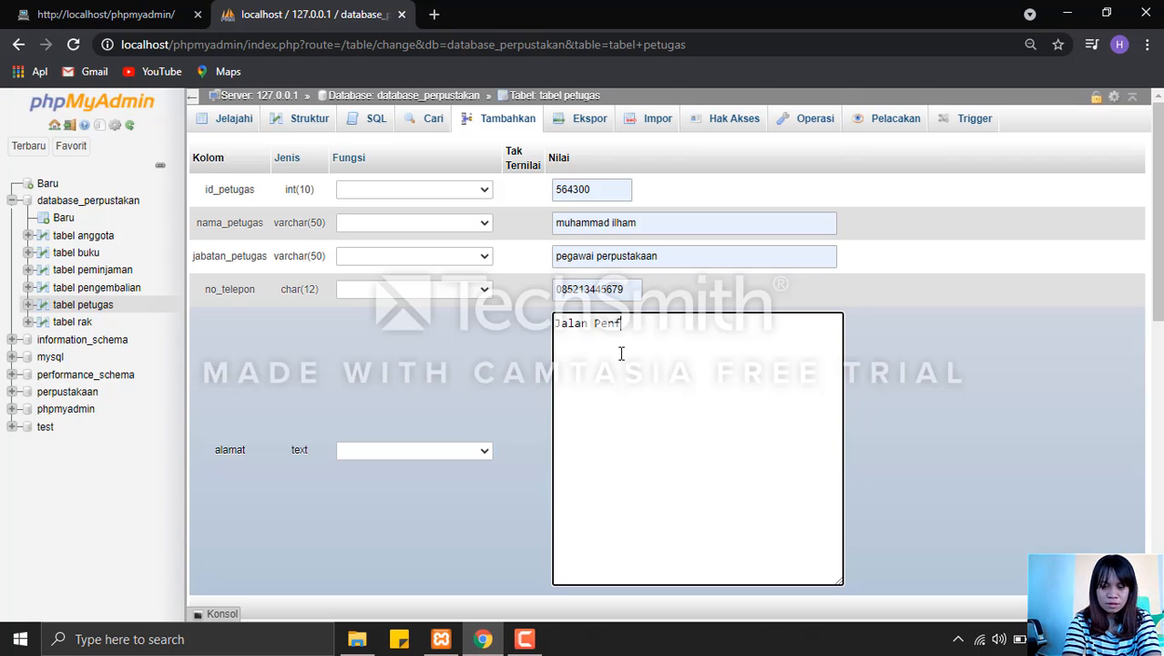
pyautogui.write('i')
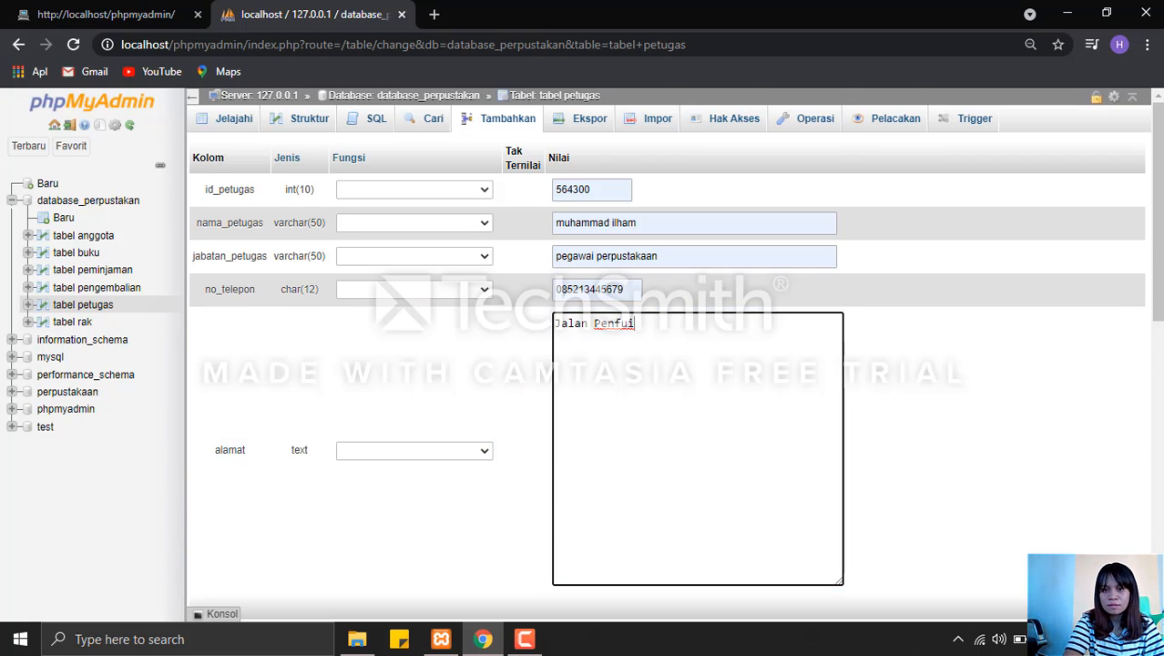
pyautogui.click(1157, 523)
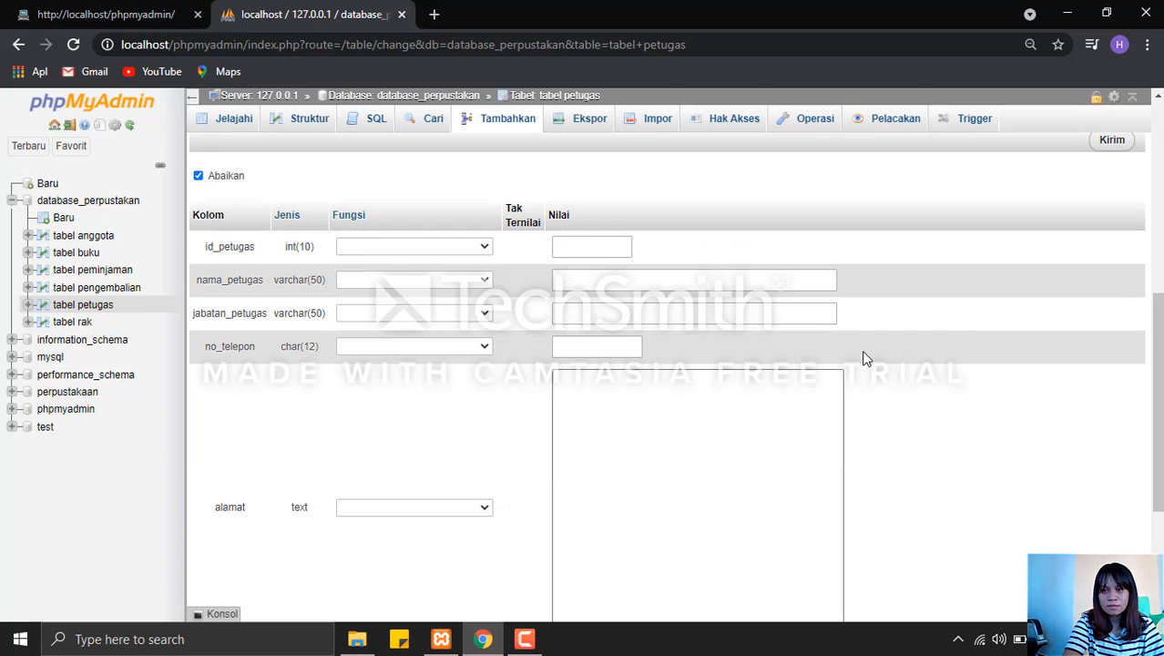
pyautogui.click(1112, 142)
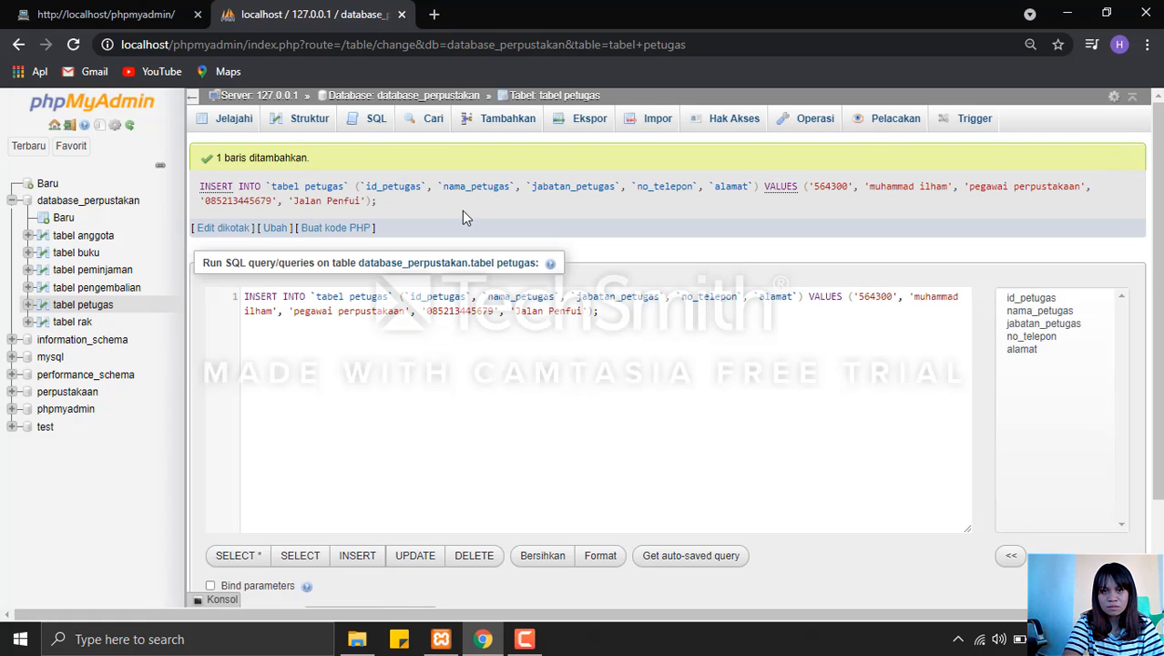
# Start a new row in tabel rak with id_rak 11290, nama_rak tujuh and lokasi_rak tengah.
pyautogui.click(407, 96)
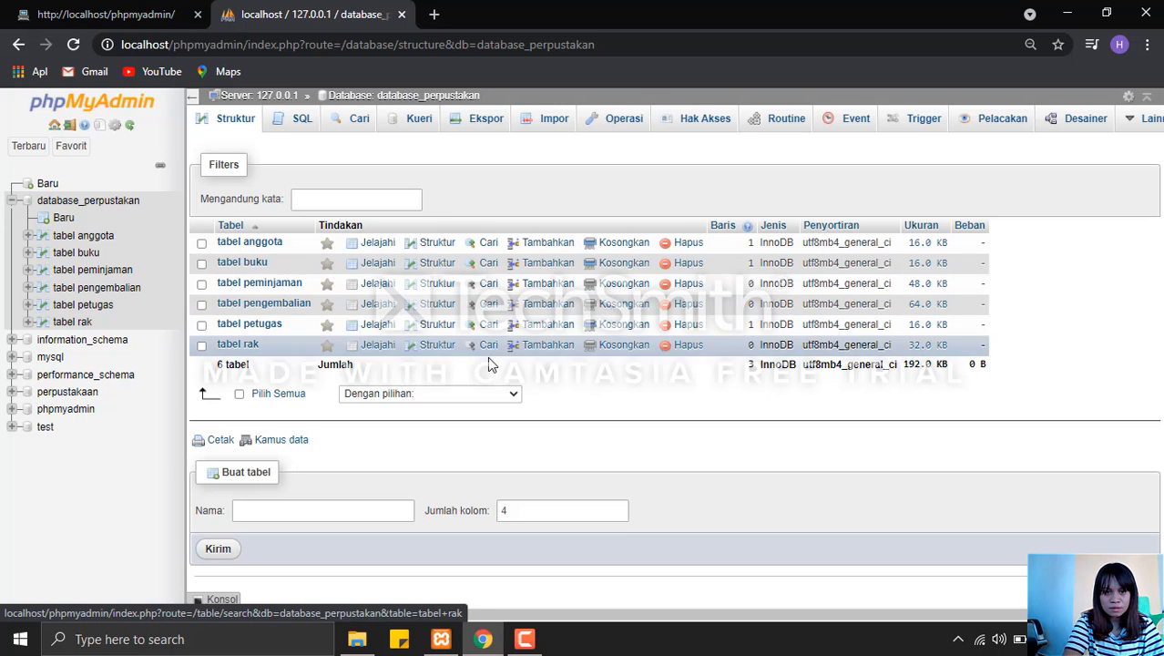
pyautogui.click(540, 346)
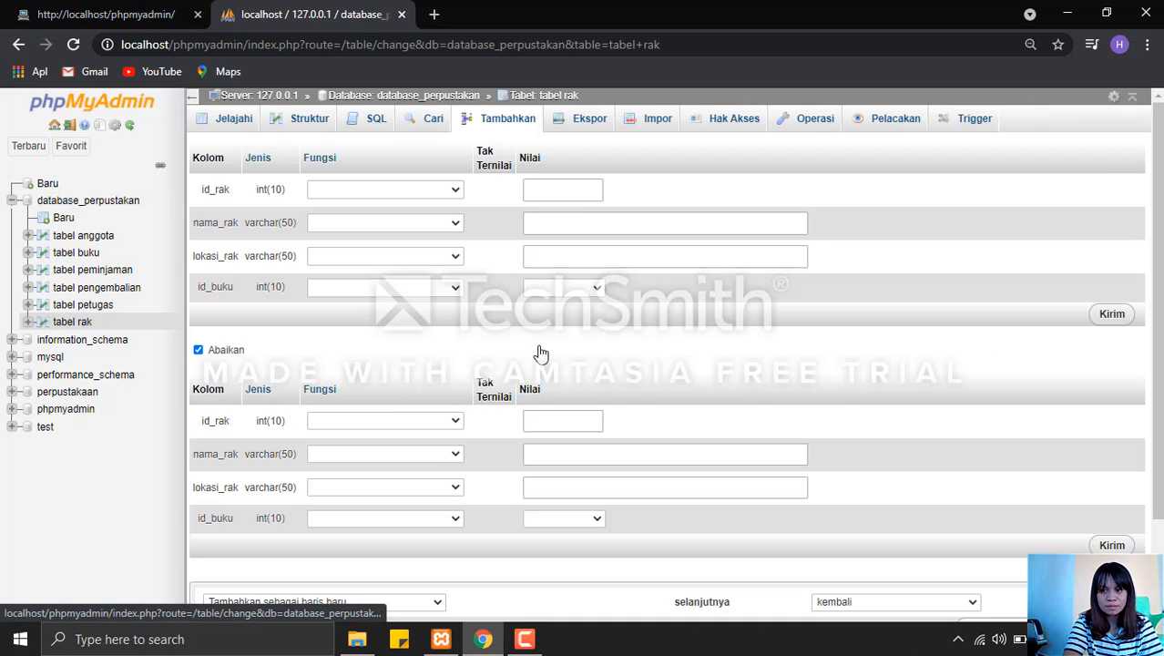
pyautogui.click(561, 191)
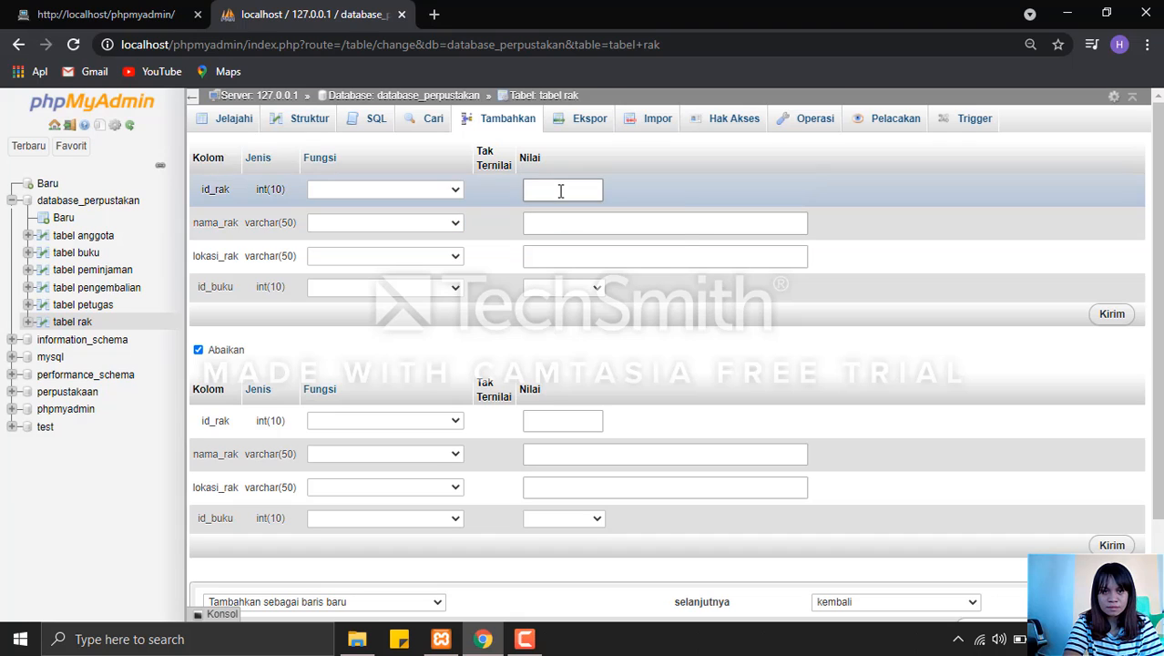
pyautogui.click(565, 223)
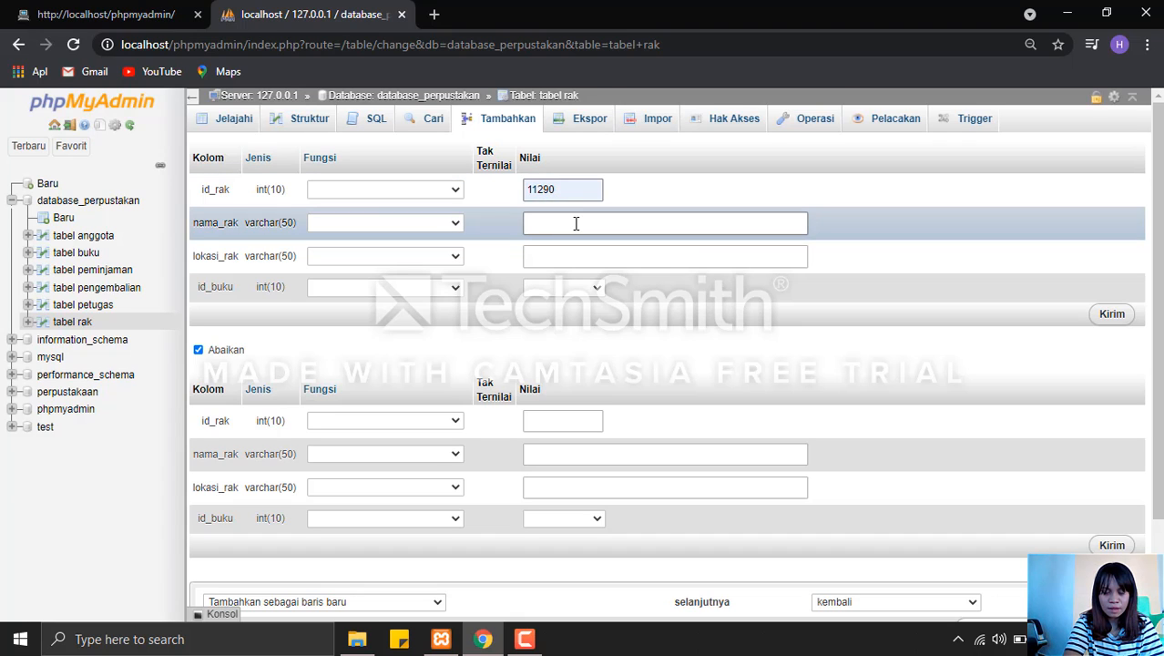
pyautogui.click(575, 223)
pyautogui.click(575, 262)
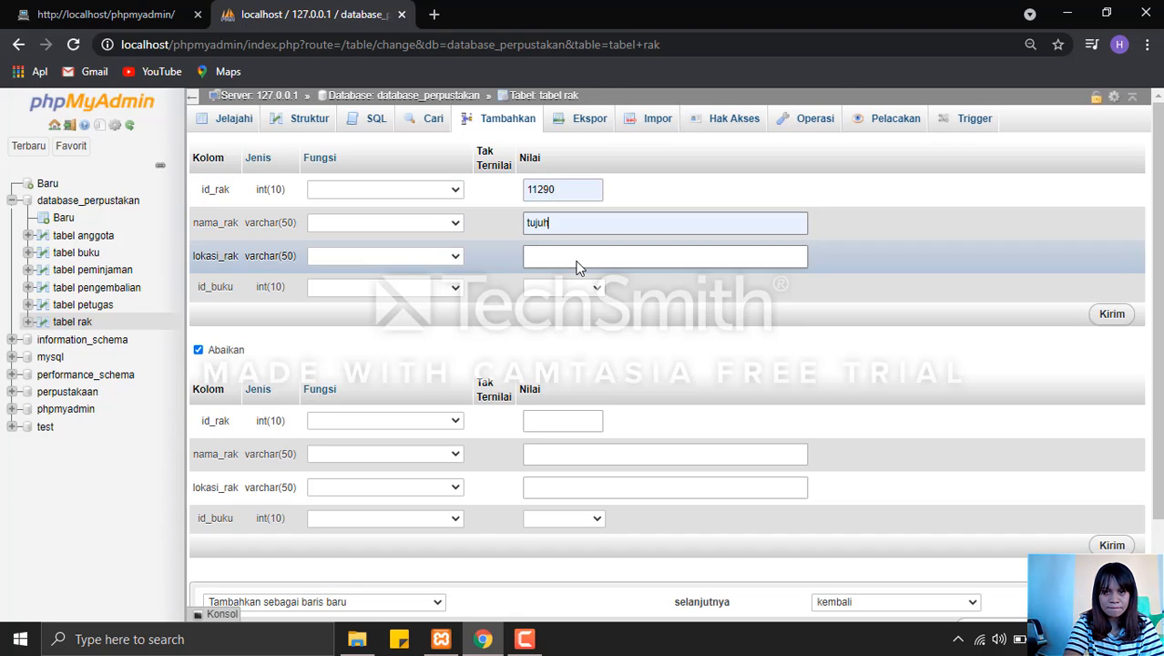
pyautogui.click(575, 257)
pyautogui.click(574, 294)
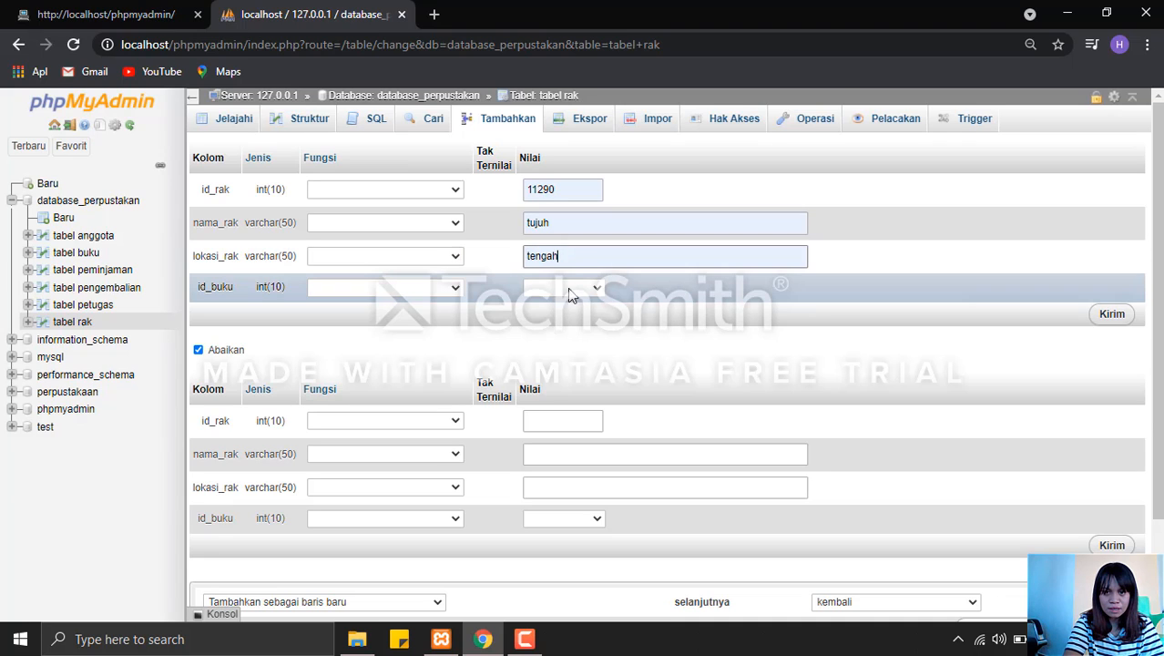
# Choose 77699 - 4432 as the shelf's id_buku, submit the tabel rak row, and return to the database's table list.
pyautogui.click(557, 289)
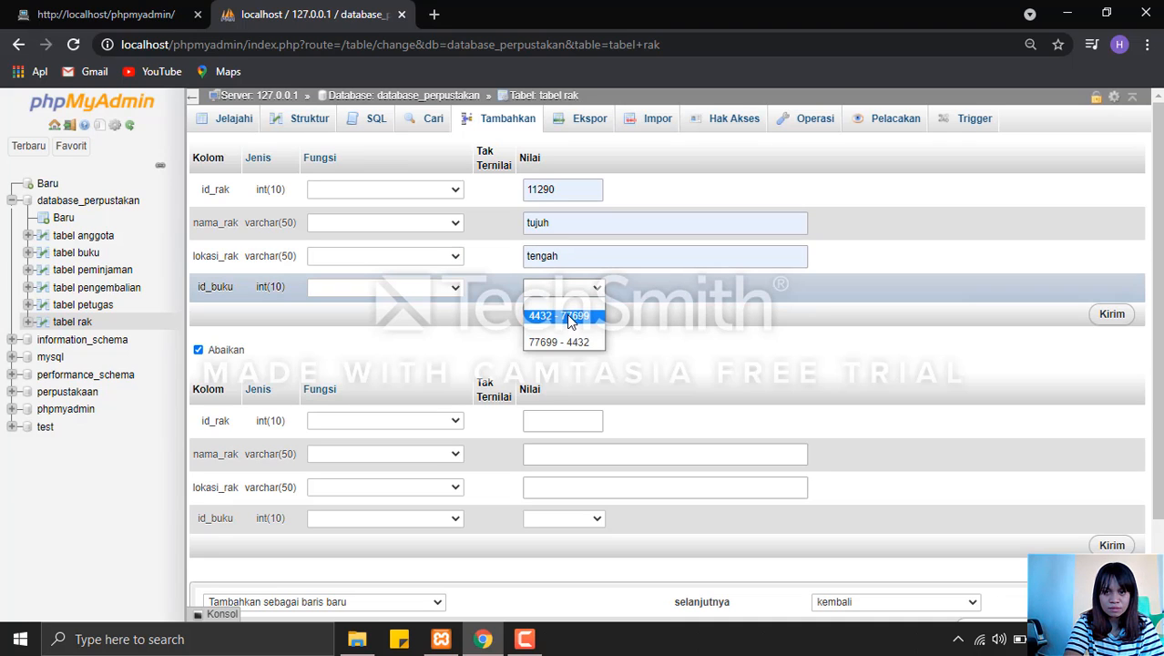
pyautogui.click(571, 342)
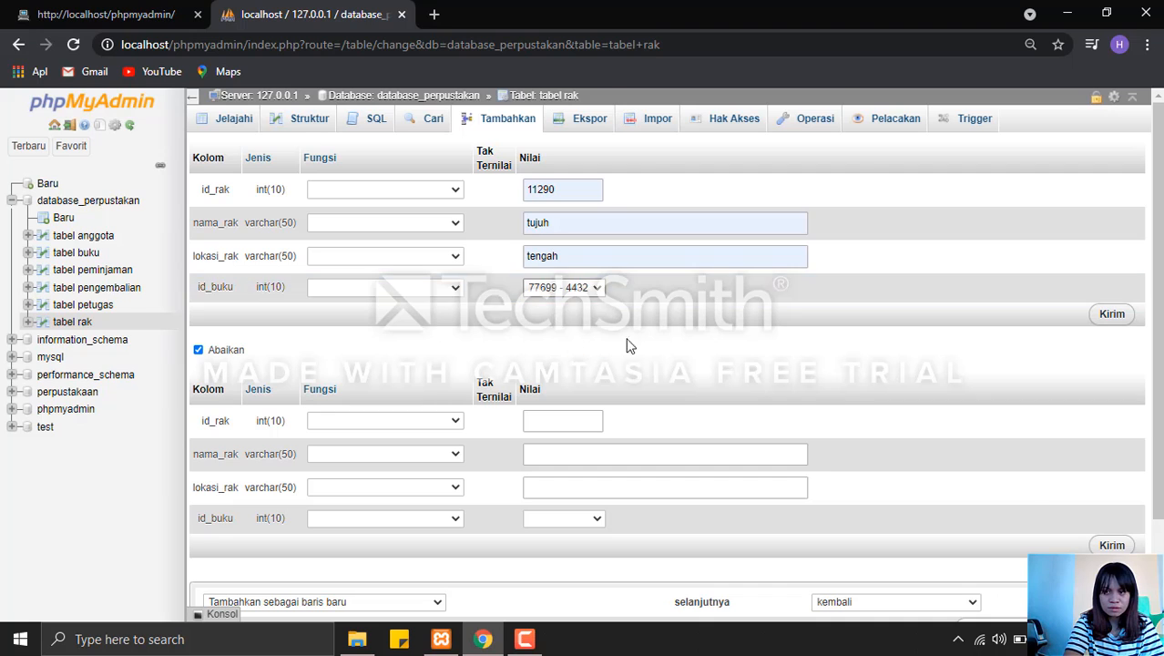
pyautogui.click(1112, 315)
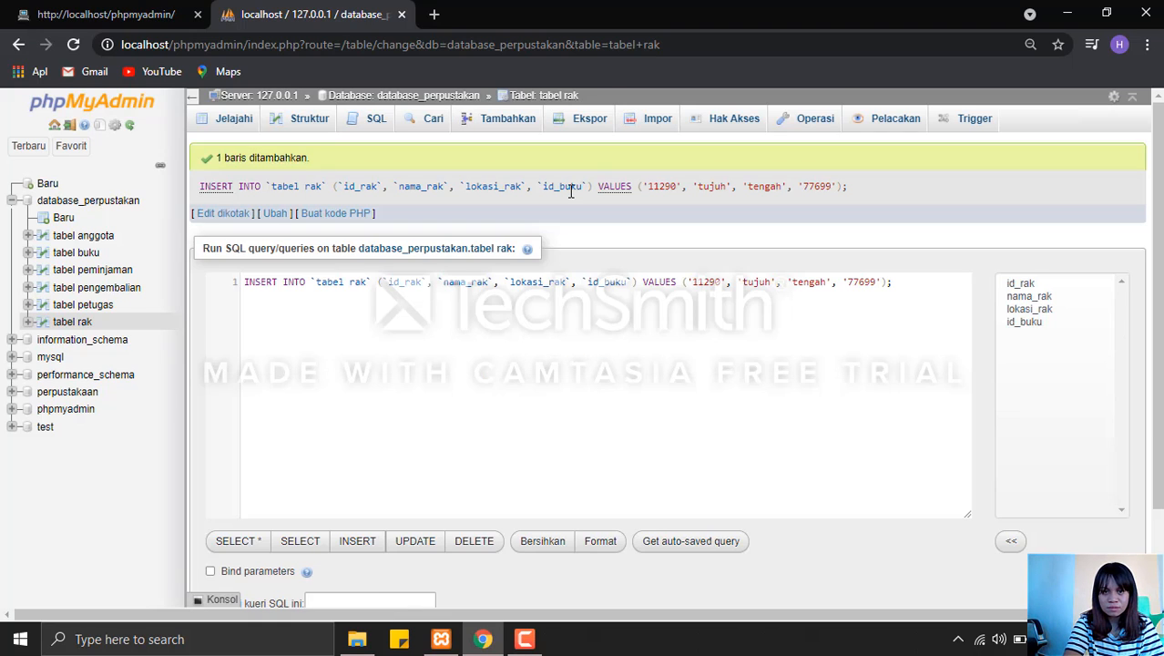
pyautogui.click(472, 97)
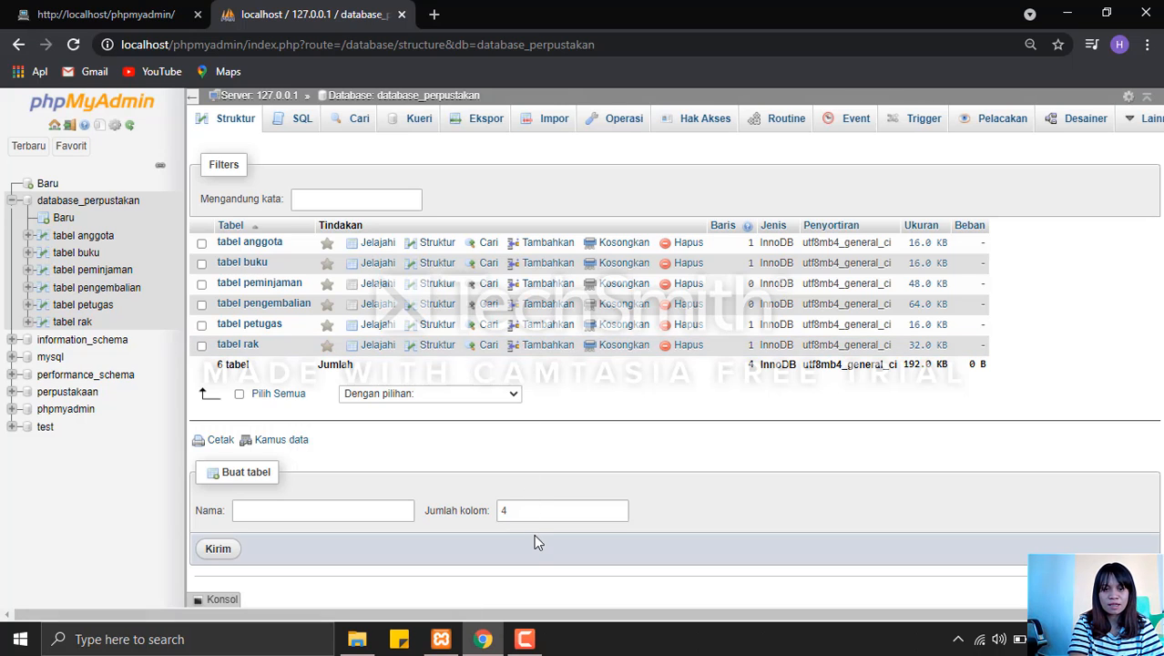
pyautogui.click(524, 638)
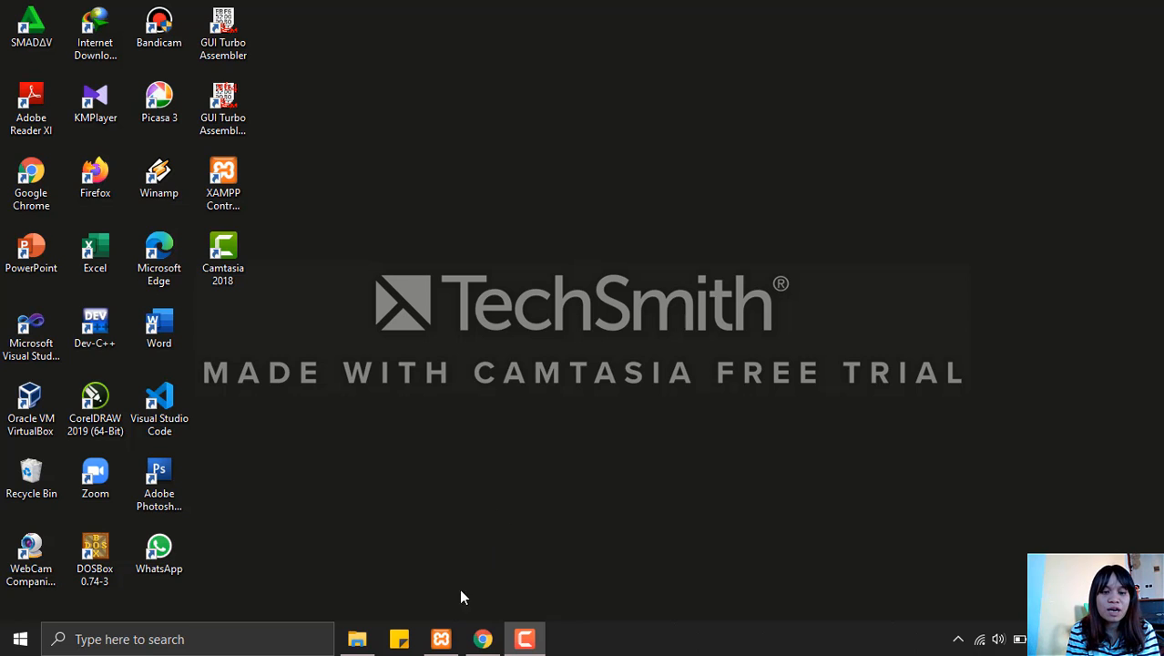
# Switch to the XAMPP Control Panel, start the Apache and MySQL modules, and minimize it.
pyautogui.click(441, 638)
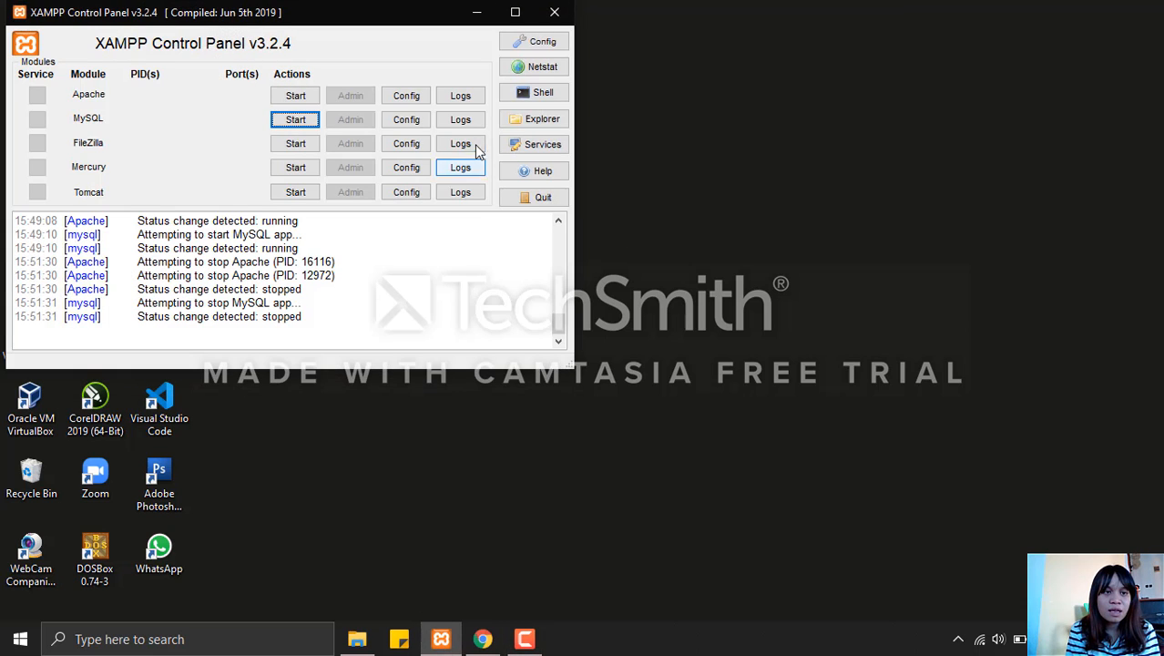
pyautogui.click(301, 97)
pyautogui.click(304, 120)
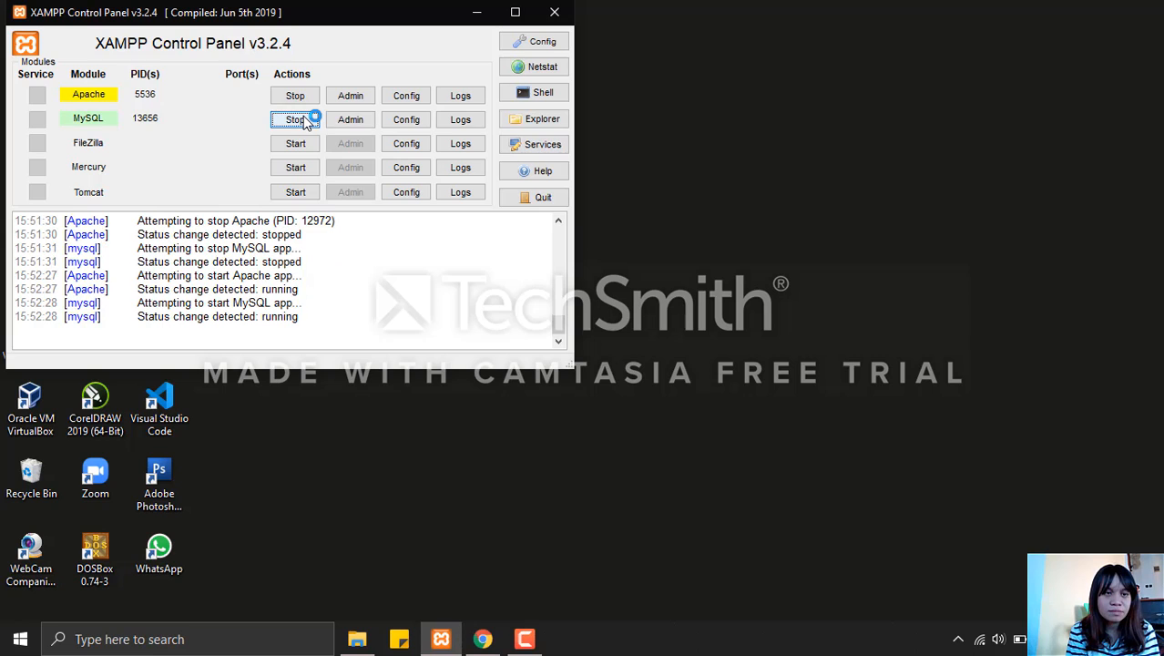
pyautogui.click(478, 13)
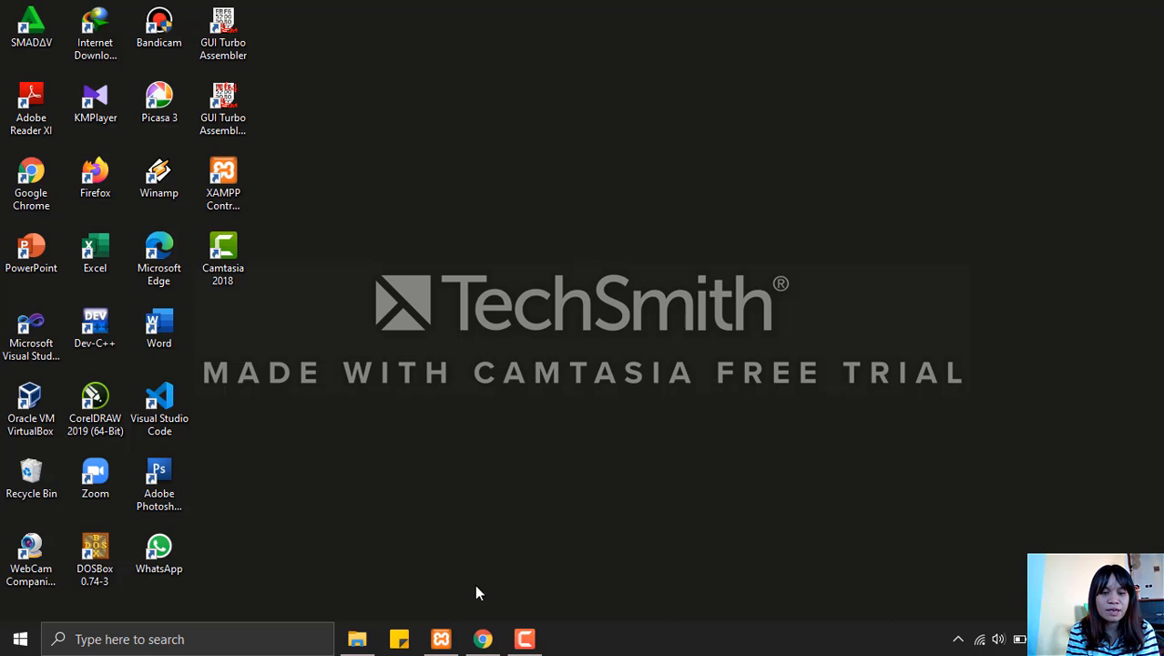
# Switch to Chrome, search for localhost/phpmyadmin/, and open the local phpMyAdmin home page through the localhosts.mobi result.
pyautogui.click(482, 640)
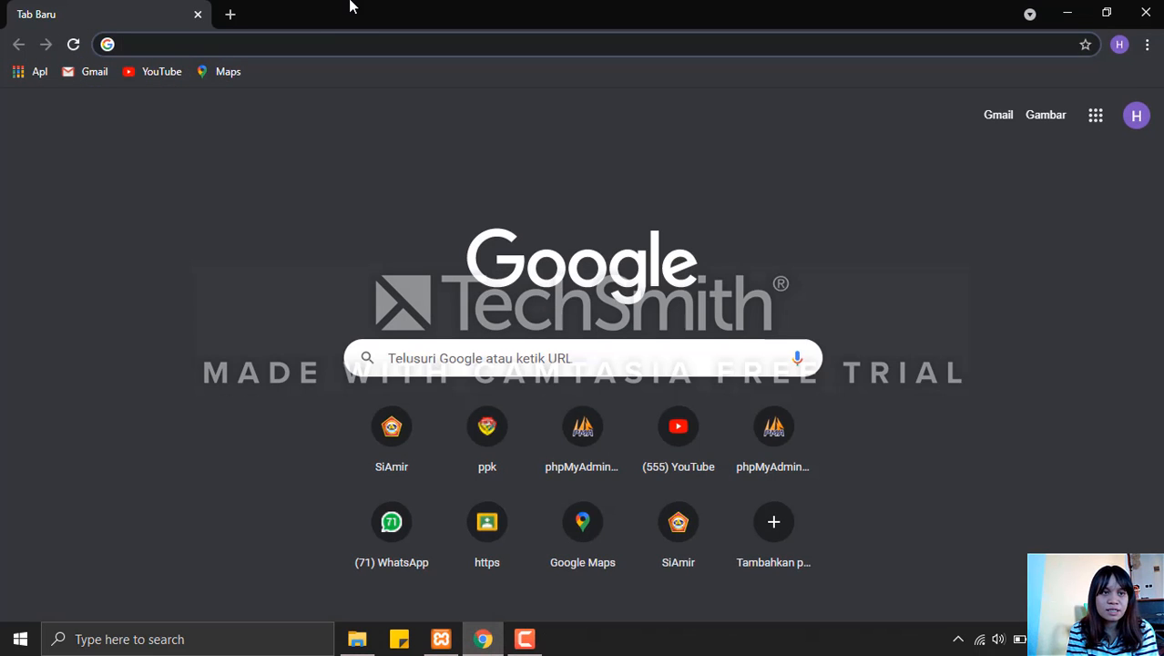
pyautogui.click(362, 37)
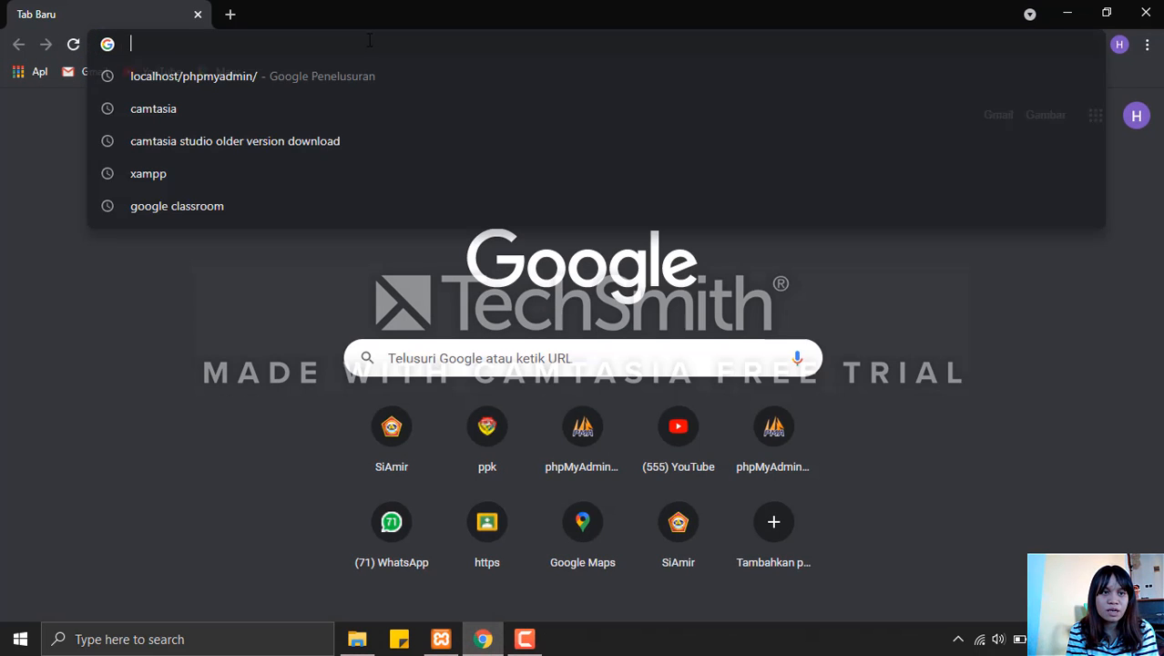
pyautogui.click(346, 87)
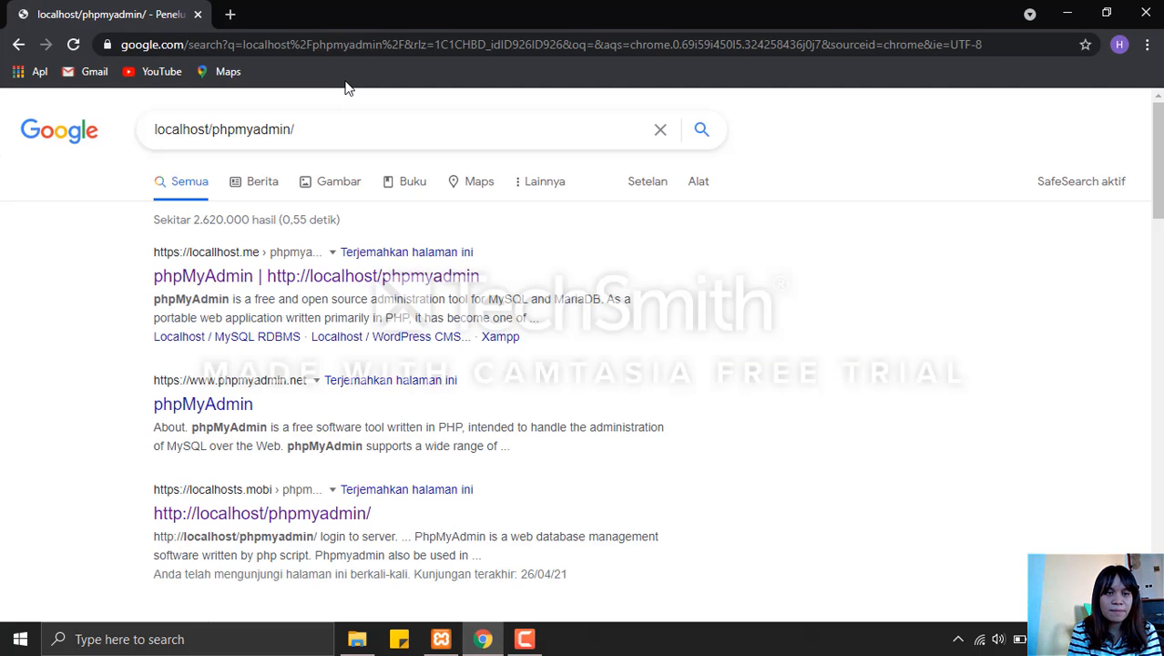
pyautogui.click(269, 513)
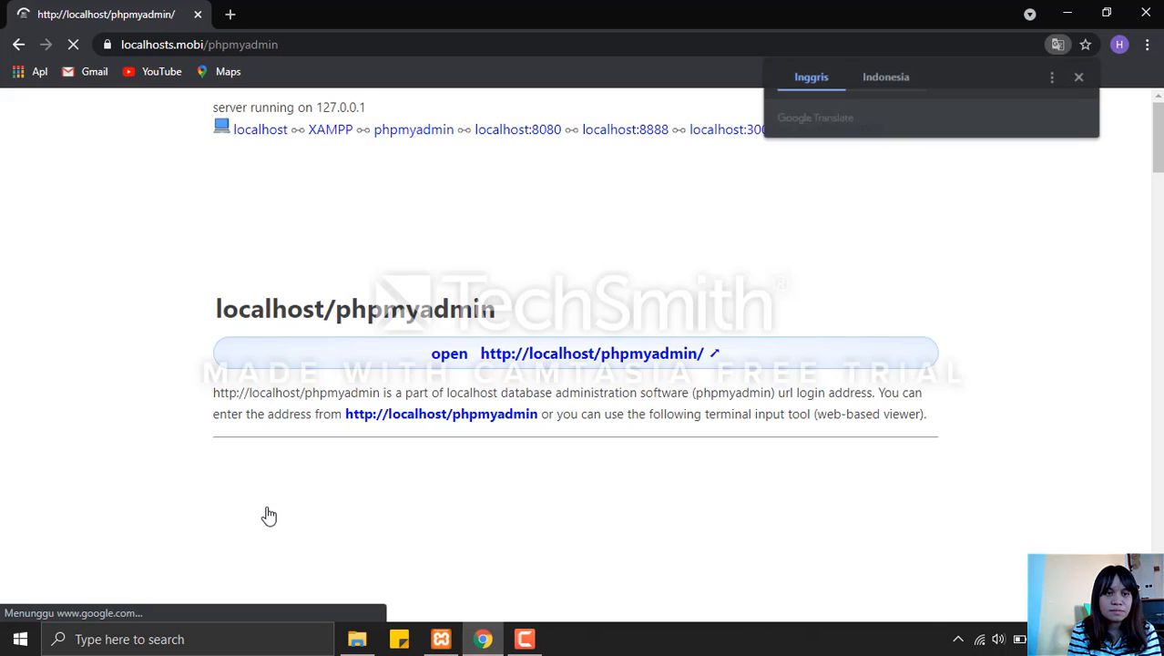
pyautogui.click(452, 355)
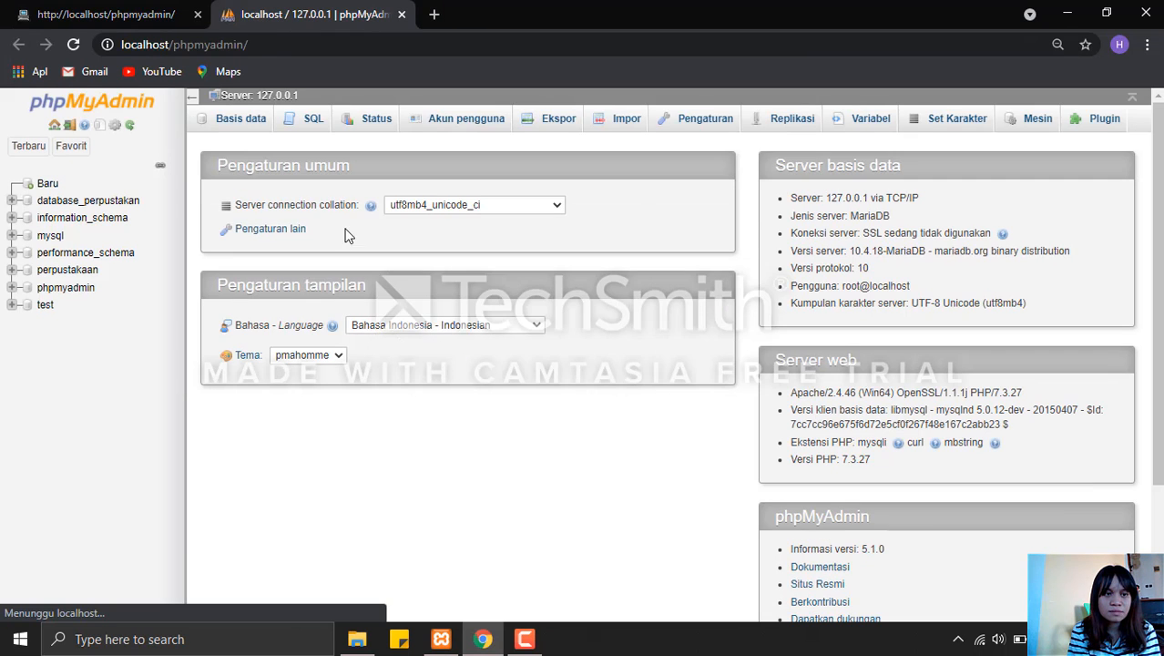
# Create a new database named Database_SMK.
pyautogui.click(34, 189)
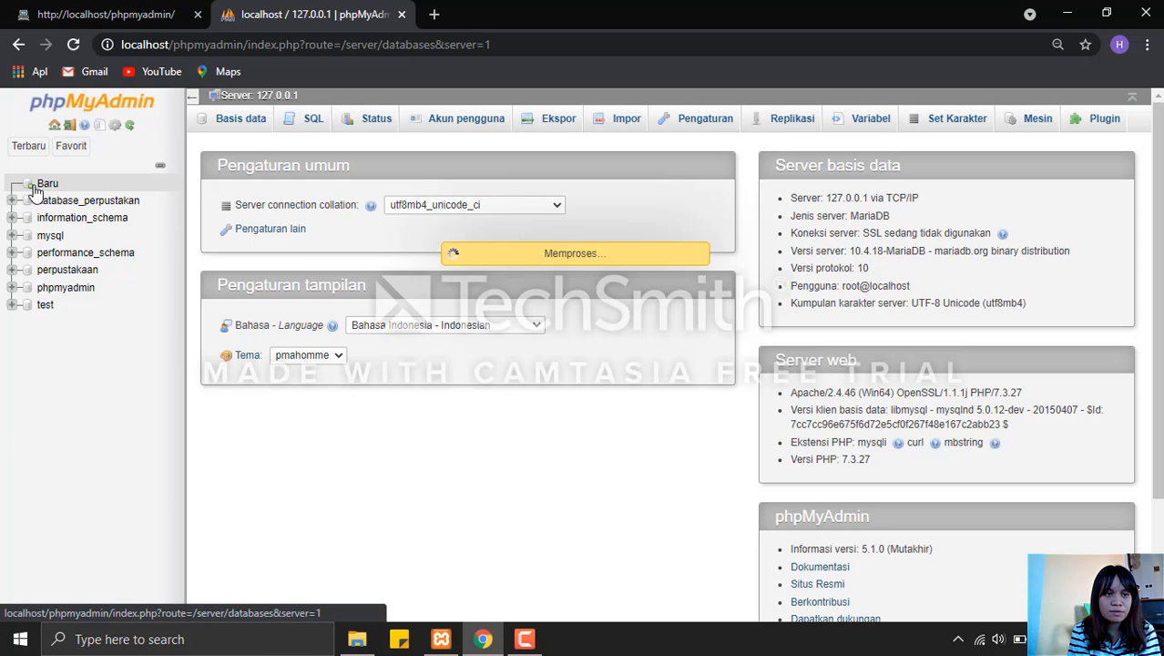
pyautogui.click(224, 230)
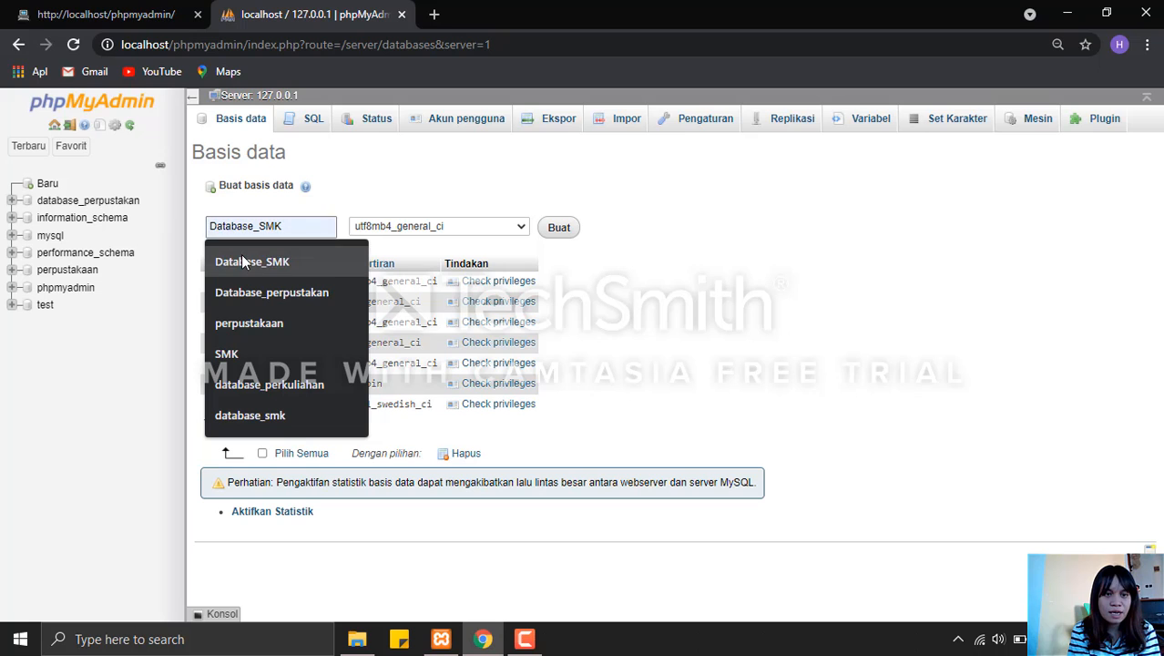
pyautogui.click(242, 259)
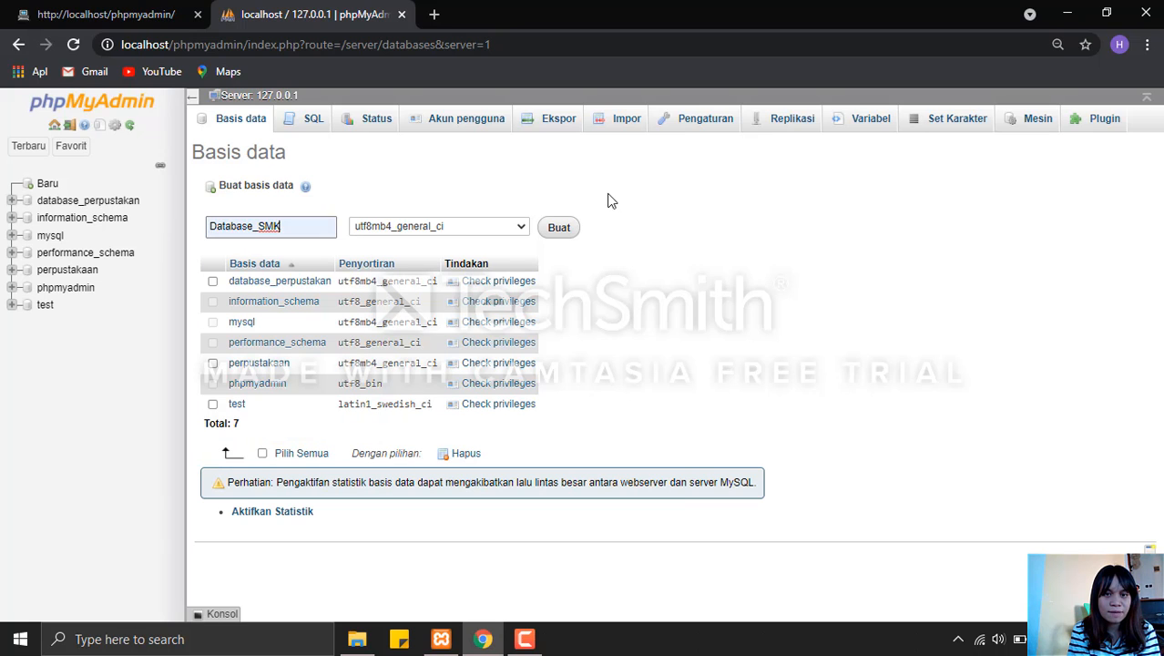
pyautogui.click(558, 227)
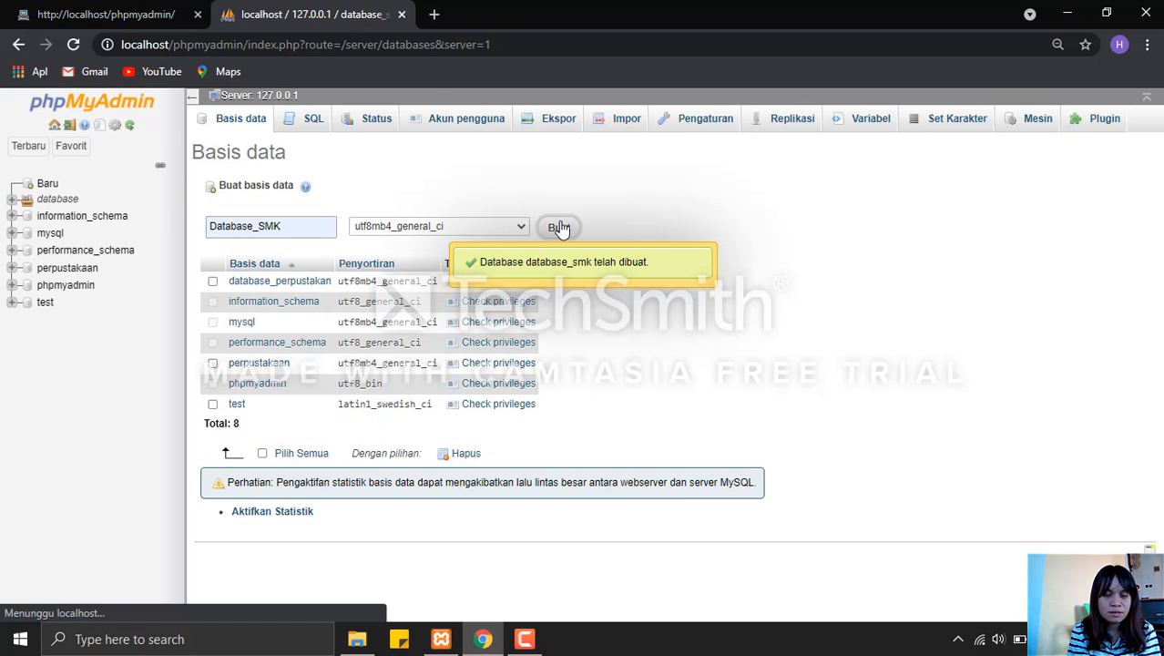
# Start a new table named tabel sekolah with 7 columns in database_smk.
pyautogui.click(338, 230)
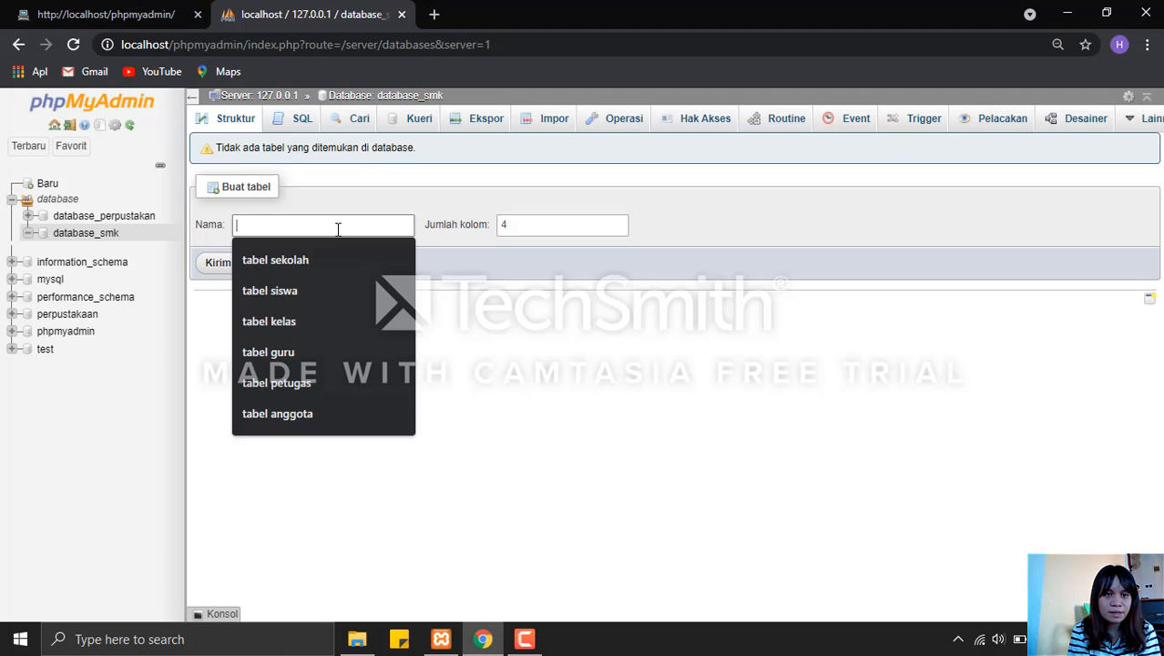
pyautogui.click(335, 260)
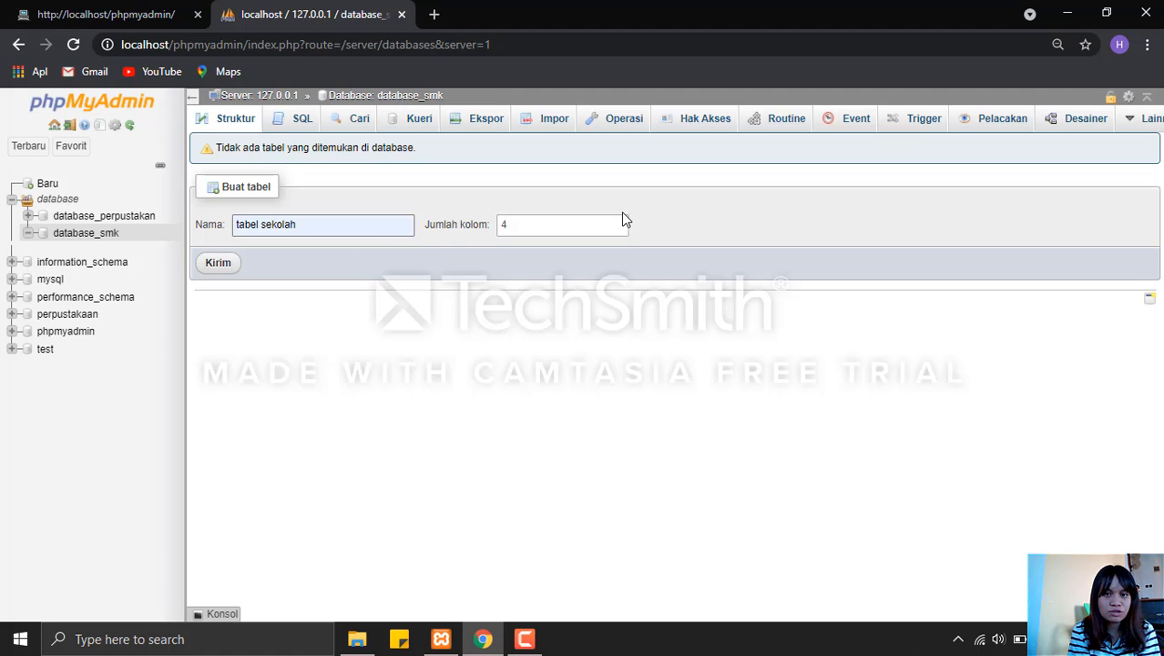
pyautogui.click(619, 222)
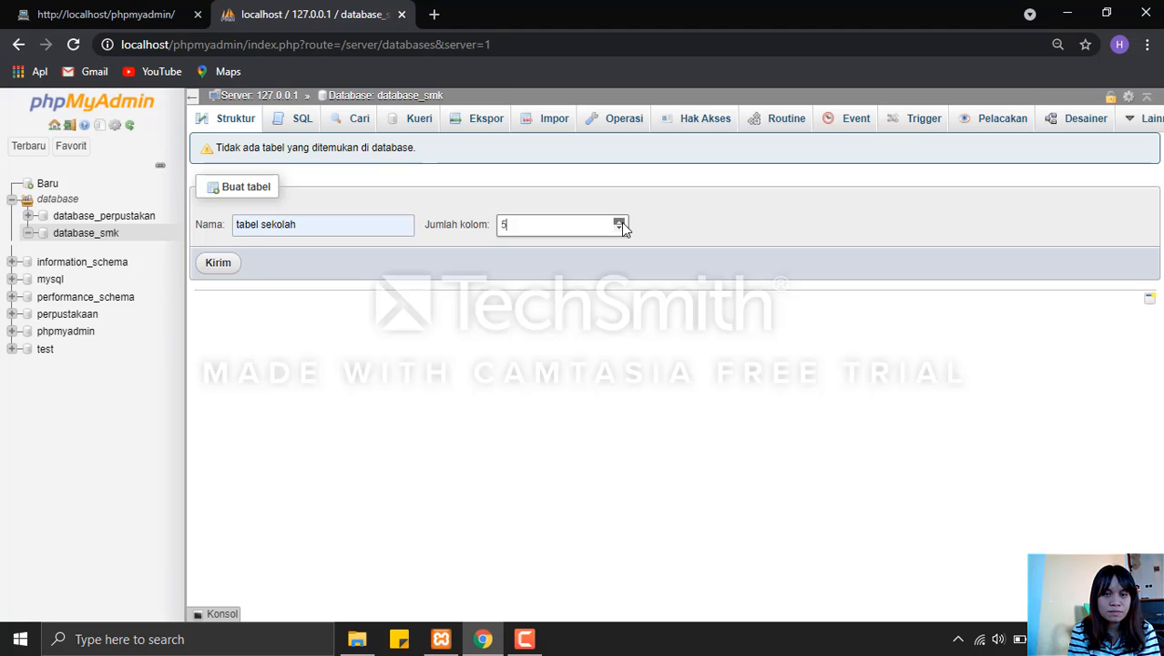
pyautogui.click(619, 222)
pyautogui.click(619, 222)
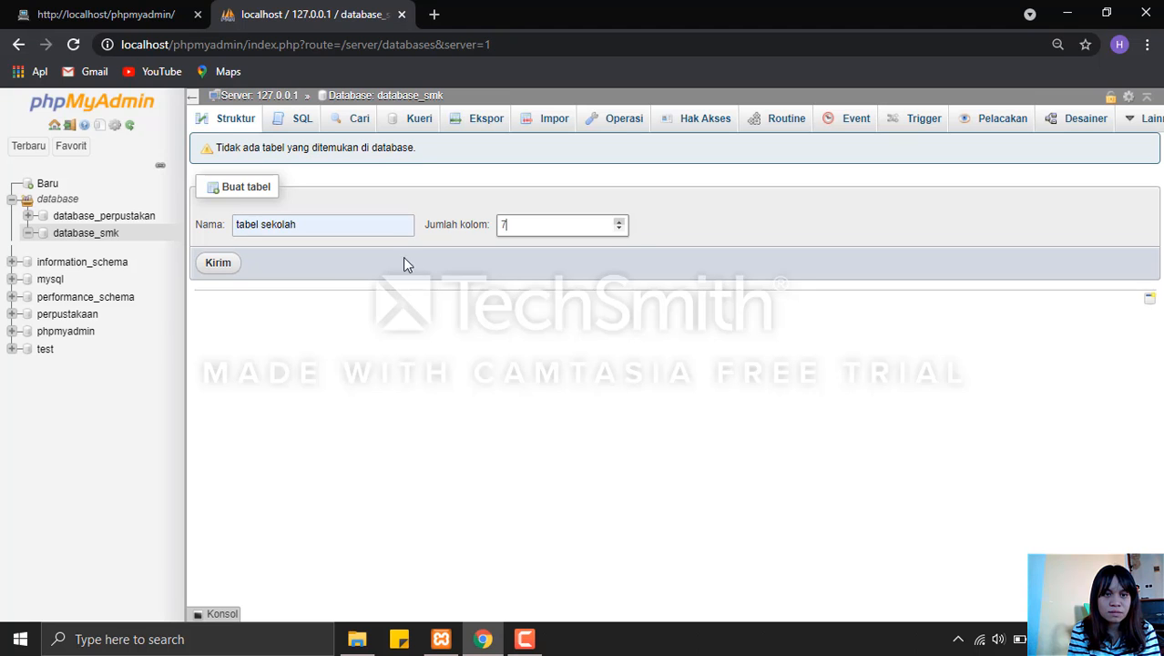
pyautogui.click(222, 270)
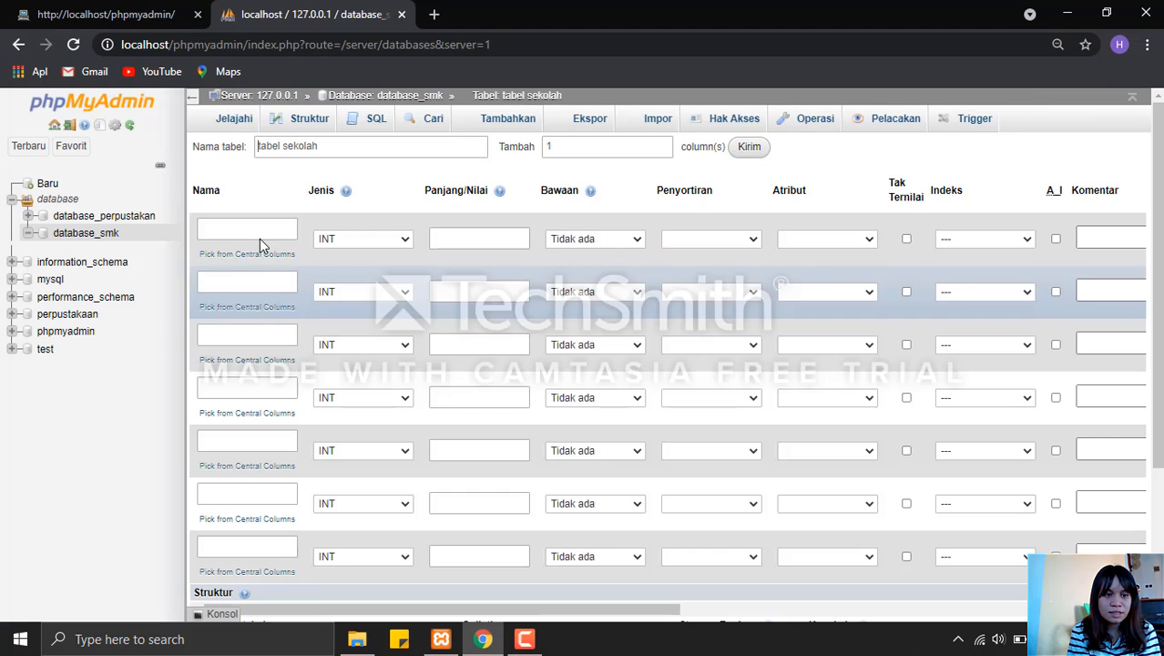
# Define the first column of tabel sekolah as Id_Sekolah, type INT, length 10.
pyautogui.click(274, 228)
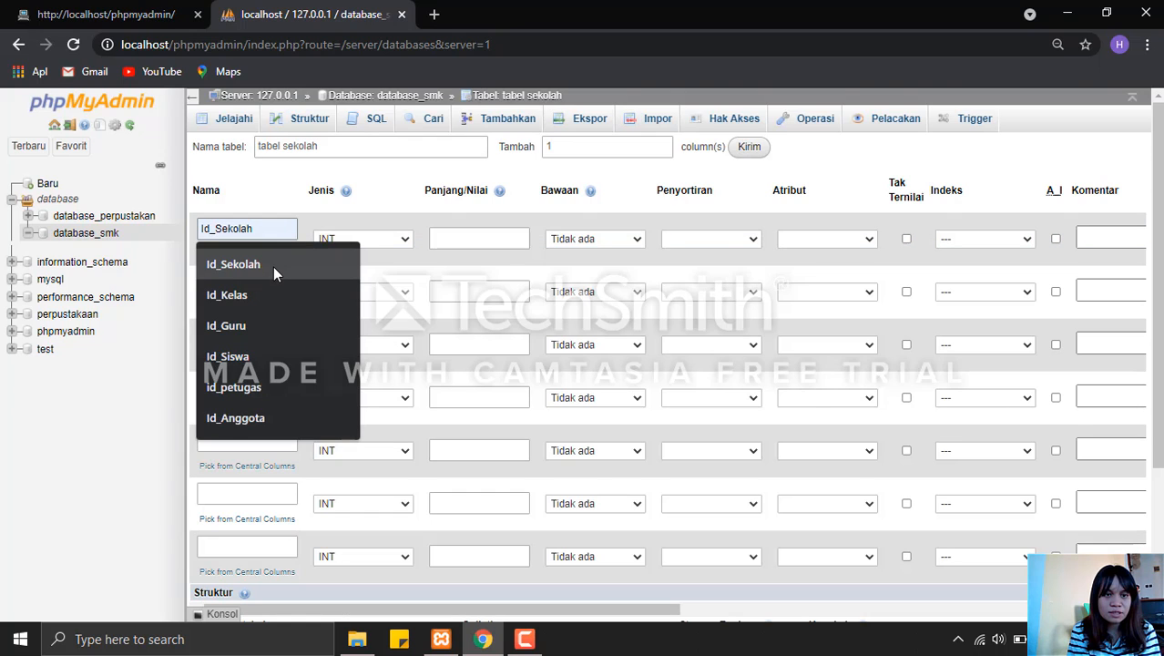
pyautogui.click(273, 265)
pyautogui.click(341, 237)
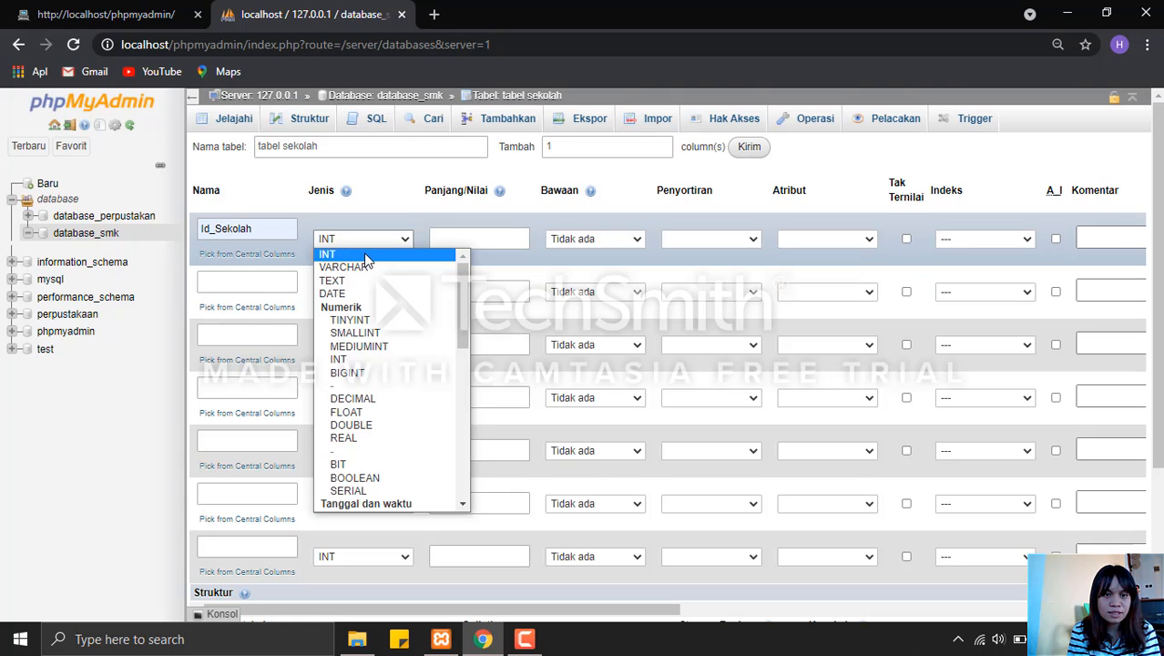
pyautogui.click(363, 252)
pyautogui.click(449, 237)
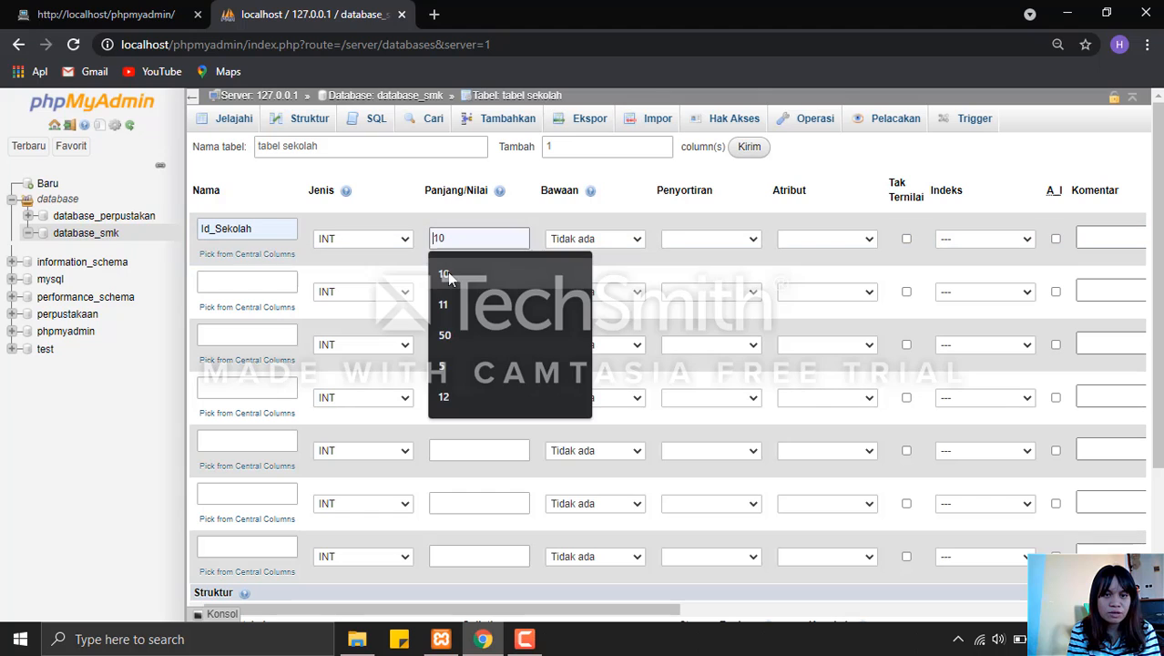
pyautogui.click(447, 272)
# Define the second column of tabel sekolah as Nama_Sekolah, type VARCHAR, length 50.
pyautogui.click(241, 279)
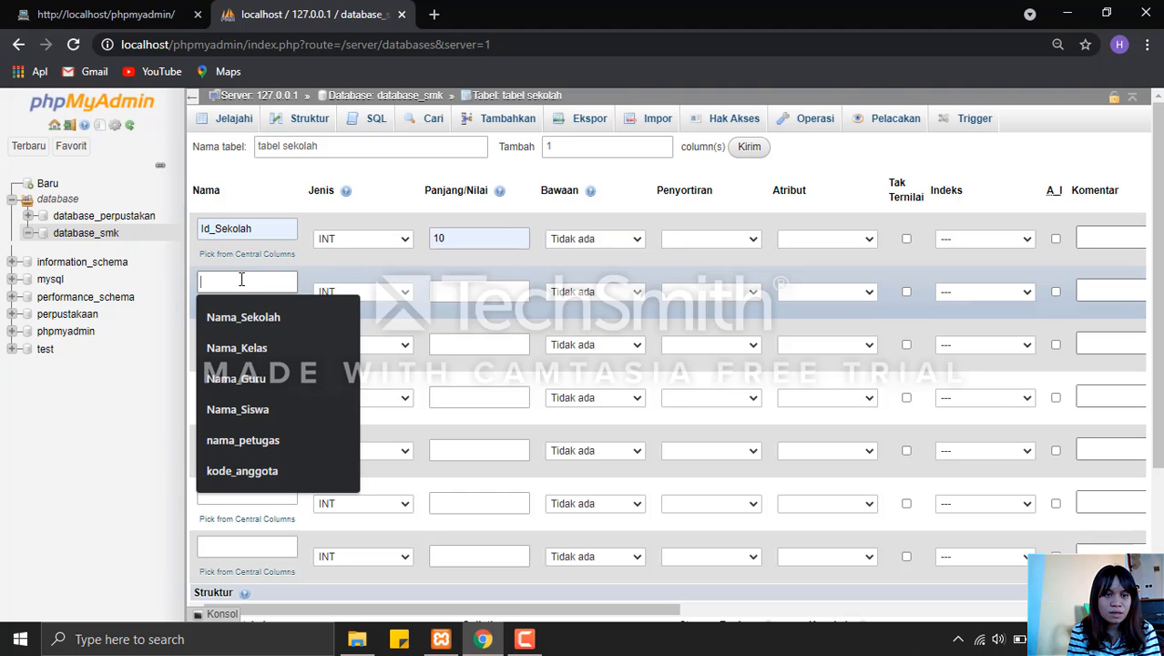
pyautogui.click(252, 316)
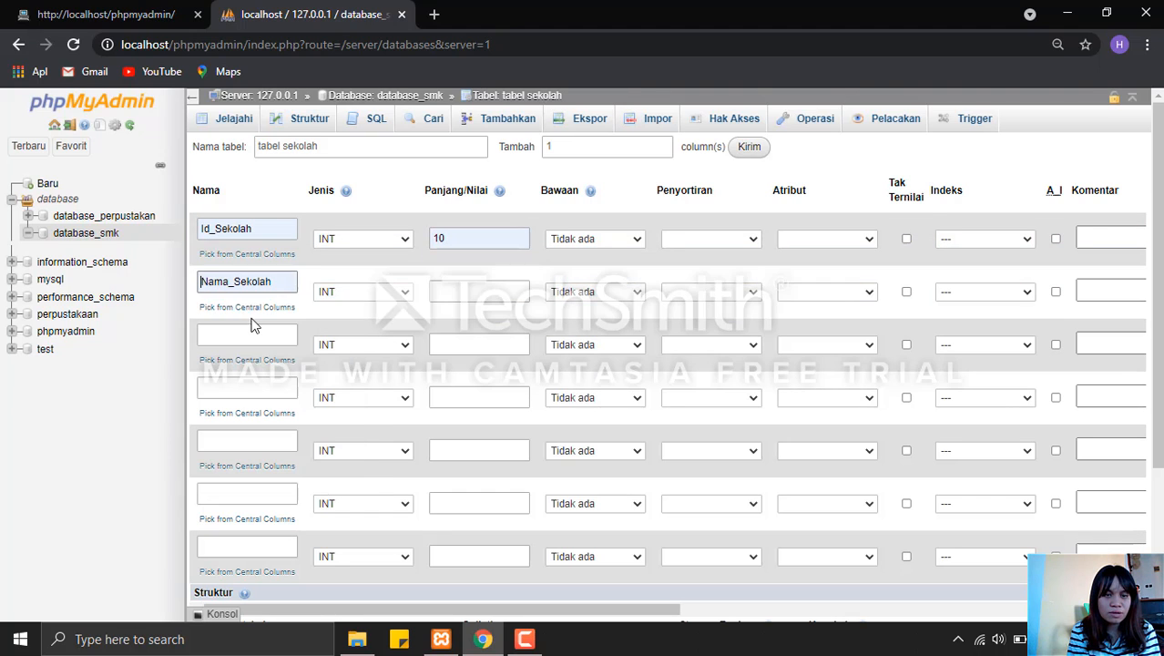
pyautogui.click(332, 303)
pyautogui.click(352, 320)
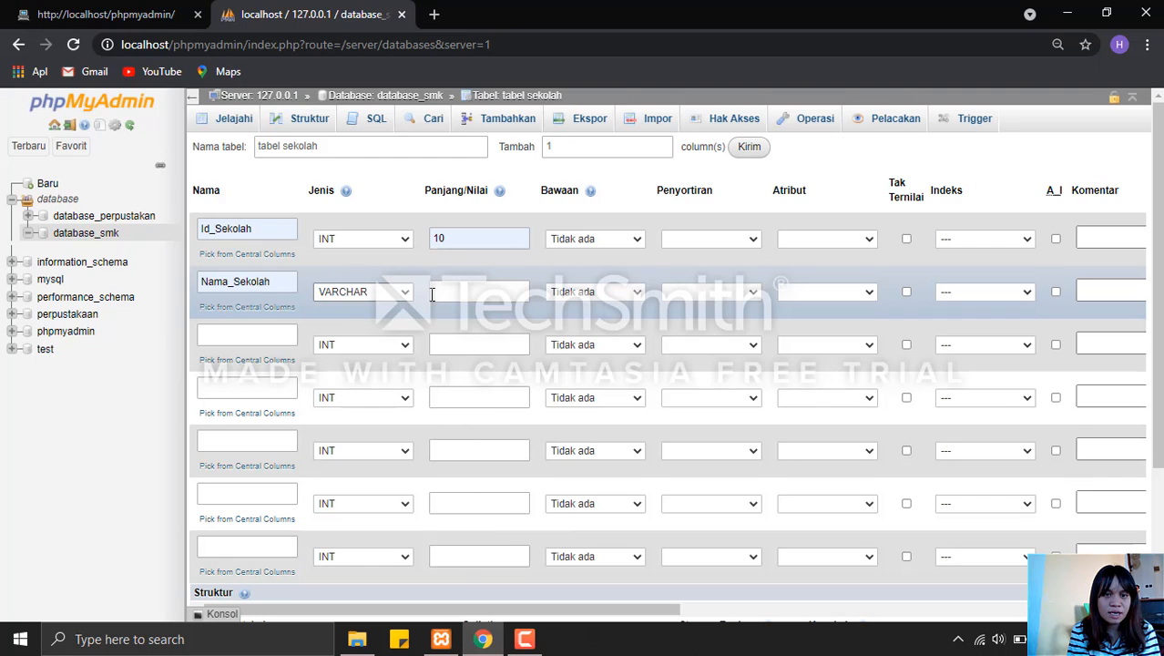
pyautogui.click(446, 286)
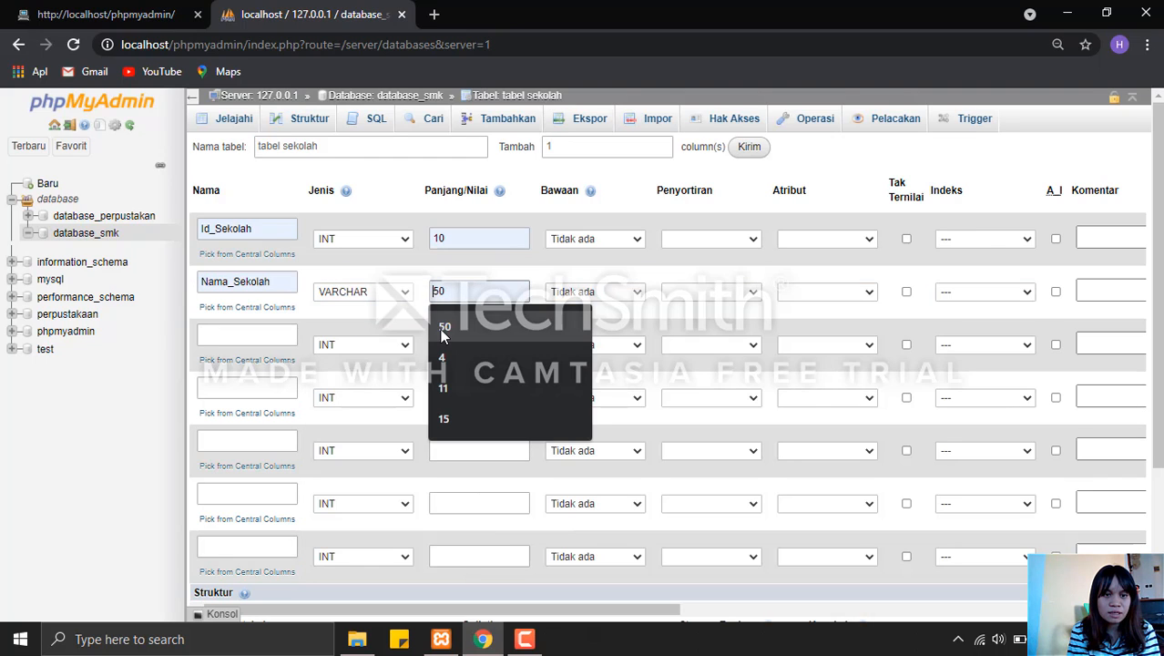
pyautogui.click(440, 327)
# Name the third column of tabel sekolah Id_Kelas and set its length to 10.
pyautogui.click(288, 342)
pyautogui.click(285, 342)
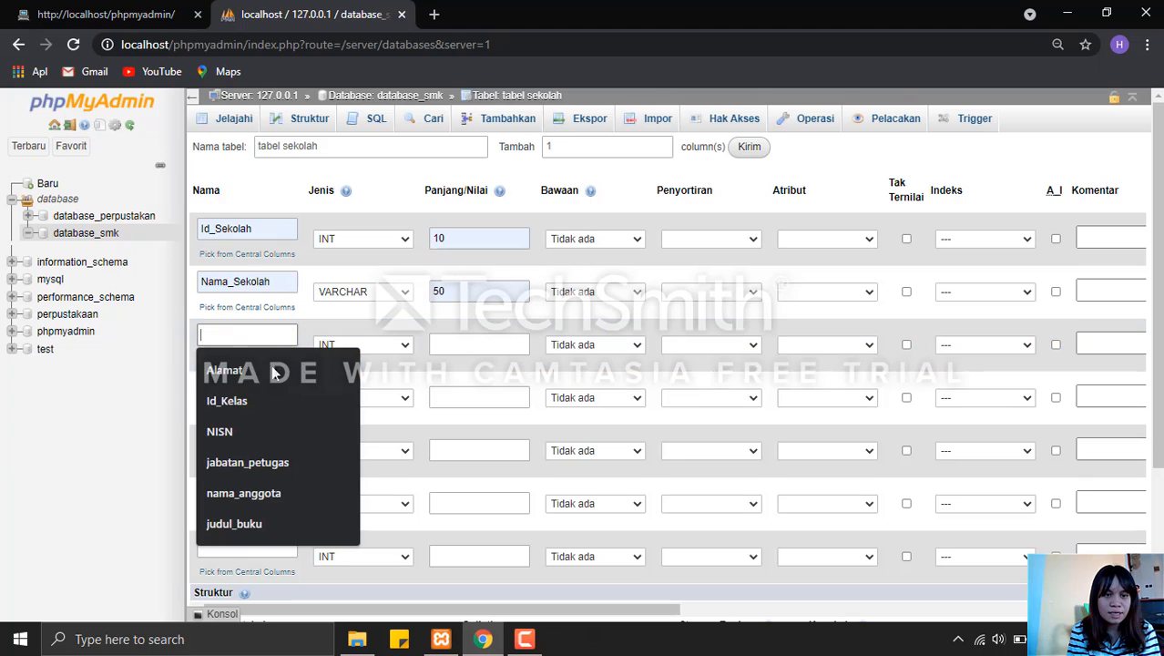
pyautogui.click(268, 392)
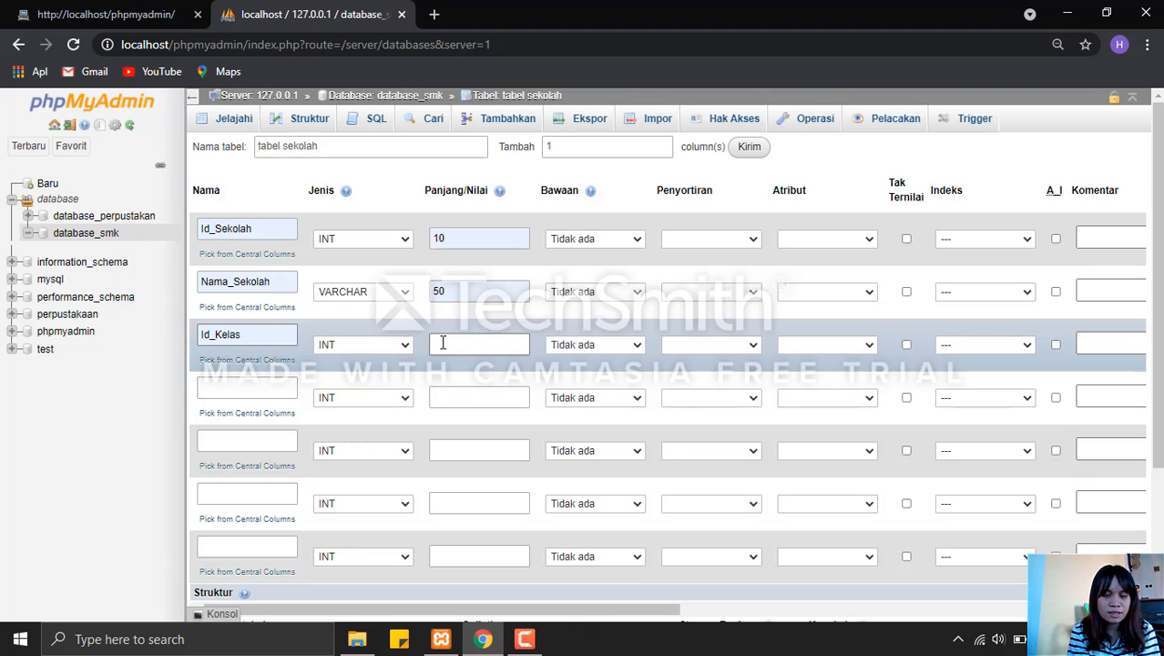
pyautogui.click(442, 343)
pyautogui.click(453, 402)
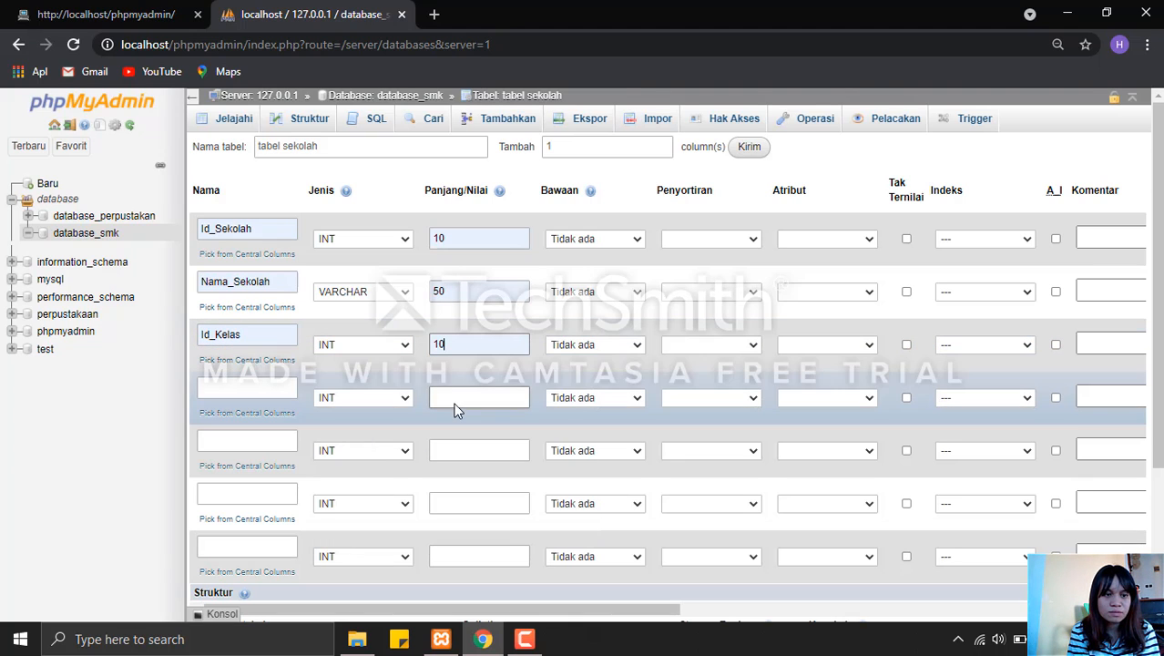
# Name the fourth column of tabel sekolah Id_Guru and set its length to 10.
pyautogui.click(289, 391)
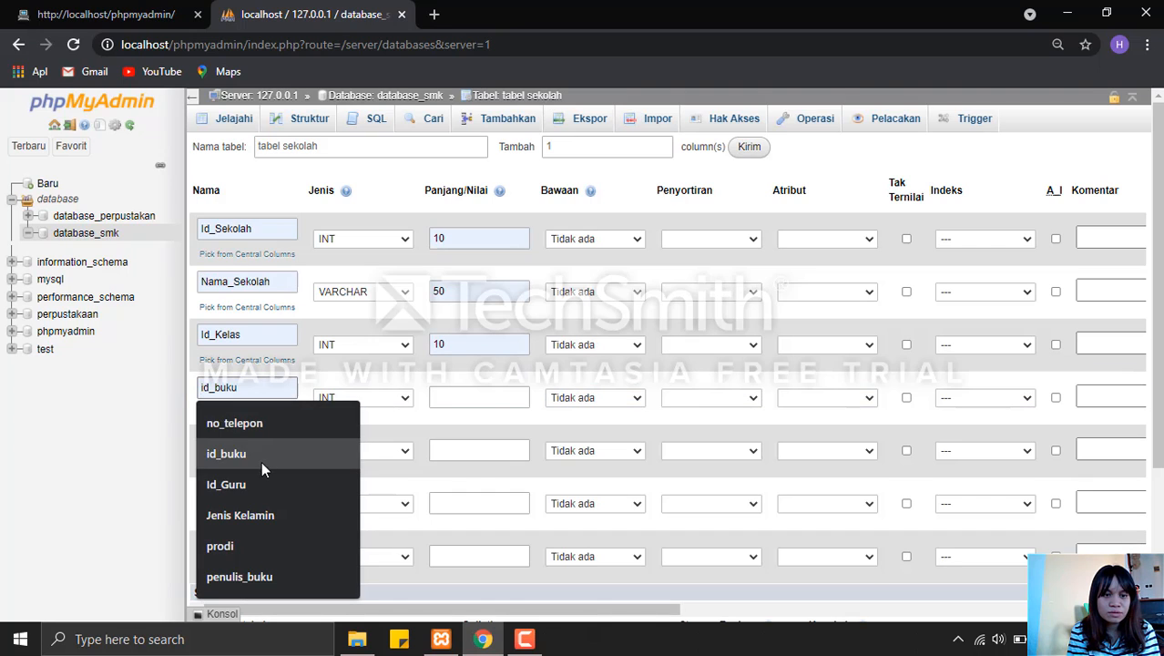
pyautogui.click(263, 482)
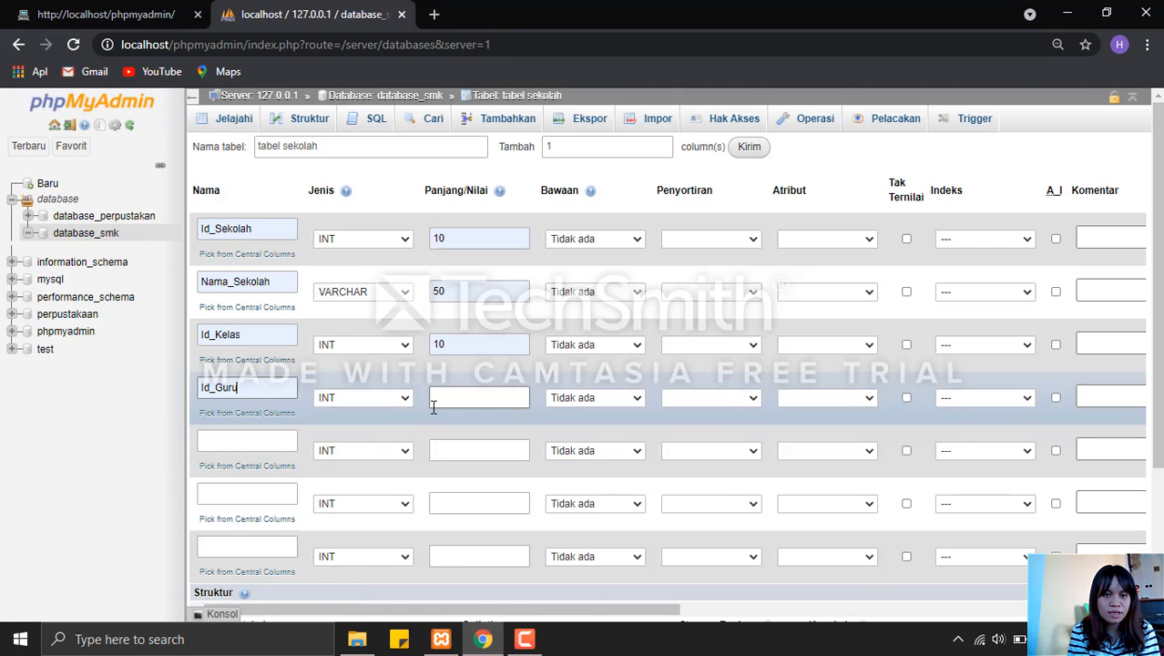
pyautogui.click(434, 401)
pyautogui.click(442, 461)
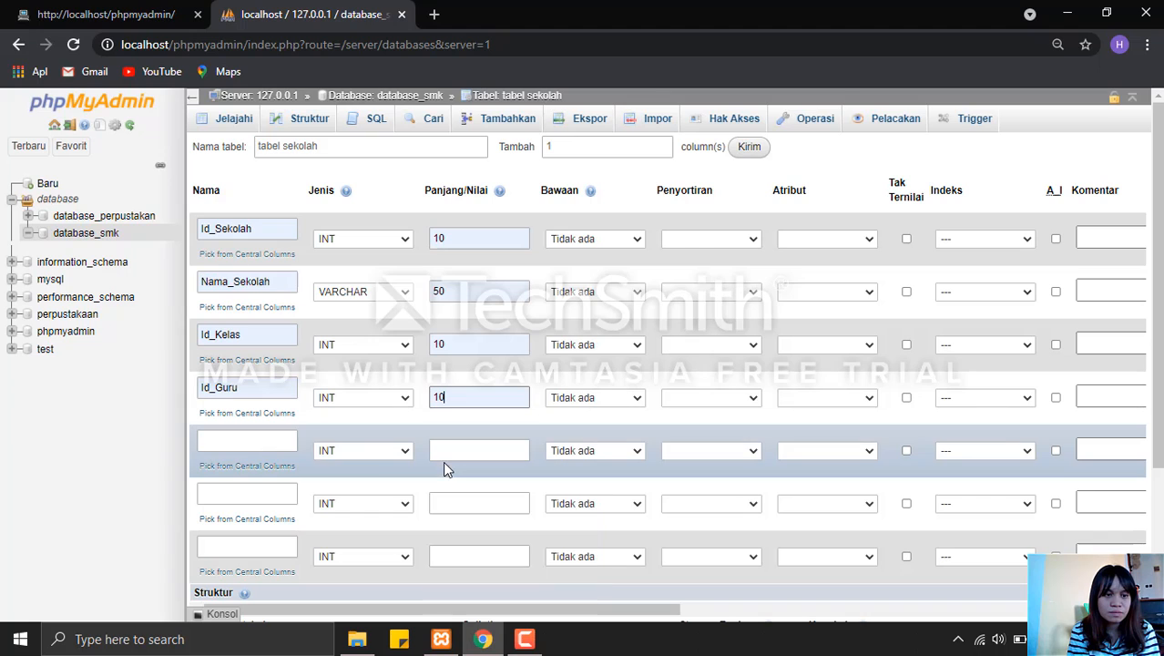
# Name the fifth column of tabel sekolah Id_Siswa and set its length to 10.
pyautogui.click(280, 443)
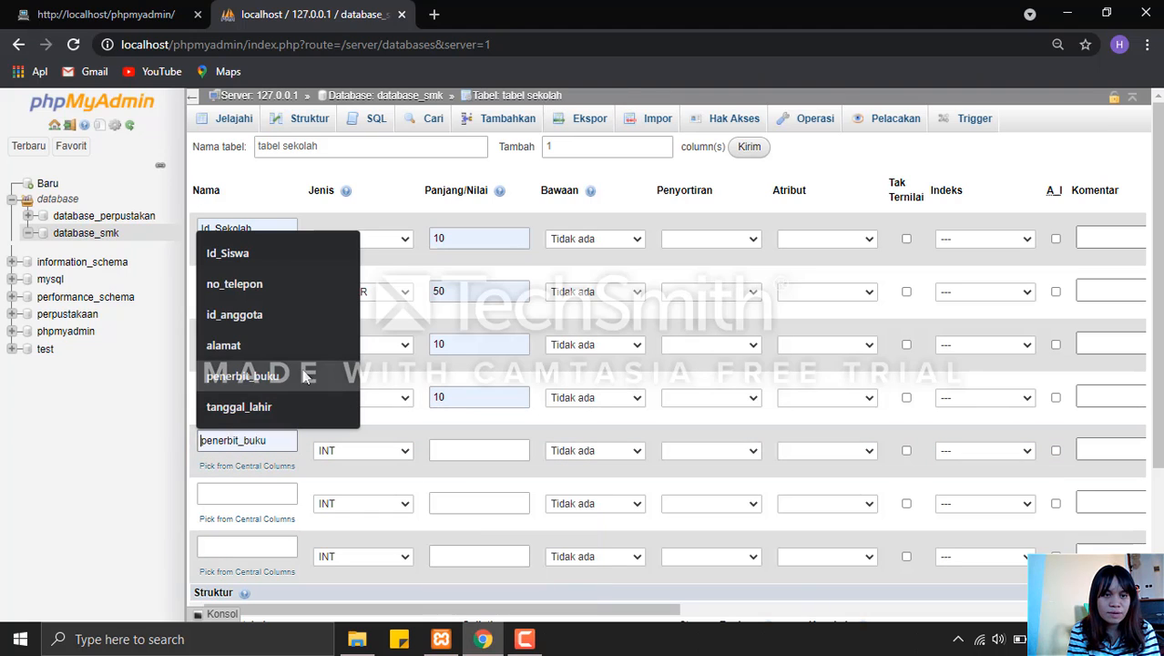
pyautogui.click(294, 258)
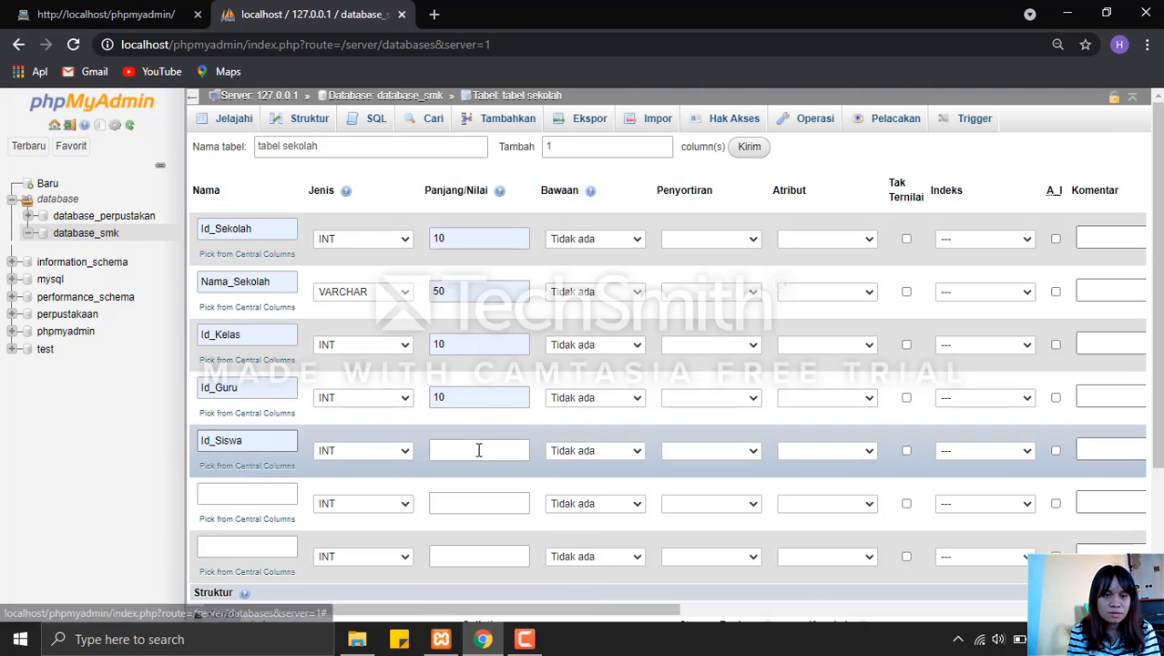
pyautogui.click(478, 449)
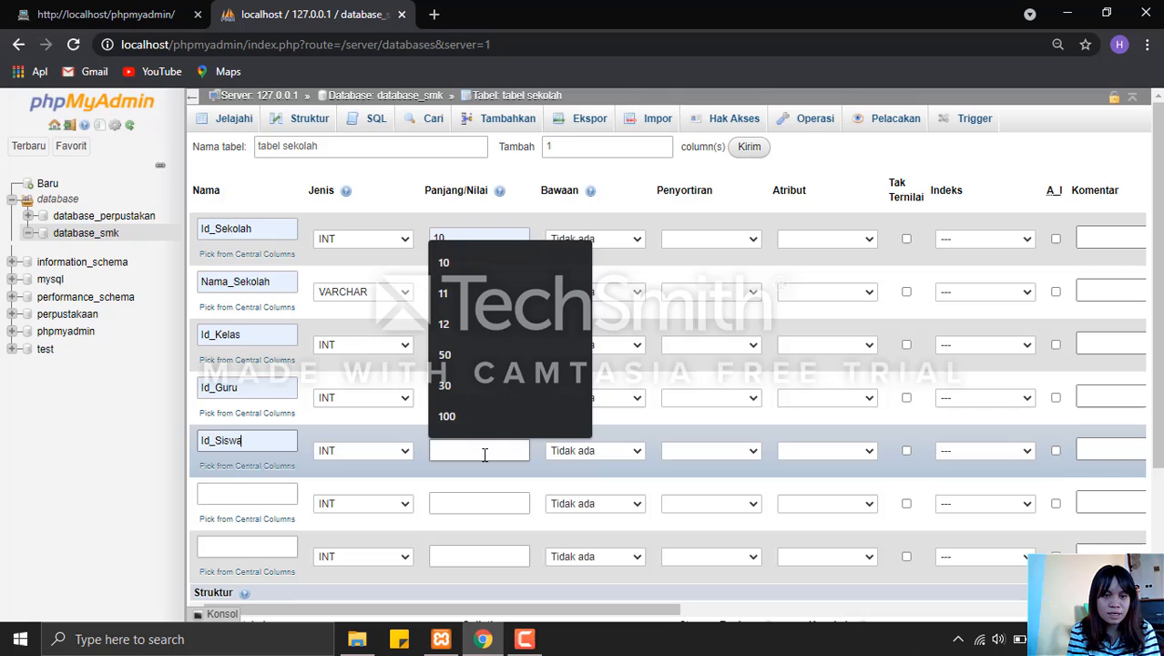
pyautogui.click(508, 262)
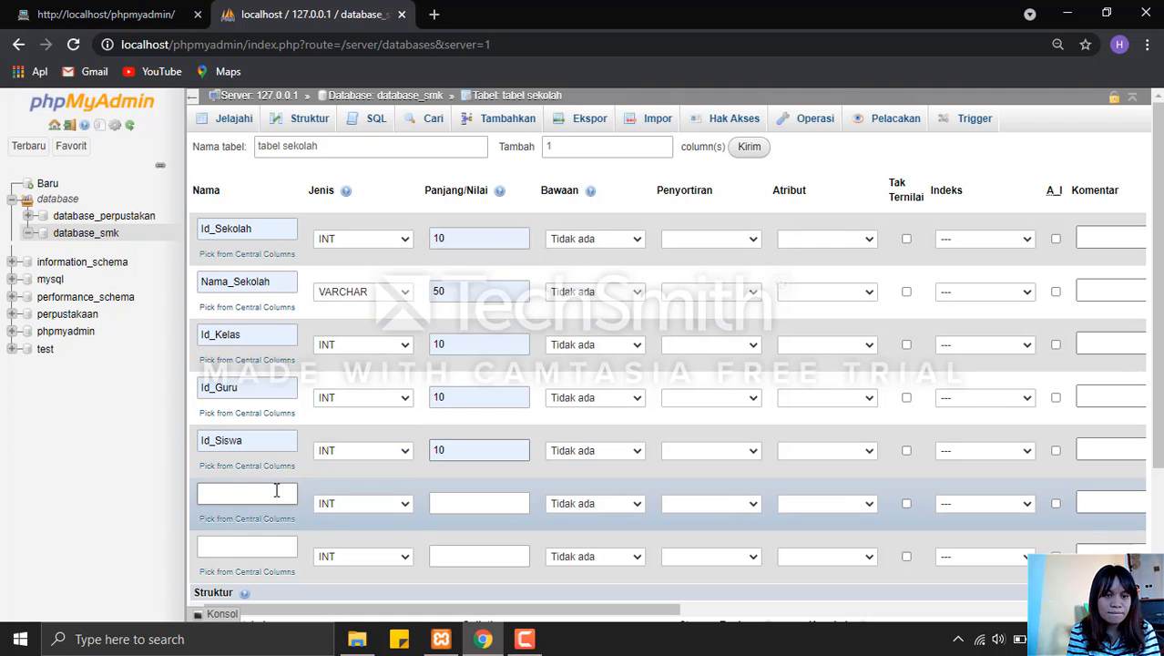
# Define the sixth column of tabel sekolah as Alamat, type TEXT, length 30.
pyautogui.click(276, 490)
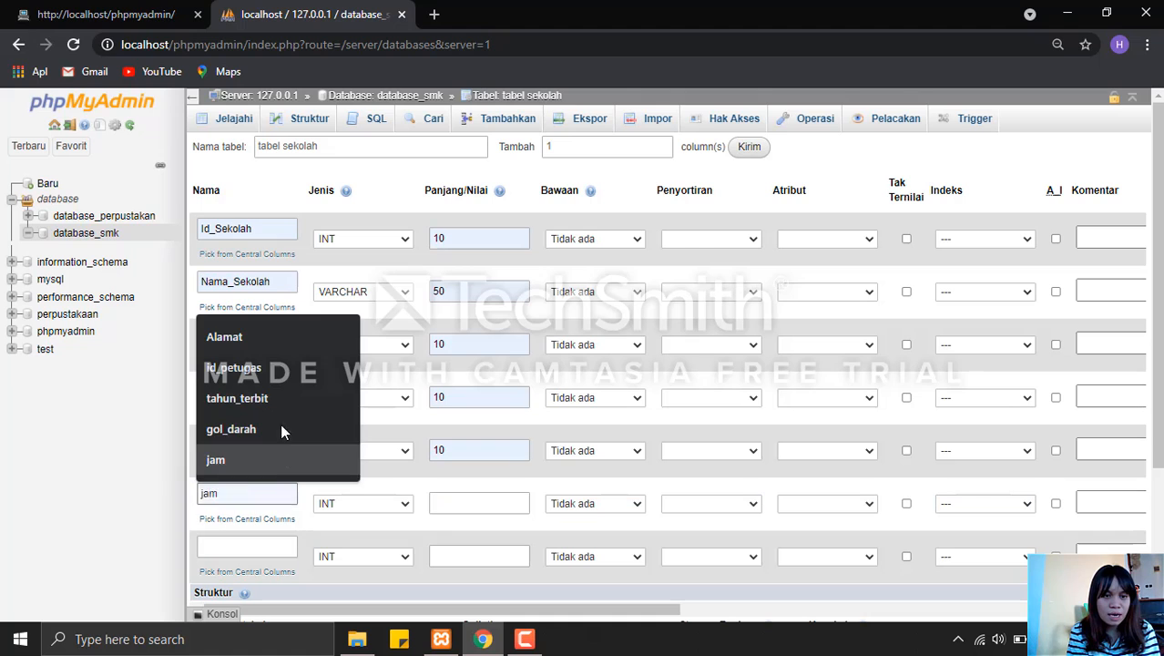
pyautogui.click(279, 333)
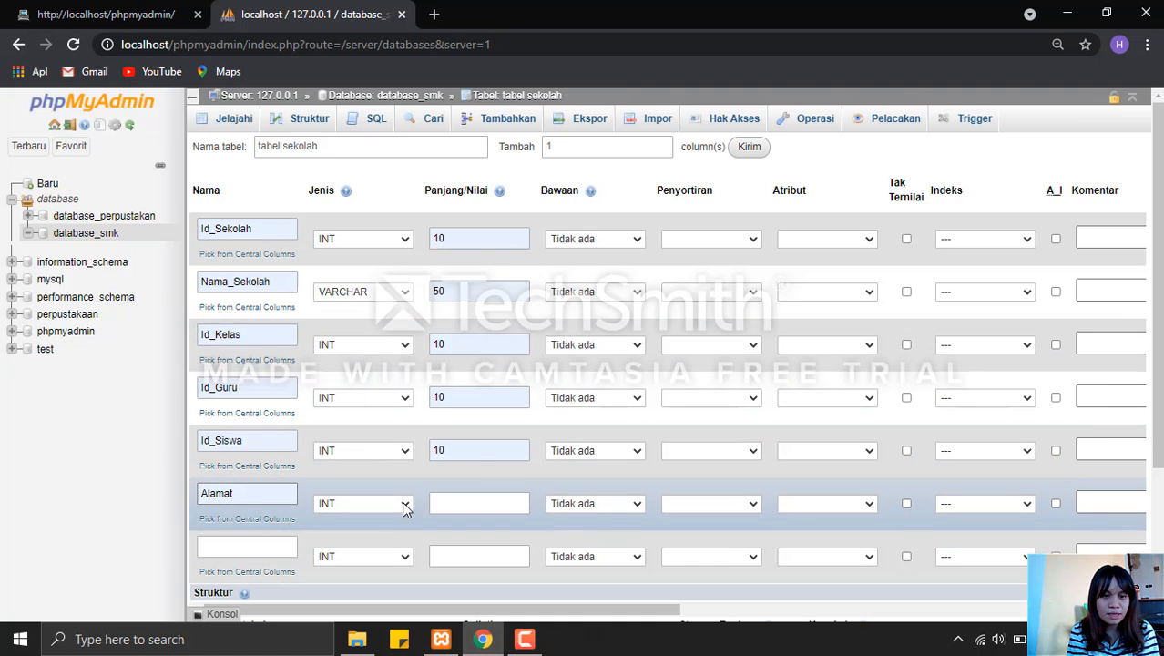
pyautogui.click(401, 502)
pyautogui.click(411, 253)
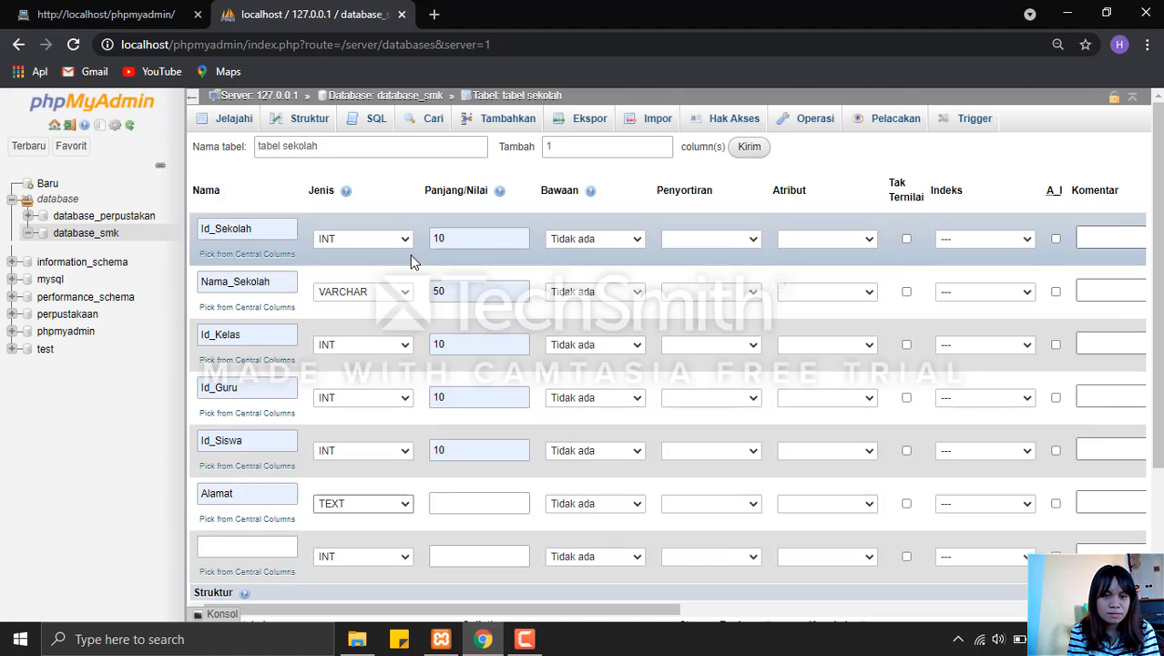
pyautogui.click(465, 502)
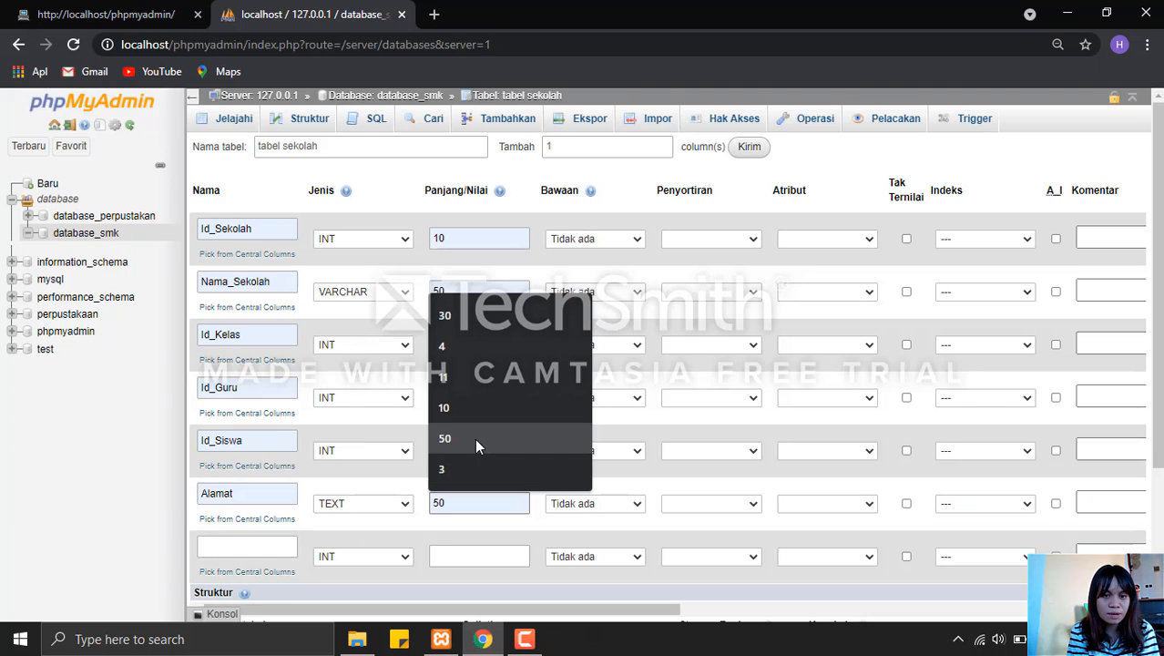
pyautogui.click(468, 314)
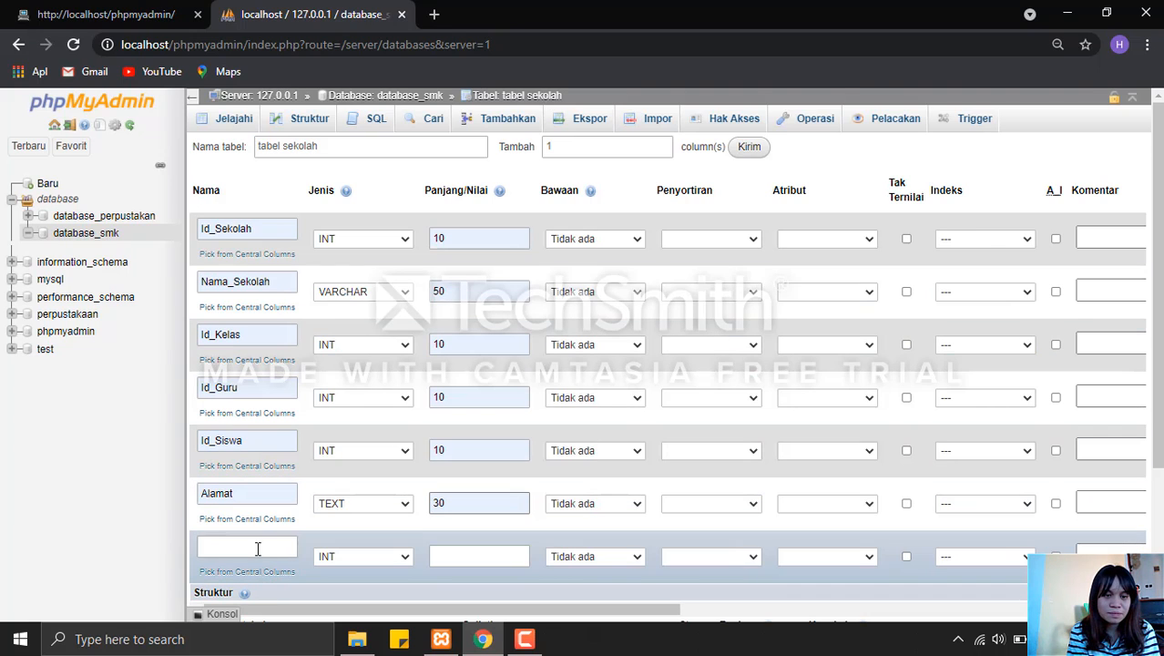
# Define the seventh column of tabel sekolah as No_Telepon, type CHAR, length 12.
pyautogui.click(260, 548)
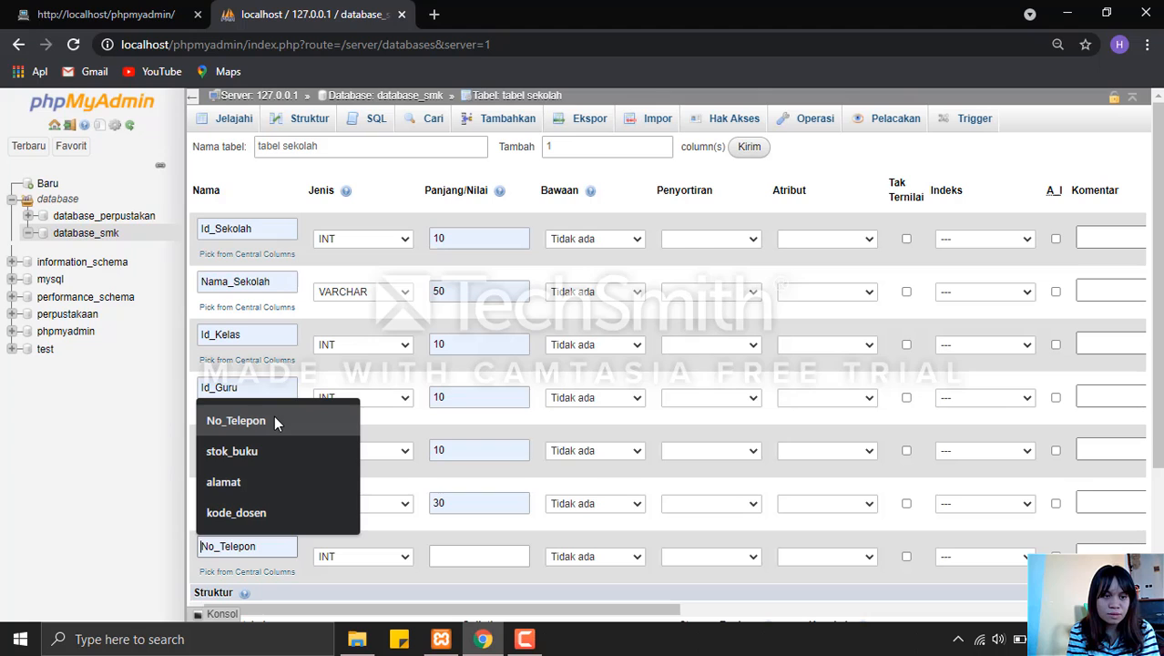
pyautogui.click(274, 420)
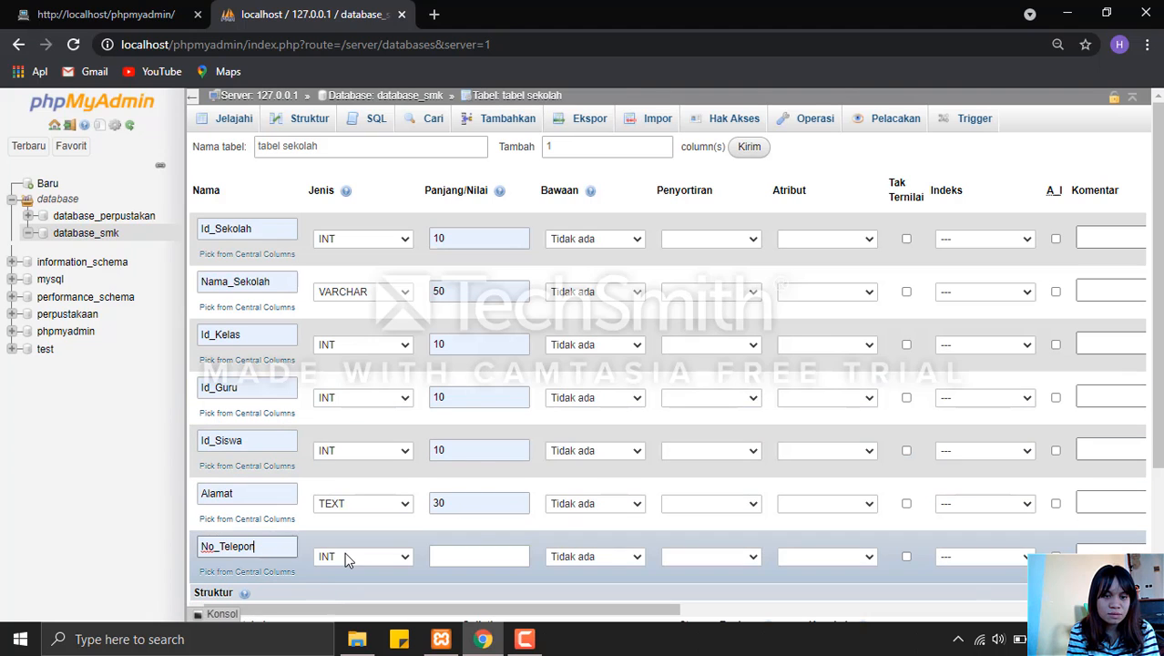
pyautogui.click(344, 552)
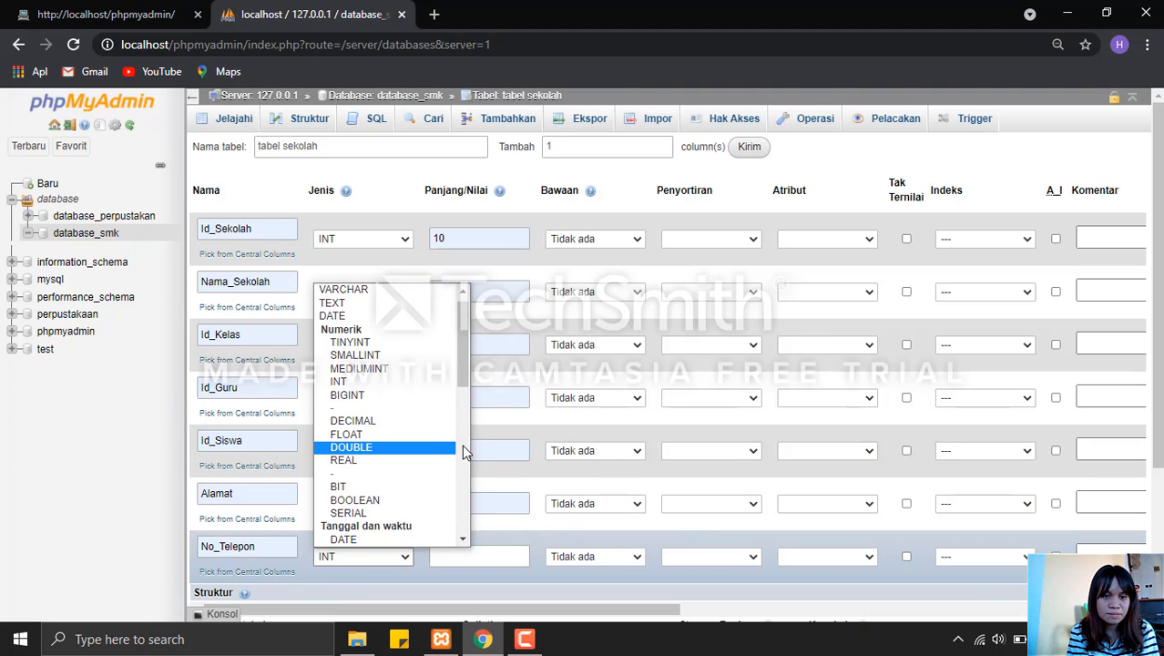
pyautogui.scroll(-5, 446, 427)
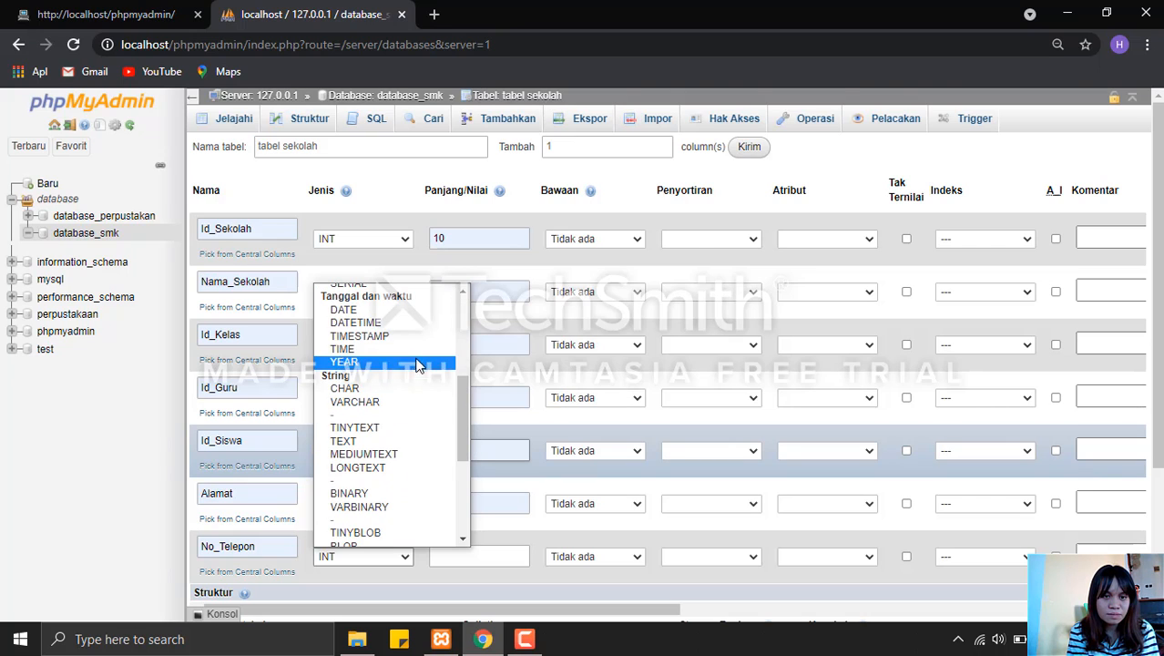
pyautogui.click(405, 389)
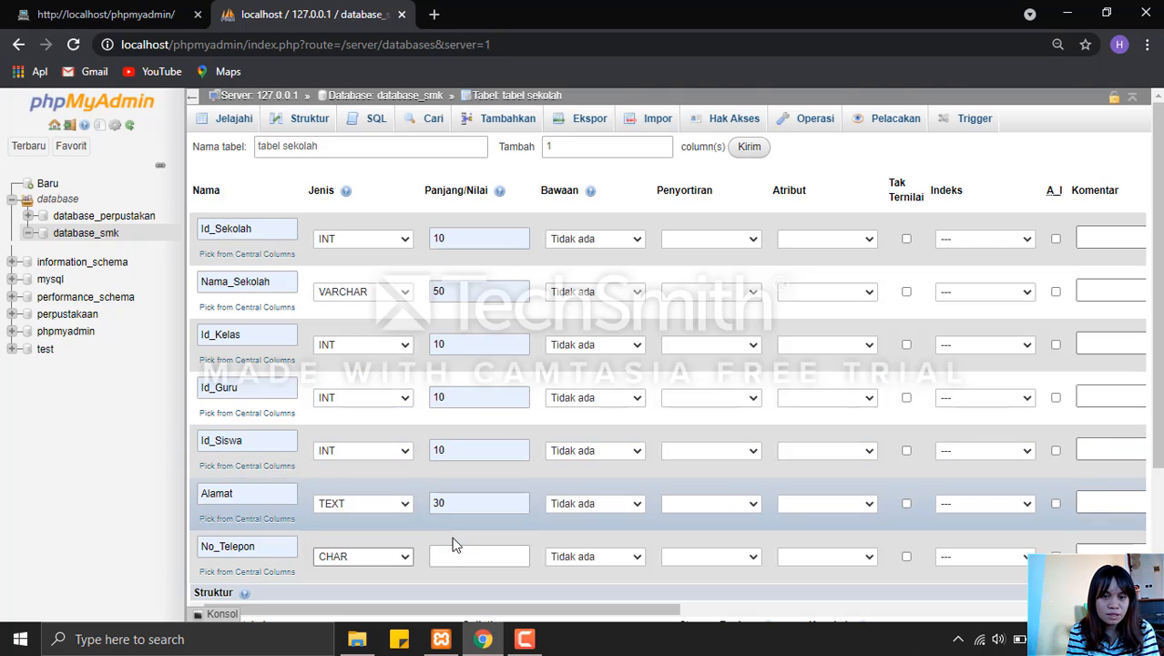
pyautogui.click(460, 551)
pyautogui.click(491, 401)
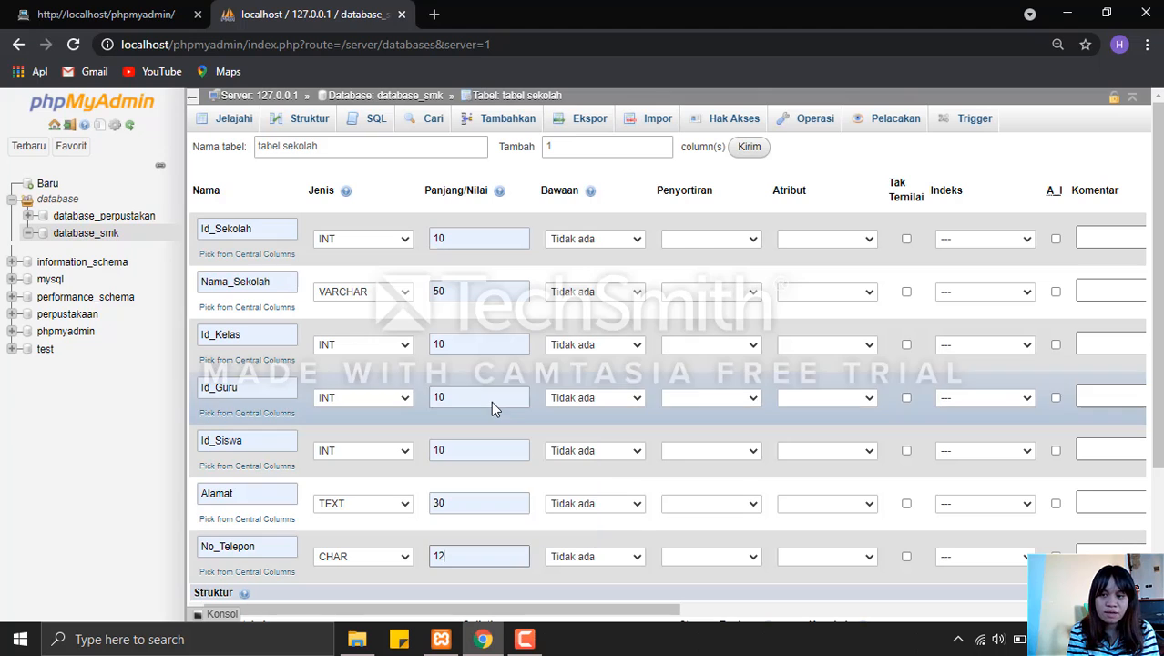
pyautogui.click(671, 606)
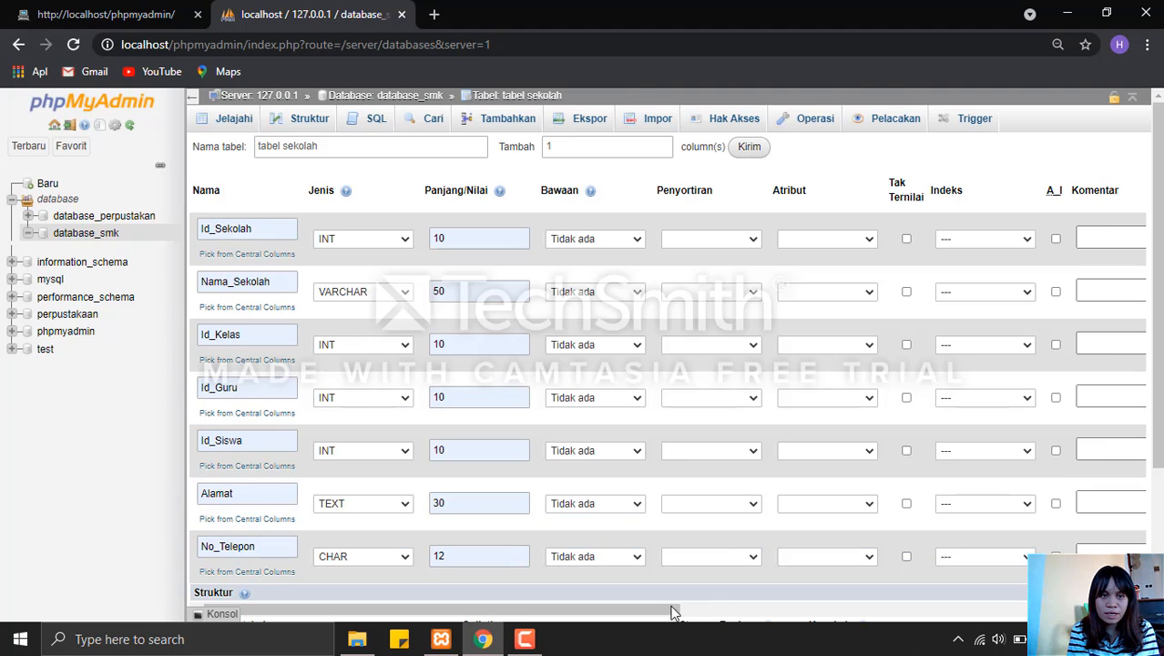
# Make Id_Sekolah the PRIMARY index of tabel sekolah and enable auto increment for it.
pyautogui.click(951, 246)
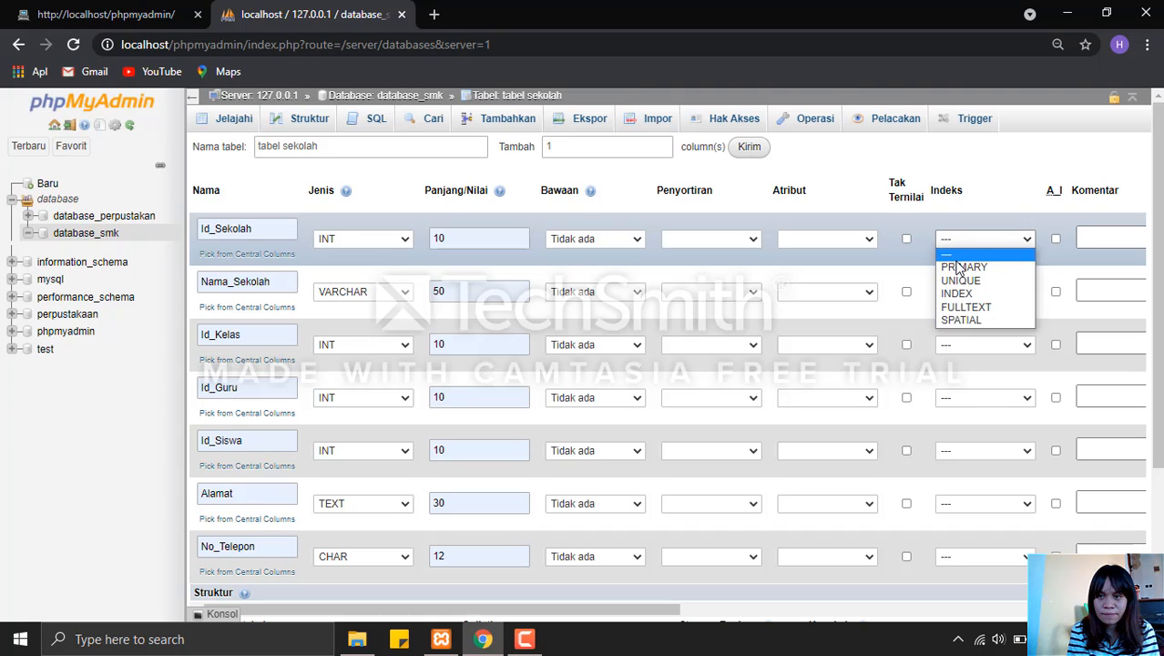
pyautogui.click(958, 263)
pyautogui.click(991, 242)
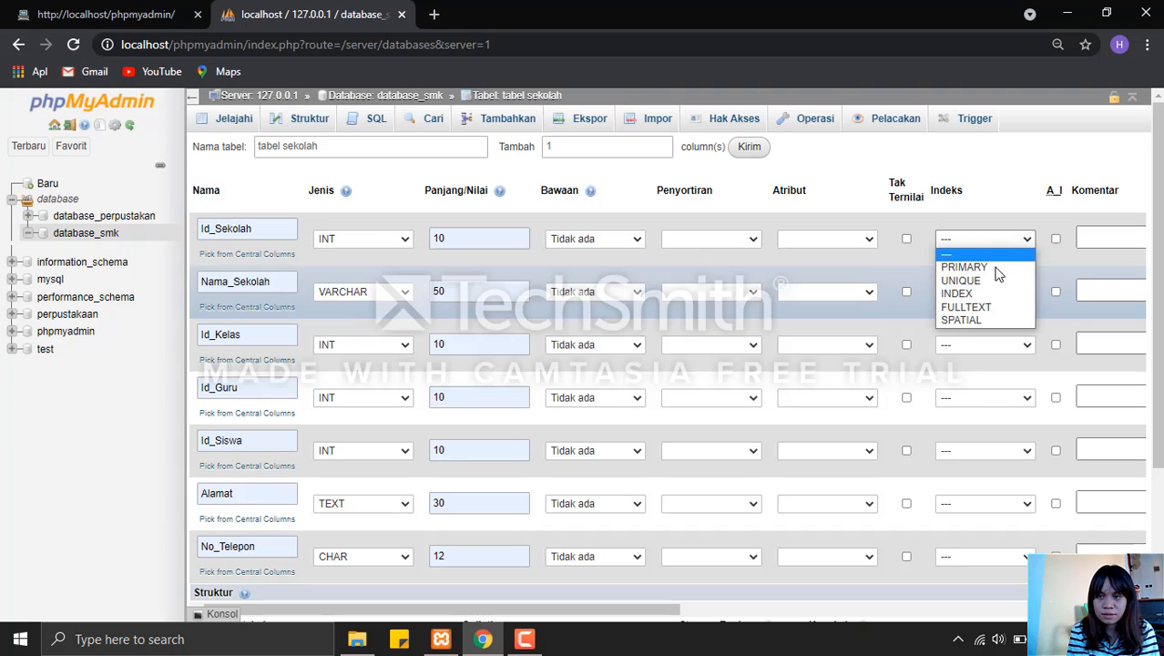
pyautogui.click(996, 272)
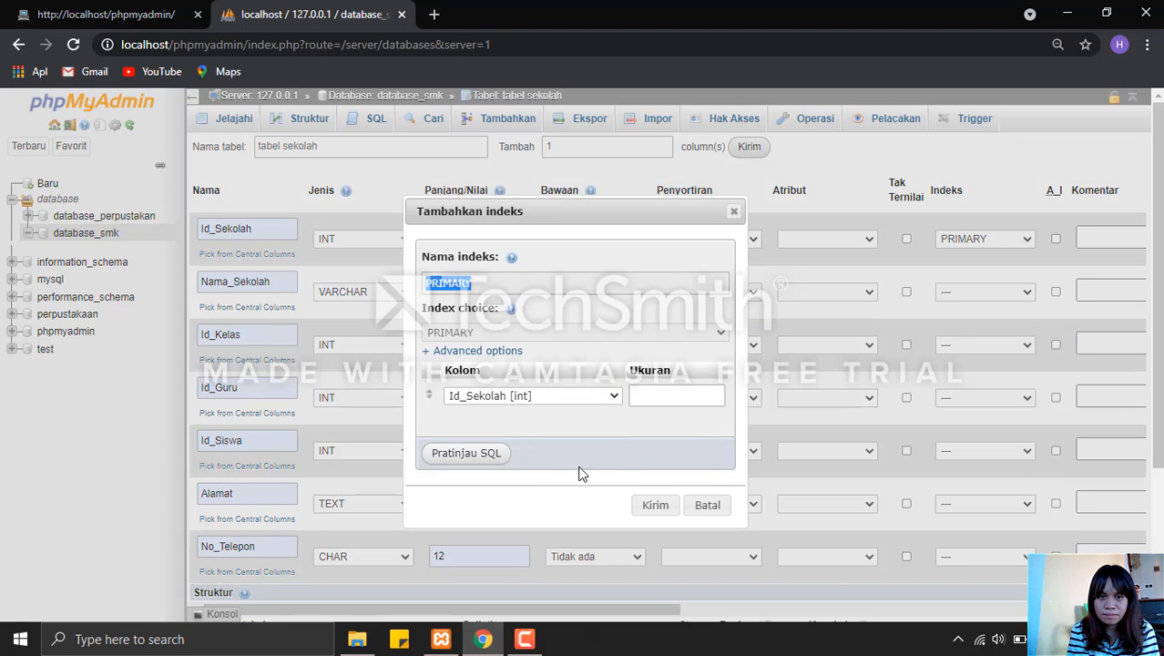
pyautogui.click(654, 503)
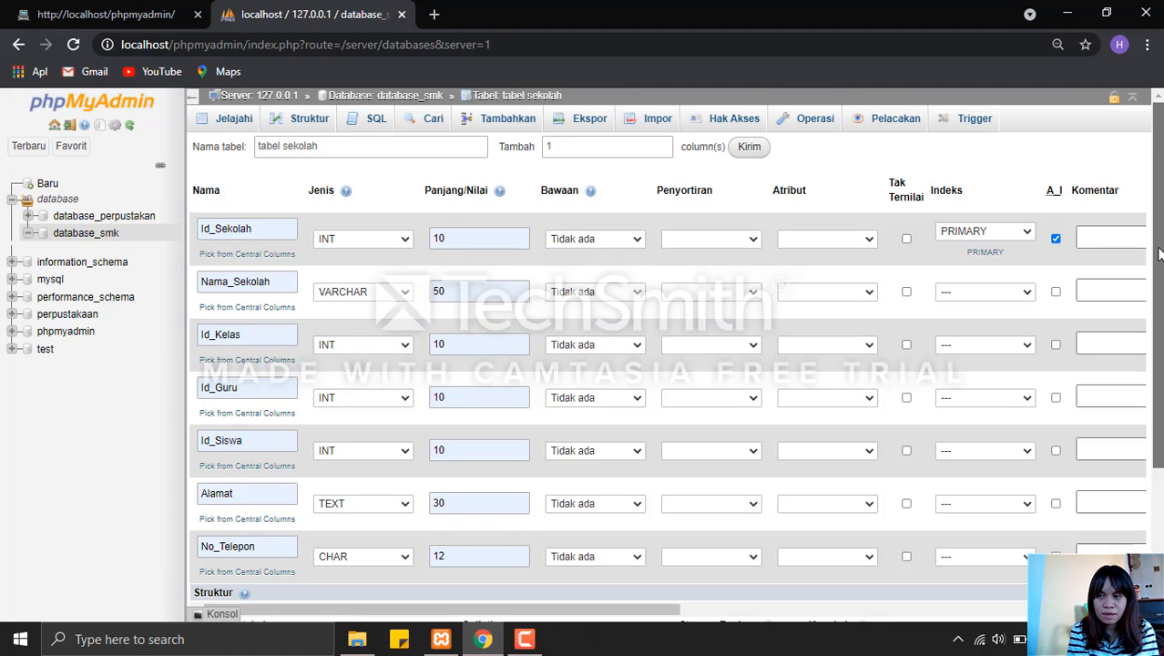
# Save tabel sekolah with its seven defined columns.
pyautogui.scroll(-2, 1149, 398)
pyautogui.scroll(-1, 1149, 397)
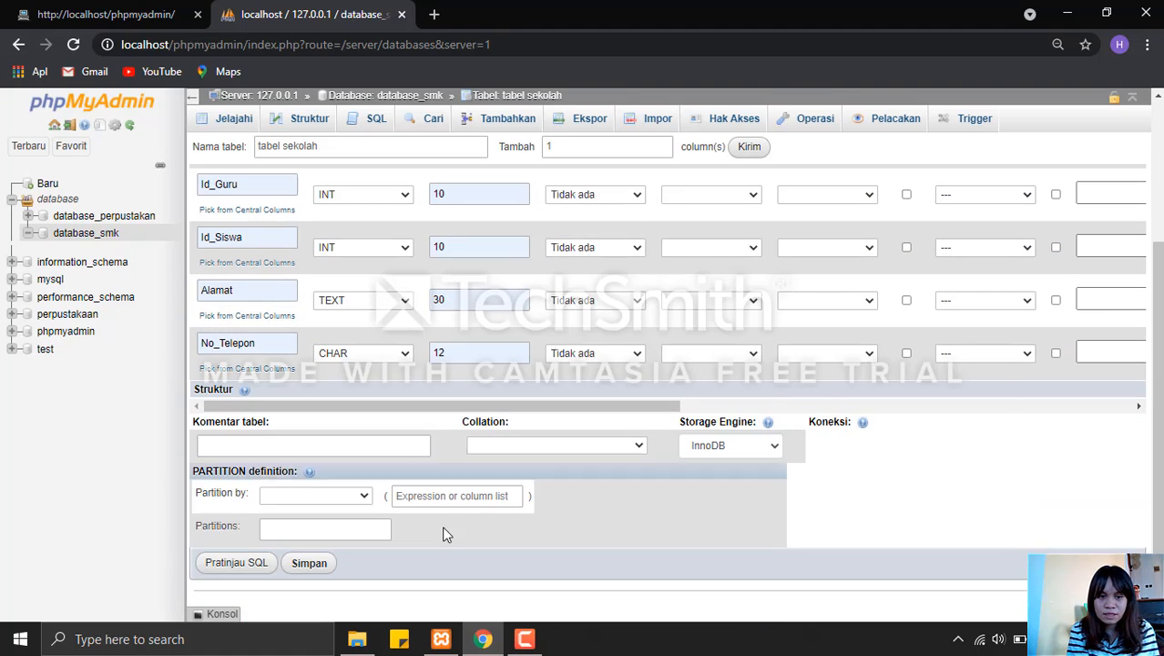
pyautogui.click(324, 565)
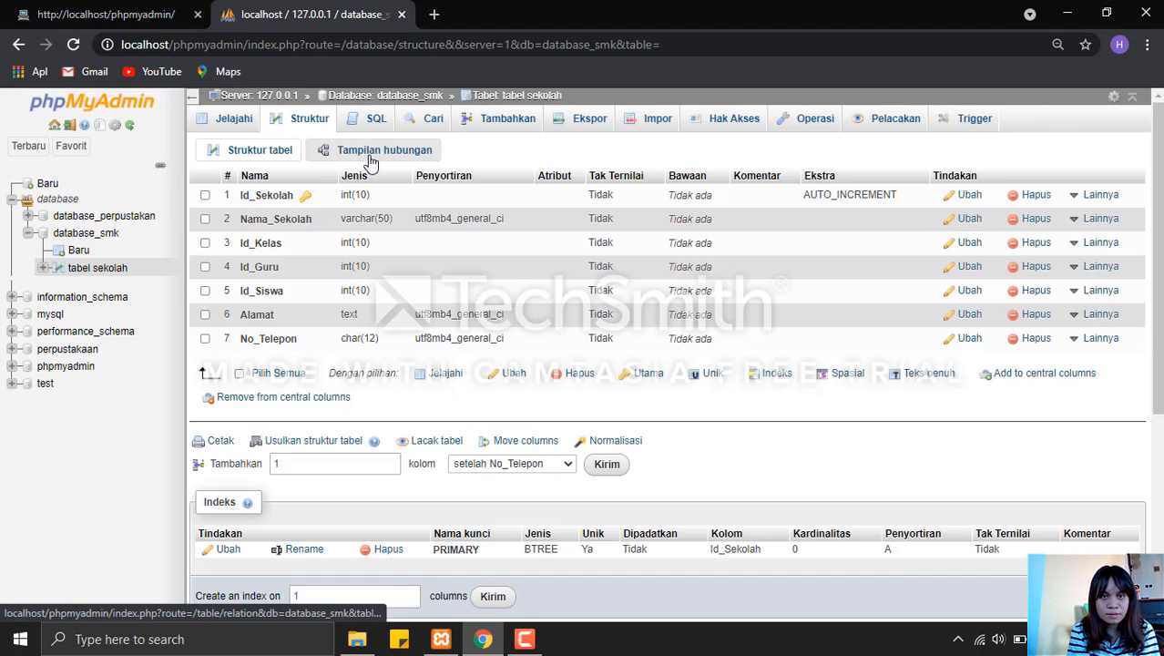
# Start a new four-column table named tabel guru in database_smk.
pyautogui.click(365, 98)
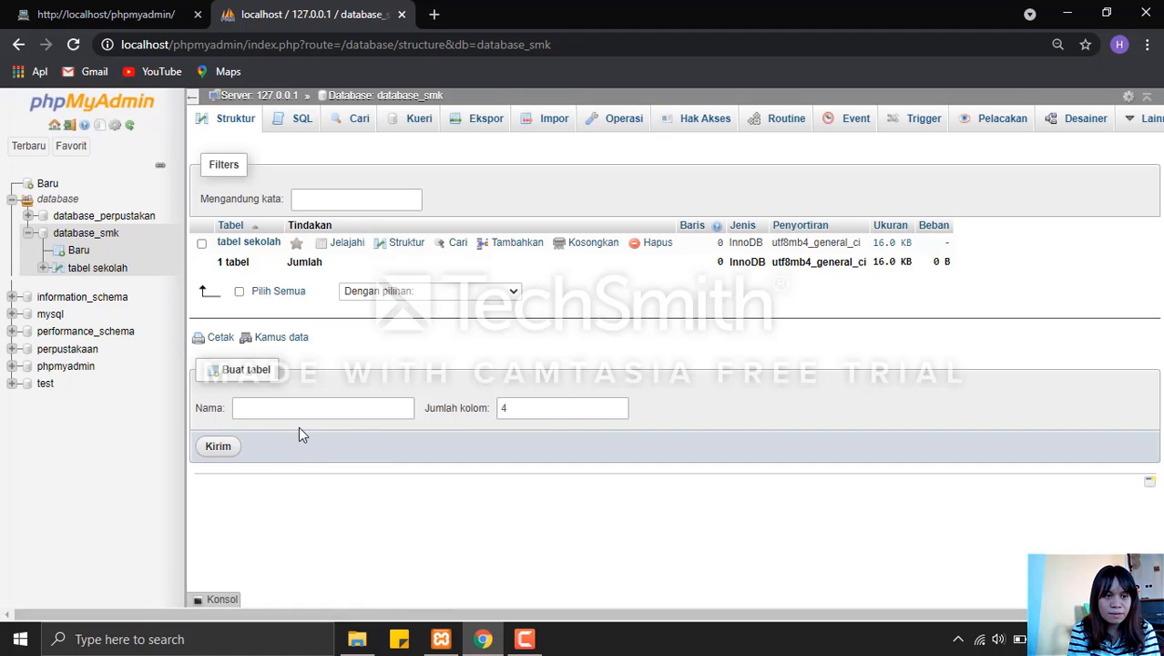
pyautogui.click(297, 415)
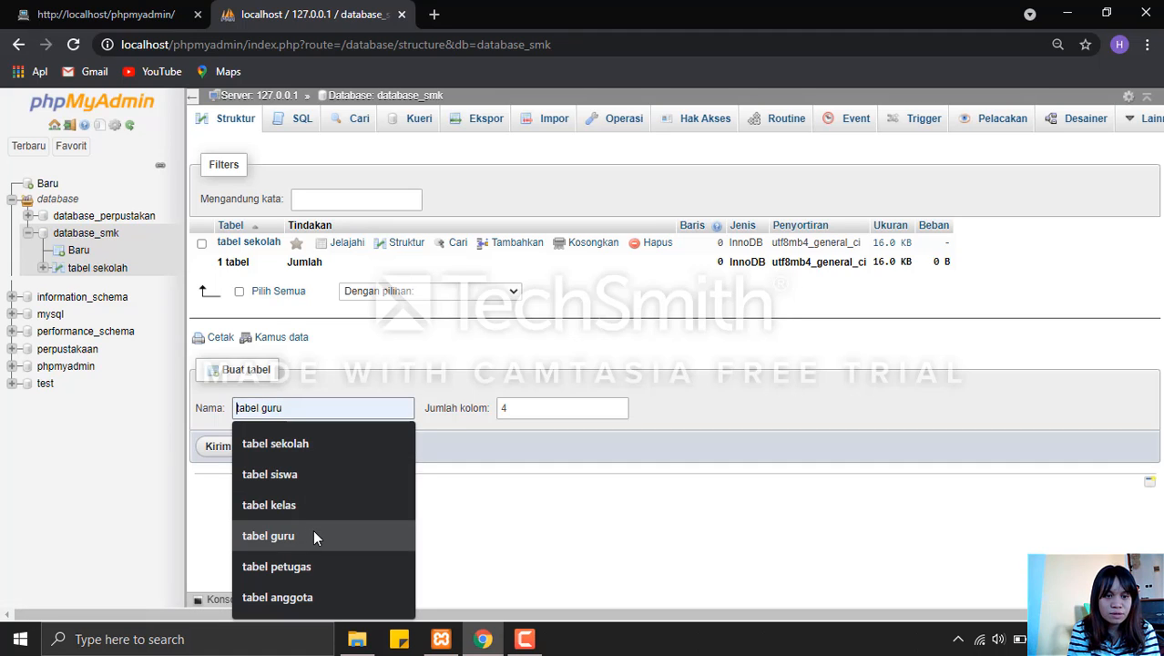
pyautogui.click(313, 536)
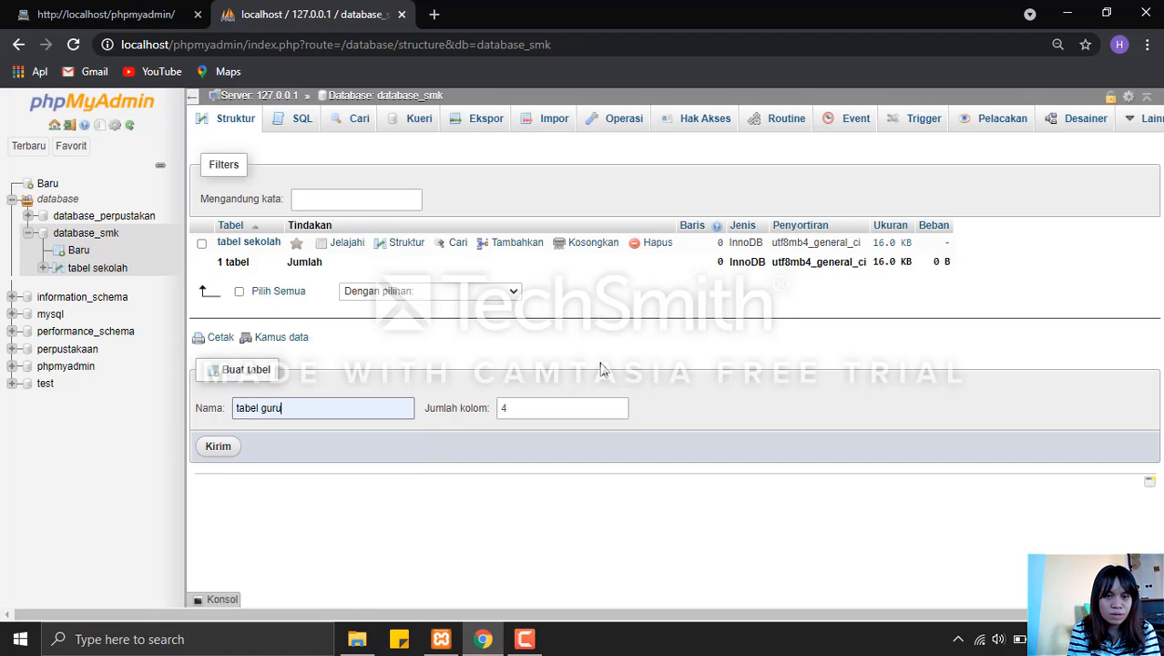
pyautogui.click(218, 446)
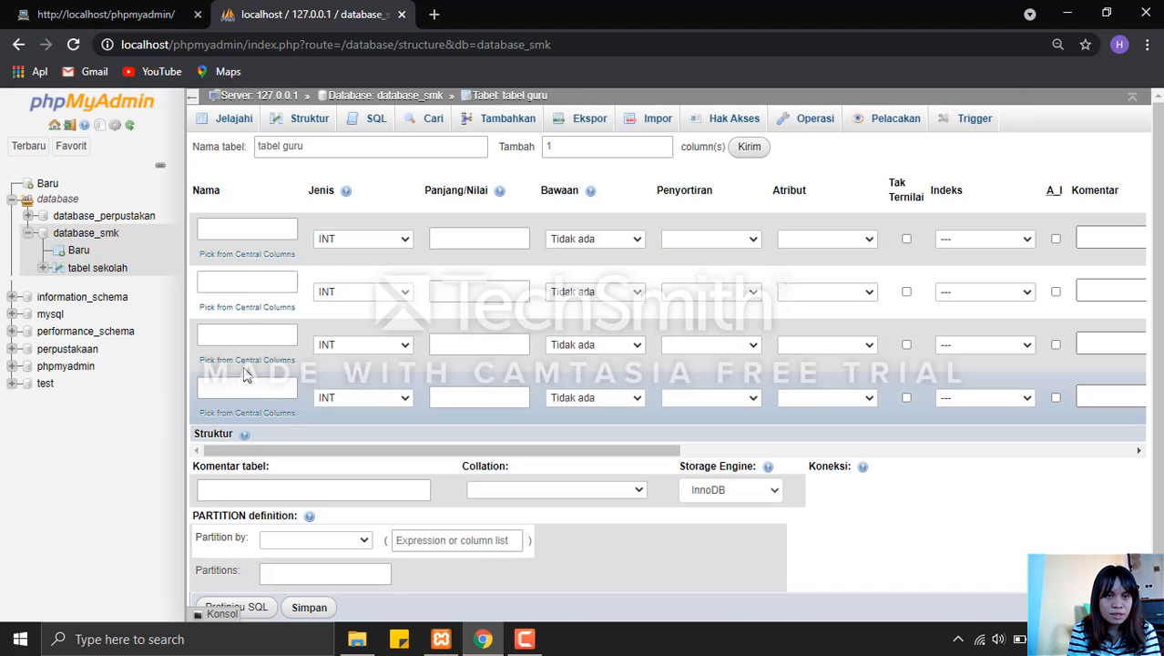
# Name the first column of tabel guru Id_Guru and set its length to 10.
pyautogui.click(254, 231)
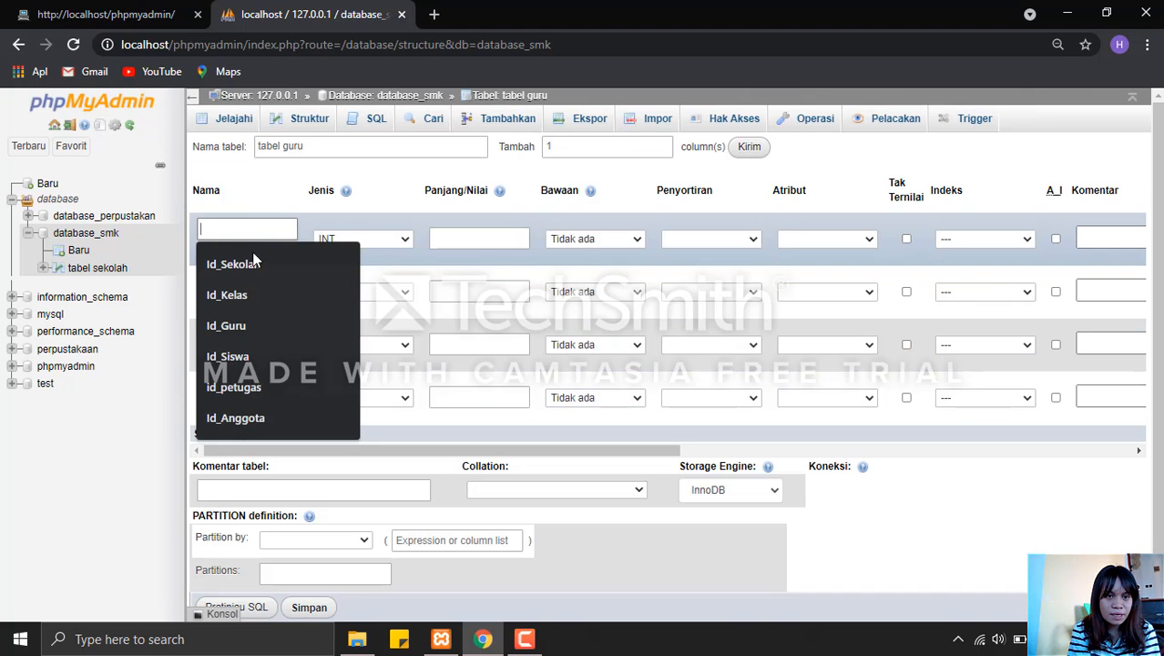
pyautogui.click(253, 327)
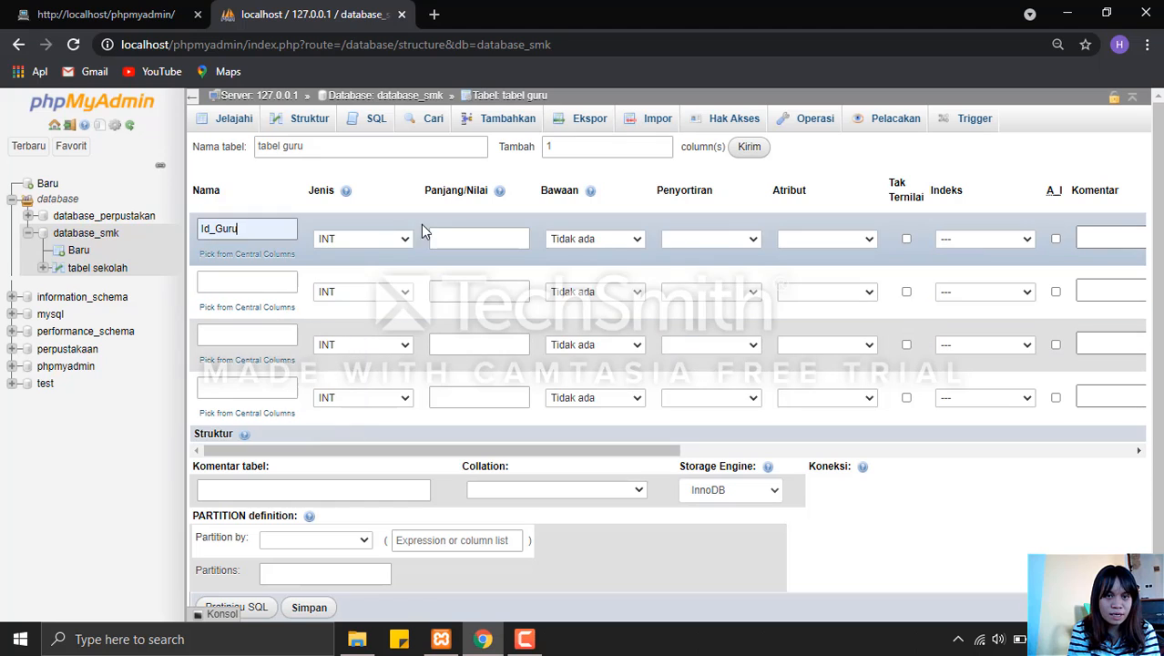
pyautogui.click(469, 238)
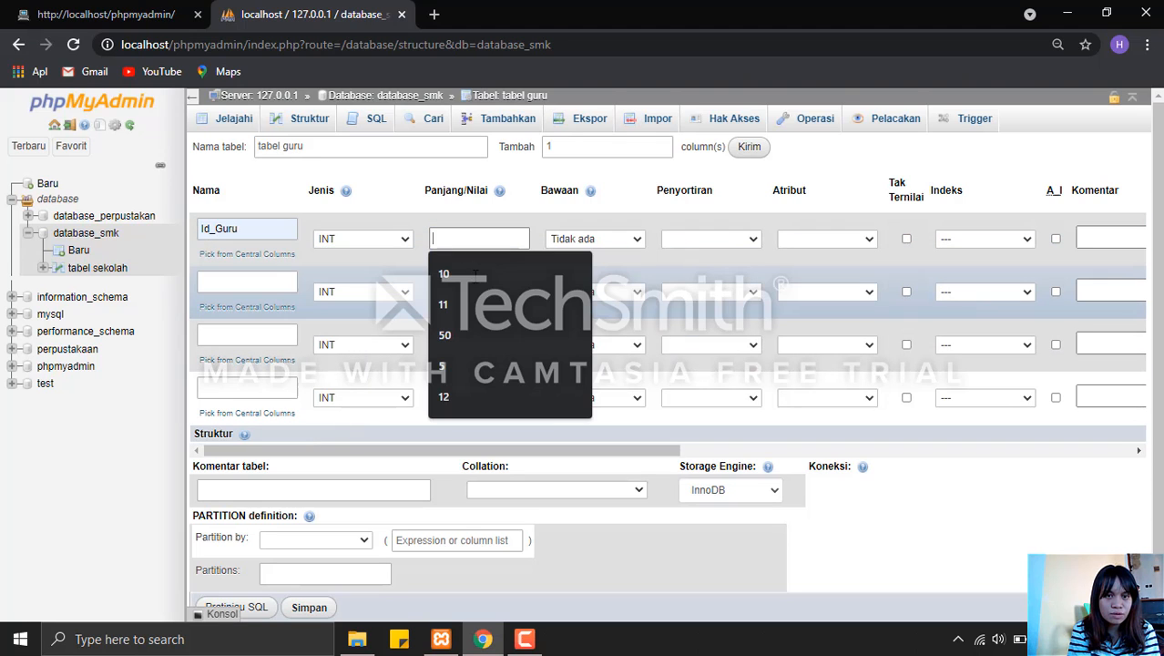
pyautogui.click(474, 275)
# Define the second column of tabel guru as Nama_Guru, type VARCHAR, length 50.
pyautogui.click(292, 280)
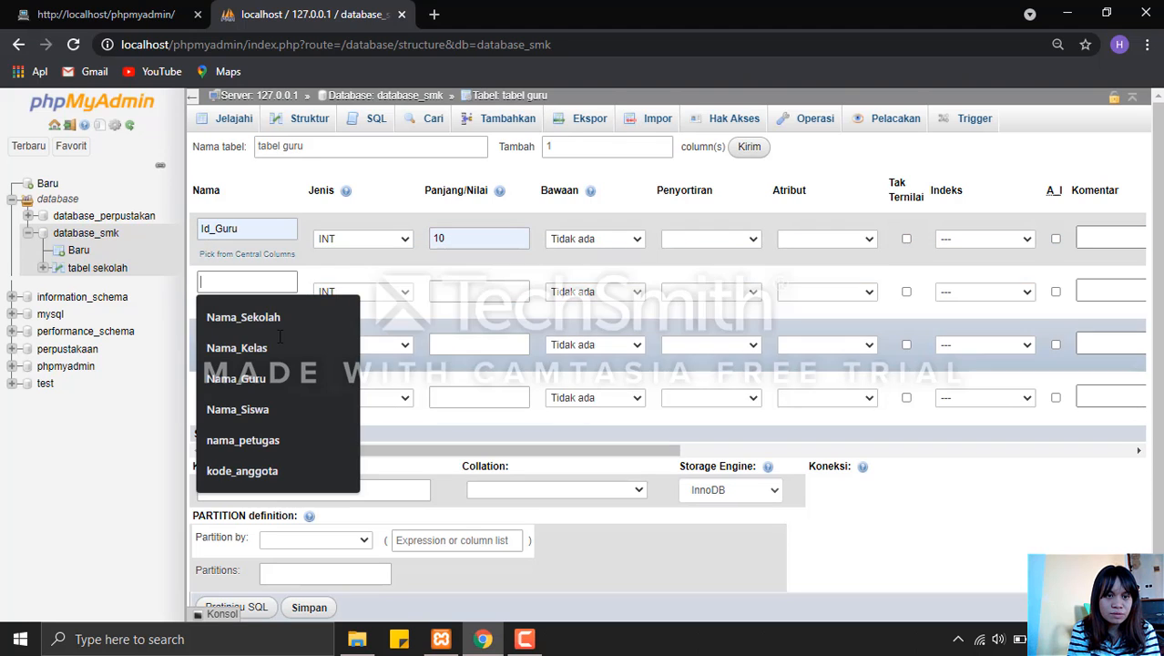
pyautogui.click(261, 379)
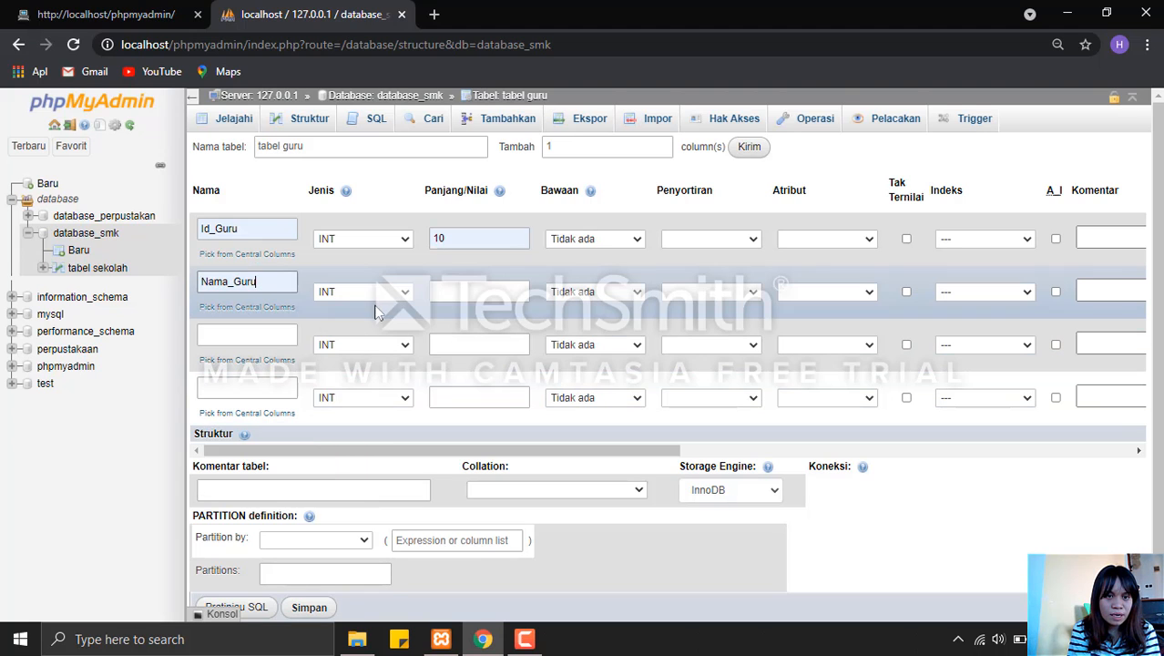
pyautogui.click(375, 293)
pyautogui.click(377, 320)
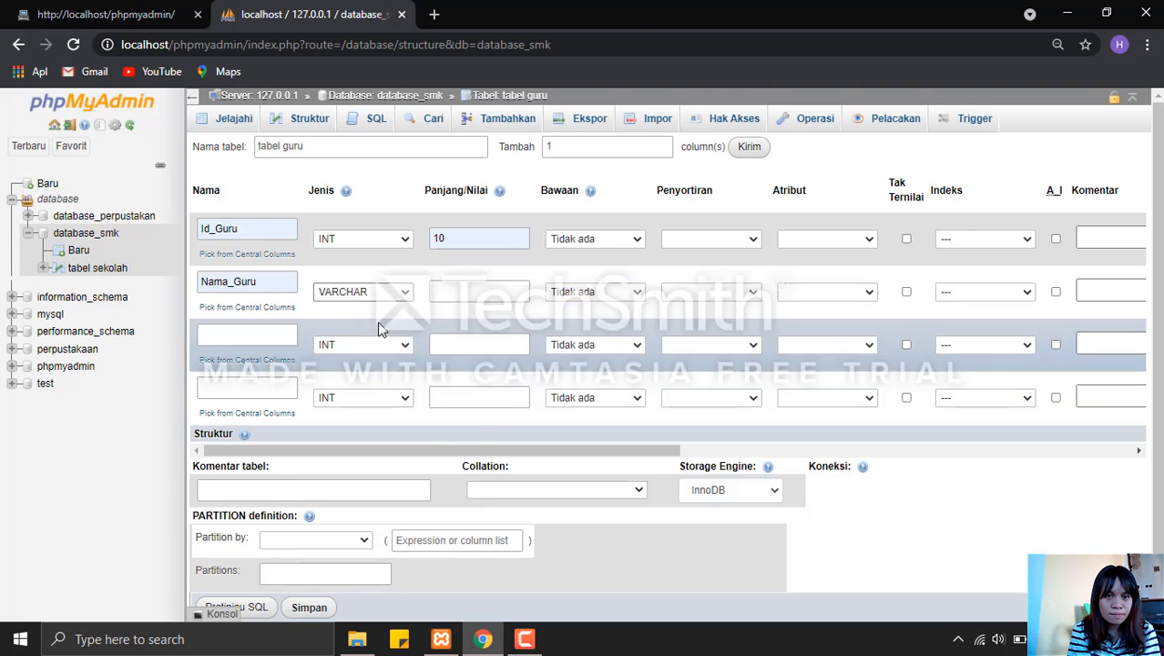
pyautogui.click(440, 292)
pyautogui.click(445, 325)
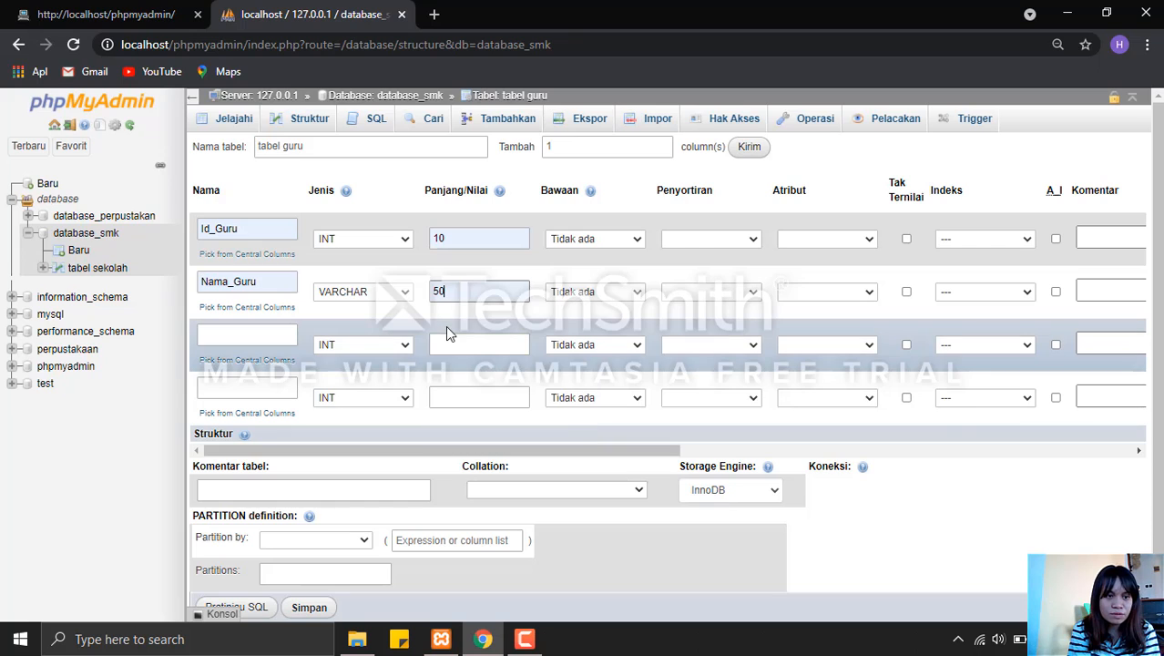
# Define the third column of tabel guru as Alamat, type TEXT, length 30.
pyautogui.click(256, 338)
pyautogui.write('Alamat')
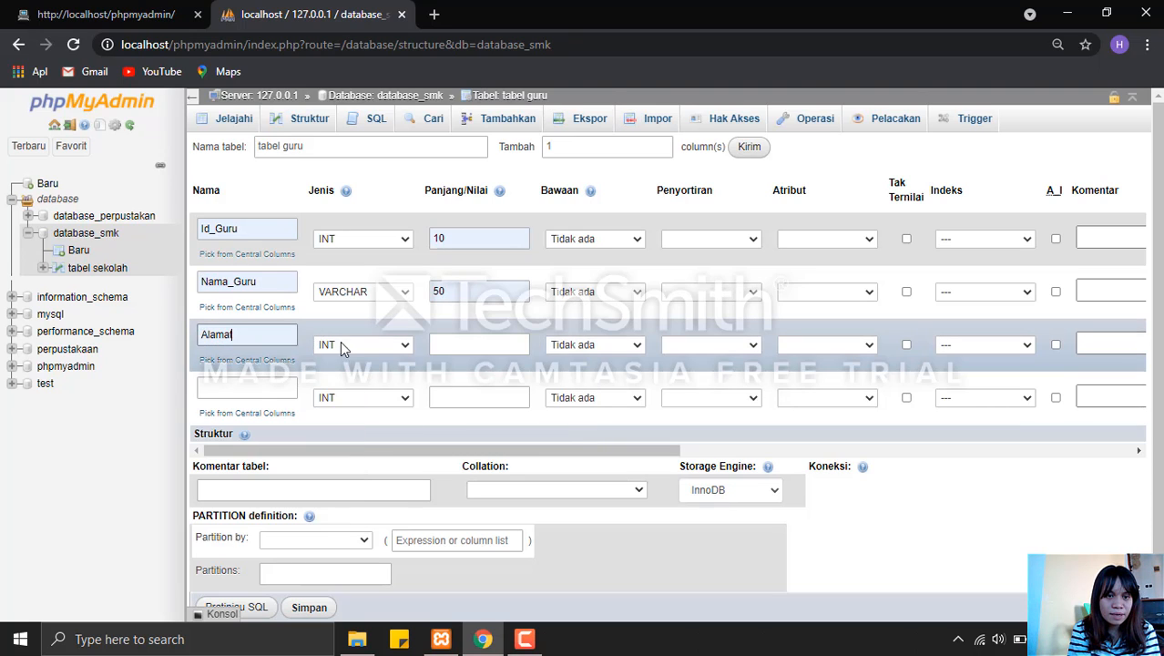
pyautogui.click(347, 344)
pyautogui.click(362, 387)
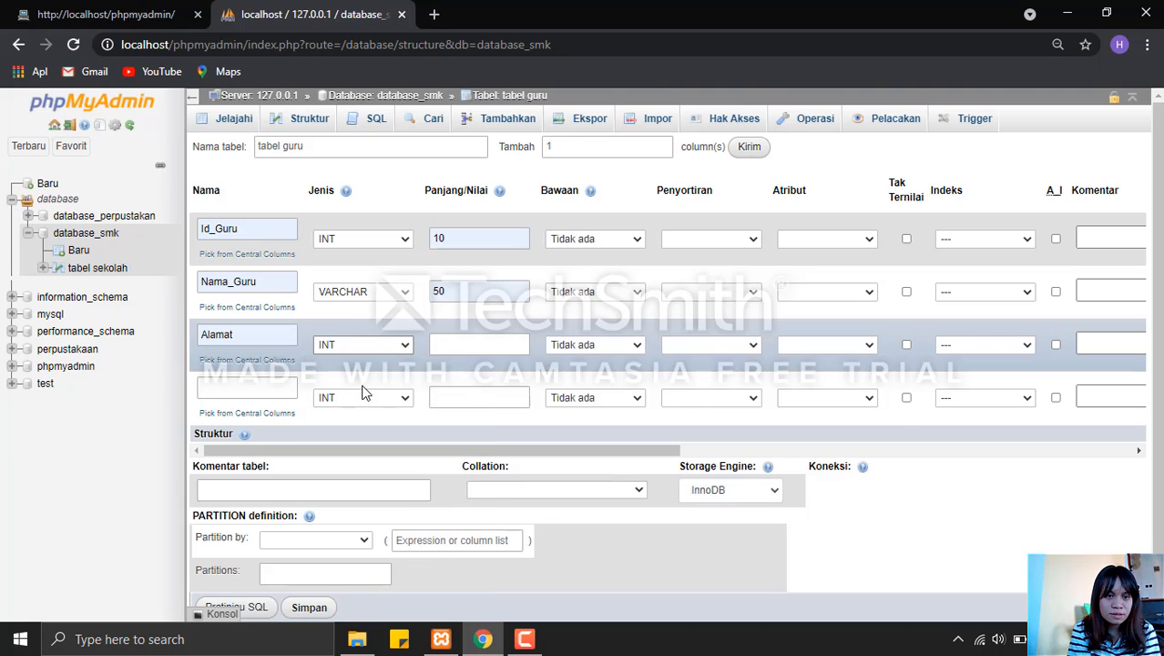
pyautogui.click(451, 344)
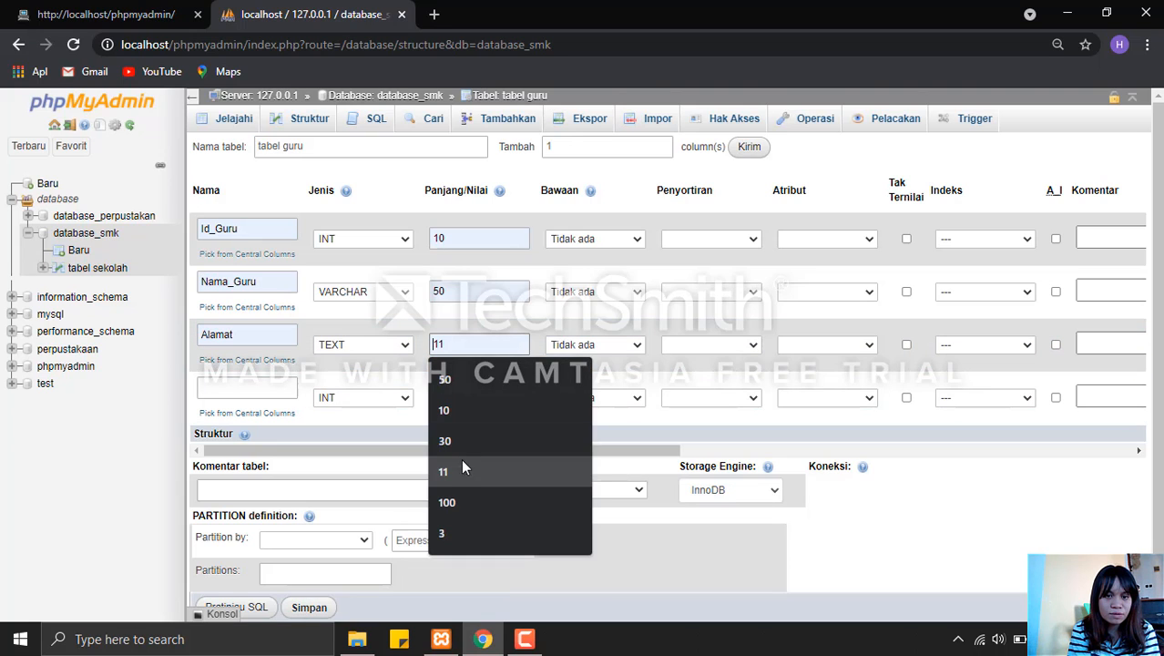
pyautogui.click(461, 440)
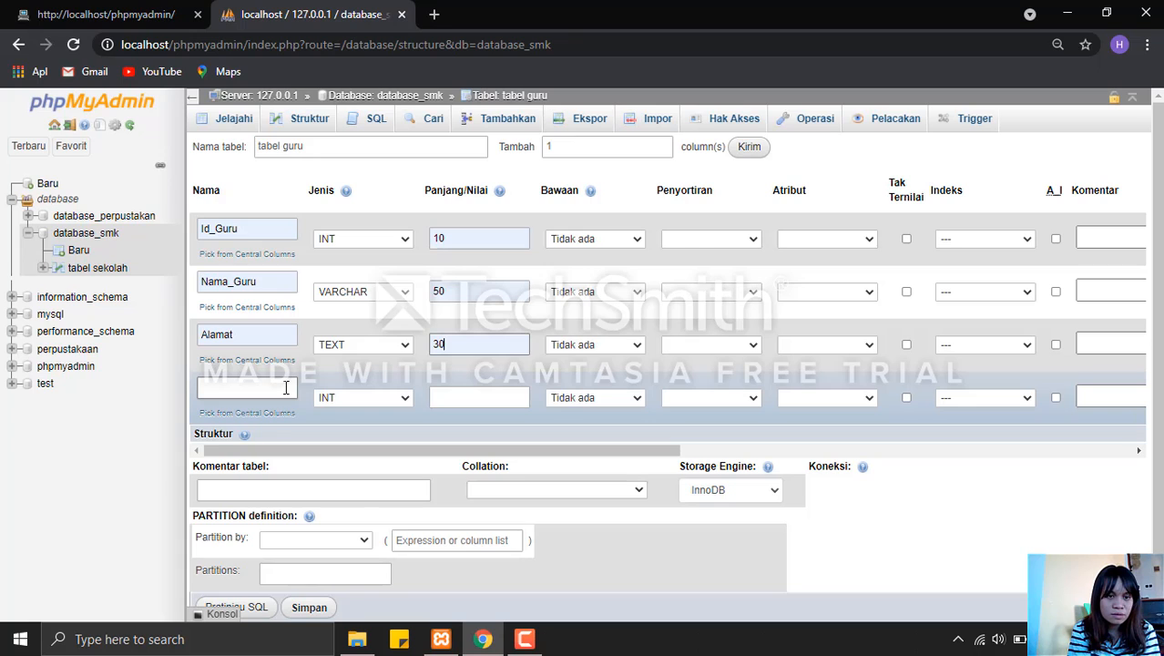
# Define the fourth column of tabel guru as no_telepon, type CHAR, length 12.
pyautogui.click(286, 388)
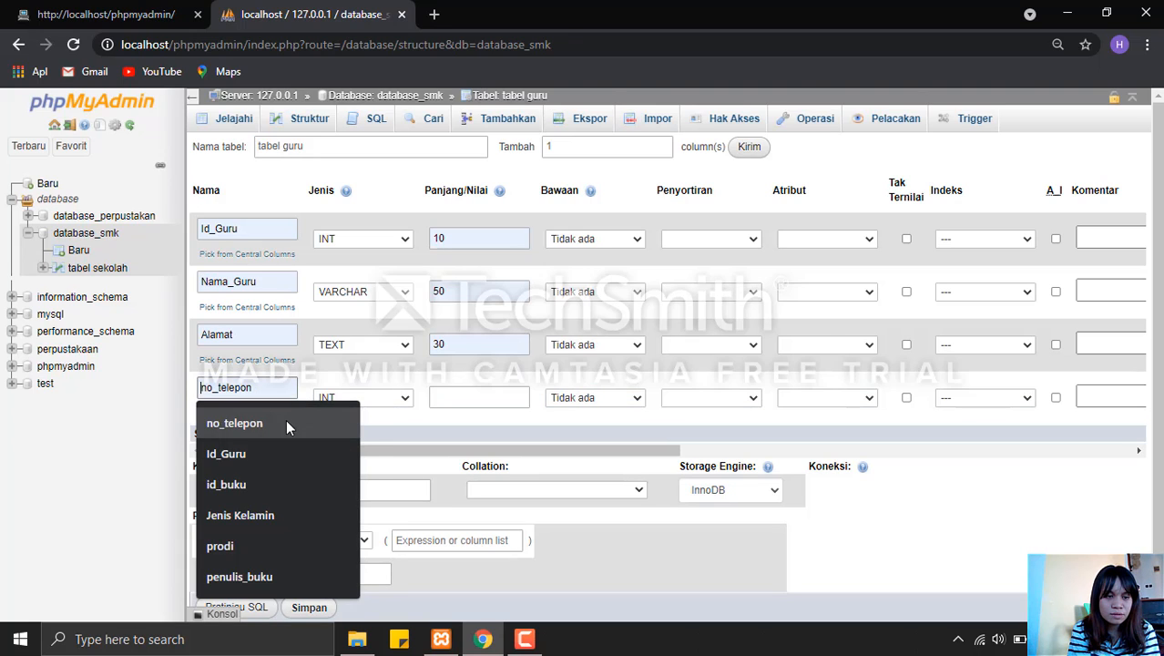
pyautogui.click(286, 421)
pyautogui.click(385, 400)
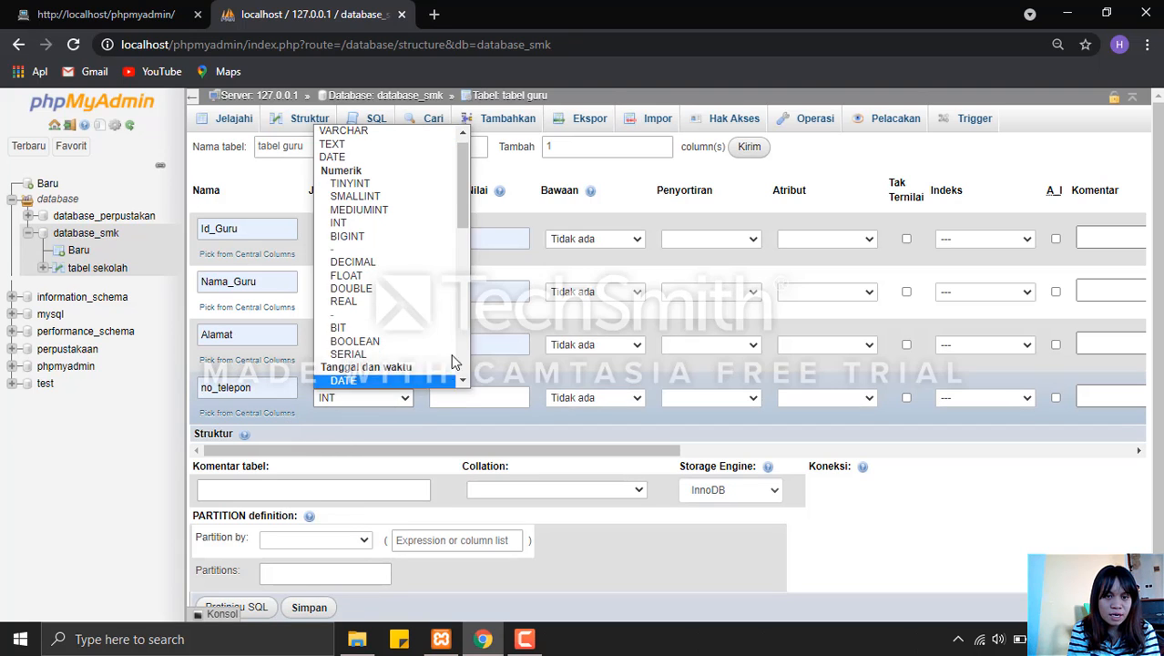
pyautogui.scroll(-3, 409, 273)
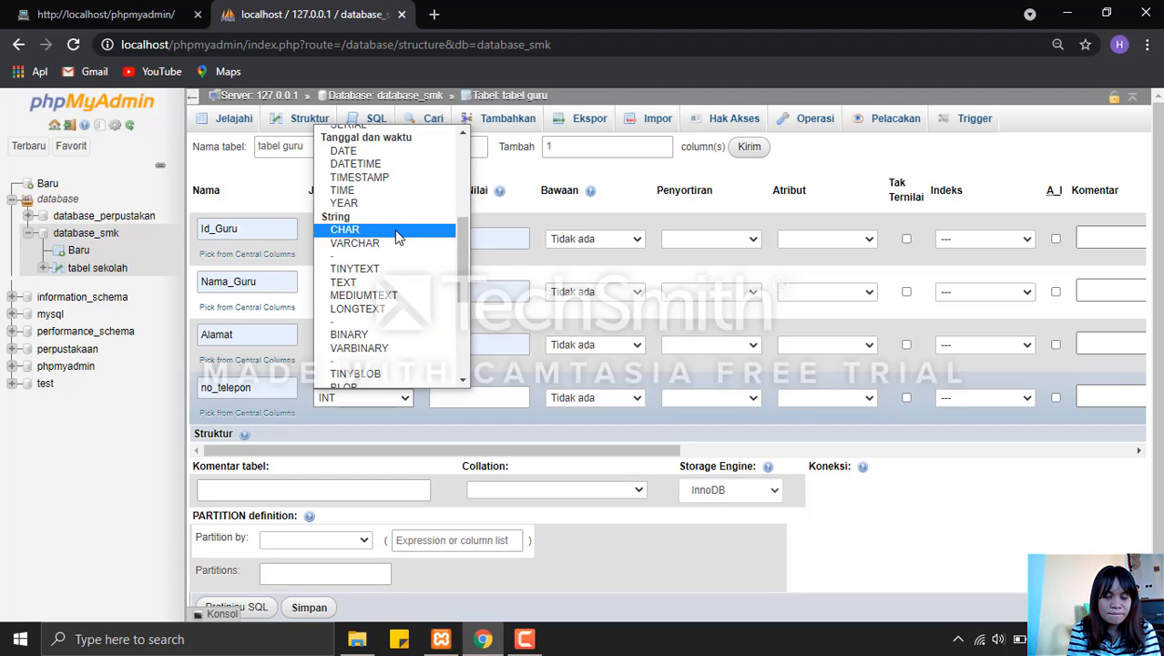
pyautogui.click(393, 231)
pyautogui.click(436, 394)
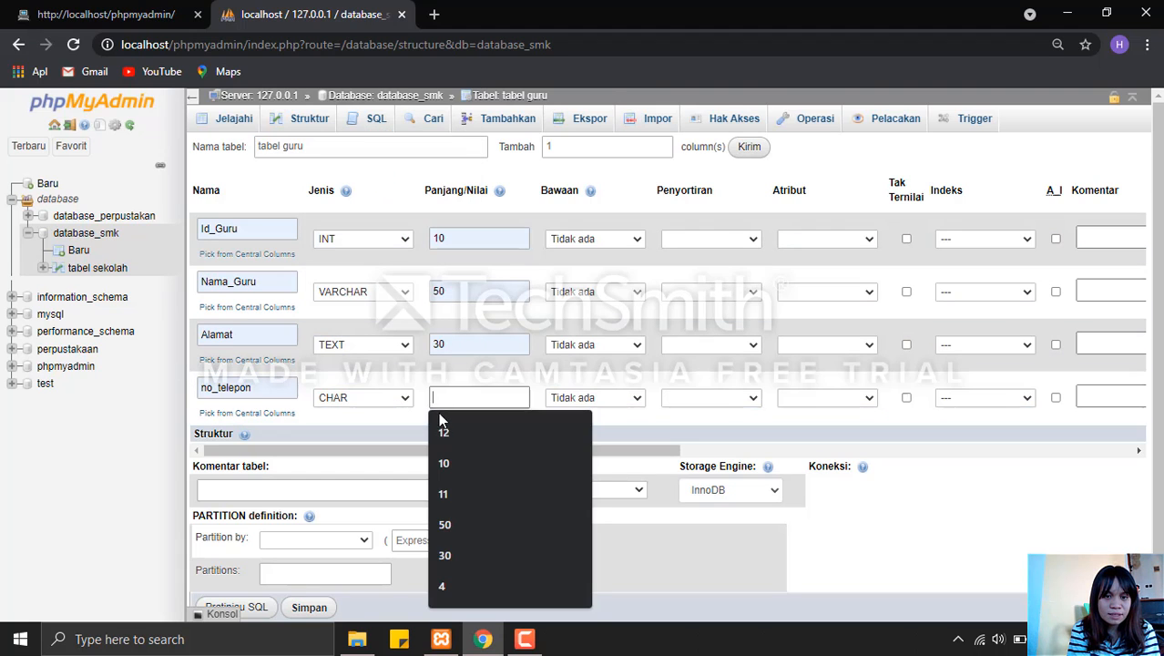
pyautogui.click(443, 429)
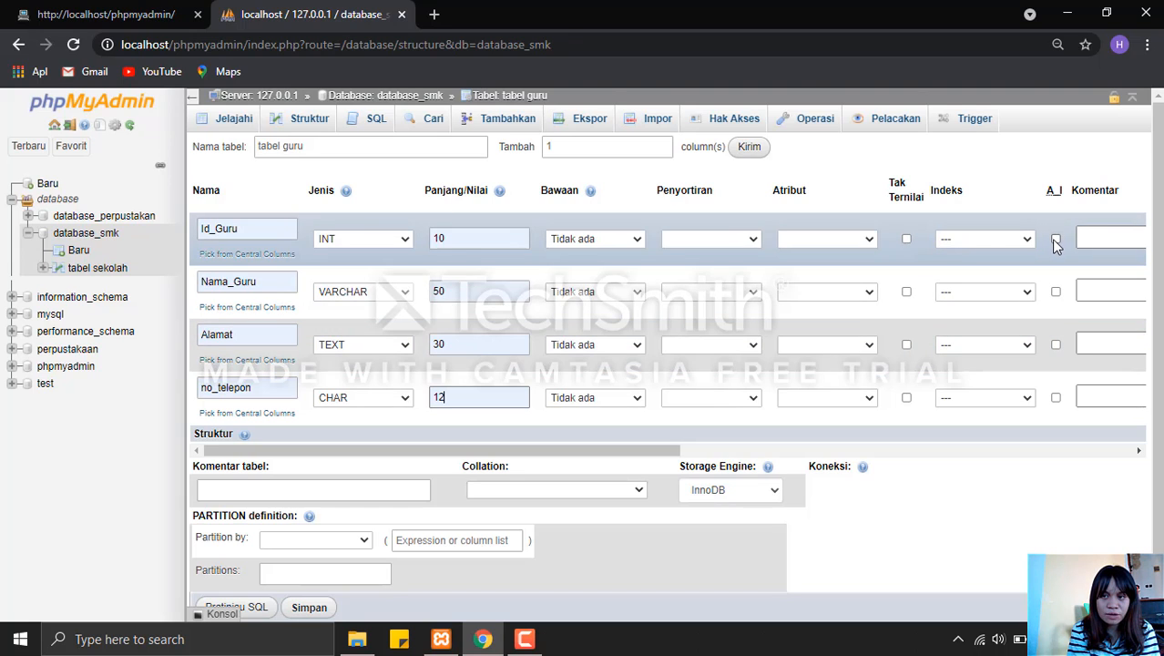
# Make Id_Guru the auto-increment primary key of tabel guru.
pyautogui.click(1055, 240)
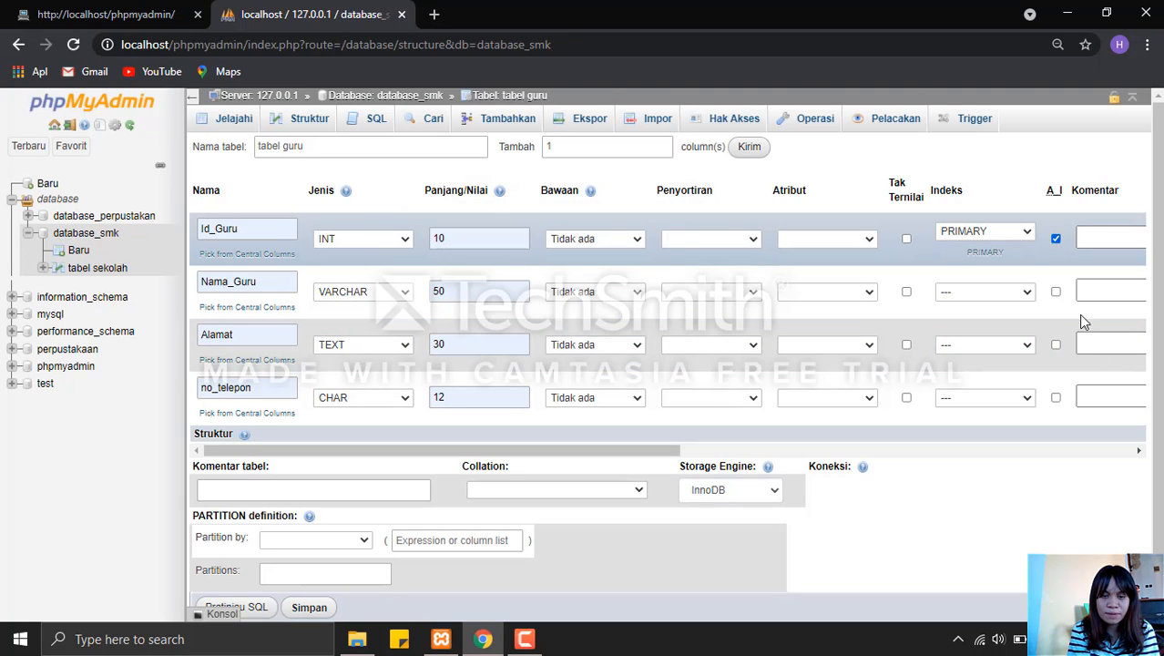
pyautogui.scroll(-1, 476, 457)
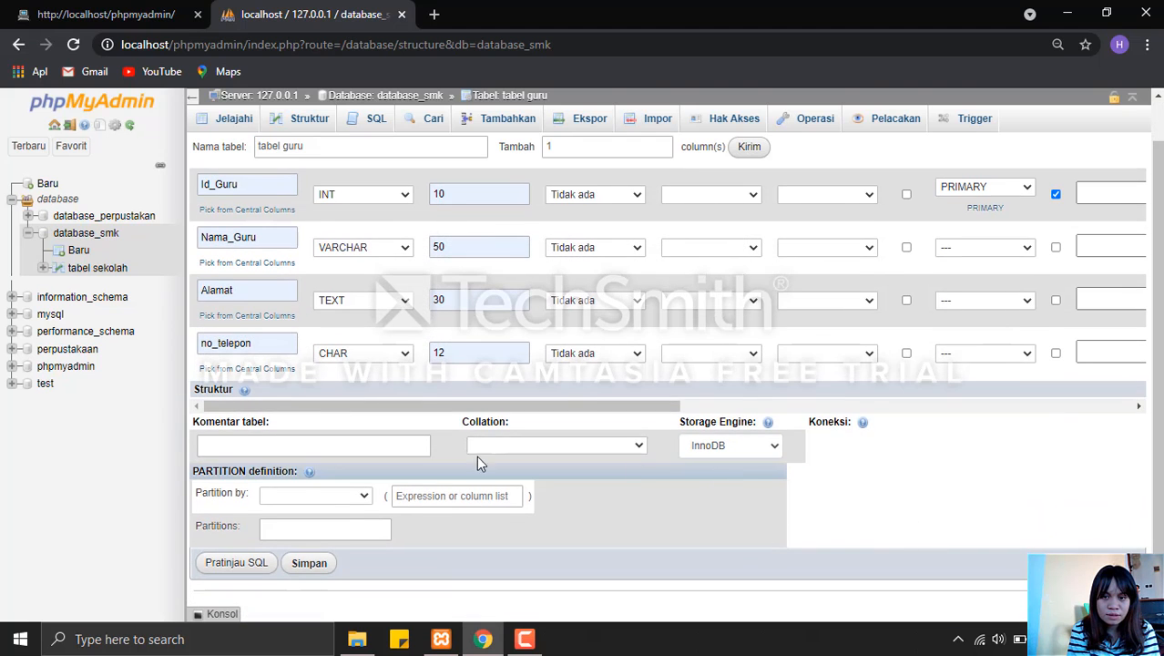
# Save tabel guru and review its column structure before returning to the table list of database_smk.
pyautogui.click(308, 564)
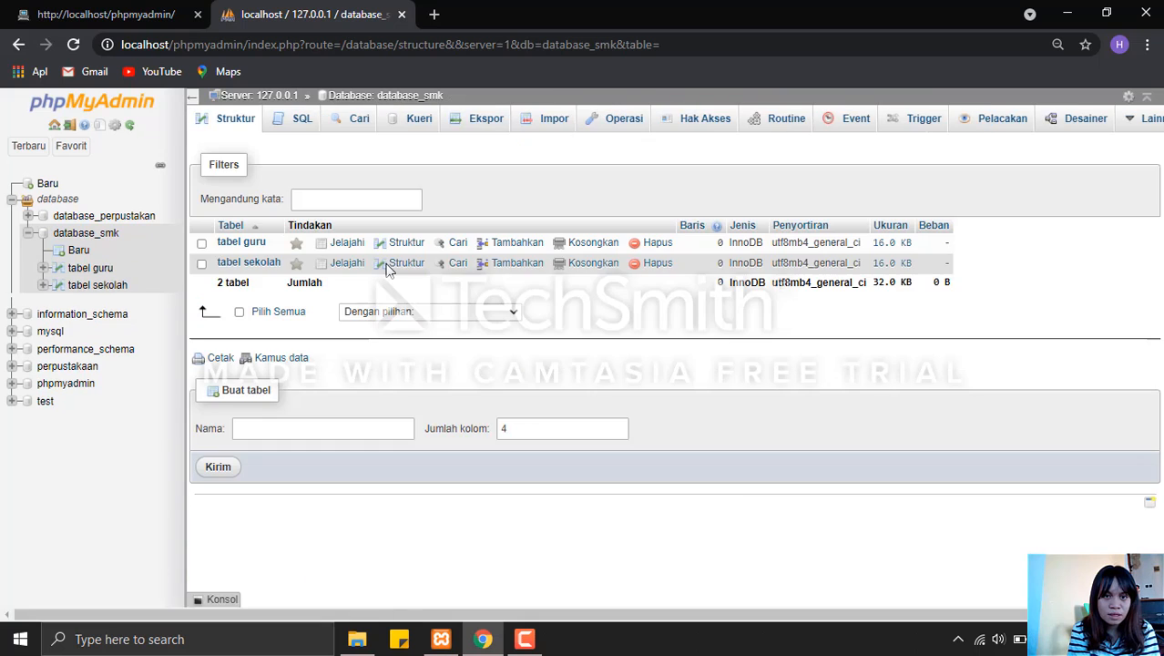
pyautogui.click(400, 242)
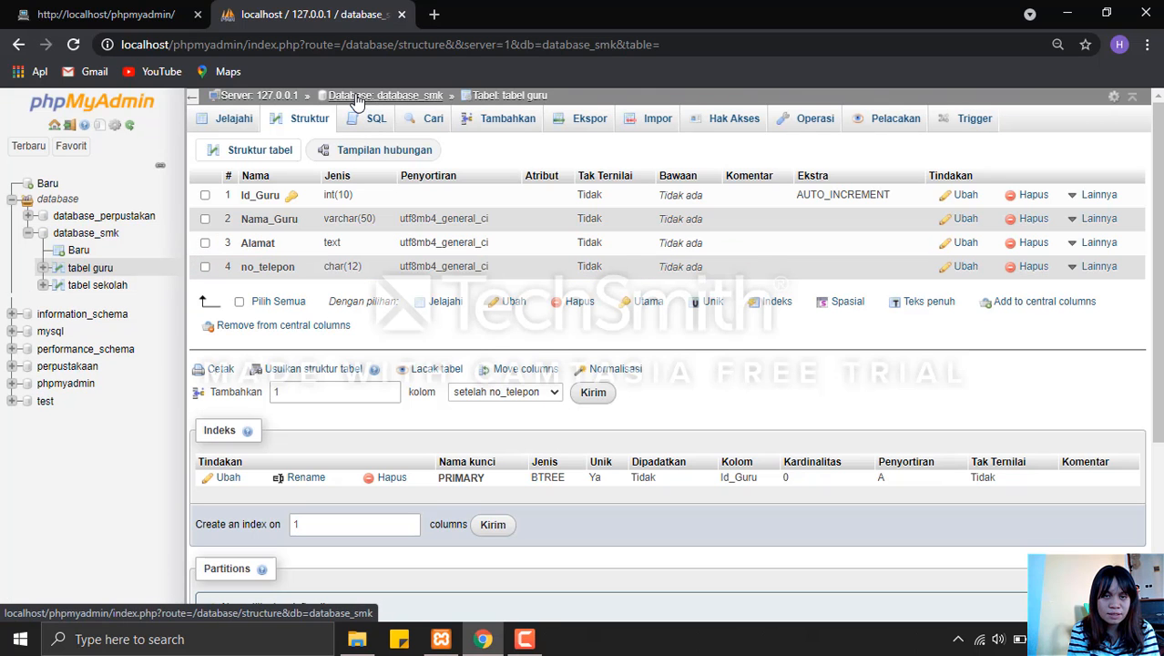
pyautogui.click(356, 98)
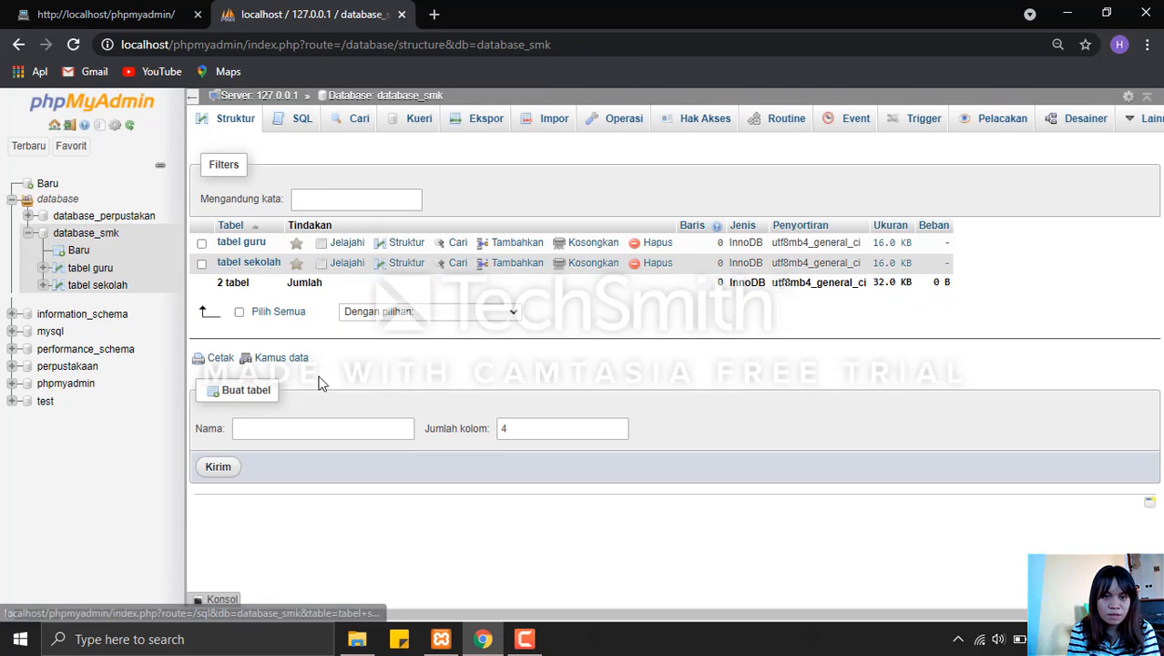
# Start a new table named tabel siswa with 4 columns in database_smk.
pyautogui.click(313, 429)
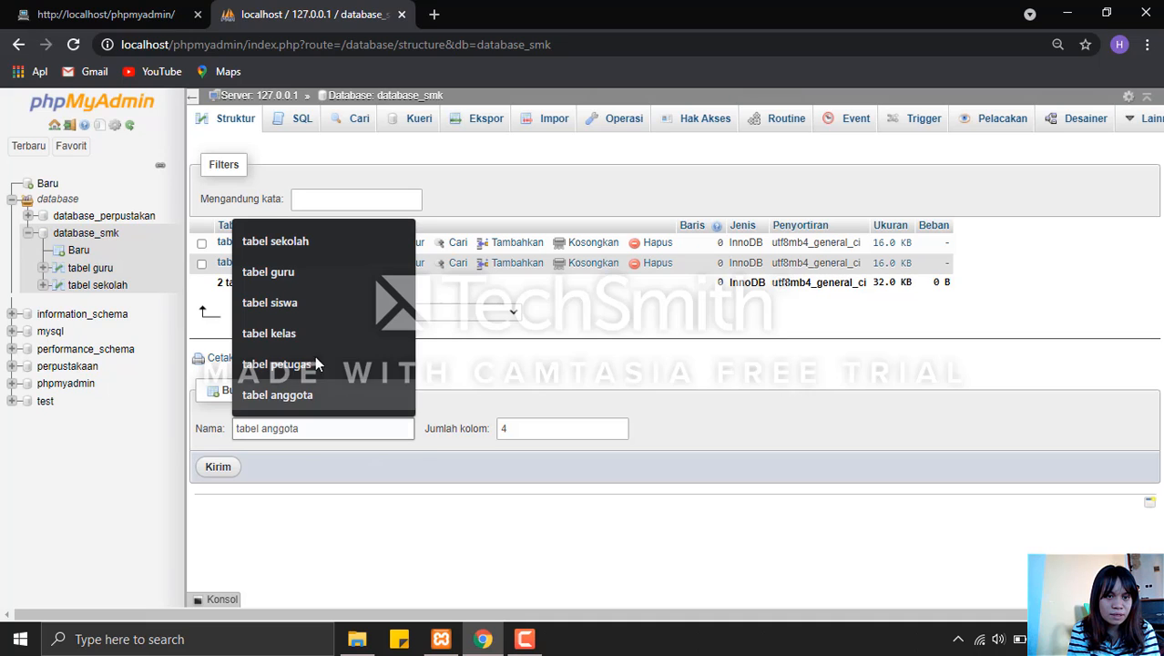
pyautogui.click(297, 306)
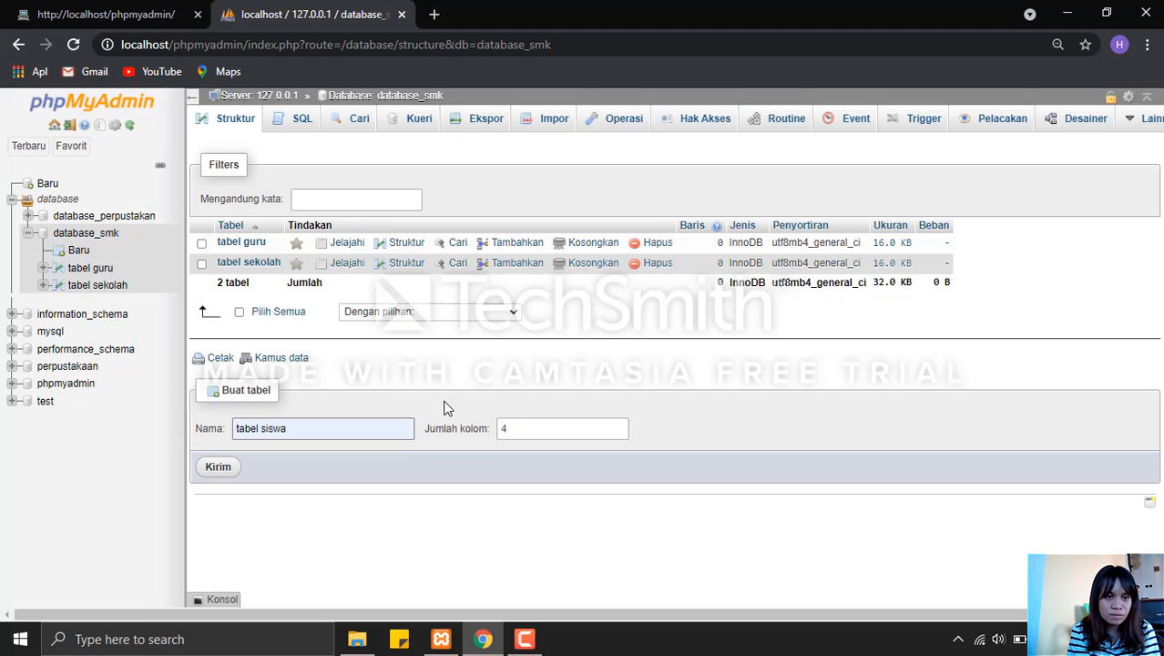
pyautogui.click(220, 466)
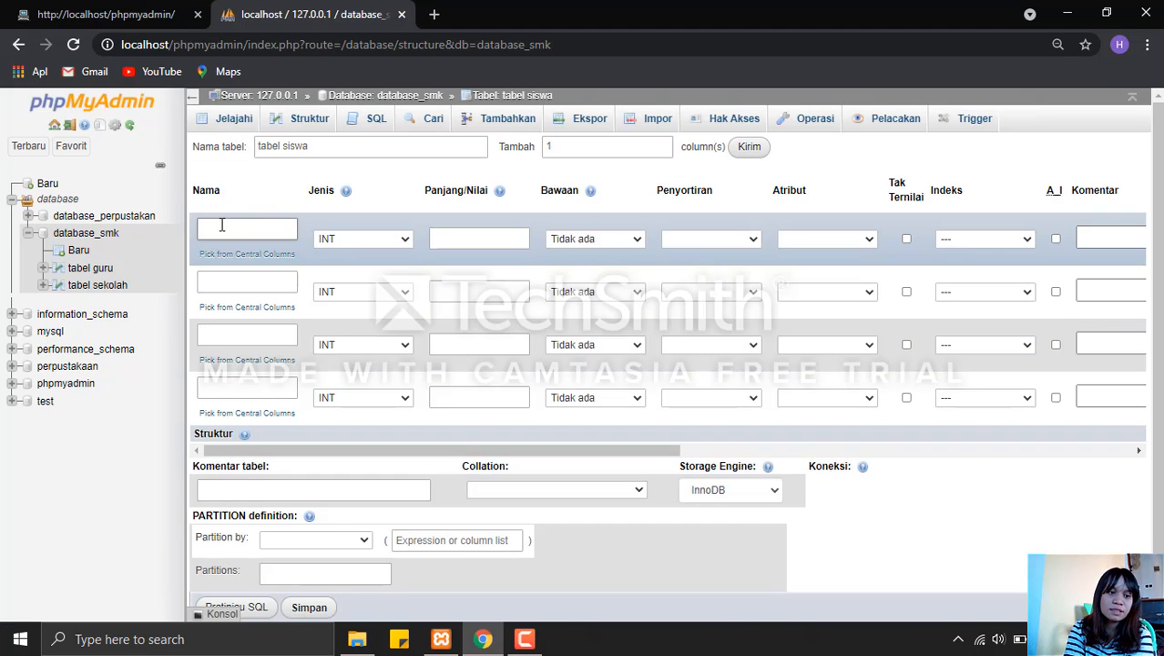
# Define the first column of tabel siswa as Id_Siswa, type INT, length 10.
pyautogui.click(223, 230)
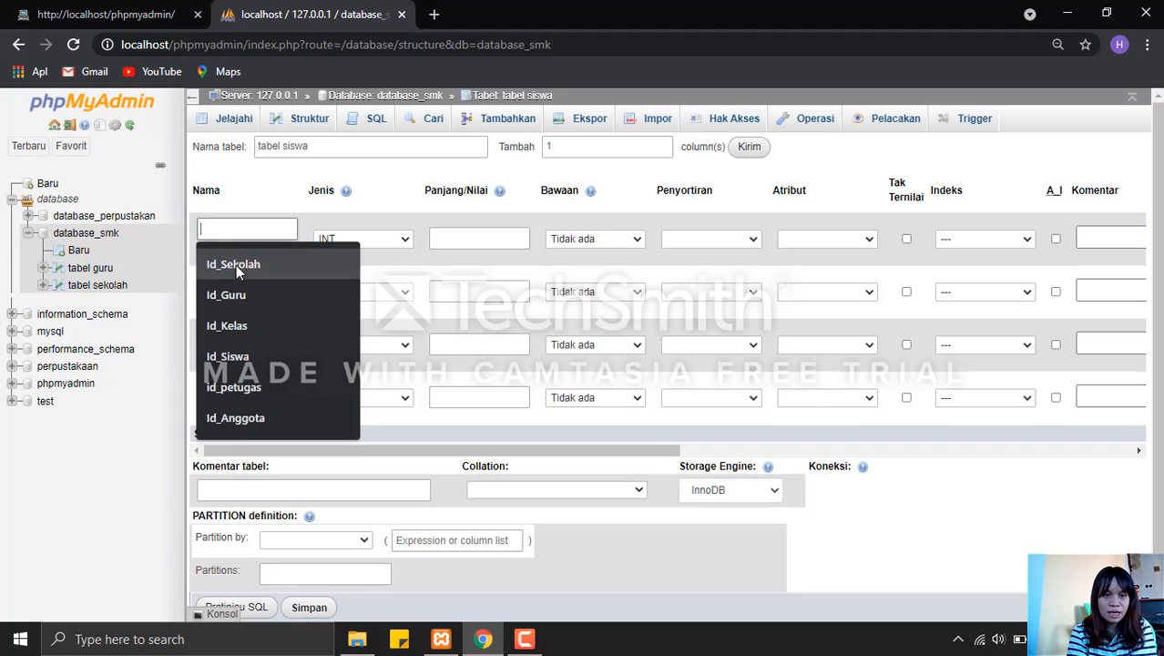
pyautogui.click(244, 360)
pyautogui.click(454, 240)
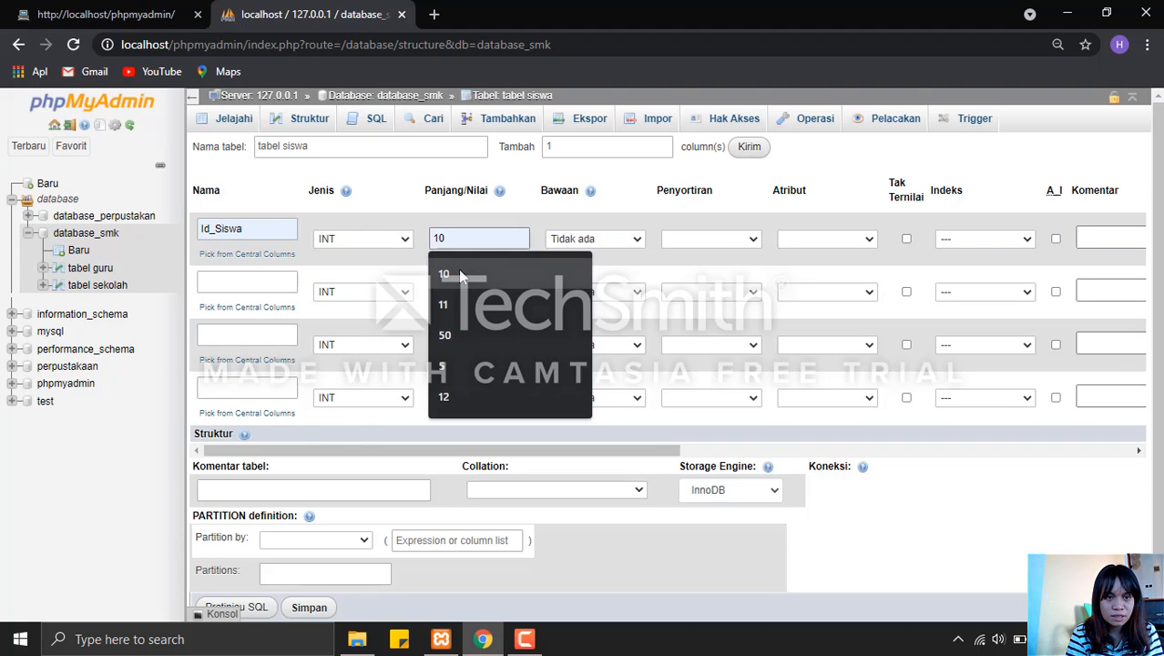
pyautogui.click(460, 275)
# Define the second column of tabel siswa as Nama_Siswa, type VARCHAR, length 50.
pyautogui.click(278, 278)
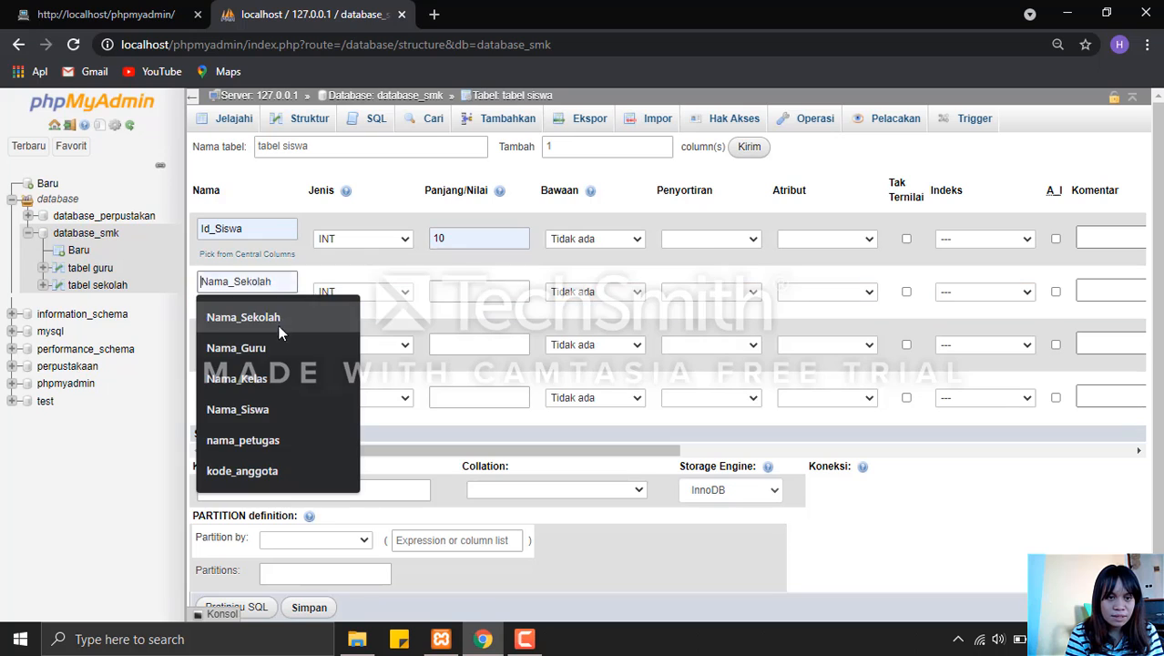
pyautogui.click(279, 410)
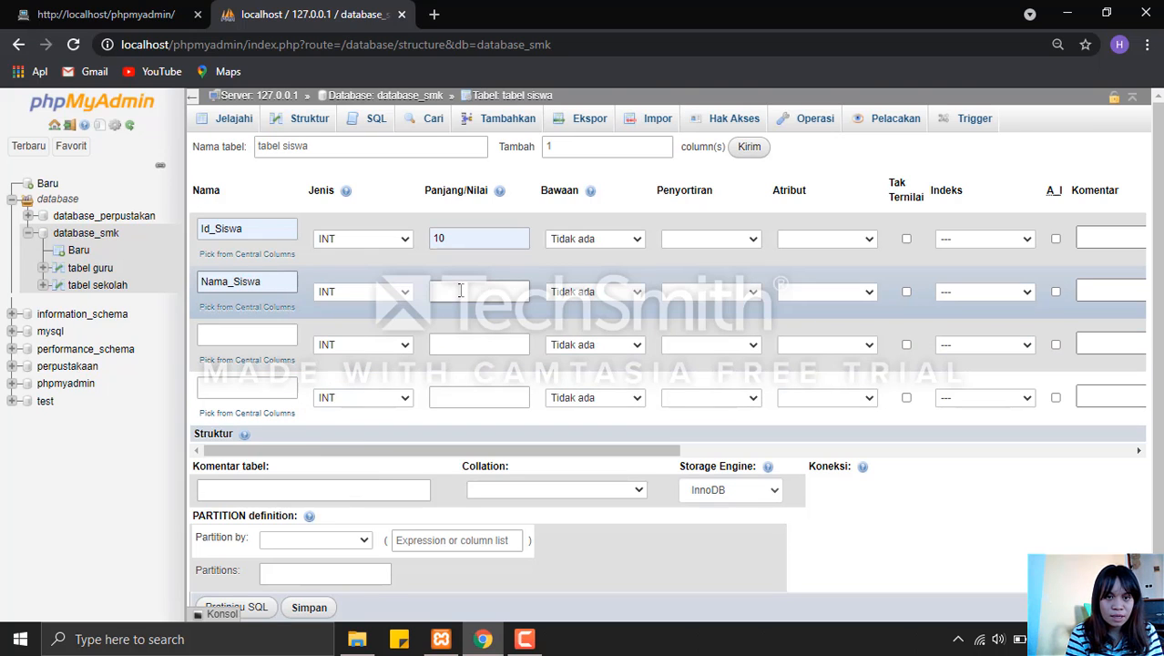
pyautogui.click(459, 290)
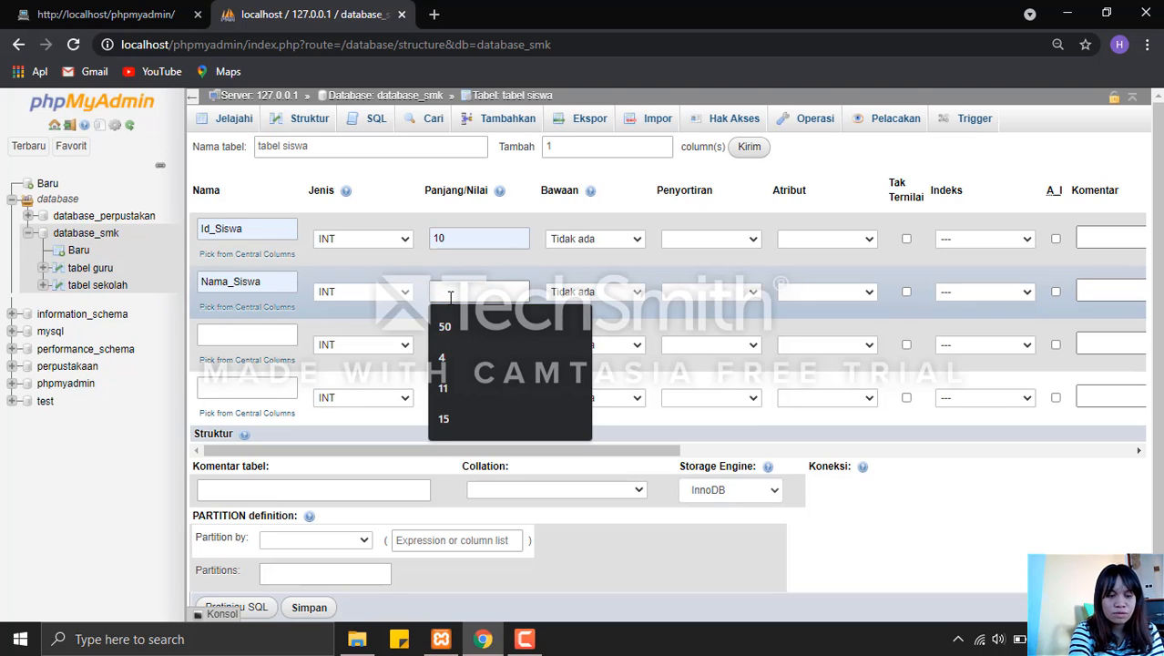
pyautogui.click(382, 290)
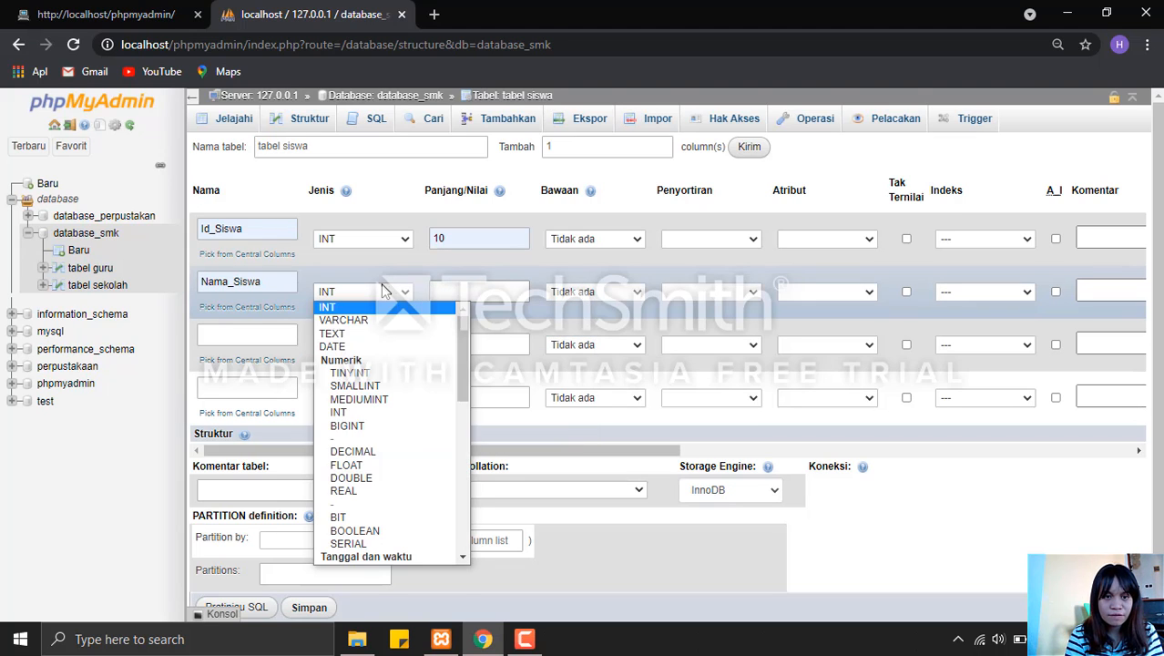
pyautogui.click(391, 322)
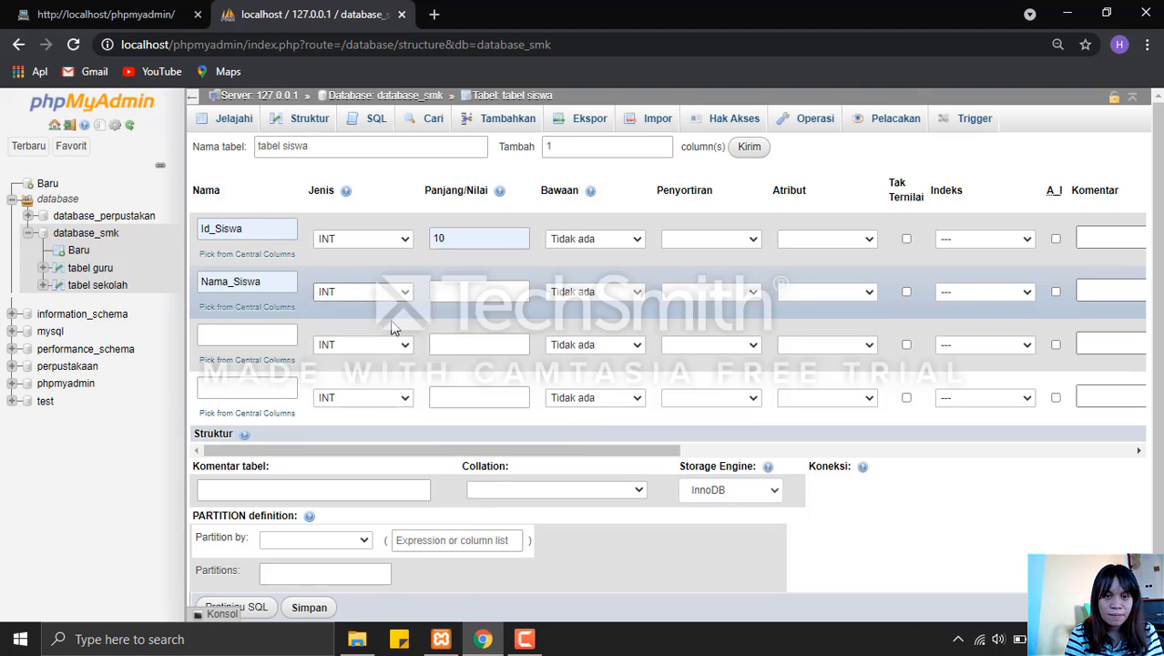
pyautogui.click(460, 288)
pyautogui.click(462, 324)
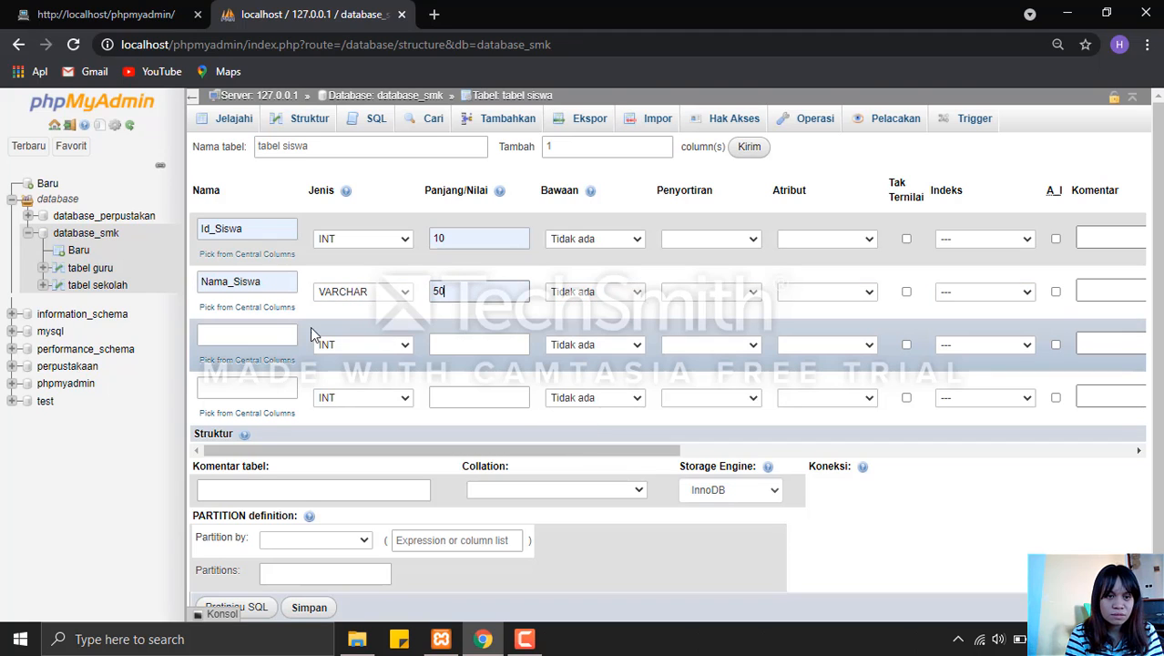
# Define the third column of tabel siswa as NISN, type INT, length 6.
pyautogui.click(253, 337)
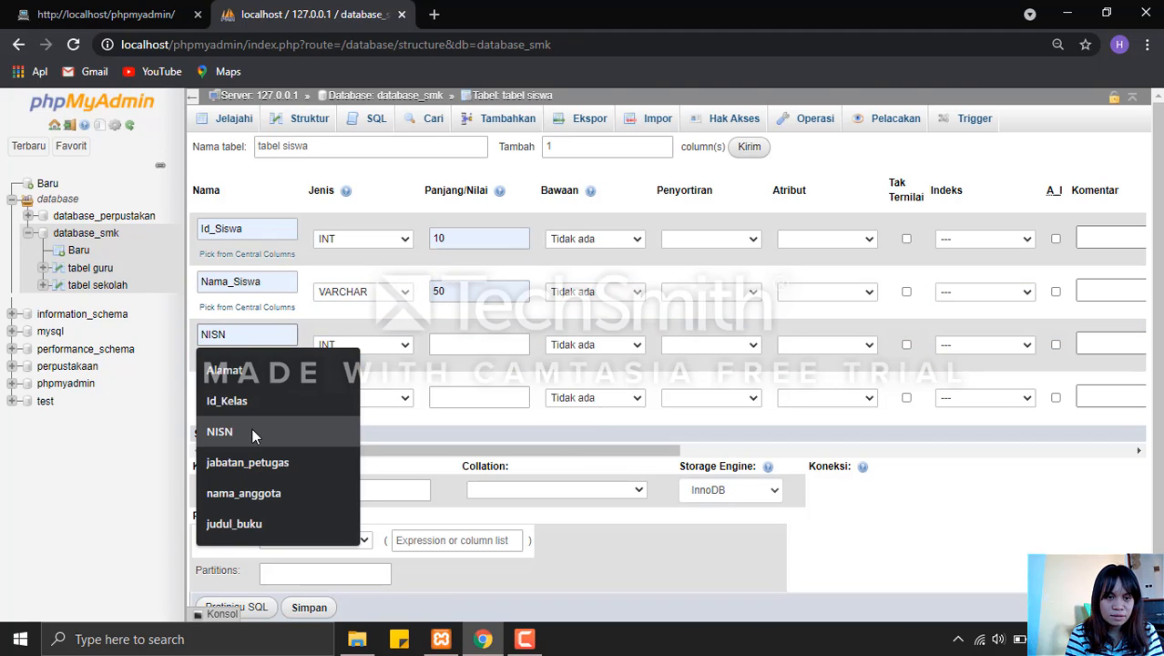
pyautogui.click(251, 429)
pyautogui.click(466, 345)
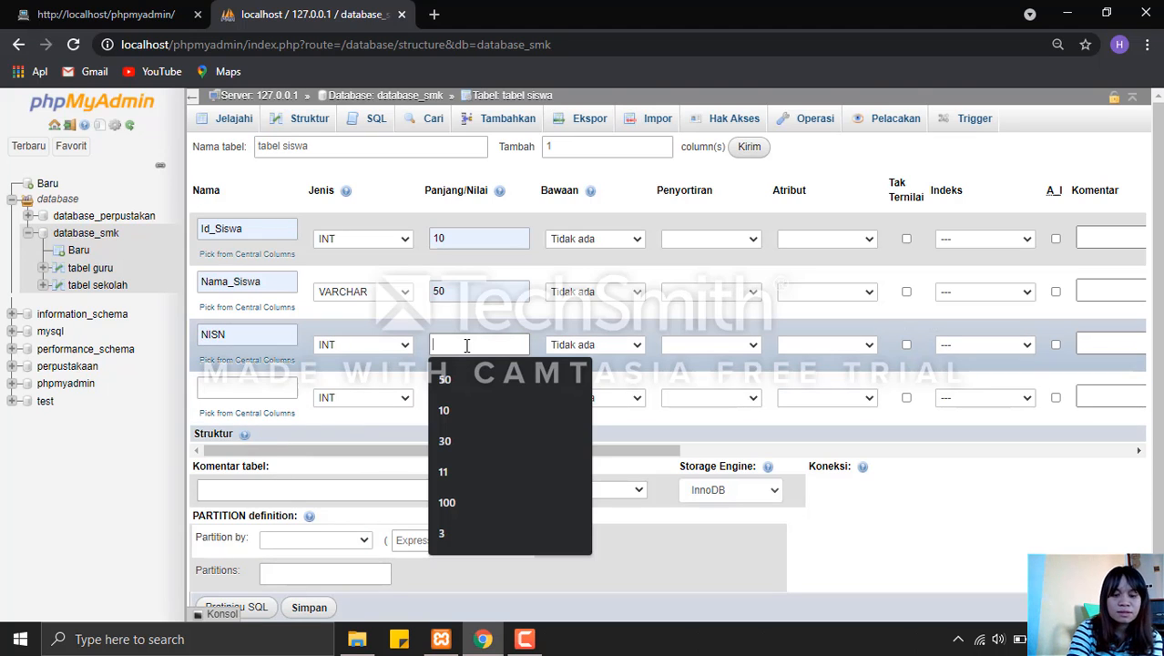
pyautogui.write('6')
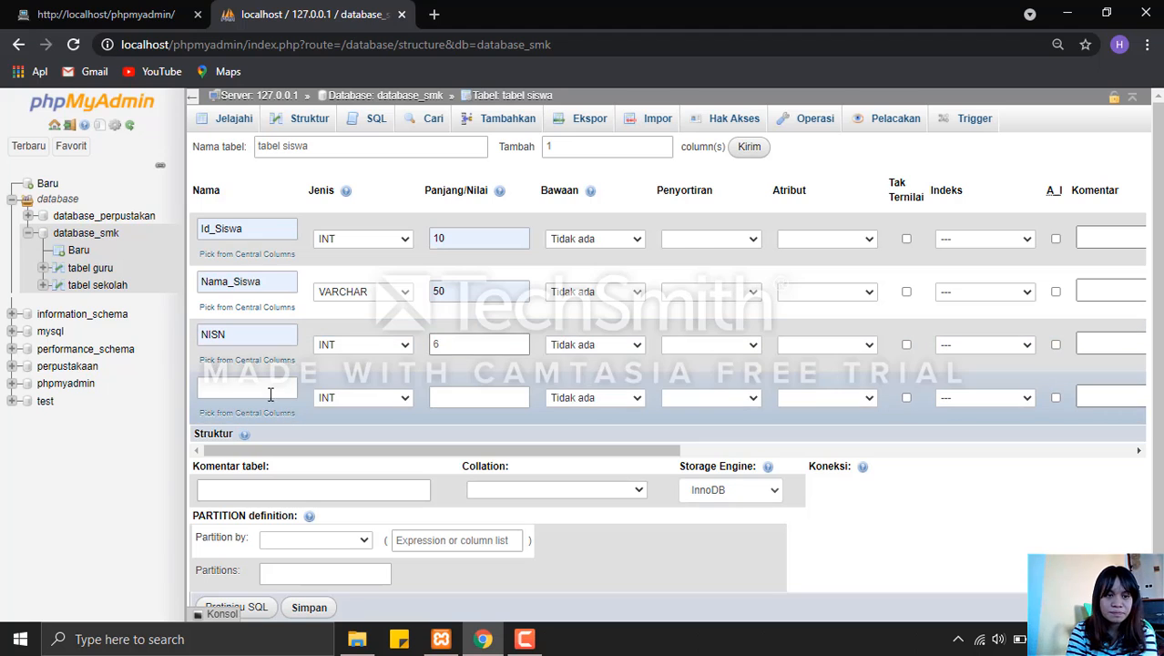
# Define the fourth column of tabel siswa as Jenis Kelamin, type VARCHAR, length 12.
pyautogui.click(269, 386)
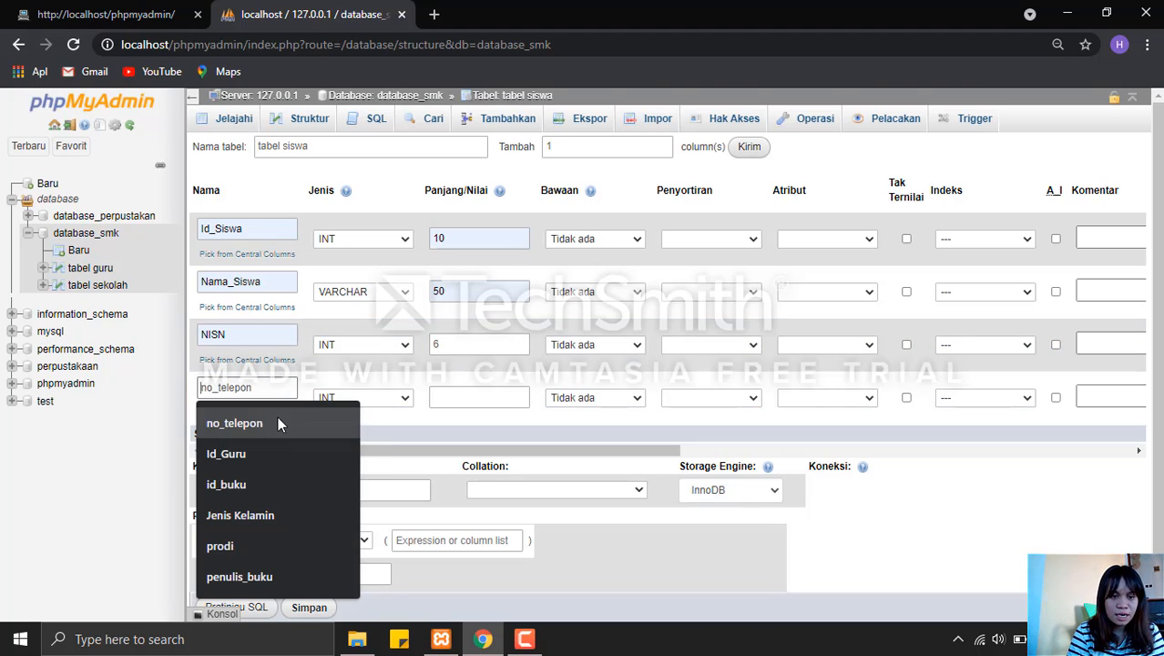
pyautogui.click(279, 513)
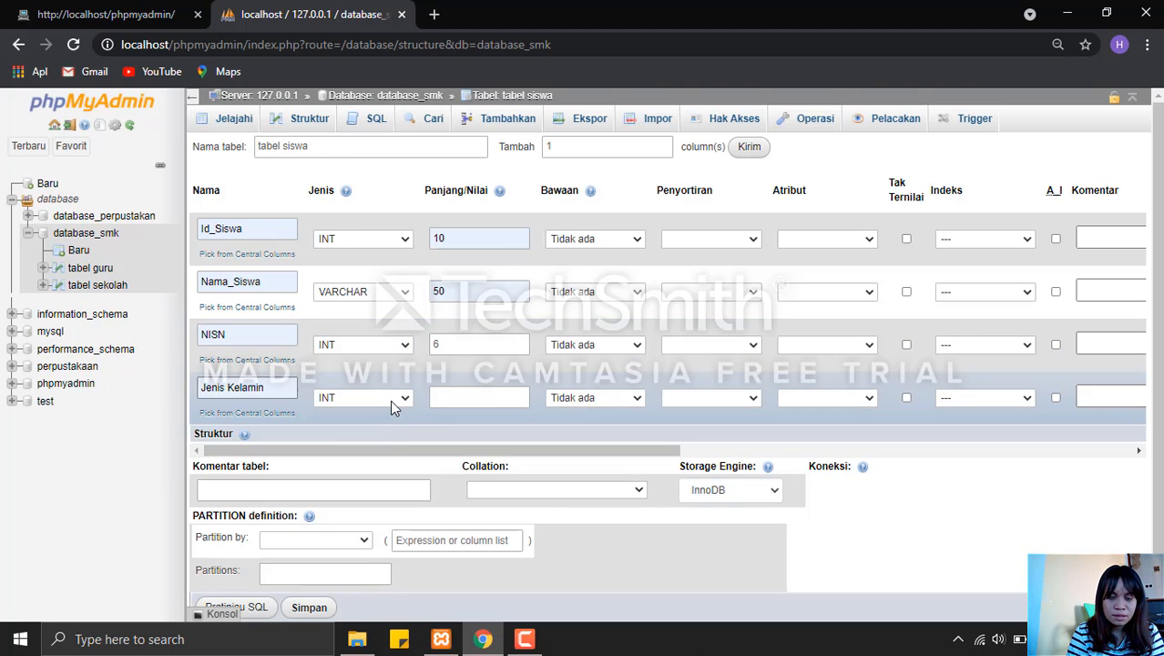
pyautogui.click(390, 399)
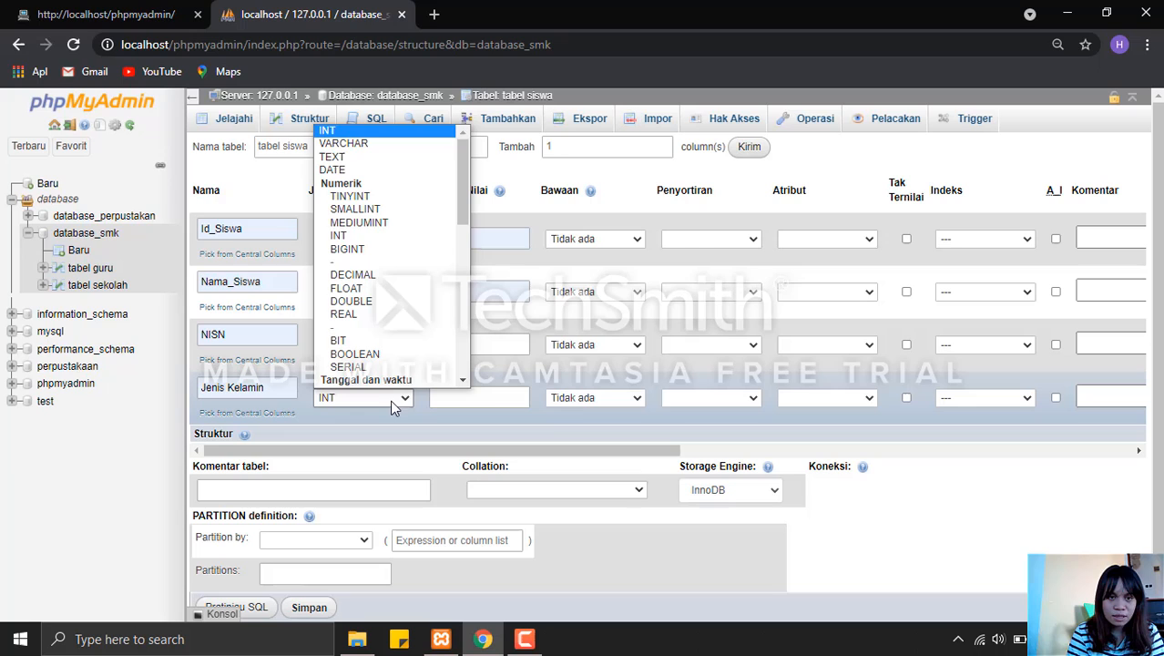
pyautogui.click(394, 142)
pyautogui.click(472, 397)
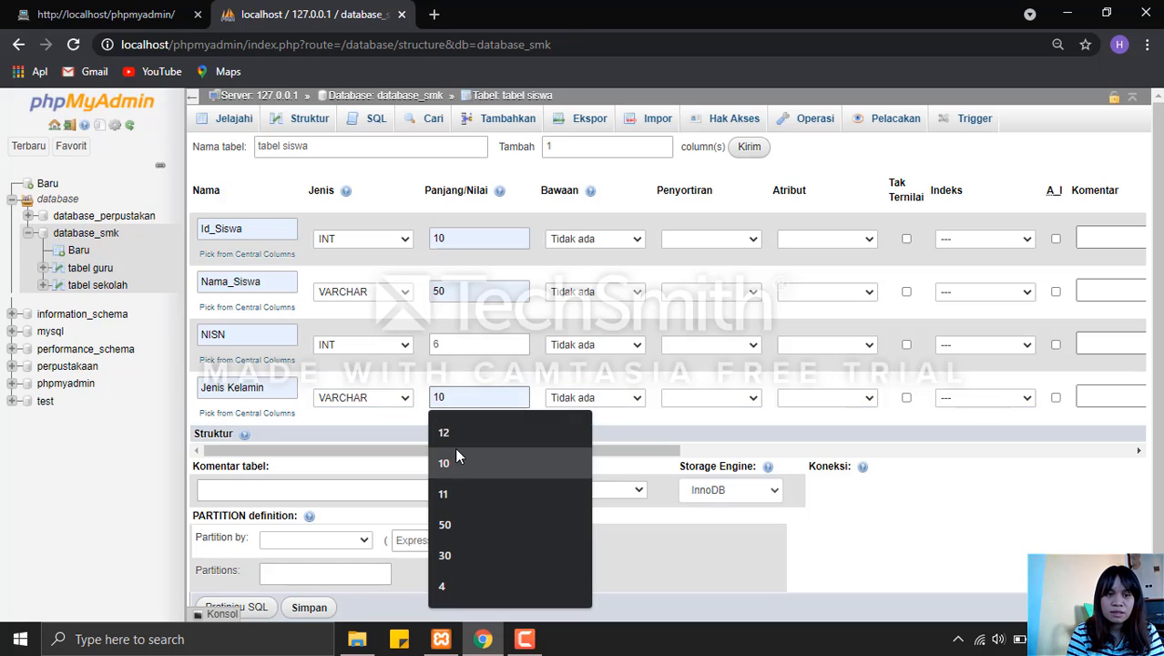
pyautogui.click(452, 433)
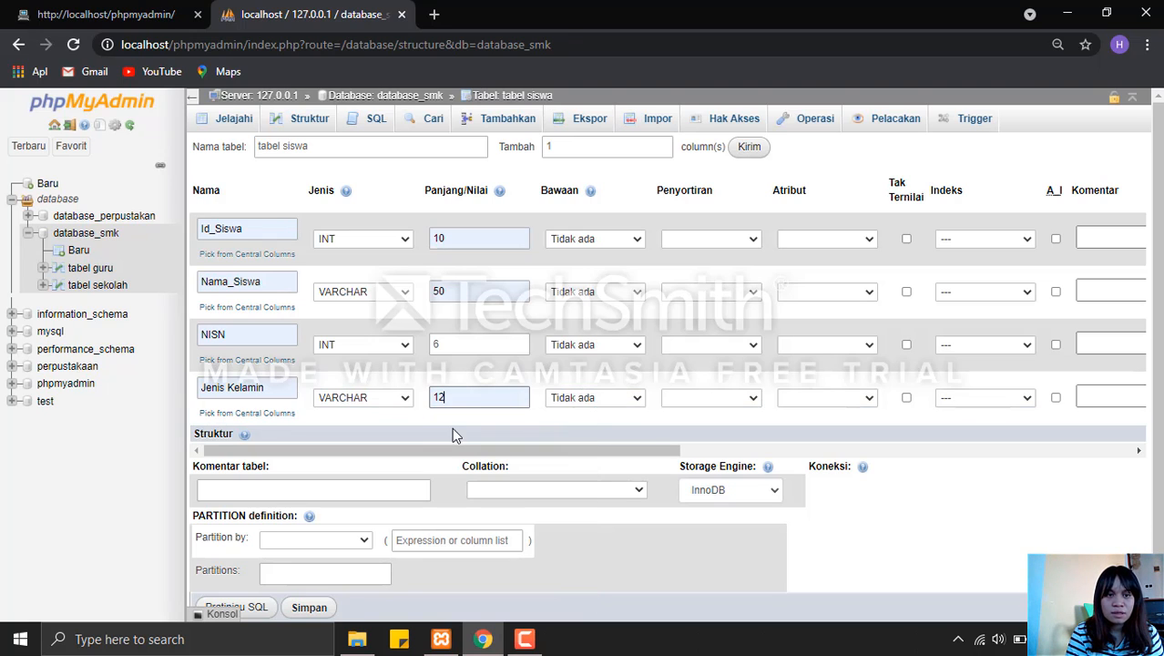
# Make Id_Siswa the auto-increment primary key and save tabel siswa.
pyautogui.click(1055, 240)
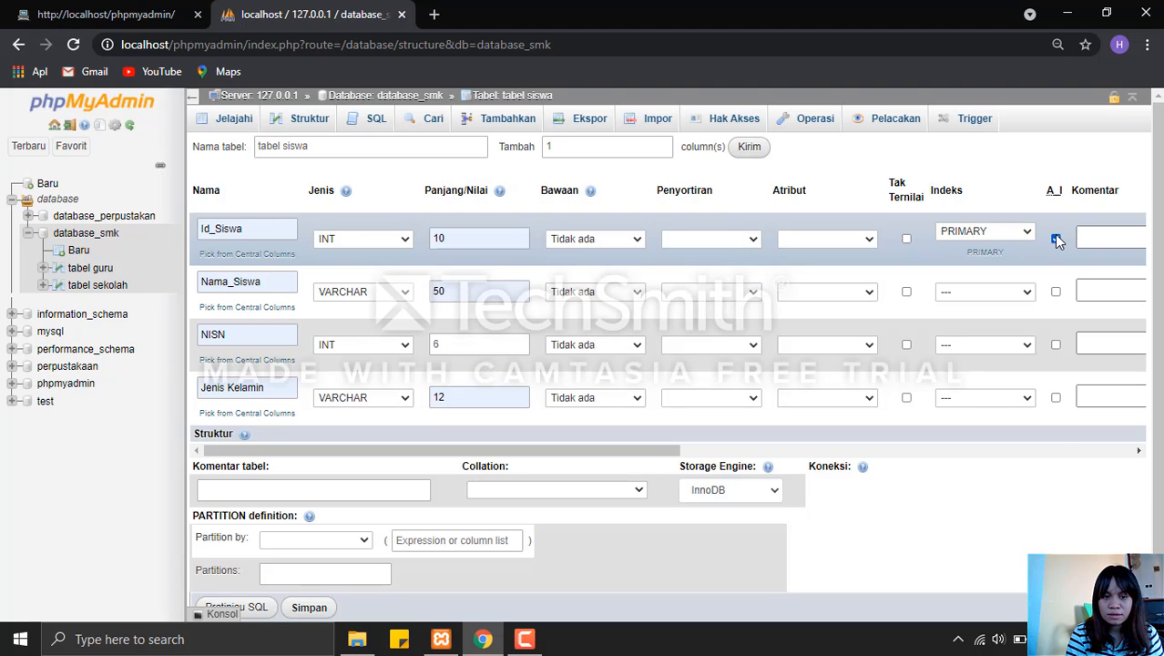
pyautogui.scroll(-1, 597, 461)
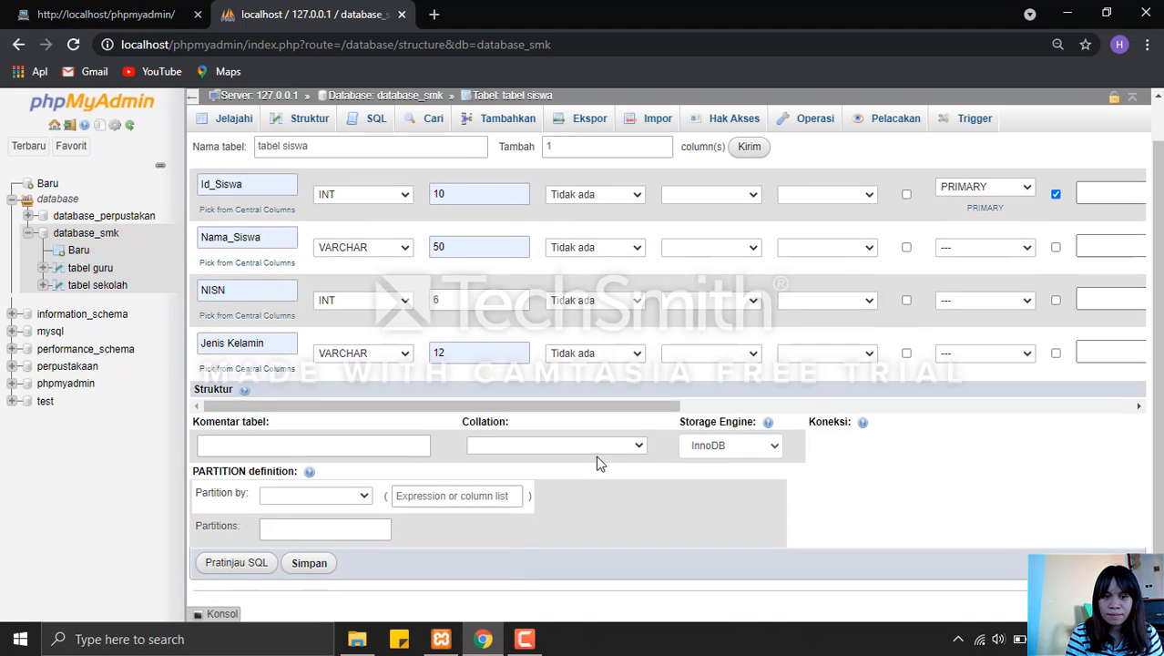
pyautogui.click(309, 564)
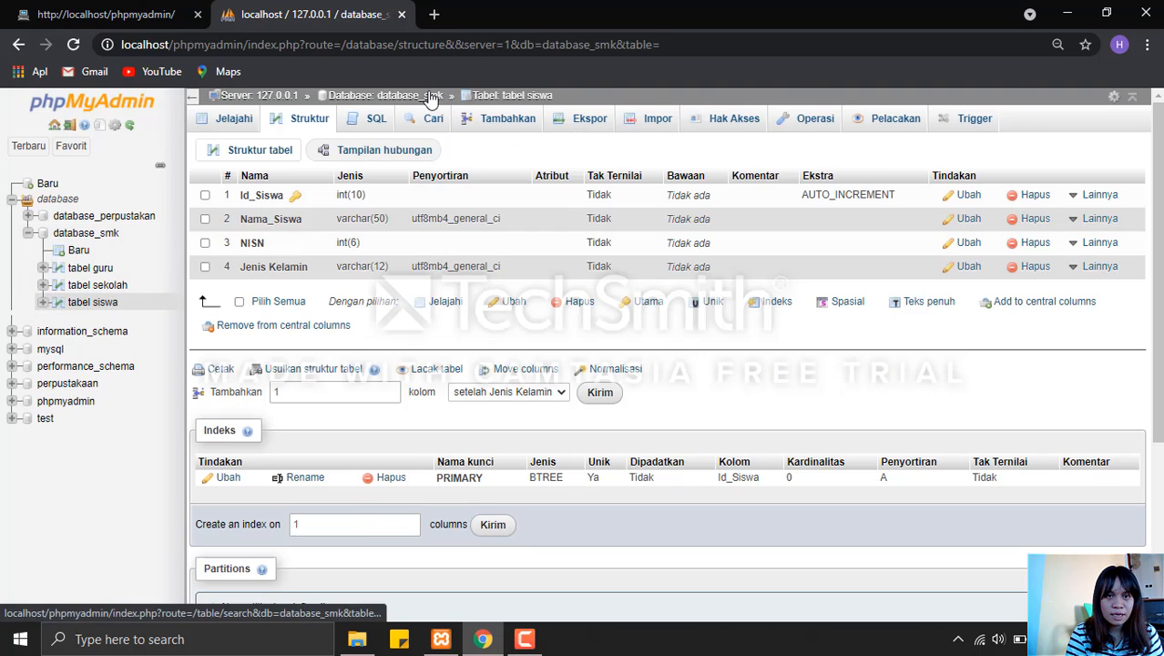
# Start a new table named tabel kelas with 2 columns in database_smk.
pyautogui.click(431, 98)
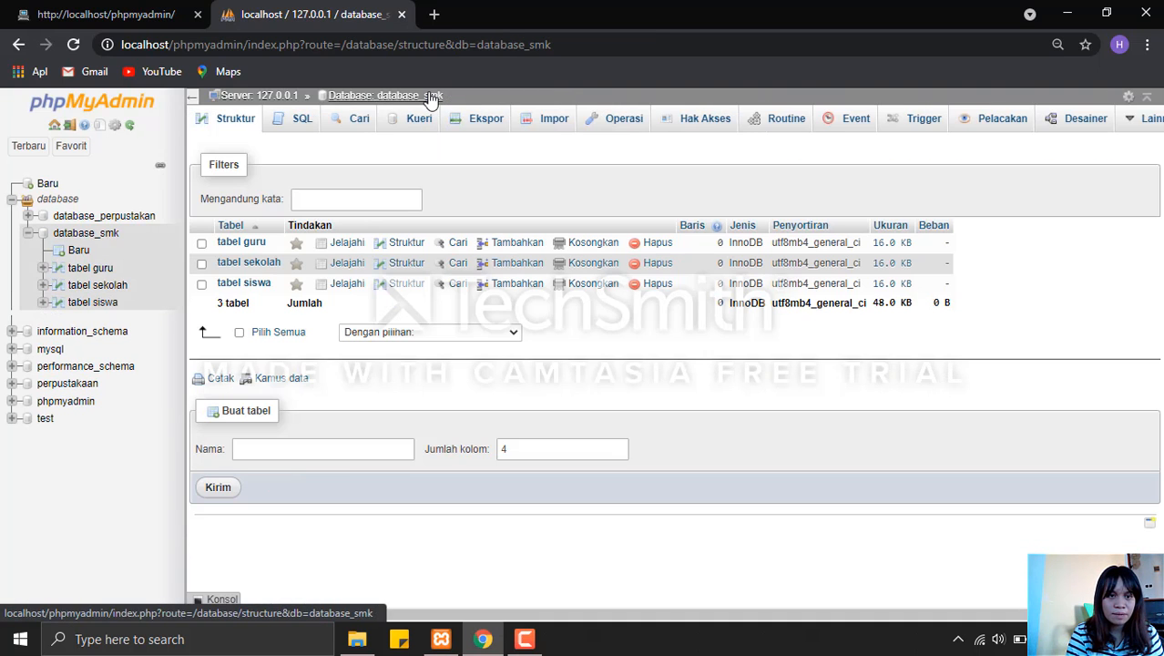
pyautogui.click(294, 449)
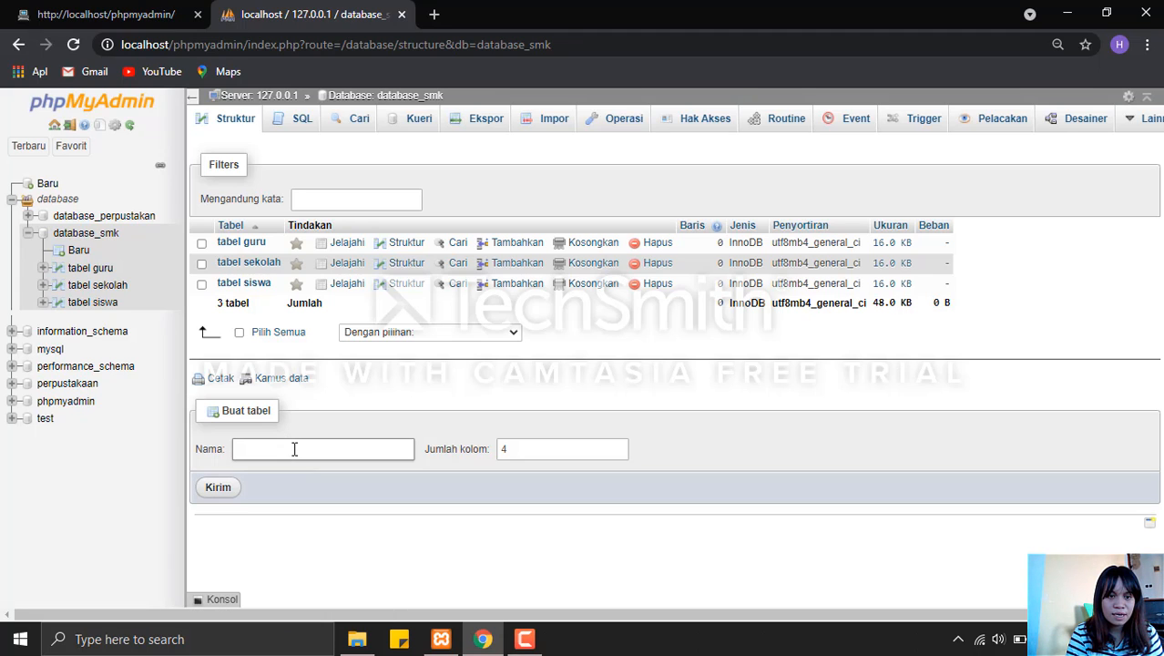
pyautogui.click(294, 449)
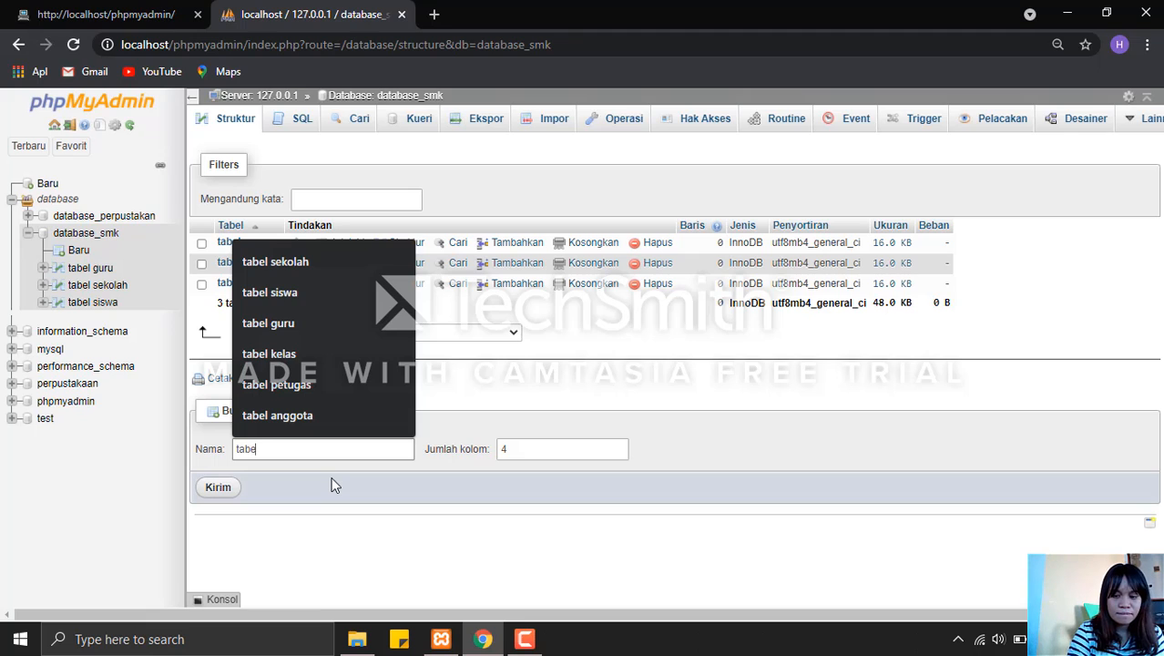
pyautogui.write('kelas')
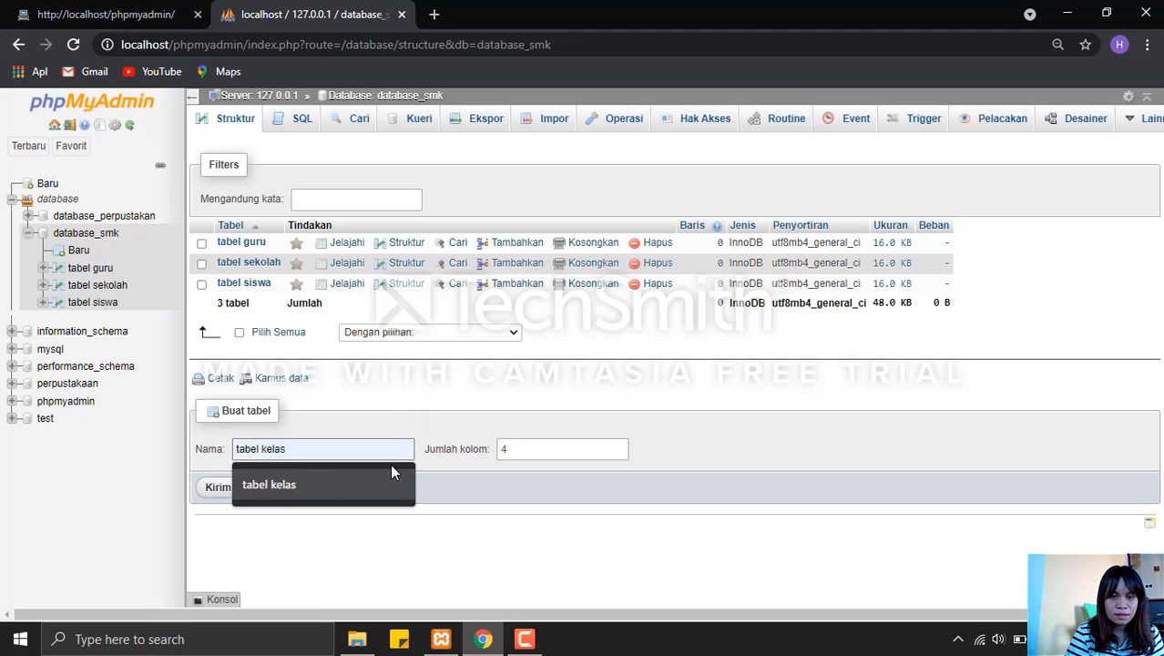
pyautogui.click(372, 502)
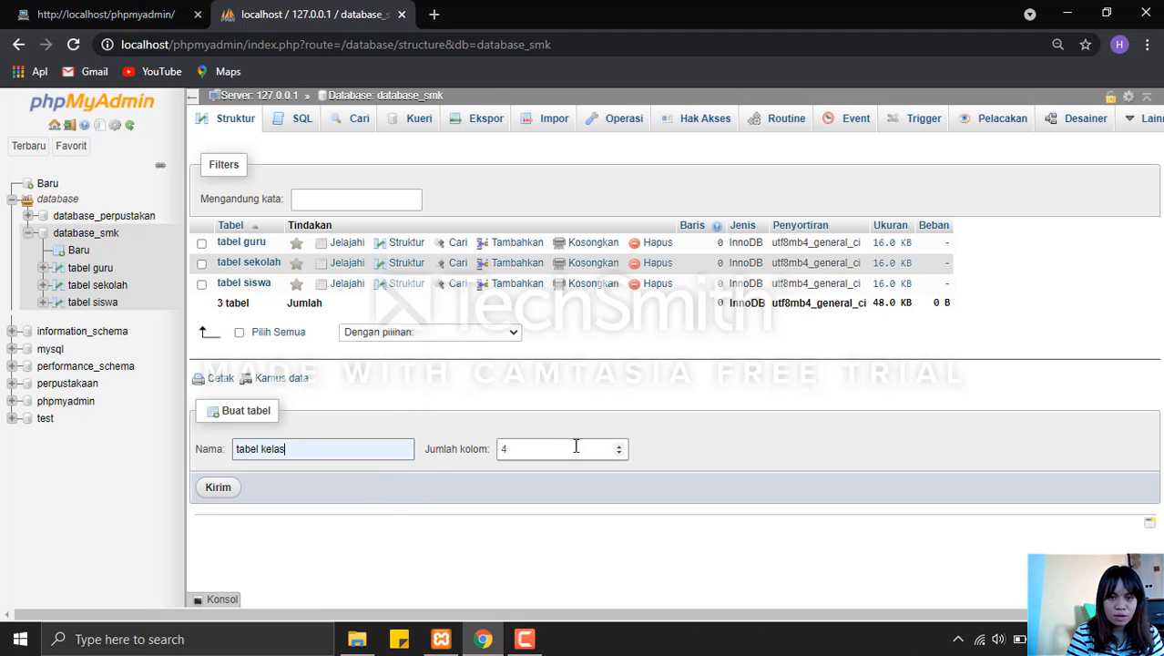
pyautogui.click(622, 454)
pyautogui.click(621, 454)
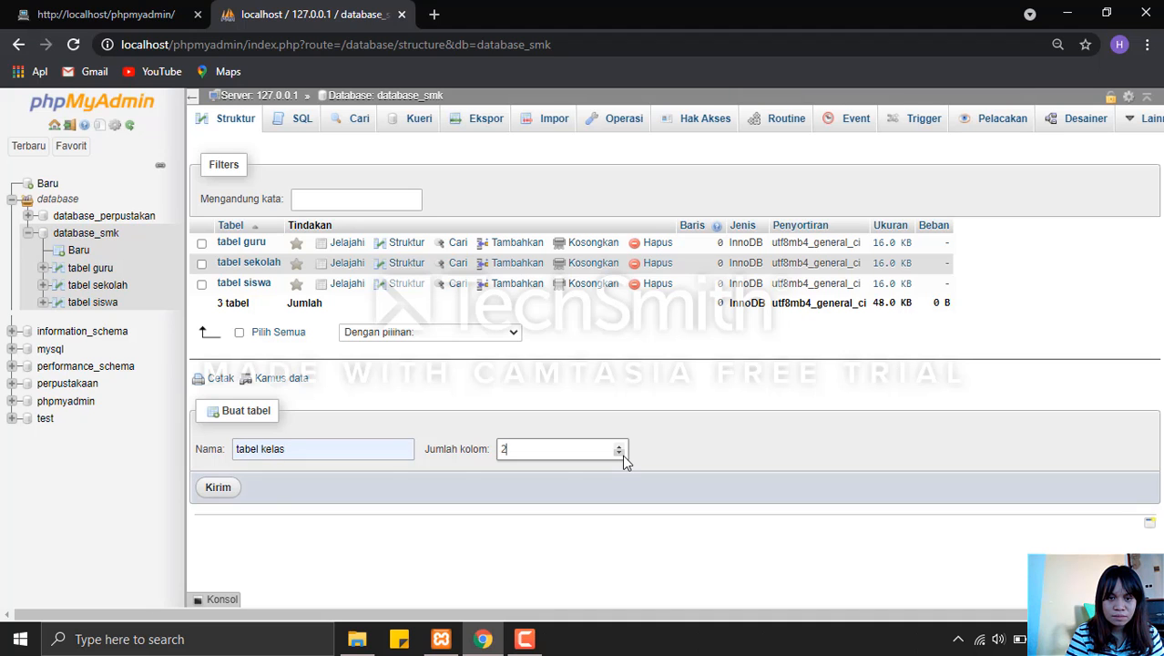
pyautogui.click(219, 488)
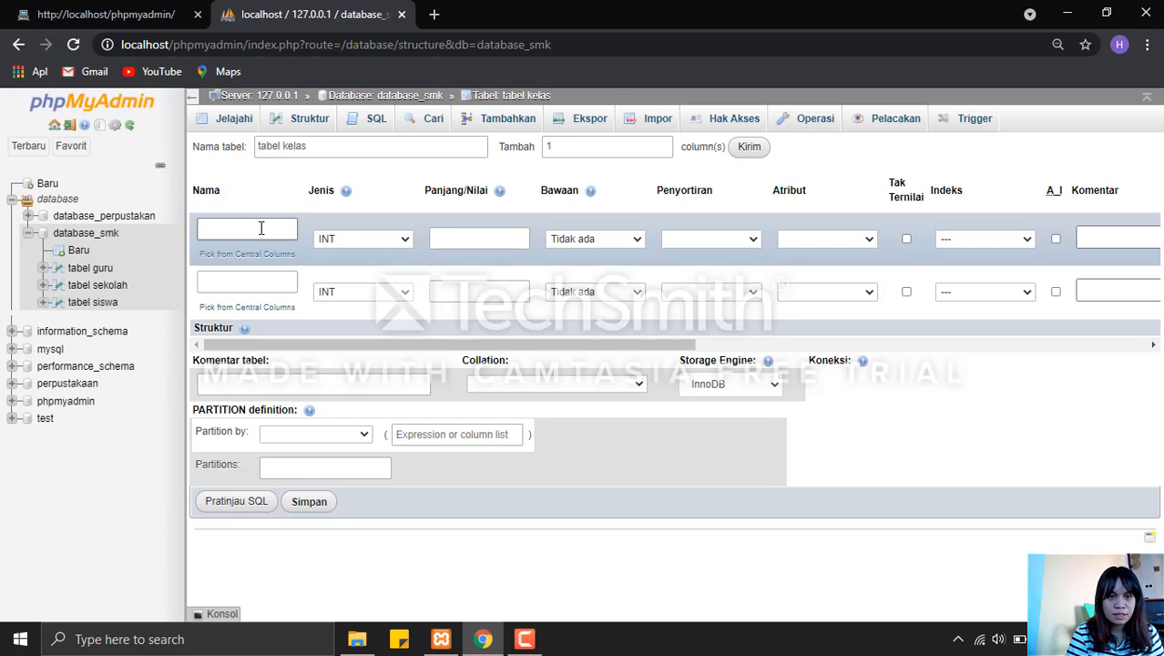
# Define the first column of tabel kelas as Id_Kelas, type INT, length 10.
pyautogui.click(265, 231)
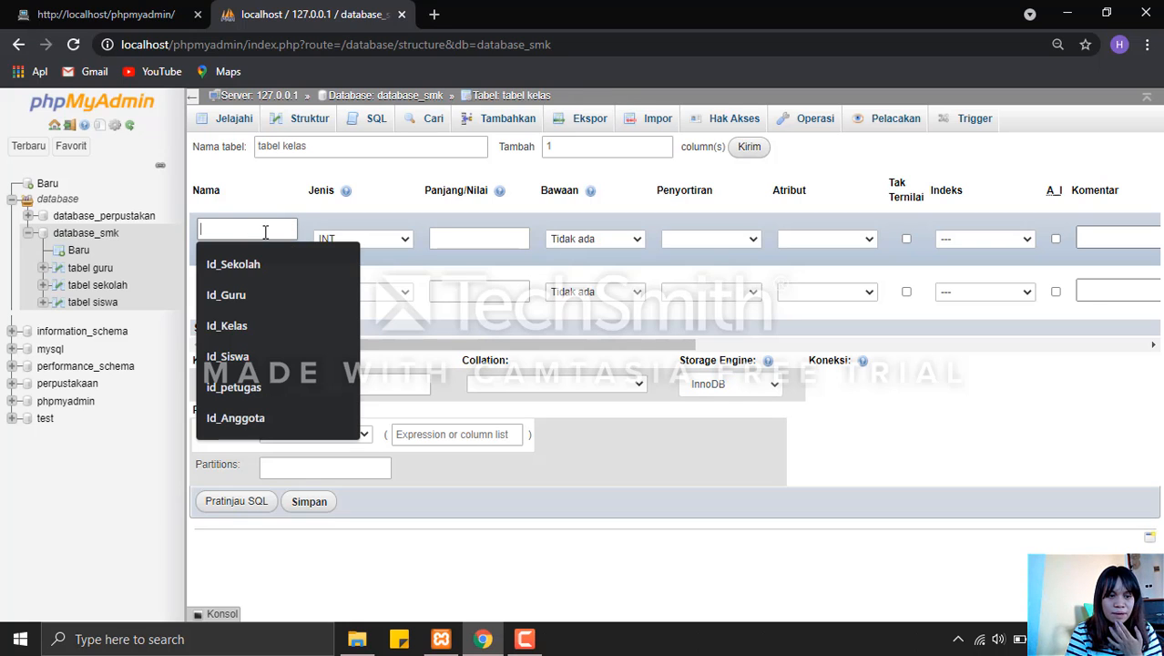
pyautogui.click(271, 324)
pyautogui.click(452, 240)
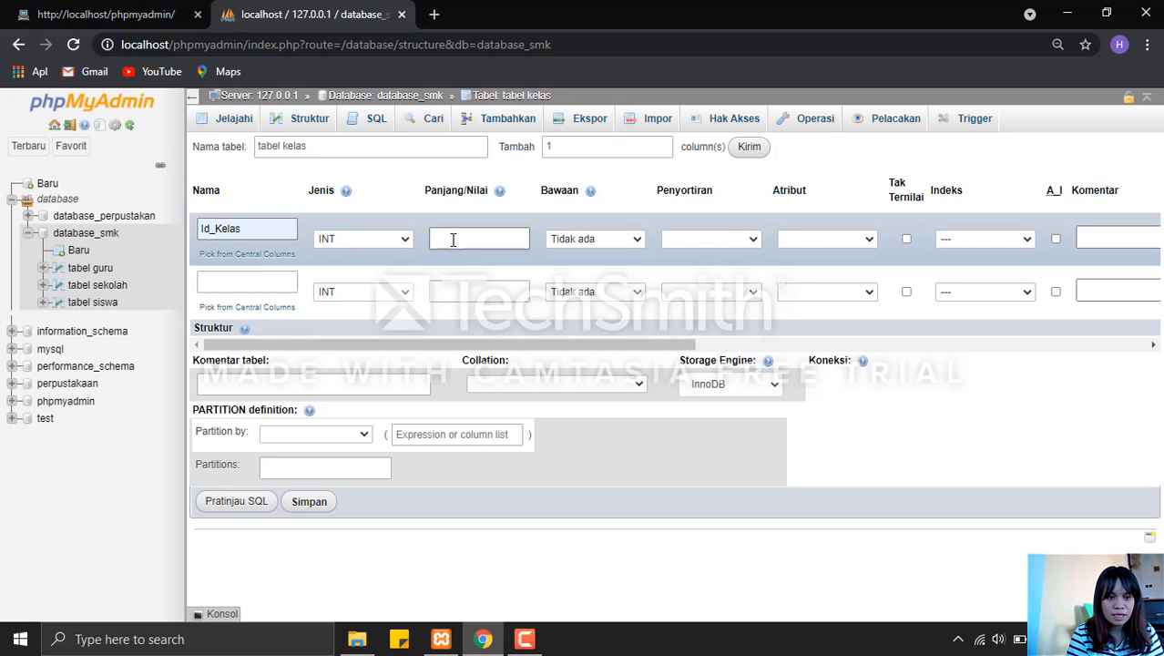
pyautogui.click(453, 239)
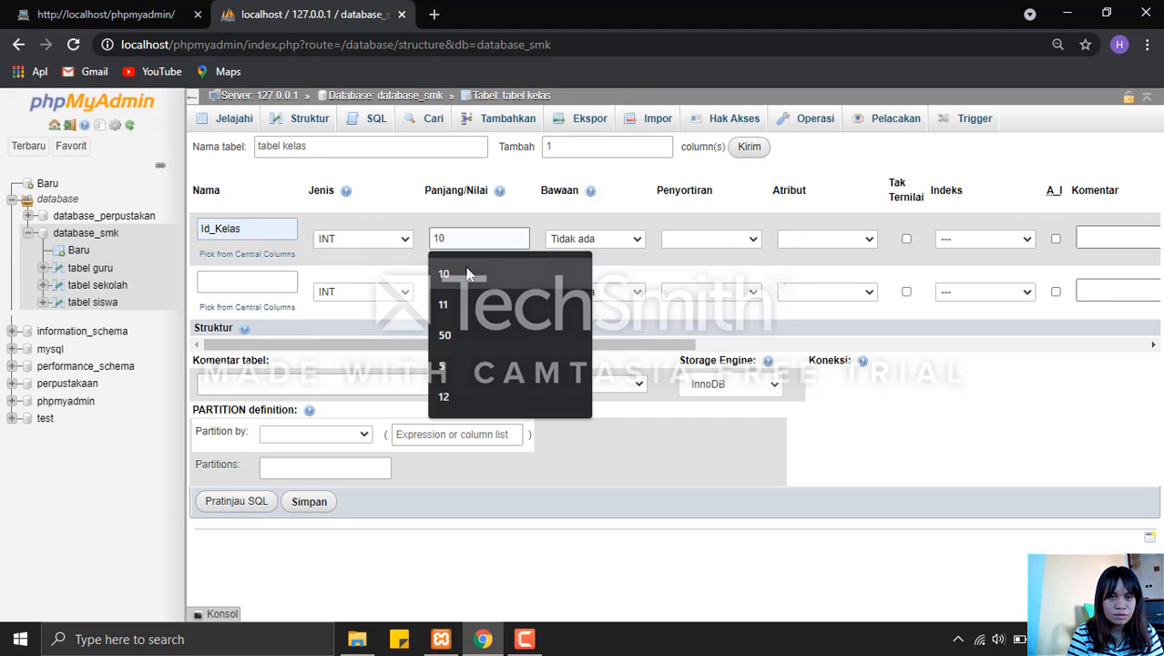
pyautogui.click(468, 275)
# Define the second column of tabel kelas as Nama_Kelas, type VARCHAR, length 50.
pyautogui.click(279, 278)
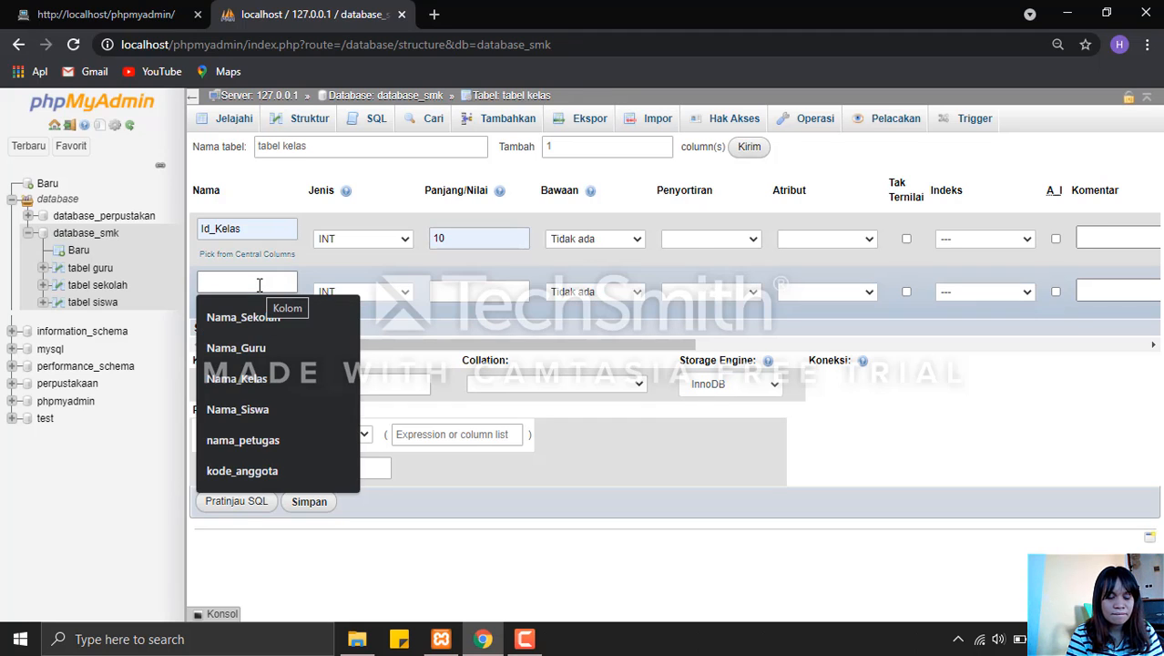
pyautogui.write('na')
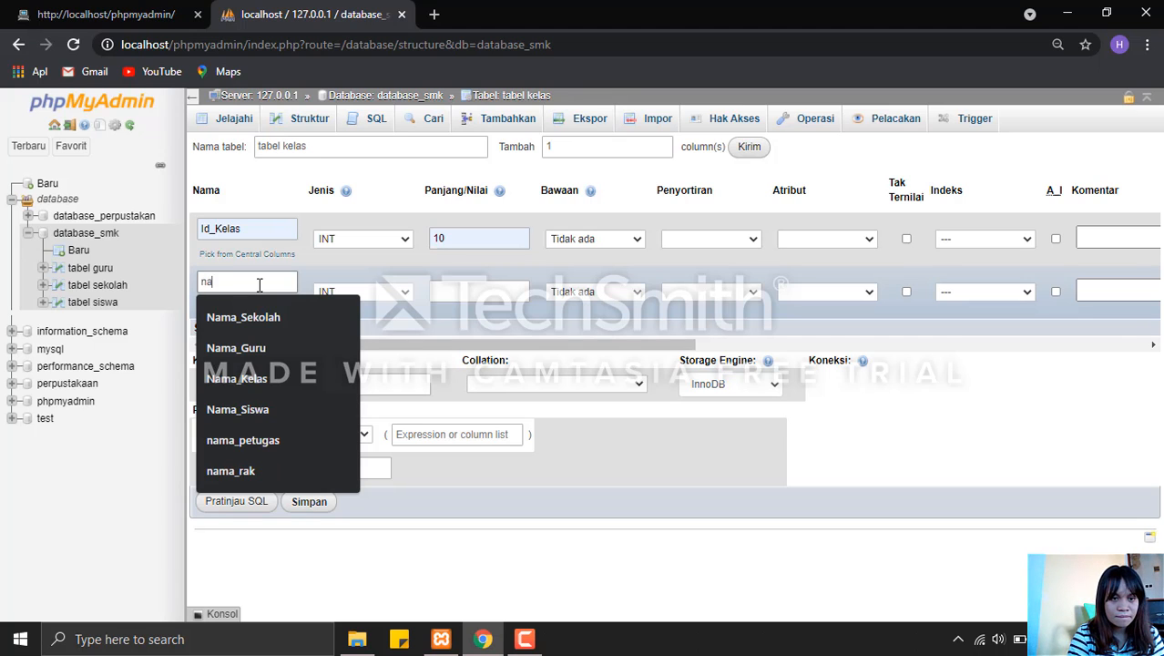
pyautogui.click(280, 376)
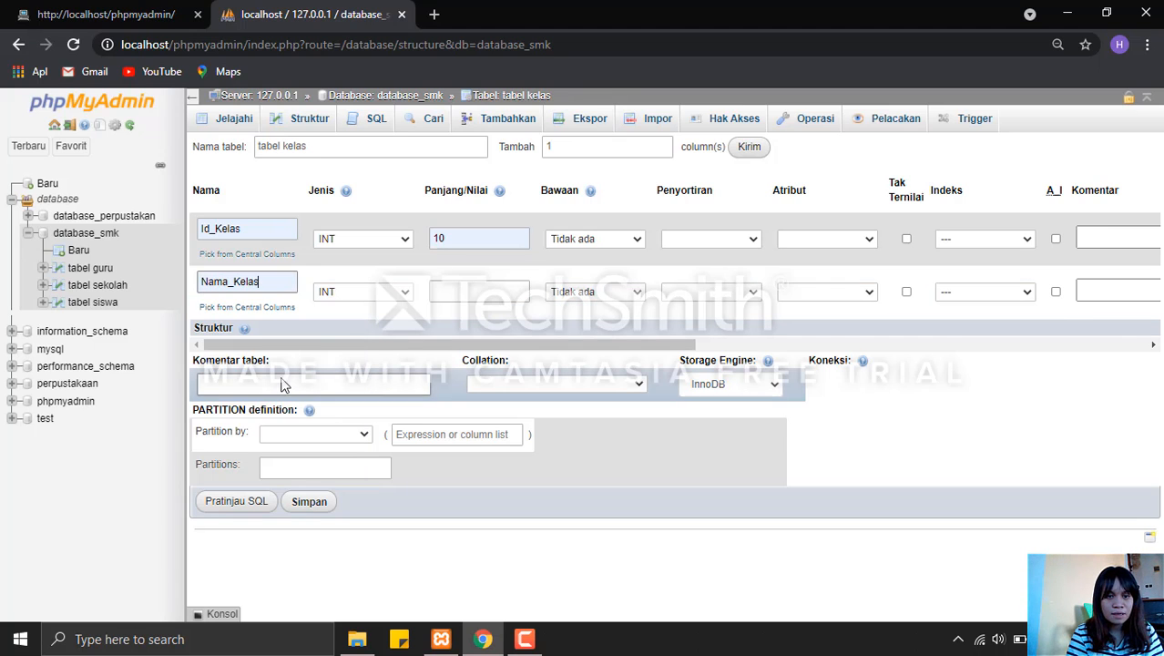
pyautogui.click(373, 292)
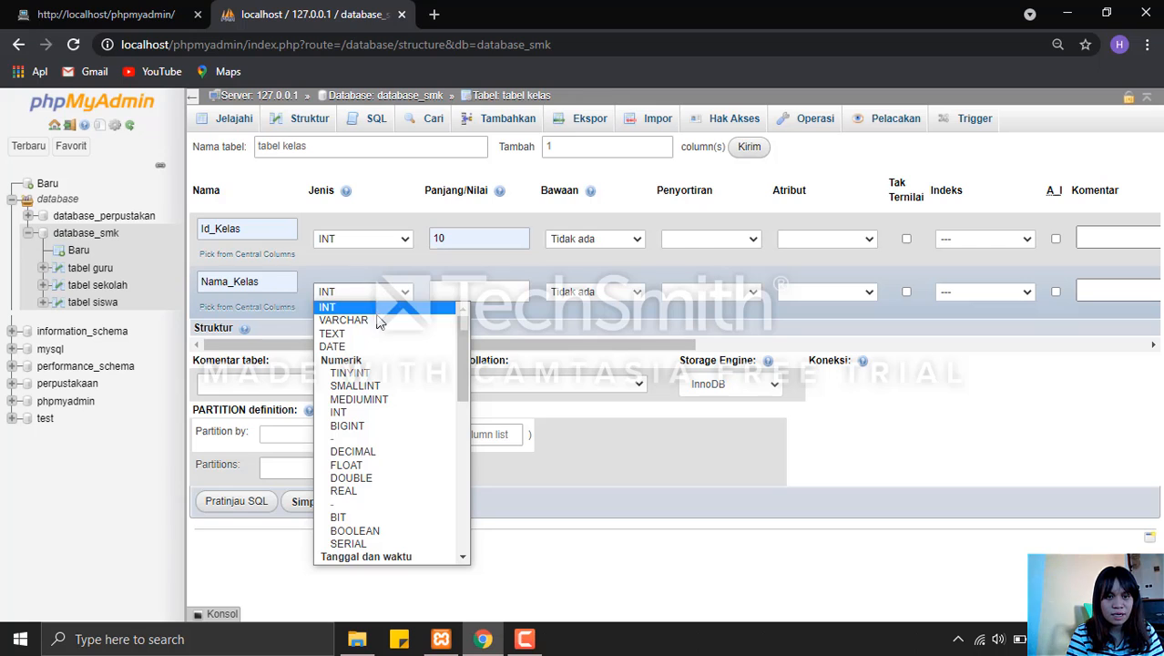
pyautogui.click(382, 320)
pyautogui.click(451, 289)
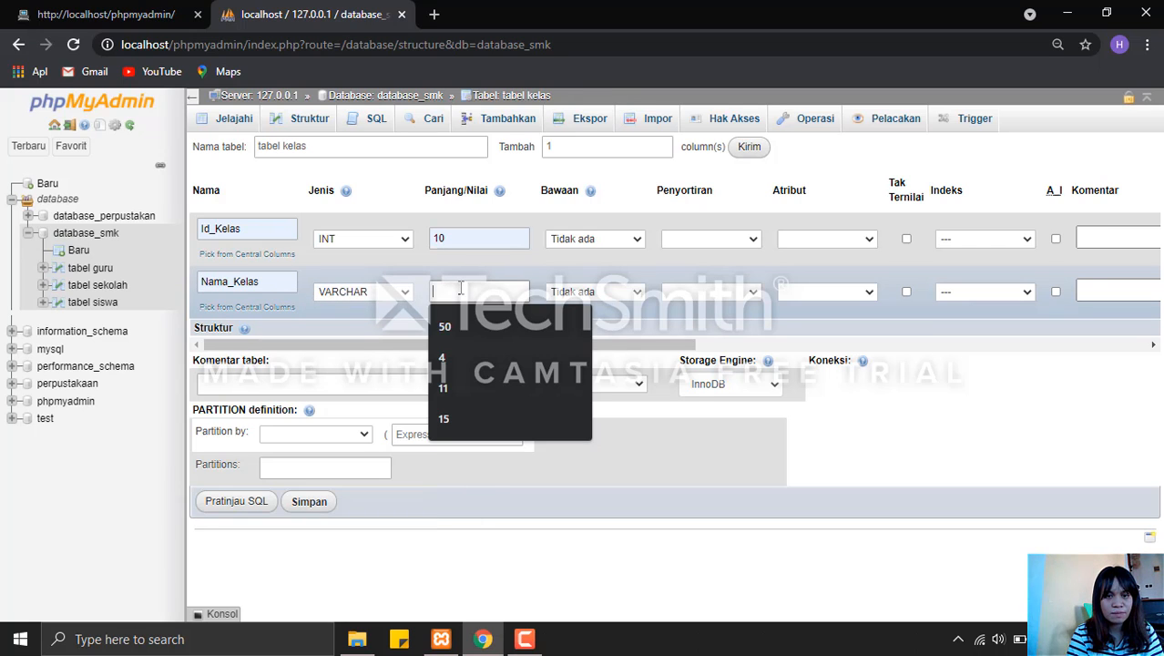
pyautogui.click(455, 320)
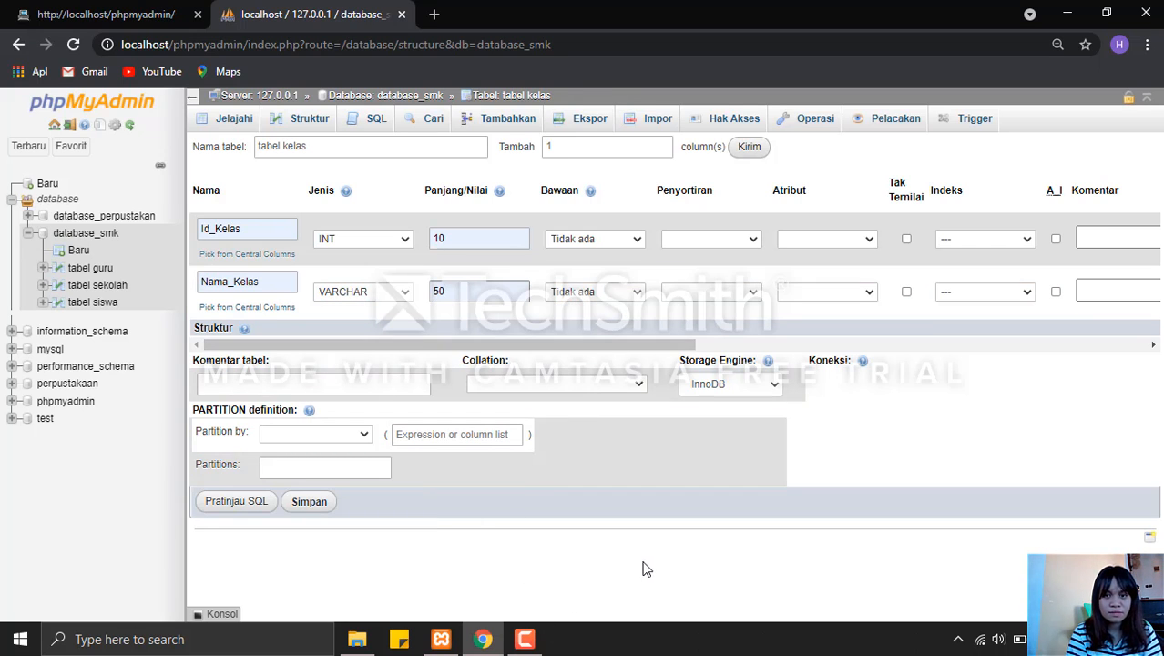
pyautogui.moveTo(525, 639)
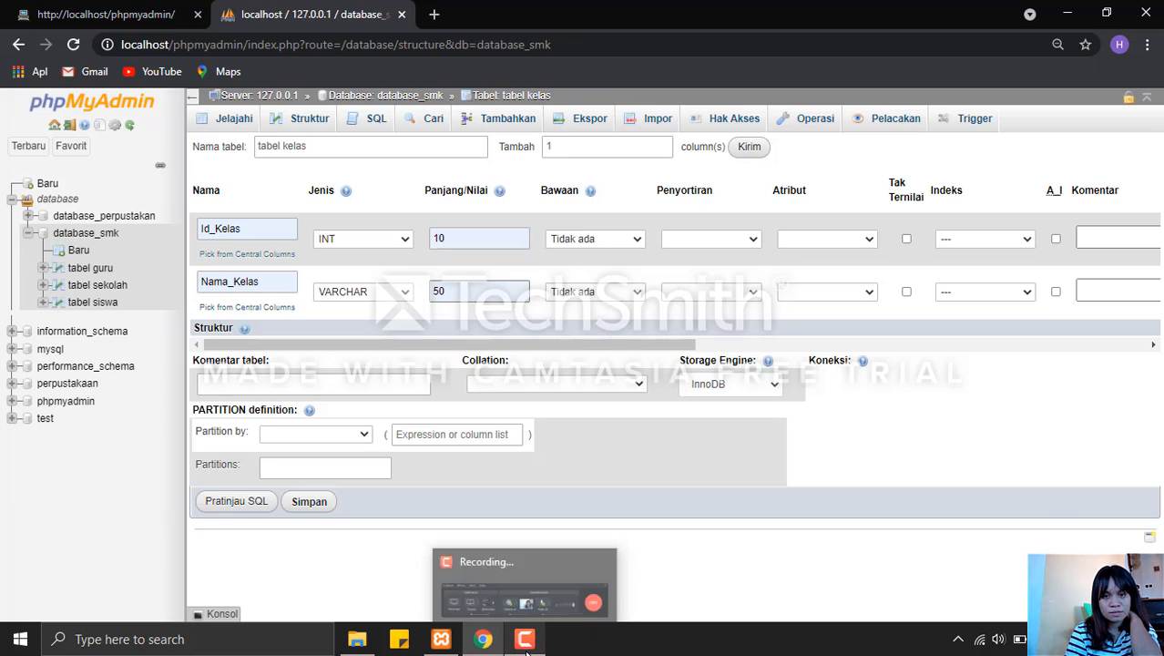
pyautogui.click(526, 603)
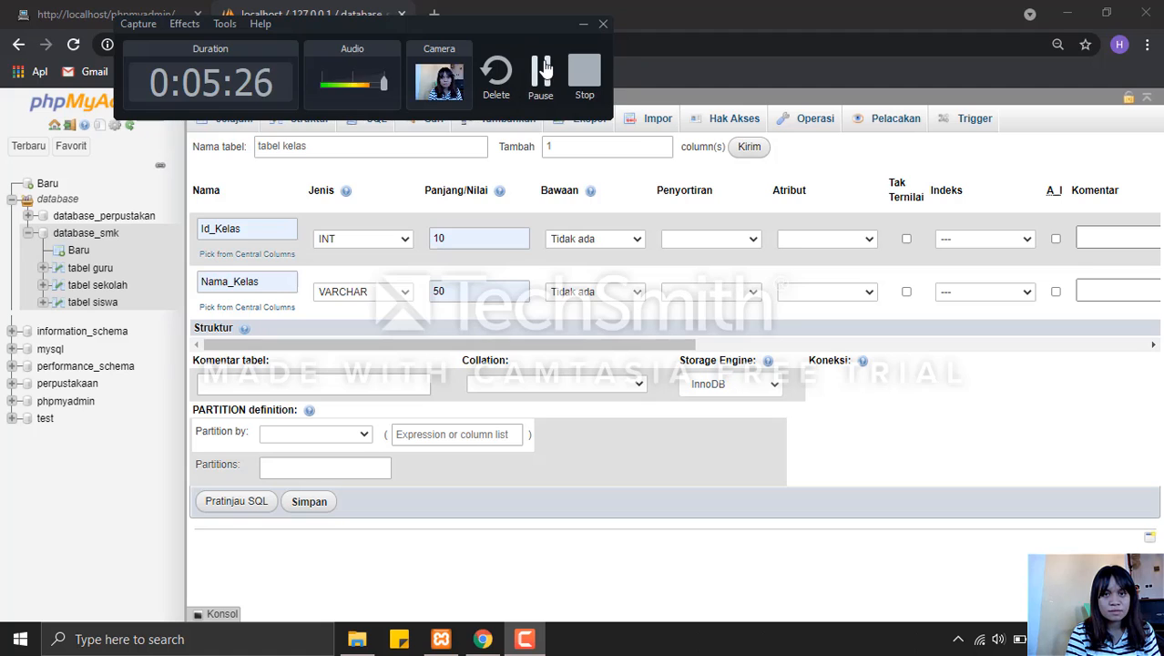
pyautogui.click(584, 79)
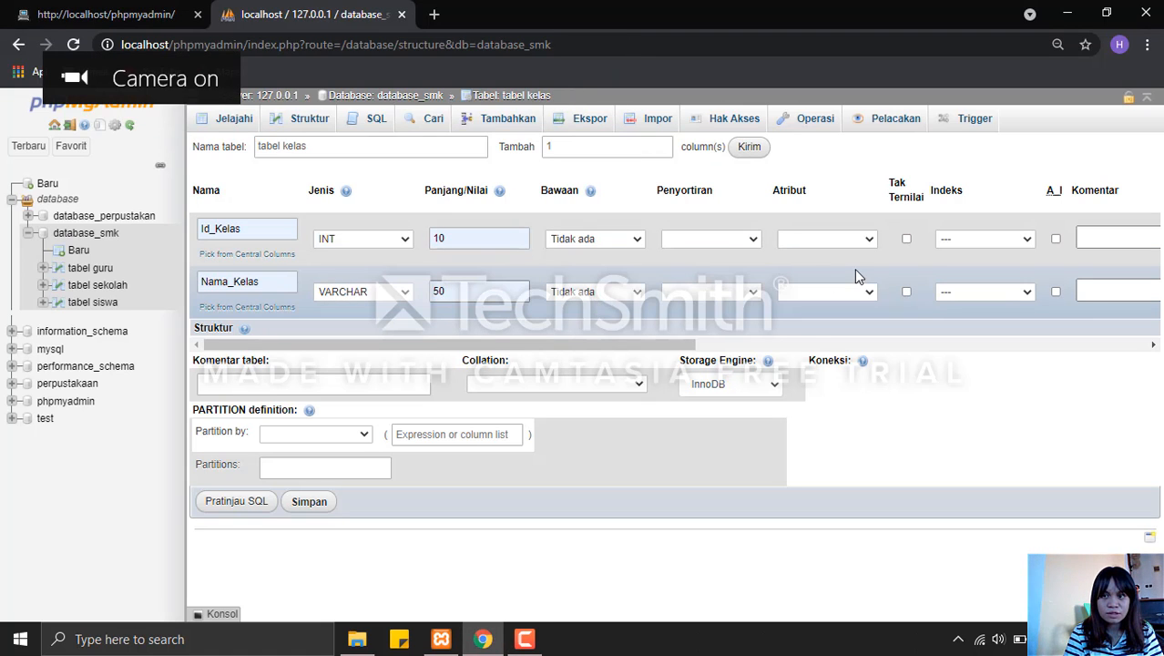
# Make Id_Kelas the auto-increment primary key and save tabel kelas.
pyautogui.click(1055, 240)
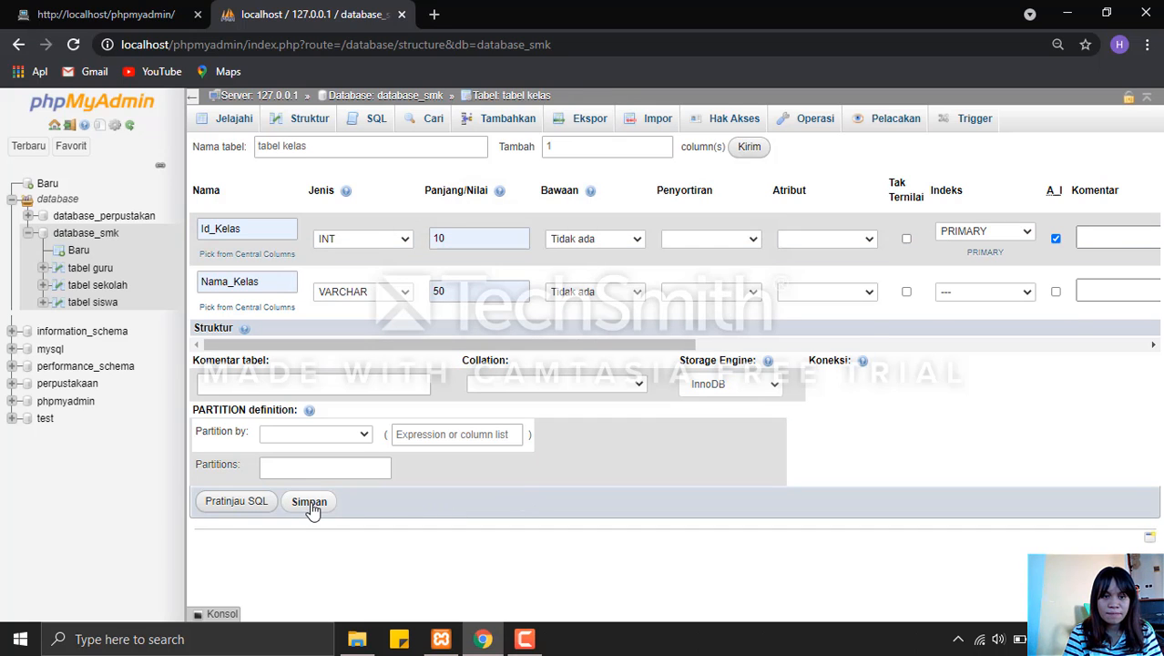
pyautogui.click(310, 507)
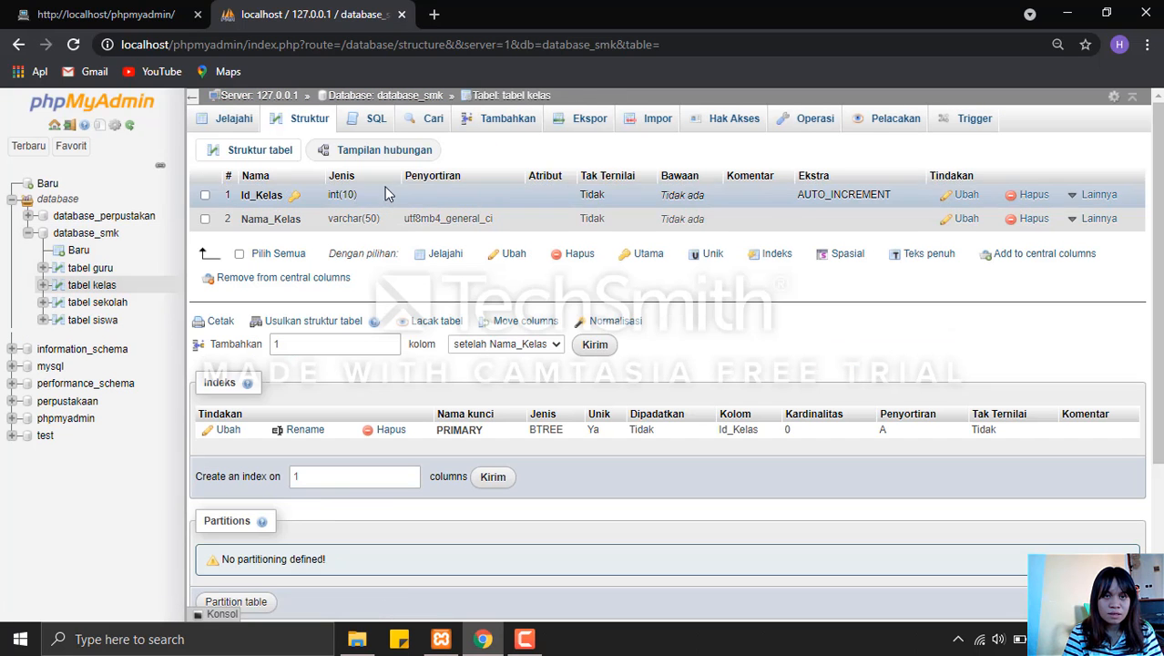
# Open the structure of tabel sekolah in database_smk and add an index on its Id_Guru column.
pyautogui.click(366, 100)
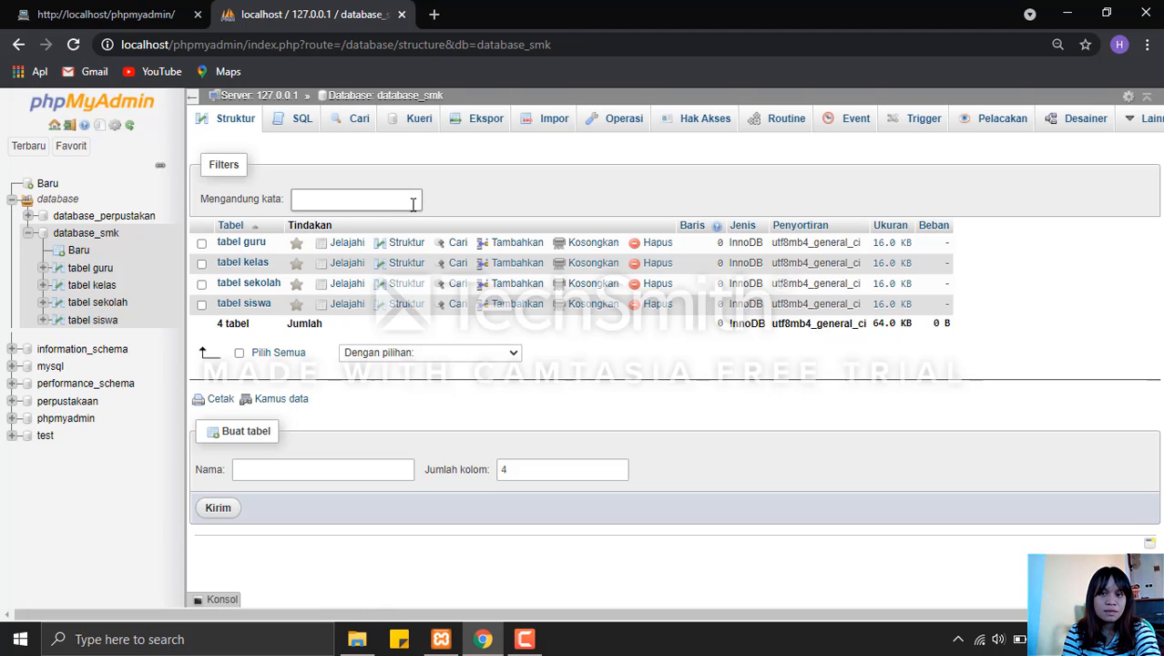
pyautogui.click(102, 303)
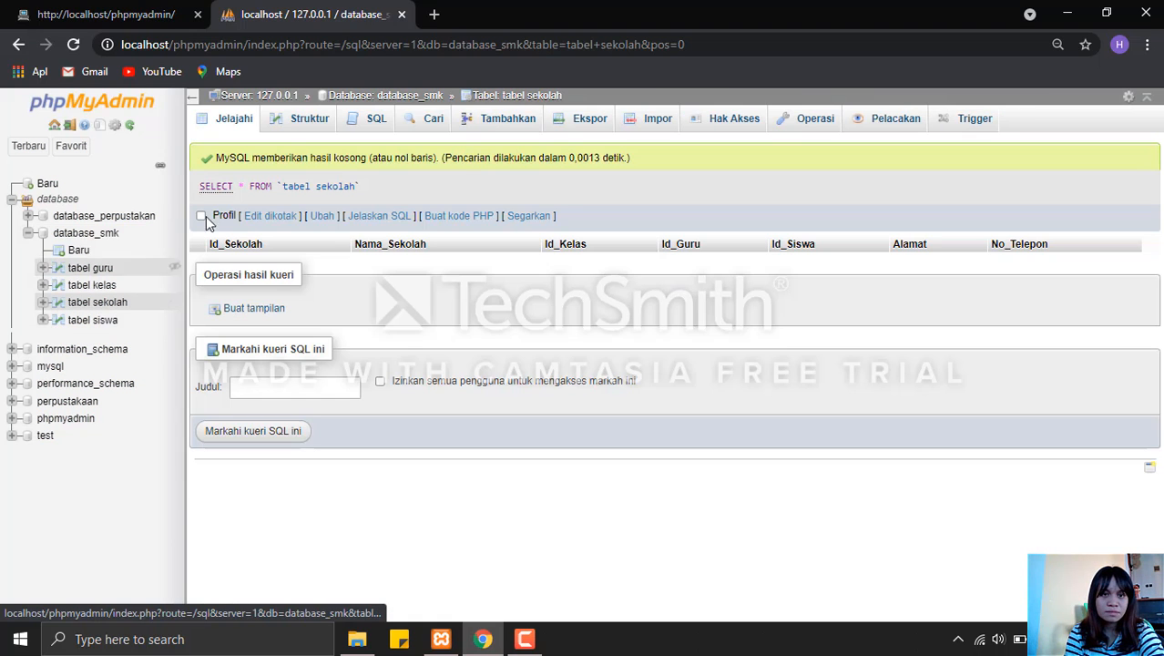
pyautogui.click(310, 119)
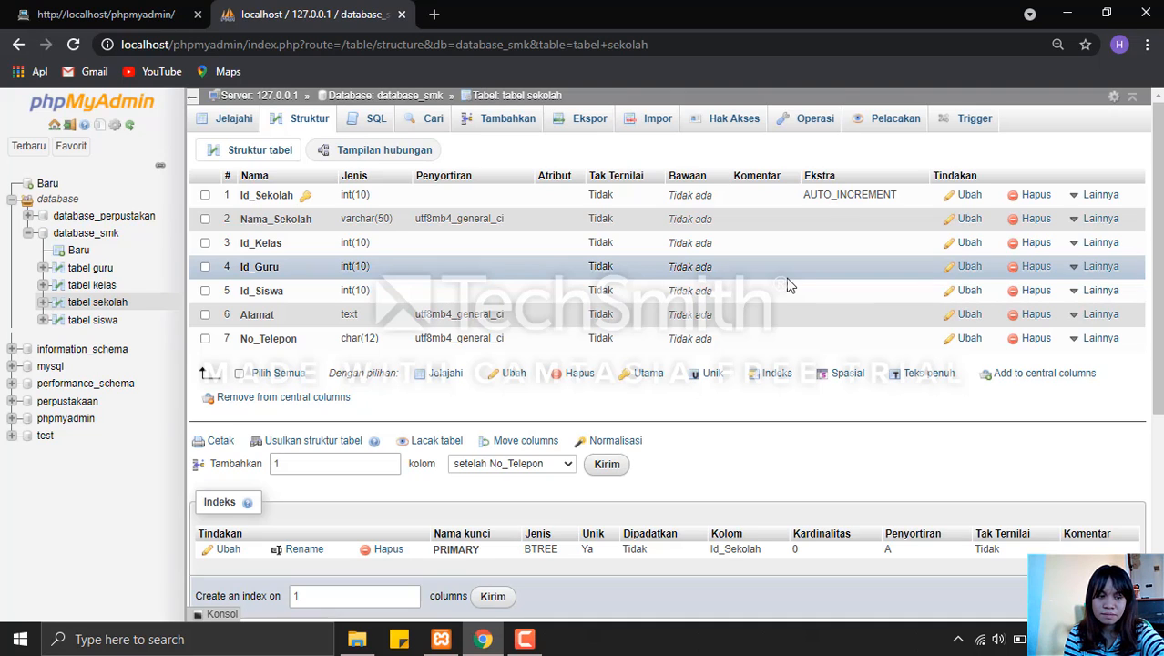
pyautogui.click(1103, 268)
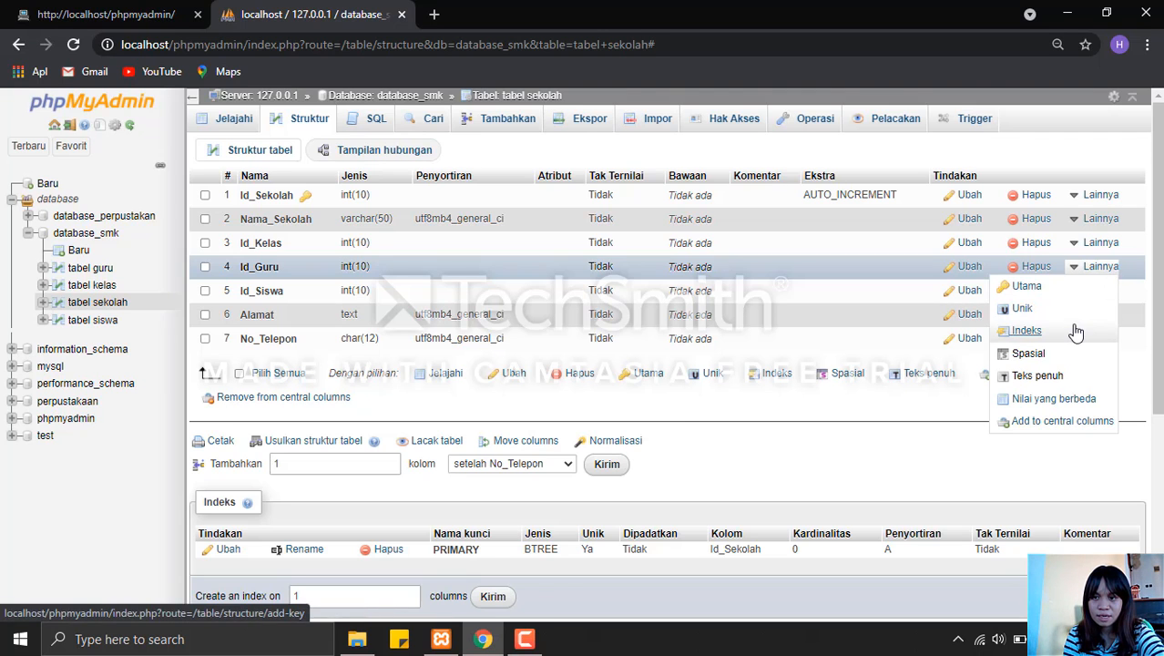
pyautogui.click(1026, 330)
pyautogui.click(602, 395)
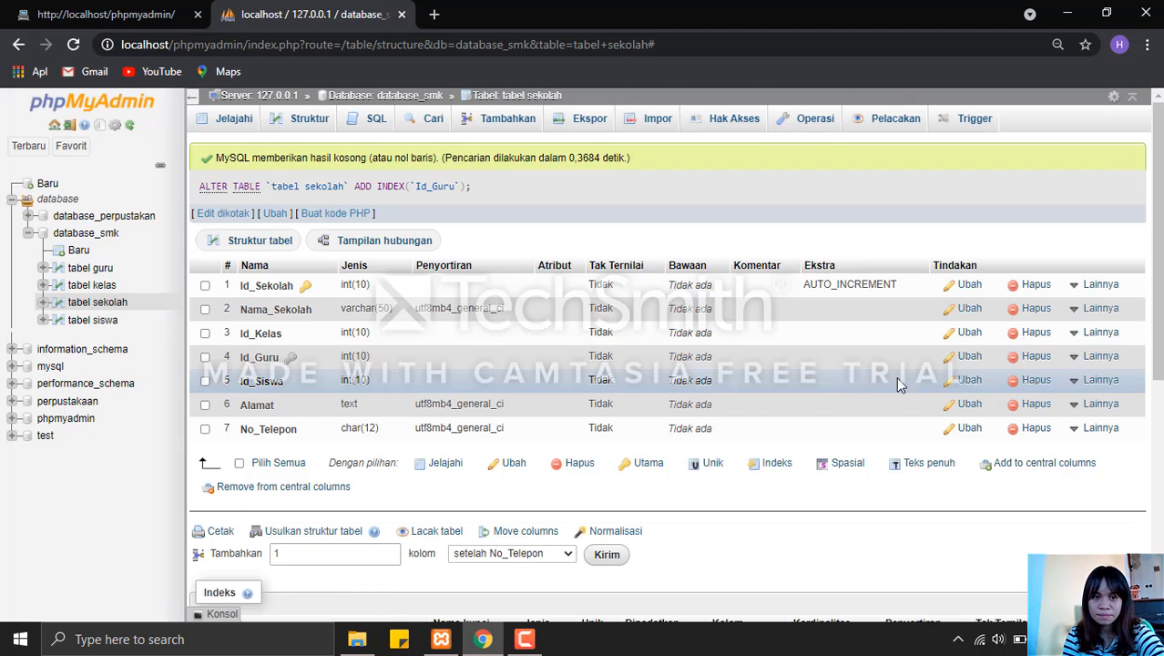
# Add indexes on the Id_Siswa and Id_Kelas columns of tabel sekolah.
pyautogui.moveTo(1103, 386)
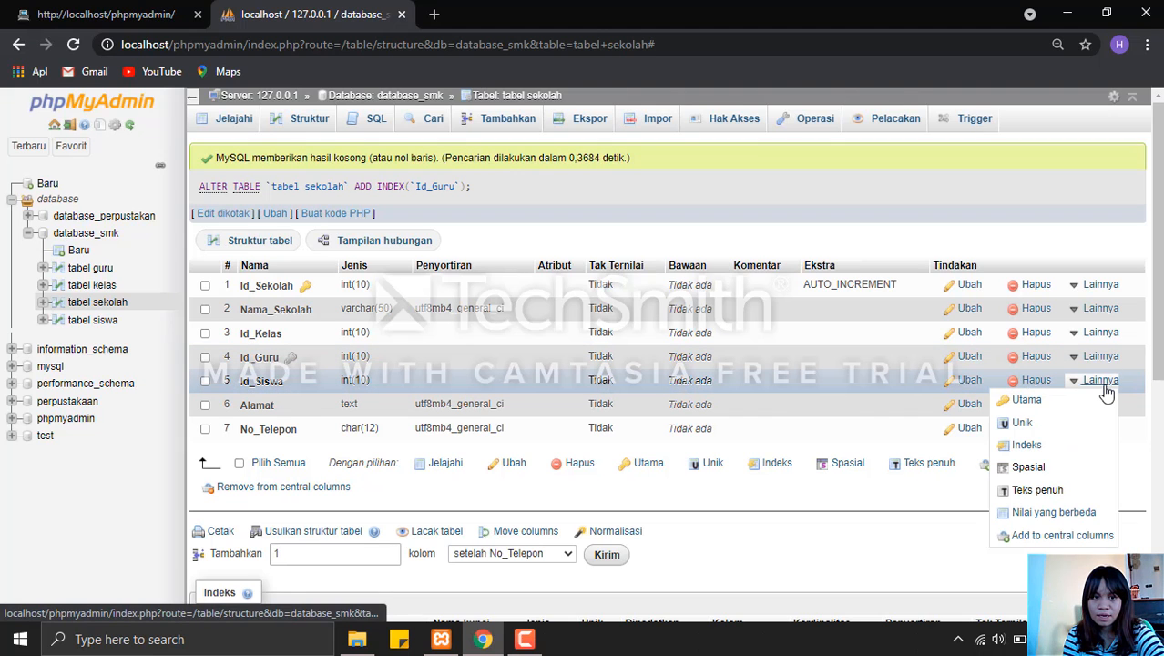
pyautogui.click(1060, 444)
pyautogui.click(602, 398)
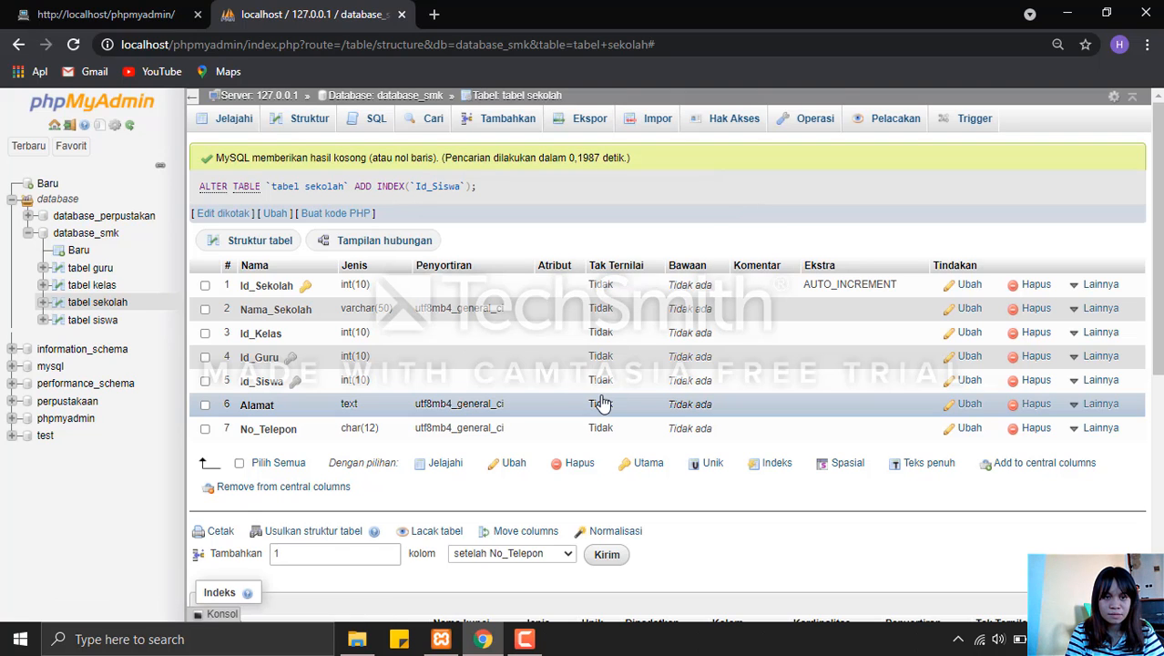
pyautogui.click(1097, 332)
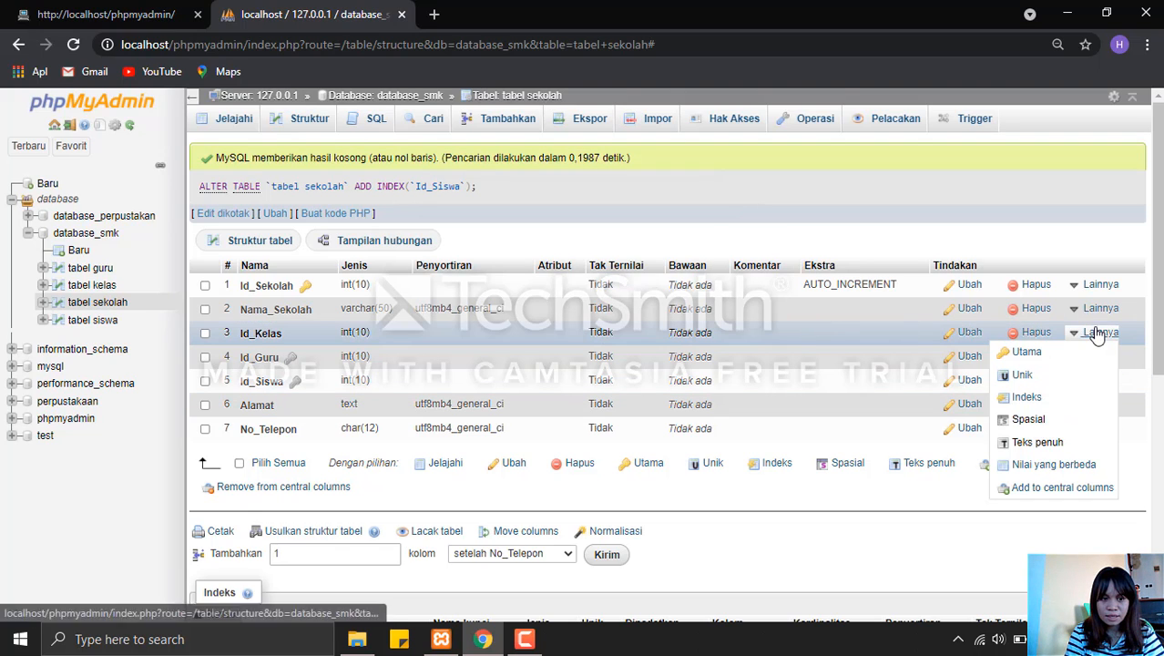
pyautogui.click(1044, 399)
pyautogui.click(600, 401)
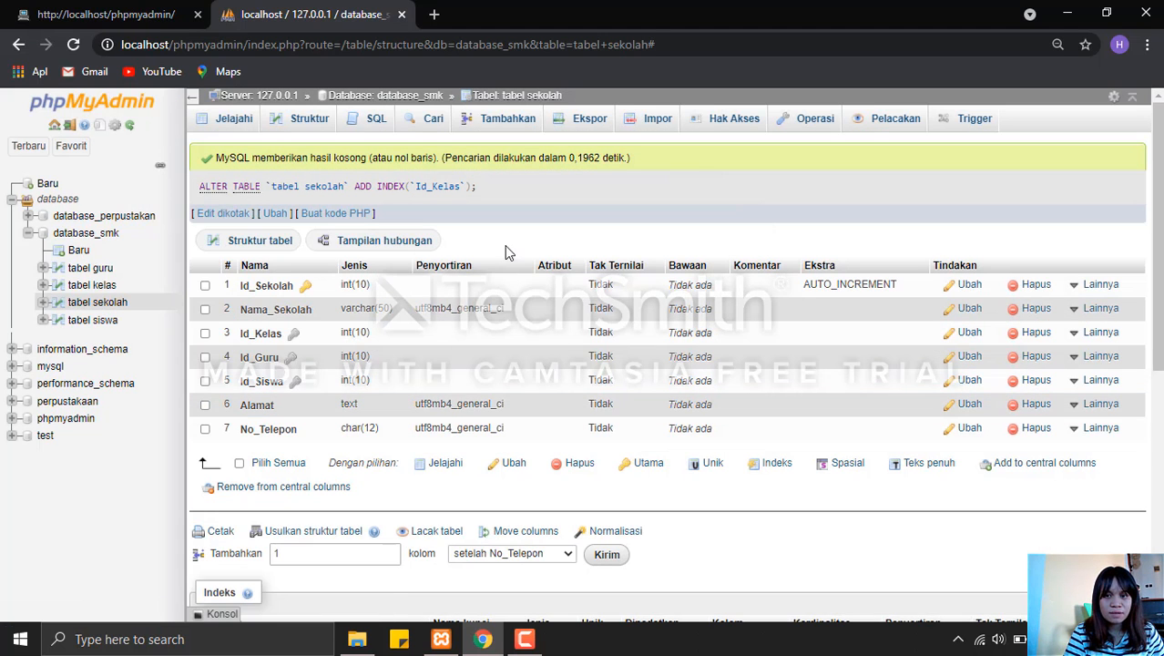
# In the Designer for database_smk, start a relationship from Id_Guru in tabel guru to the foreign key Id_Guru in tabel sekolah.
pyautogui.click(398, 96)
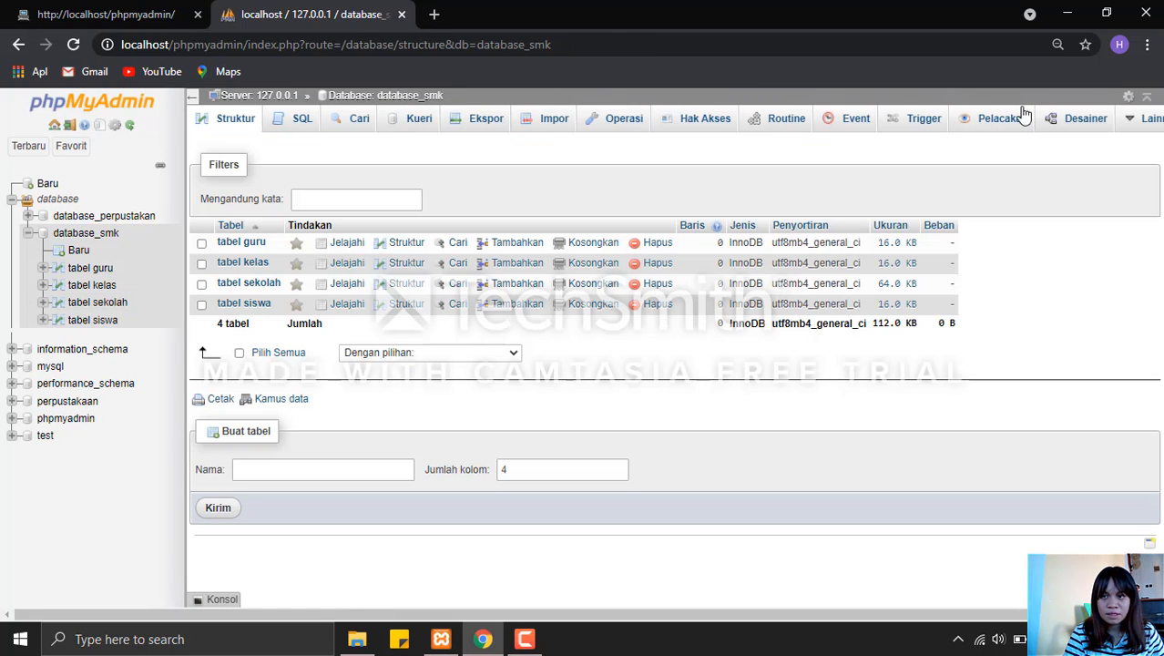
pyautogui.click(1076, 121)
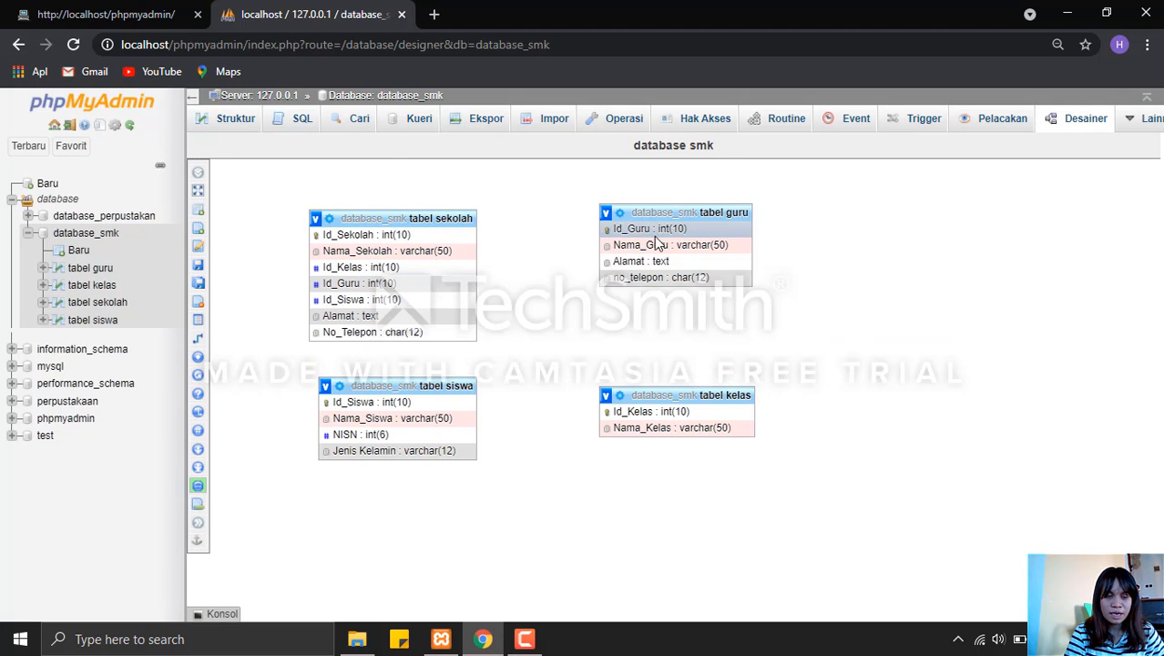
pyautogui.click(208, 341)
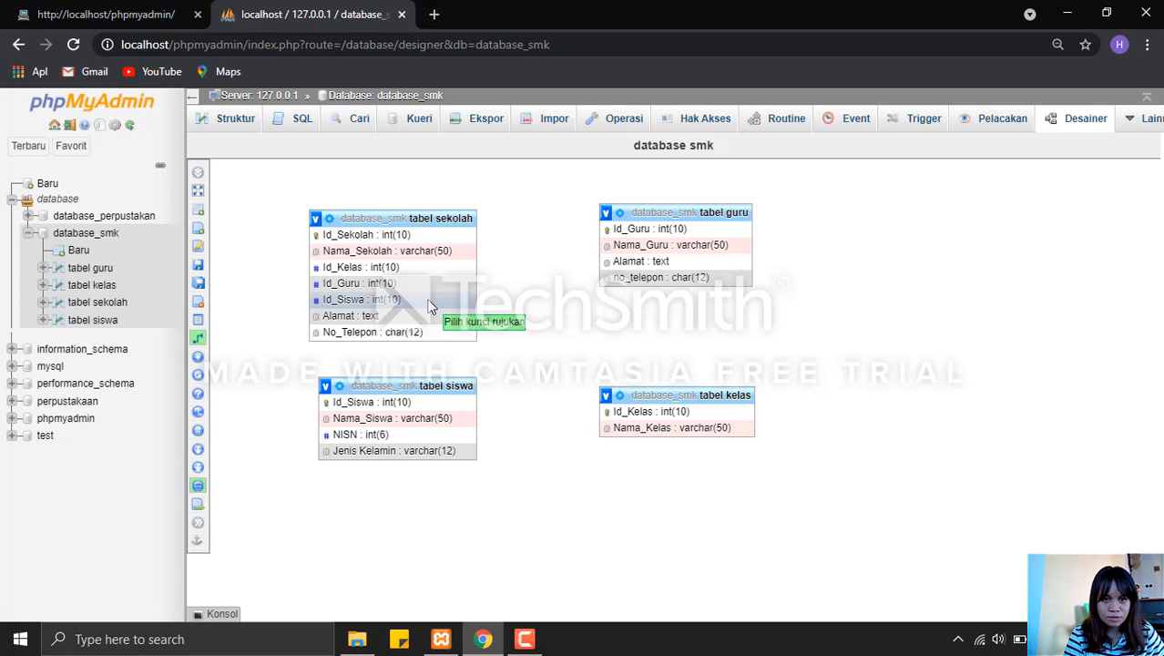
pyautogui.click(635, 230)
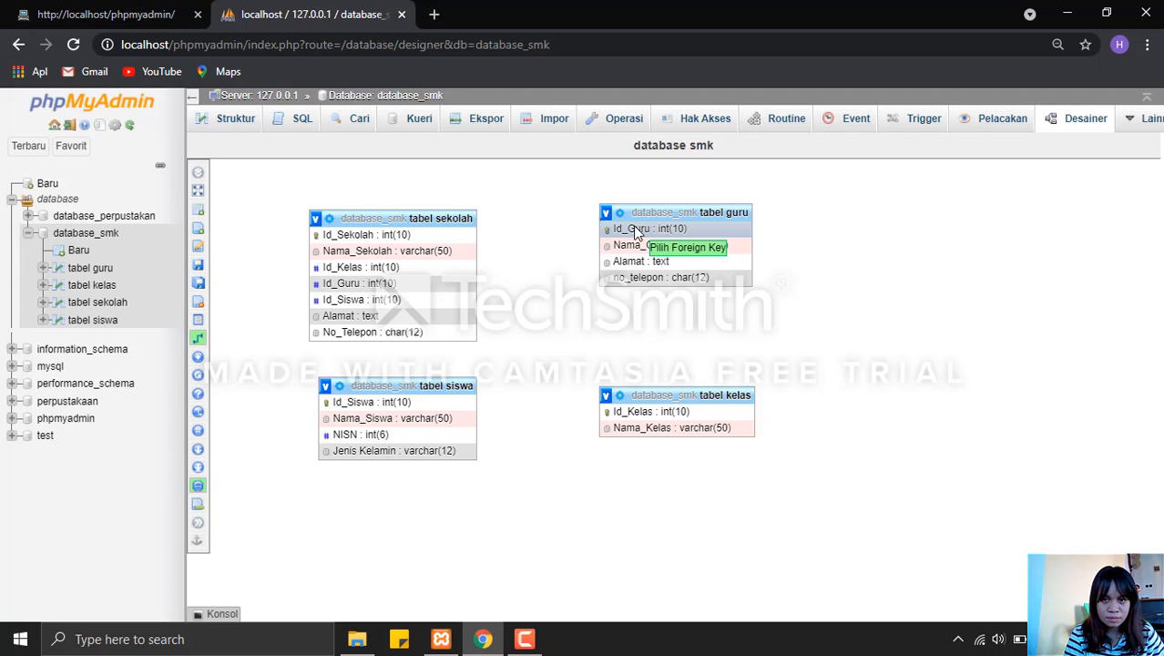
pyautogui.click(390, 286)
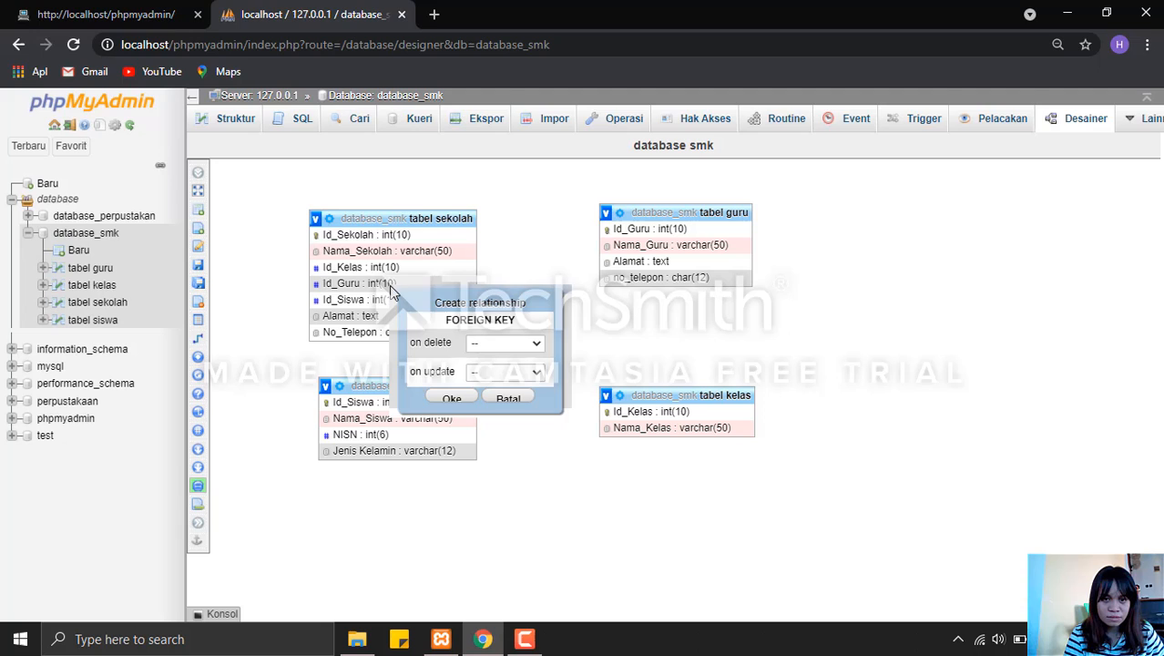
# Set the Id_Guru foreign key to CASCADE on delete and on update, and create the relationship.
pyautogui.click(527, 347)
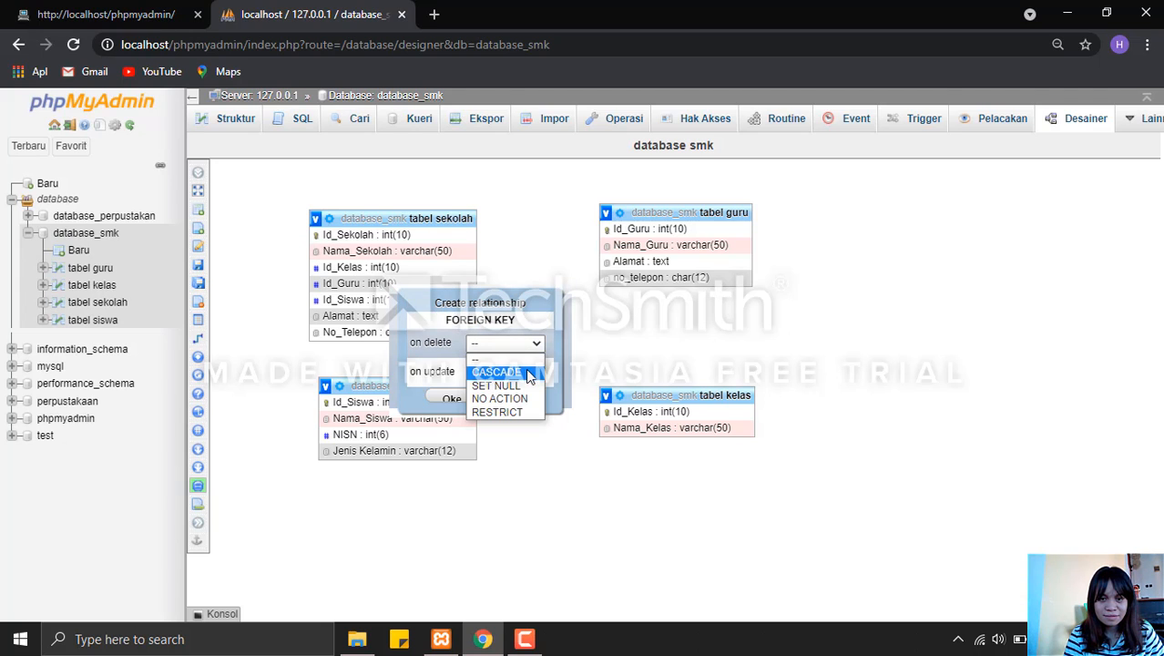
pyautogui.click(526, 369)
pyautogui.click(525, 368)
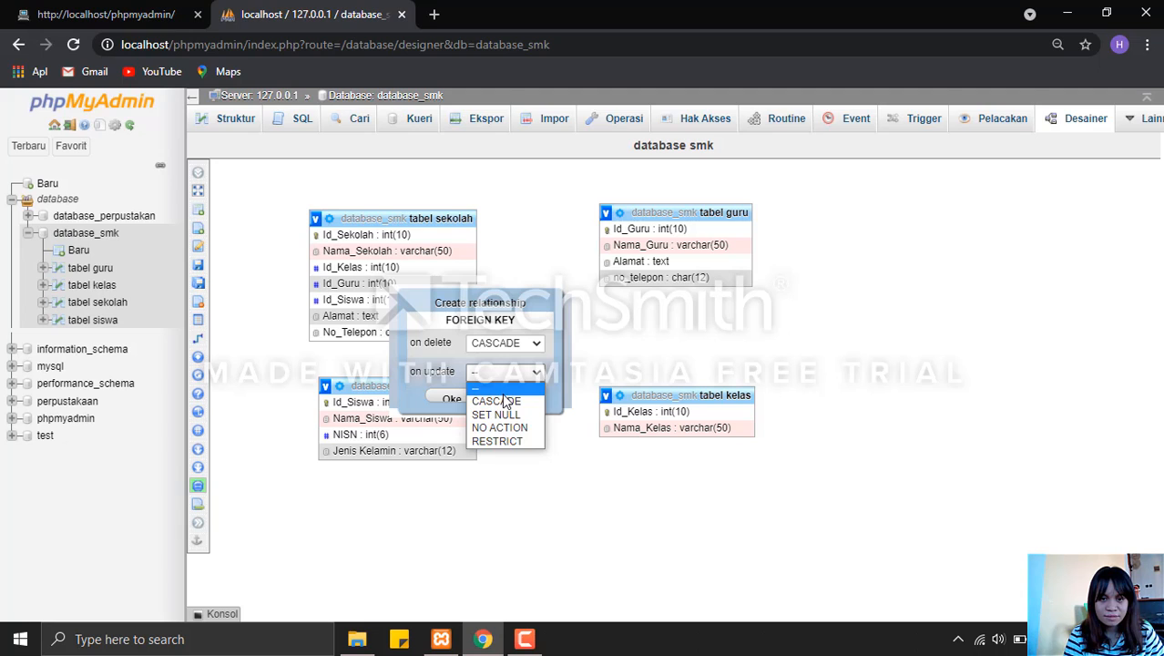
pyautogui.click(503, 395)
pyautogui.click(505, 371)
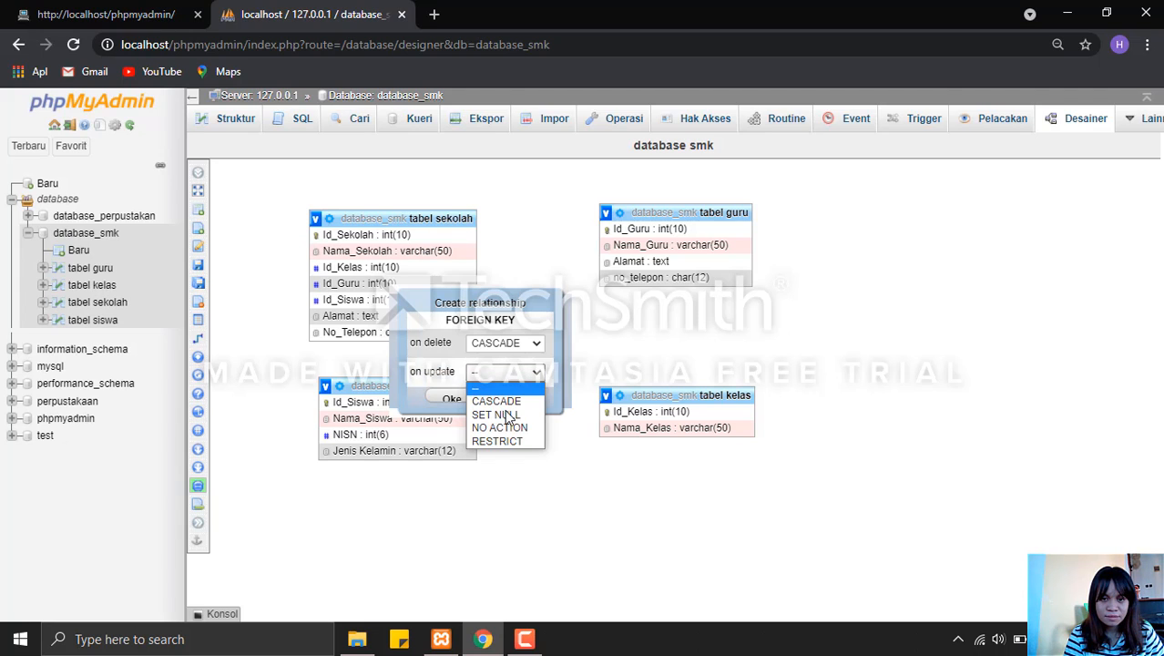
pyautogui.click(503, 402)
pyautogui.click(451, 401)
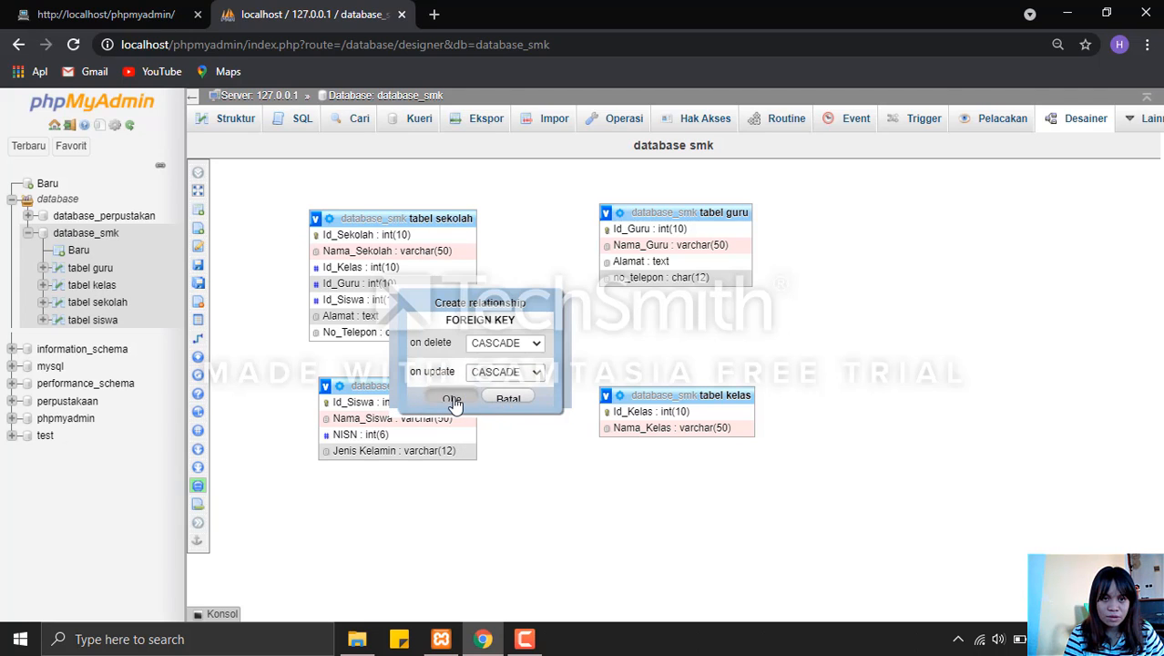
pyautogui.moveTo(198, 338)
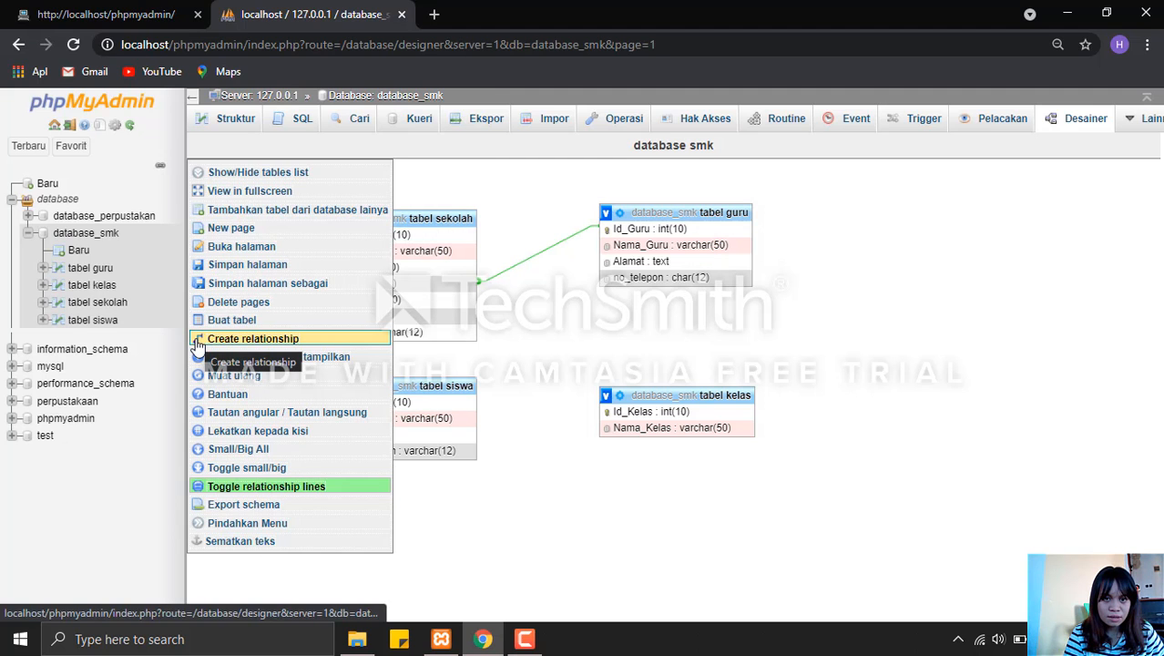
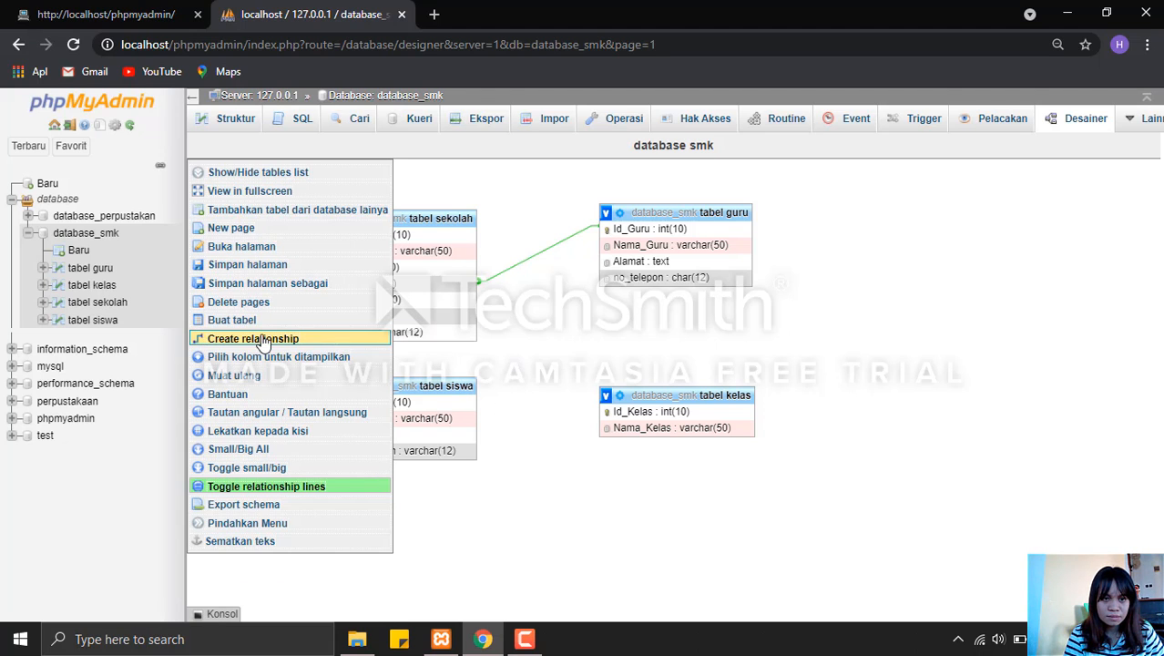
# Create a relationship from Id_Siswa in tabel siswa to the foreign key Id_Siswa in tabel sekolah, with CASCADE on delete and on update.
pyautogui.click(281, 343)
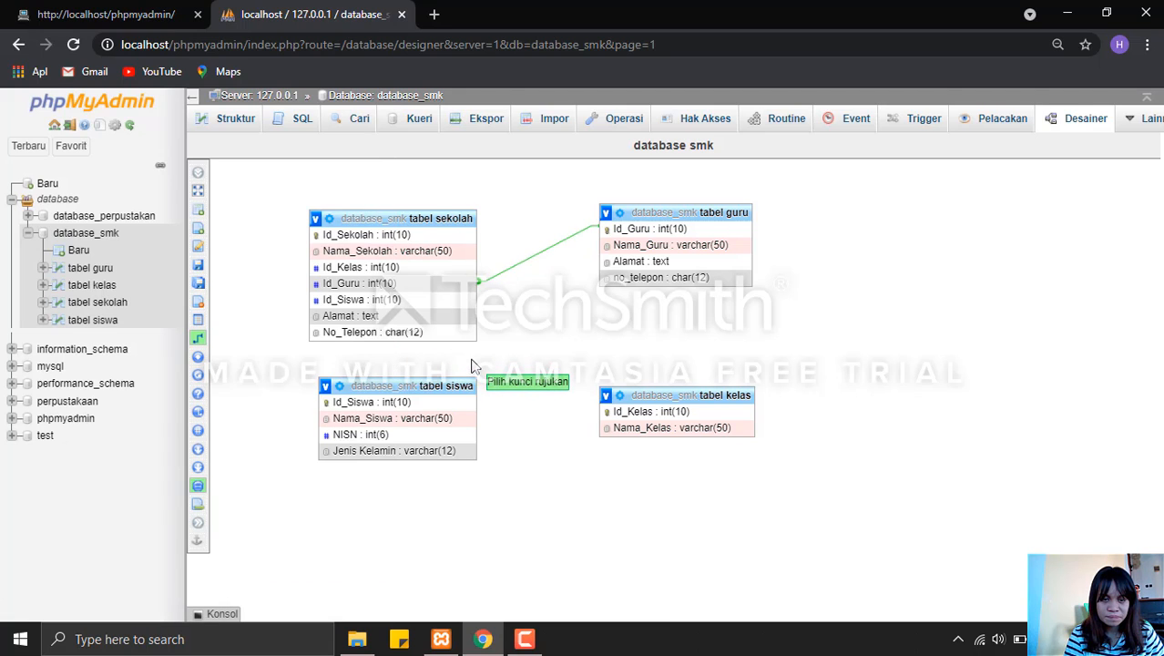
pyautogui.click(428, 404)
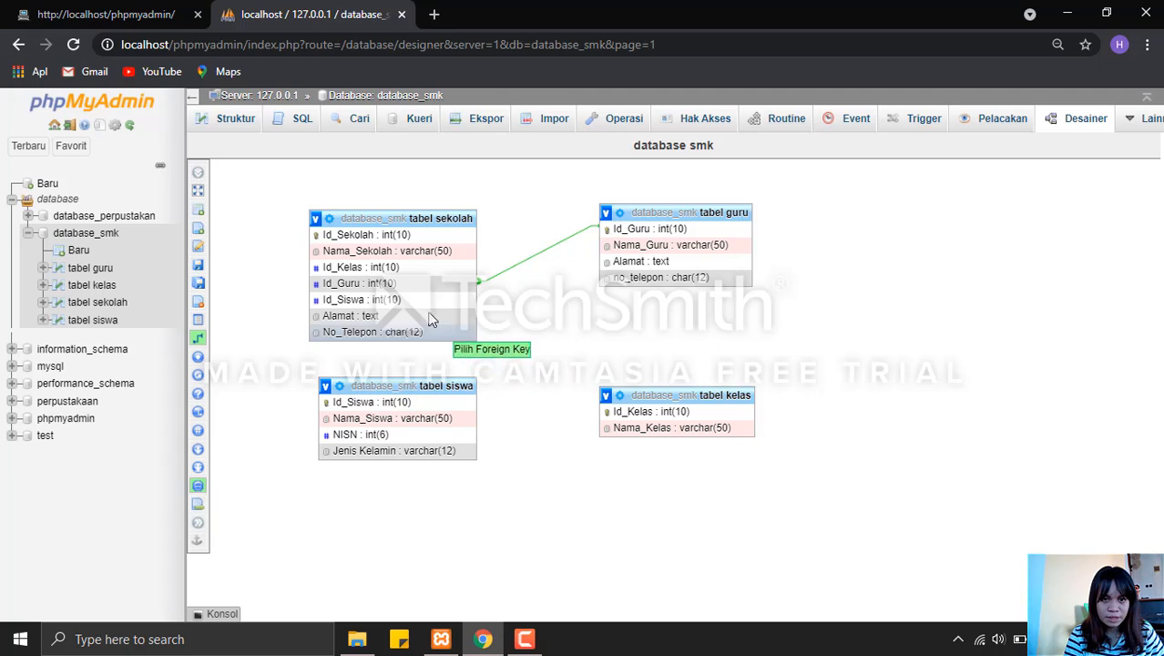
pyautogui.click(428, 307)
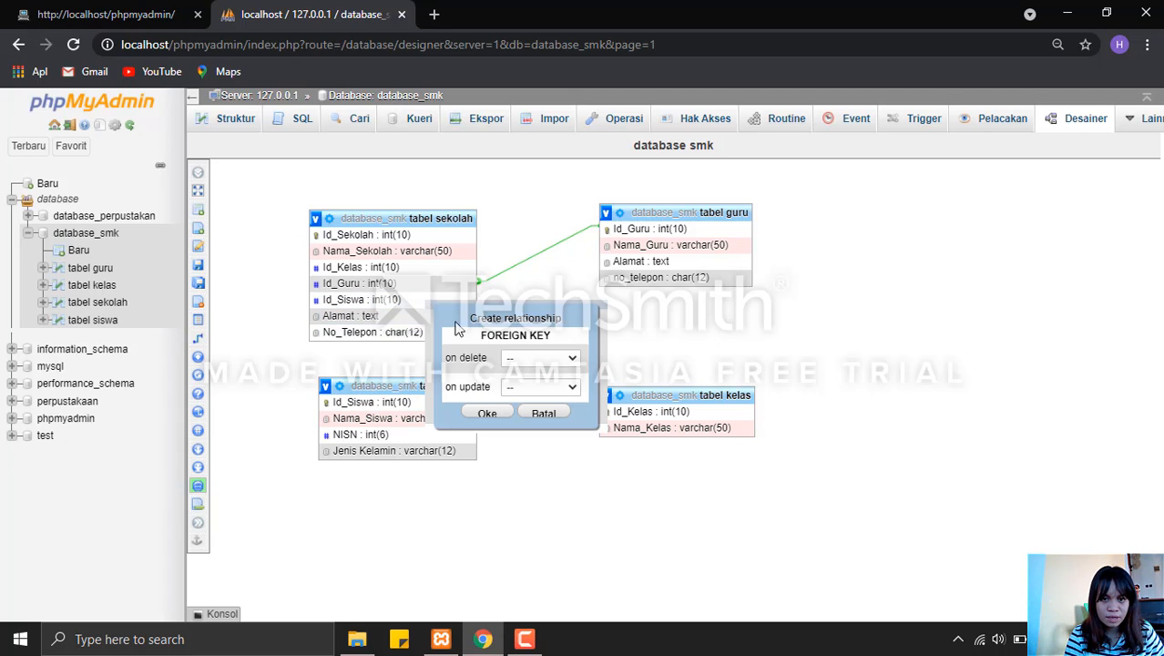
pyautogui.click(550, 358)
pyautogui.click(551, 387)
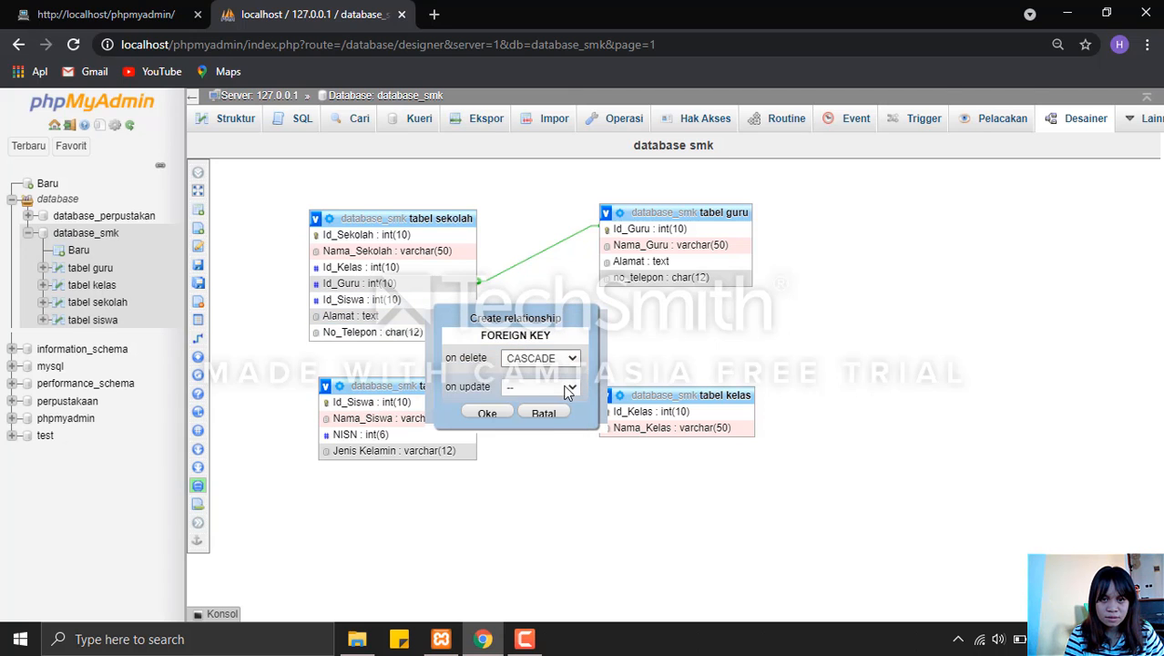
pyautogui.click(557, 387)
pyautogui.click(563, 417)
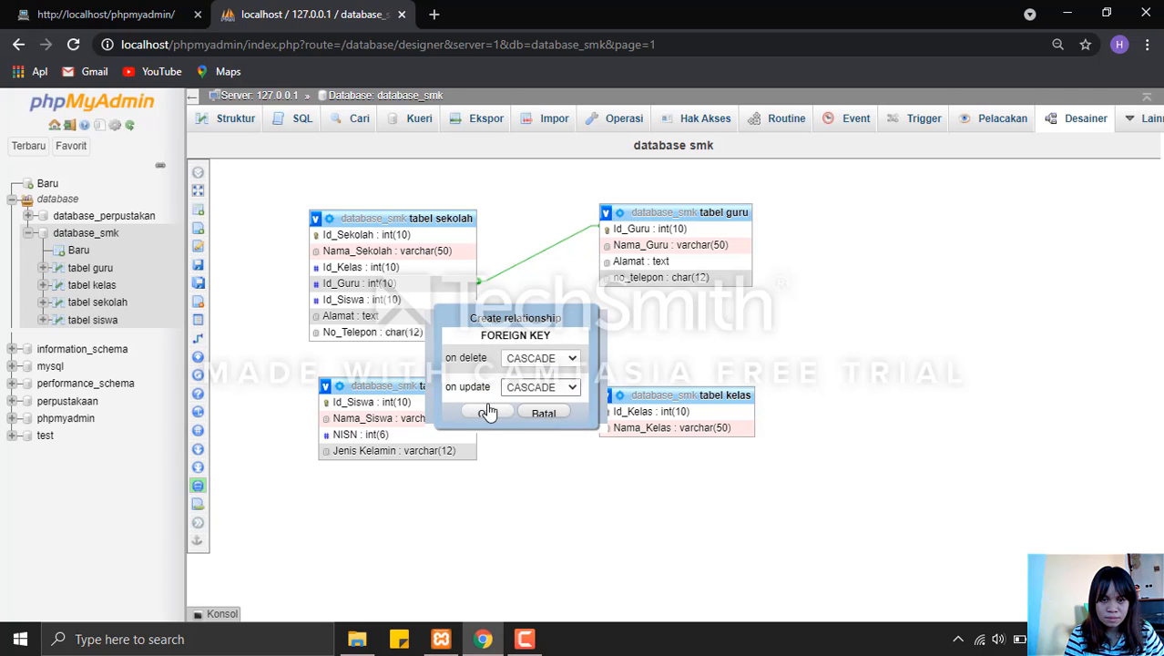
pyautogui.click(487, 412)
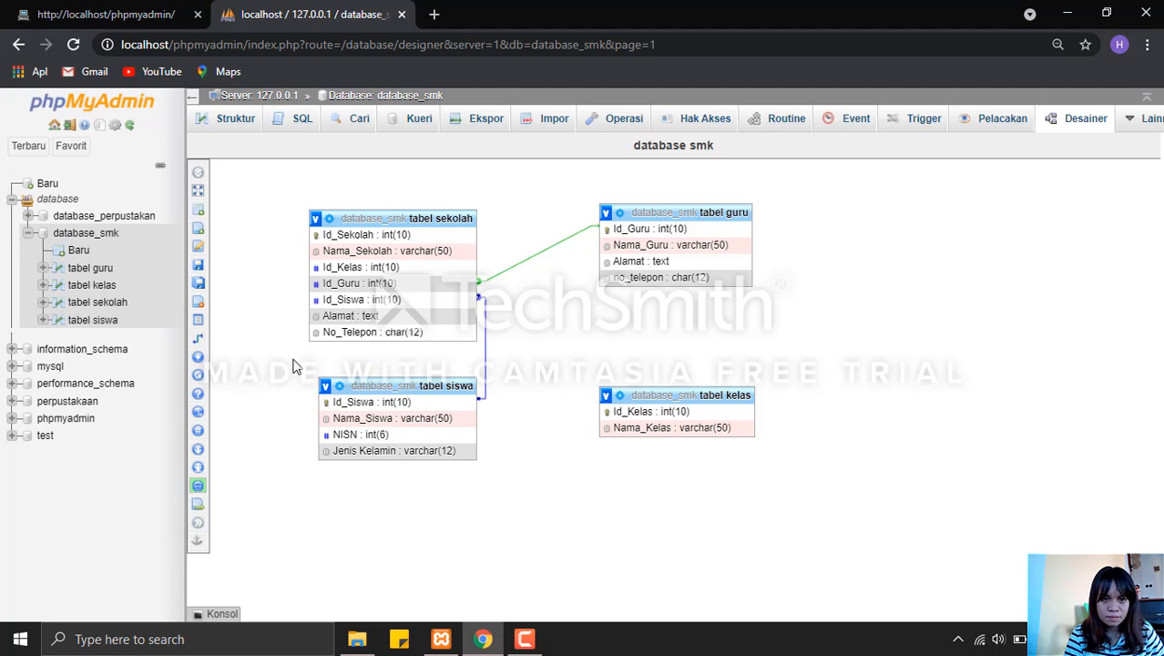
pyautogui.click(199, 341)
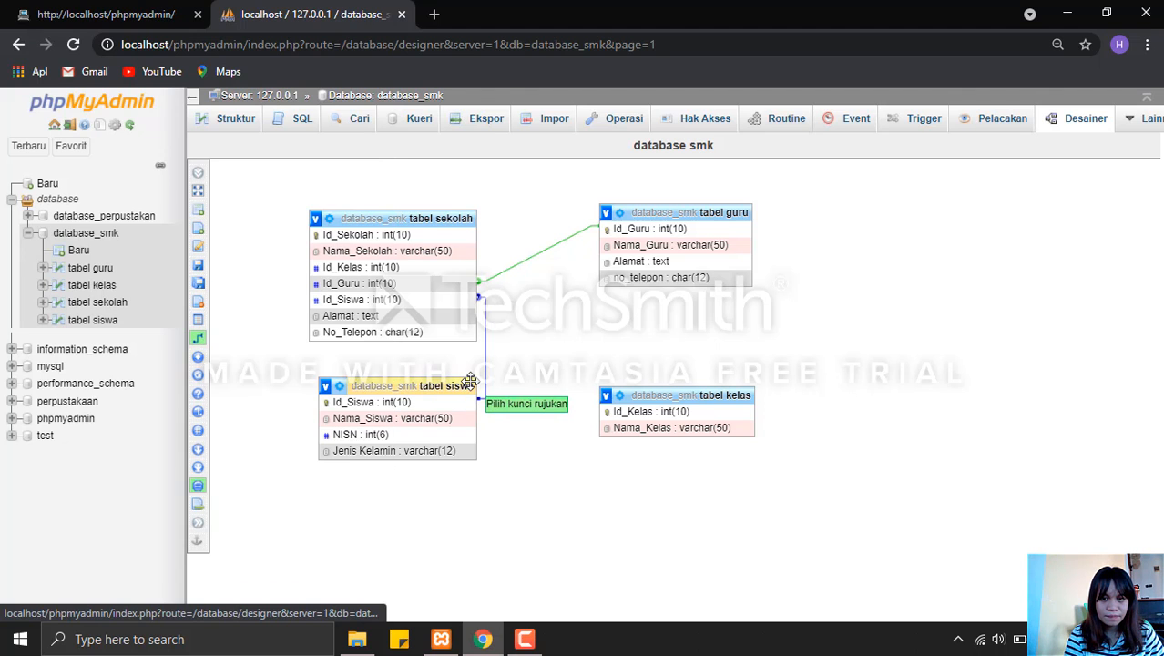
pyautogui.click(612, 410)
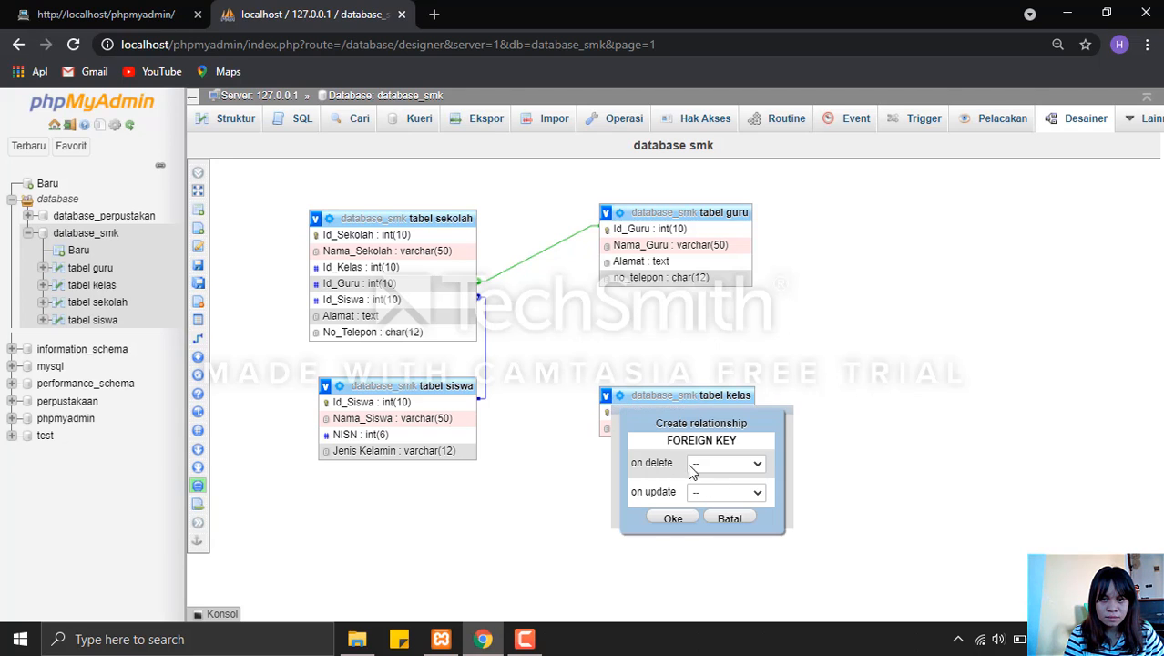
pyautogui.click(726, 519)
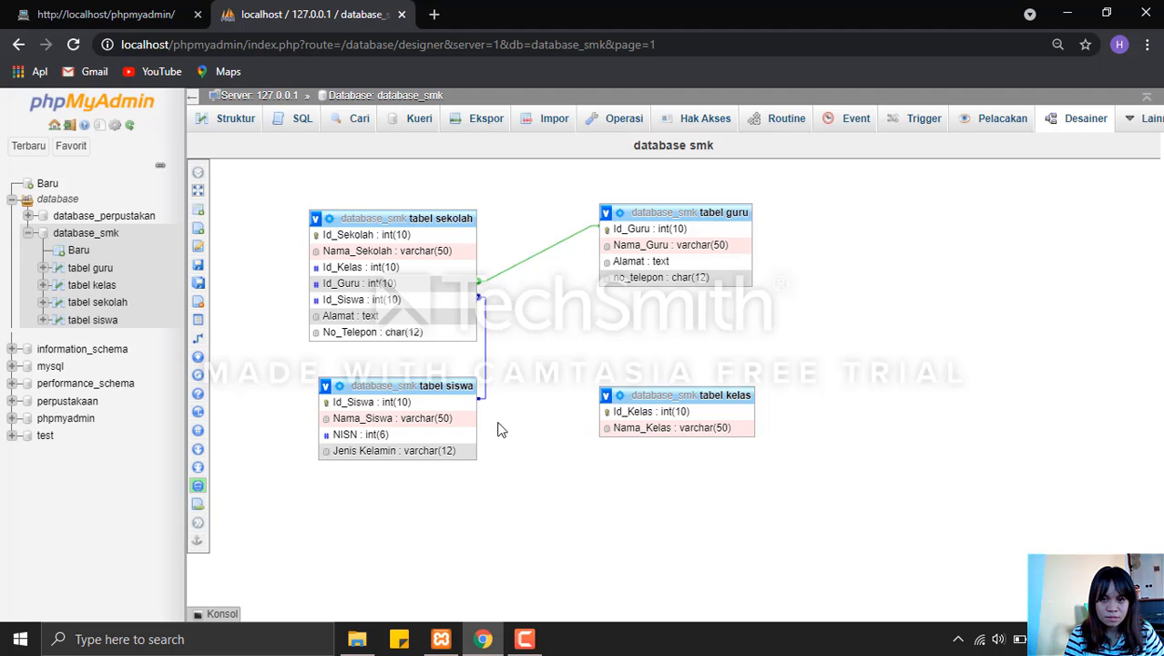
# Link Id_Kelas in tabel kelas to the foreign key Id_Kelas in tabel sekolah with CASCADE on delete and update, and save the Designer page.
pyautogui.click(620, 412)
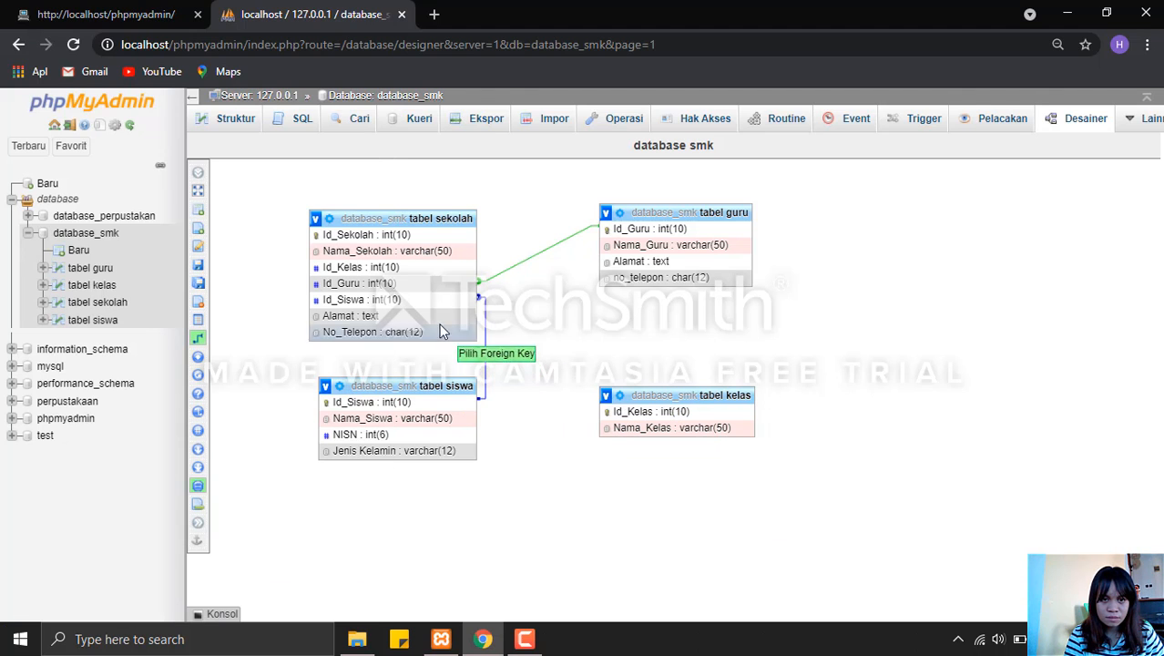
pyautogui.click(411, 272)
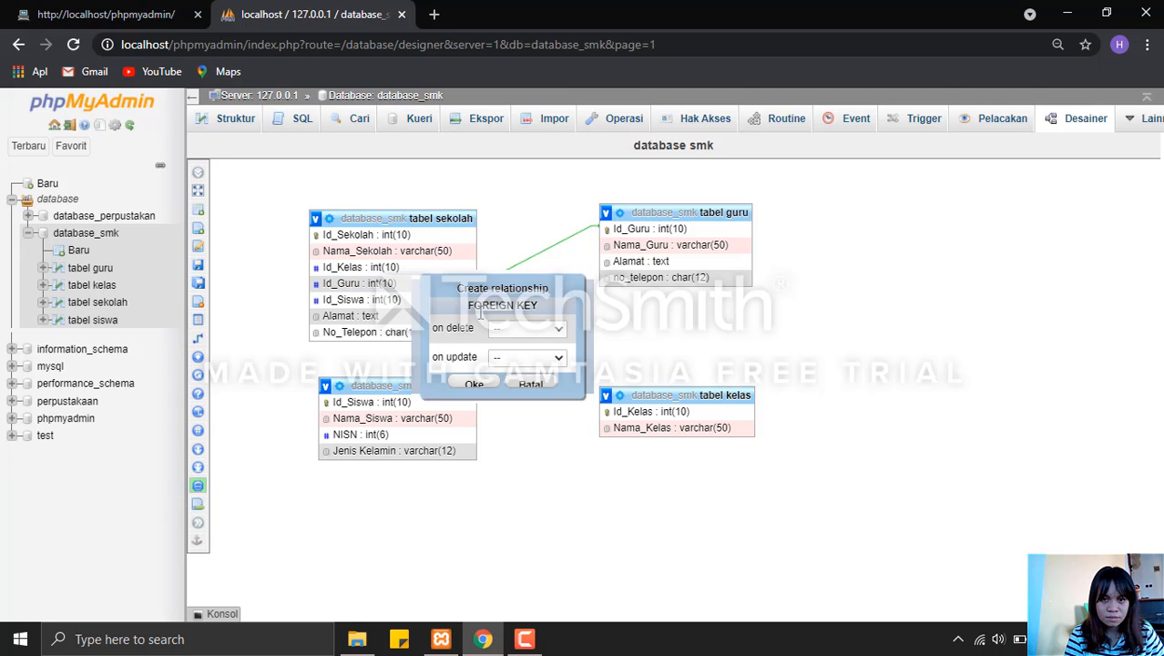
pyautogui.click(532, 331)
pyautogui.click(535, 359)
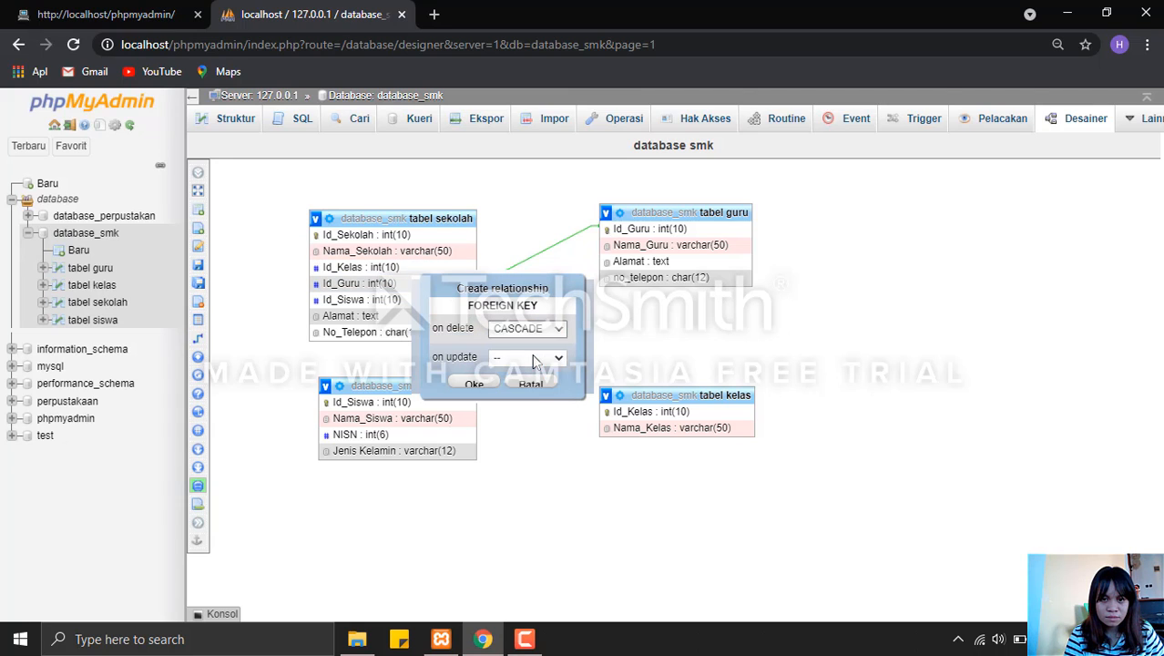
pyautogui.click(535, 358)
pyautogui.click(534, 387)
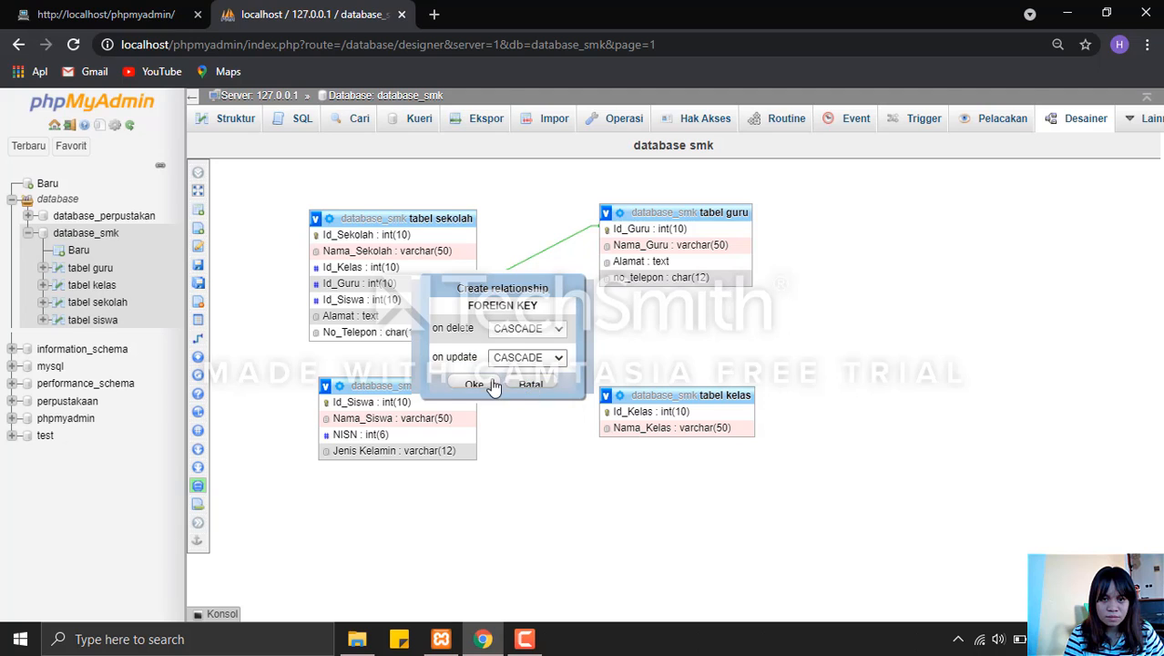
pyautogui.click(481, 383)
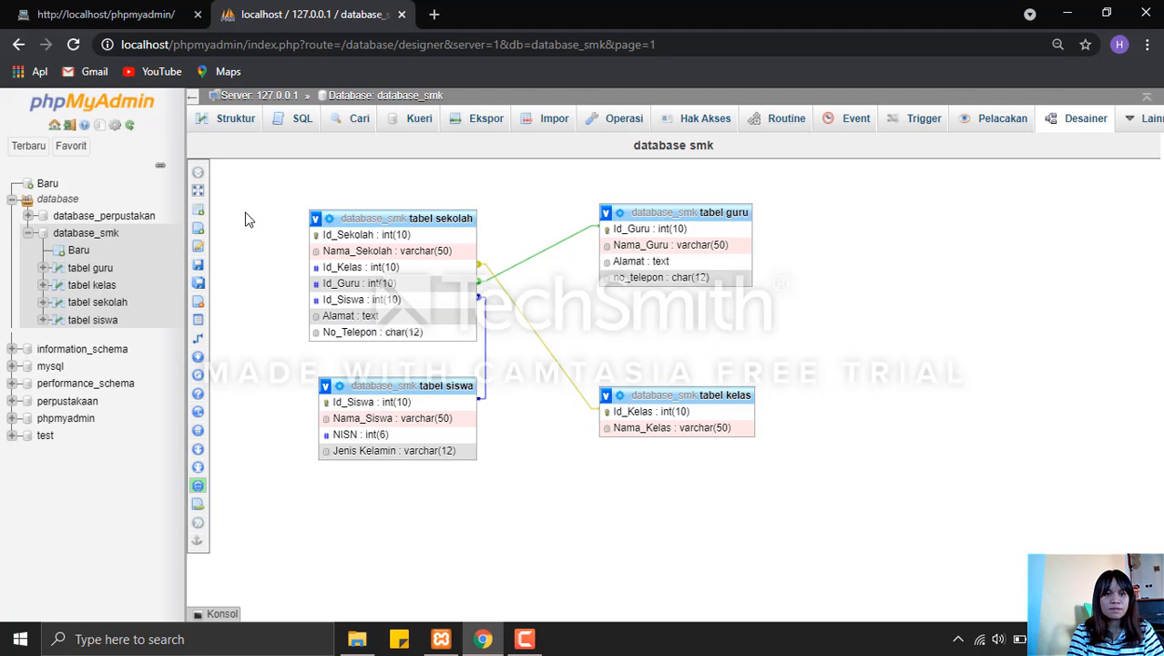
pyautogui.click(199, 264)
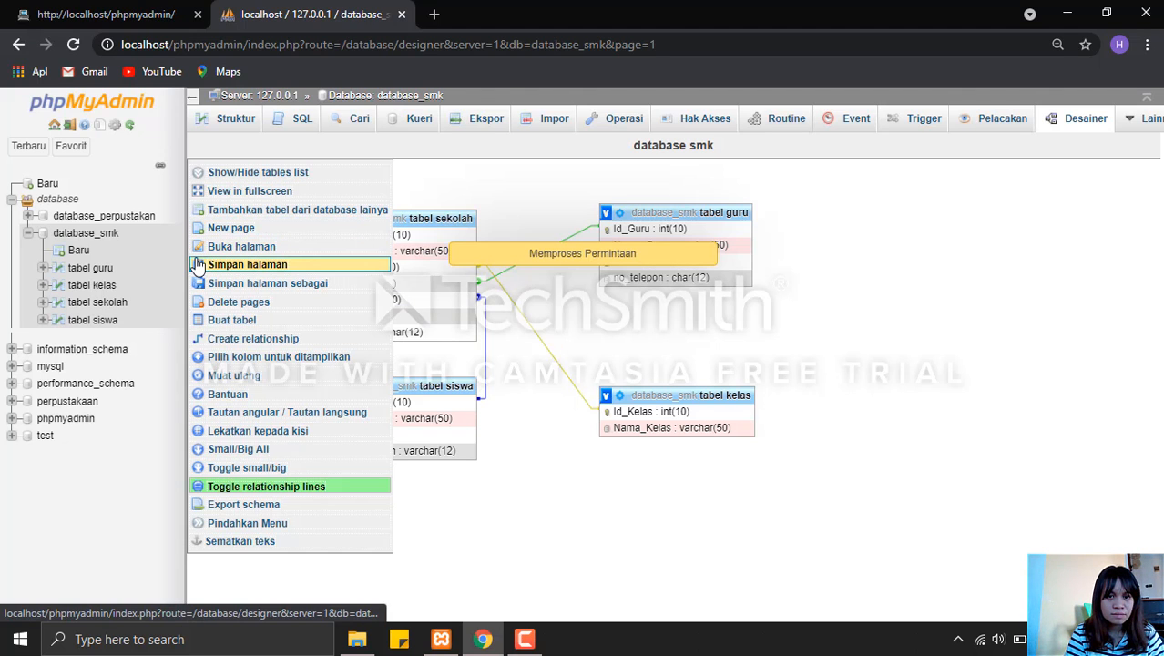
# Start a new row in tabel guru of database_smk and fill in the teacher's ID and full name.
pyautogui.click(363, 96)
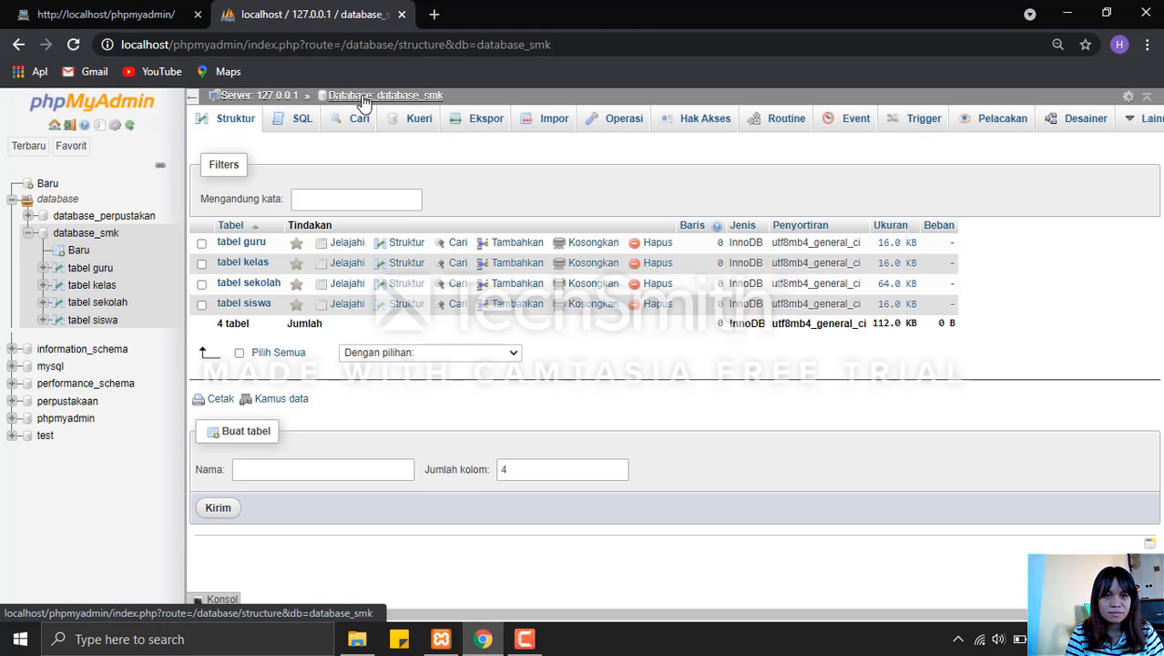
pyautogui.click(512, 247)
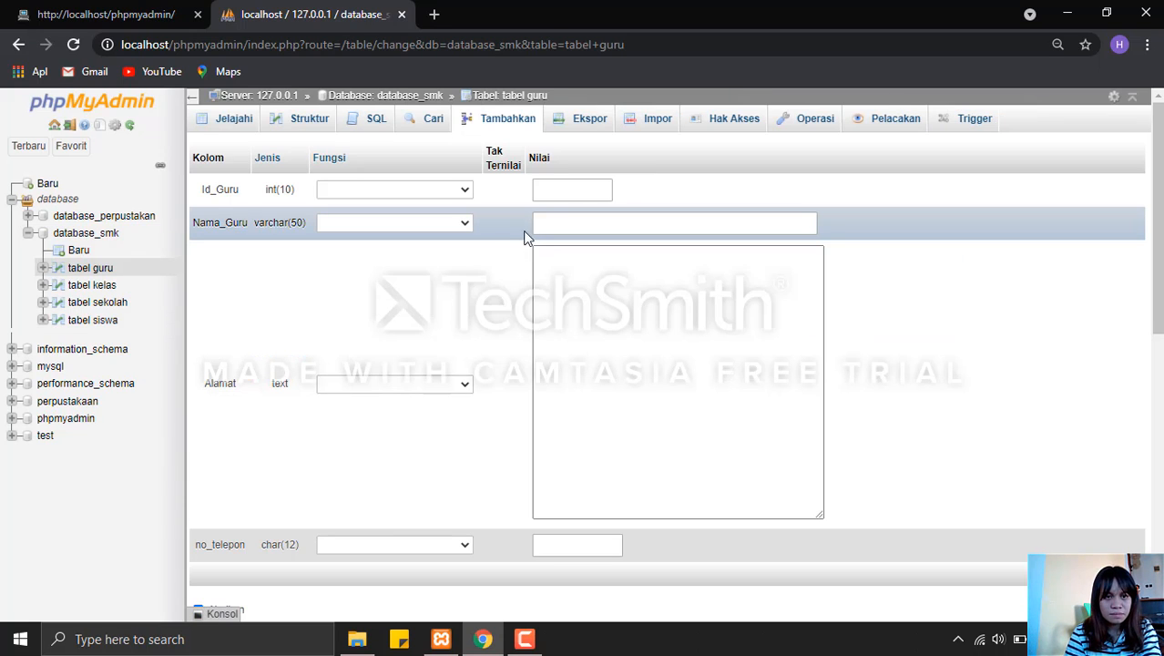
pyautogui.click(573, 188)
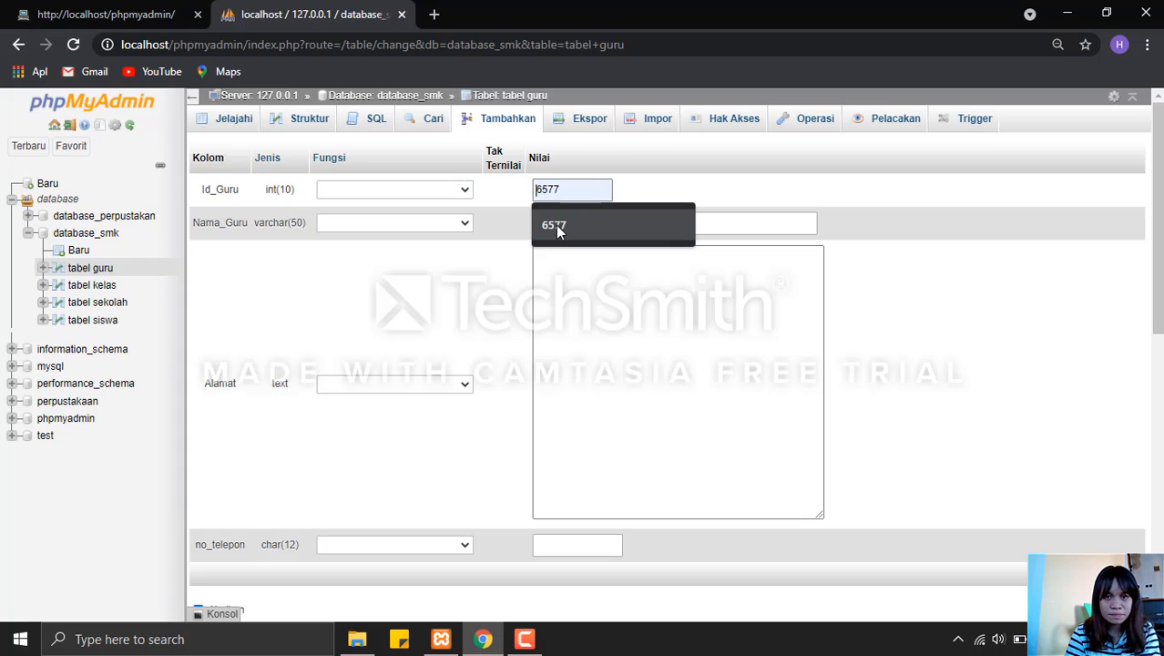
pyautogui.click(556, 225)
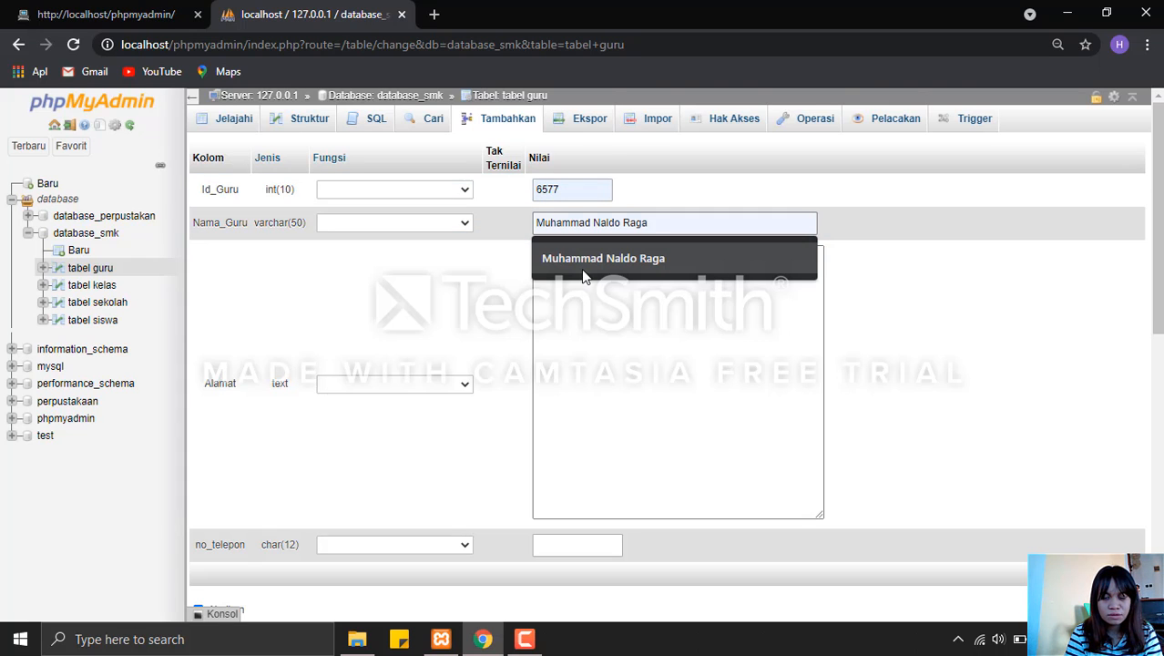
pyautogui.click(584, 273)
# Fill in the teacher's address under Alamat and submit the new tabel guru row.
pyautogui.click(584, 265)
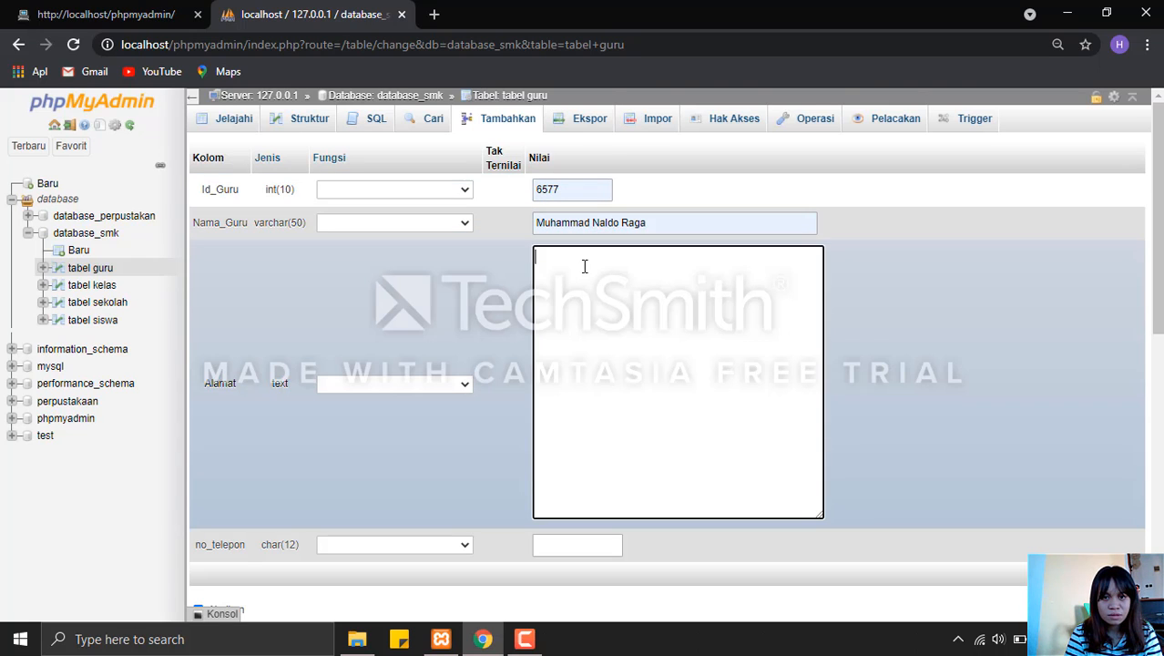
pyautogui.press('capslock')
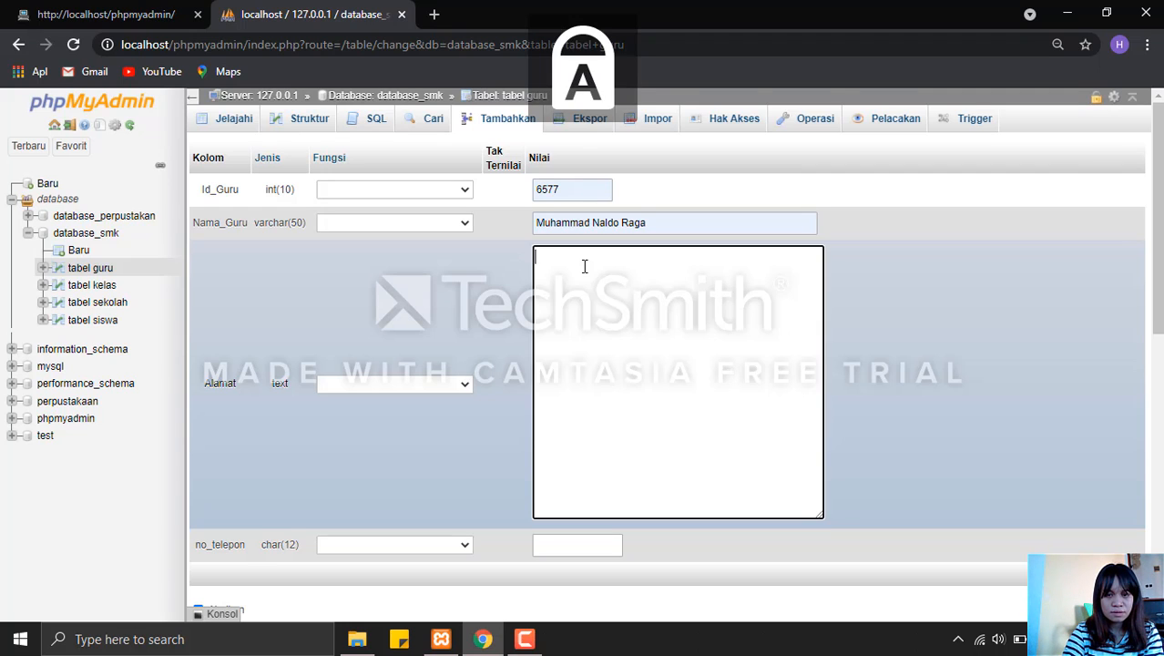
pyautogui.write('L')
pyautogui.press('capslock')
pyautogui.write('iliba')
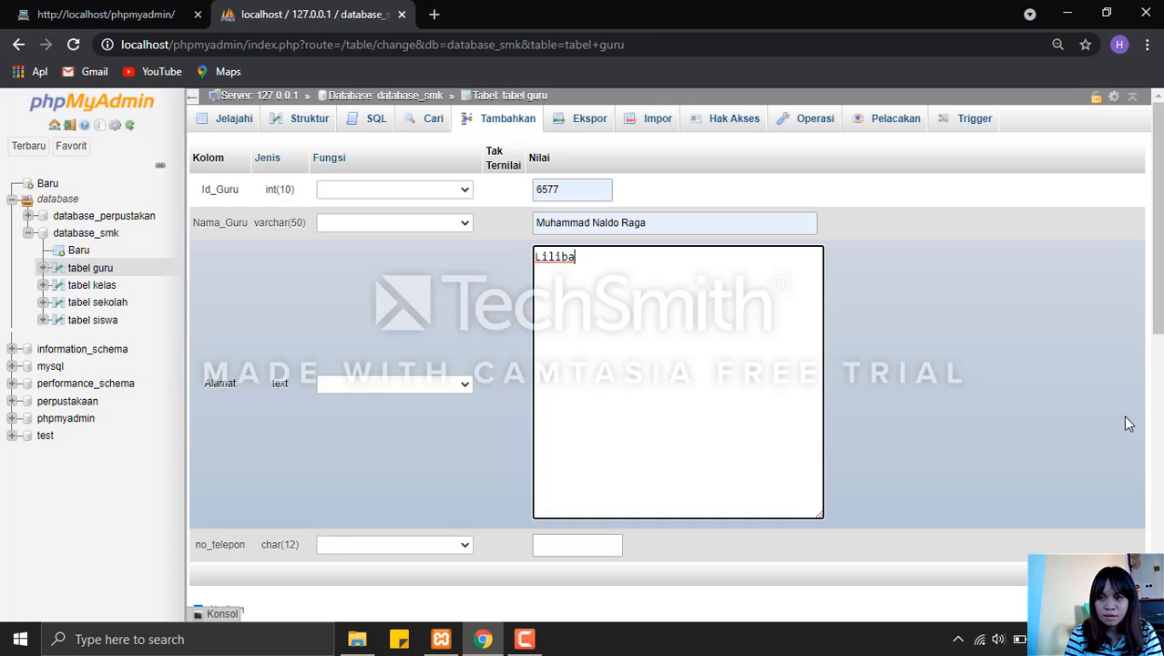
pyautogui.click(1122, 573)
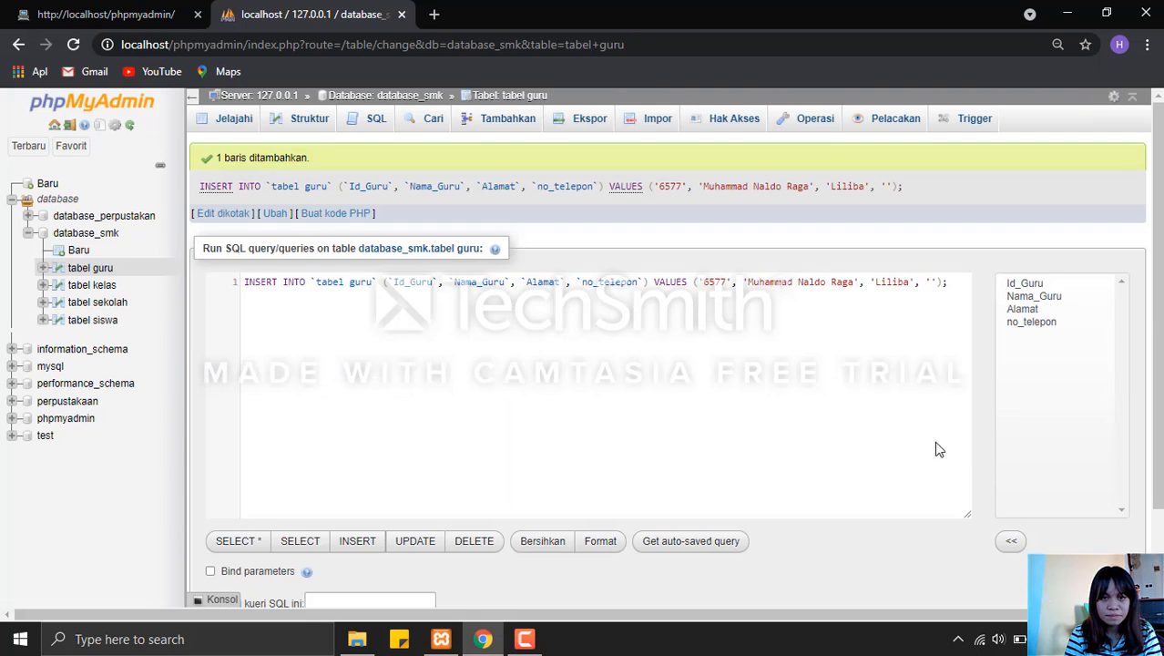
# Insert a row into tabel kelas with Id_Kelas 3456 and Nama_Kelas Praktikum.
pyautogui.click(426, 100)
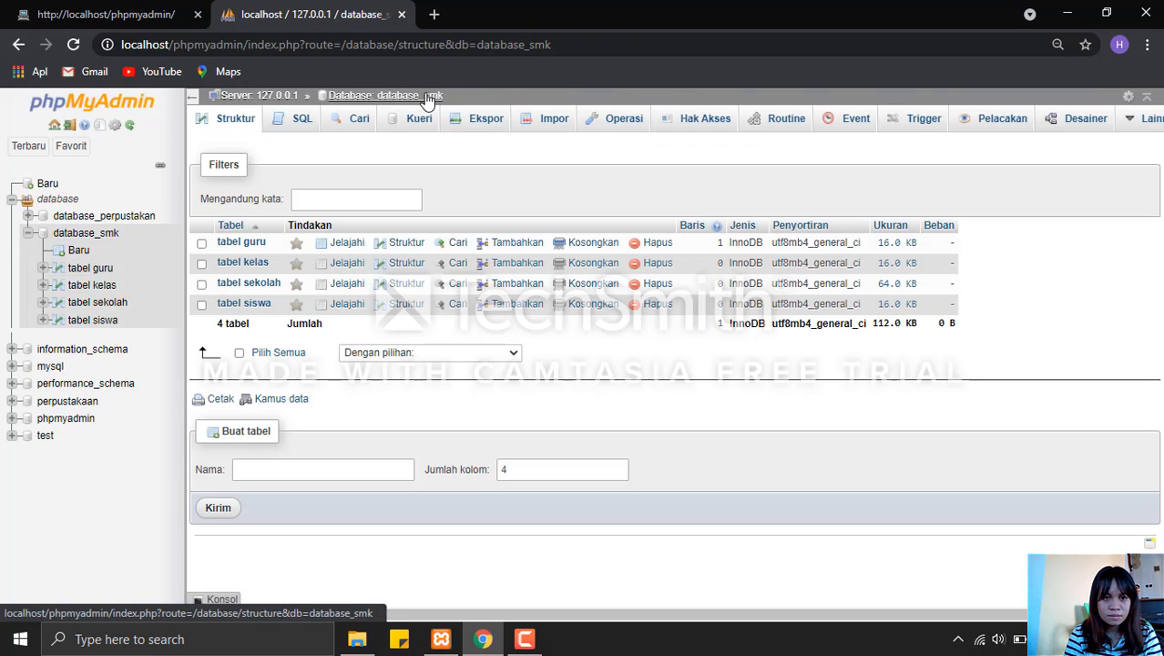
pyautogui.click(514, 264)
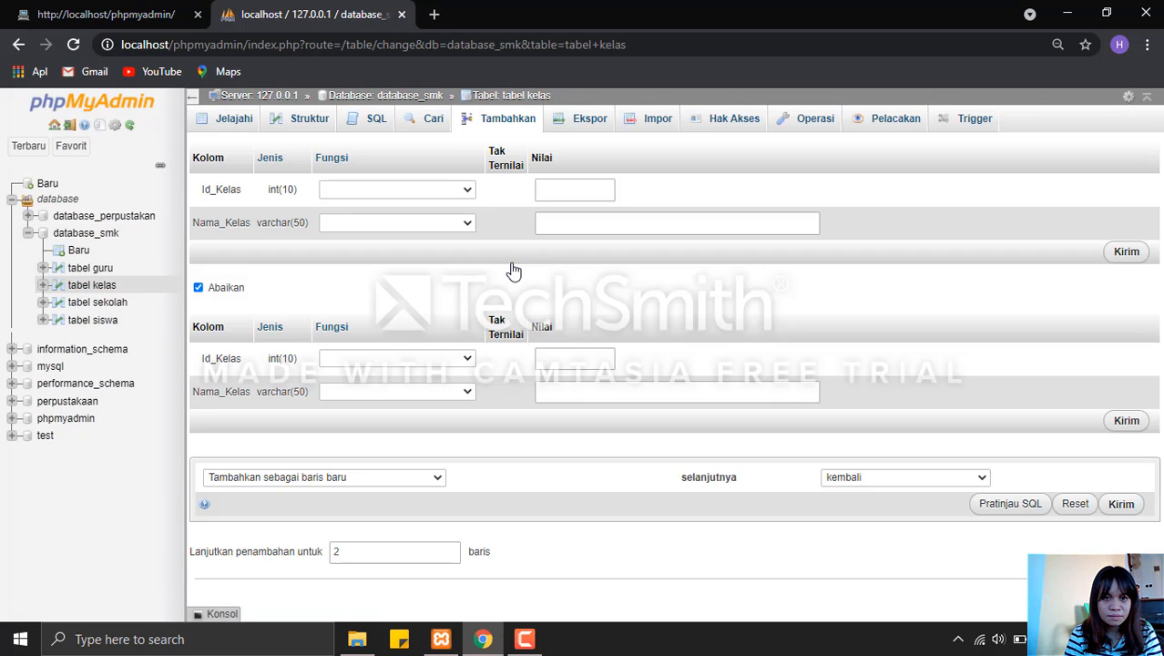
pyautogui.click(557, 191)
pyautogui.write('3456')
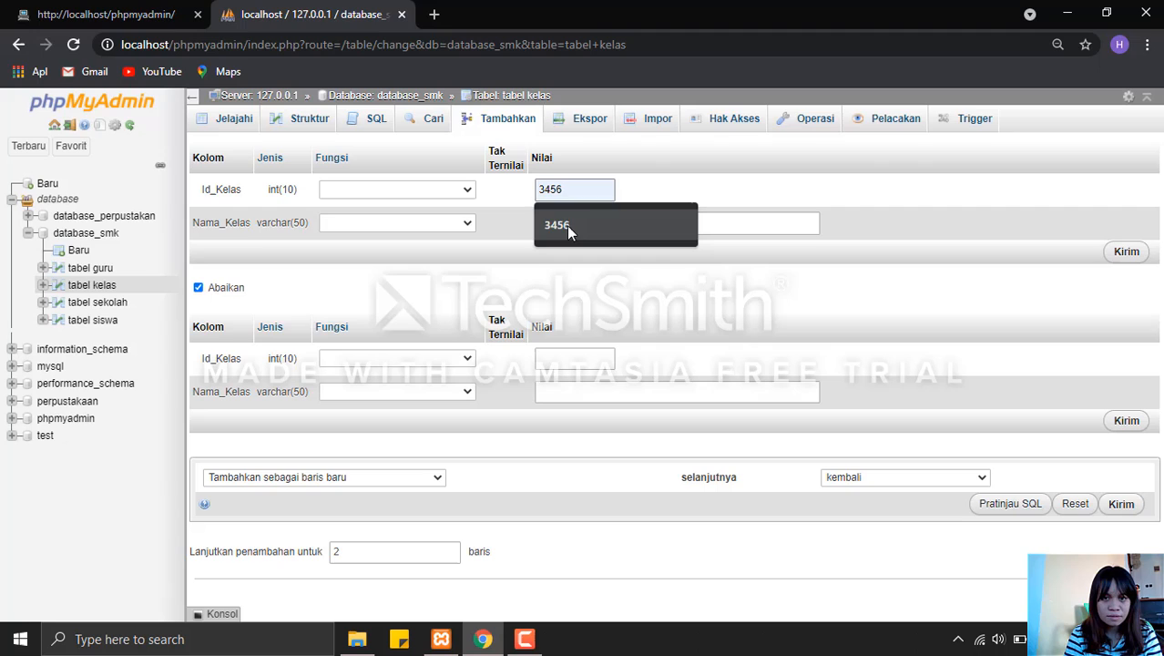
pyautogui.click(566, 225)
pyautogui.click(570, 225)
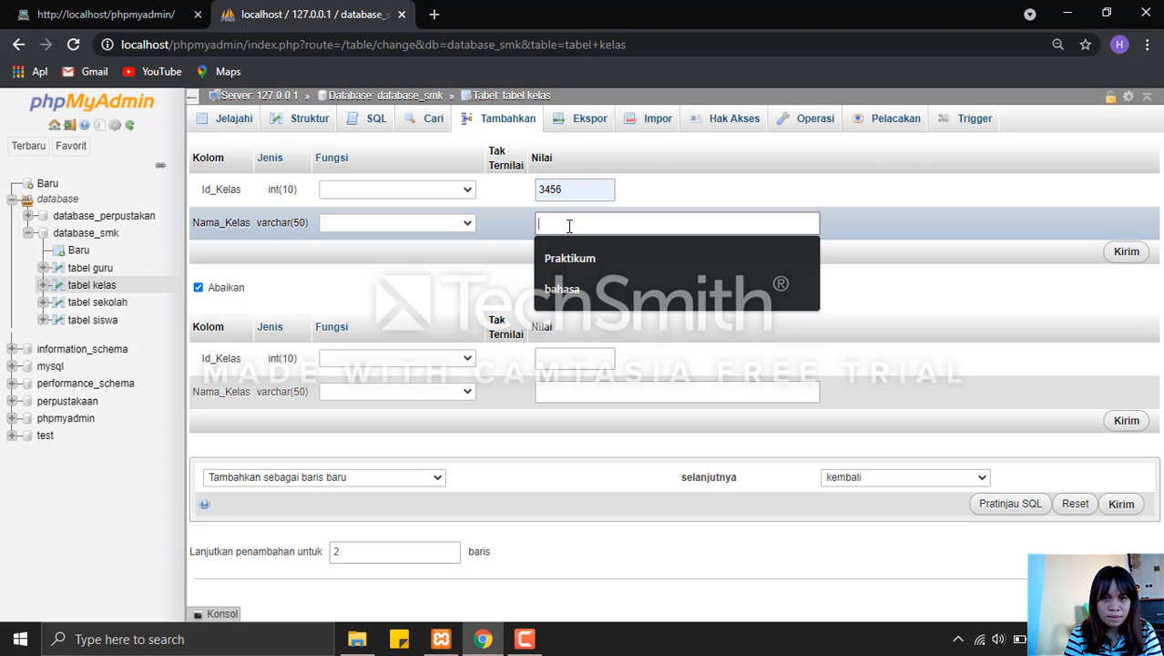
pyautogui.click(578, 256)
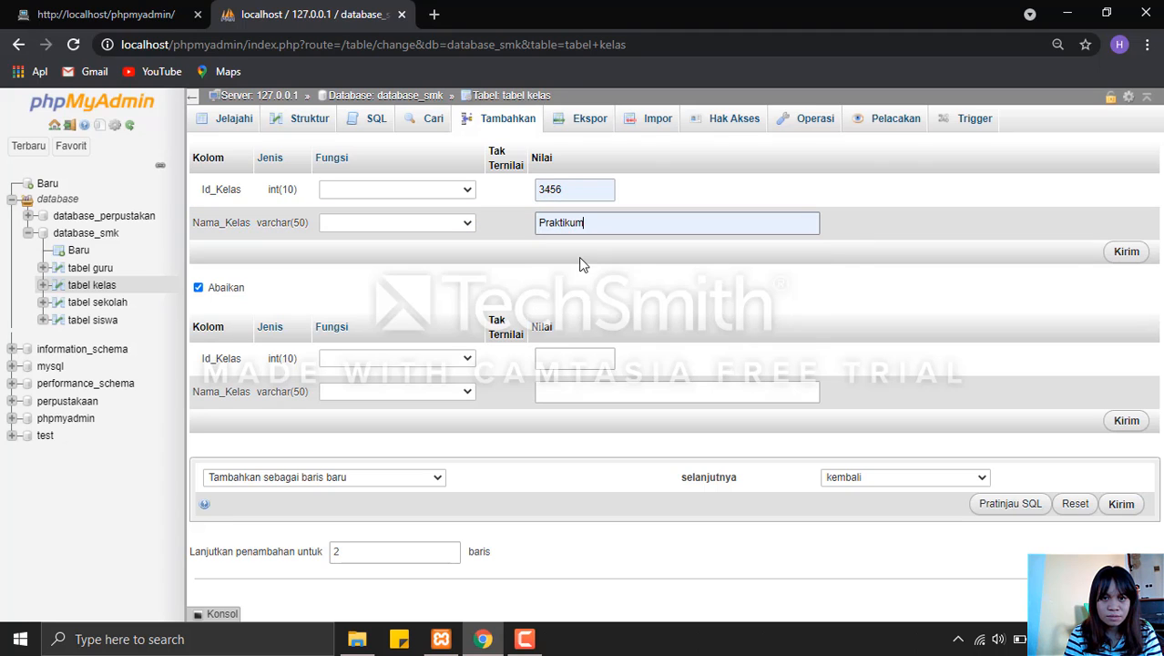
pyautogui.click(1124, 259)
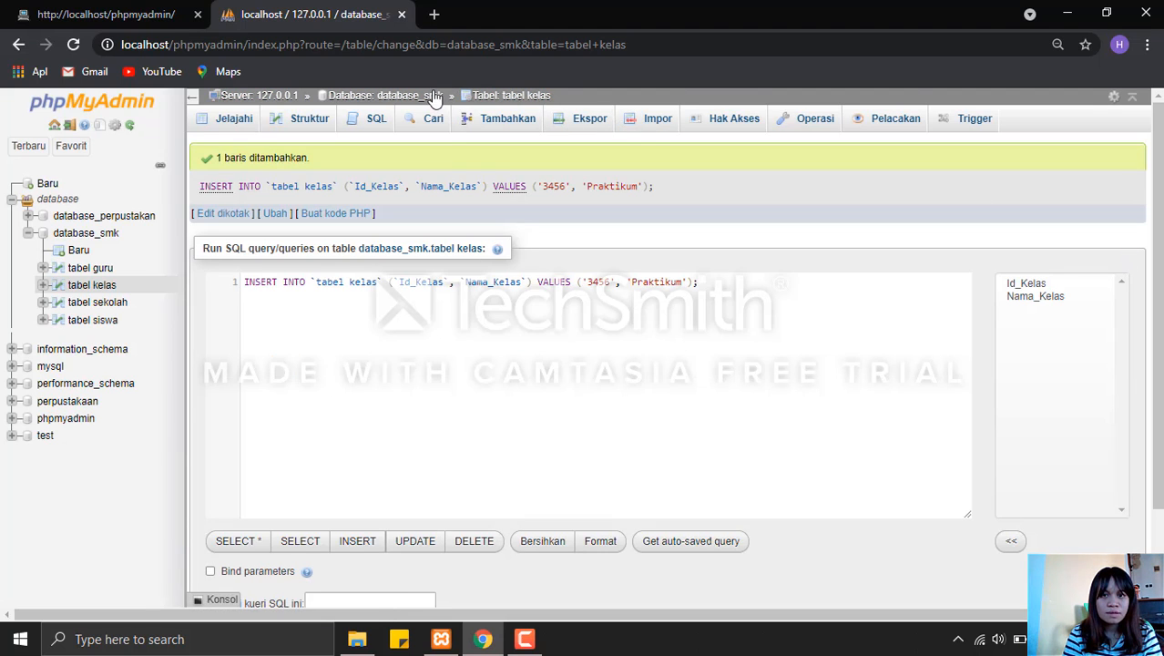
# Start a new row in tabel sekolah of database_smk with Id_Sekolah 98765 and Nama_Sekolah SMAN 3 Kota Kupang.
pyautogui.click(436, 100)
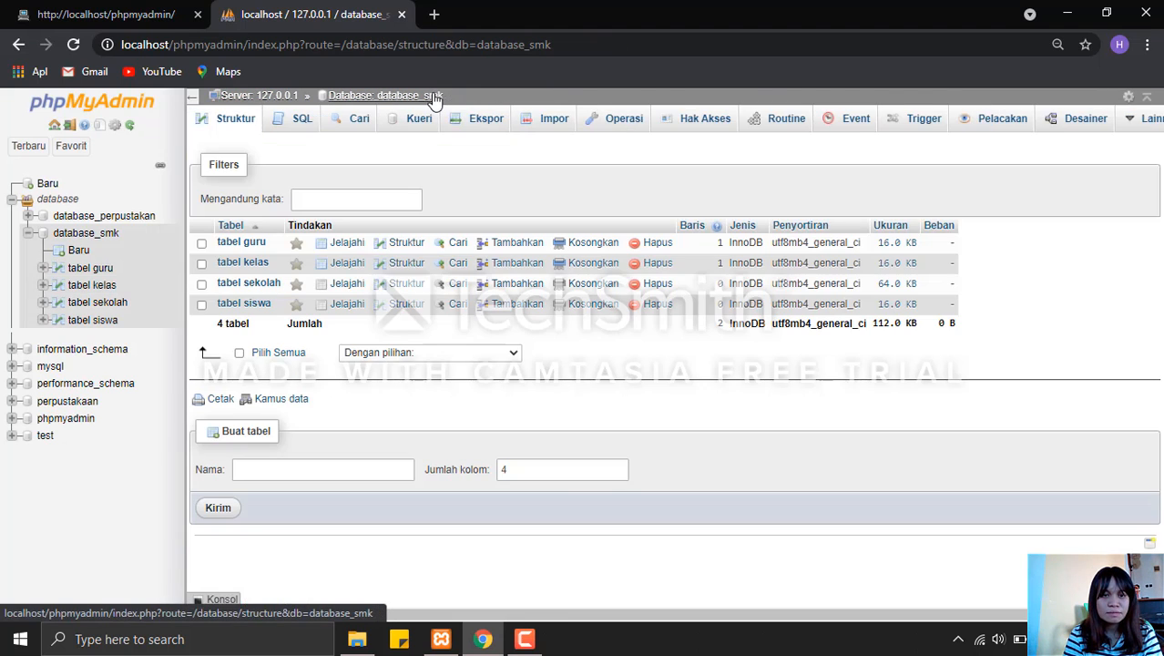
pyautogui.click(517, 287)
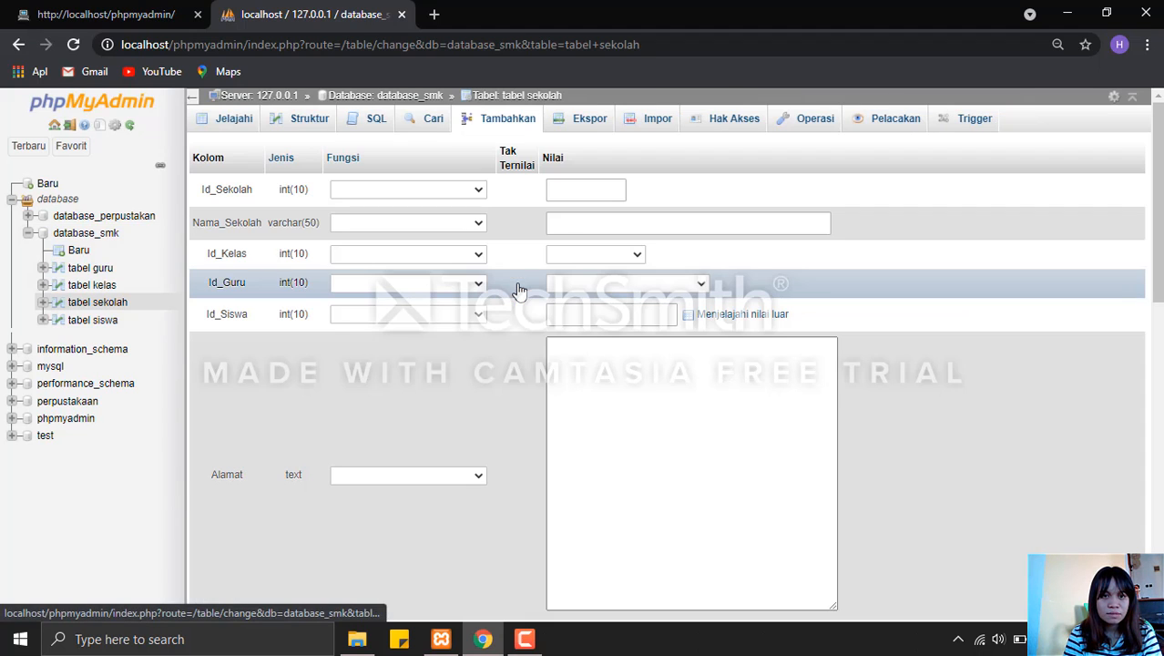
pyautogui.click(555, 195)
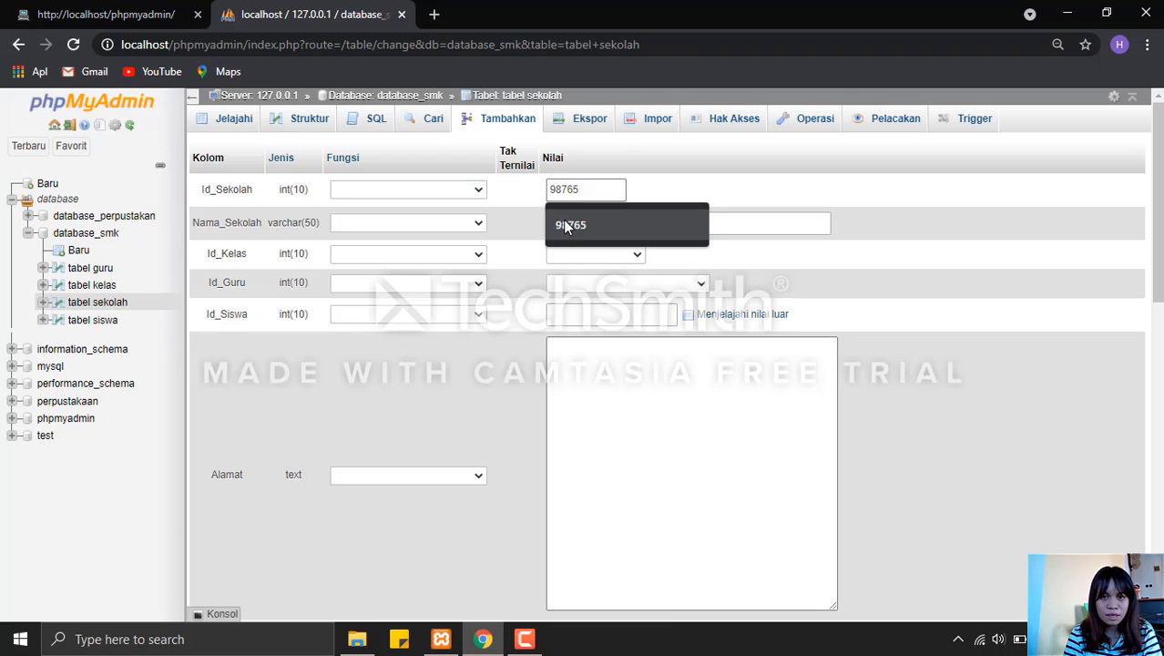
pyautogui.click(564, 227)
pyautogui.click(564, 228)
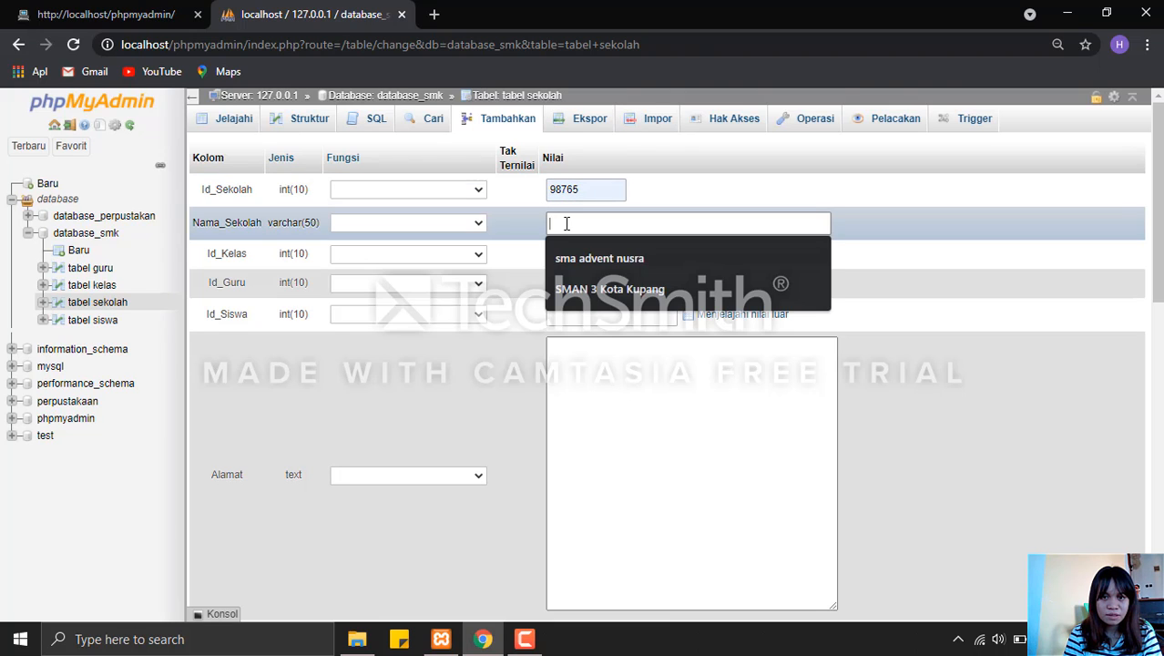
pyautogui.click(605, 290)
# Set Id_Kelas to Praktikum - 3456 in the new tabel sekolah row, and fill in the teacher's and student's IDs.
pyautogui.click(592, 259)
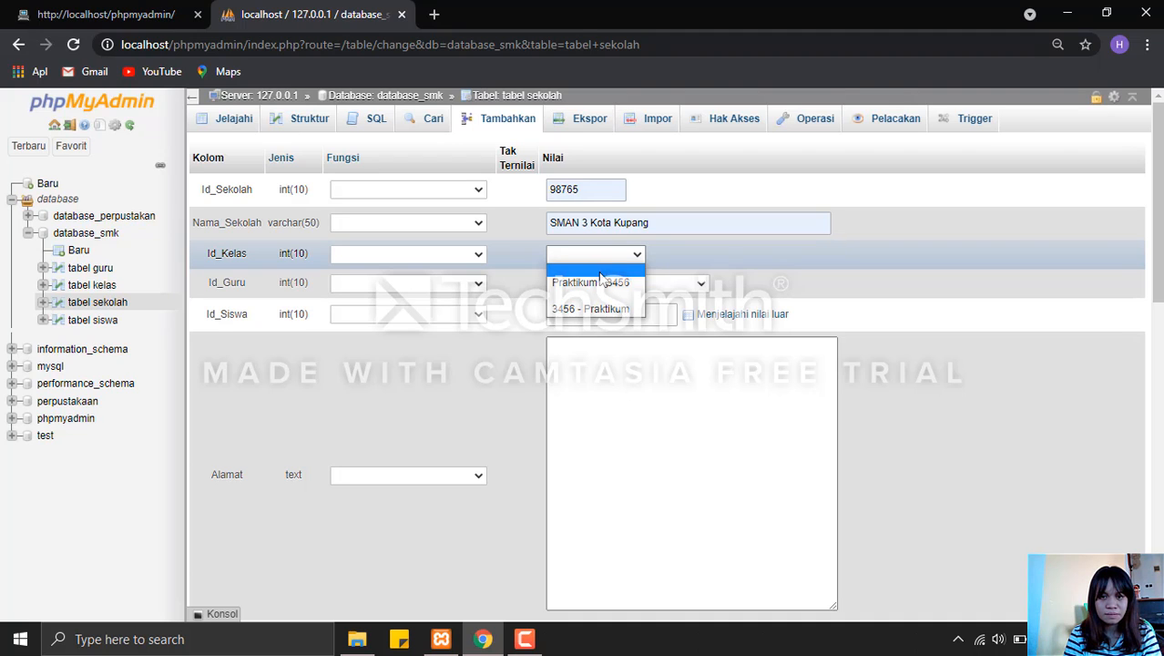
pyautogui.click(607, 284)
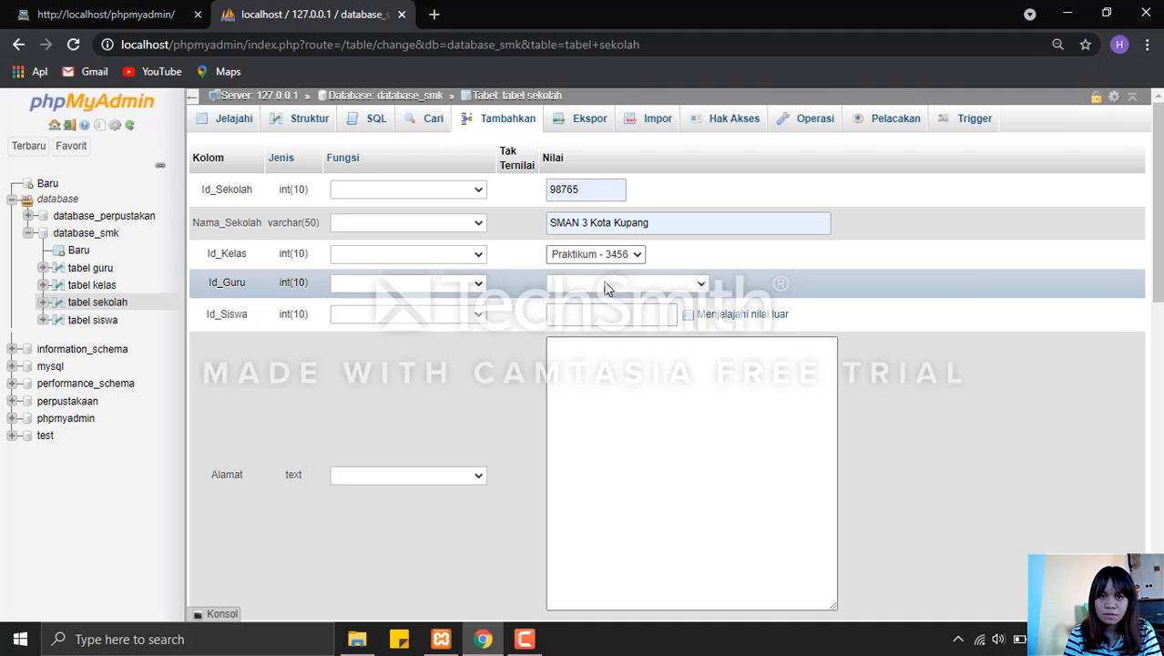
pyautogui.click(607, 286)
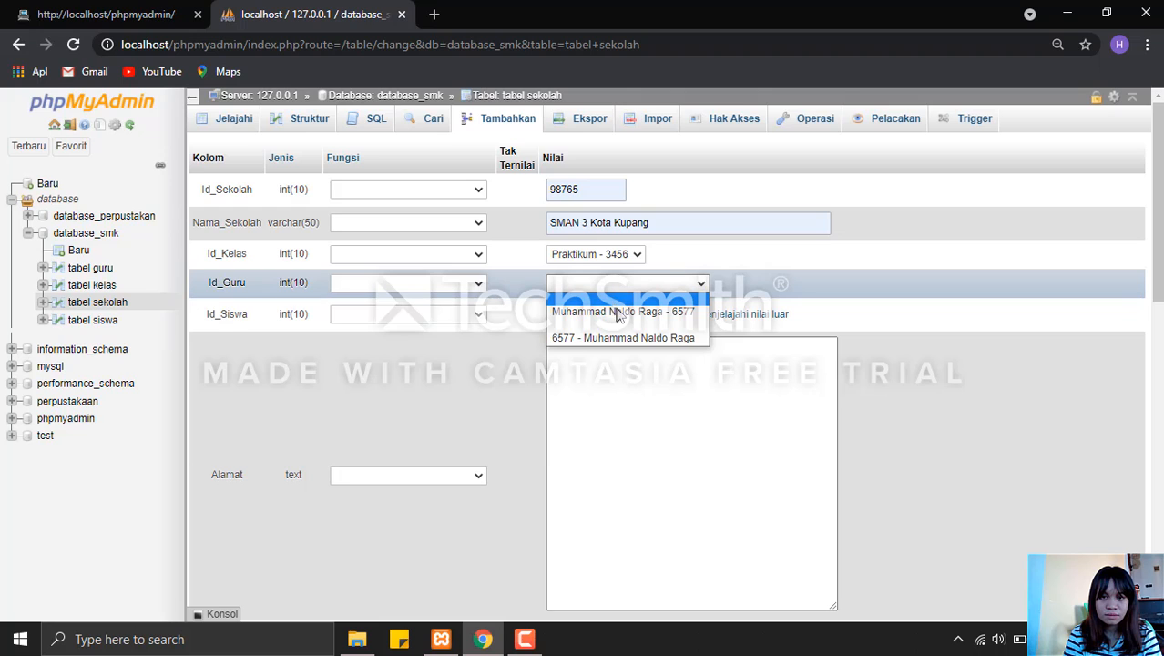
pyautogui.click(617, 313)
pyautogui.click(617, 313)
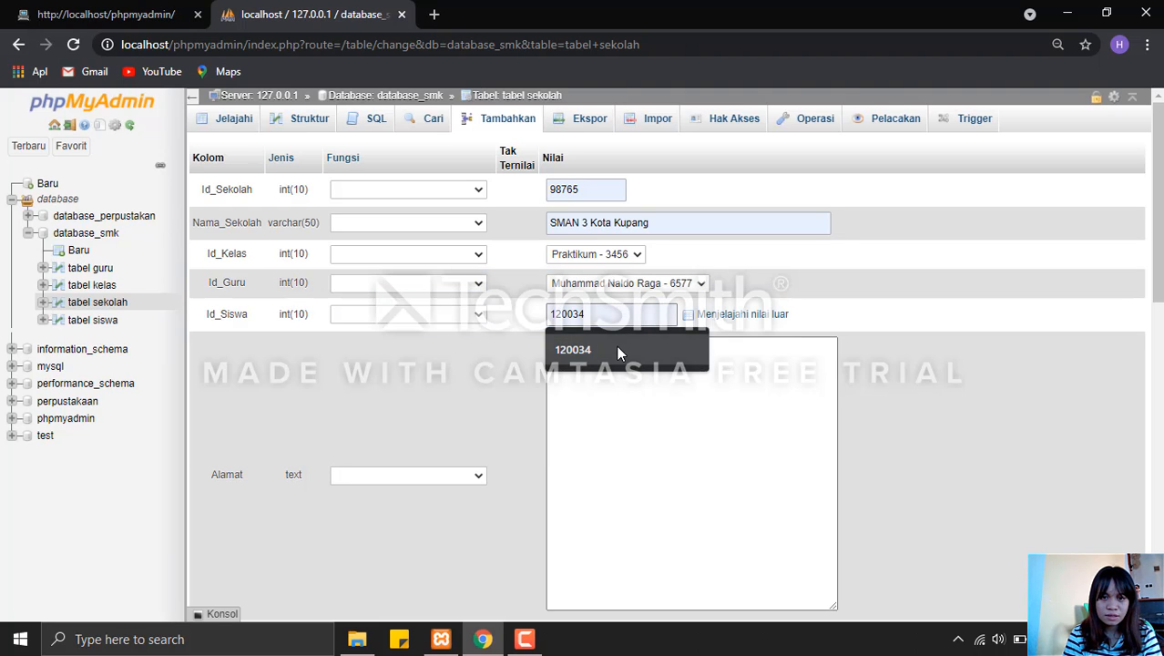
pyautogui.click(617, 353)
# Try to submit the new tabel sekolah row with the school's address under Alamat, and open its INSERT query for editing.
pyautogui.click(626, 366)
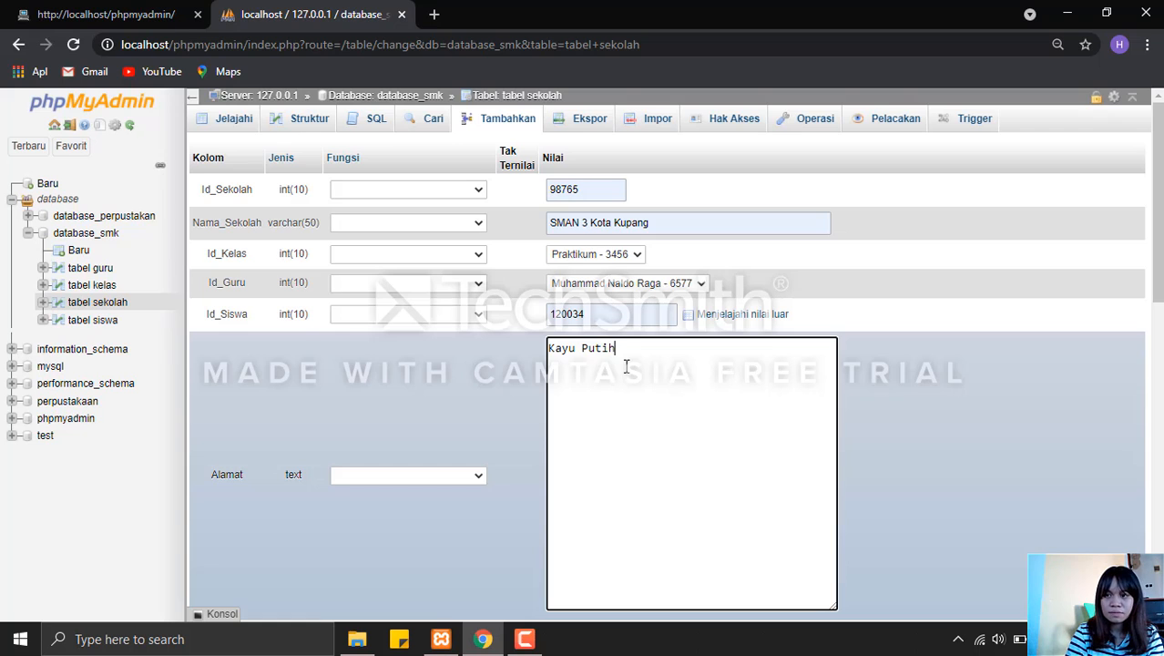
pyautogui.scroll(-2, 1011, 264)
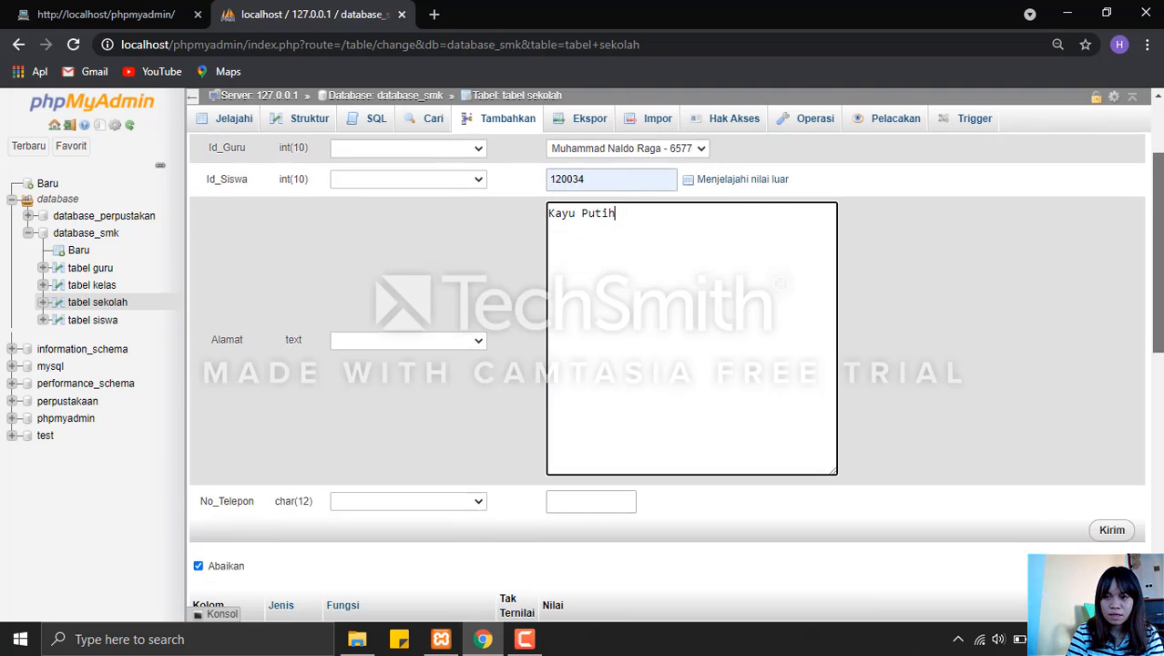
pyautogui.click(1111, 492)
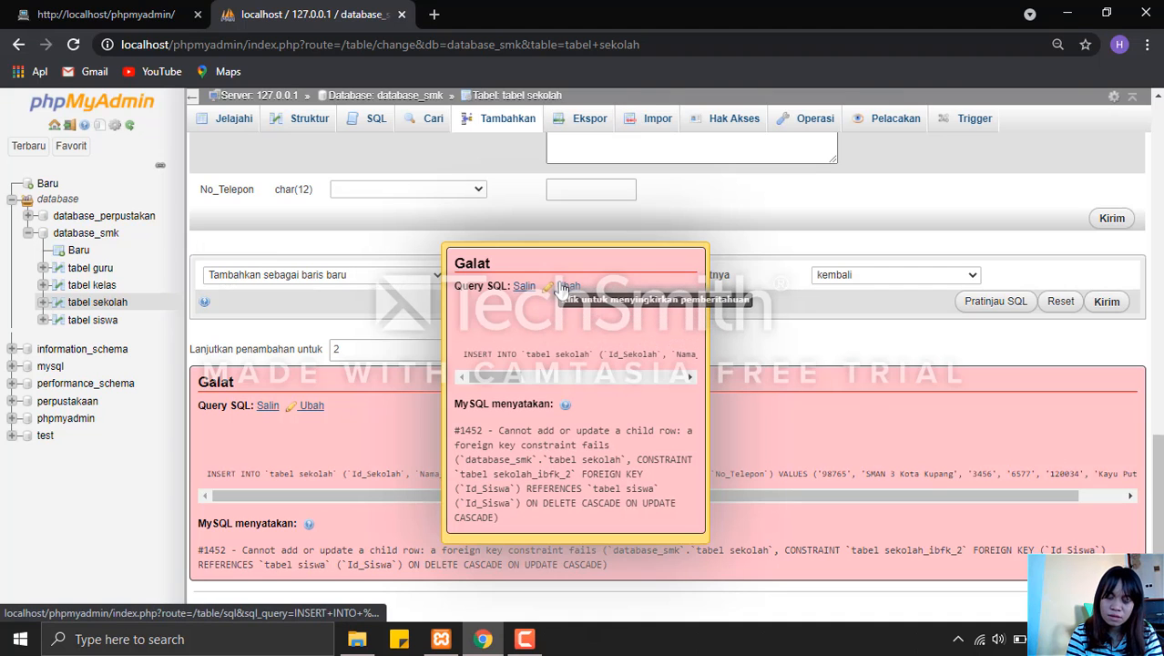
pyautogui.click(564, 288)
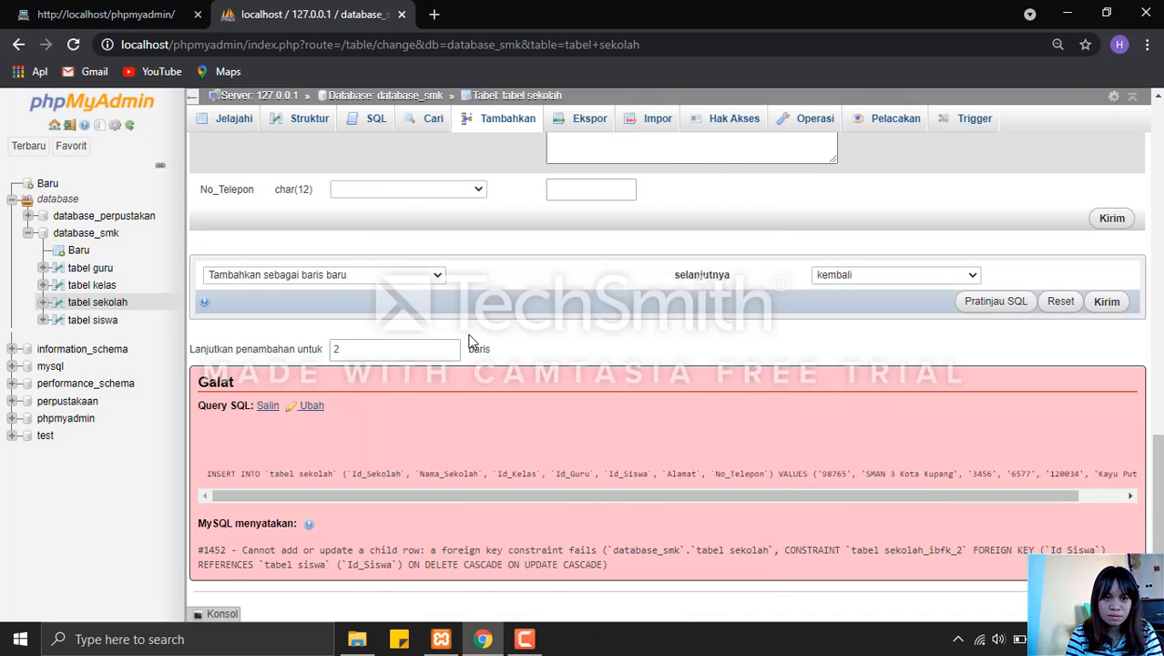
pyautogui.click(310, 407)
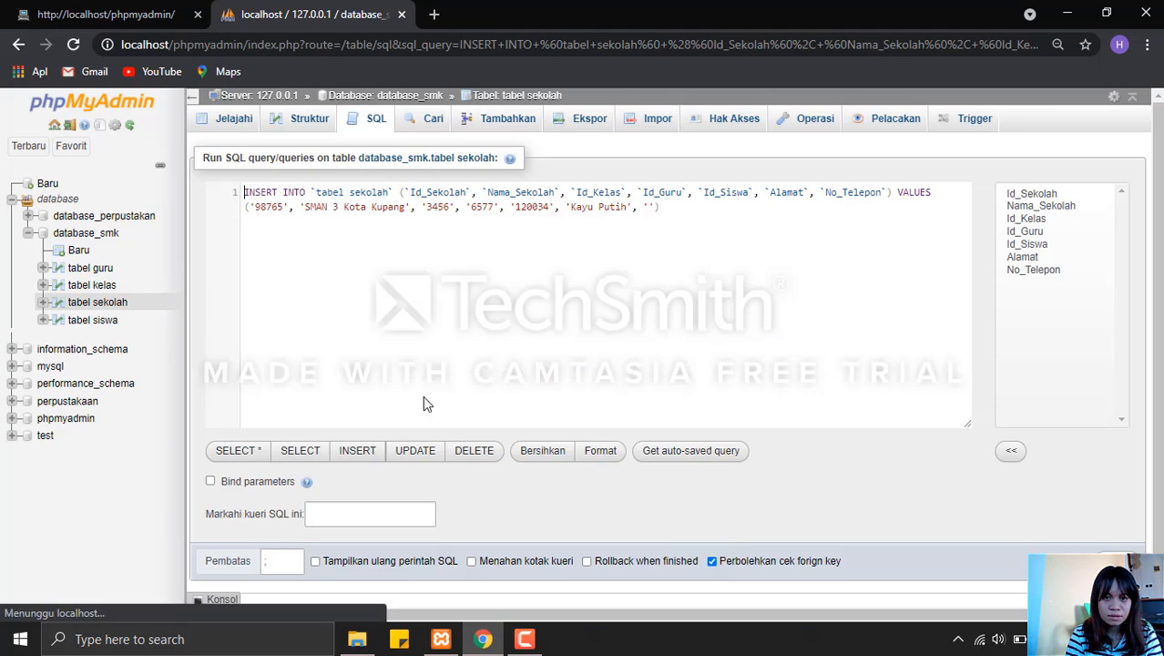
# Start a new row in tabel siswa of database_smk and fill in the student's ID and full name.
pyautogui.click(396, 98)
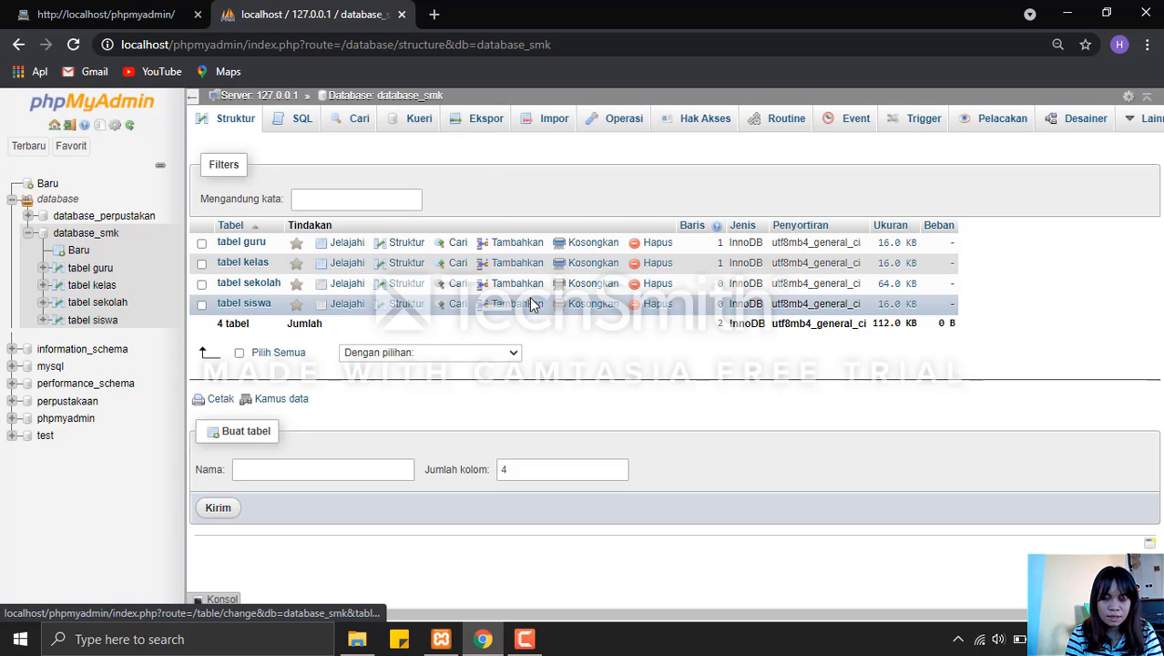
pyautogui.click(529, 310)
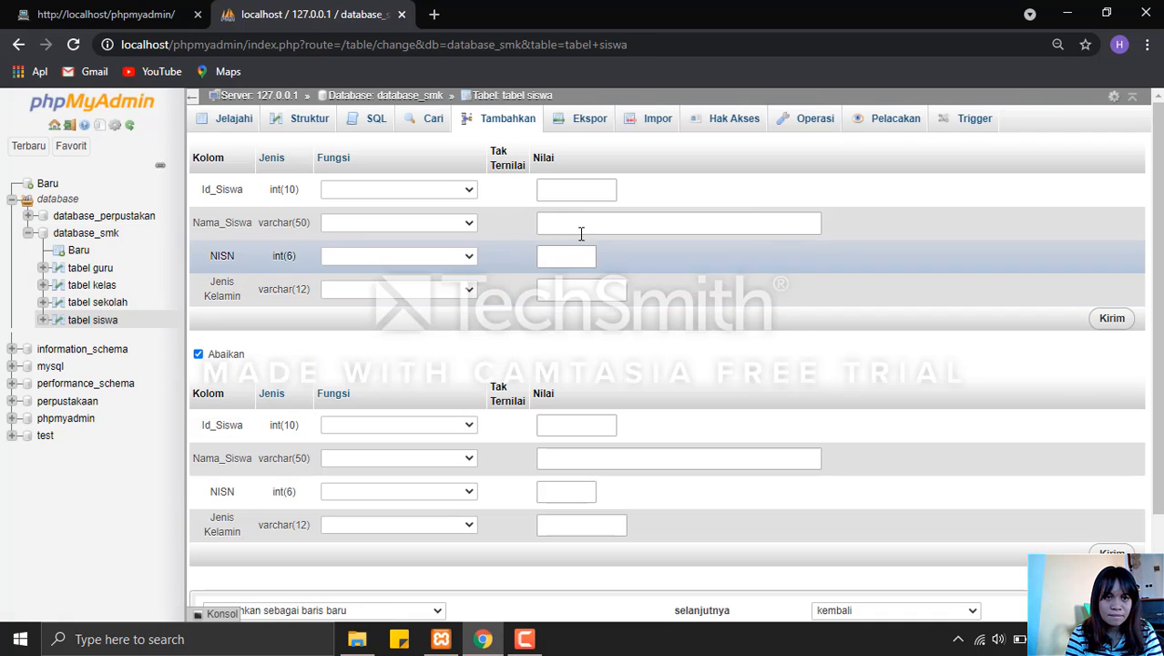
pyautogui.click(590, 189)
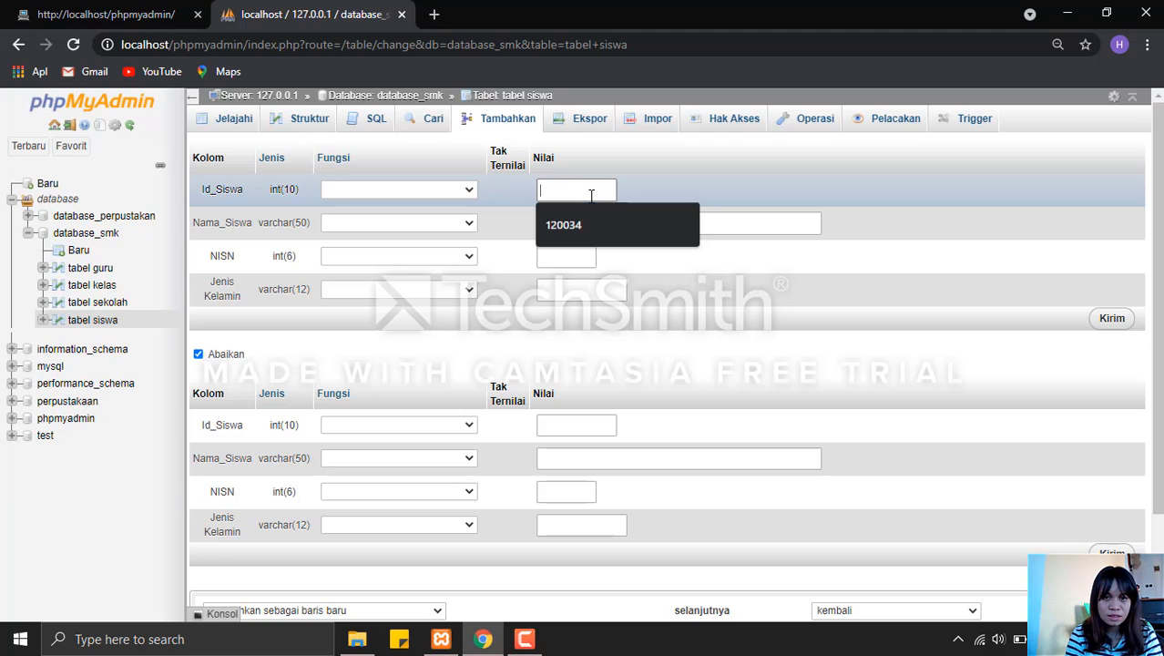
pyautogui.click(590, 224)
pyautogui.click(590, 224)
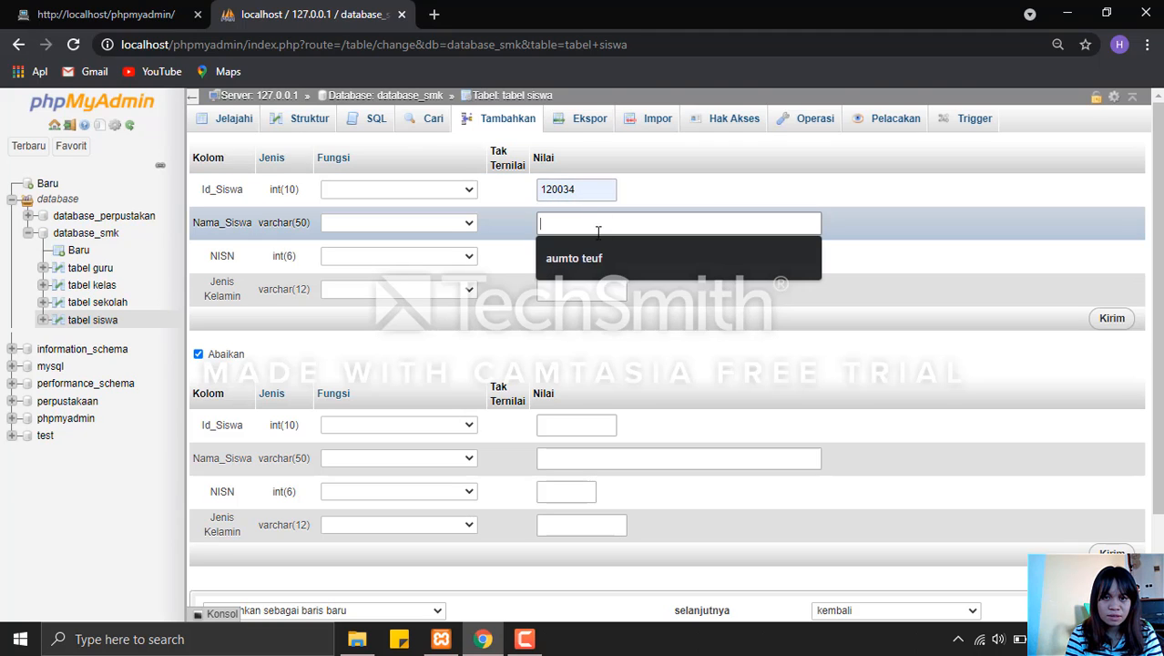
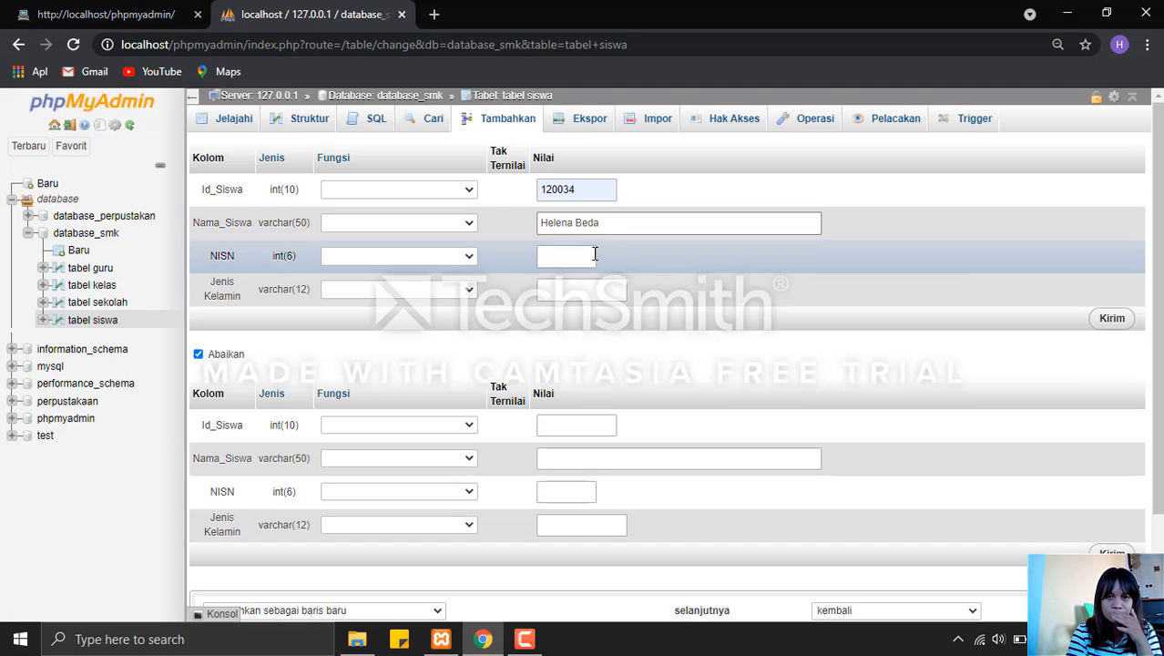
# Fill in the student's NISN and Jenis Kelamin Perempun, submit the tabel siswa row, and return to the database_smk table list.
pyautogui.click(585, 257)
pyautogui.click(586, 290)
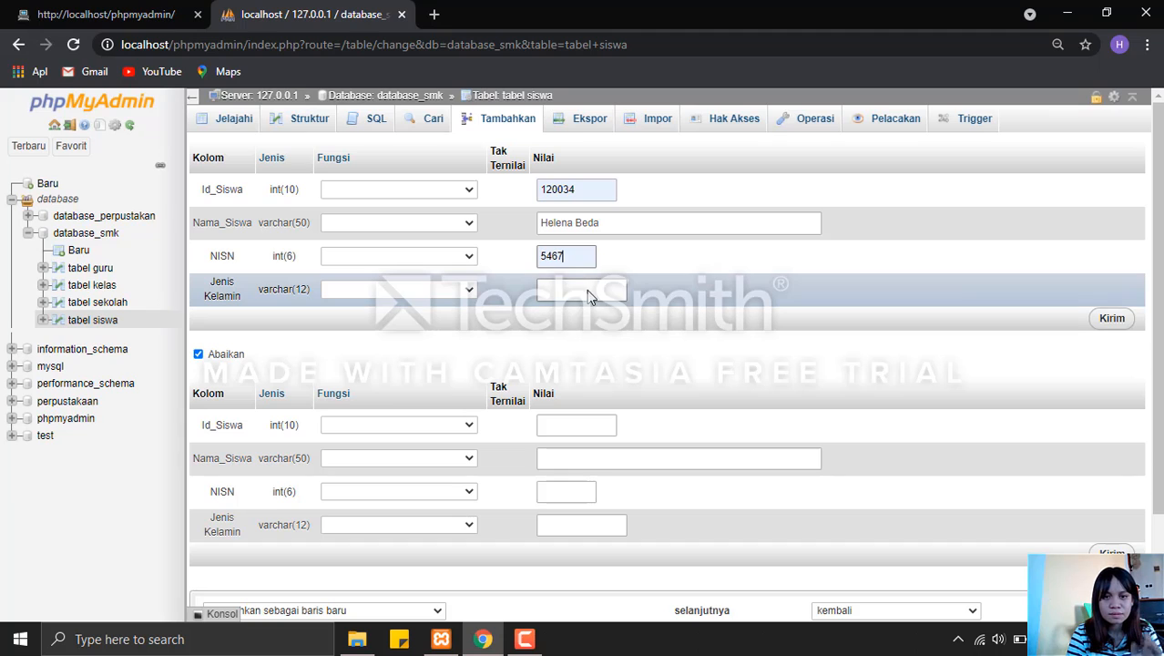
pyautogui.click(589, 290)
pyautogui.write('Perem')
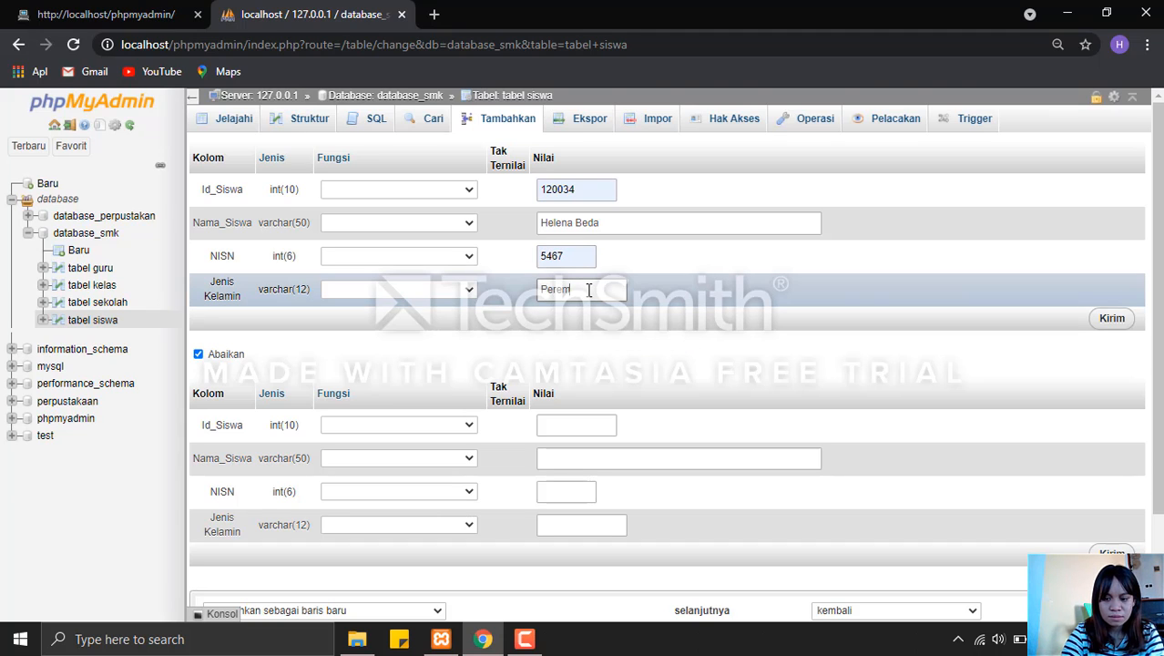
pyautogui.write('pun')
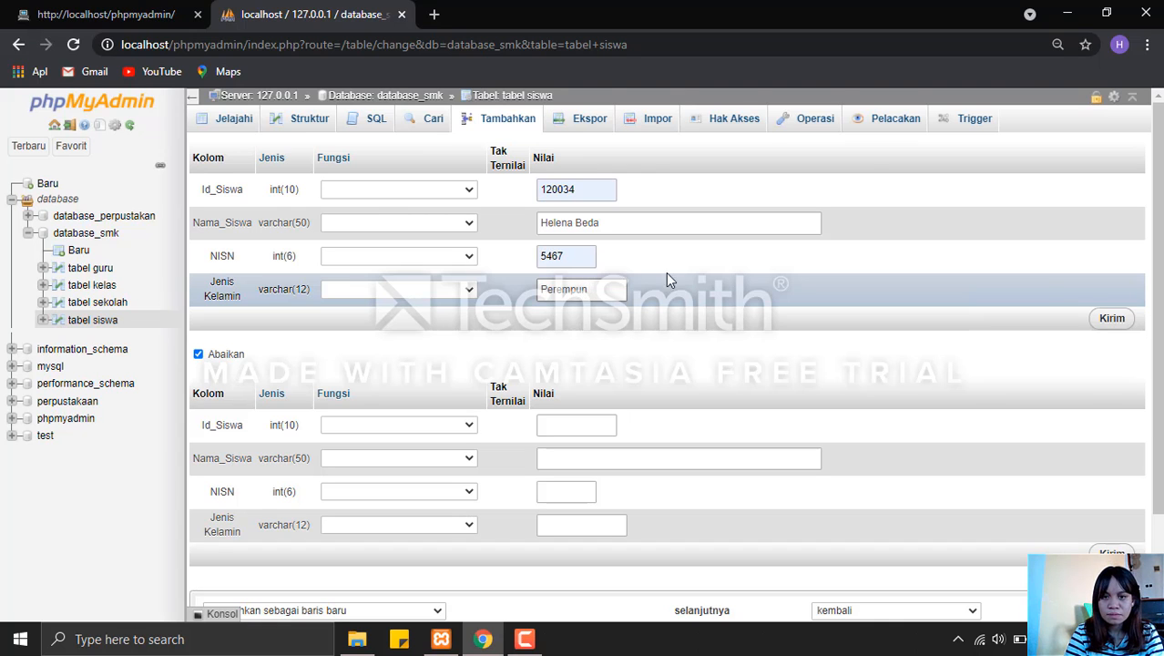
pyautogui.click(1111, 319)
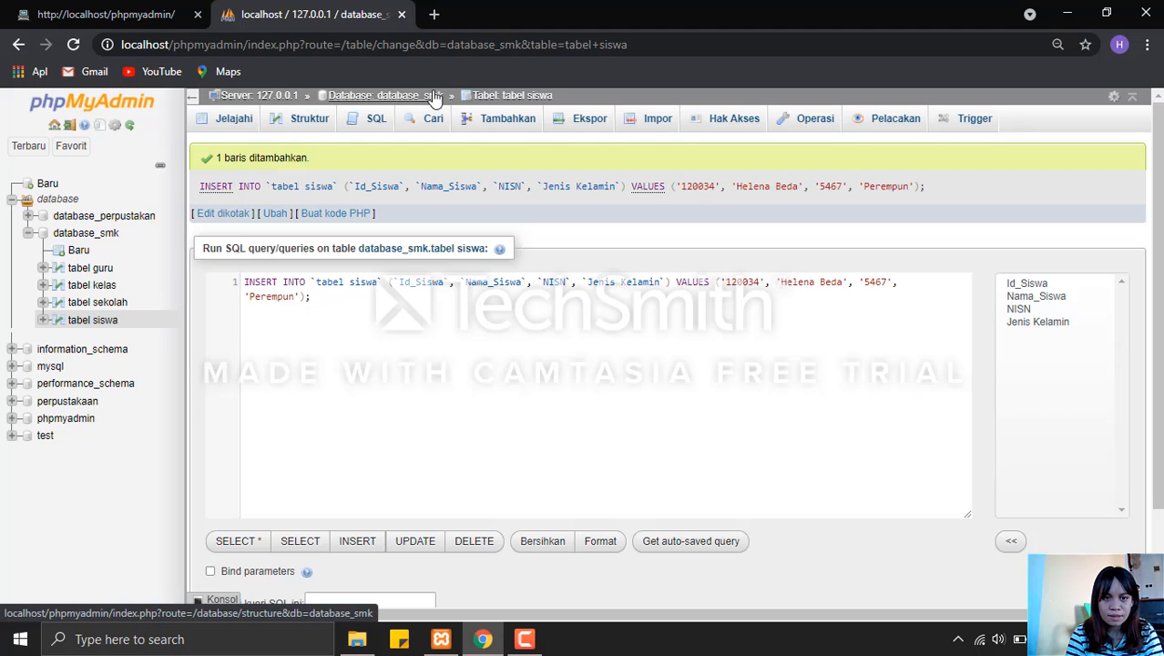
pyautogui.click(435, 98)
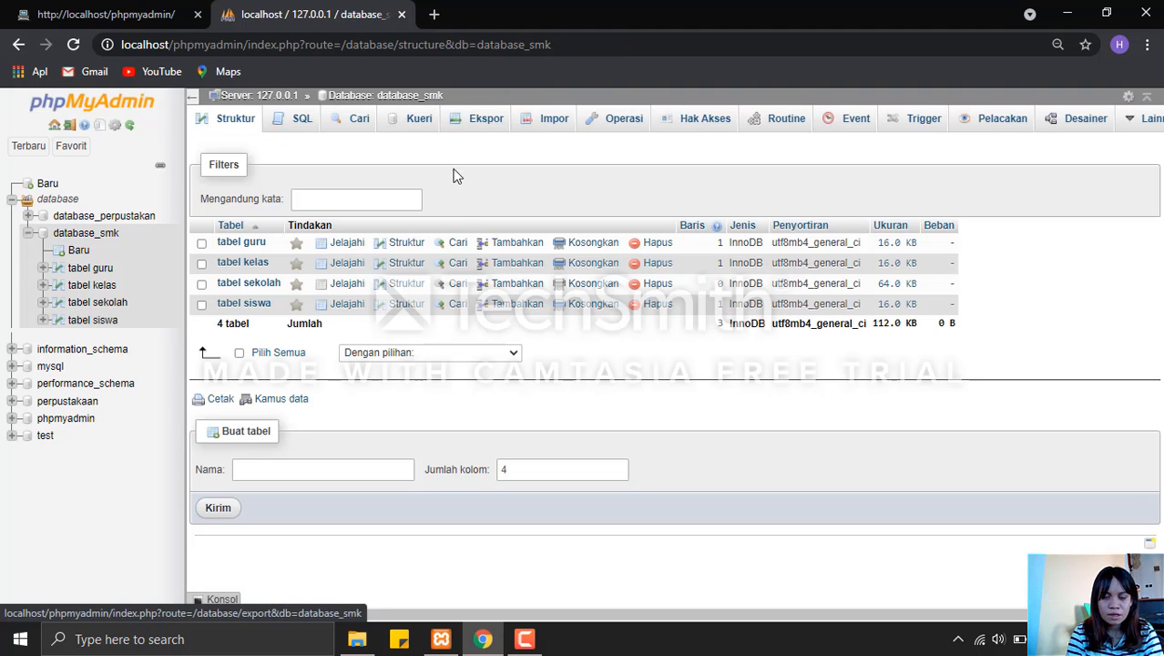